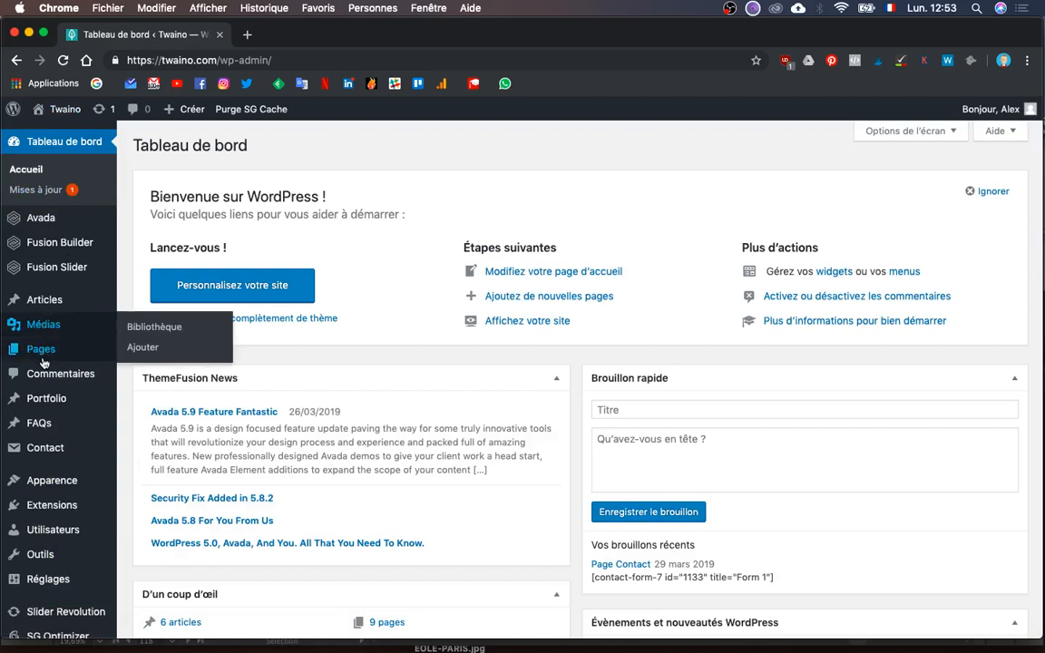
- Open the Accueil page for editing from the Toutes les pages list
{"action": "left_click", "coordinate": [138, 352]}
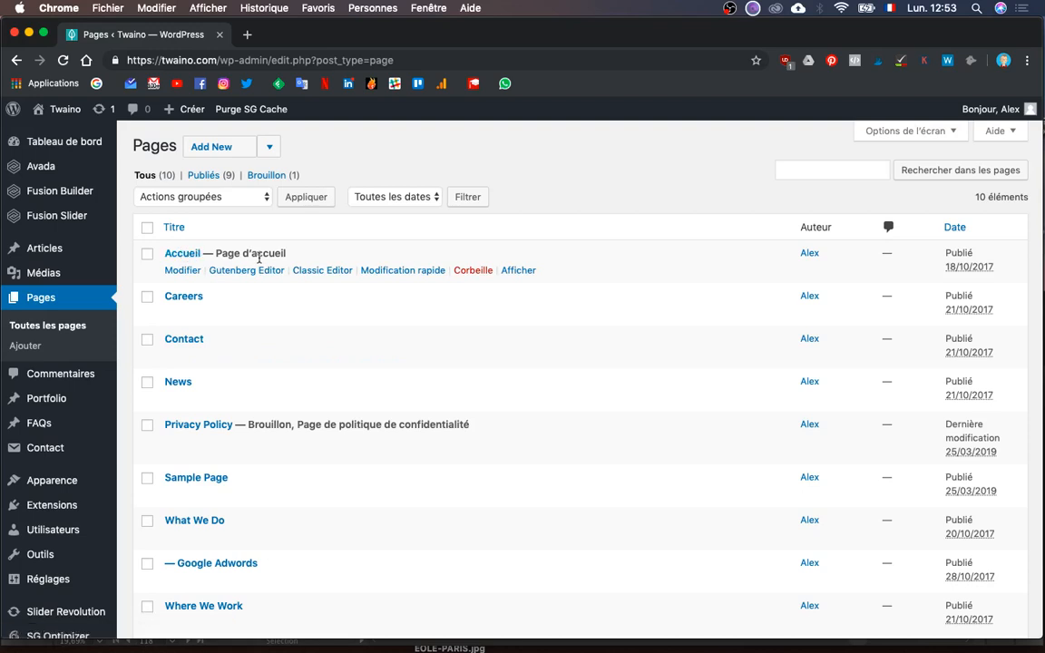
{"action": "left_click", "coordinate": [181, 273]}
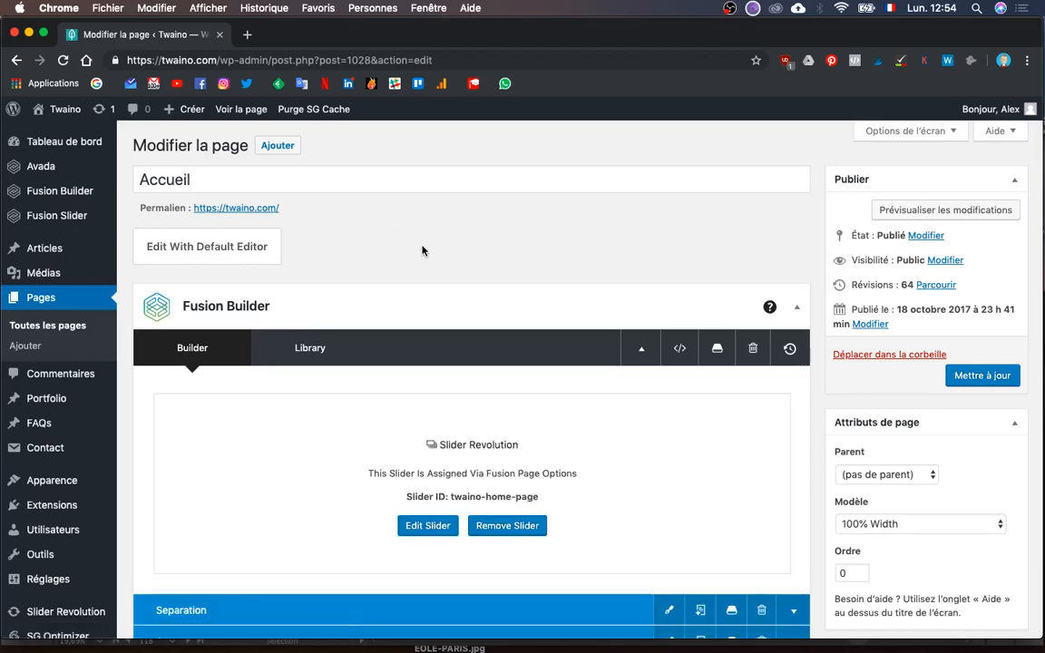
- Pan Illustrator to the HOMEPAGE, AGENCE SEO, SERVICES and FORMATIONS mockups, then return to Chrome
{"action": "scroll", "coordinate": [423, 250], "scroll_direction": "down", "scroll_amount": 3}
{"action": "scroll", "coordinate": [423, 250], "scroll_direction": "up", "scroll_amount": 2}
{"action": "key", "text": "ctrl+Up"}
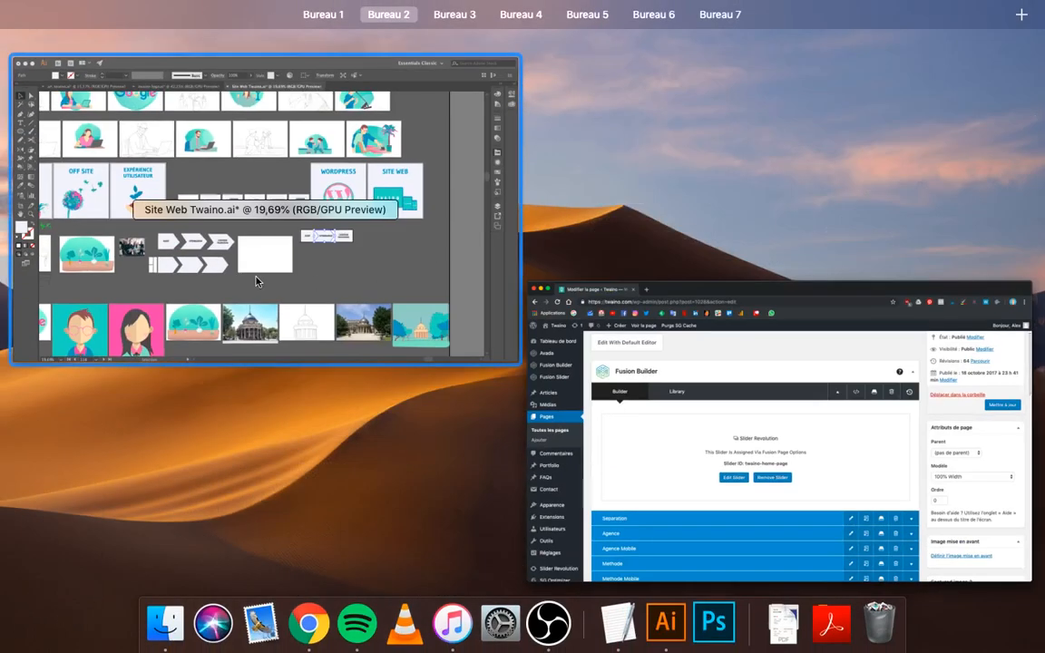
{"action": "left_click", "coordinate": [257, 275]}
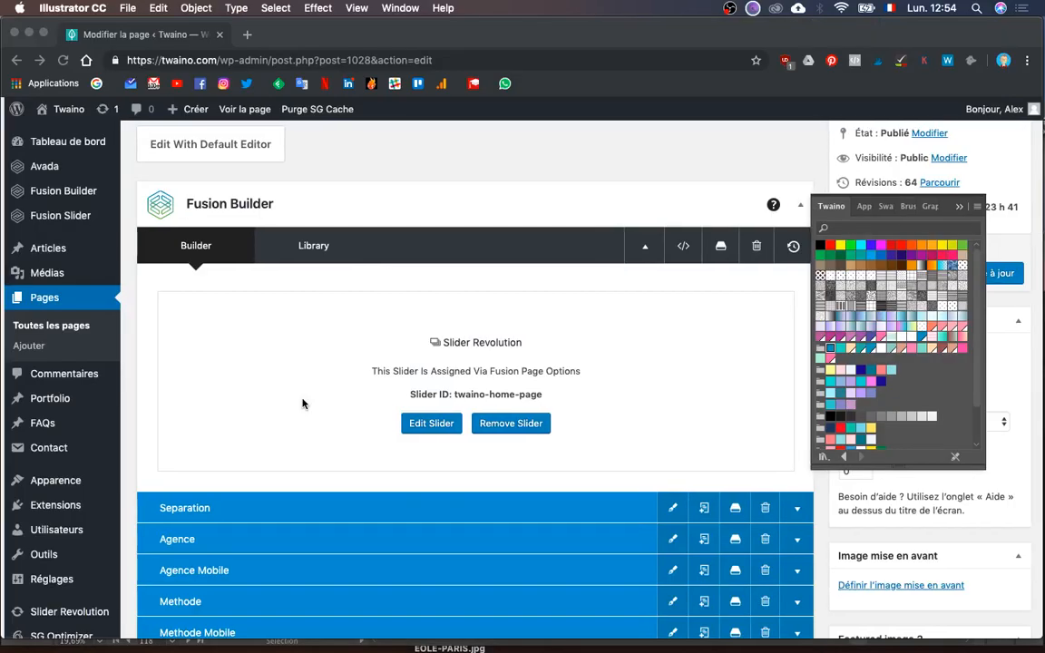
{"action": "key", "text": "ctrl+Up"}
{"action": "left_click", "coordinate": [256, 321]}
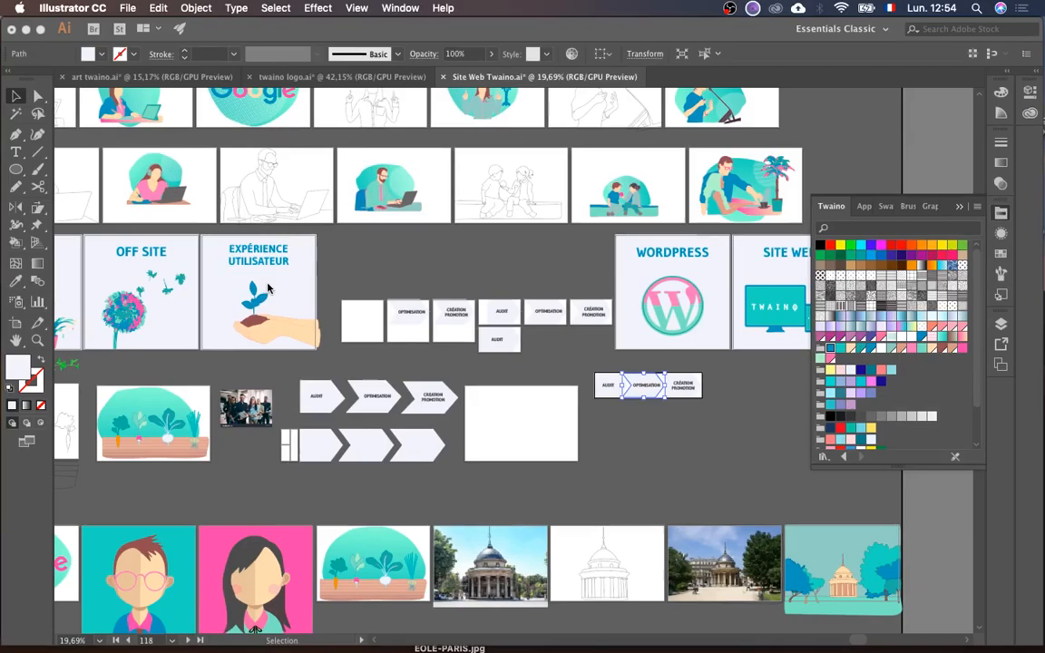
{"action": "scroll", "coordinate": [267, 291], "scroll_direction": "up", "scroll_amount": 5}
{"action": "scroll", "coordinate": [268, 290], "scroll_direction": "left", "scroll_amount": 10}
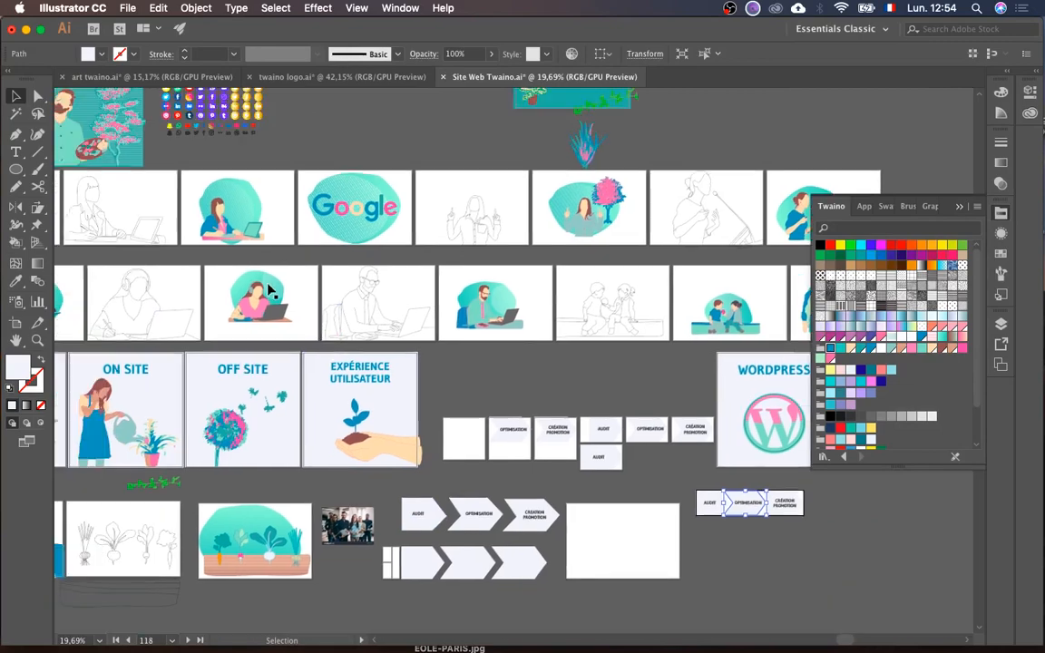
{"action": "scroll", "coordinate": [267, 290], "scroll_direction": "up", "scroll_amount": 2}
{"action": "scroll", "coordinate": [268, 291], "scroll_direction": "left", "scroll_amount": 12}
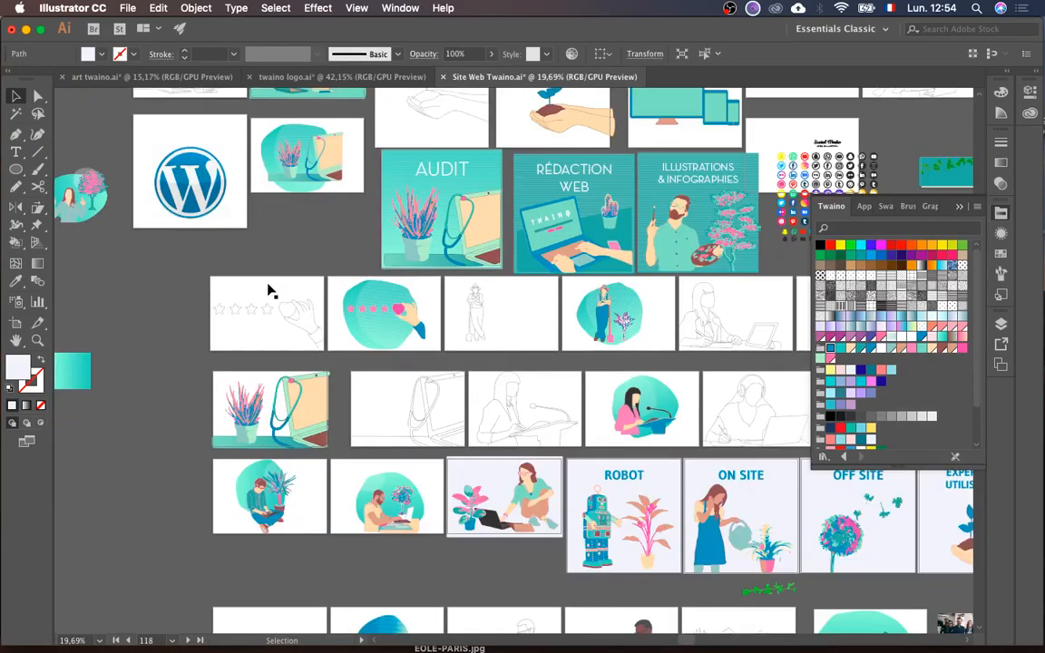
{"action": "scroll", "coordinate": [270, 291], "scroll_direction": "left", "scroll_amount": 6}
{"action": "scroll", "coordinate": [270, 290], "scroll_direction": "up", "scroll_amount": 1}
{"action": "scroll", "coordinate": [269, 291], "scroll_direction": "left", "scroll_amount": 5}
{"action": "scroll", "coordinate": [269, 290], "scroll_direction": "up", "scroll_amount": 1}
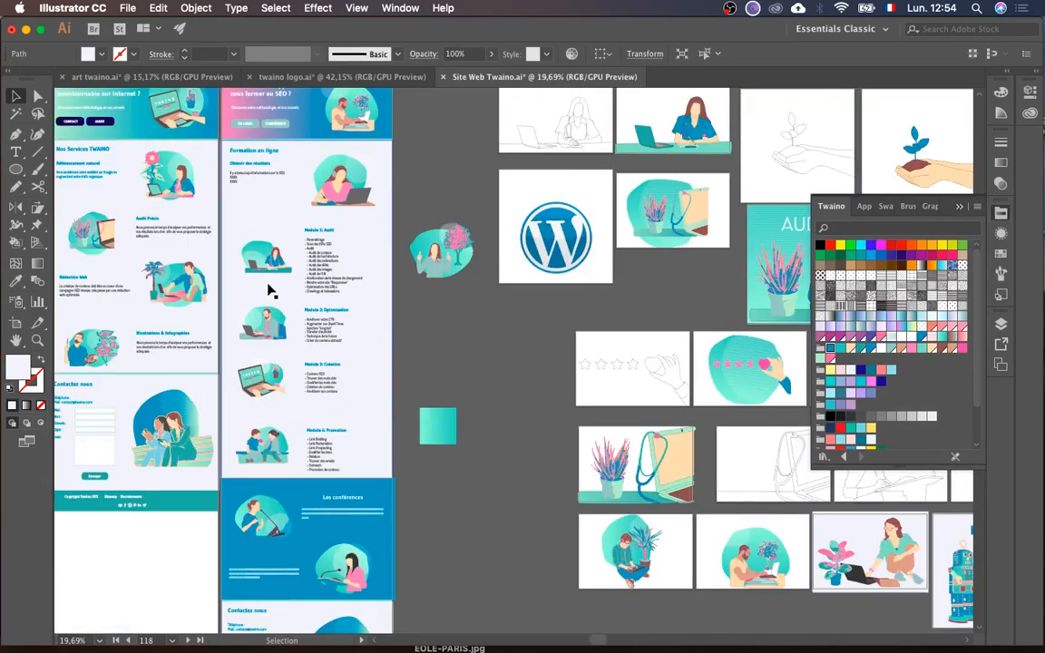
{"action": "scroll", "coordinate": [269, 291], "scroll_direction": "left", "scroll_amount": 6}
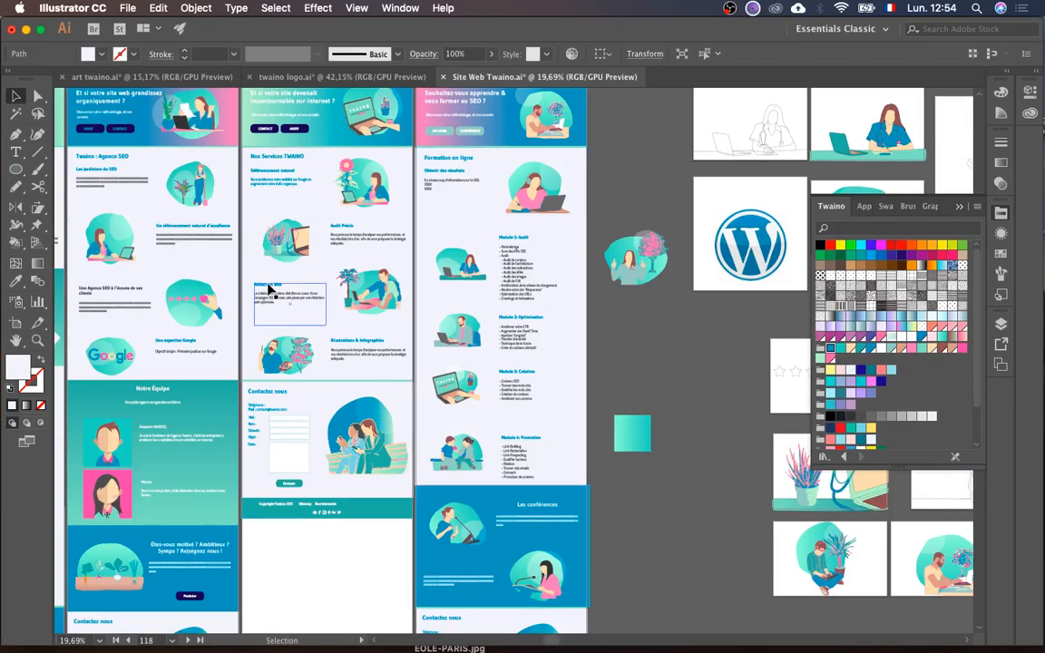
{"action": "scroll", "coordinate": [269, 291], "scroll_direction": "left", "scroll_amount": 7}
{"action": "scroll", "coordinate": [270, 290], "scroll_direction": "up", "scroll_amount": 1}
{"action": "scroll", "coordinate": [269, 290], "scroll_direction": "left", "scroll_amount": 12}
{"action": "scroll", "coordinate": [269, 290], "scroll_direction": "up", "scroll_amount": 5}
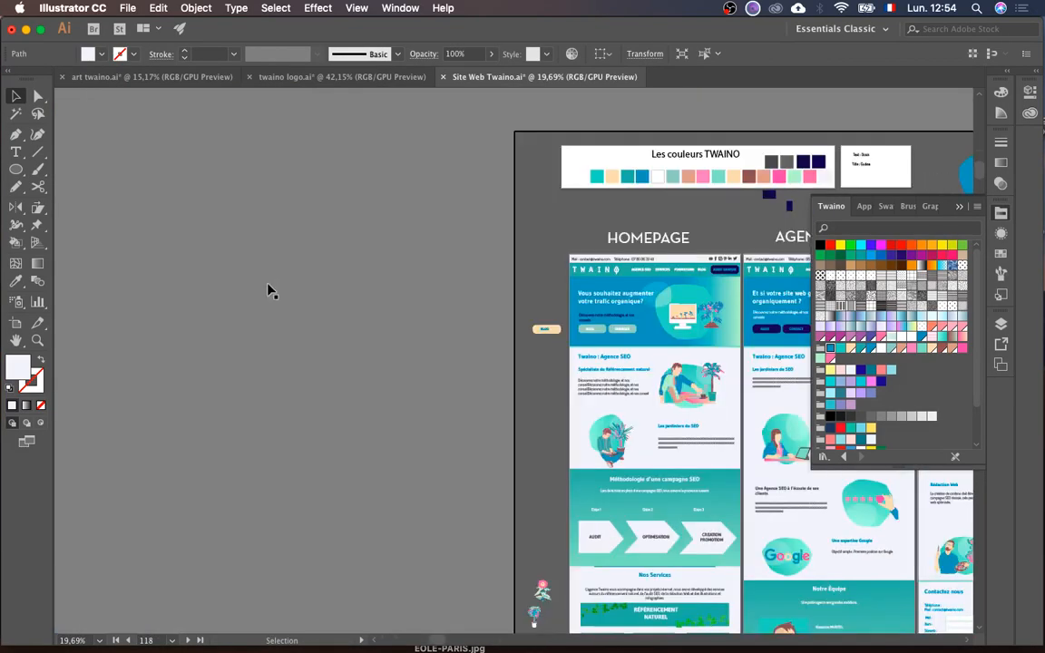
{"action": "scroll", "coordinate": [445, 368], "scroll_direction": "right", "scroll_amount": 5}
{"action": "scroll", "coordinate": [445, 368], "scroll_direction": "down", "scroll_amount": 3}
{"action": "scroll", "coordinate": [444, 368], "scroll_direction": "right", "scroll_amount": 5}
{"action": "scroll", "coordinate": [445, 367], "scroll_direction": "down", "scroll_amount": 3}
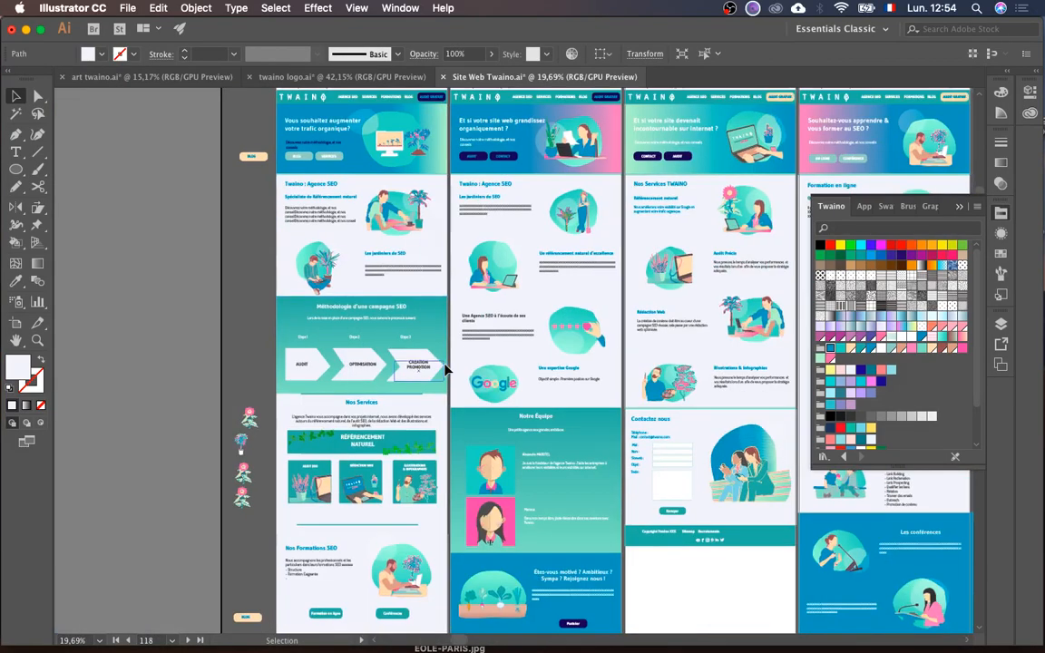
{"action": "scroll", "coordinate": [399, 327], "scroll_direction": "up", "scroll_amount": 2}
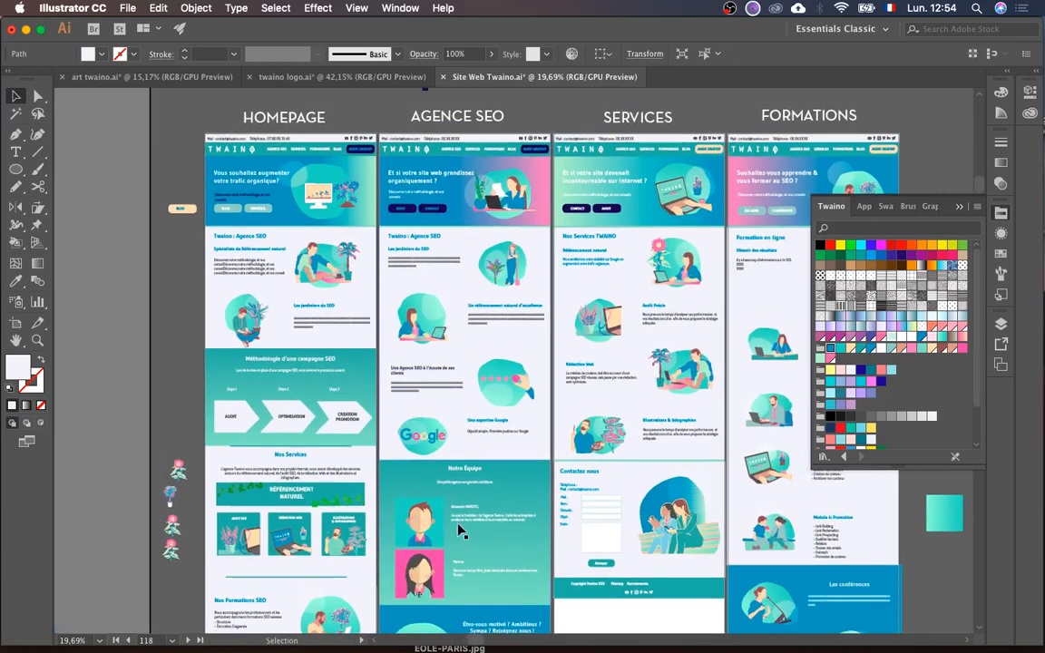
{"action": "scroll", "coordinate": [457, 527], "scroll_direction": "down", "scroll_amount": 4}
{"action": "scroll", "coordinate": [457, 528], "scroll_direction": "right", "scroll_amount": 1}
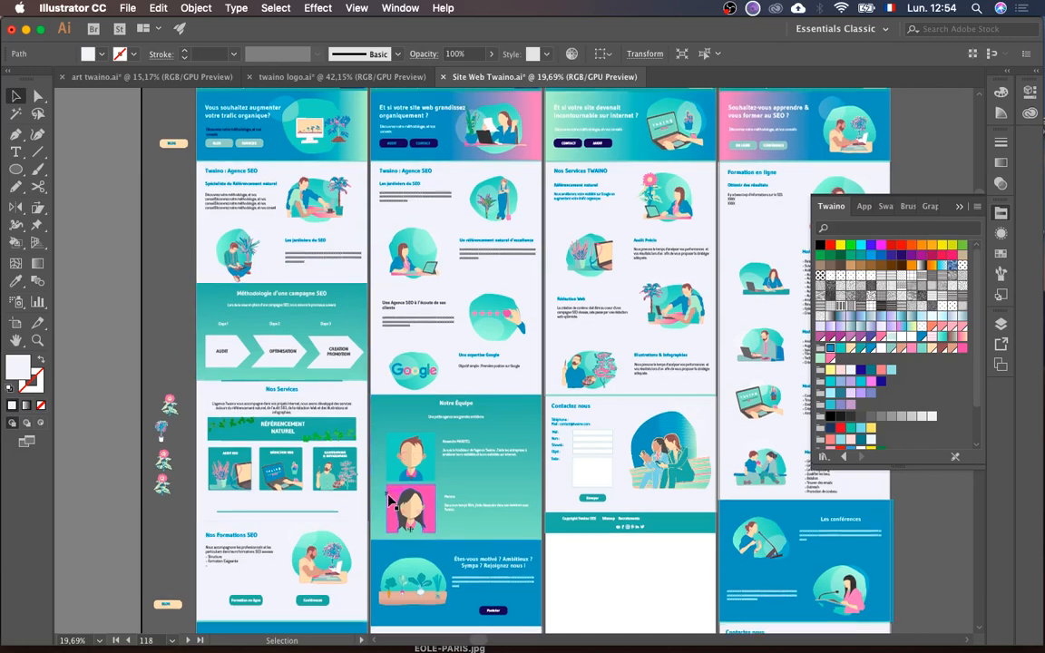
{"action": "scroll", "coordinate": [357, 121], "scroll_direction": "down", "scroll_amount": 4}
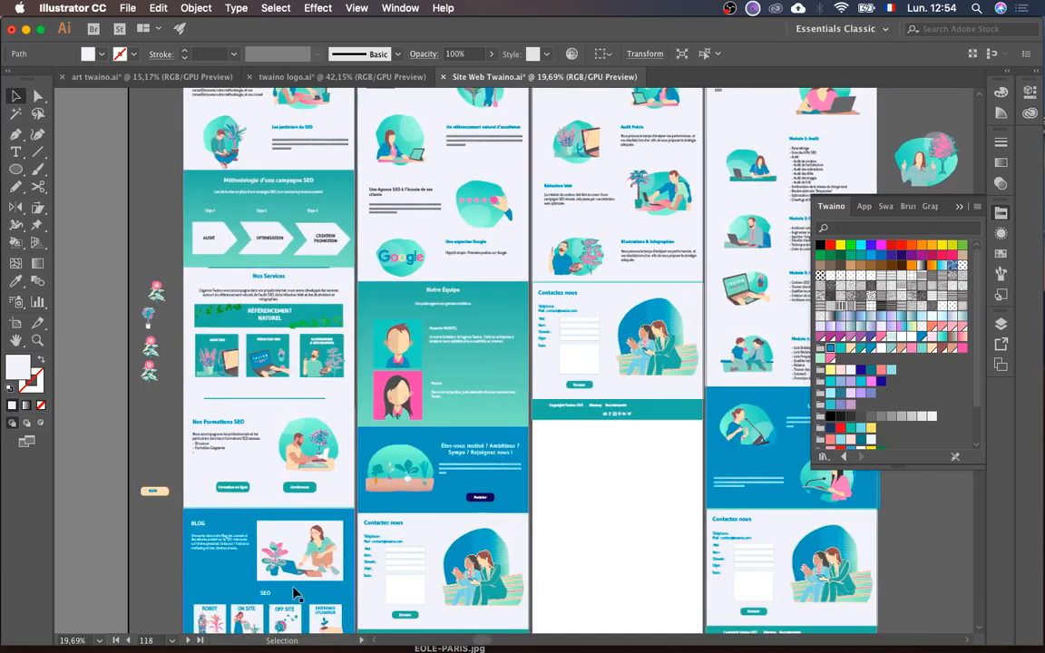
{"action": "scroll", "coordinate": [315, 413], "scroll_direction": "up", "scroll_amount": 2}
{"action": "scroll", "coordinate": [315, 412], "scroll_direction": "right", "scroll_amount": 1}
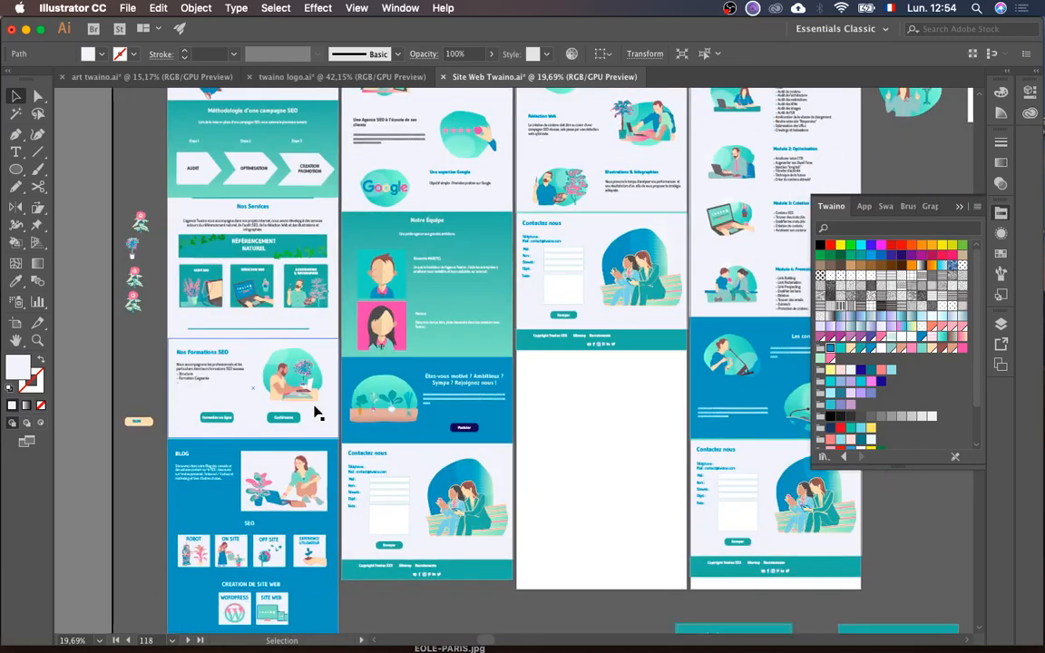
{"action": "scroll", "coordinate": [341, 397], "scroll_direction": "up", "scroll_amount": 2}
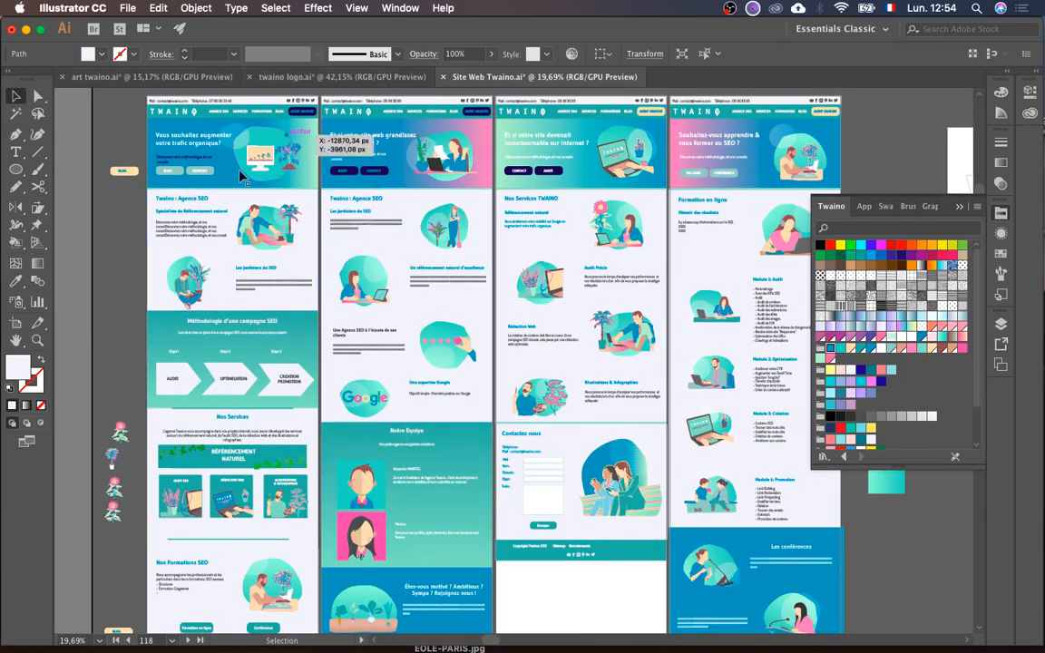
{"action": "key", "text": "ctrl+Up"}
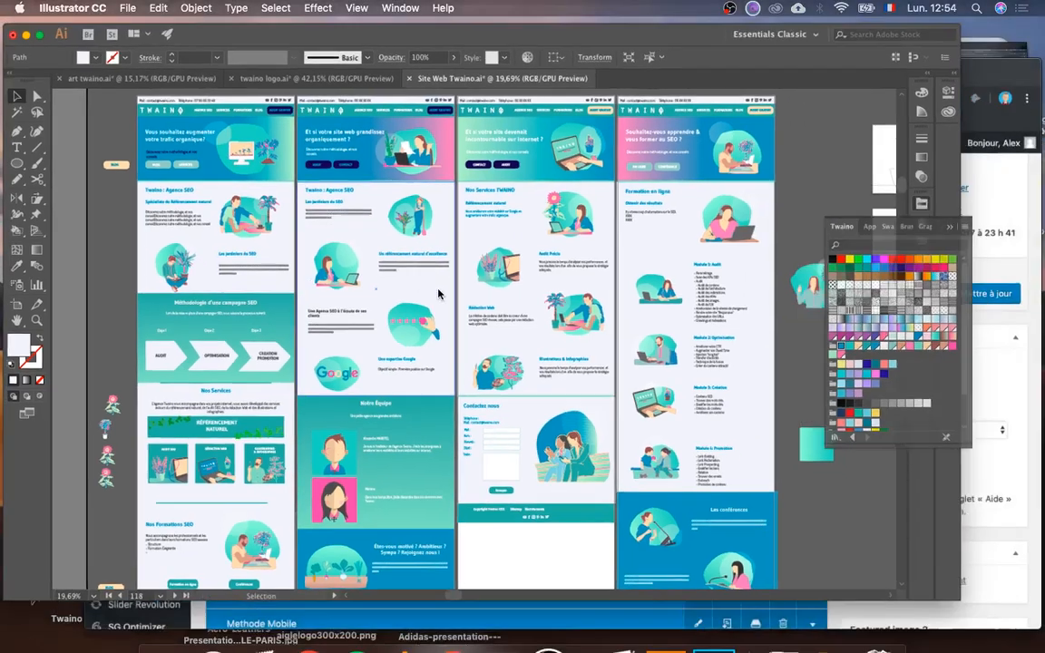
{"action": "left_click", "coordinate": [638, 372]}
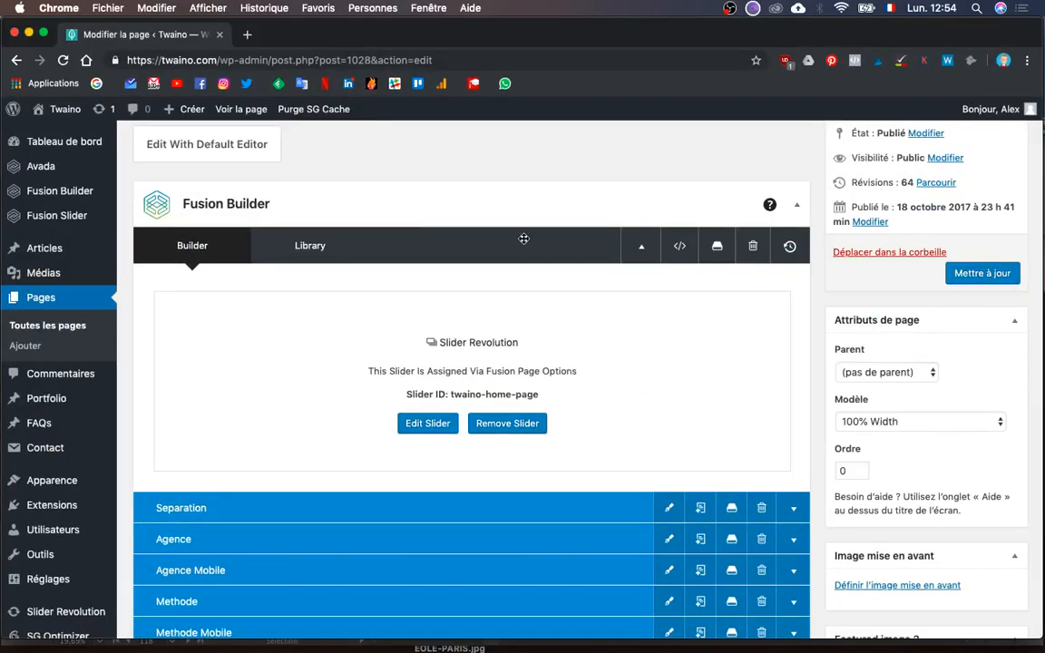
- Save the Accueil layout as Fusion Builder library template 'Twaino Home Page' and close the library
{"action": "scroll", "coordinate": [347, 169], "scroll_direction": "up", "scroll_amount": 3}
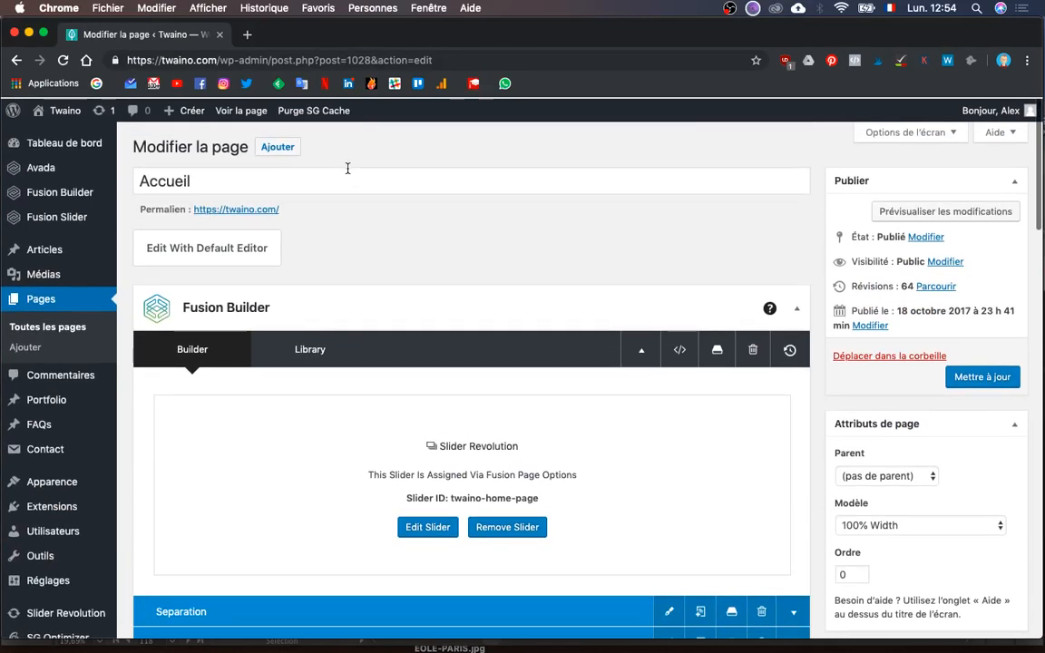
{"action": "left_click", "coordinate": [716, 349]}
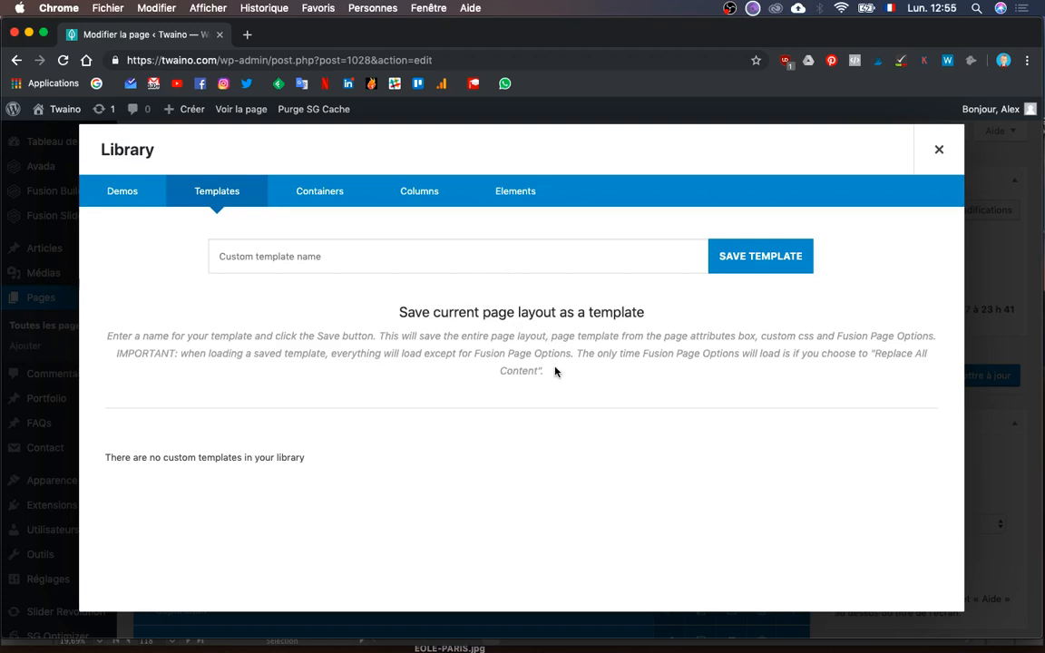
{"action": "left_click", "coordinate": [371, 249]}
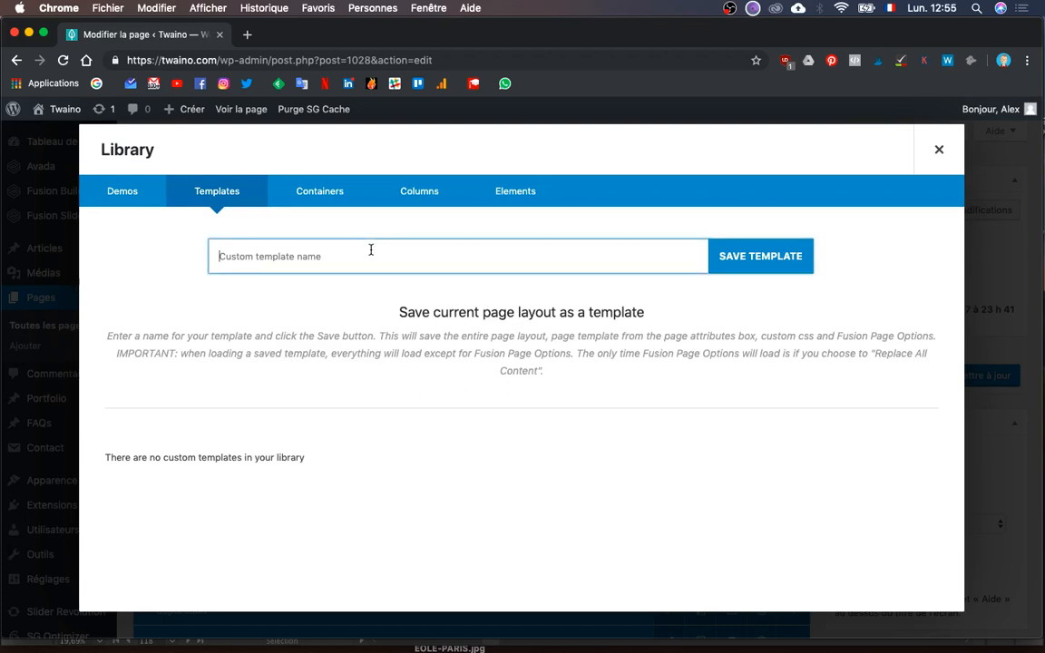
{"action": "type", "text": "Twaino Home Page"}
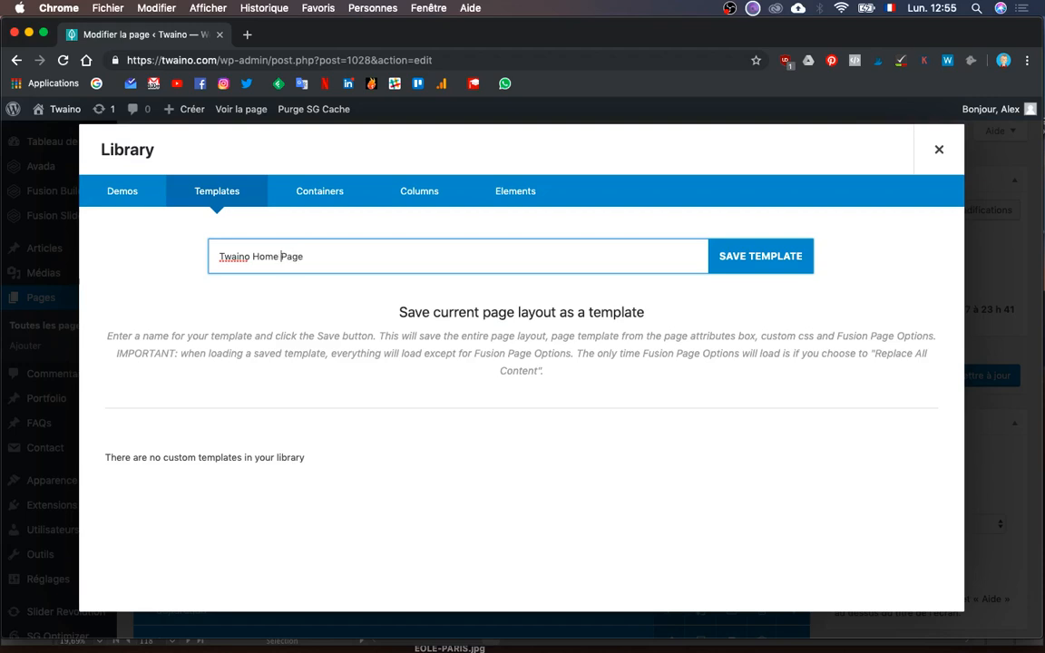
{"action": "left_click", "coordinate": [744, 263]}
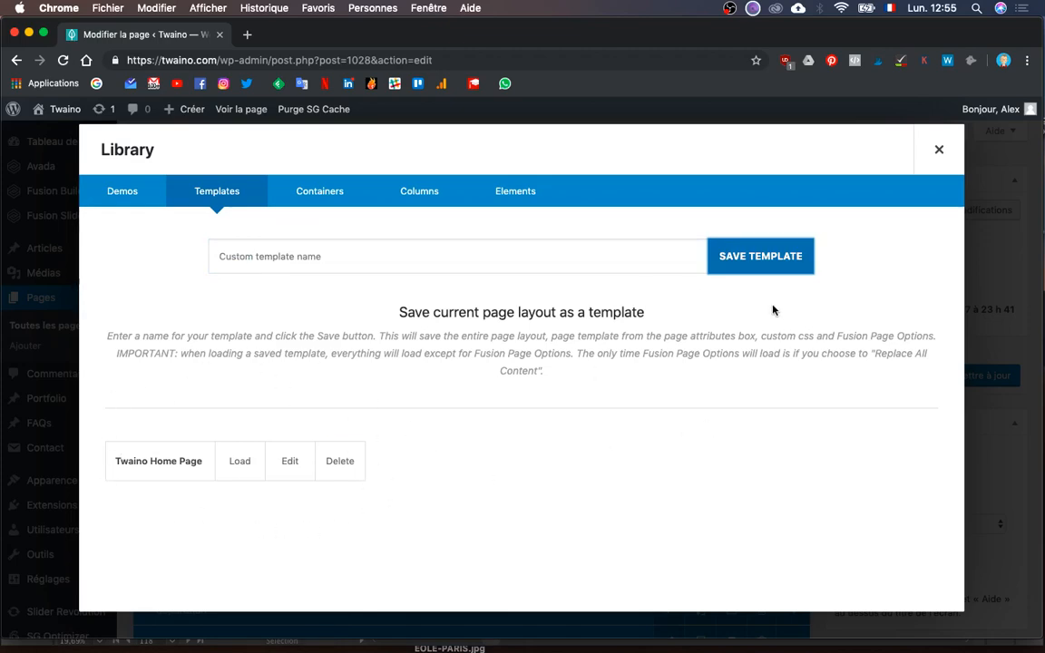
{"action": "left_click", "coordinate": [938, 150]}
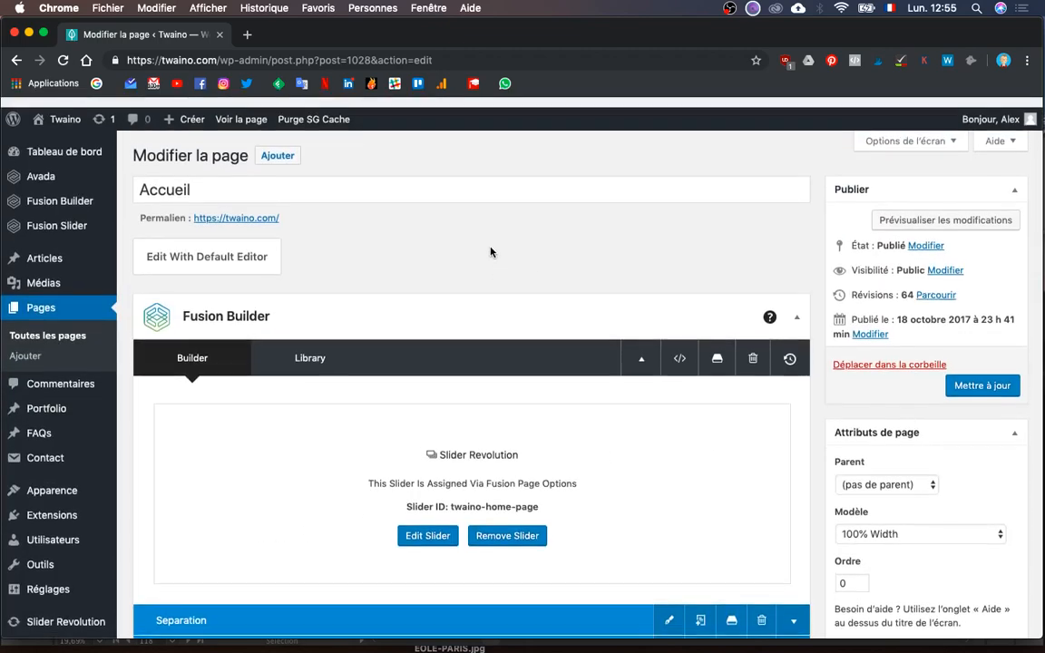
{"action": "key", "text": "ctrl+Up"}
{"action": "left_click", "coordinate": [679, 437]}
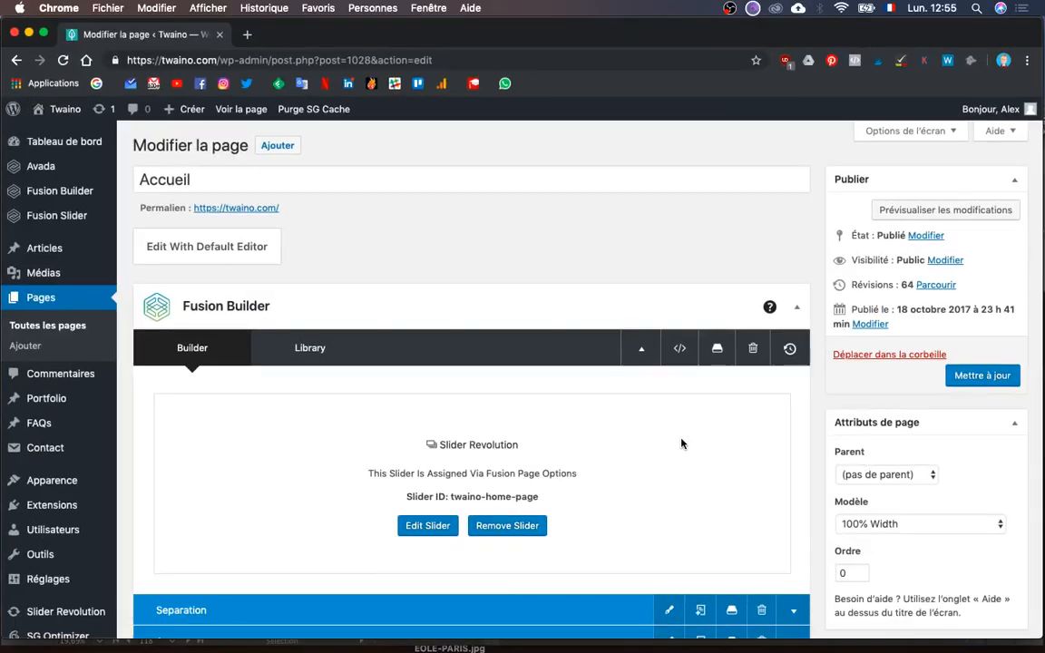
{"action": "key", "text": "ctrl+Up"}
- Glance at the Illustrator artboard titles, then return to the Accueil editor in WordPress
{"action": "left_click", "coordinate": [276, 219]}
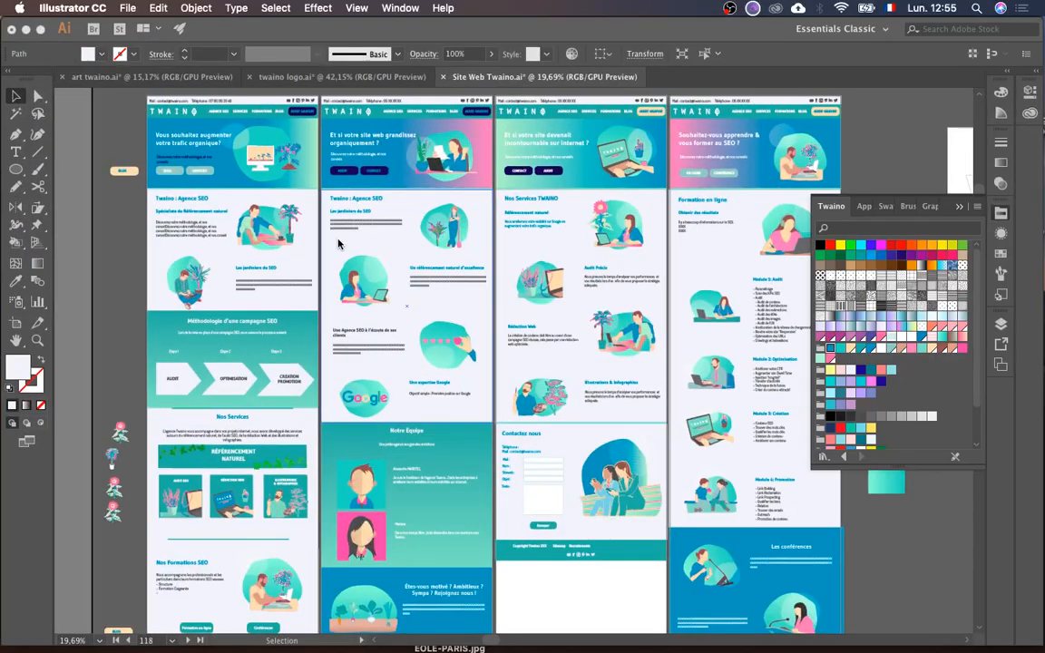
{"action": "scroll", "coordinate": [338, 245], "scroll_direction": "up", "scroll_amount": 3}
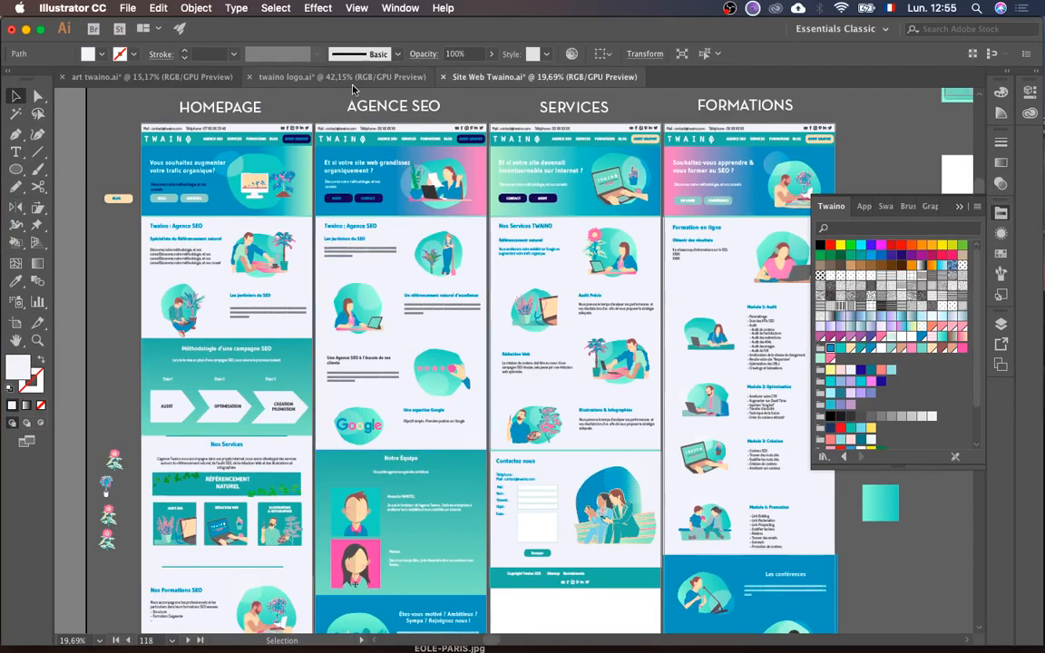
{"action": "key", "text": "ctrl+Up"}
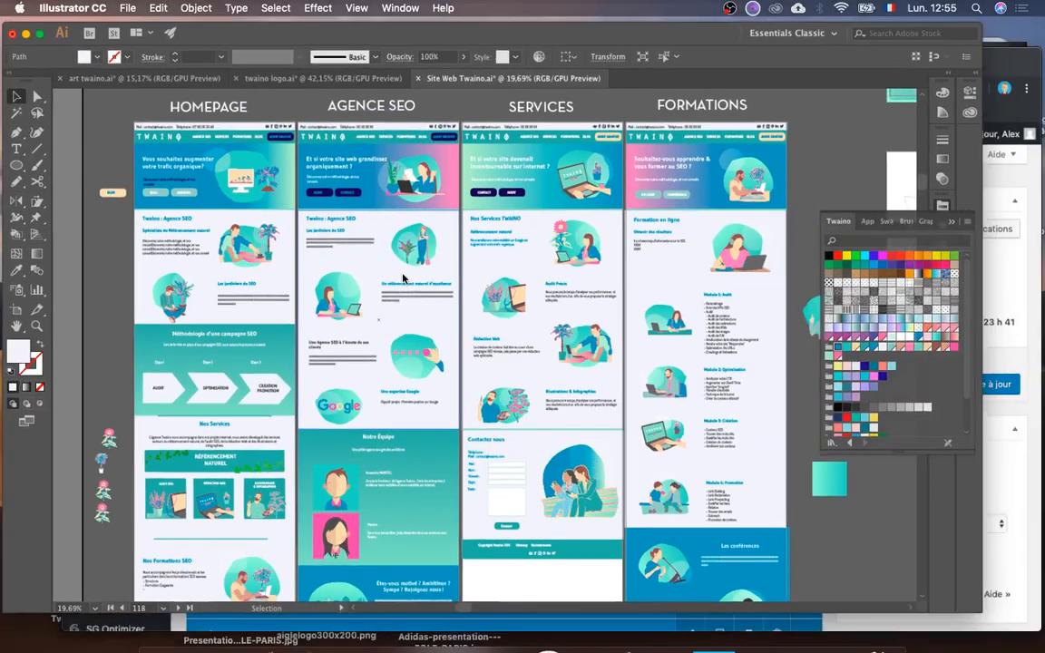
{"action": "left_click", "coordinate": [731, 422]}
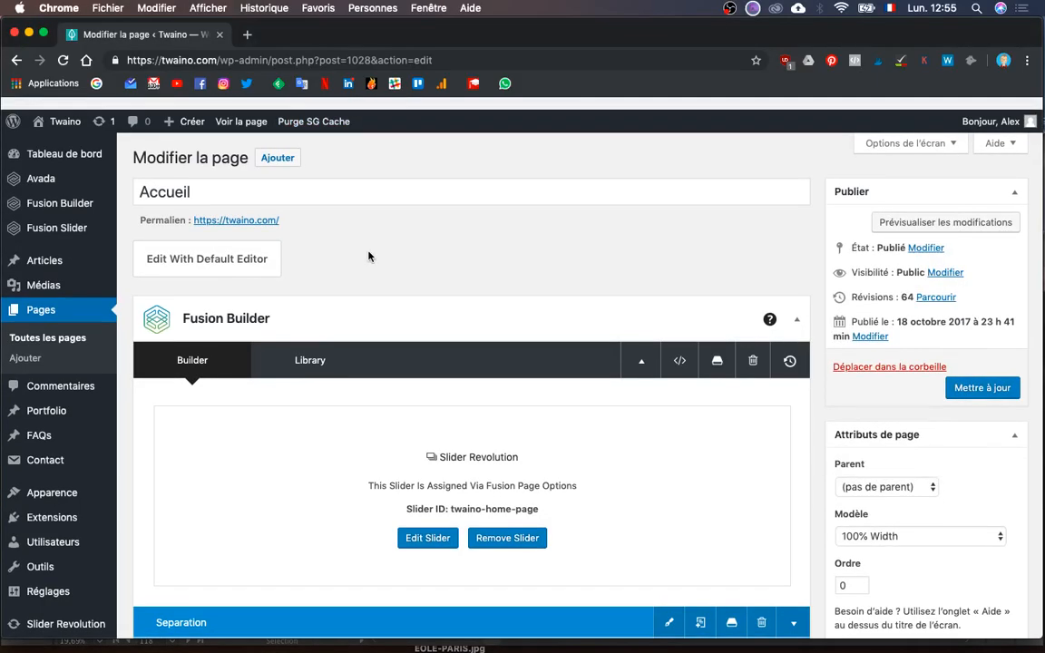
{"action": "mouse_move", "coordinate": [192, 124]}
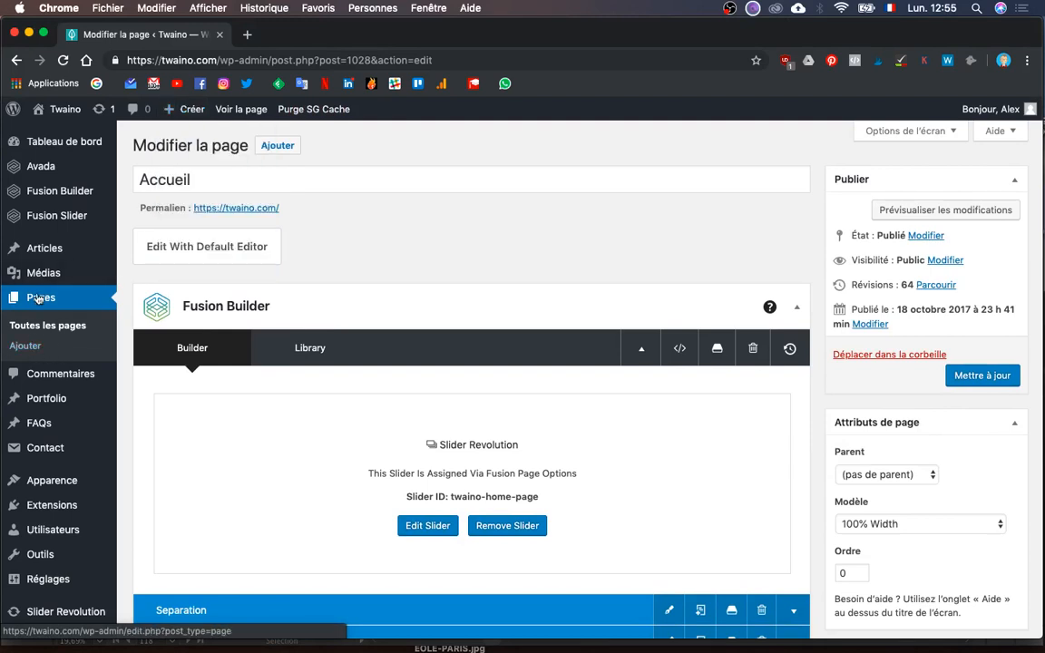
- Start a new WordPress page and title it 'Agence SEO'
{"action": "left_click", "coordinate": [25, 346]}
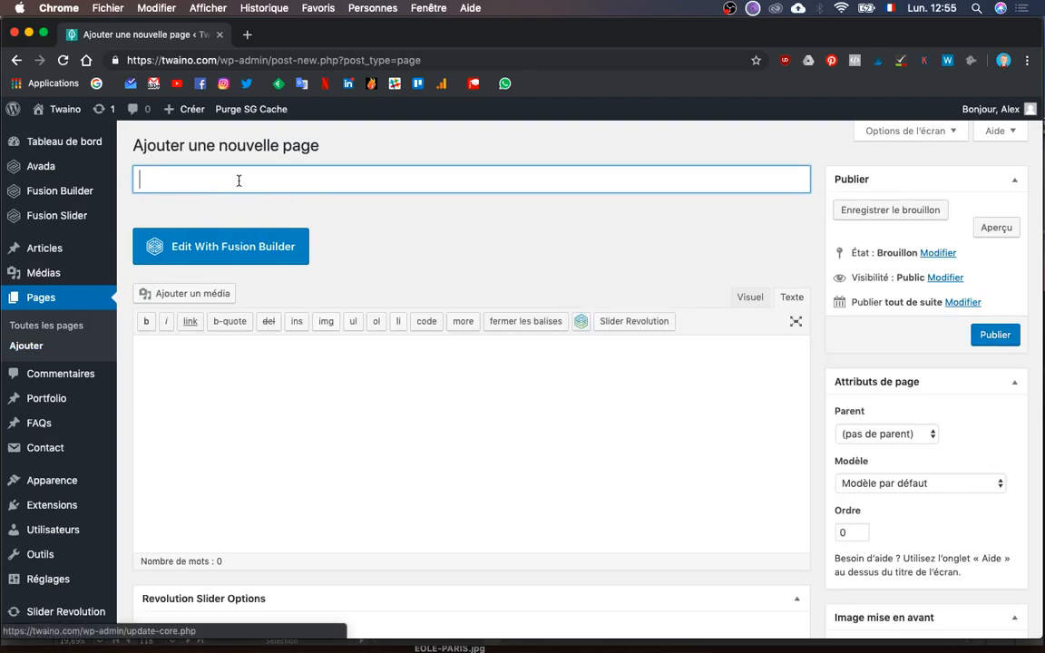
{"action": "type", "text": "Agence"}
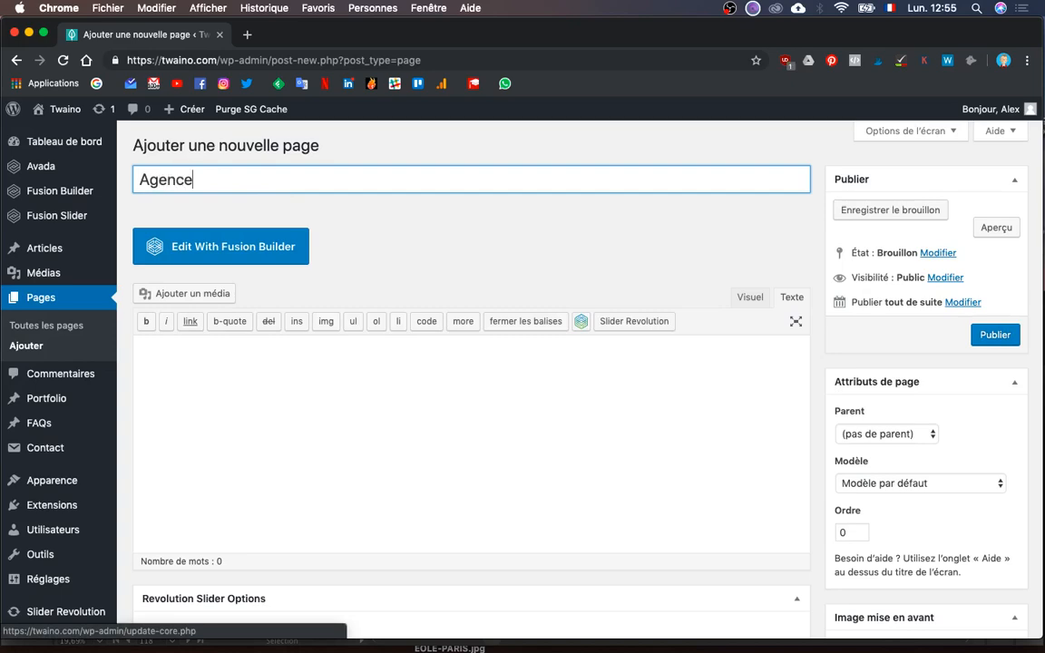
{"action": "type", "text": " SEO"}
{"action": "scroll", "coordinate": [367, 340], "scroll_direction": "down", "scroll_amount": 2}
{"action": "scroll", "coordinate": [367, 339], "scroll_direction": "up", "scroll_amount": 2}
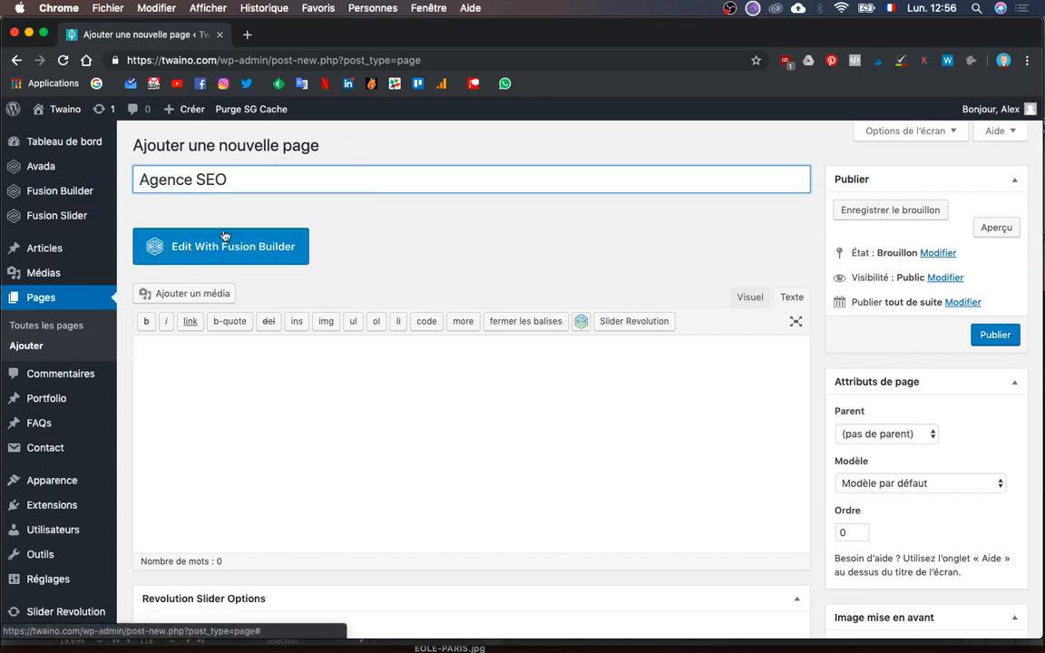
- In Fusion Builder, load the 'Twaino Home Page' library template, replacing all page content
{"action": "left_click", "coordinate": [200, 252]}
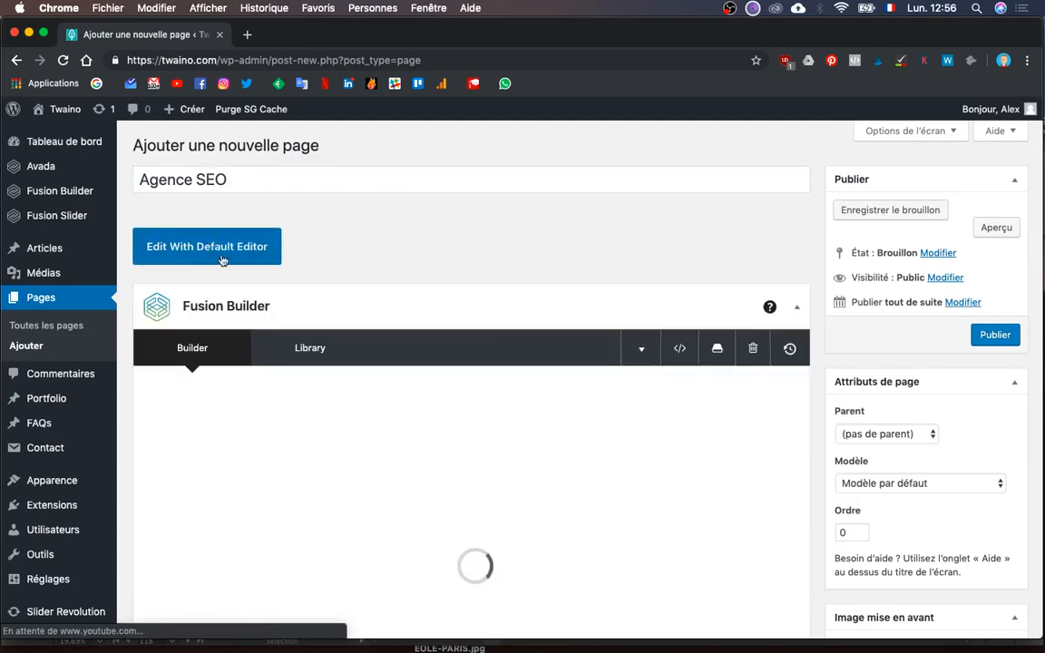
{"action": "scroll", "coordinate": [546, 313], "scroll_direction": "down", "scroll_amount": 5}
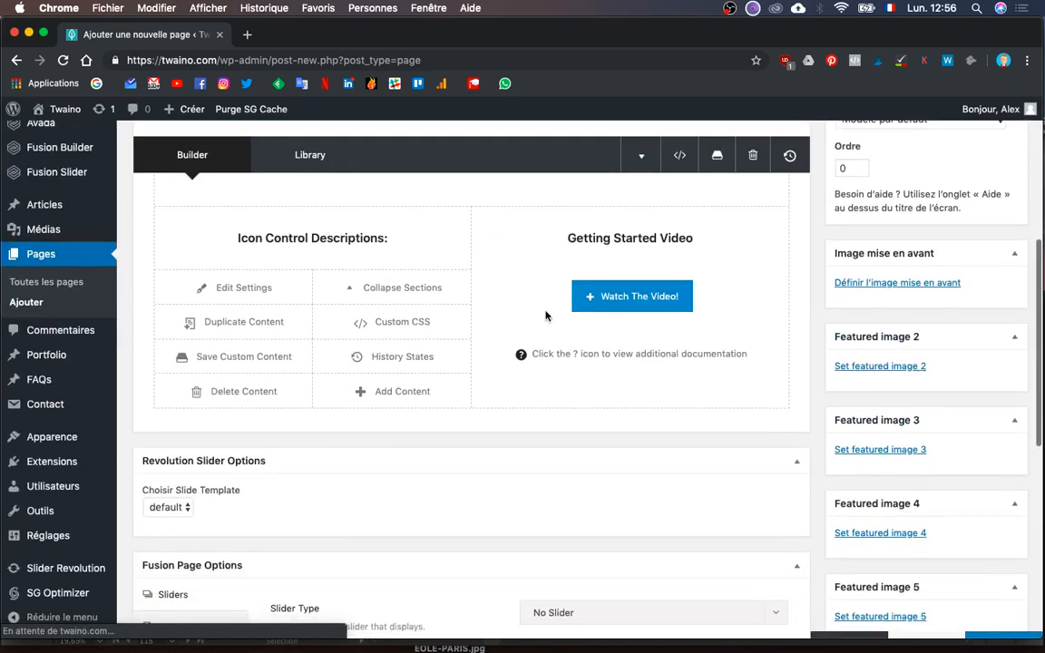
{"action": "scroll", "coordinate": [546, 313], "scroll_direction": "up", "scroll_amount": 5}
{"action": "scroll", "coordinate": [546, 312], "scroll_direction": "down", "scroll_amount": 2}
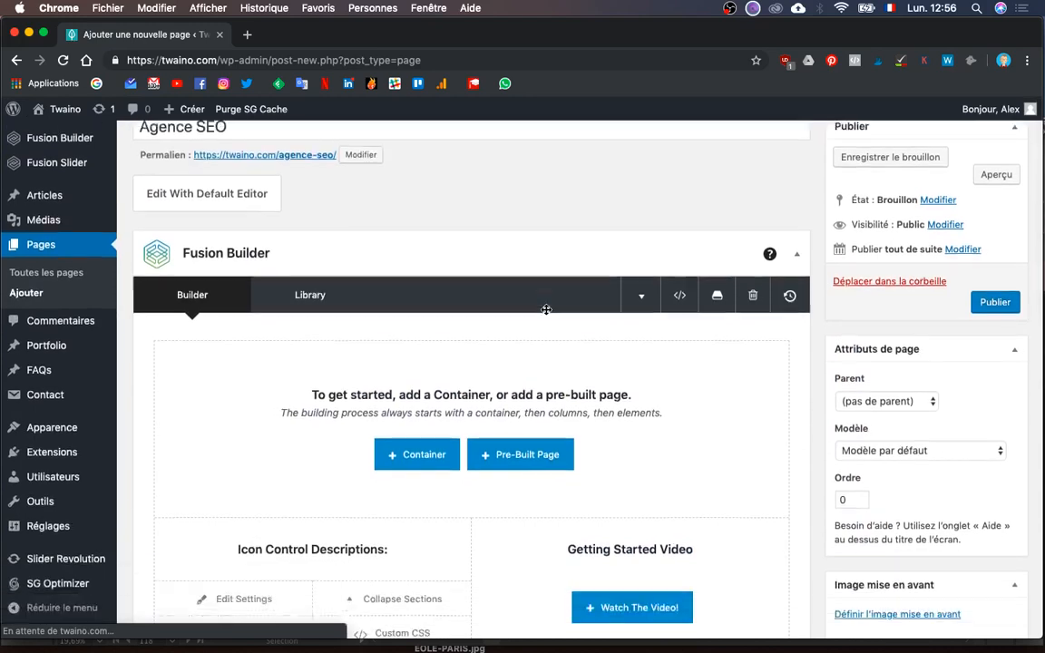
{"action": "left_click", "coordinate": [717, 290]}
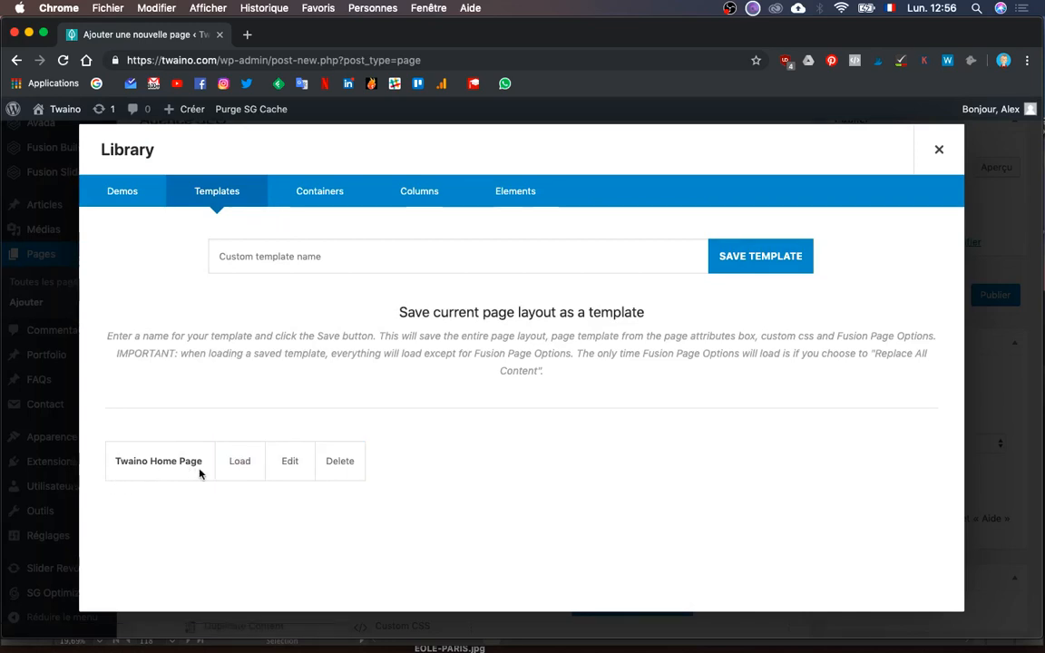
{"action": "mouse_move", "coordinate": [249, 464]}
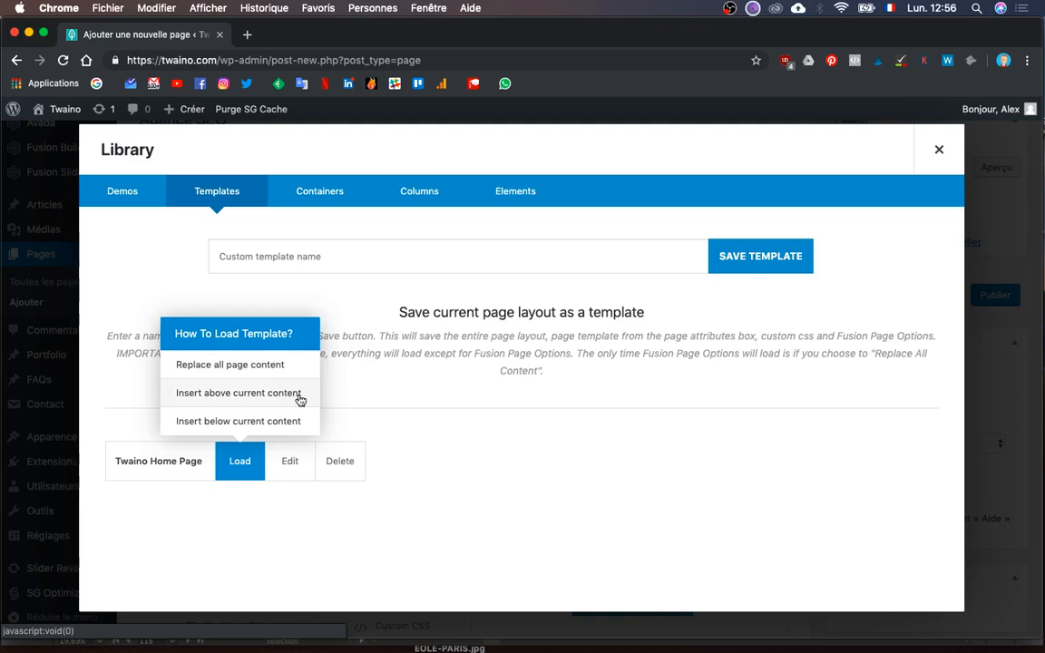
{"action": "left_click", "coordinate": [270, 367]}
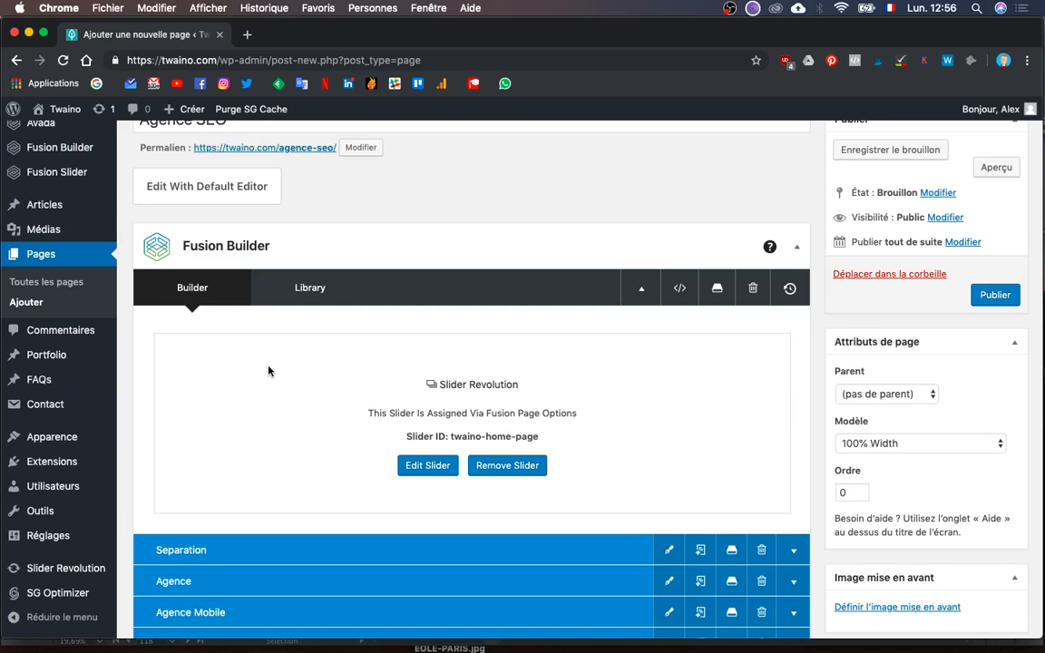
- Collapse the Contact and Contact Mobile containers in the builder
{"action": "scroll", "coordinate": [266, 368], "scroll_direction": "up", "scroll_amount": 2}
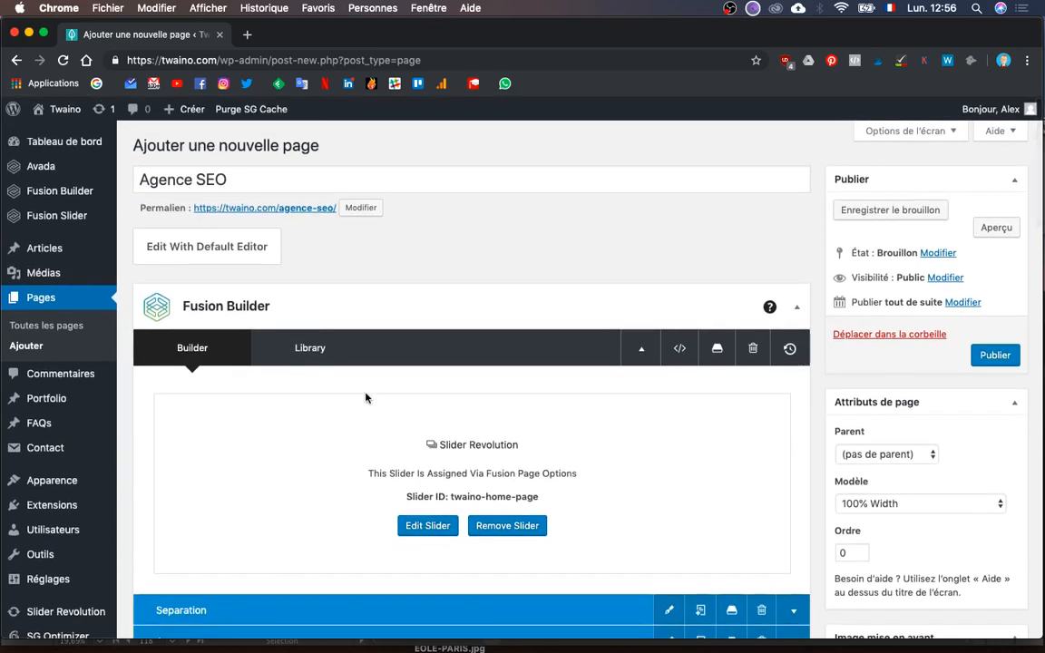
{"action": "scroll", "coordinate": [366, 397], "scroll_direction": "down", "scroll_amount": 5}
{"action": "scroll", "coordinate": [366, 396], "scroll_direction": "down", "scroll_amount": 10}
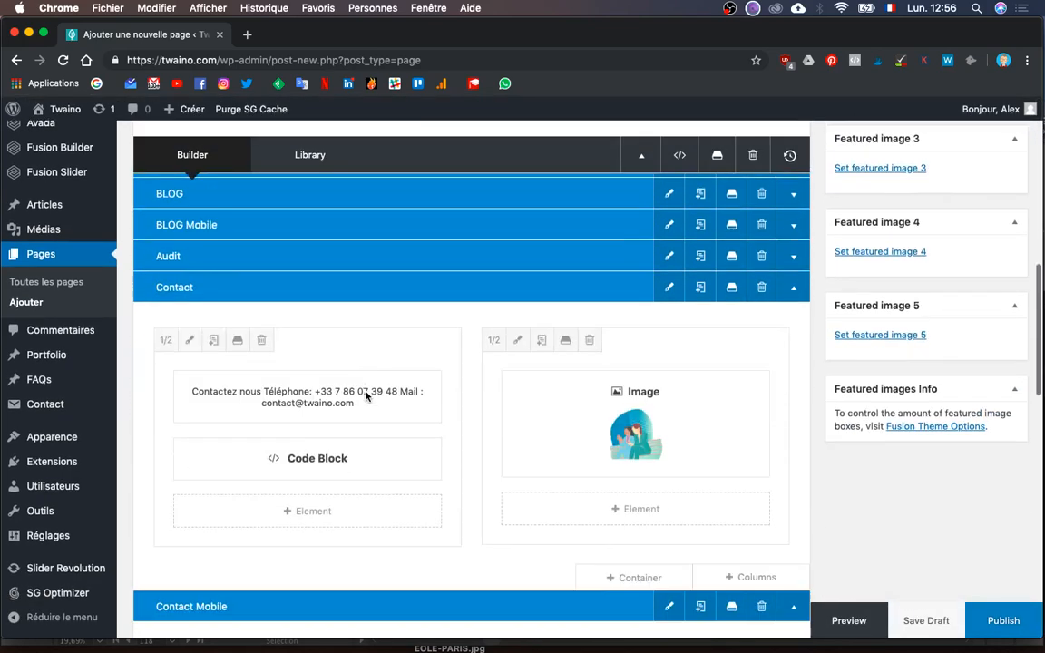
{"action": "scroll", "coordinate": [366, 396], "scroll_direction": "up", "scroll_amount": 3}
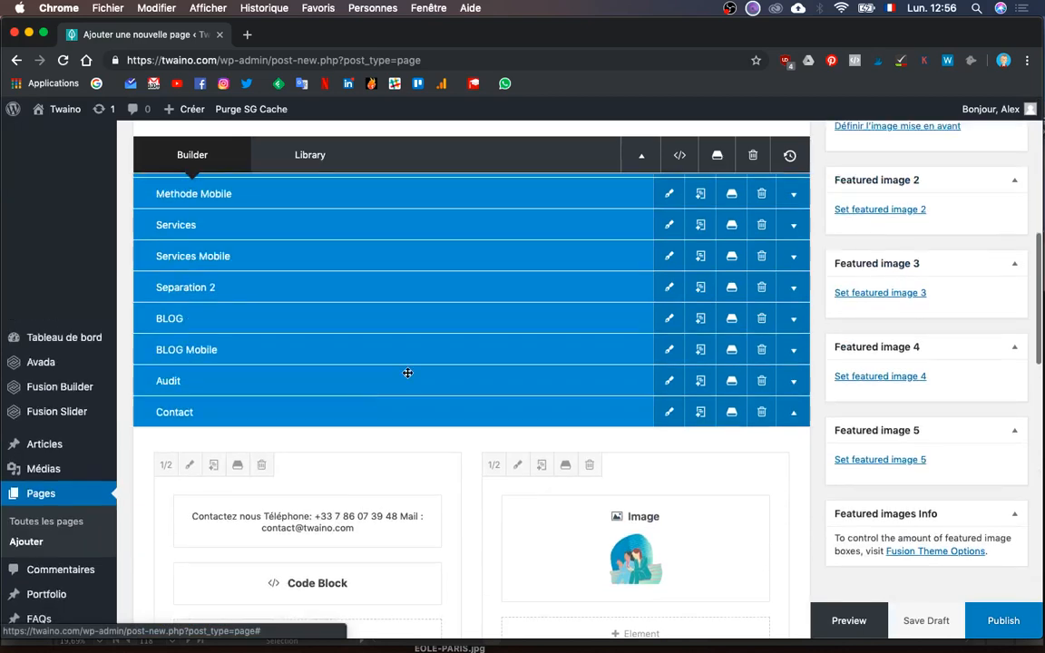
{"action": "left_click", "coordinate": [798, 423]}
{"action": "left_click", "coordinate": [796, 433]}
- Publish the Agence SEO page so it goes live at /agence-seo/
{"action": "scroll", "coordinate": [799, 436], "scroll_direction": "down", "scroll_amount": 5}
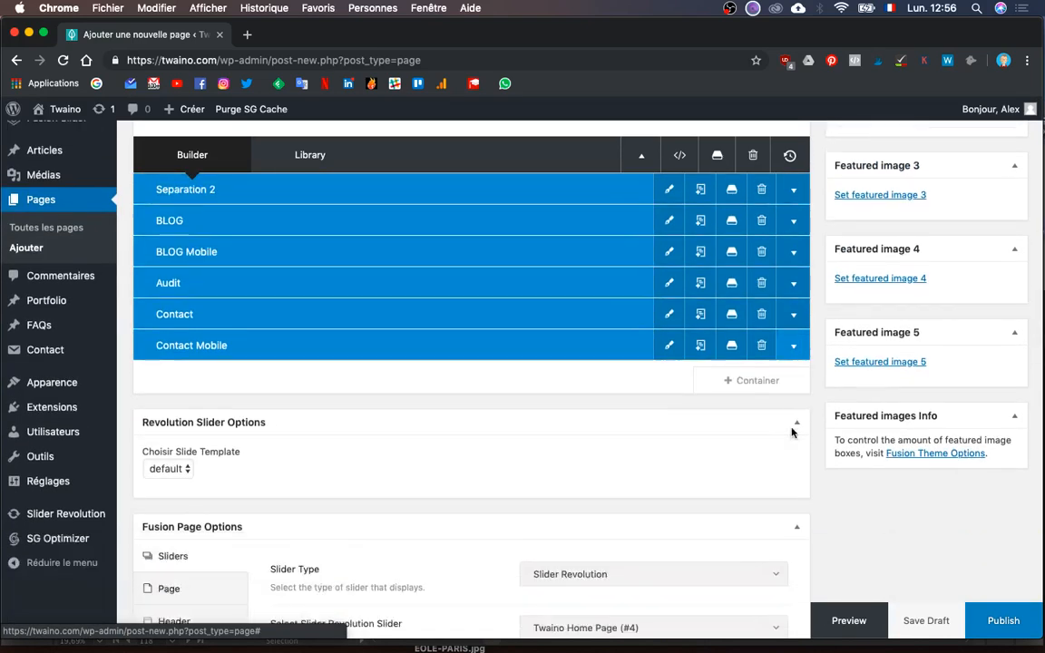
{"action": "scroll", "coordinate": [798, 437], "scroll_direction": "up", "scroll_amount": 15}
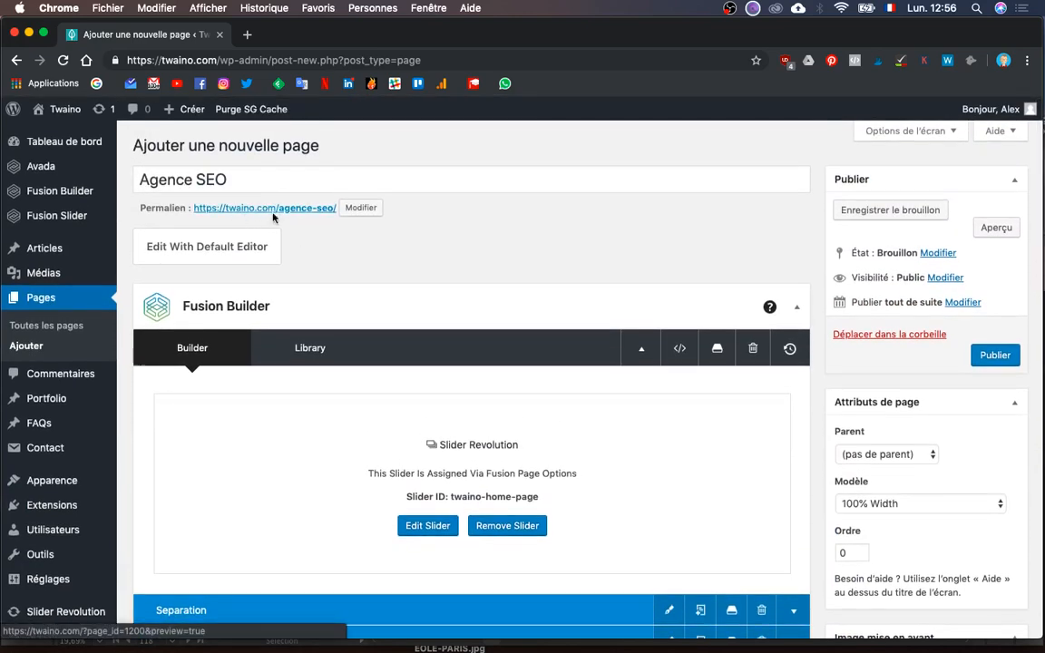
{"action": "scroll", "coordinate": [442, 308], "scroll_direction": "down", "scroll_amount": 5}
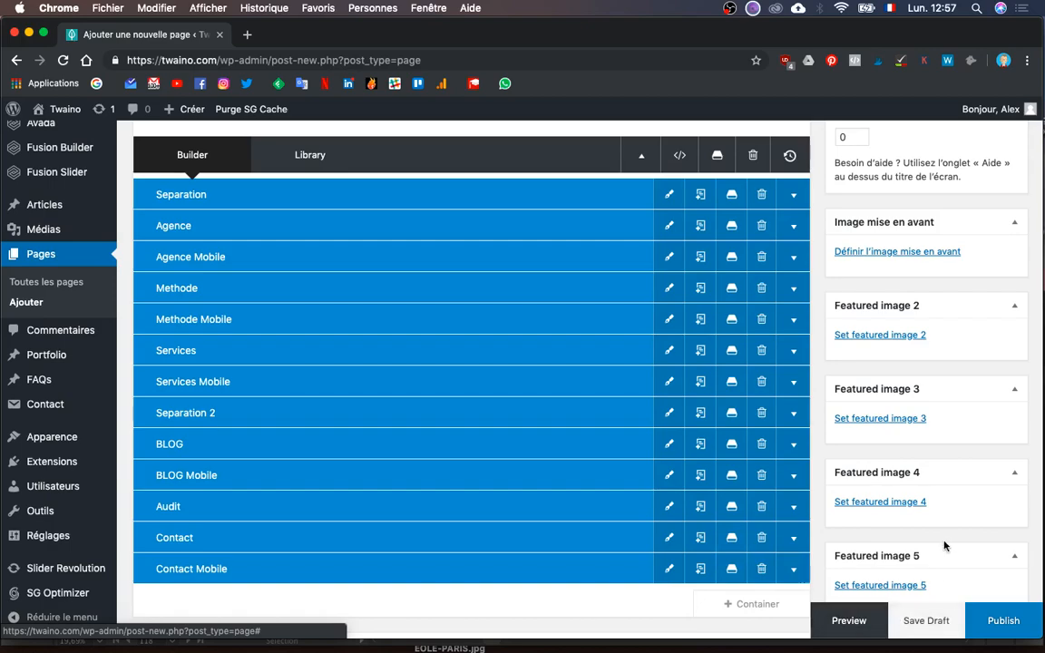
{"action": "scroll", "coordinate": [943, 545], "scroll_direction": "up", "scroll_amount": 5}
{"action": "scroll", "coordinate": [944, 545], "scroll_direction": "down", "scroll_amount": 5}
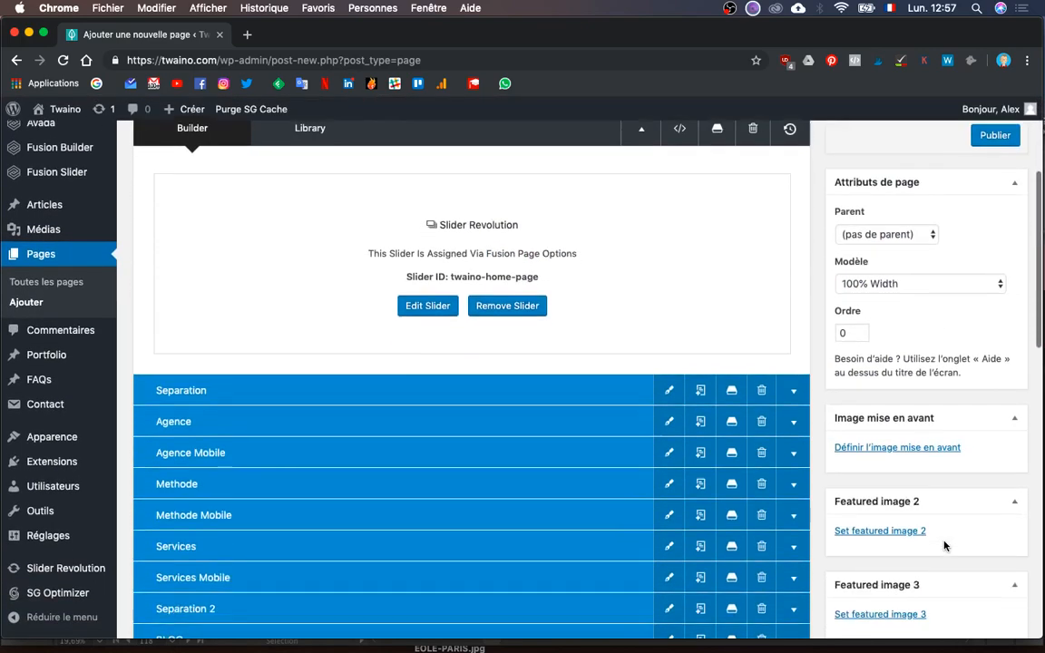
{"action": "scroll", "coordinate": [943, 545], "scroll_direction": "down", "scroll_amount": 2}
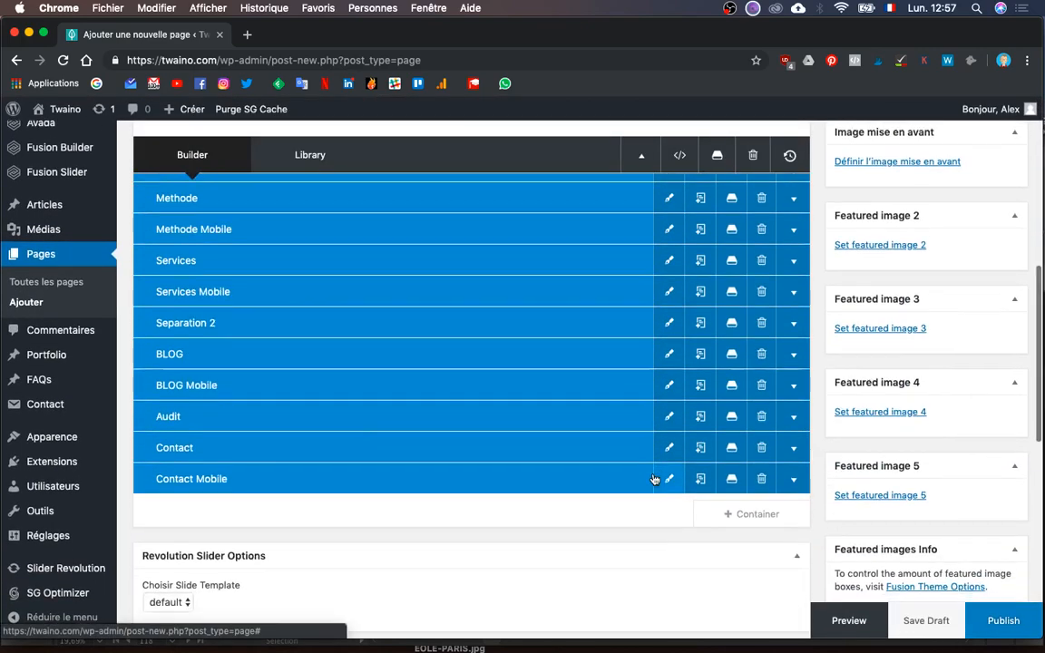
{"action": "left_click", "coordinate": [992, 626]}
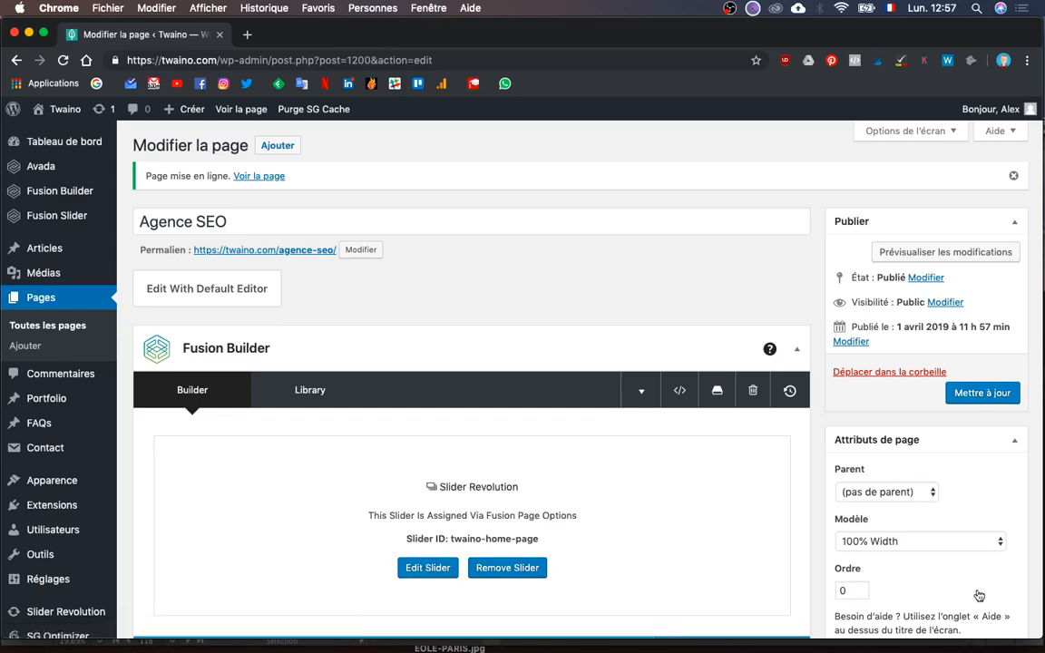
{"action": "scroll", "coordinate": [862, 408], "scroll_direction": "down", "scroll_amount": 3}
{"action": "scroll", "coordinate": [862, 408], "scroll_direction": "down", "scroll_amount": 10}
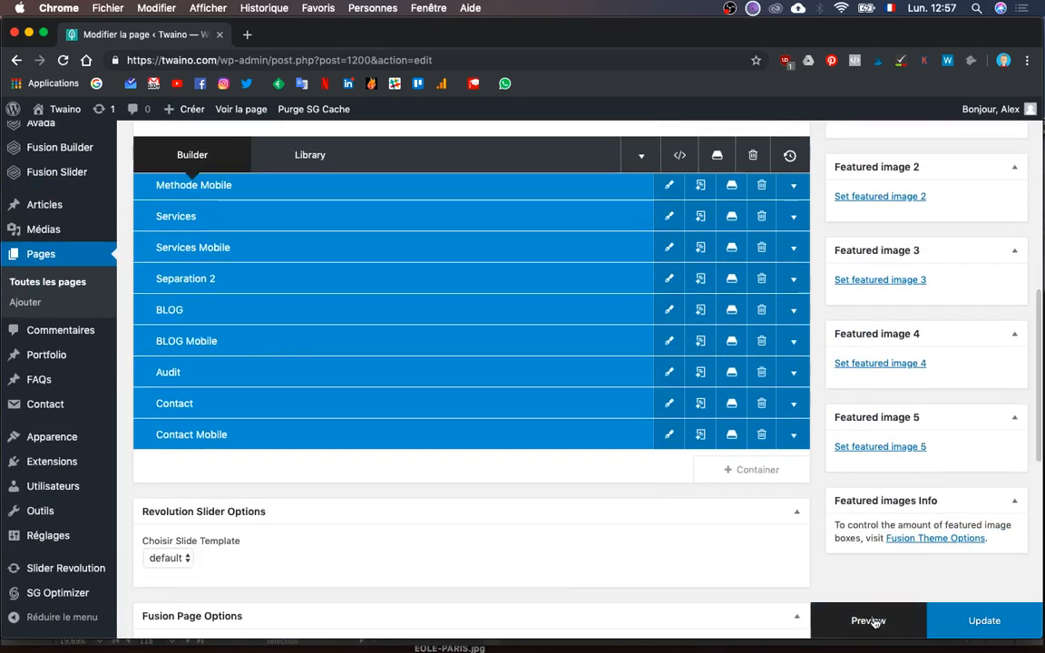
{"action": "left_click", "coordinate": [867, 618]}
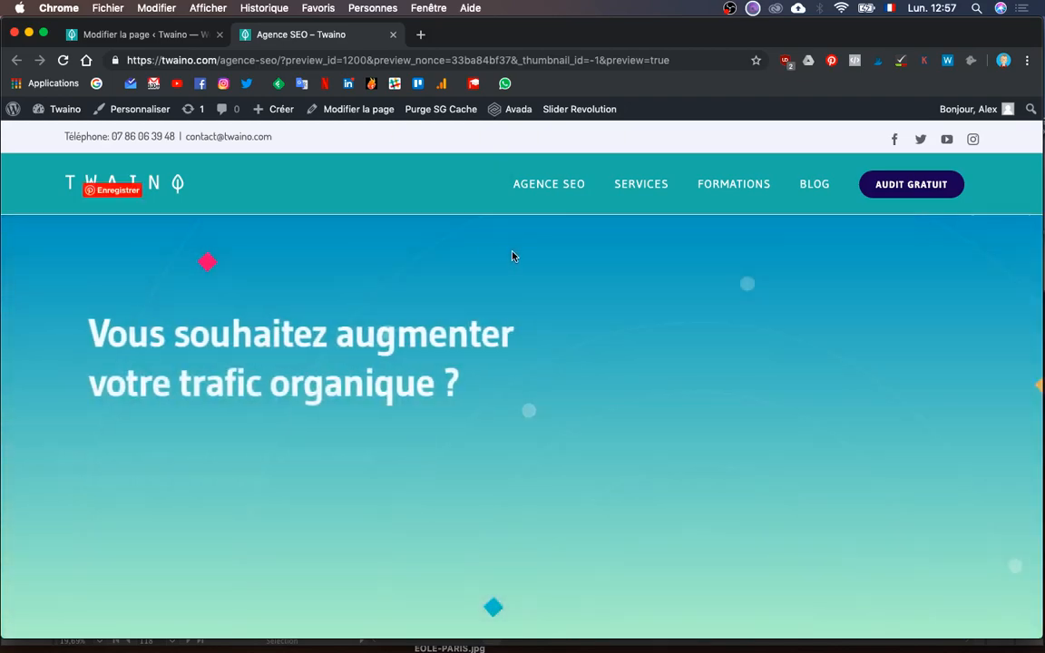
- Scroll through the Agence SEO preview, then go back to the 'Modifier la page' tab
{"action": "scroll", "coordinate": [399, 506], "scroll_direction": "down", "scroll_amount": 5}
{"action": "scroll", "coordinate": [416, 501], "scroll_direction": "up", "scroll_amount": 2}
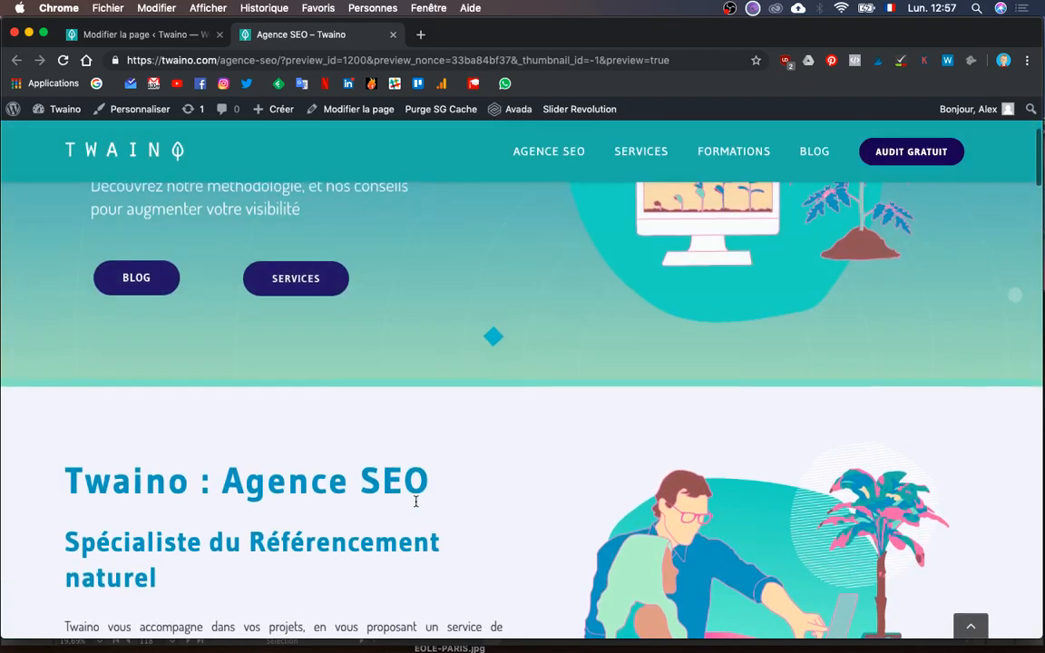
{"action": "scroll", "coordinate": [415, 500], "scroll_direction": "down", "scroll_amount": 10}
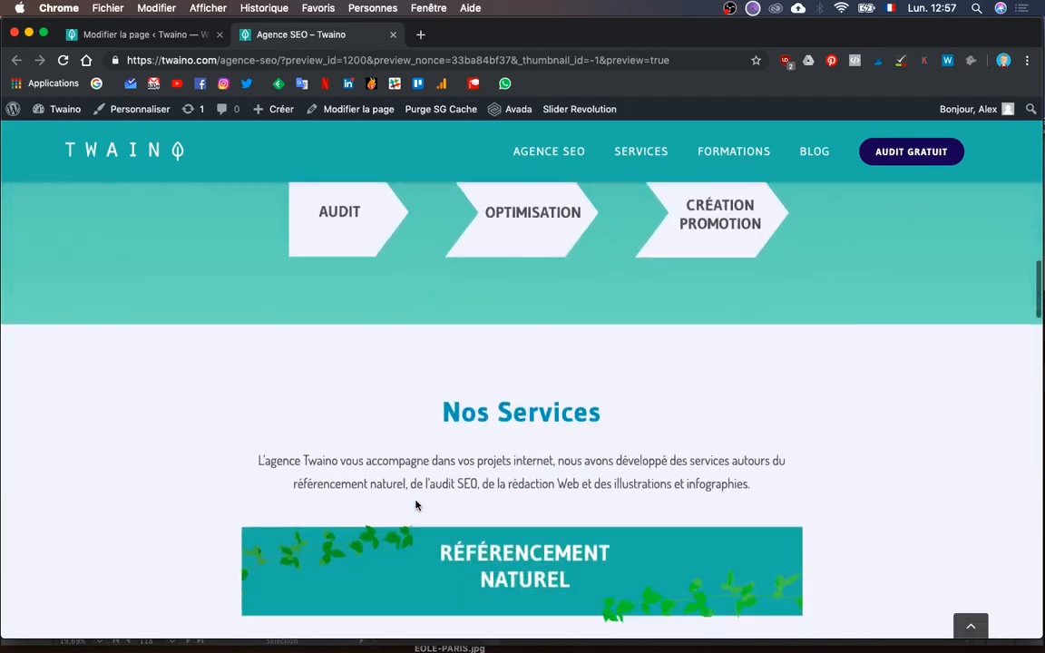
{"action": "scroll", "coordinate": [416, 506], "scroll_direction": "down", "scroll_amount": 15}
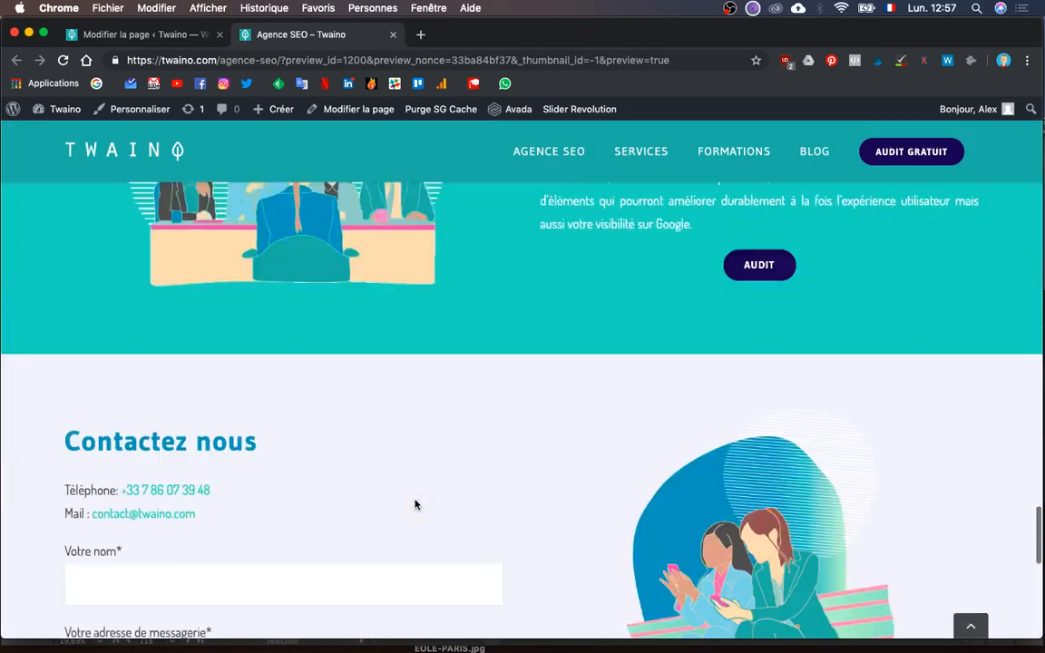
{"action": "scroll", "coordinate": [415, 506], "scroll_direction": "down", "scroll_amount": 5}
{"action": "scroll", "coordinate": [416, 505], "scroll_direction": "up", "scroll_amount": 20}
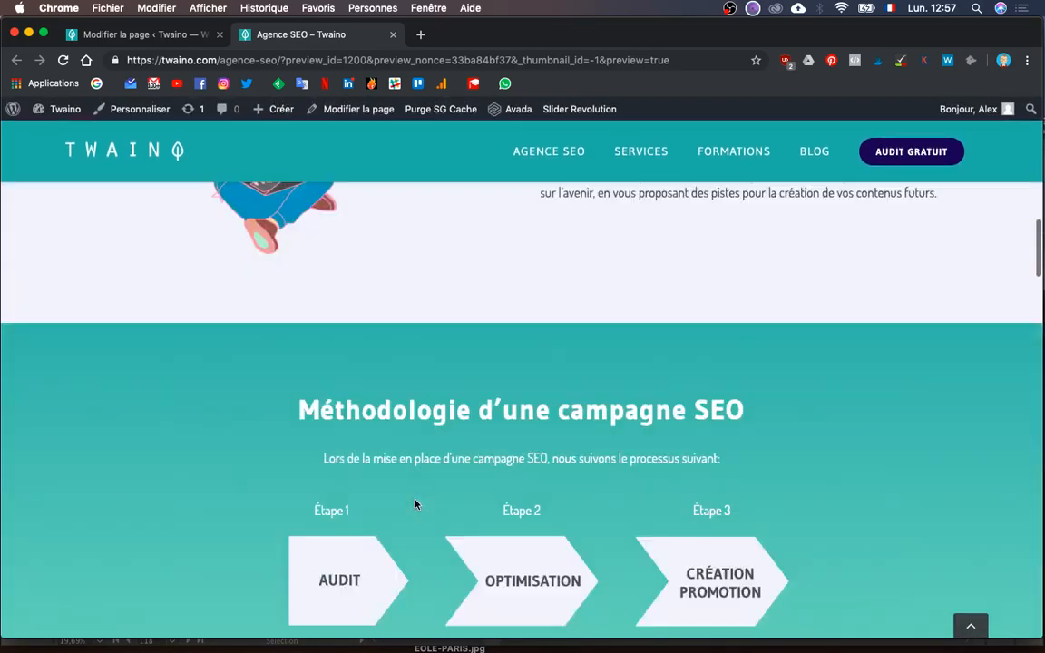
{"action": "scroll", "coordinate": [416, 505], "scroll_direction": "up", "scroll_amount": 10}
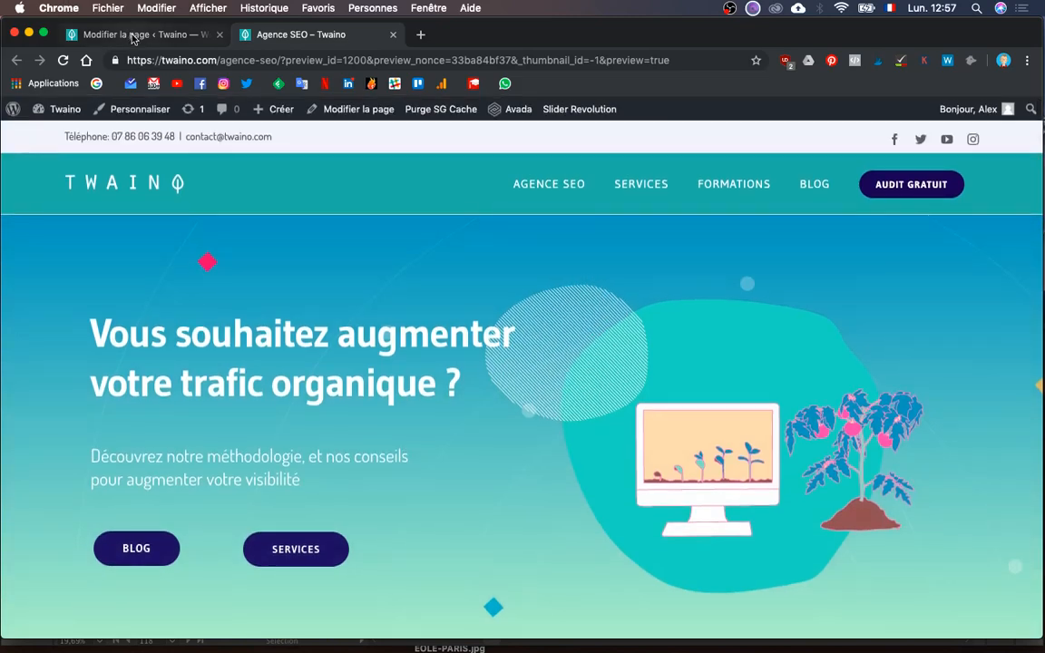
{"action": "left_click", "coordinate": [133, 37]}
{"action": "scroll", "coordinate": [573, 321], "scroll_direction": "up", "scroll_amount": 15}
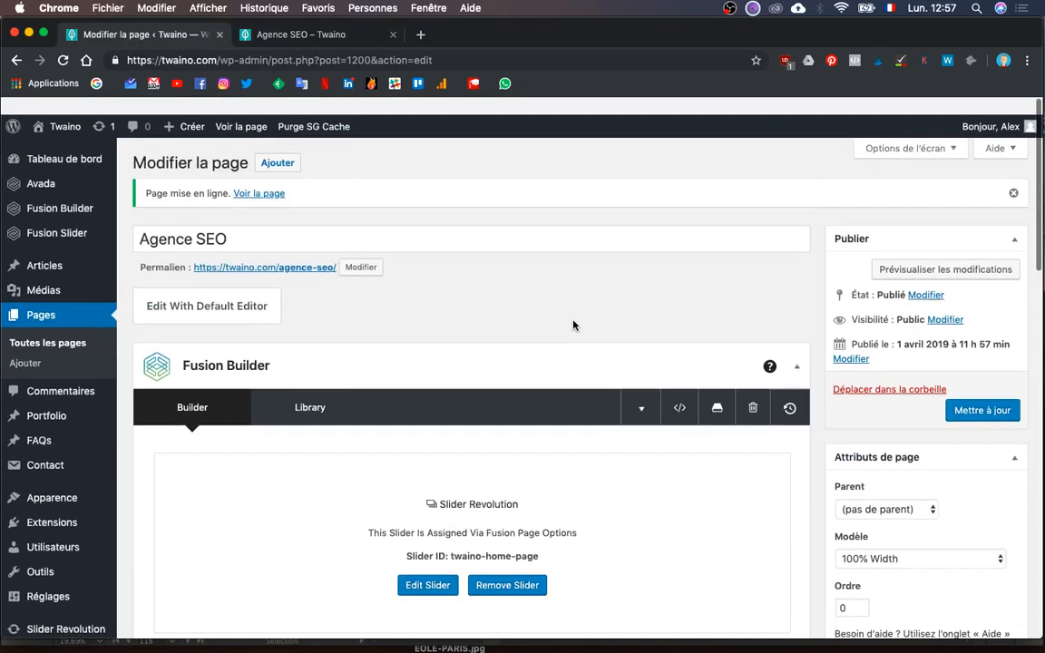
{"action": "scroll", "coordinate": [573, 324], "scroll_direction": "down", "scroll_amount": 2}
- Pan across the Illustrator artboards to view the Agence SEO mockup, then return to WordPress
{"action": "key", "text": "ctrl+Up"}
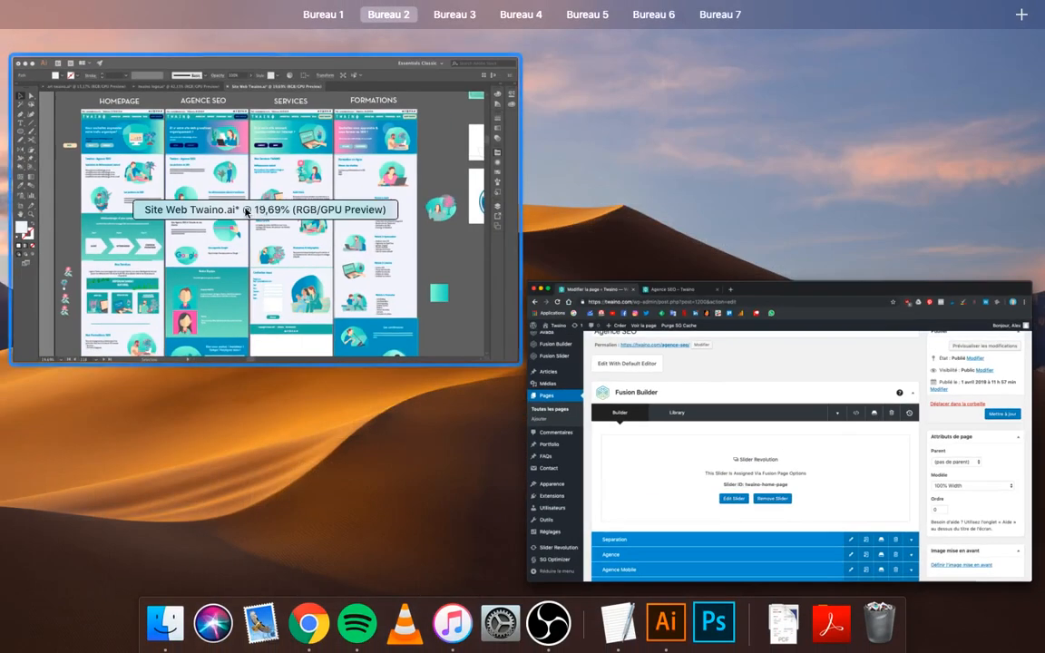
{"action": "left_click", "coordinate": [415, 216]}
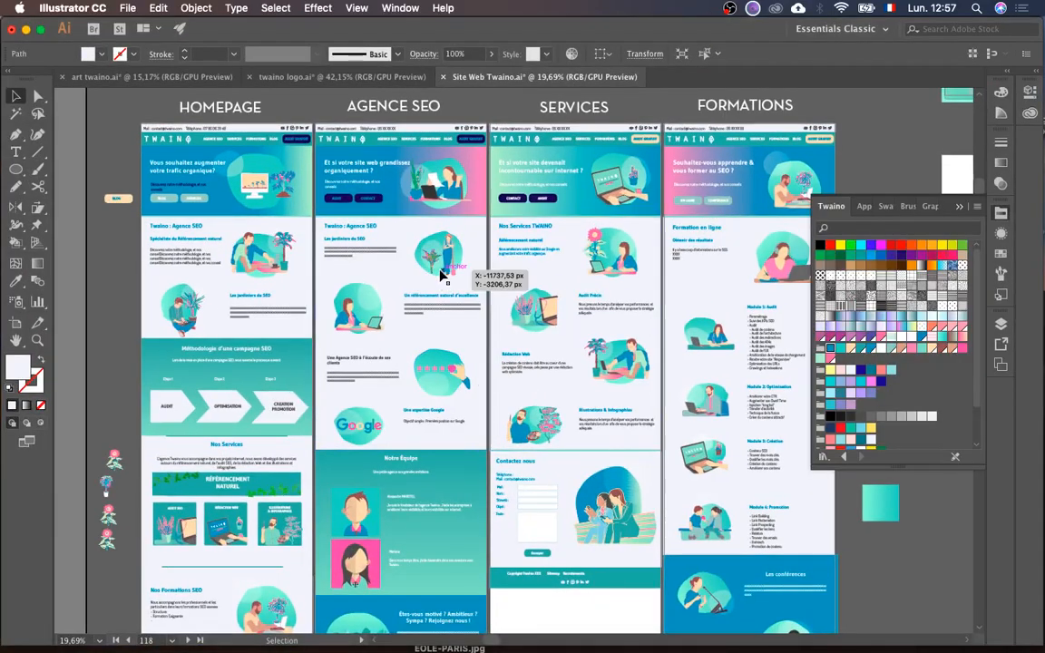
{"action": "scroll", "coordinate": [441, 272], "scroll_direction": "up", "scroll_amount": 5}
{"action": "scroll", "coordinate": [440, 270], "scroll_direction": "up", "scroll_amount": 3}
{"action": "scroll", "coordinate": [441, 274], "scroll_direction": "up", "scroll_amount": 5}
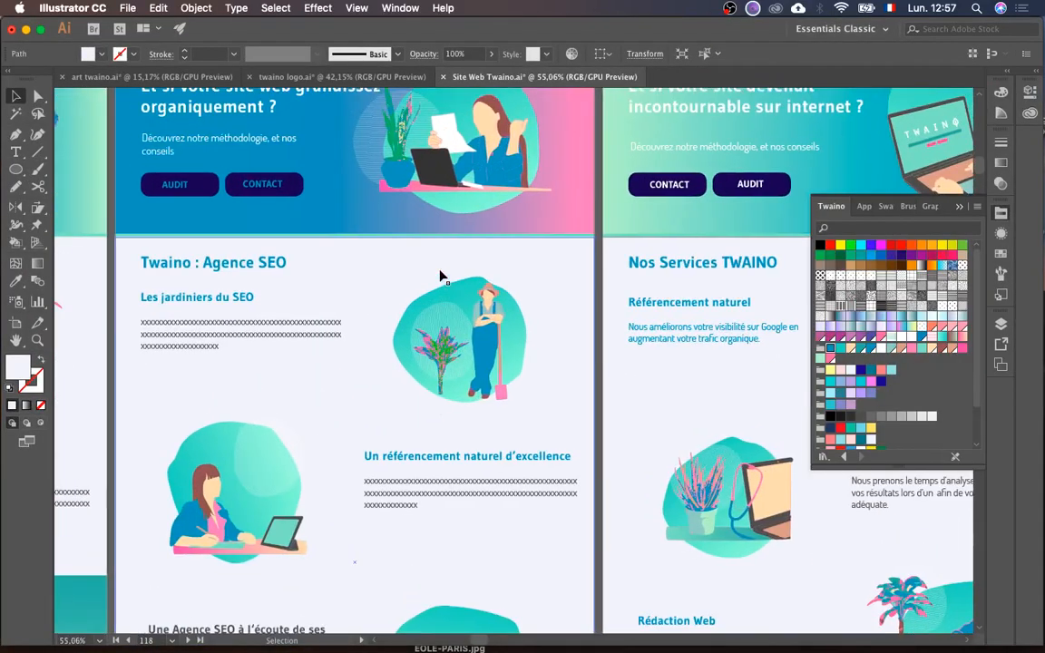
{"action": "scroll", "coordinate": [440, 277], "scroll_direction": "left", "scroll_amount": 5}
{"action": "scroll", "coordinate": [440, 276], "scroll_direction": "up", "scroll_amount": 2}
{"action": "scroll", "coordinate": [440, 277], "scroll_direction": "right", "scroll_amount": 10}
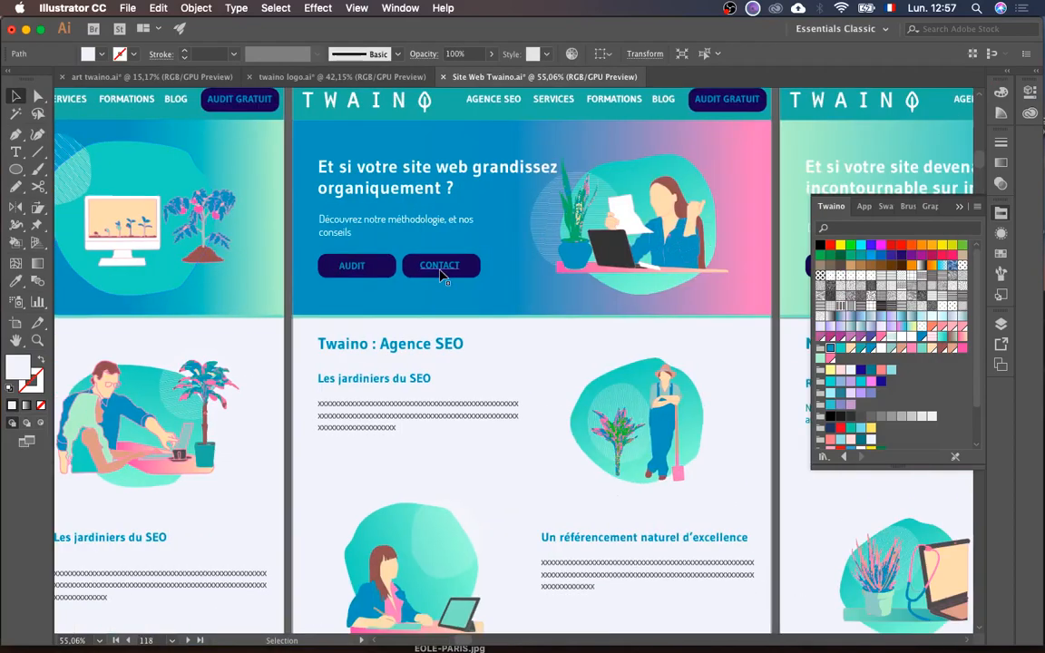
{"action": "scroll", "coordinate": [440, 276], "scroll_direction": "up", "scroll_amount": 2}
{"action": "key", "text": "ctrl+Up"}
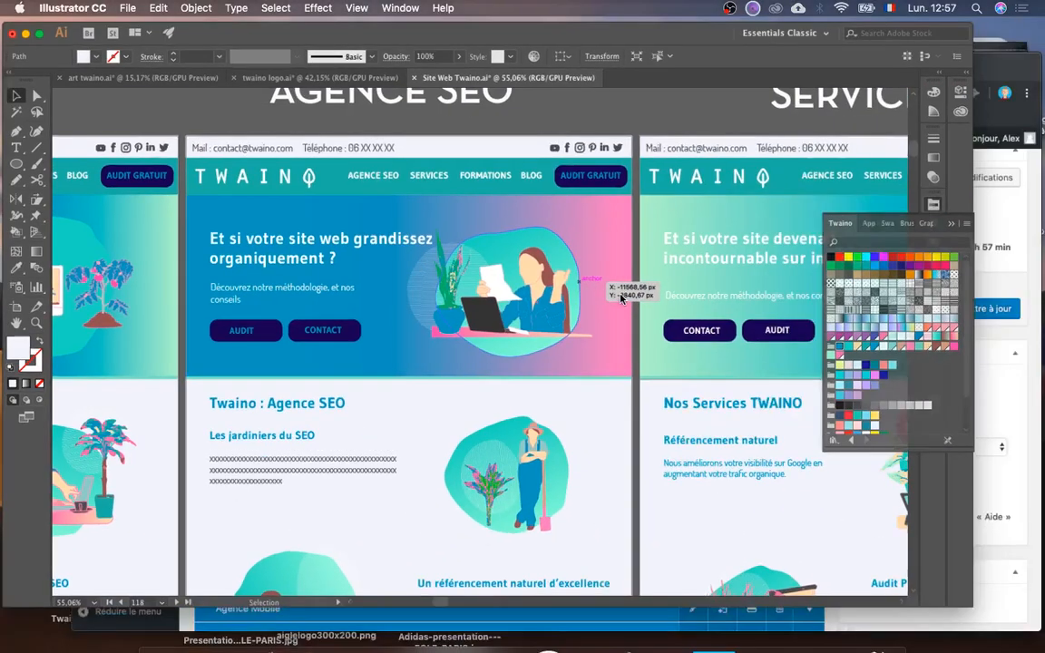
{"action": "left_click", "coordinate": [703, 372]}
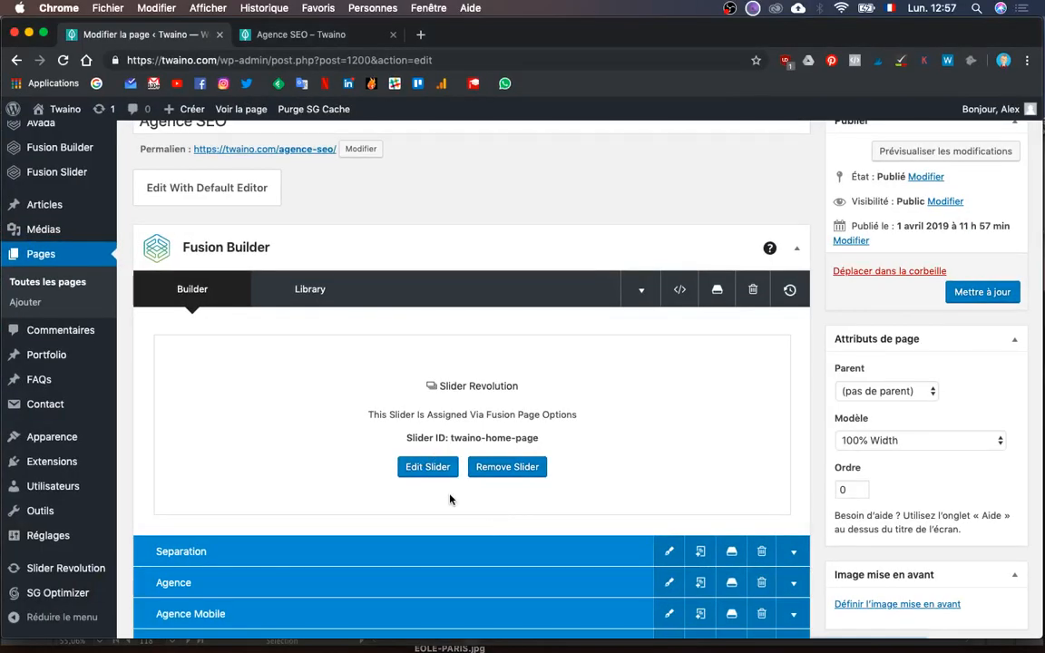
{"action": "scroll", "coordinate": [450, 499], "scroll_direction": "down", "scroll_amount": 3}
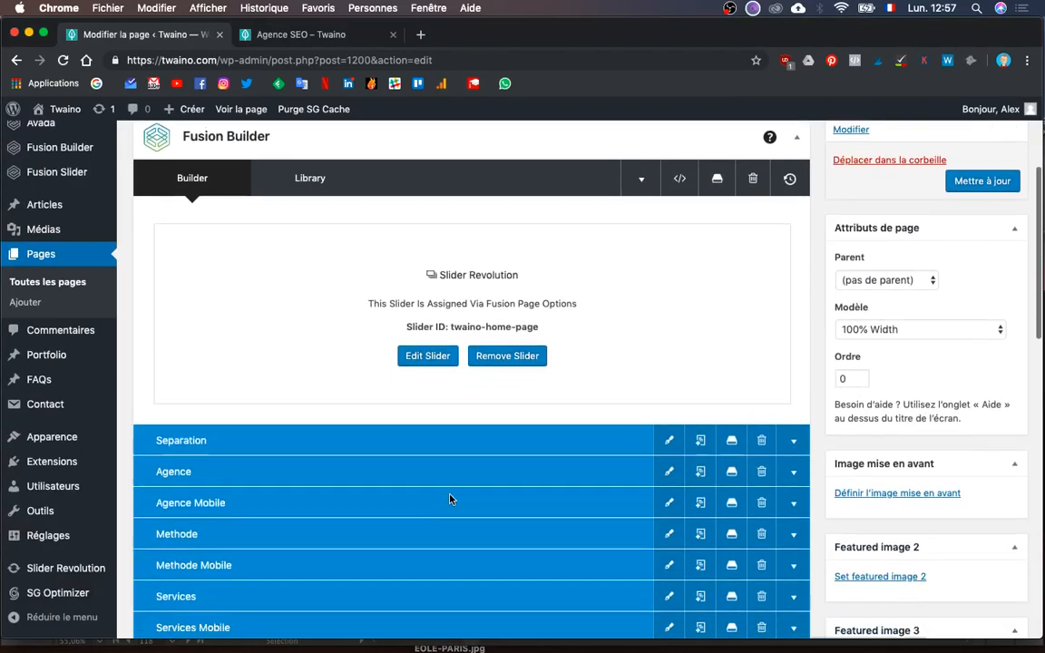
{"action": "scroll", "coordinate": [450, 496], "scroll_direction": "up", "scroll_amount": 2}
- Check the Illustrator mockup once more and bring the WordPress page editor back
{"action": "key", "text": "ctrl+Up"}
{"action": "left_click", "coordinate": [365, 347]}
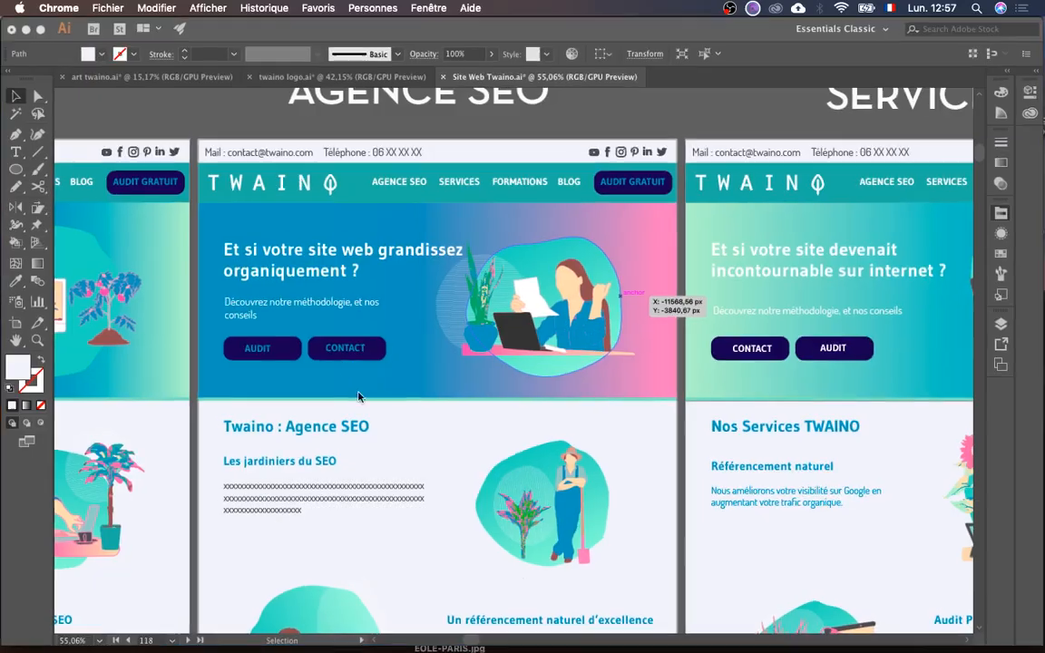
{"action": "scroll", "coordinate": [370, 412], "scroll_direction": "left", "scroll_amount": 10}
{"action": "scroll", "coordinate": [370, 412], "scroll_direction": "up", "scroll_amount": 2}
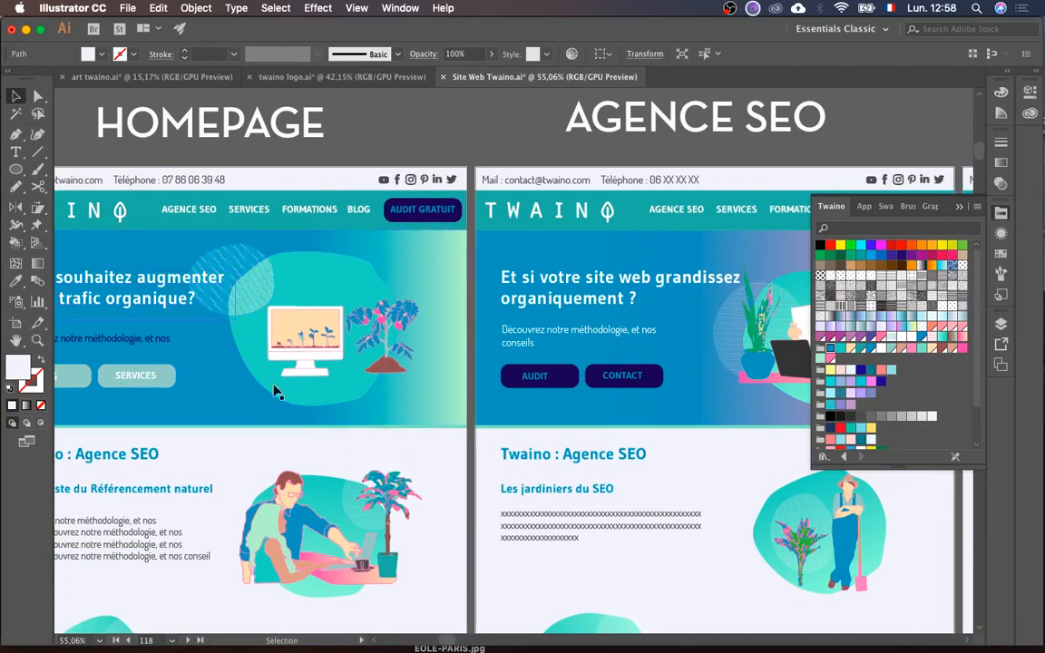
{"action": "scroll", "coordinate": [308, 329], "scroll_direction": "right", "scroll_amount": 6}
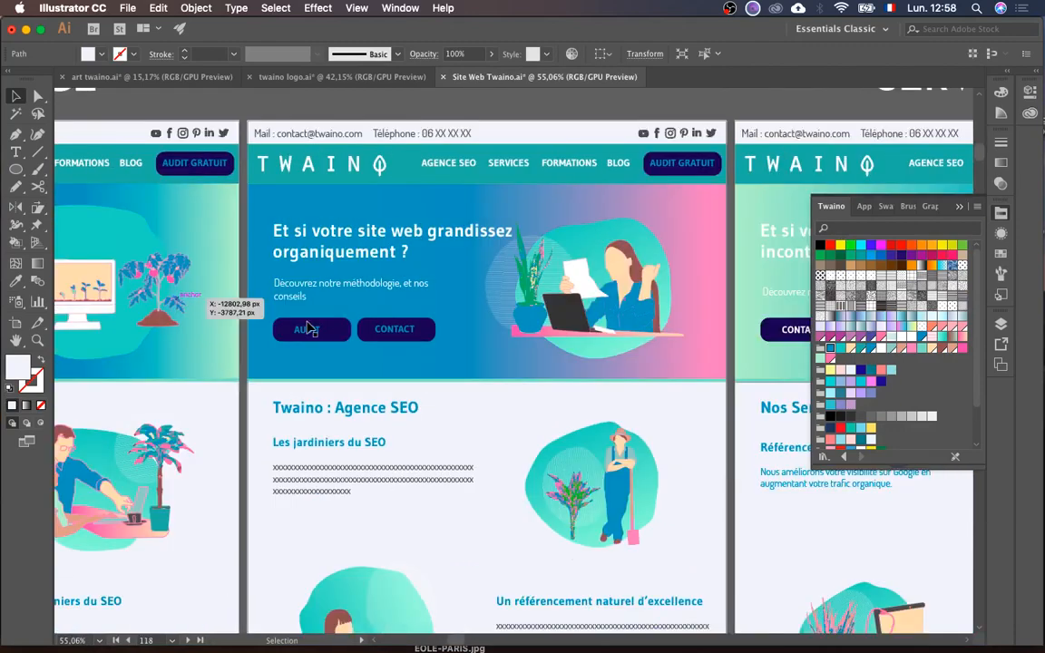
{"action": "key", "text": "ctrl+Up"}
{"action": "left_click", "coordinate": [579, 425]}
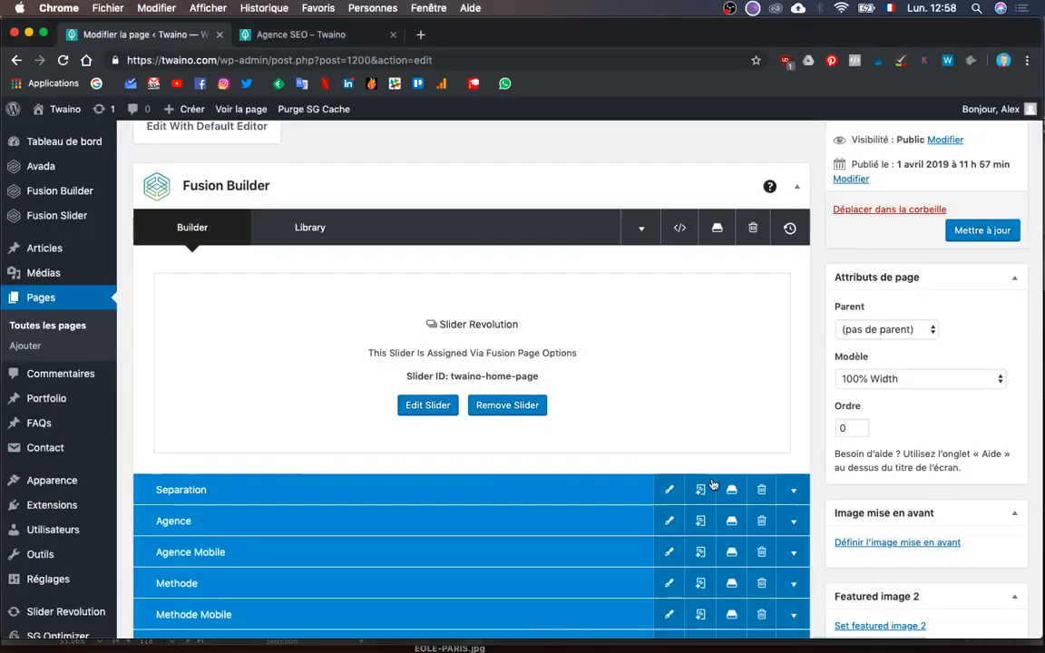
- Set the Slider Revolution slider to Agence SEO (#5) and update the page
{"action": "scroll", "coordinate": [382, 427], "scroll_direction": "down", "scroll_amount": 15}
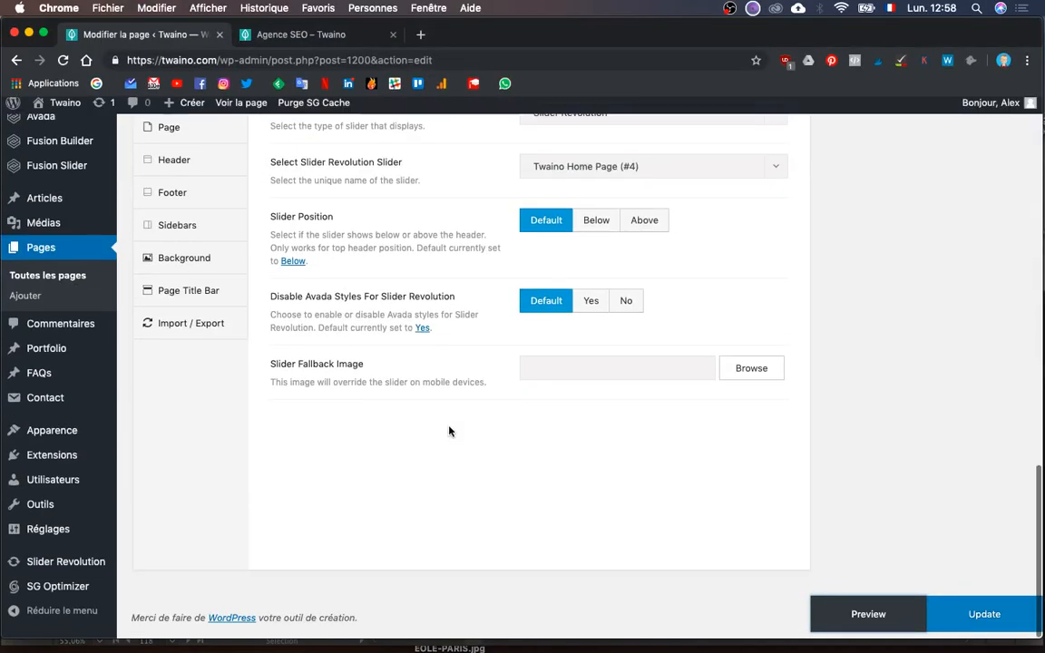
{"action": "scroll", "coordinate": [417, 343], "scroll_direction": "up", "scroll_amount": 3}
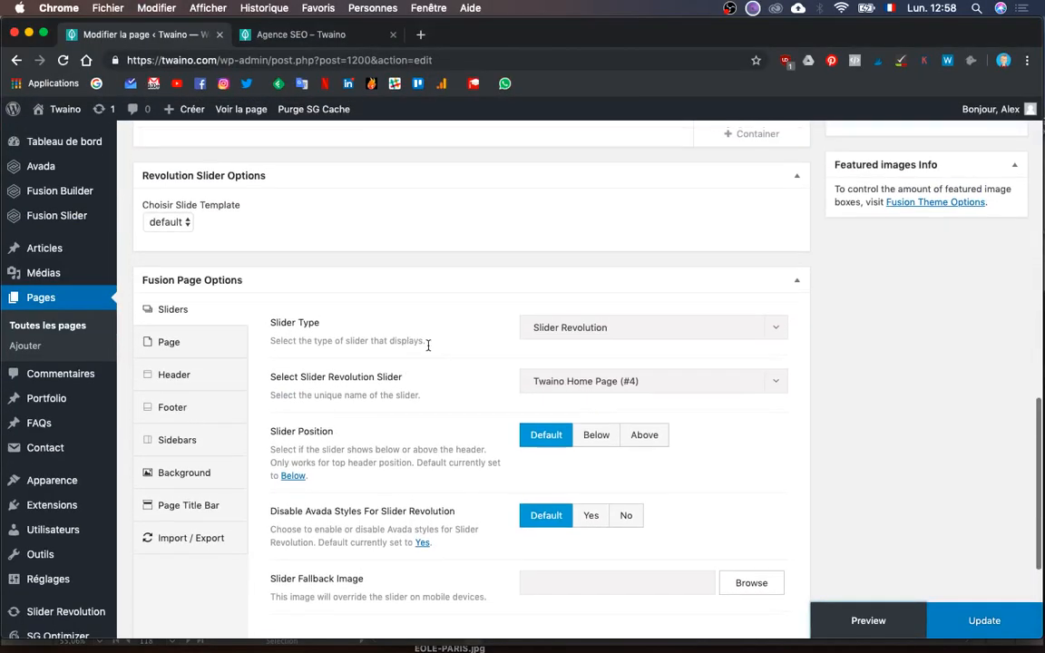
{"action": "left_click", "coordinate": [575, 385]}
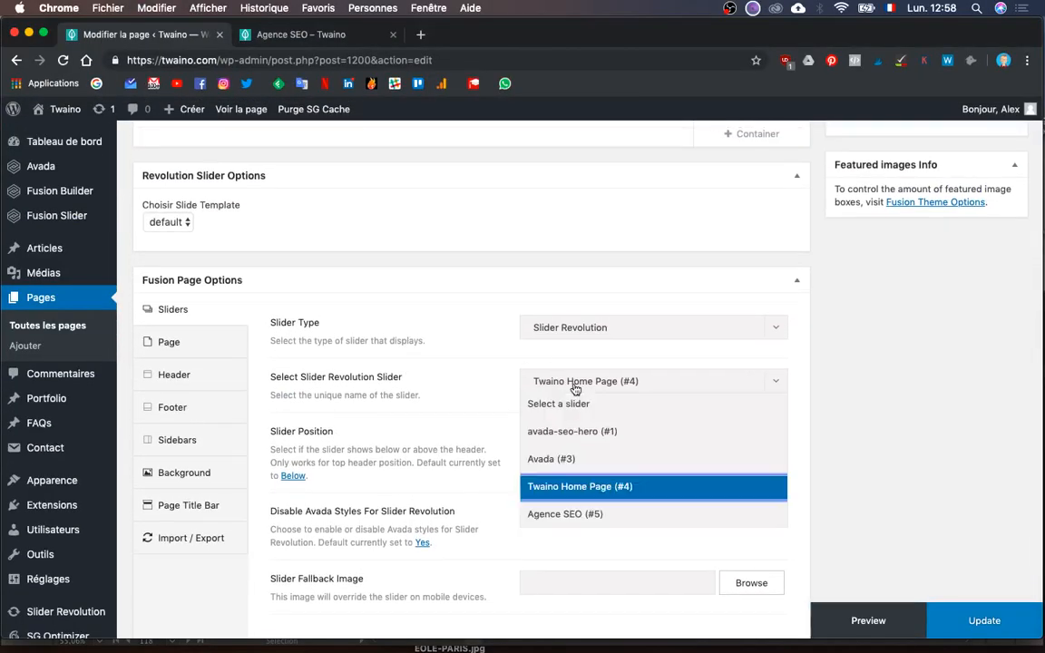
{"action": "left_click", "coordinate": [555, 515]}
{"action": "left_click", "coordinate": [984, 625]}
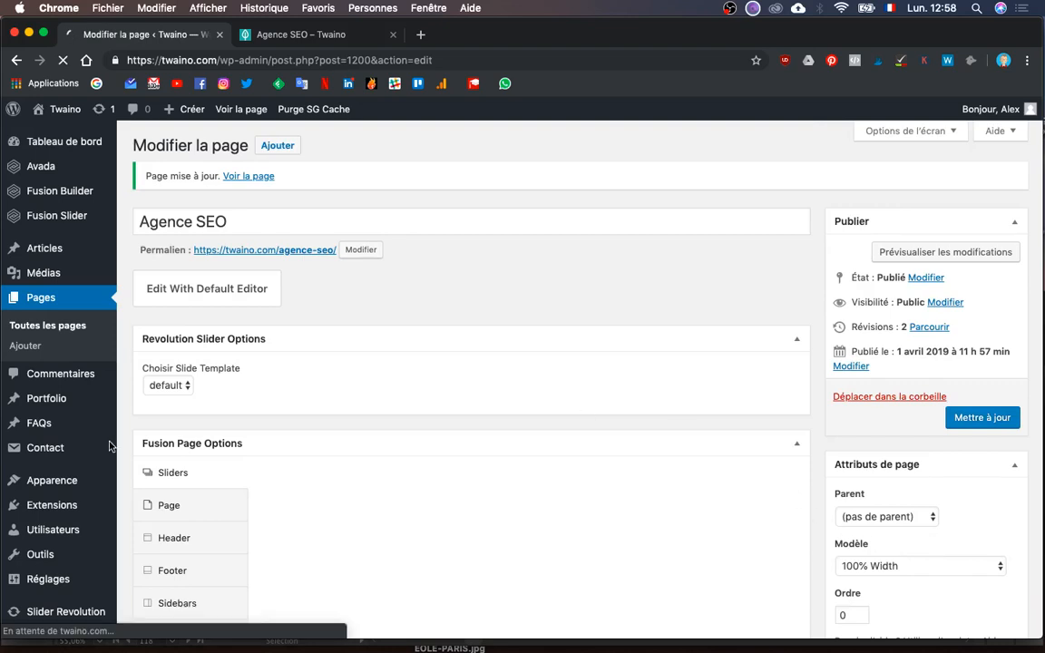
{"action": "scroll", "coordinate": [100, 508], "scroll_direction": "down", "scroll_amount": 1}
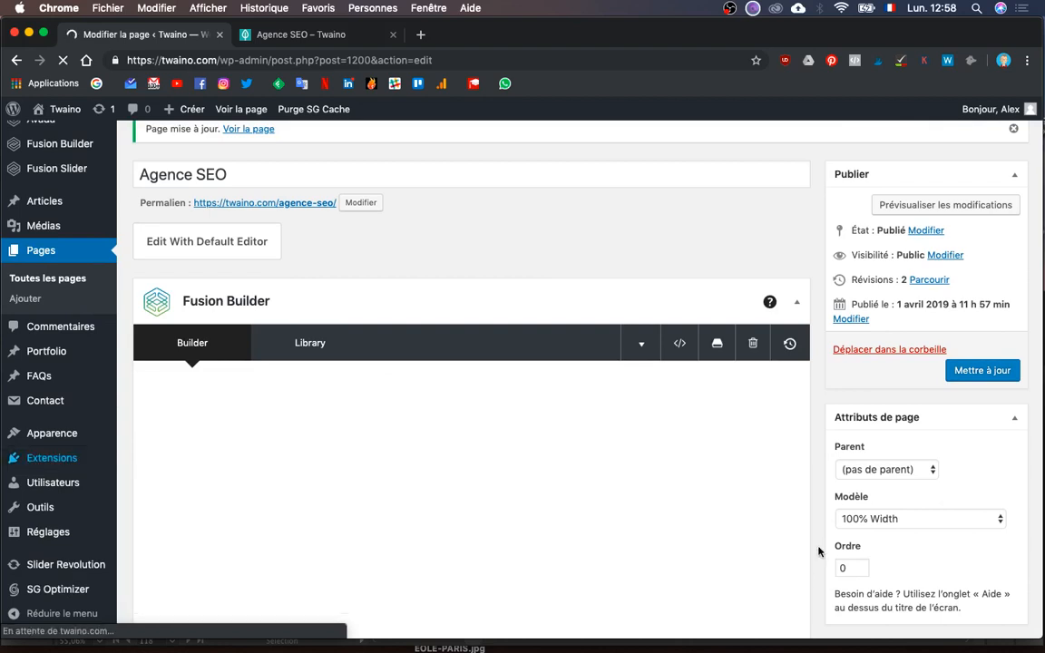
{"action": "scroll", "coordinate": [819, 552], "scroll_direction": "up", "scroll_amount": 1}
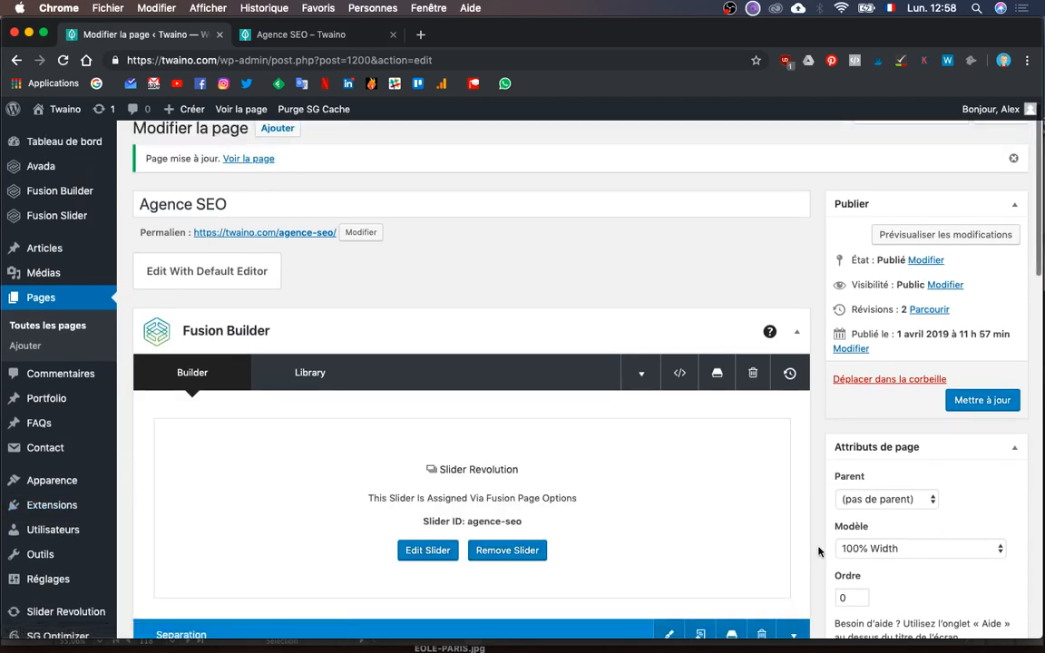
{"action": "scroll", "coordinate": [819, 552], "scroll_direction": "down", "scroll_amount": 10}
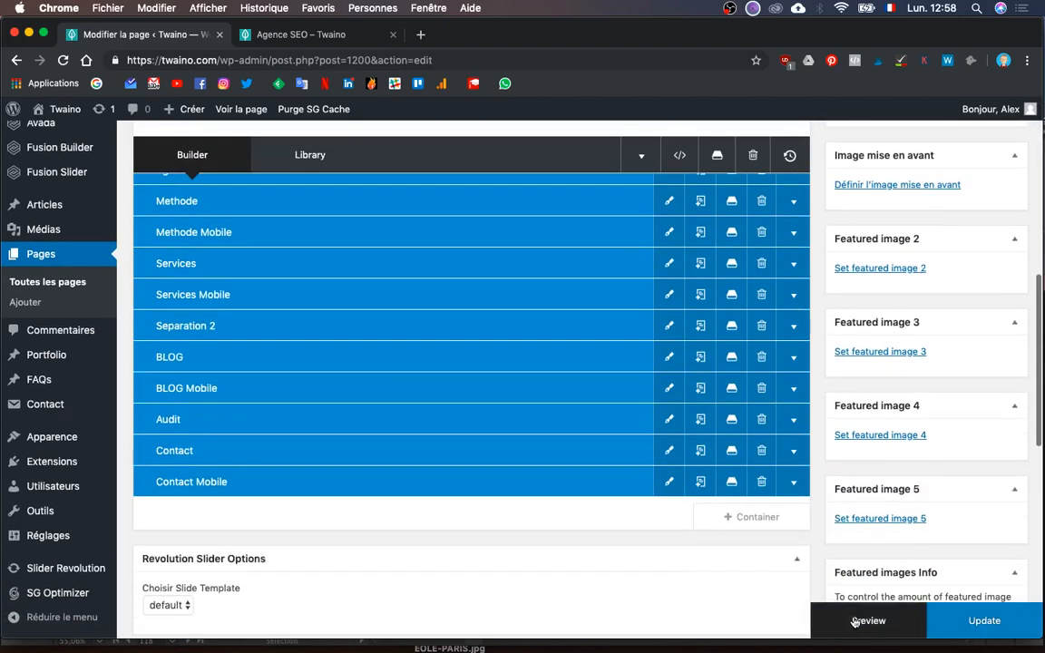
- Preview the Agence SEO page and scroll through the hero slider and Twaino : Agence SEO section
{"action": "left_click", "coordinate": [856, 624]}
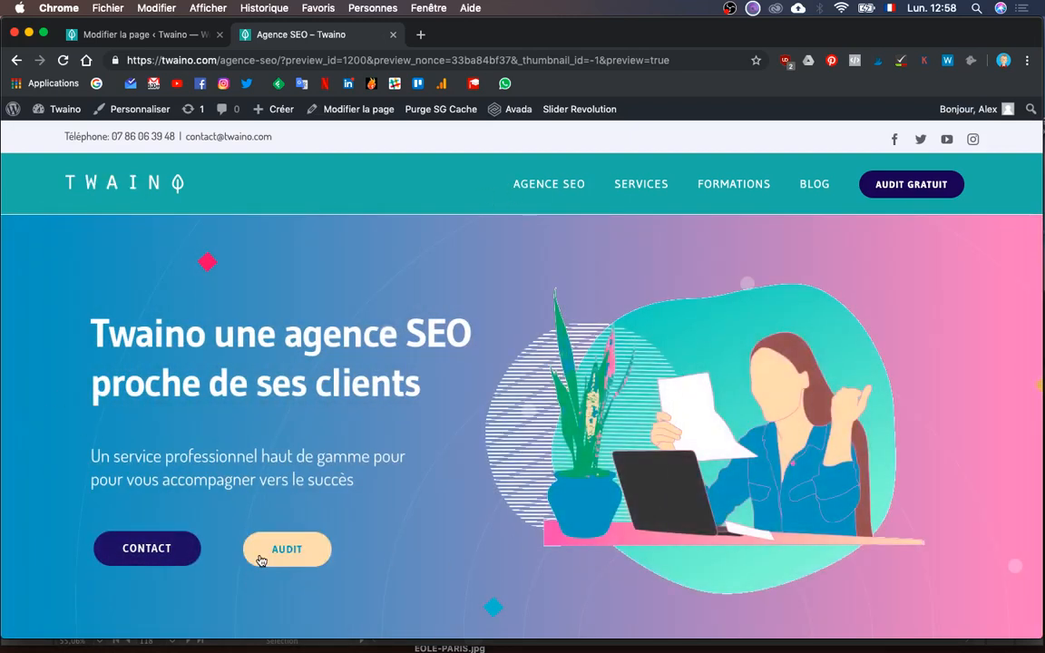
{"action": "scroll", "coordinate": [418, 555], "scroll_direction": "down", "scroll_amount": 3}
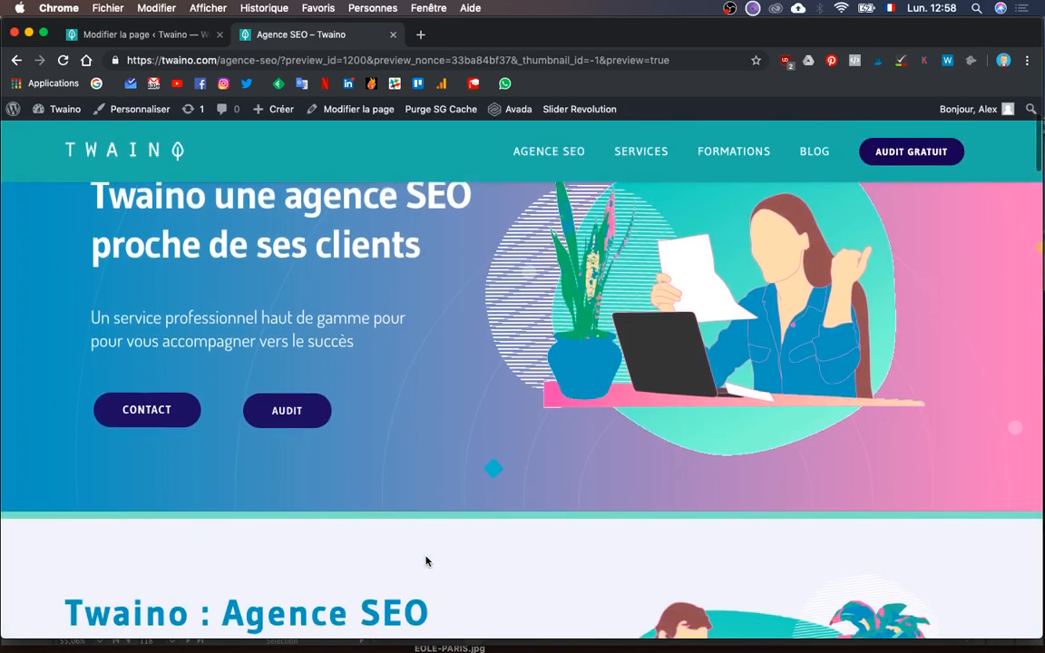
{"action": "scroll", "coordinate": [746, 229], "scroll_direction": "up", "scroll_amount": 3}
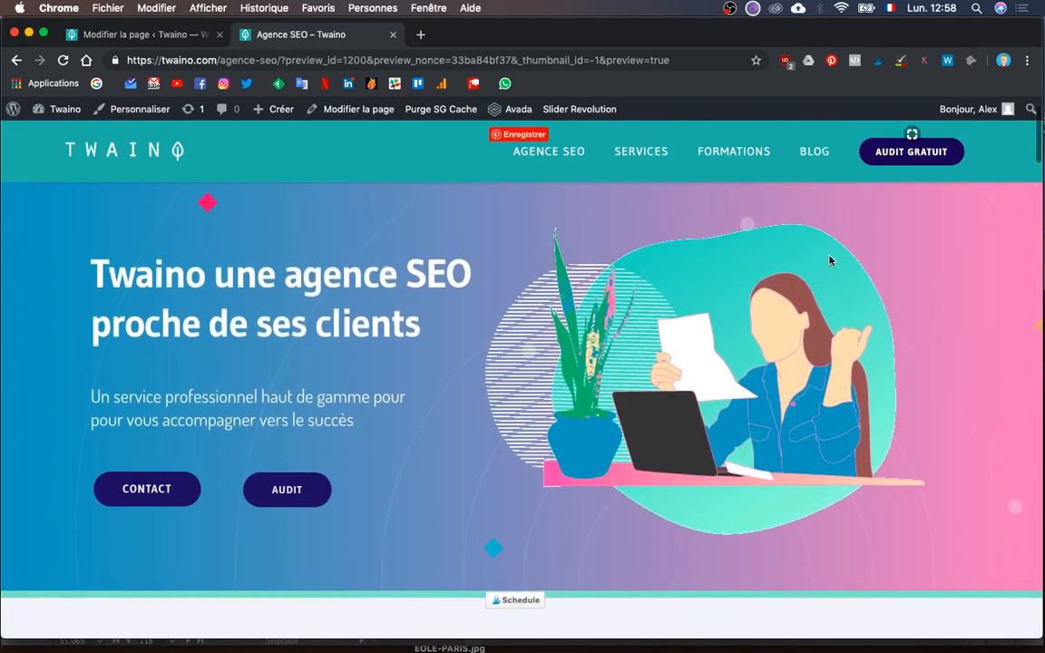
{"action": "scroll", "coordinate": [829, 260], "scroll_direction": "down", "scroll_amount": 5}
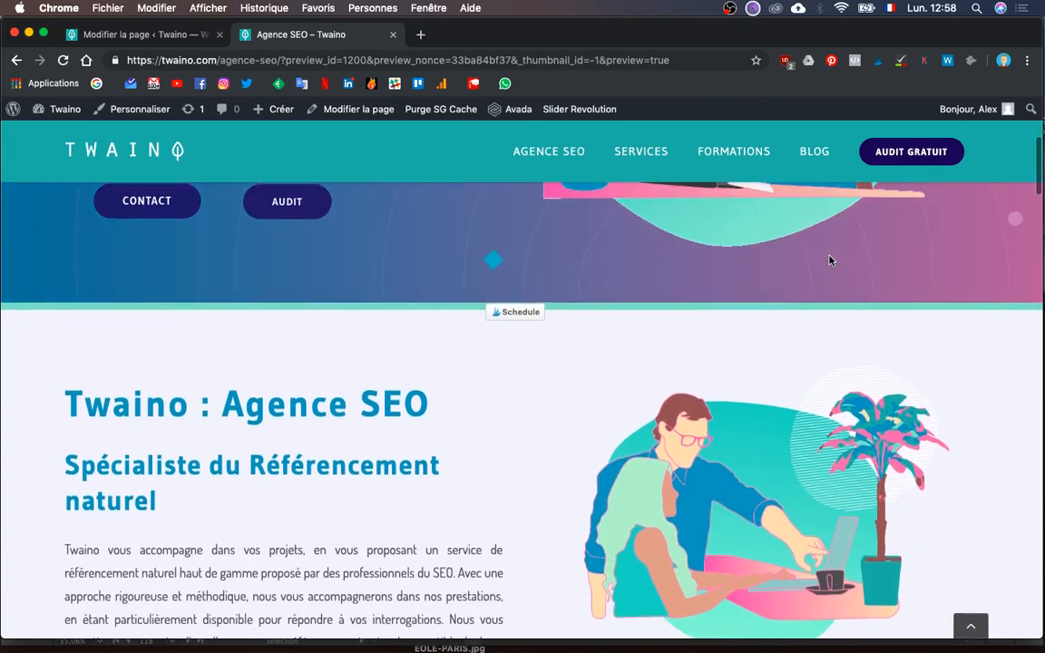
{"action": "scroll", "coordinate": [829, 260], "scroll_direction": "down", "scroll_amount": 2}
{"action": "scroll", "coordinate": [829, 261], "scroll_direction": "up", "scroll_amount": 3}
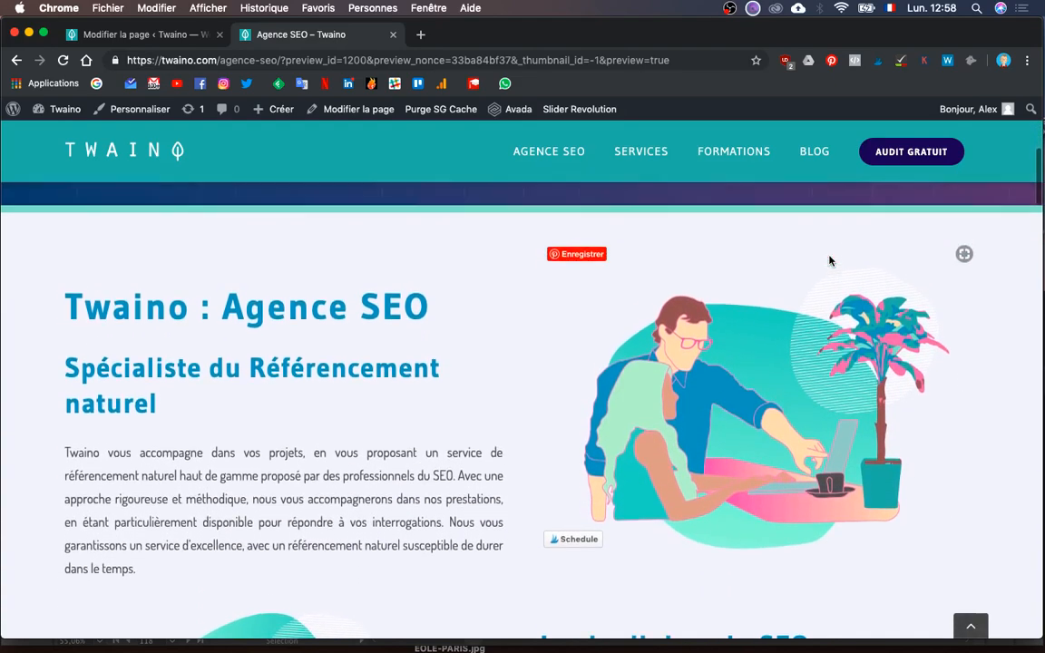
{"action": "key", "text": "ctrl+Up"}
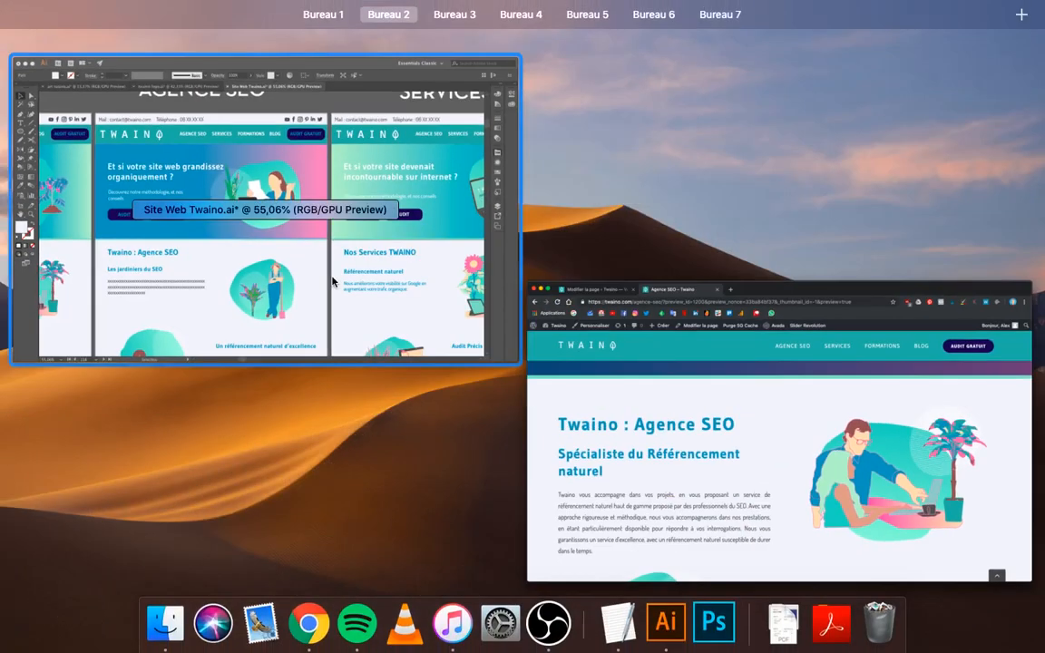
{"action": "left_click", "coordinate": [333, 282]}
{"action": "scroll", "coordinate": [302, 557], "scroll_direction": "down", "scroll_amount": 3}
{"action": "scroll", "coordinate": [302, 557], "scroll_direction": "left", "scroll_amount": 3}
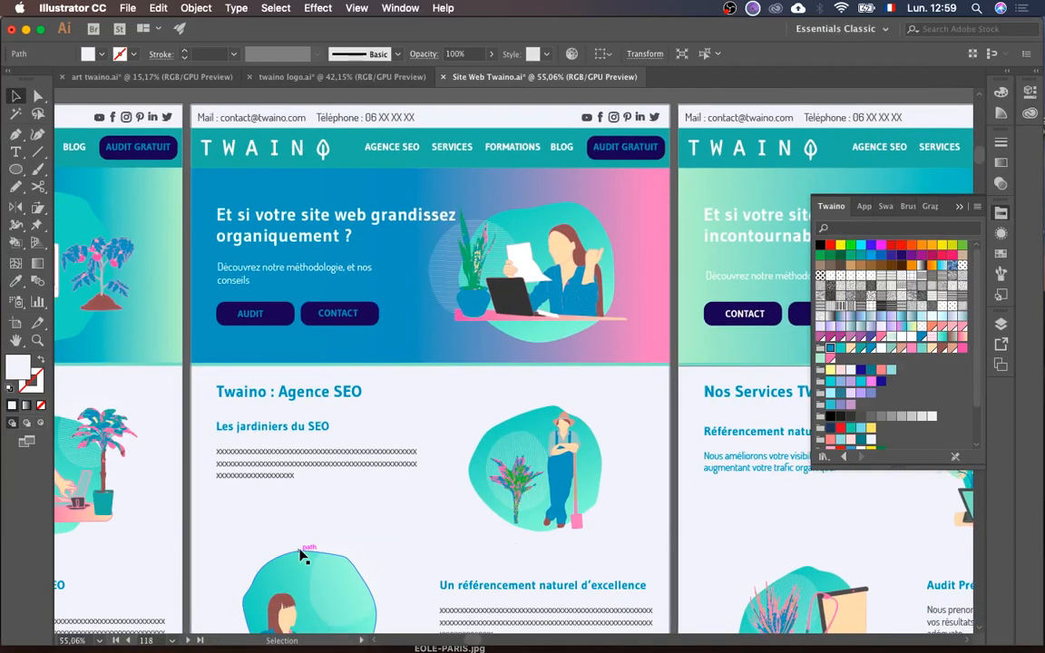
{"action": "scroll", "coordinate": [303, 595], "scroll_direction": "left", "scroll_amount": 2}
{"action": "scroll", "coordinate": [303, 594], "scroll_direction": "down", "scroll_amount": 3}
{"action": "scroll", "coordinate": [303, 595], "scroll_direction": "down", "scroll_amount": 2}
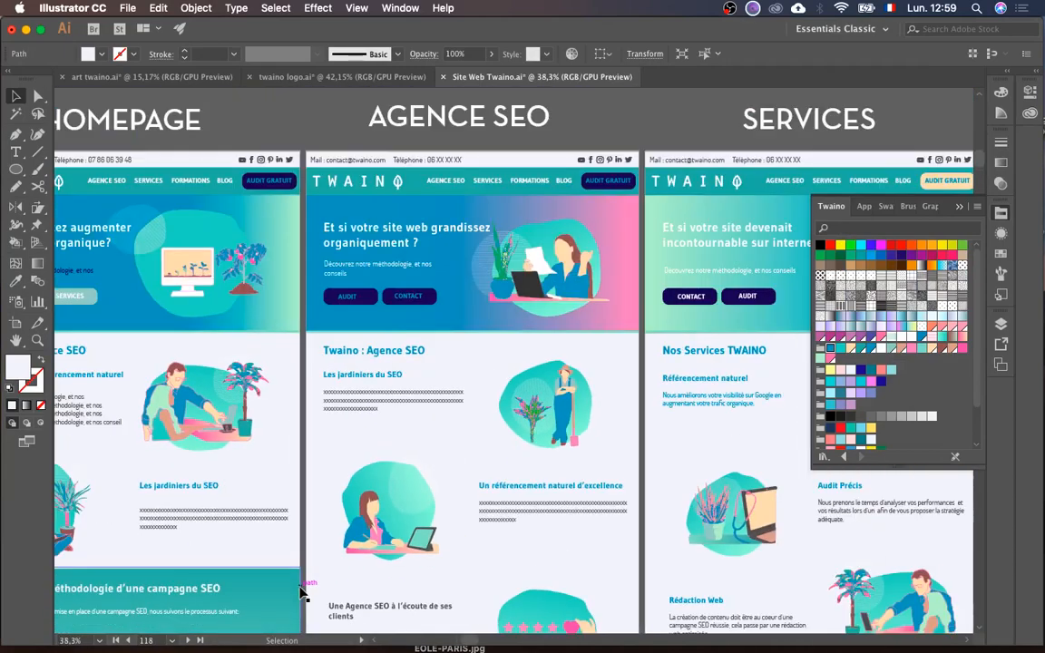
{"action": "scroll", "coordinate": [362, 283], "scroll_direction": "down", "scroll_amount": 2}
{"action": "scroll", "coordinate": [362, 283], "scroll_direction": "right", "scroll_amount": 1}
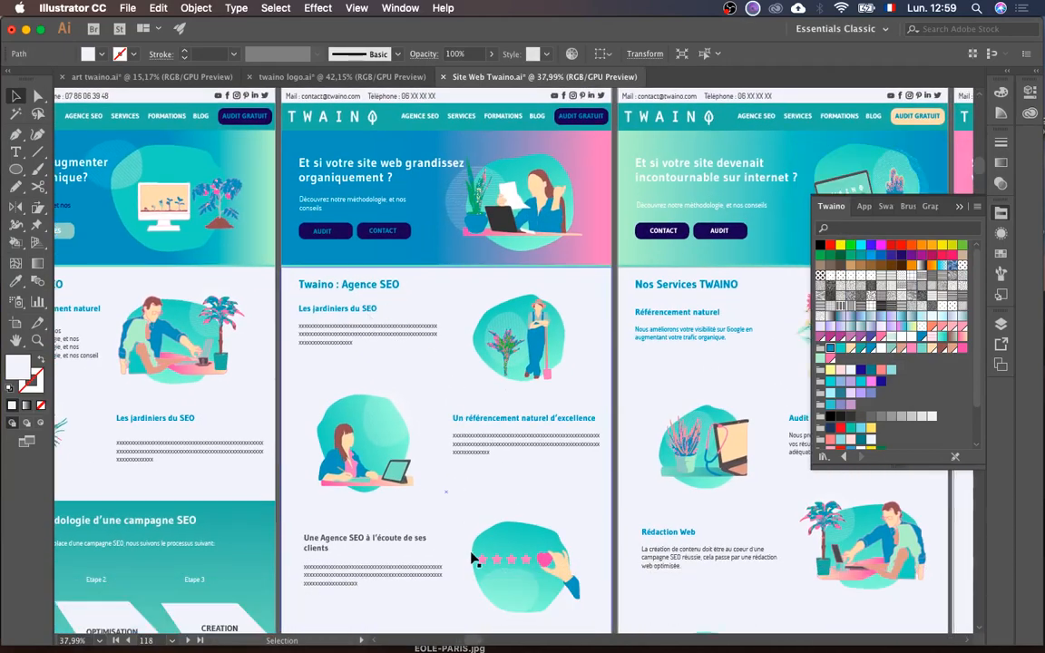
{"action": "scroll", "coordinate": [460, 588], "scroll_direction": "down", "scroll_amount": 5}
{"action": "scroll", "coordinate": [461, 588], "scroll_direction": "up", "scroll_amount": 3}
{"action": "scroll", "coordinate": [460, 588], "scroll_direction": "right", "scroll_amount": 1}
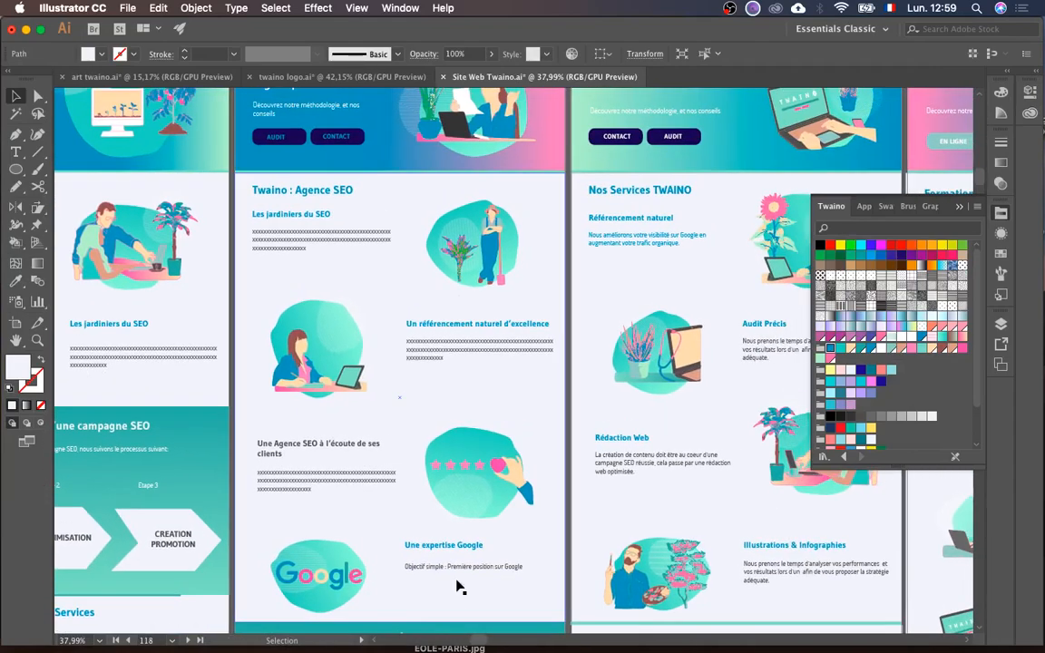
{"action": "scroll", "coordinate": [456, 475], "scroll_direction": "left", "scroll_amount": 2}
{"action": "scroll", "coordinate": [457, 475], "scroll_direction": "right", "scroll_amount": 2}
{"action": "scroll", "coordinate": [456, 476], "scroll_direction": "down", "scroll_amount": 1}
{"action": "key", "text": "ctrl+Up"}
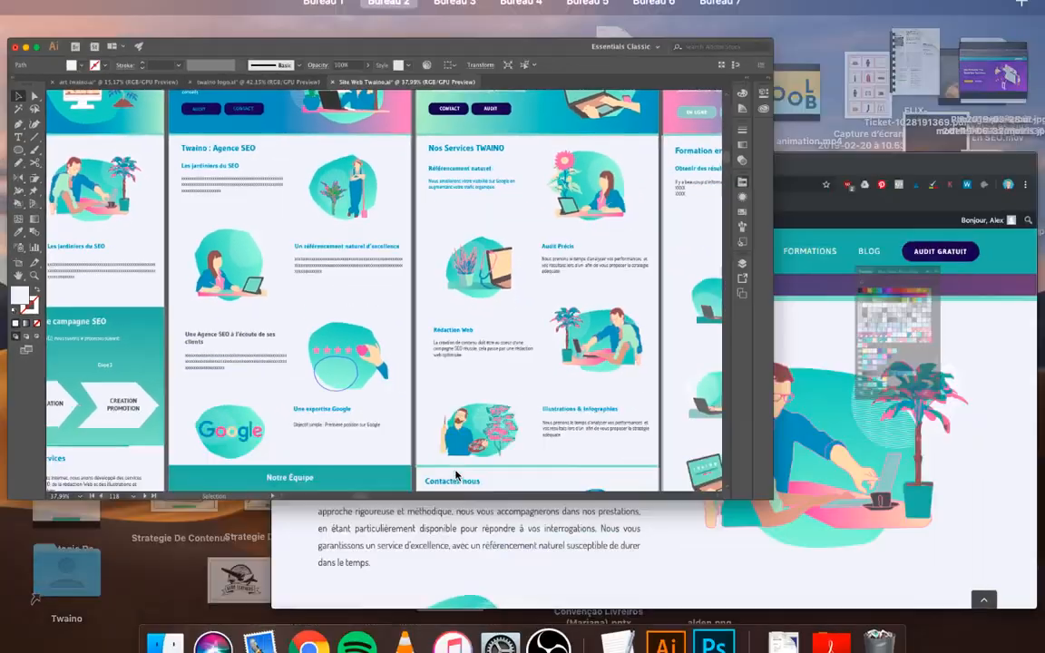
{"action": "left_click", "coordinate": [603, 427]}
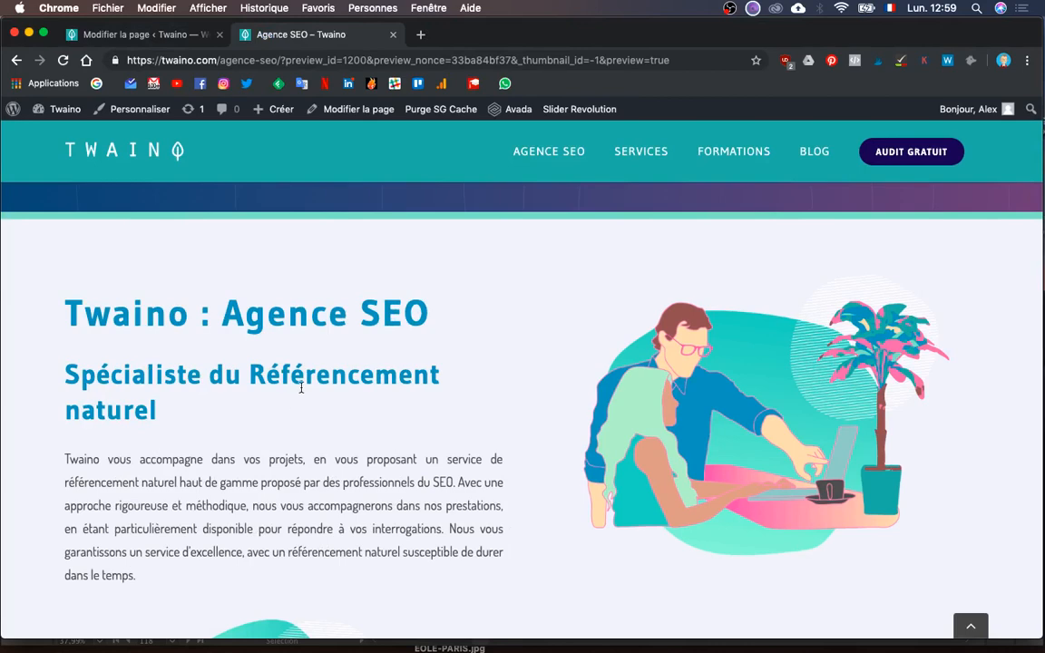
- In the Modifier la page editor, expand the Agence row and edit its first-column text element
{"action": "scroll", "coordinate": [143, 384], "scroll_direction": "up", "scroll_amount": 1}
{"action": "scroll", "coordinate": [283, 428], "scroll_direction": "down", "scroll_amount": 2}
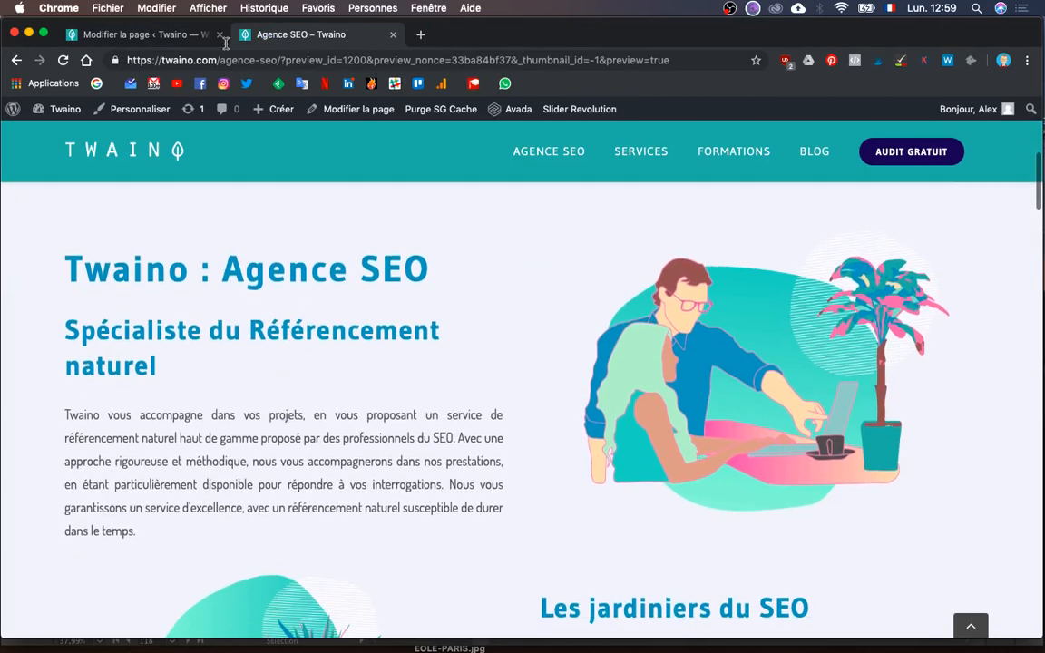
{"action": "left_click", "coordinate": [158, 34]}
{"action": "scroll", "coordinate": [624, 429], "scroll_direction": "up", "scroll_amount": 5}
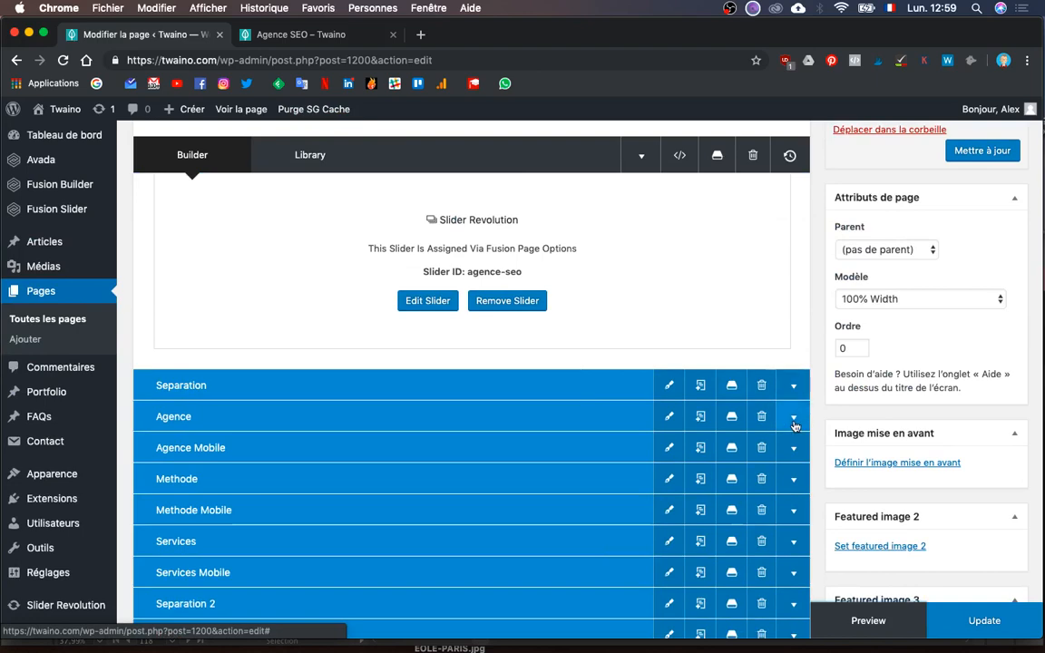
{"action": "scroll", "coordinate": [794, 425], "scroll_direction": "down", "scroll_amount": 1}
{"action": "left_click", "coordinate": [792, 388]}
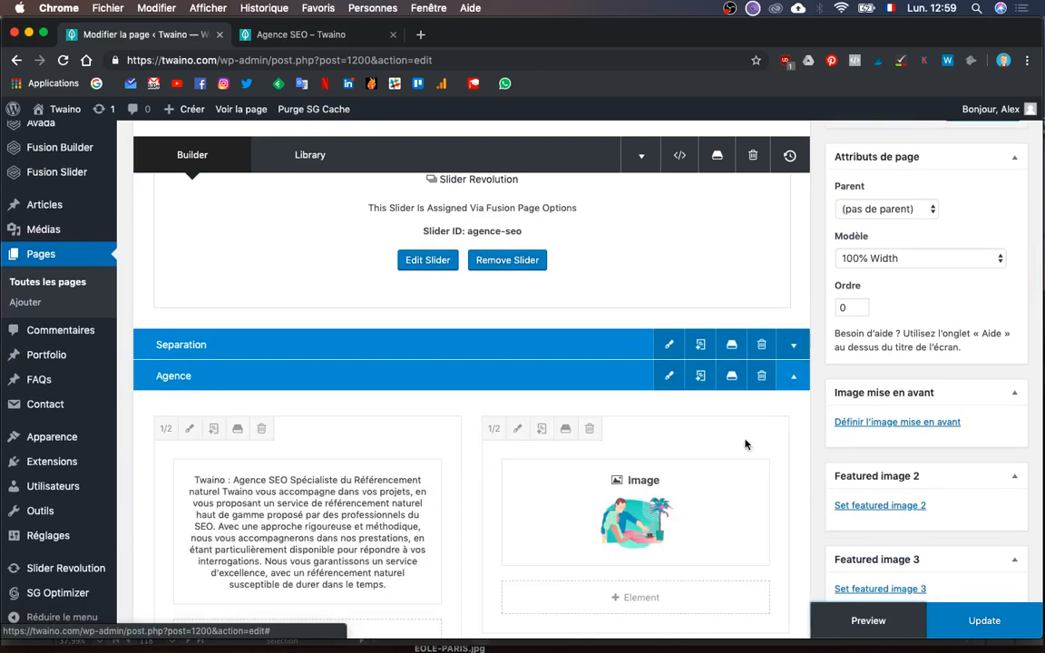
{"action": "scroll", "coordinate": [692, 501], "scroll_direction": "down", "scroll_amount": 5}
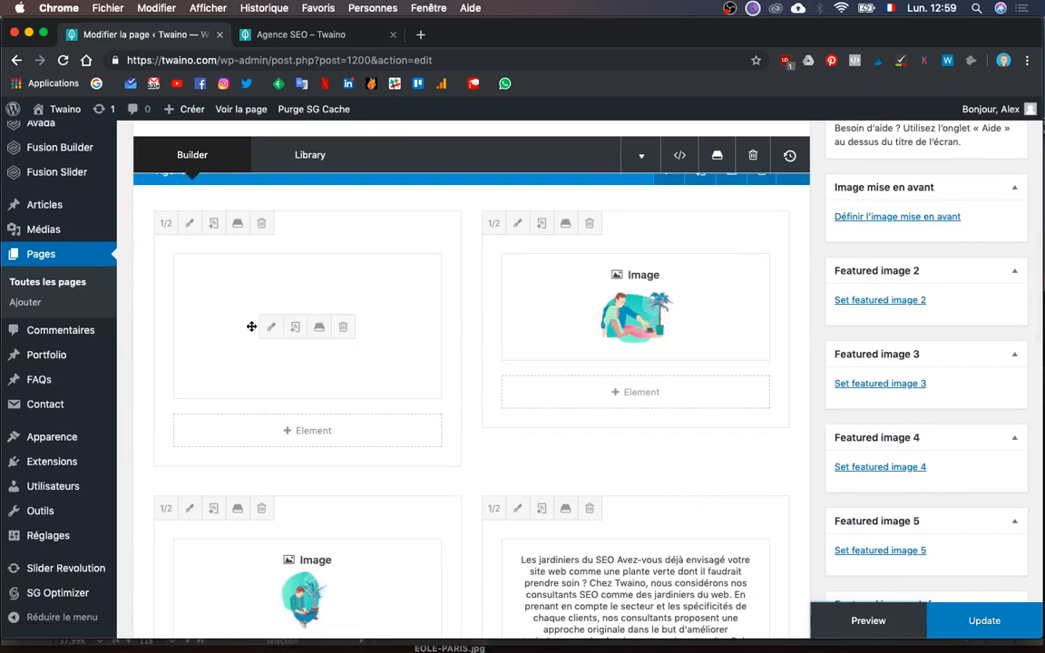
{"action": "left_click", "coordinate": [265, 328]}
- Compare the Agence text block against the Illustrator page mockup
{"action": "scroll", "coordinate": [362, 416], "scroll_direction": "down", "scroll_amount": 1}
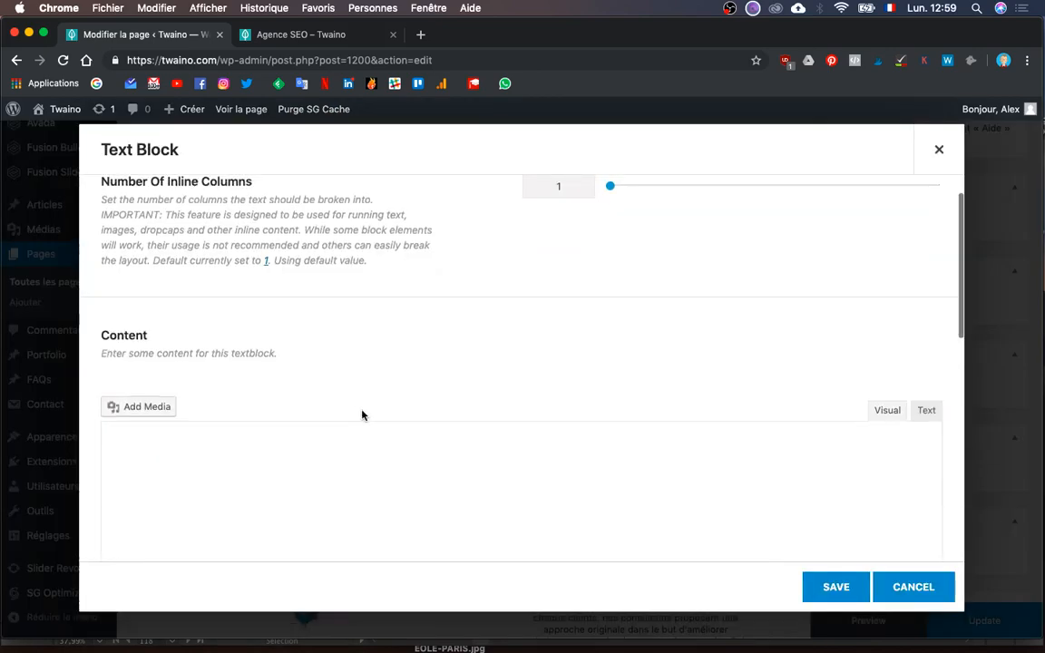
{"action": "scroll", "coordinate": [362, 416], "scroll_direction": "down", "scroll_amount": 1}
{"action": "key", "text": "ctrl+Up"}
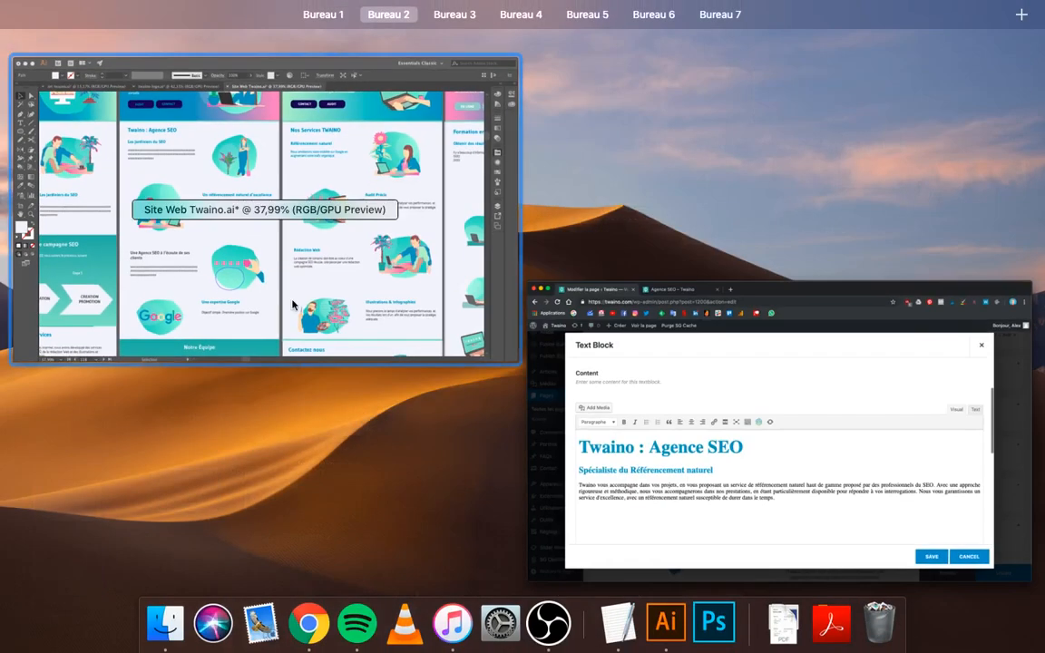
{"action": "left_click", "coordinate": [290, 292]}
{"action": "key", "text": "ctrl+Up"}
{"action": "key", "text": "ctrl+Up"}
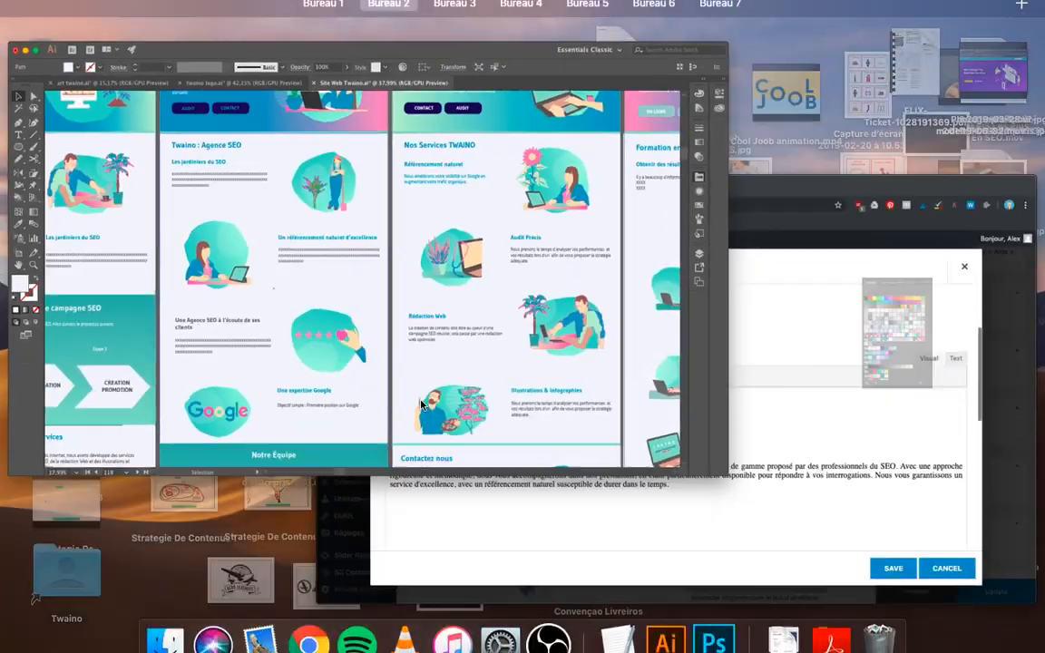
{"action": "left_click", "coordinate": [671, 362]}
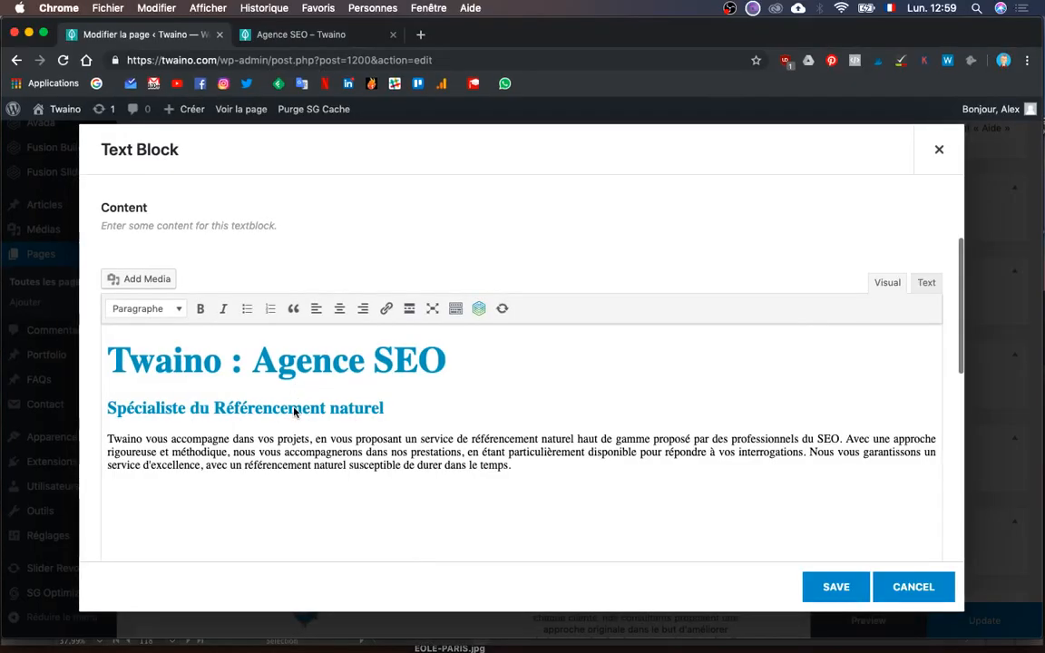
- Retype the subheading as 'Les jardiniers du SEO' and save the text block
{"action": "triple_click", "coordinate": [294, 408]}
{"action": "left_click", "coordinate": [295, 421]}
{"action": "triple_click", "coordinate": [296, 422]}
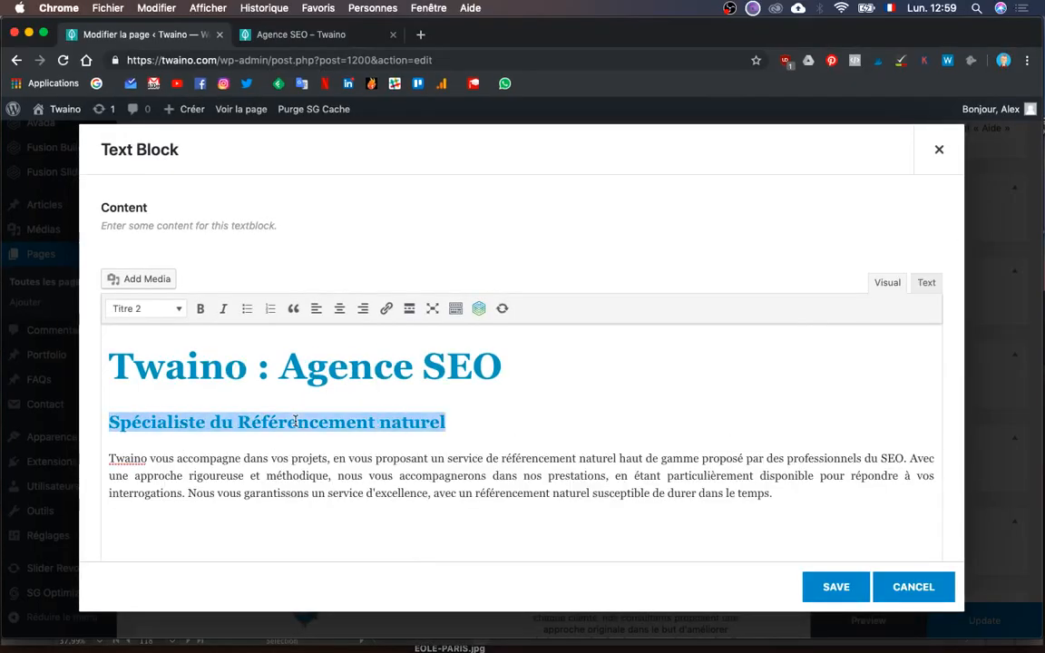
{"action": "type", "text": "Les jardiniers du SEO"}
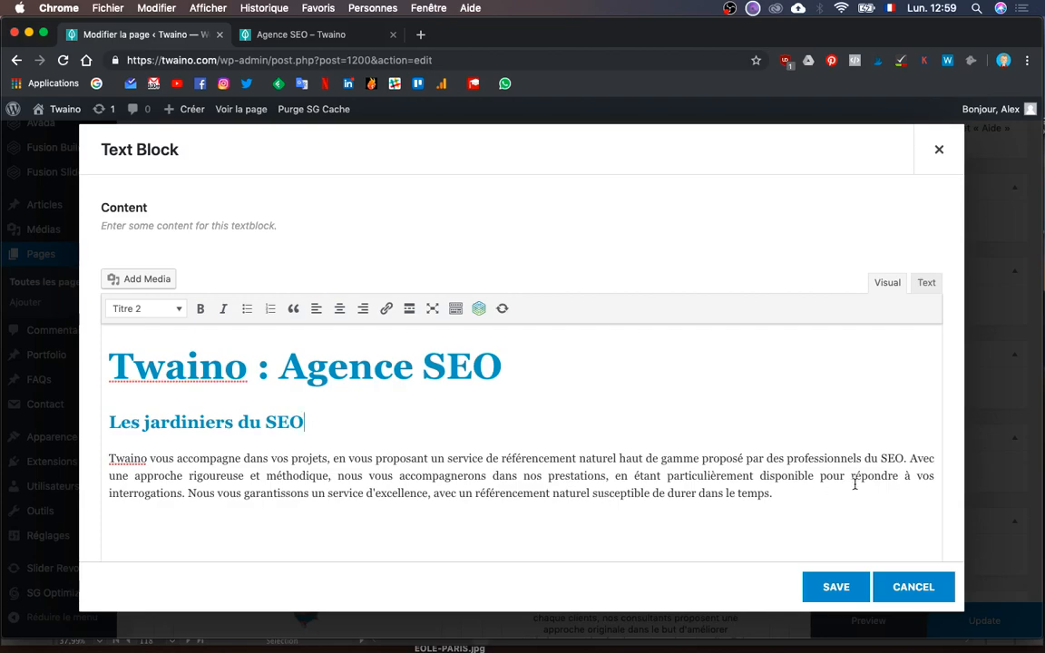
{"action": "scroll", "coordinate": [854, 485], "scroll_direction": "down", "scroll_amount": 2}
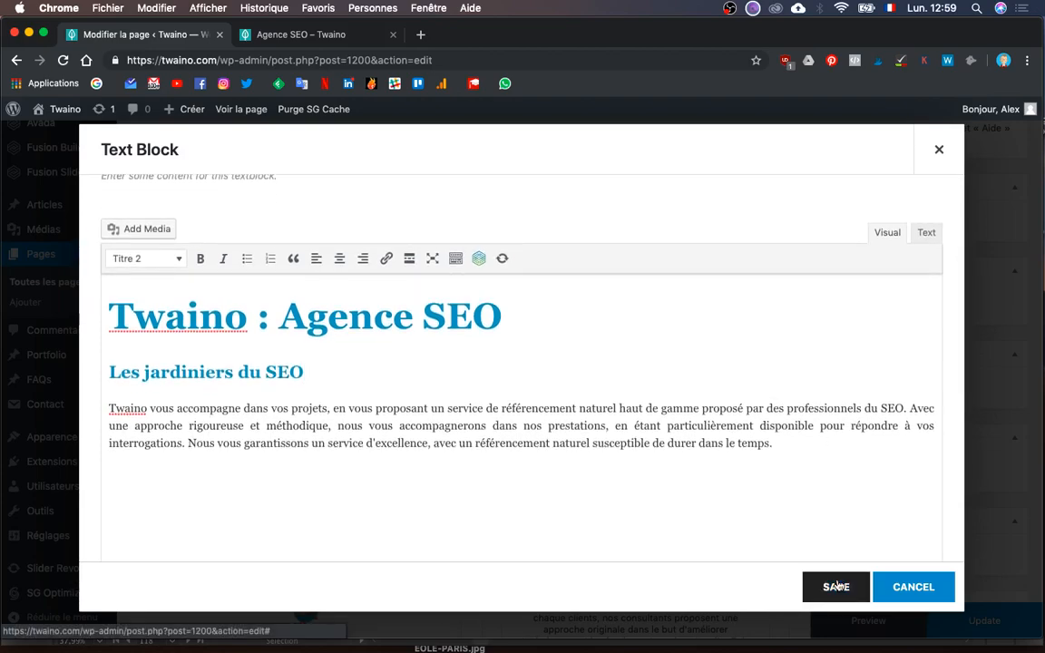
{"action": "left_click", "coordinate": [835, 586]}
{"action": "key", "text": "ctrl+Up"}
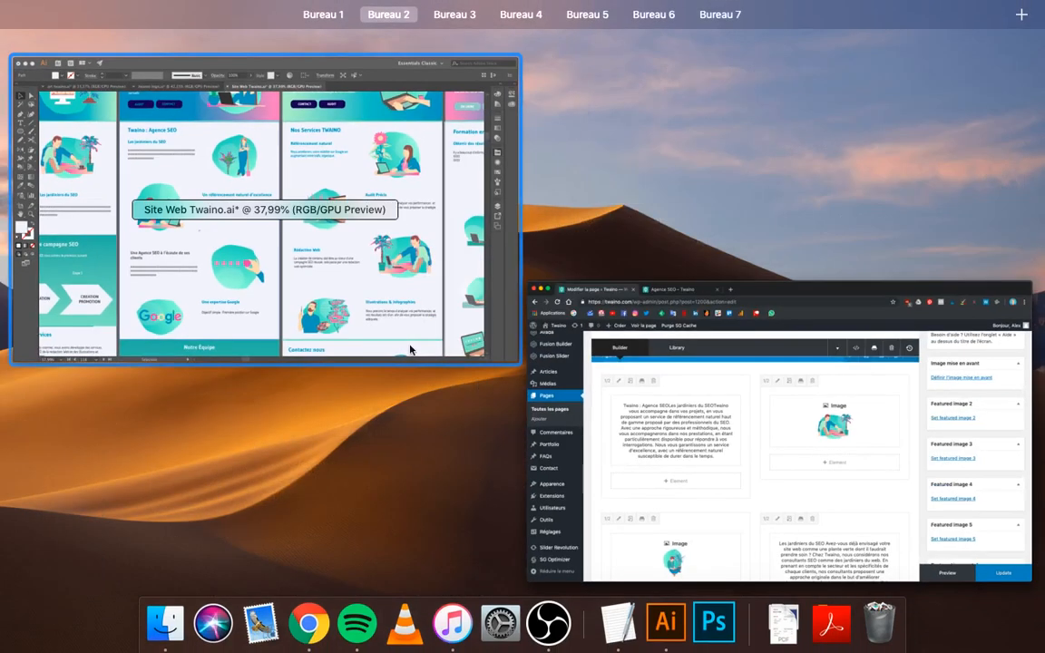
- Pan around the Illustrator artboards to review the Agence SEO mockup, then return to the WordPress editor
{"action": "left_click", "coordinate": [372, 292]}
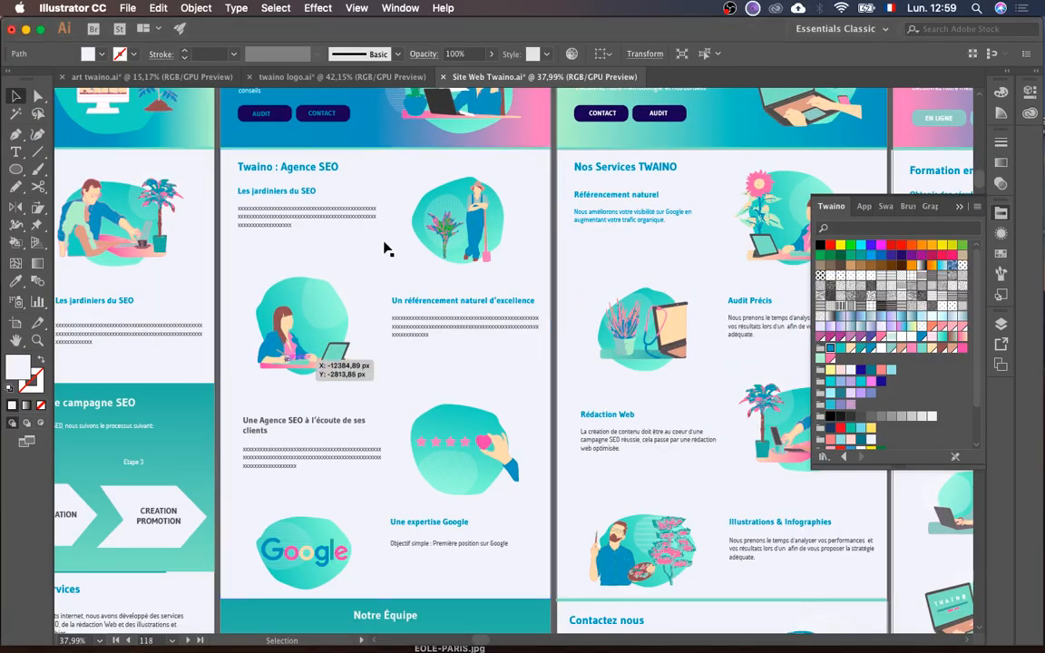
{"action": "scroll", "coordinate": [429, 412], "scroll_direction": "down", "scroll_amount": 3}
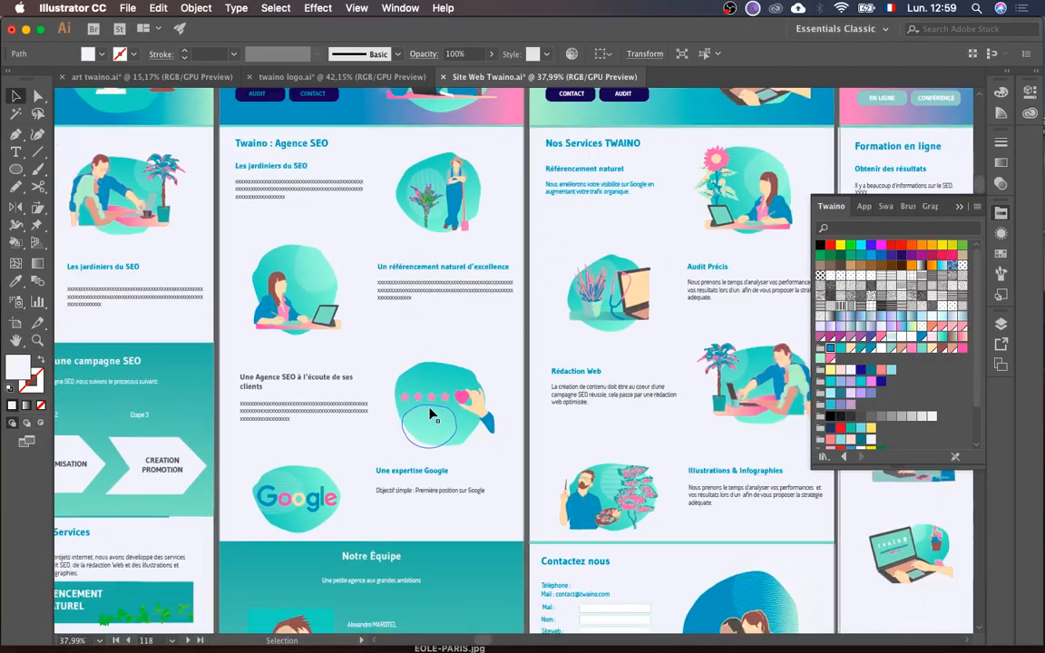
{"action": "scroll", "coordinate": [432, 415], "scroll_direction": "down", "scroll_amount": 5}
{"action": "scroll", "coordinate": [506, 483], "scroll_direction": "right", "scroll_amount": 6}
{"action": "scroll", "coordinate": [506, 482], "scroll_direction": "down", "scroll_amount": 2}
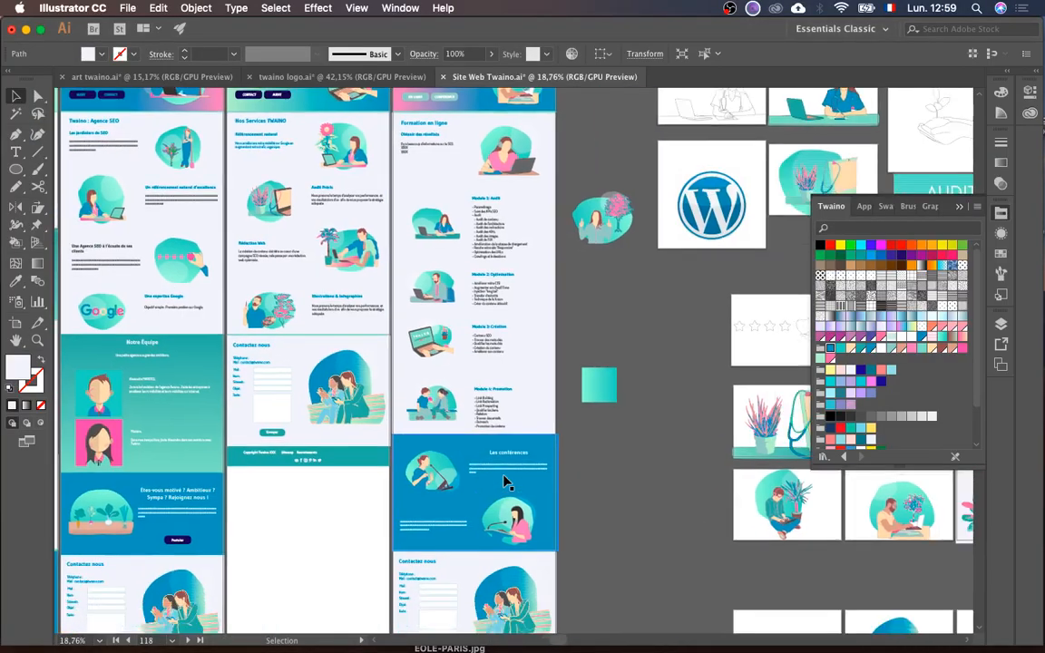
{"action": "scroll", "coordinate": [506, 482], "scroll_direction": "down", "scroll_amount": 3}
{"action": "scroll", "coordinate": [506, 483], "scroll_direction": "right", "scroll_amount": 4}
{"action": "scroll", "coordinate": [506, 483], "scroll_direction": "down", "scroll_amount": 5}
{"action": "scroll", "coordinate": [506, 483], "scroll_direction": "right", "scroll_amount": 3}
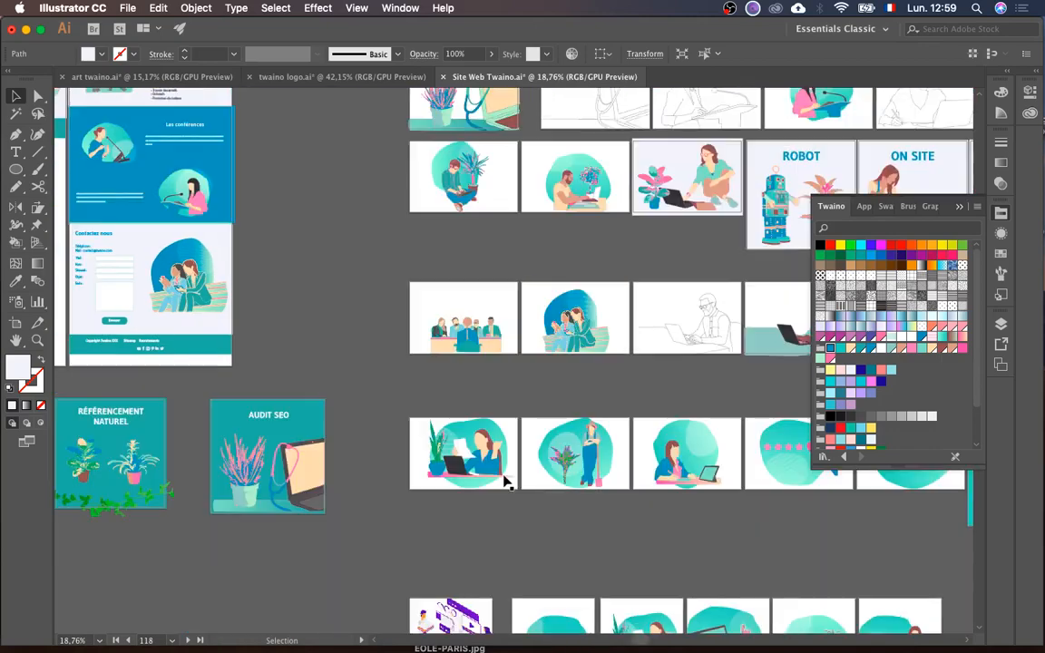
{"action": "scroll", "coordinate": [506, 483], "scroll_direction": "down", "scroll_amount": 3}
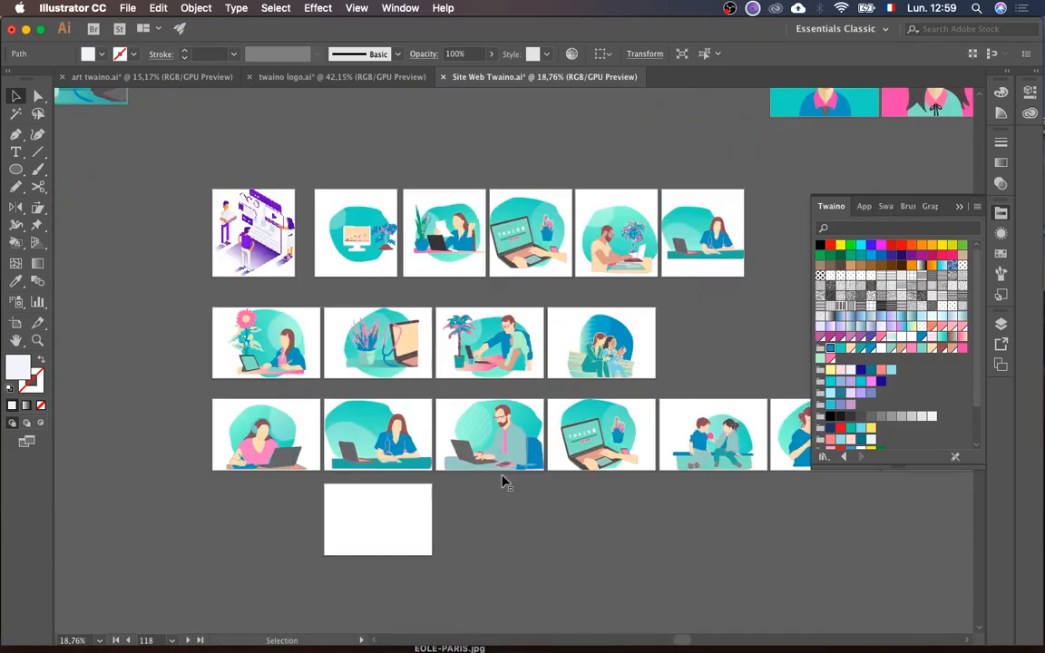
{"action": "scroll", "coordinate": [506, 482], "scroll_direction": "right", "scroll_amount": 4}
{"action": "scroll", "coordinate": [506, 482], "scroll_direction": "up", "scroll_amount": 7}
{"action": "scroll", "coordinate": [503, 482], "scroll_direction": "up", "scroll_amount": 5}
{"action": "scroll", "coordinate": [503, 482], "scroll_direction": "right", "scroll_amount": 2}
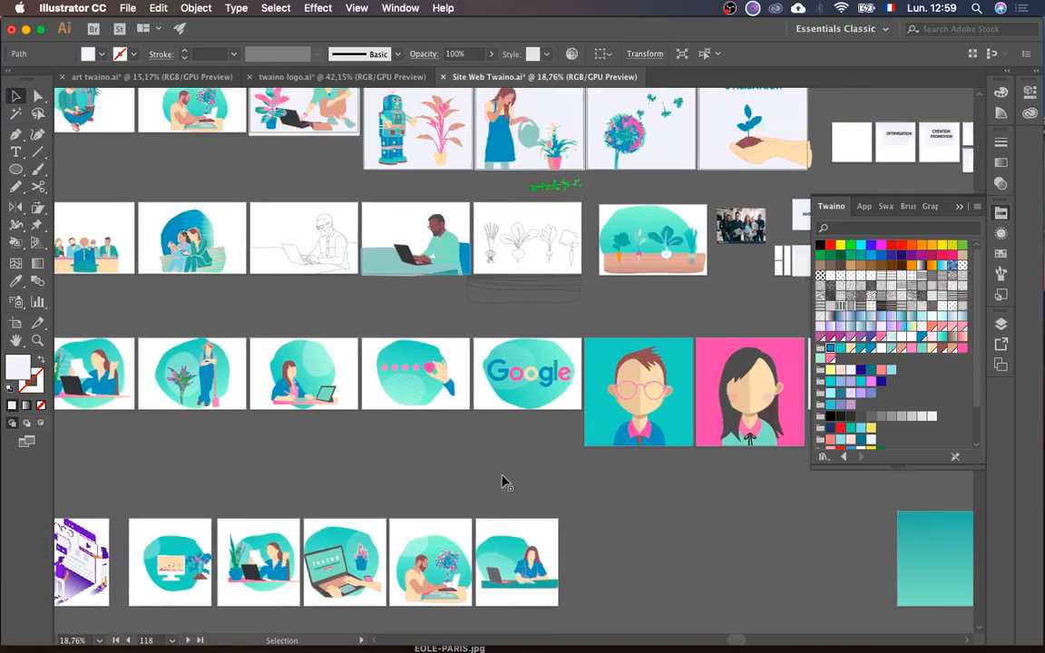
{"action": "scroll", "coordinate": [541, 207], "scroll_direction": "right", "scroll_amount": 5}
{"action": "scroll", "coordinate": [542, 207], "scroll_direction": "up", "scroll_amount": 2}
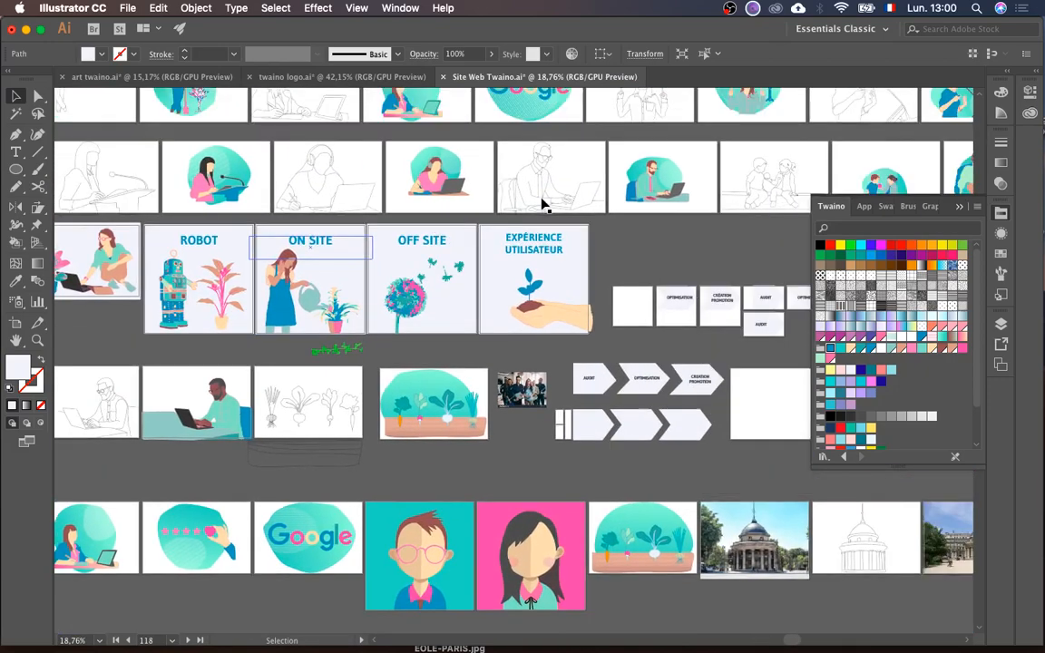
{"action": "scroll", "coordinate": [542, 207], "scroll_direction": "right", "scroll_amount": 2}
{"action": "scroll", "coordinate": [541, 207], "scroll_direction": "up", "scroll_amount": 5}
{"action": "scroll", "coordinate": [542, 207], "scroll_direction": "left", "scroll_amount": 6}
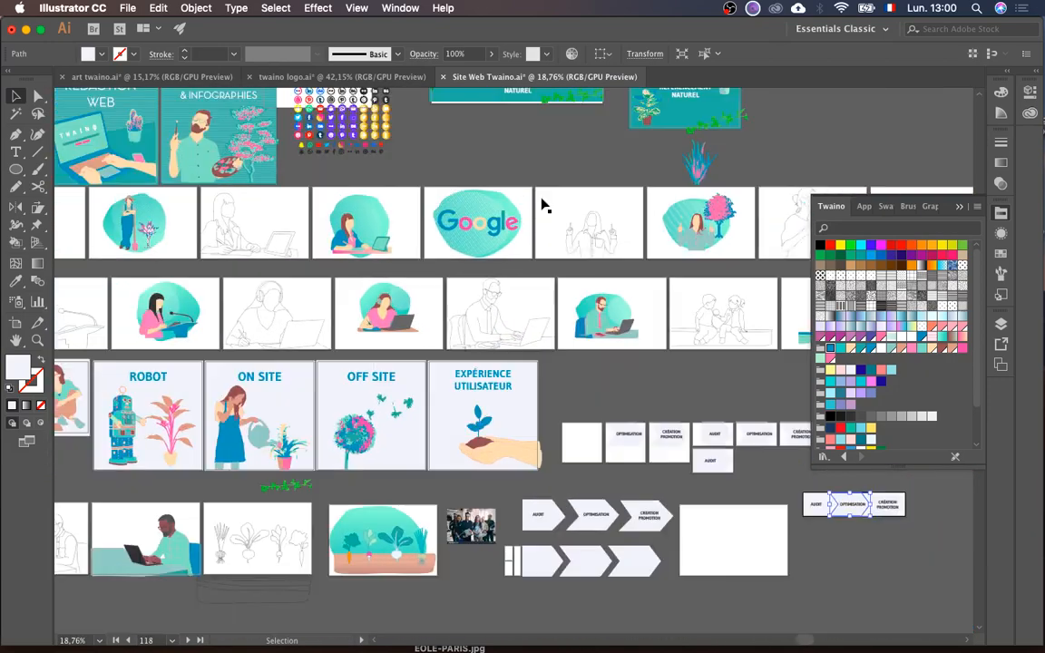
{"action": "scroll", "coordinate": [317, 300], "scroll_direction": "left", "scroll_amount": 15}
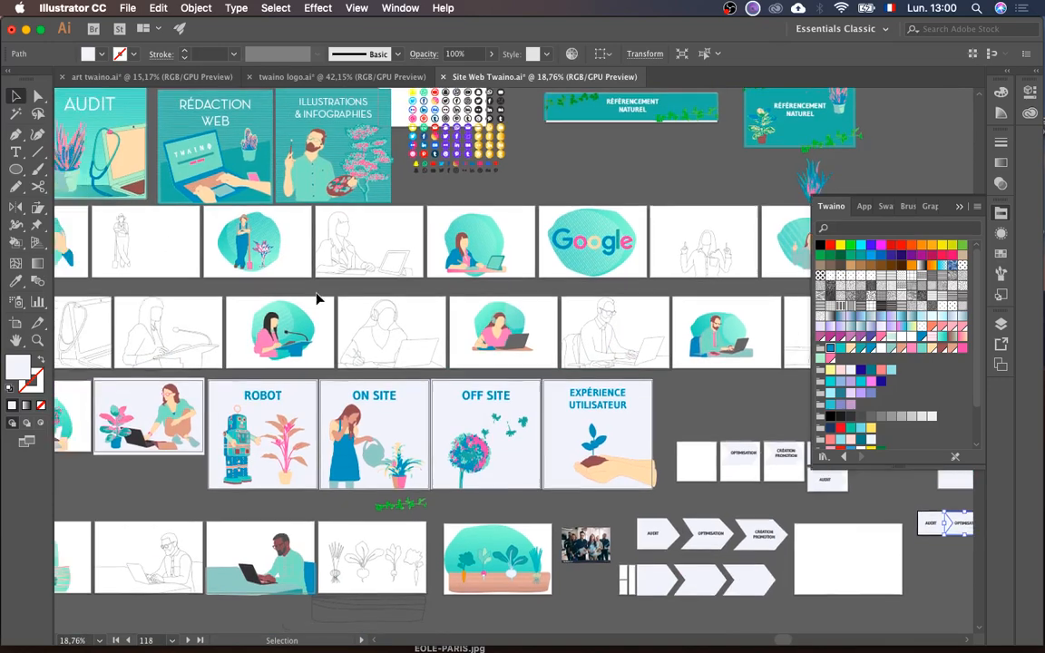
{"action": "scroll", "coordinate": [317, 299], "scroll_direction": "left", "scroll_amount": 8}
{"action": "scroll", "coordinate": [317, 300], "scroll_direction": "up", "scroll_amount": 2}
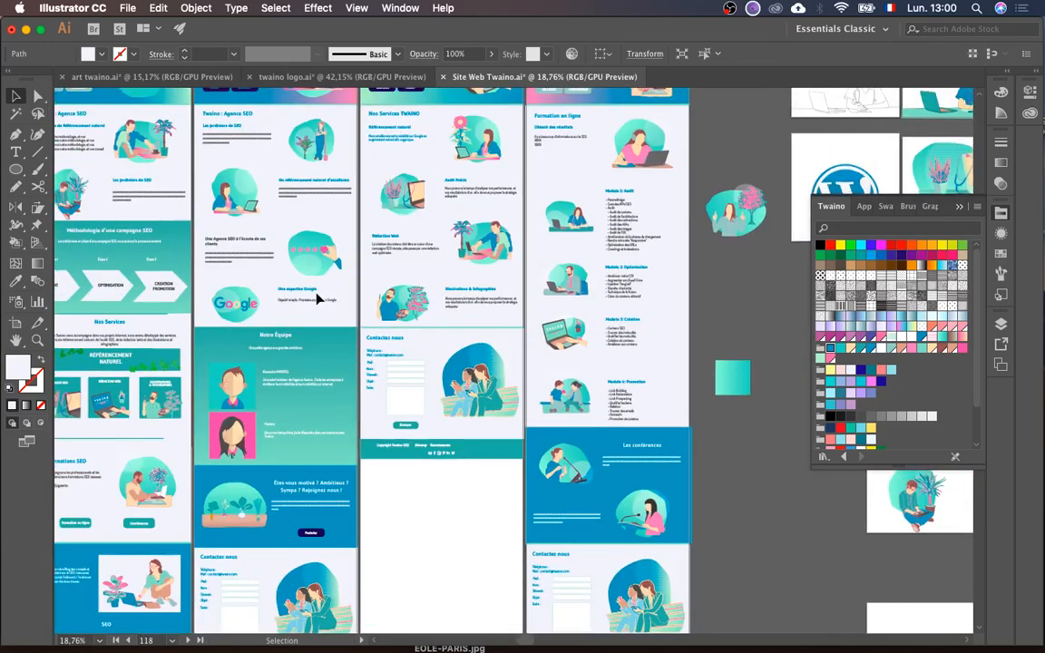
{"action": "scroll", "coordinate": [319, 299], "scroll_direction": "right", "scroll_amount": 10}
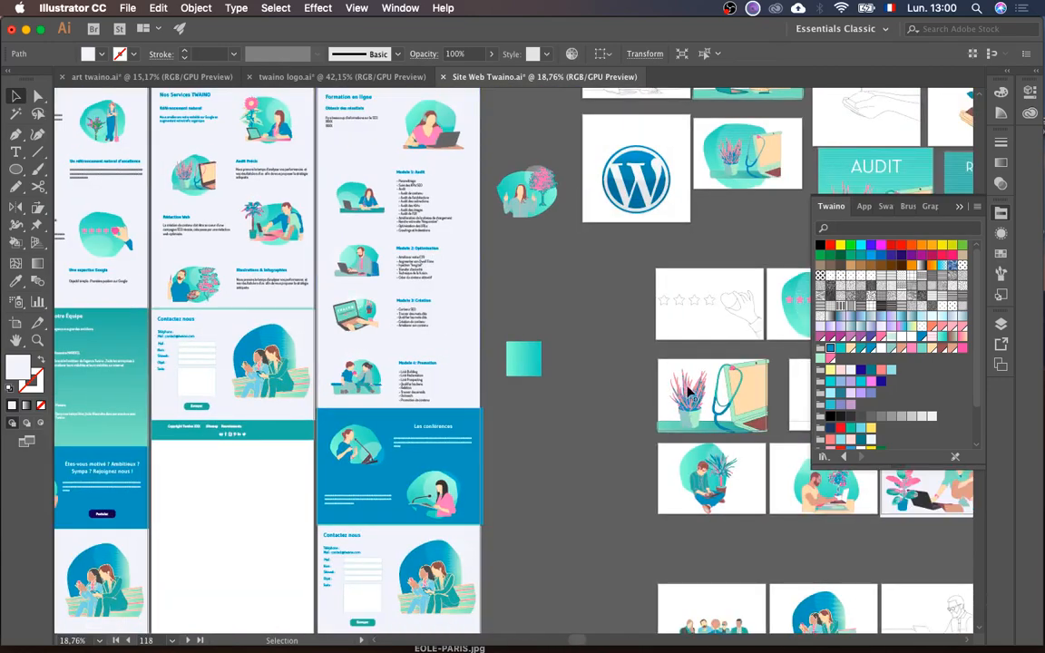
{"action": "scroll", "coordinate": [454, 291], "scroll_direction": "up", "scroll_amount": 5}
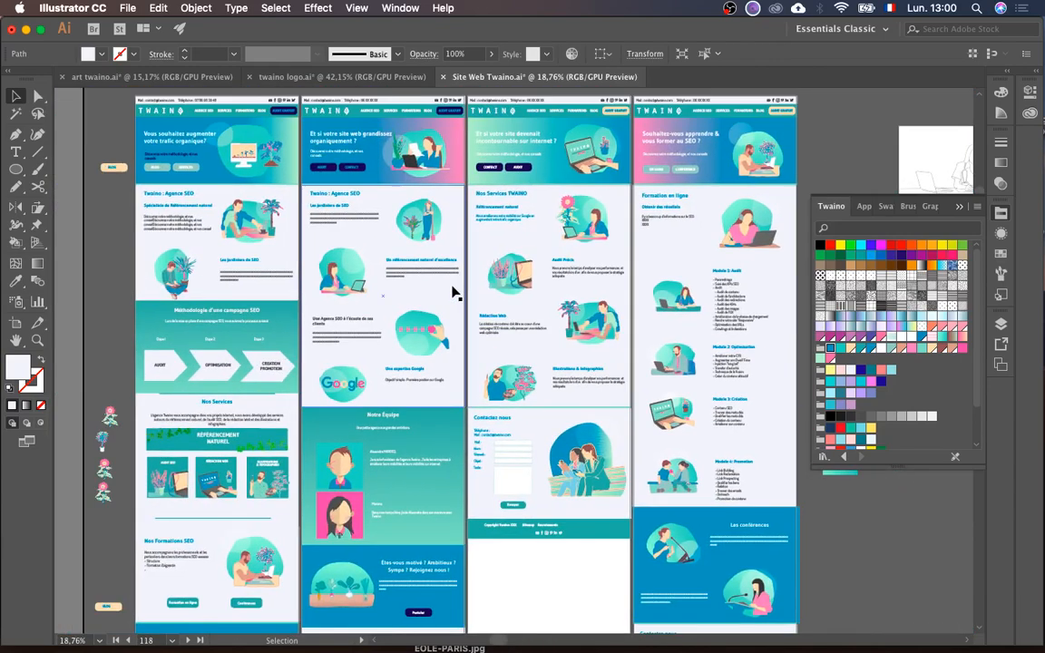
{"action": "scroll", "coordinate": [454, 291], "scroll_direction": "up", "scroll_amount": 6}
{"action": "scroll", "coordinate": [454, 291], "scroll_direction": "left", "scroll_amount": 5}
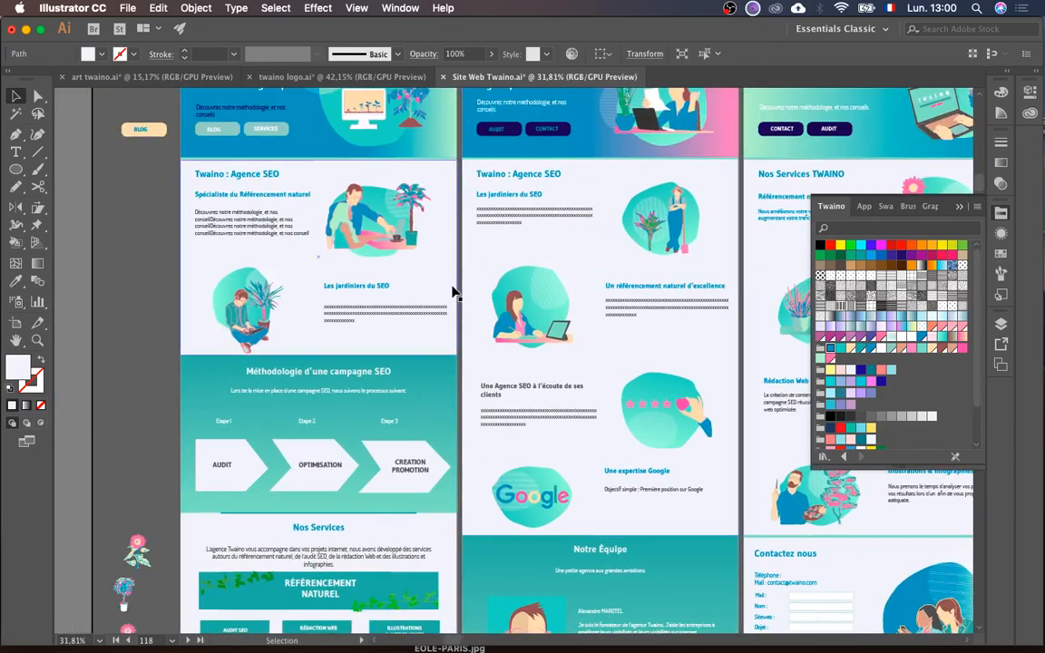
{"action": "scroll", "coordinate": [455, 291], "scroll_direction": "down", "scroll_amount": 2}
{"action": "scroll", "coordinate": [453, 292], "scroll_direction": "up", "scroll_amount": 2}
{"action": "scroll", "coordinate": [454, 292], "scroll_direction": "right", "scroll_amount": 3}
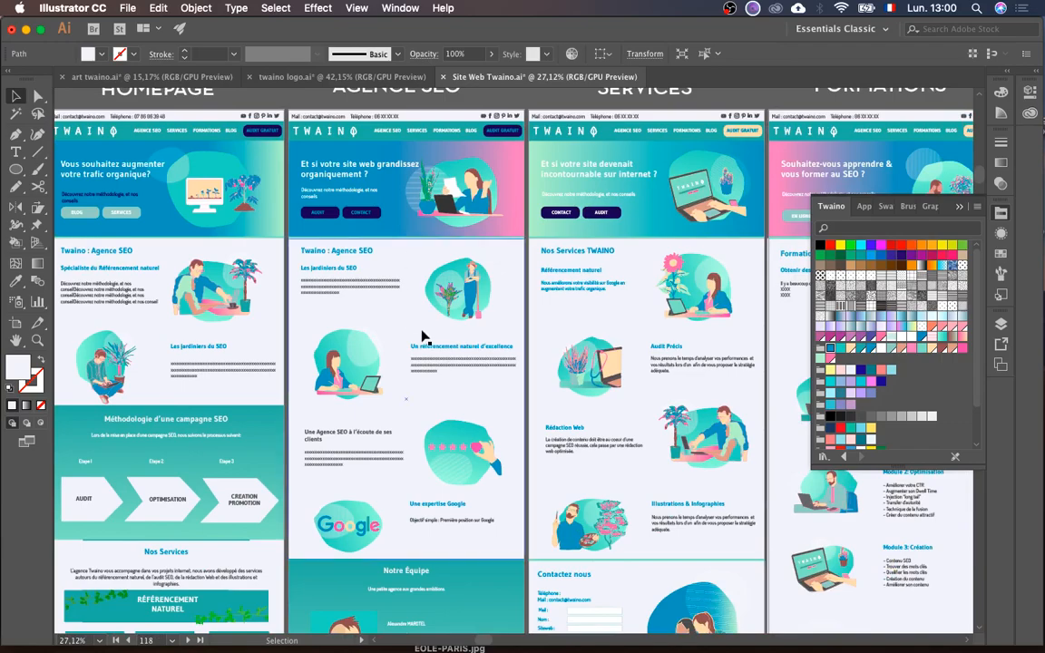
{"action": "key", "text": "ctrl+Up"}
{"action": "left_click", "coordinate": [712, 439]}
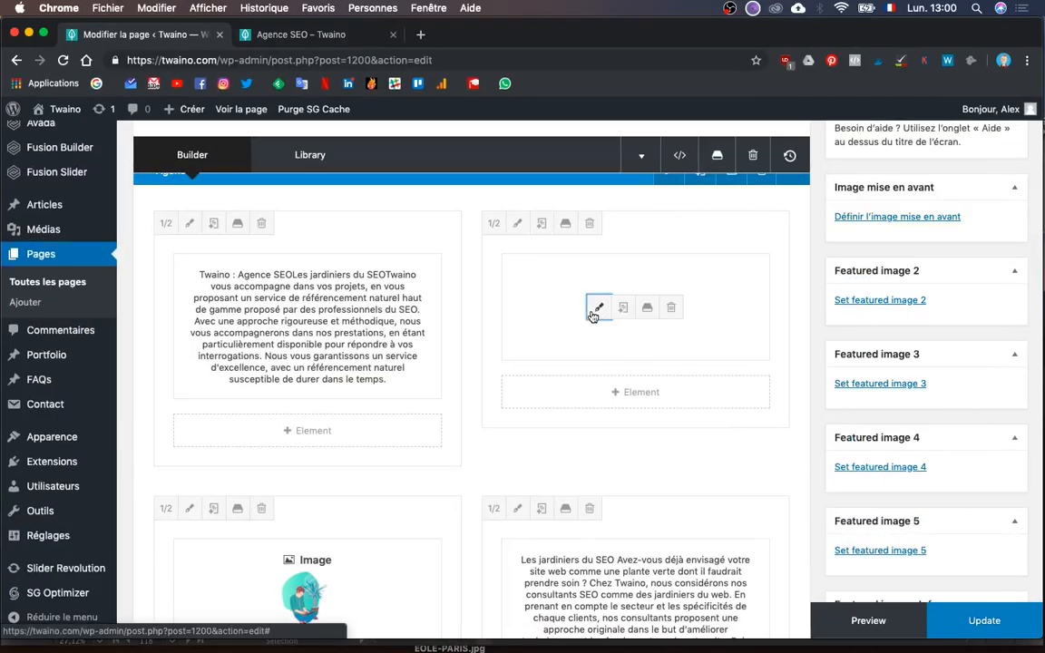
- Start a file upload in Ajouter un média for the image element beside the intro text
{"action": "left_click", "coordinate": [597, 309]}
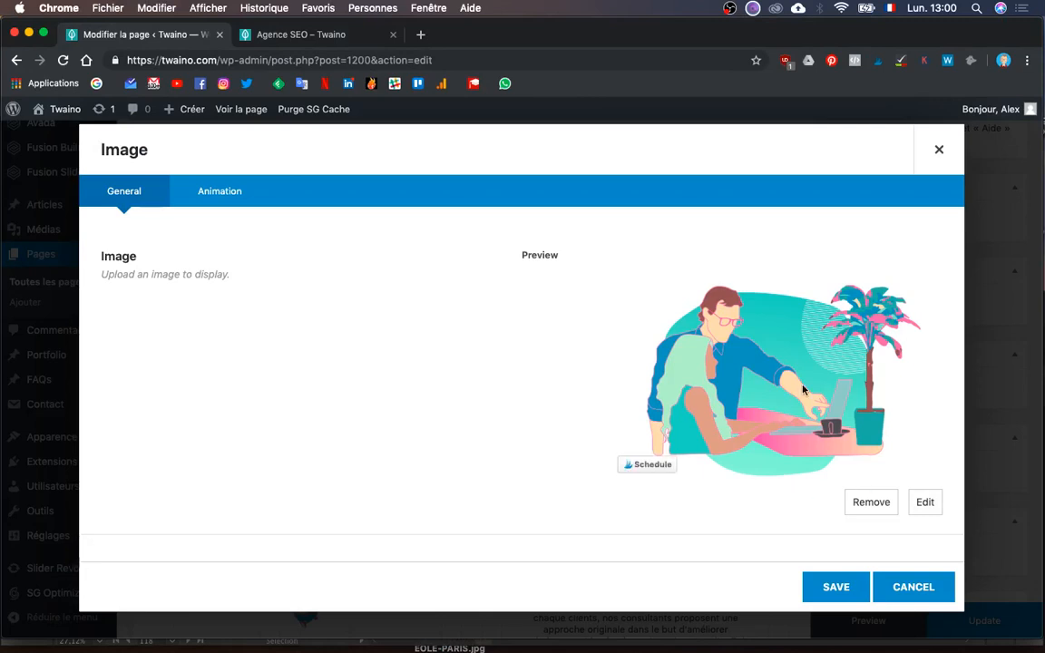
{"action": "left_click", "coordinate": [926, 504]}
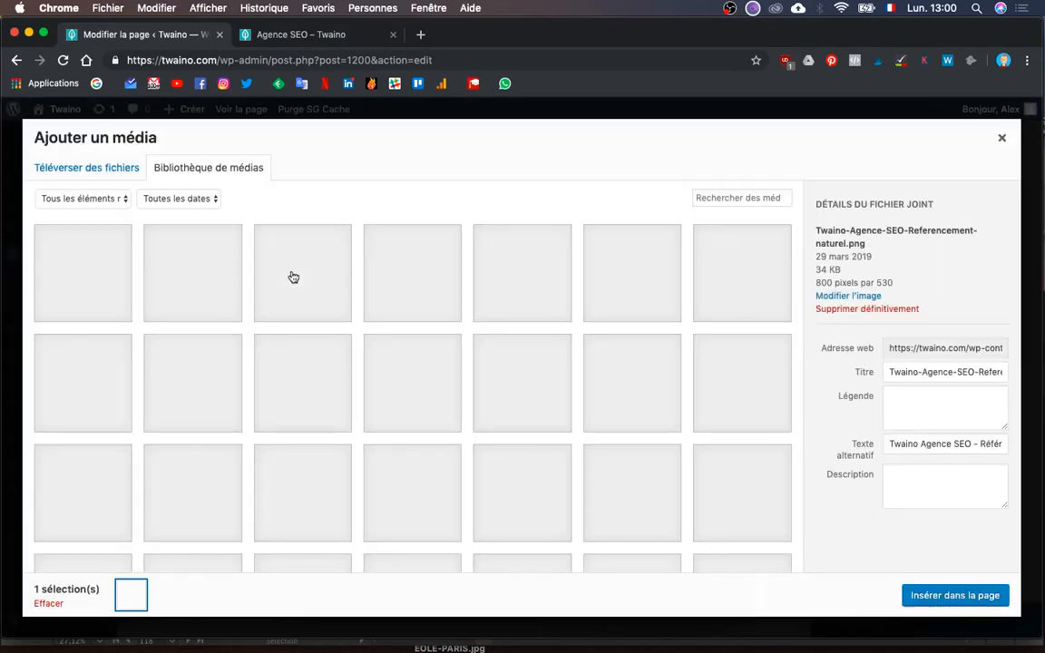
{"action": "left_click", "coordinate": [102, 168]}
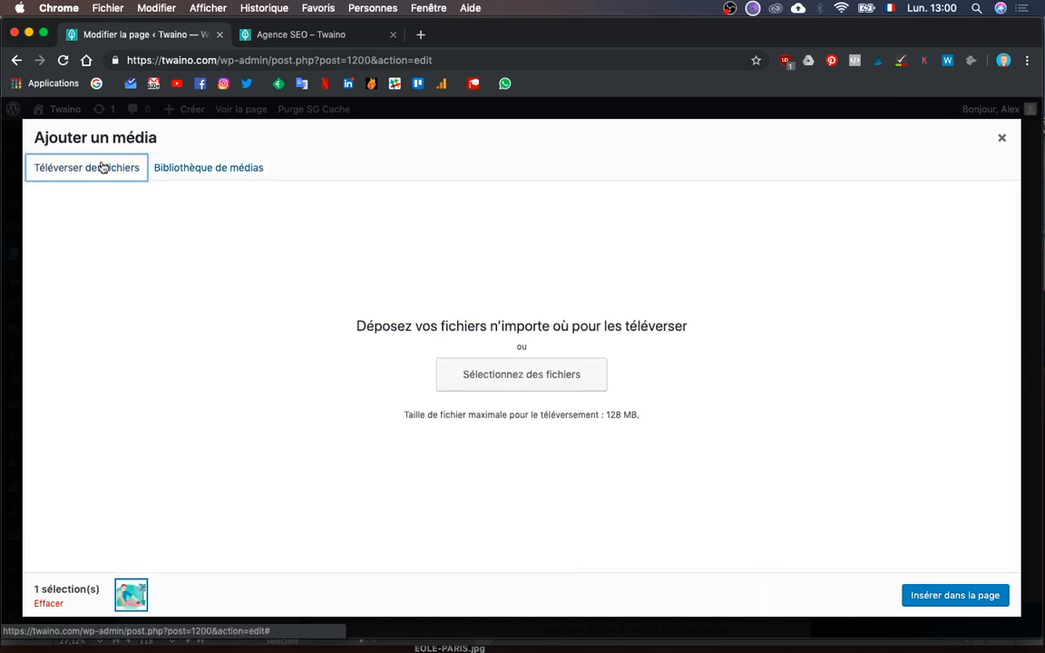
{"action": "left_click", "coordinate": [547, 372]}
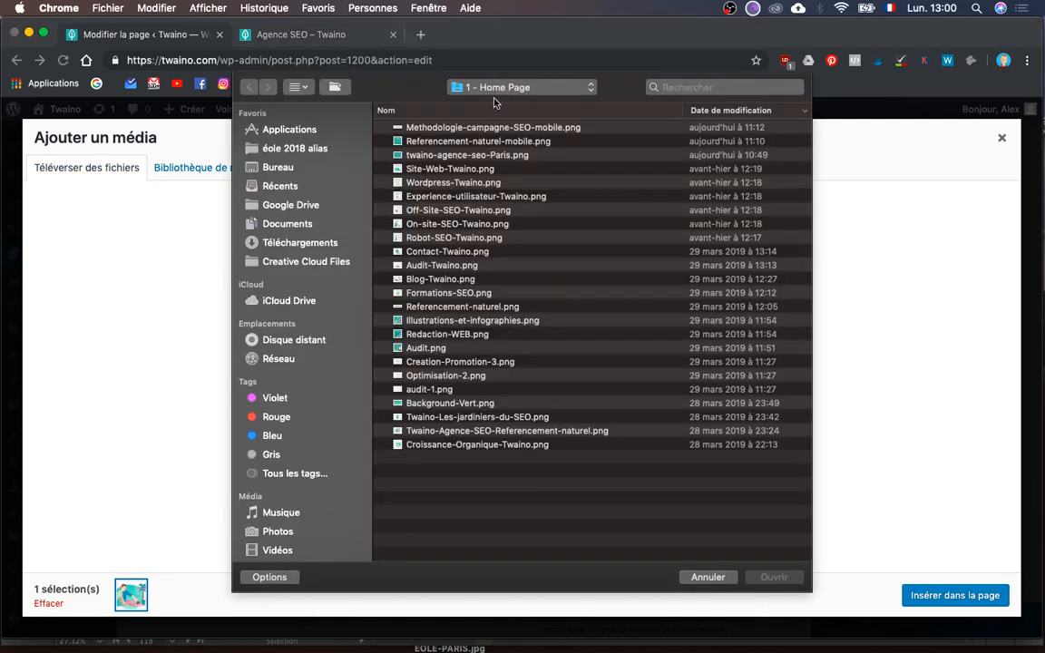
- Go to the SiteWeb Twaino › 2 - Agence folder and preview its images
{"action": "left_click", "coordinate": [500, 90]}
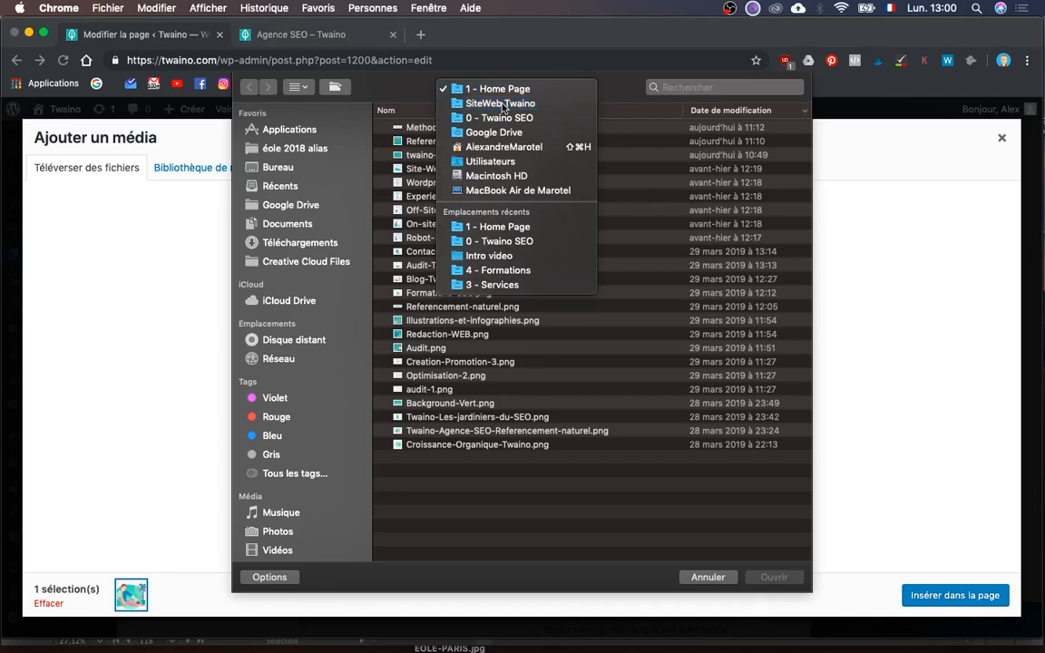
{"action": "left_click", "coordinate": [501, 104]}
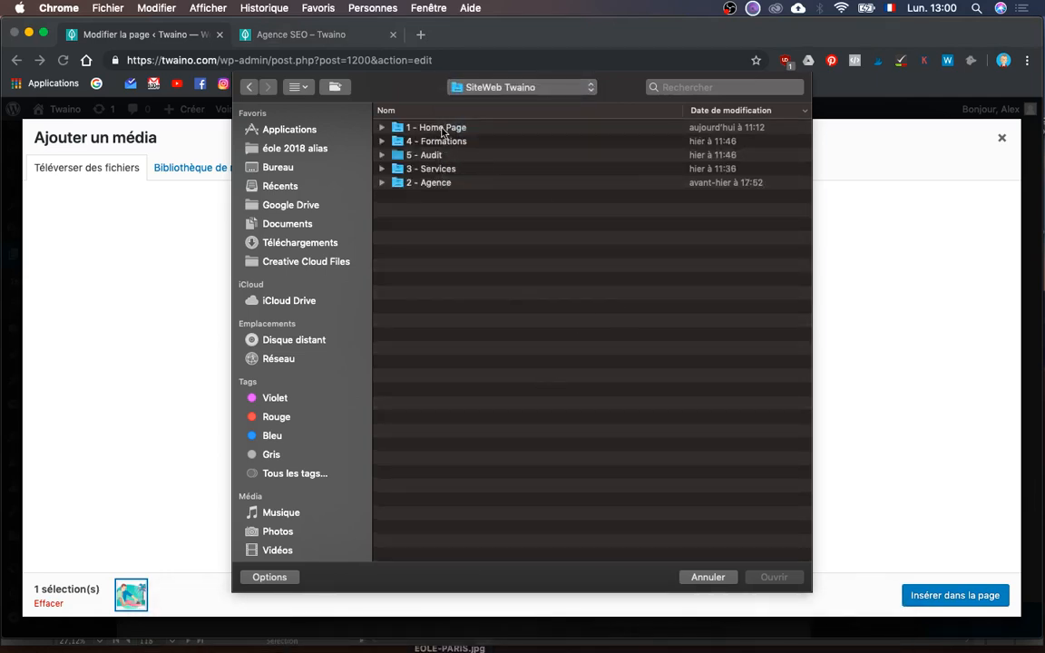
{"action": "double_click", "coordinate": [433, 184]}
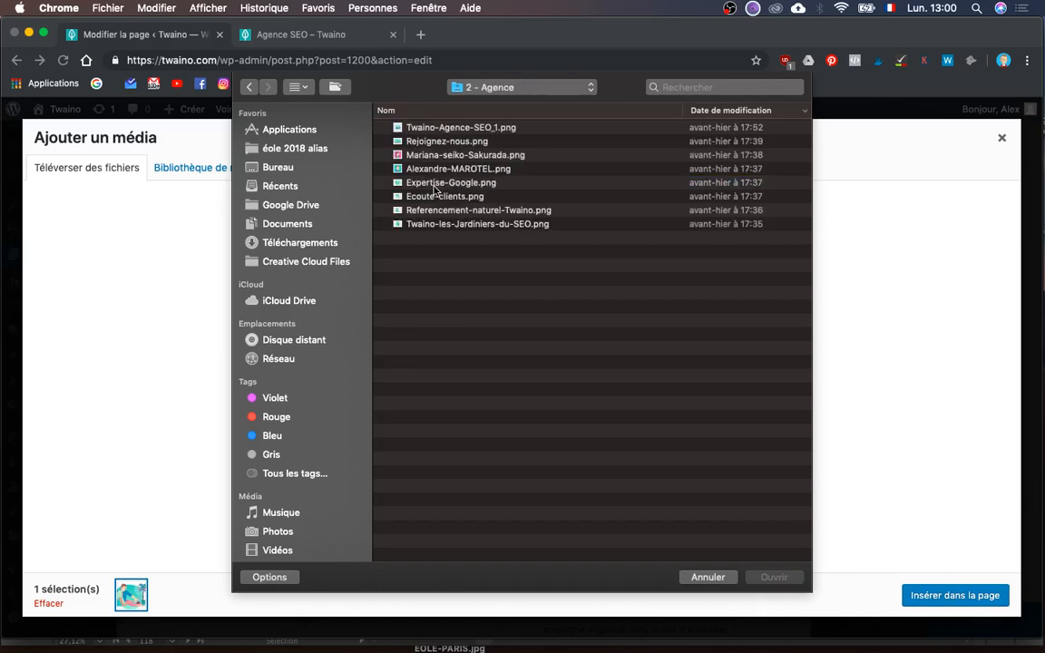
{"action": "left_click", "coordinate": [461, 128]}
{"action": "key", "text": "space"}
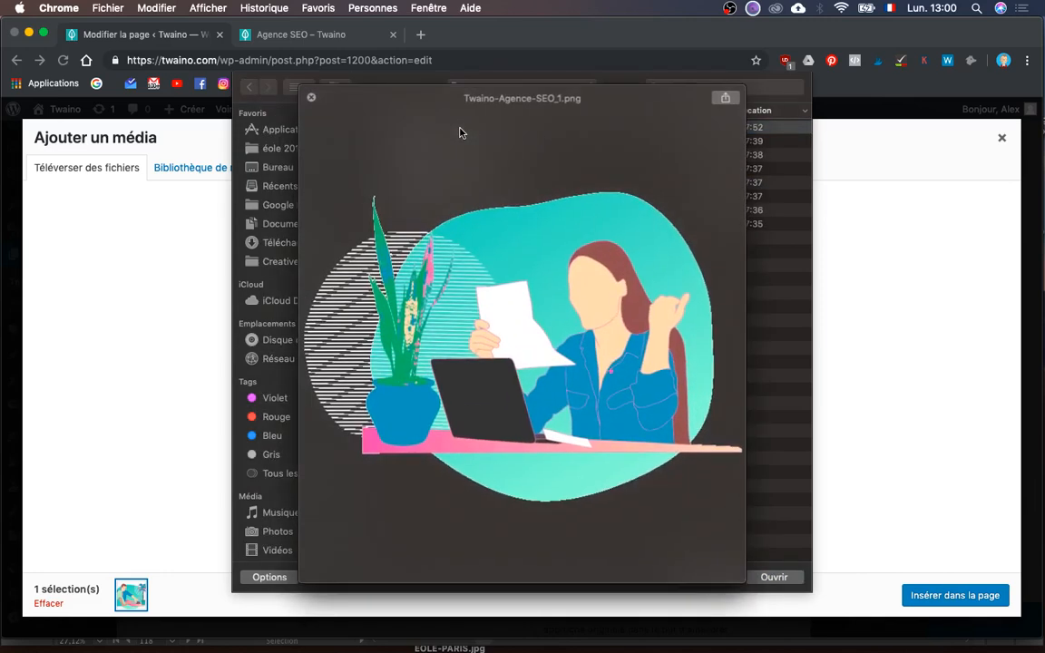
{"action": "key", "text": "Down"}
{"action": "key", "text": "Down"}
{"action": "key", "text": "Up"}
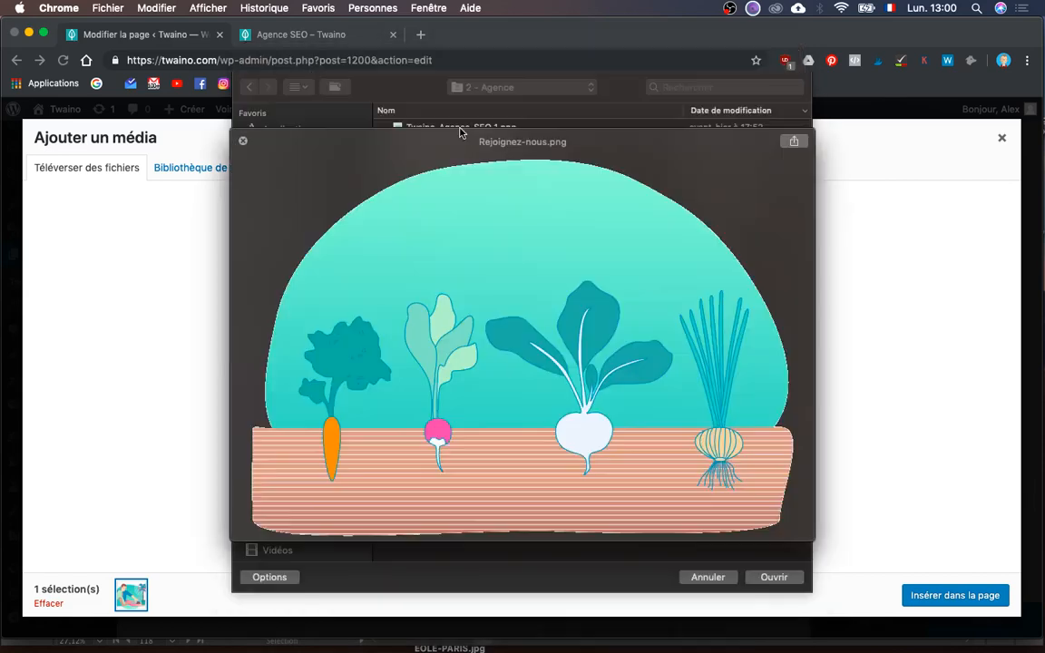
{"action": "key", "text": "Up"}
{"action": "key", "text": "Down"}
{"action": "key", "text": "Down"}
{"action": "key", "text": "Down"}
{"action": "key", "text": "Down"}
{"action": "key", "text": "Down"}
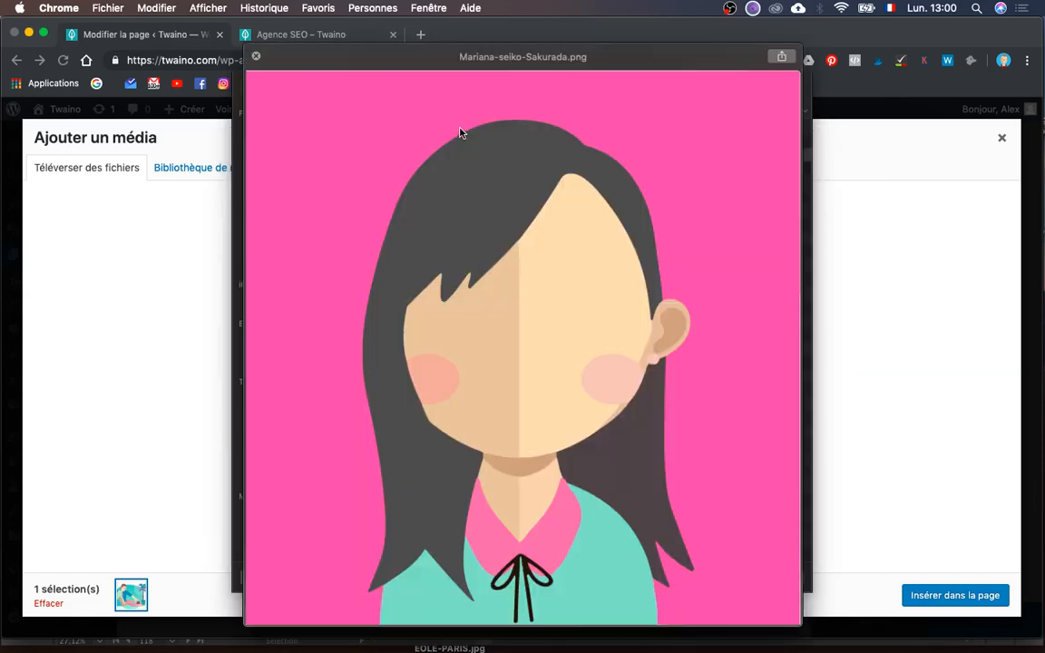
{"action": "key", "text": "Down"}
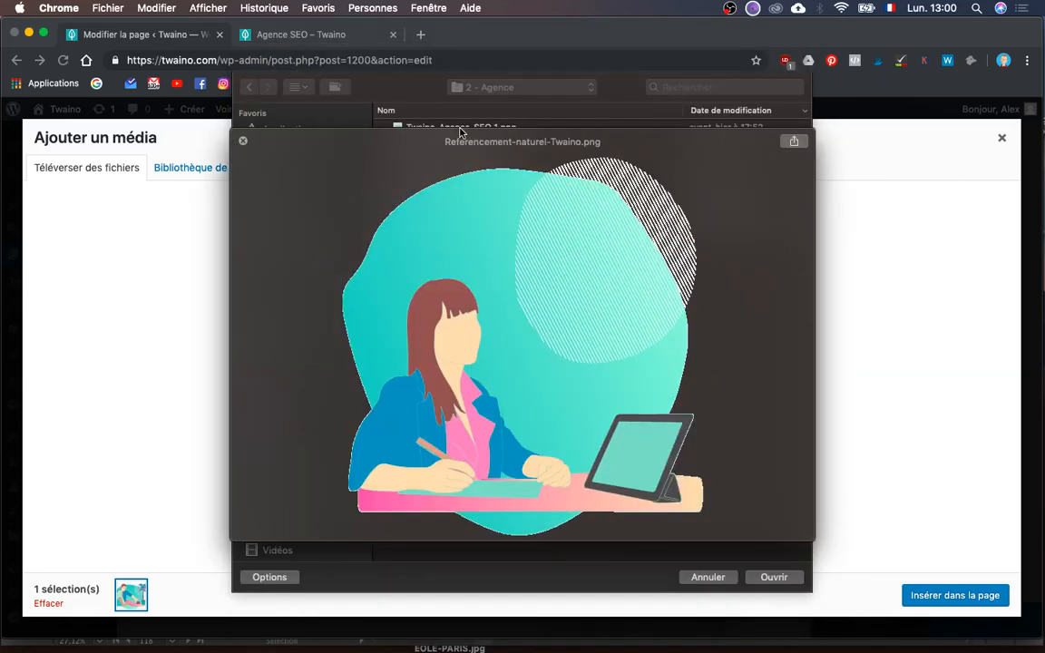
{"action": "key", "text": "Down"}
{"action": "key", "text": "Up"}
{"action": "key", "text": "Up"}
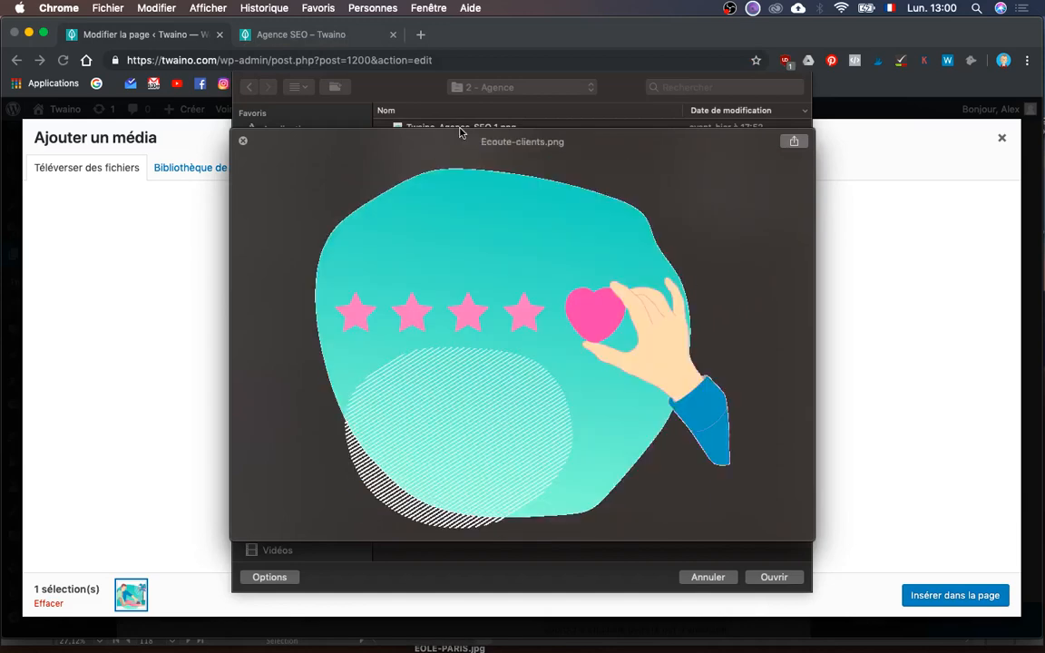
{"action": "key", "text": "Down"}
{"action": "key", "text": "Down"}
{"action": "key", "text": "space"}
- Upload all seven images through Rejoignez-nous.png and select Twaino-les-Jardiniers-du-SEO.png in the library
{"action": "key", "text": "shift+Up"}
{"action": "key", "text": "shift+Up"}
{"action": "key", "text": "shift+Up"}
{"action": "key", "text": "shift+Up"}
{"action": "key", "text": "shift+Up"}
{"action": "key", "text": "shift+Up"}
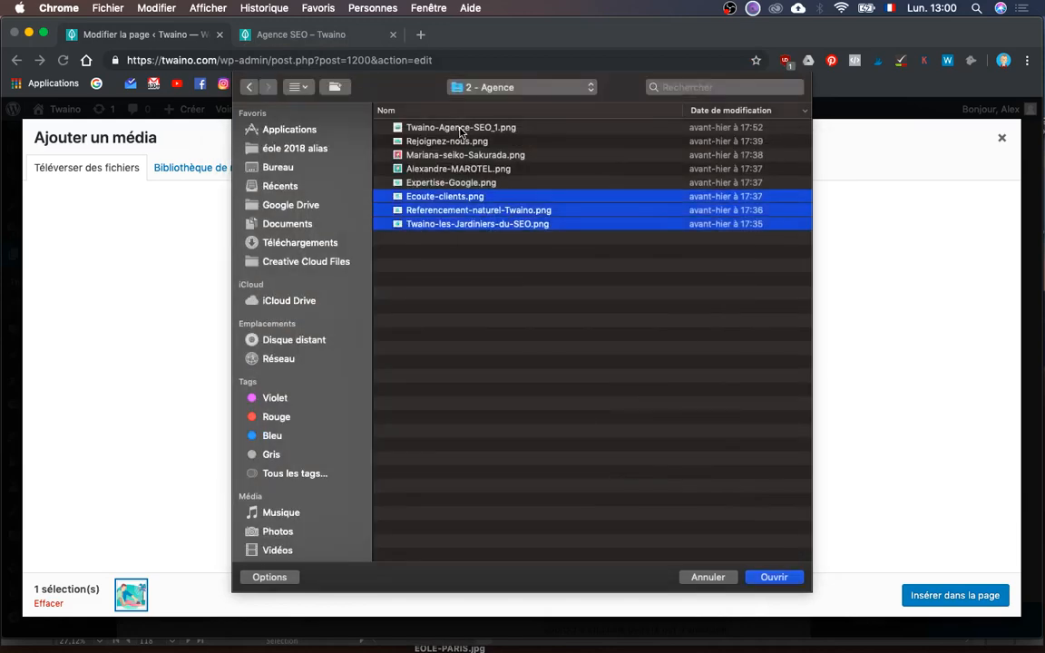
{"action": "key", "text": "Return"}
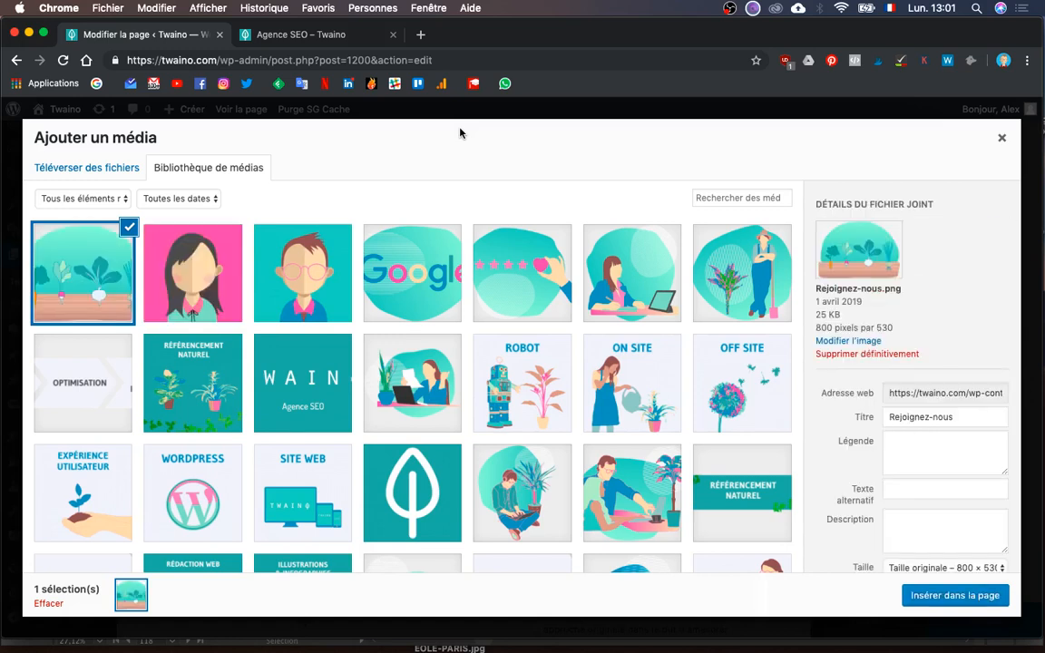
{"action": "left_click", "coordinate": [764, 276]}
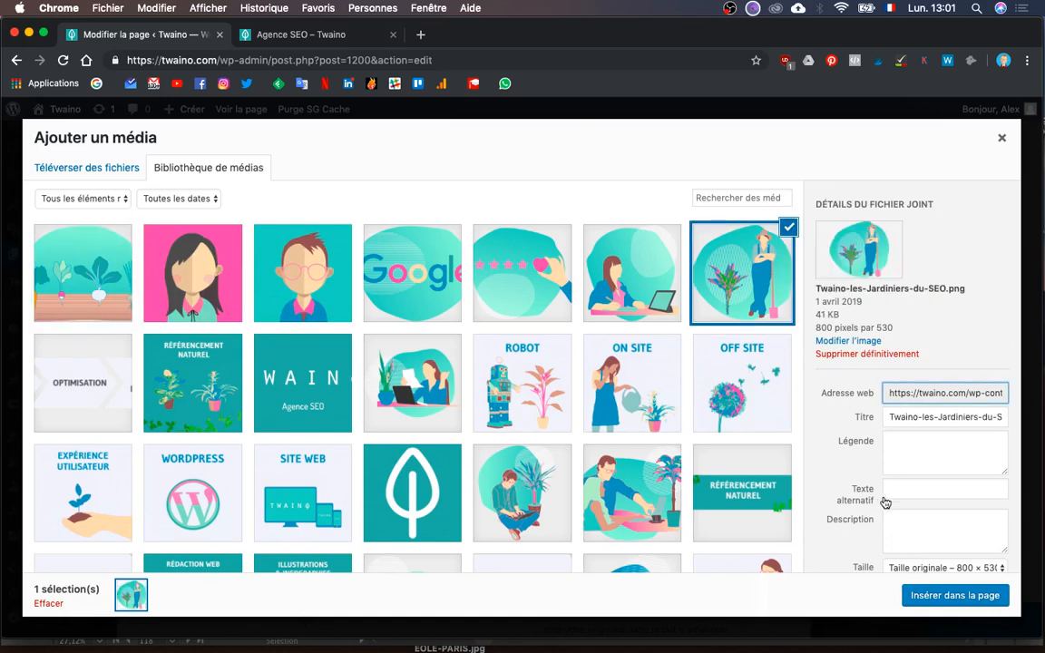
{"action": "left_click", "coordinate": [960, 481]}
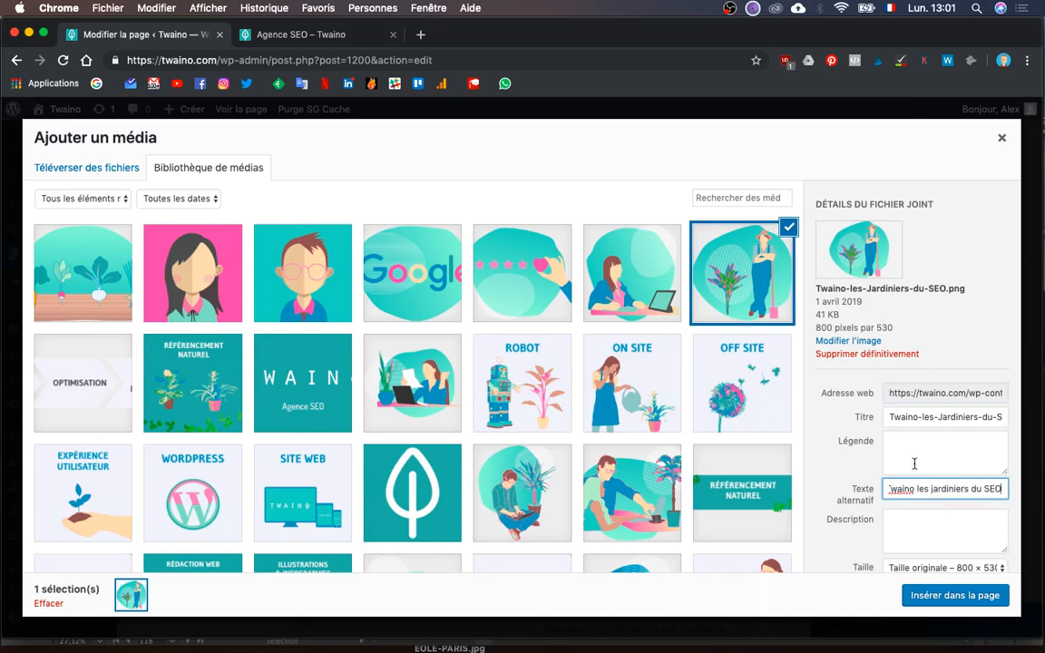
- Give the woman-at-laptop image alt text 'Référencement naturel SEO', then edit the clients and Google images' alt text
{"action": "left_click", "coordinate": [596, 274]}
{"action": "left_click", "coordinate": [916, 504]}
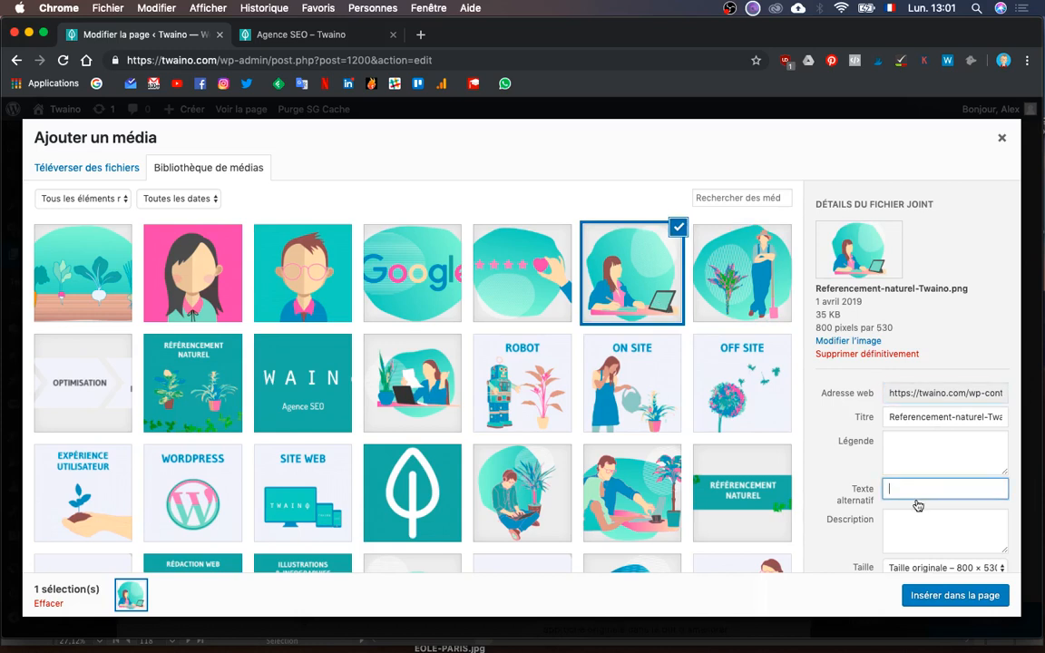
{"action": "type", "text": "Re"}
{"action": "type", "text": "férencement naturel SEO"}
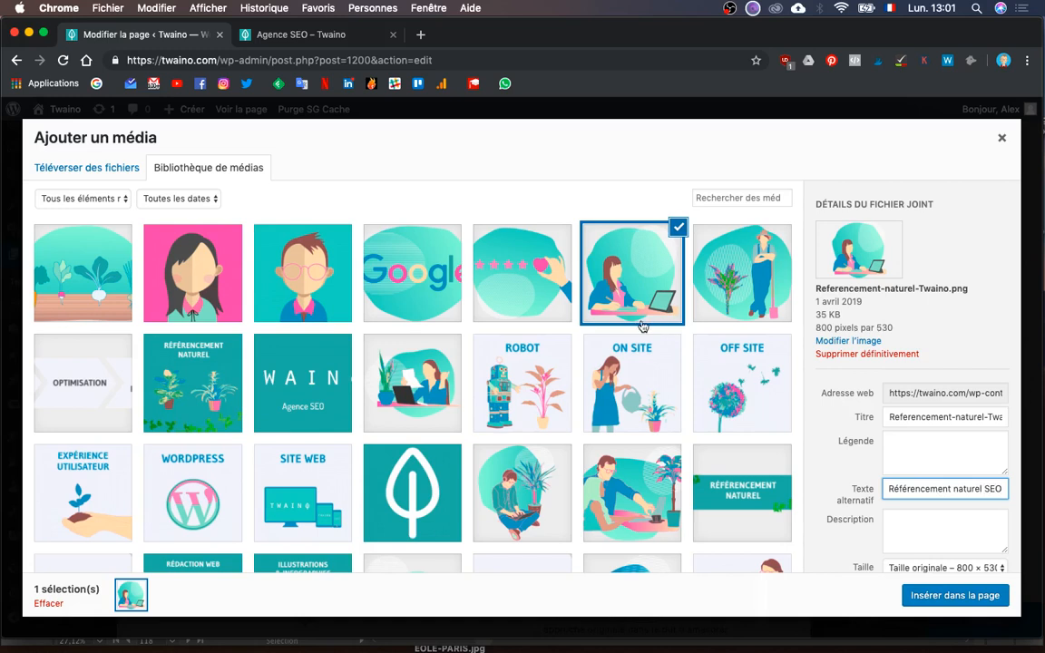
{"action": "left_click", "coordinate": [537, 265]}
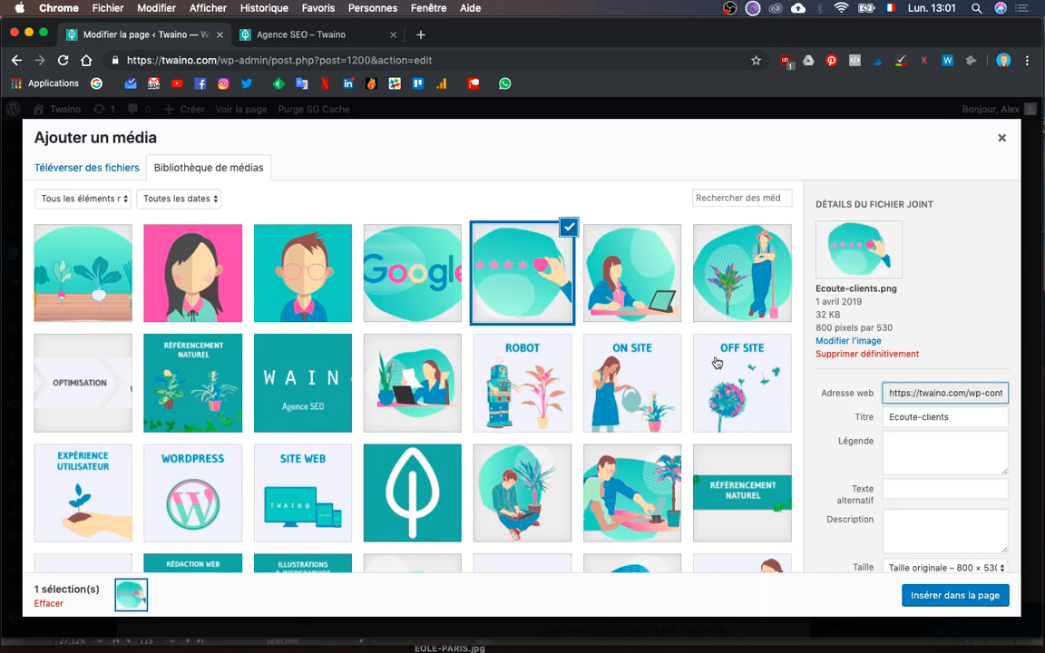
{"action": "left_click", "coordinate": [929, 493]}
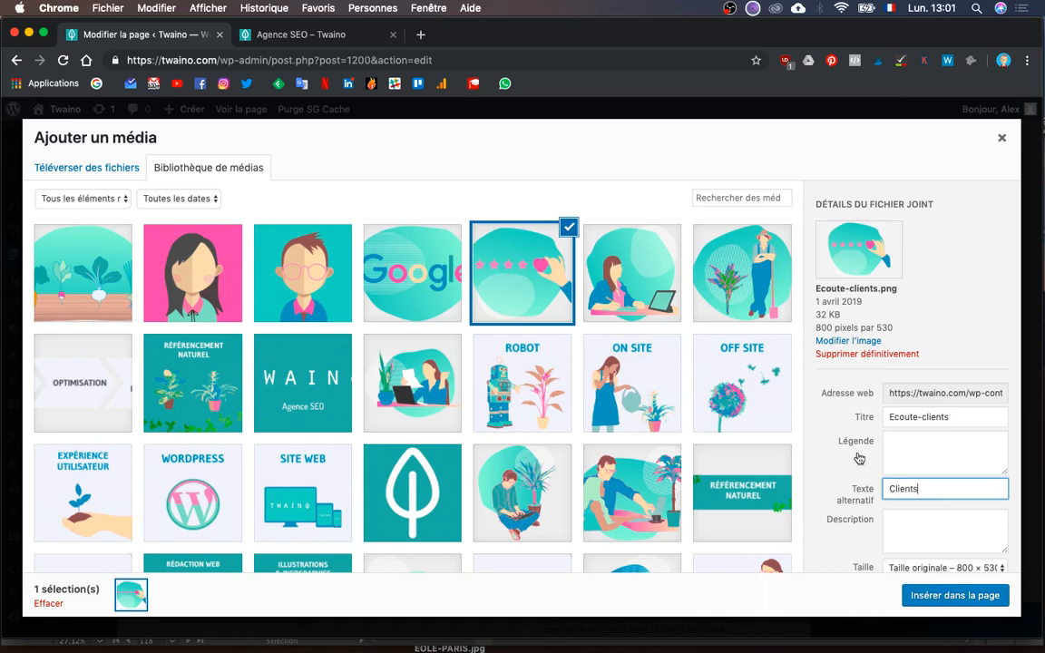
{"action": "left_click", "coordinate": [406, 262]}
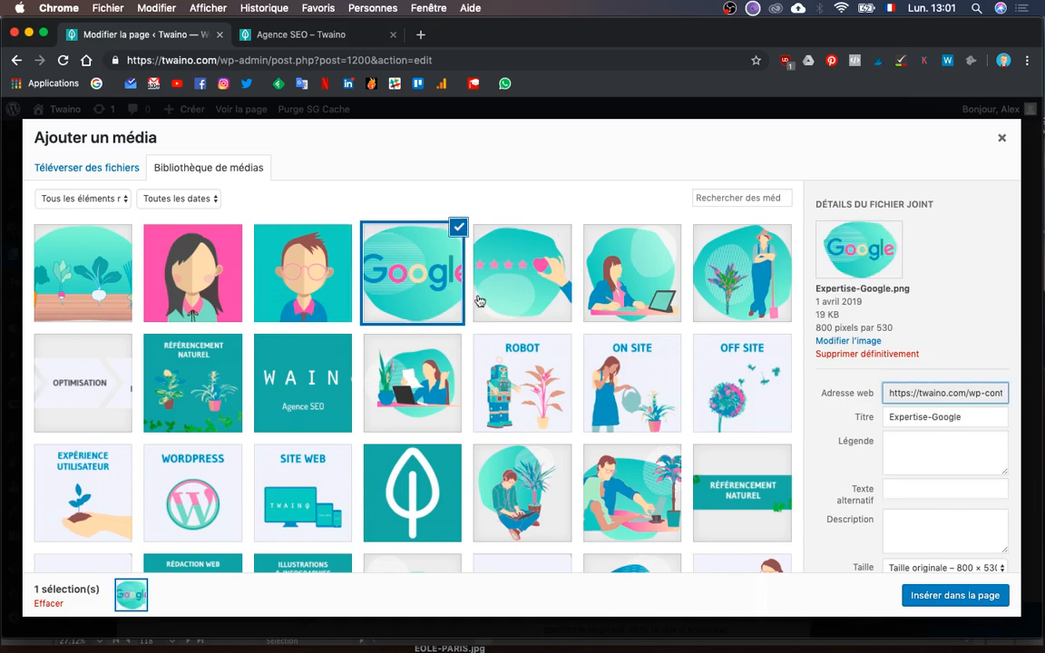
{"action": "left_click", "coordinate": [949, 490]}
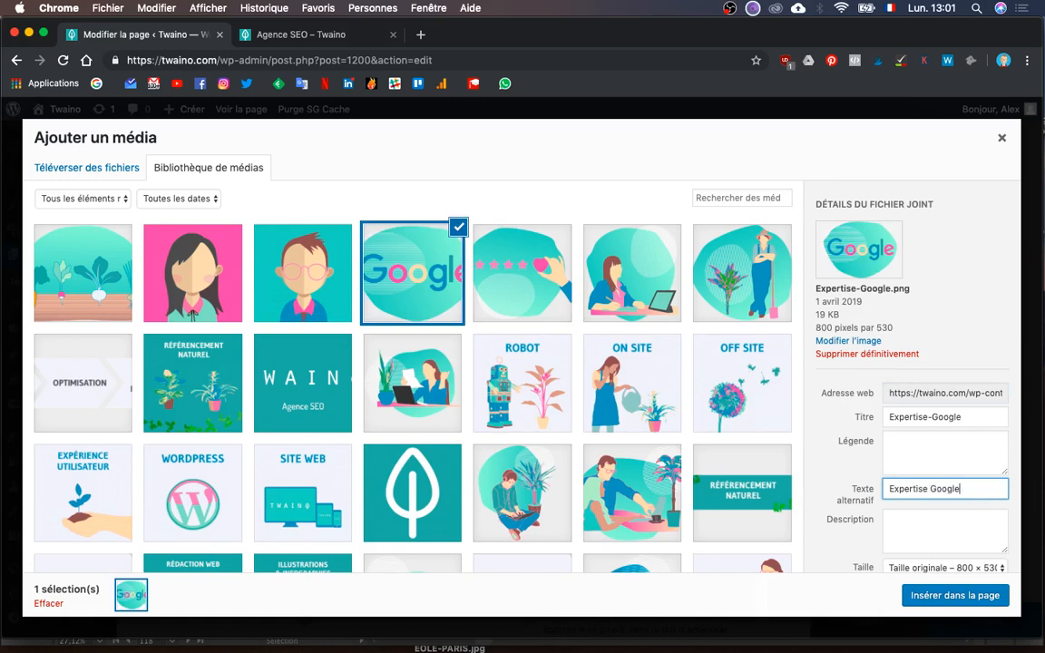
- Use each team member's name as alt text for the two portraits, label Rejoignez-nous, and reselect the gardener image
{"action": "left_click", "coordinate": [283, 256]}
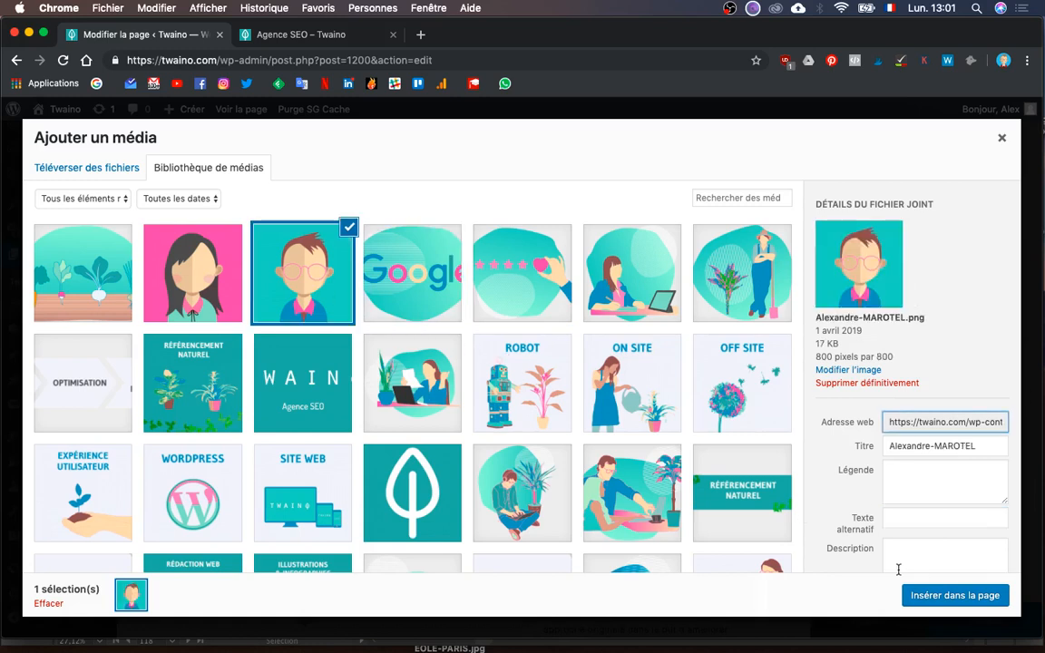
{"action": "left_click", "coordinate": [937, 514]}
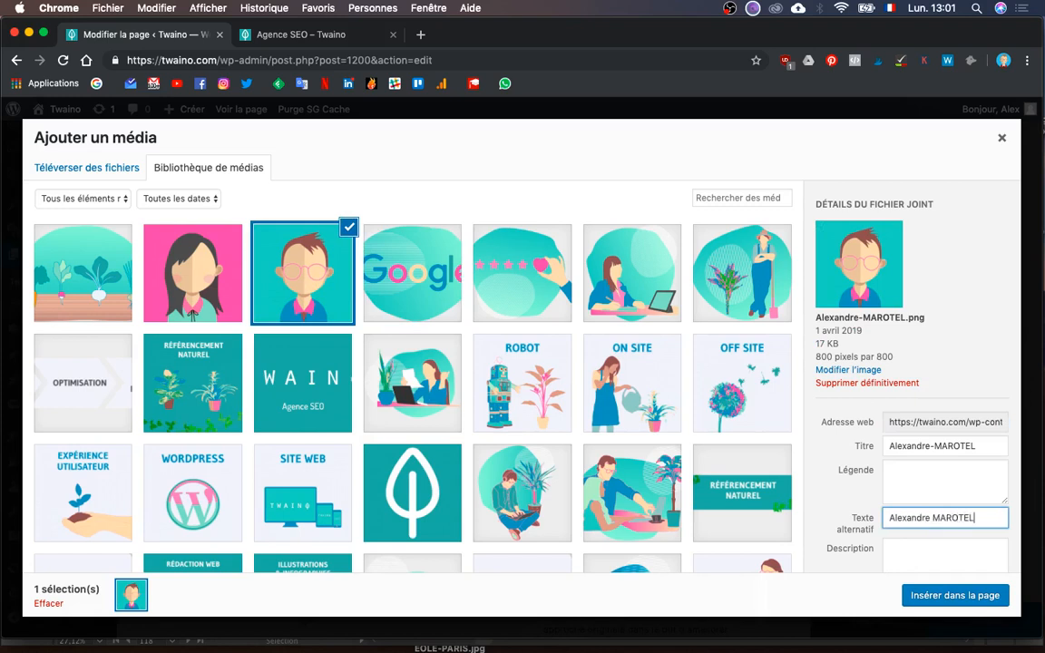
{"action": "left_click", "coordinate": [207, 263]}
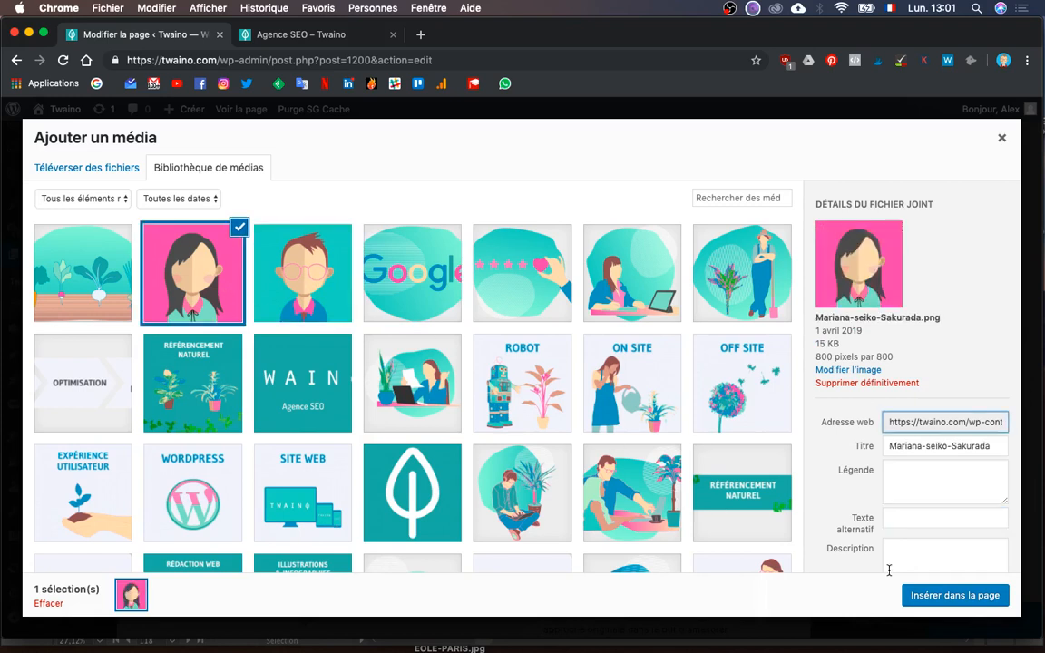
{"action": "left_click", "coordinate": [919, 520]}
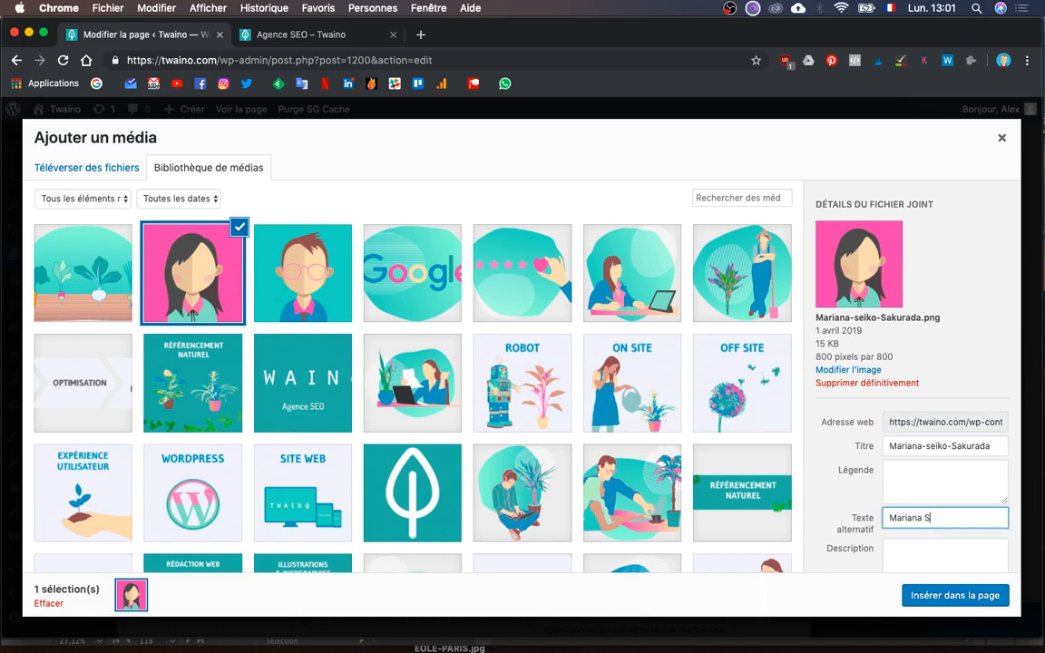
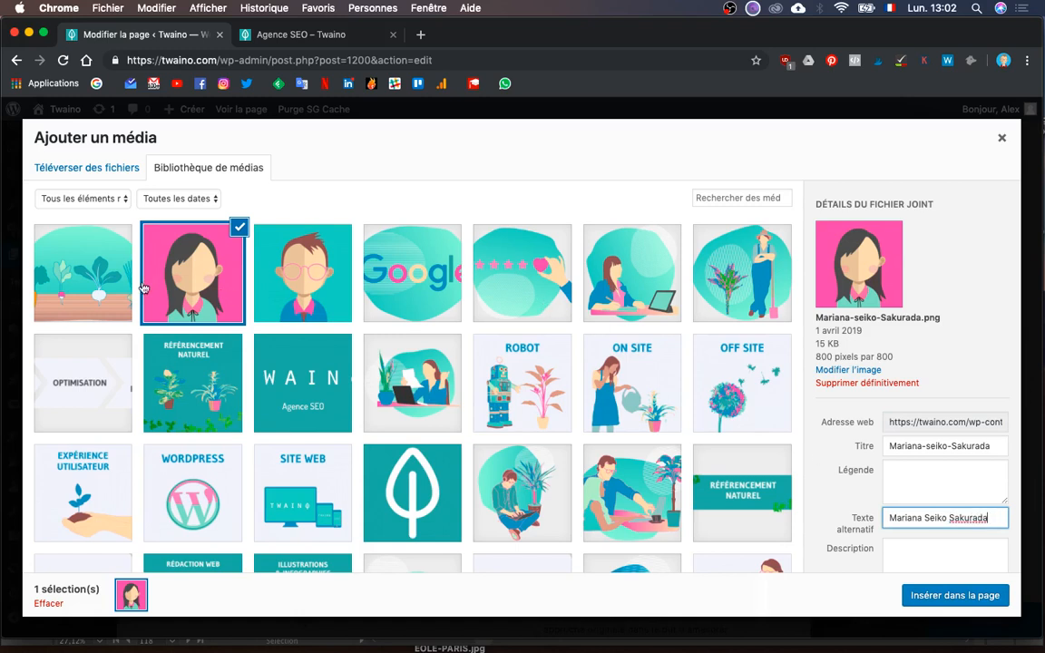
{"action": "left_click", "coordinate": [97, 259]}
{"action": "left_click", "coordinate": [913, 487]}
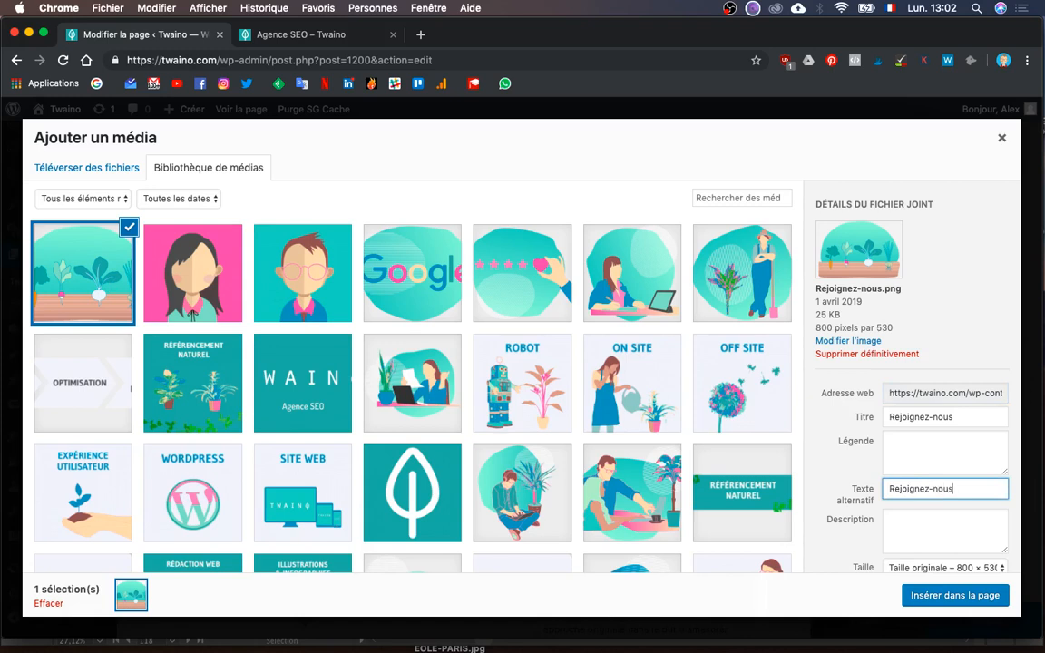
{"action": "left_click", "coordinate": [726, 273]}
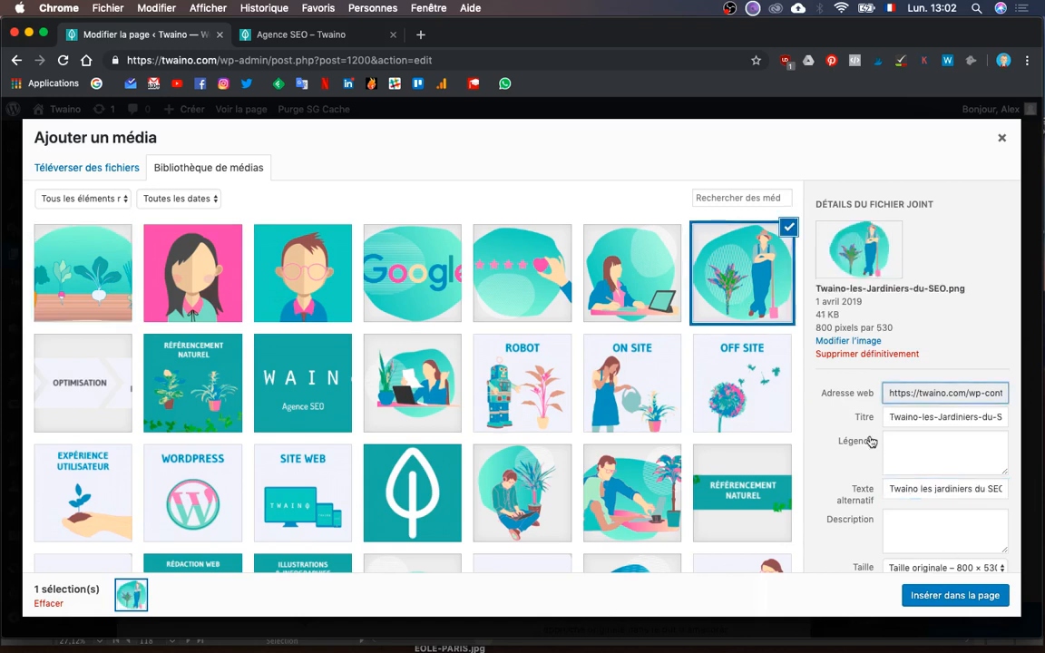
- Insert the gardener image into the first Image element and save it
{"action": "left_click", "coordinate": [948, 599]}
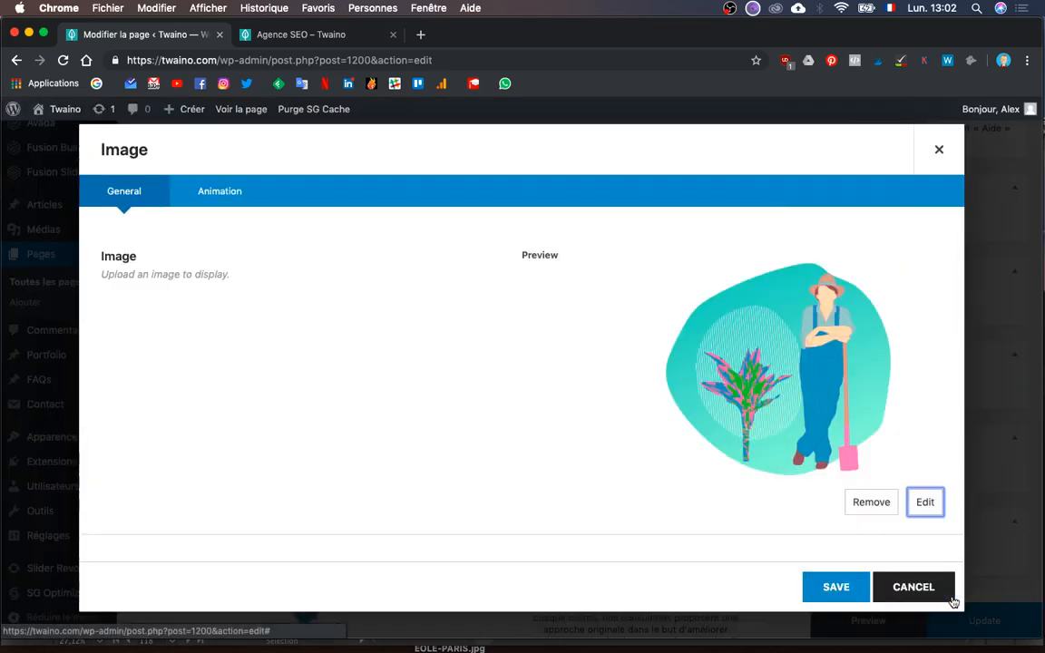
{"action": "left_click", "coordinate": [836, 588]}
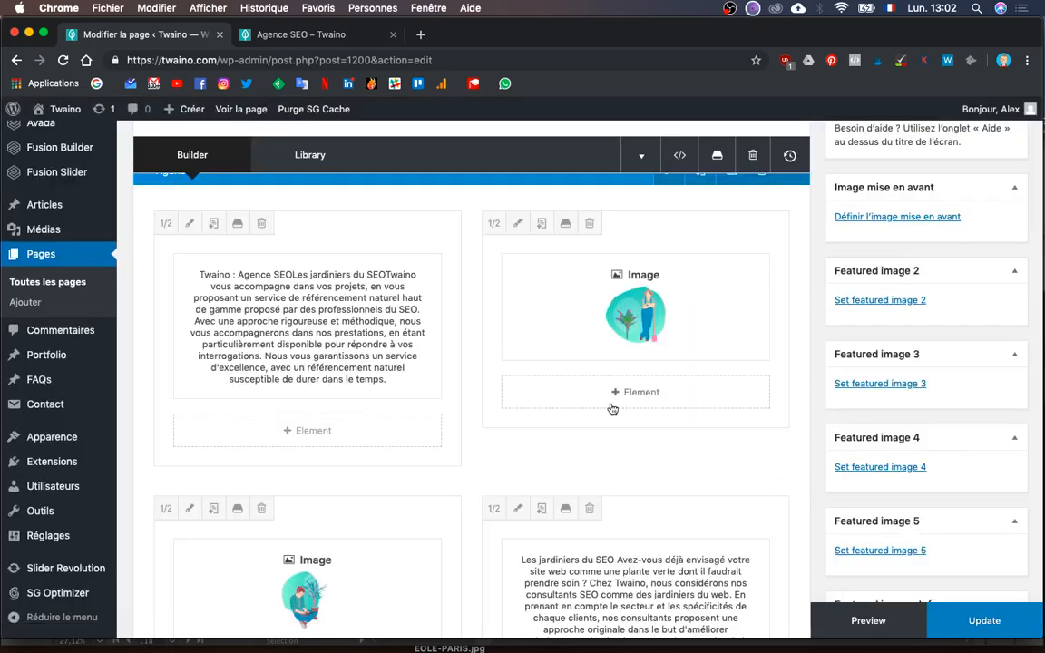
{"action": "scroll", "coordinate": [611, 404], "scroll_direction": "down", "scroll_amount": 5}
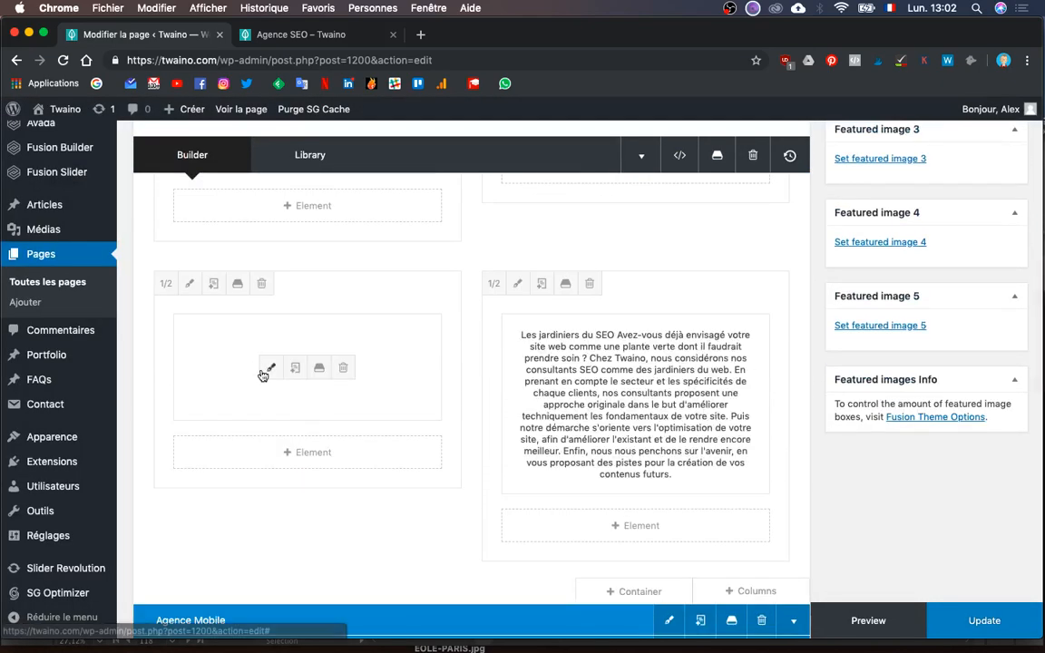
- Swap the second row's image for Referencement-naturel-Twaino.png and save the element
{"action": "left_click", "coordinate": [268, 368]}
{"action": "key", "text": "ctrl+Up"}
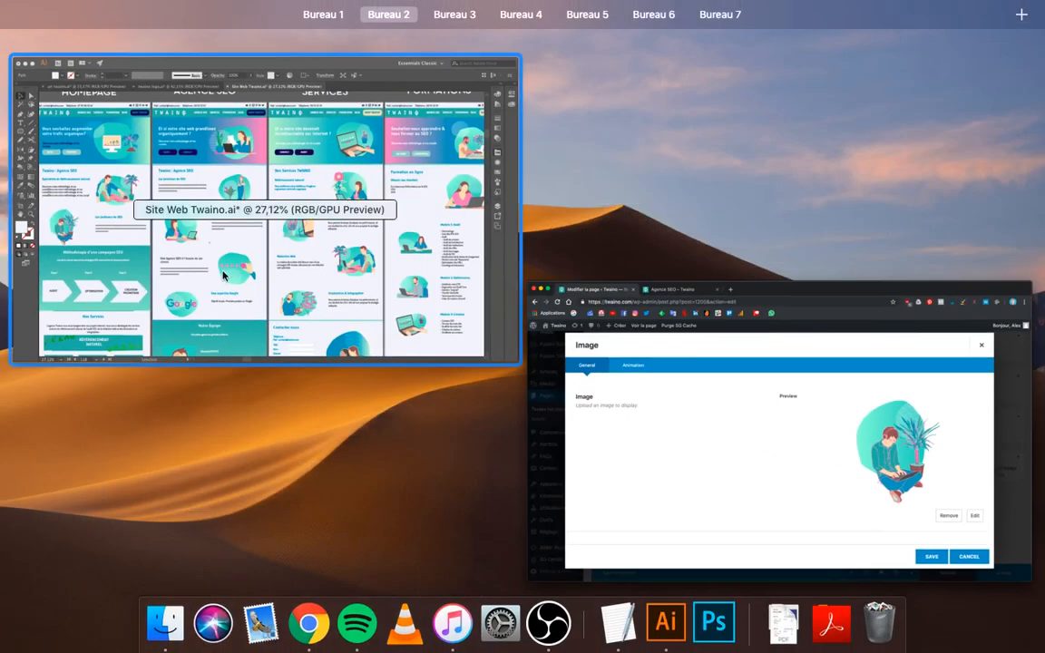
{"action": "left_click", "coordinate": [659, 436]}
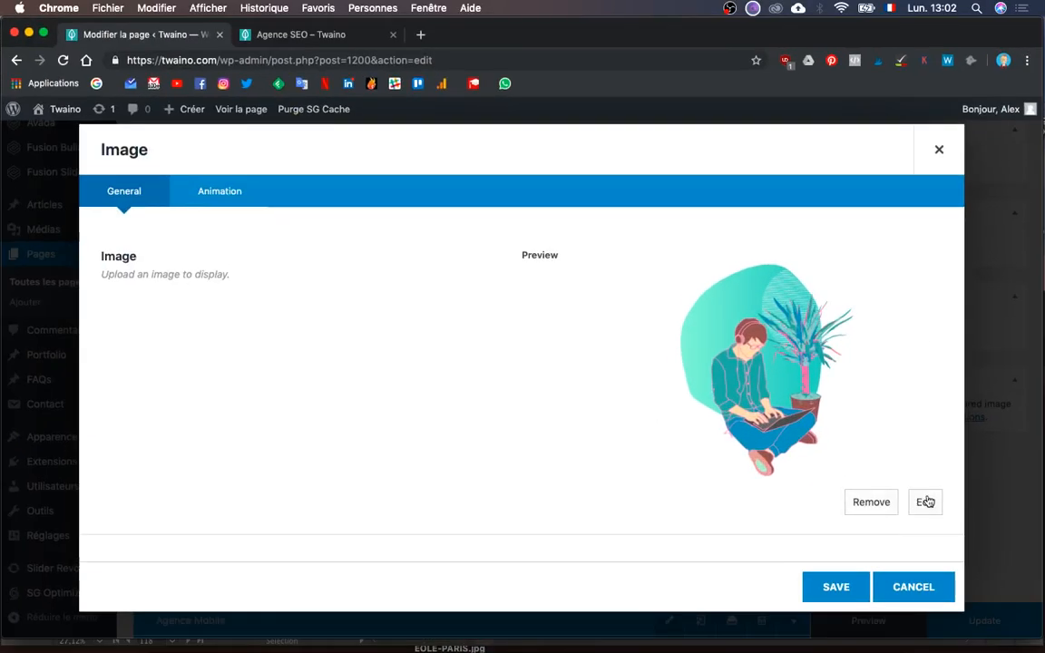
{"action": "left_click", "coordinate": [924, 501]}
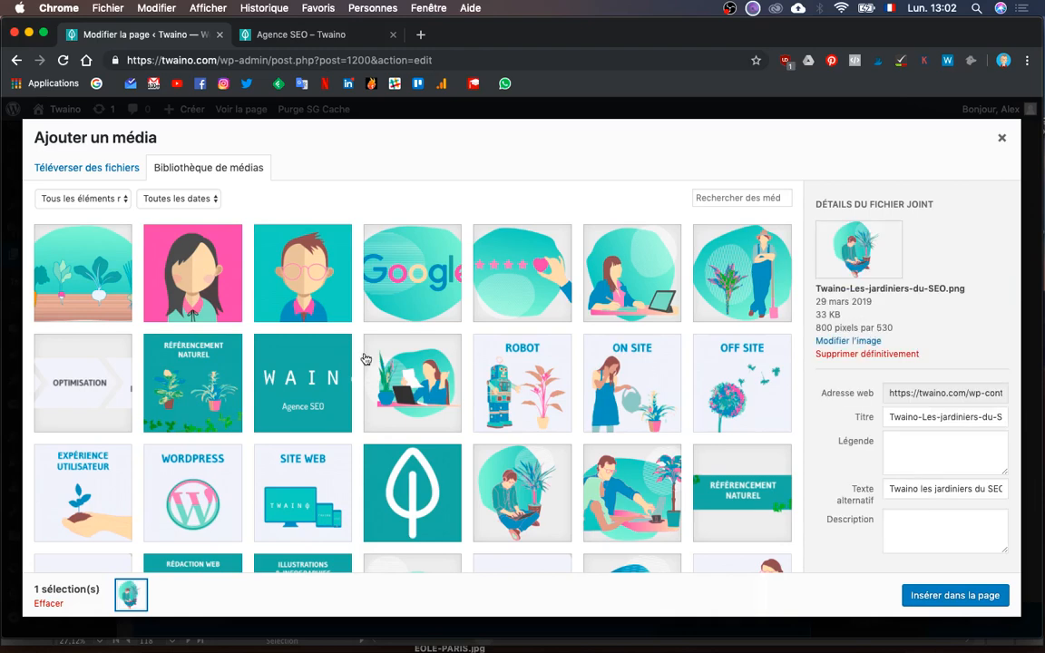
{"action": "left_click", "coordinate": [666, 278]}
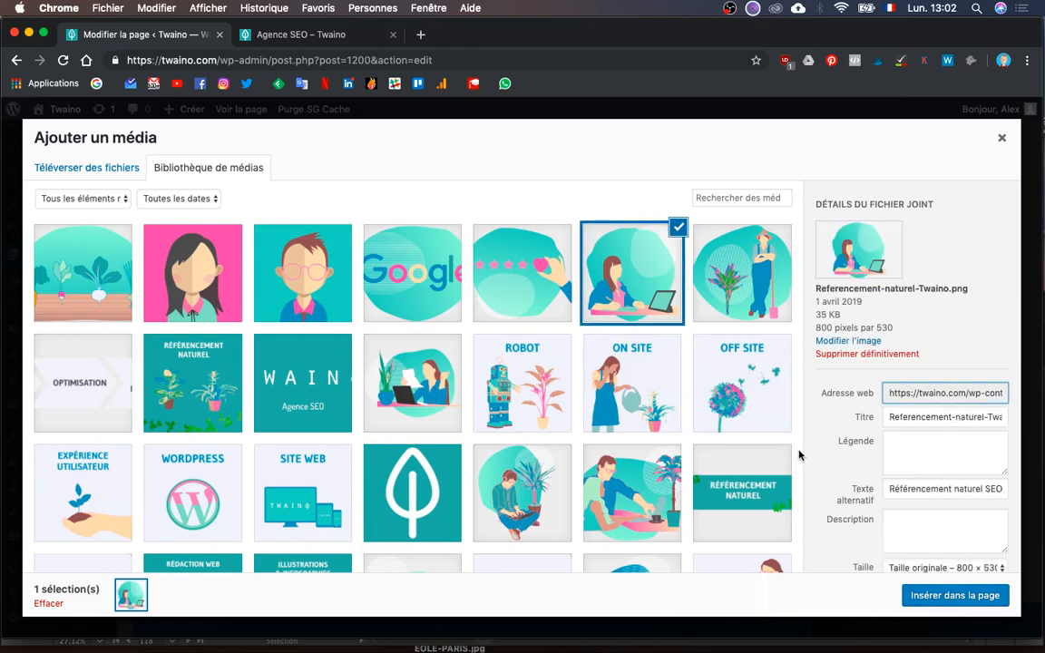
{"action": "left_click", "coordinate": [959, 595]}
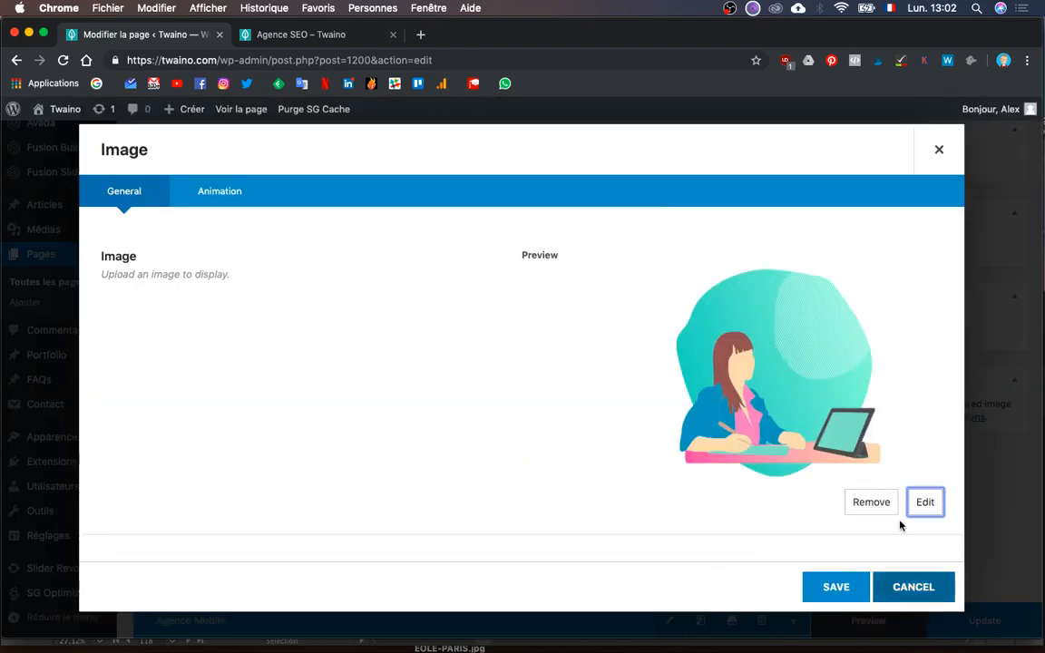
{"action": "left_click", "coordinate": [826, 585]}
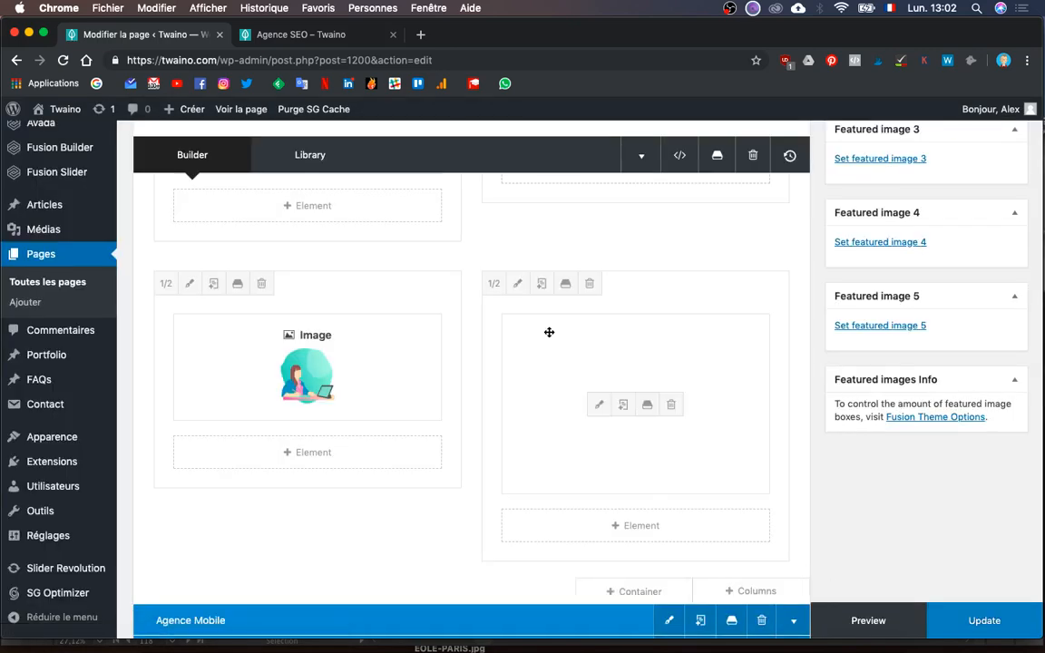
- Retitle the second row's text block 'Un référencement naturel d'excellence', checking the mockup, and save it
{"action": "left_click", "coordinate": [599, 404]}
{"action": "scroll", "coordinate": [573, 317], "scroll_direction": "down", "scroll_amount": 2}
{"action": "key", "text": "ctrl+Up"}
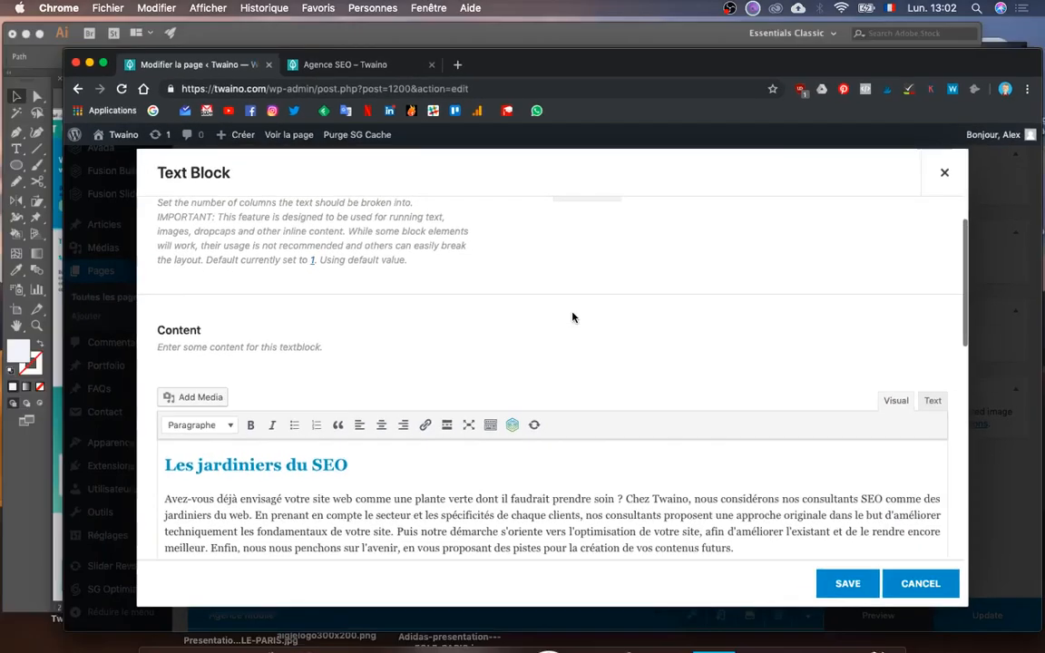
{"action": "left_click", "coordinate": [216, 315]}
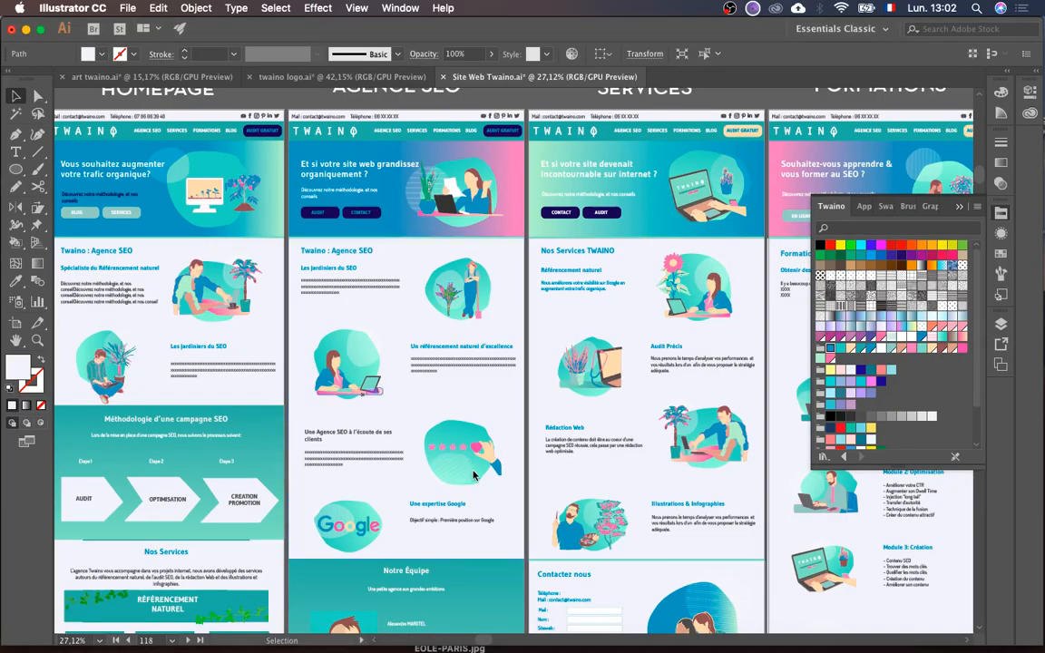
{"action": "key", "text": "ctrl+Up"}
{"action": "left_click", "coordinate": [677, 455]}
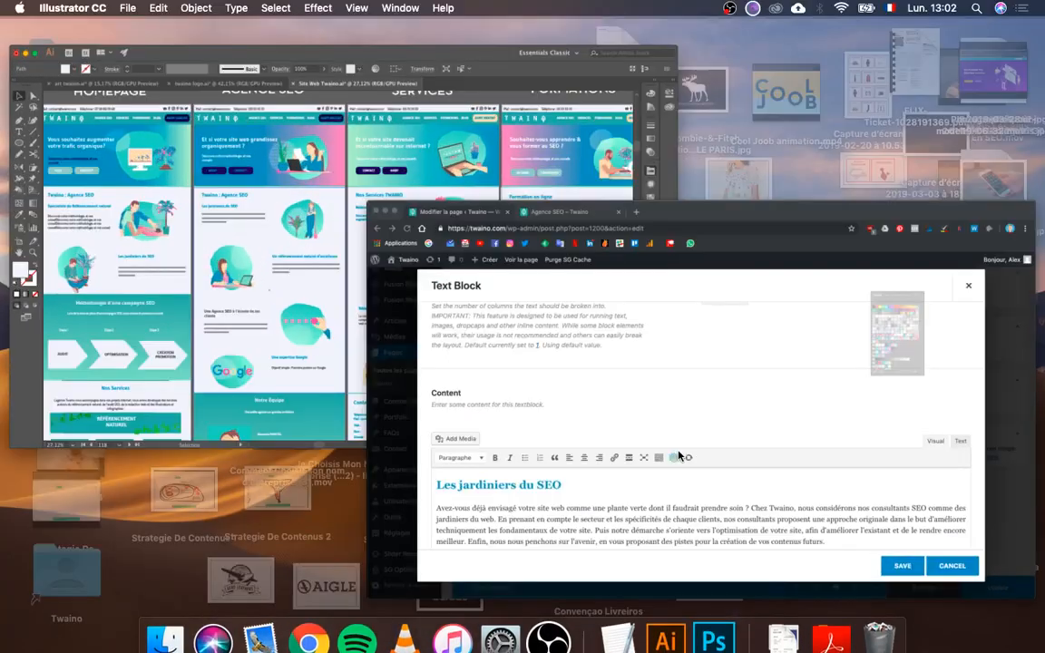
{"action": "triple_click", "coordinate": [263, 459]}
{"action": "type", "text": "U"}
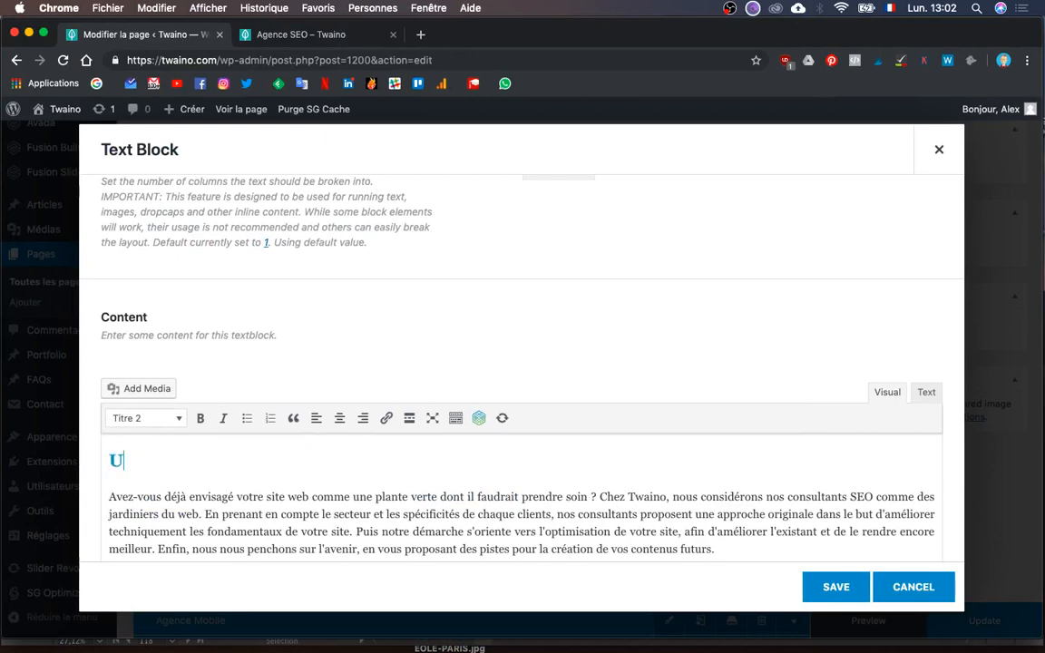
{"action": "type", "text": "n référencement nature"}
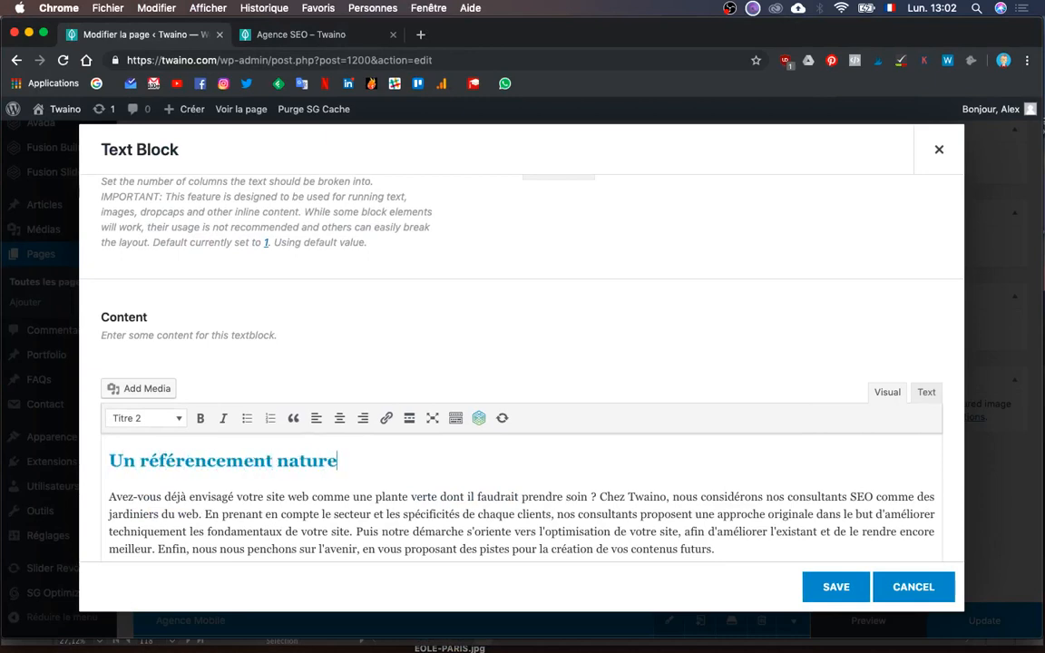
{"action": "type", "text": "k d'excellence"}
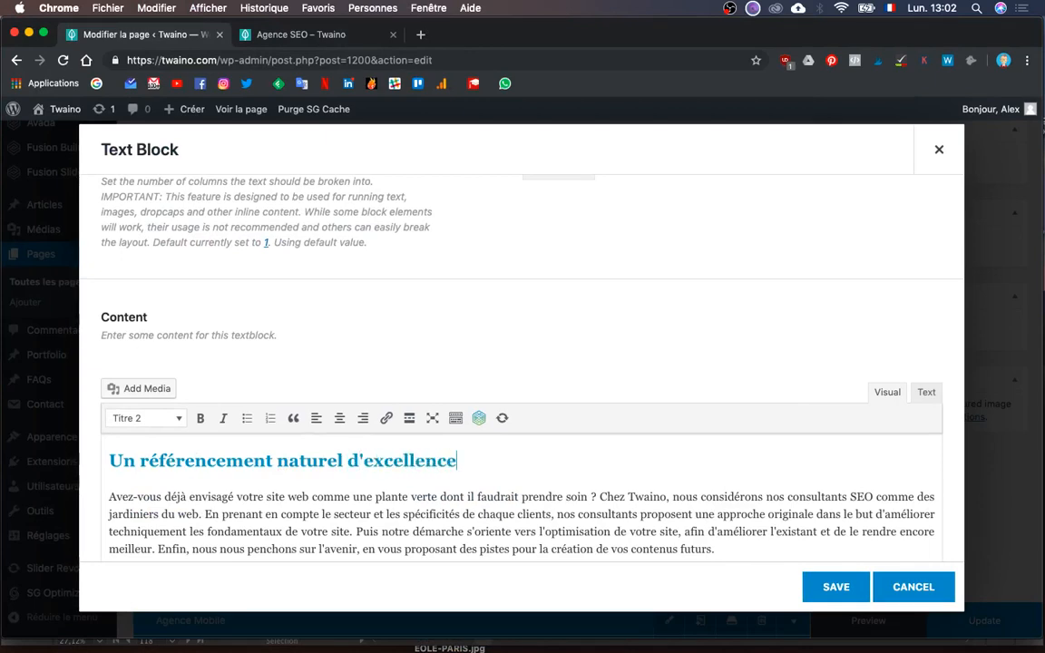
{"action": "left_click", "coordinate": [813, 582]}
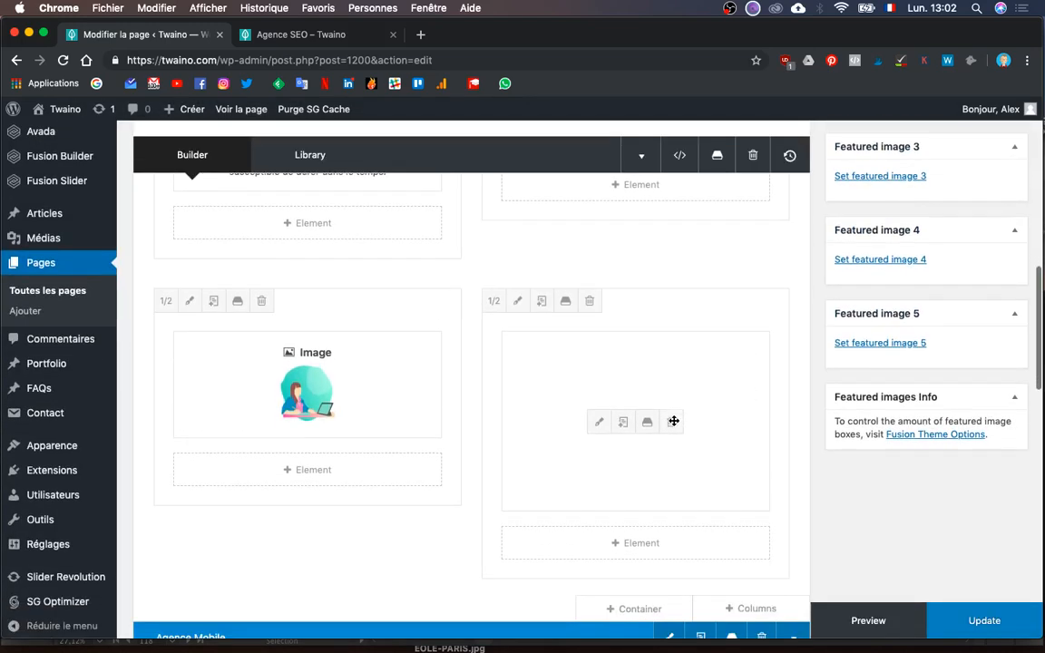
- Duplicate the text and image columns and drag the image copy to the lower-right slot
{"action": "left_click", "coordinate": [541, 294]}
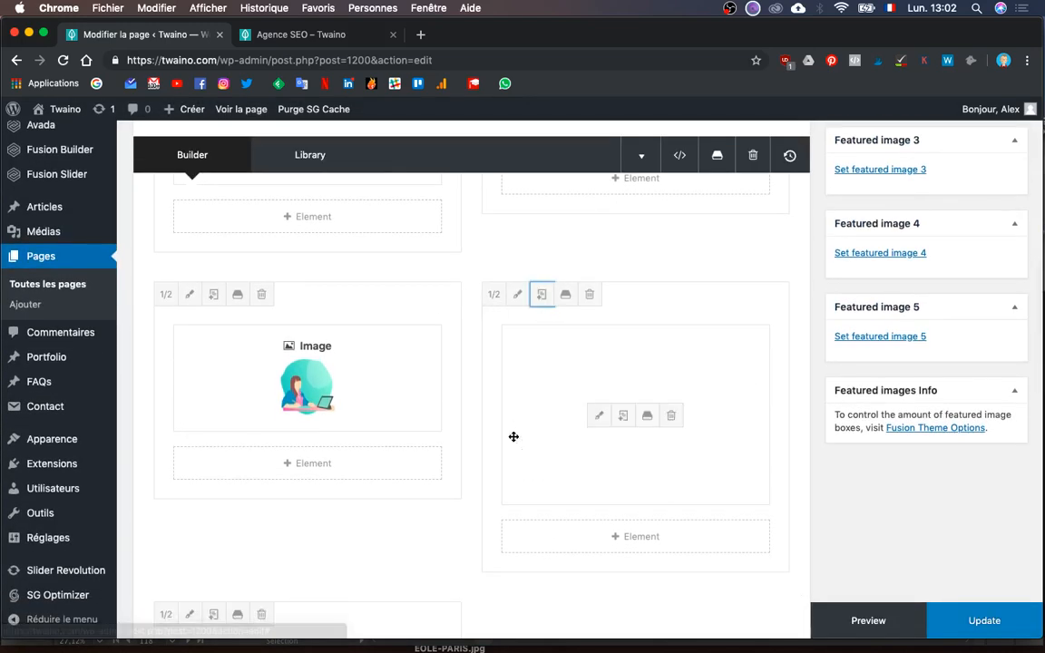
{"action": "left_click", "coordinate": [213, 294]}
{"action": "scroll", "coordinate": [448, 357], "scroll_direction": "down", "scroll_amount": 2}
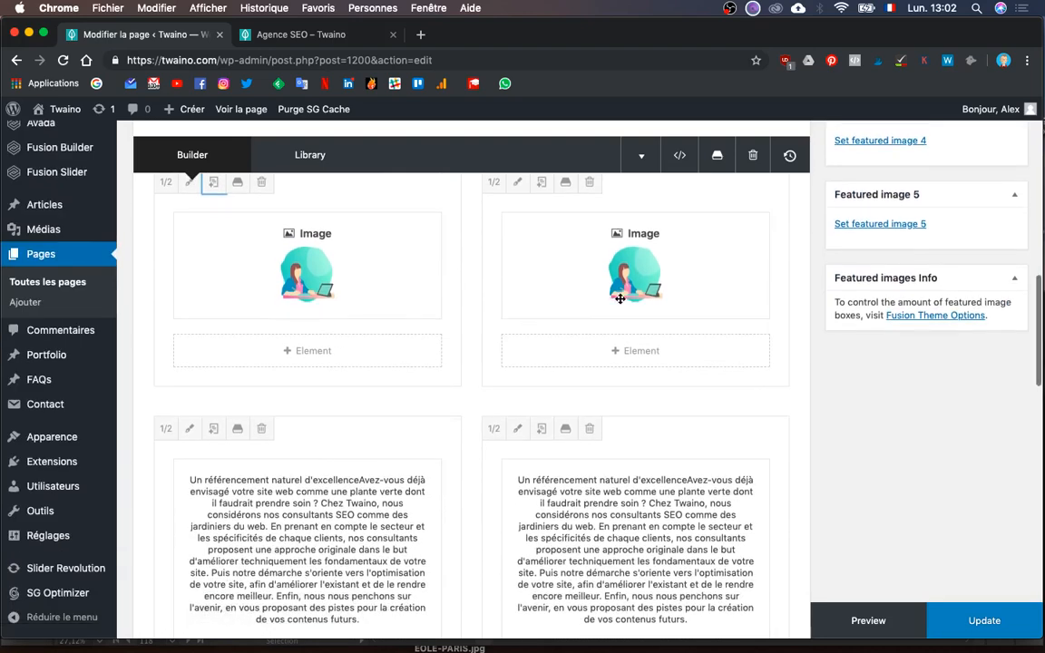
{"action": "left_click_drag", "start_coordinate": [687, 224], "coordinate": [693, 553]}
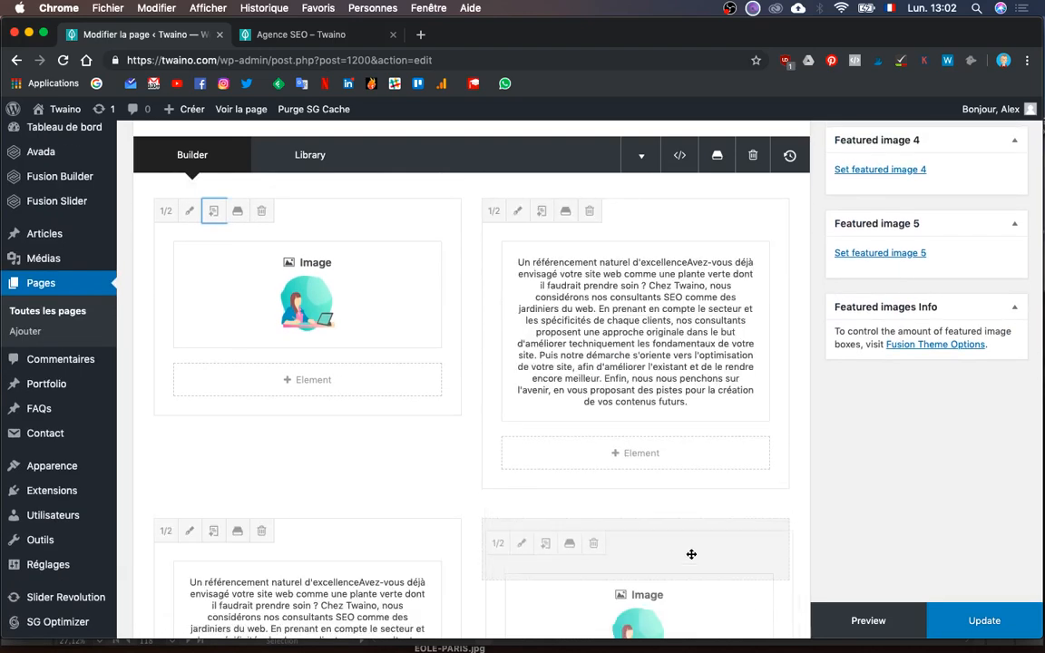
{"action": "scroll", "coordinate": [691, 554], "scroll_direction": "down", "scroll_amount": 6}
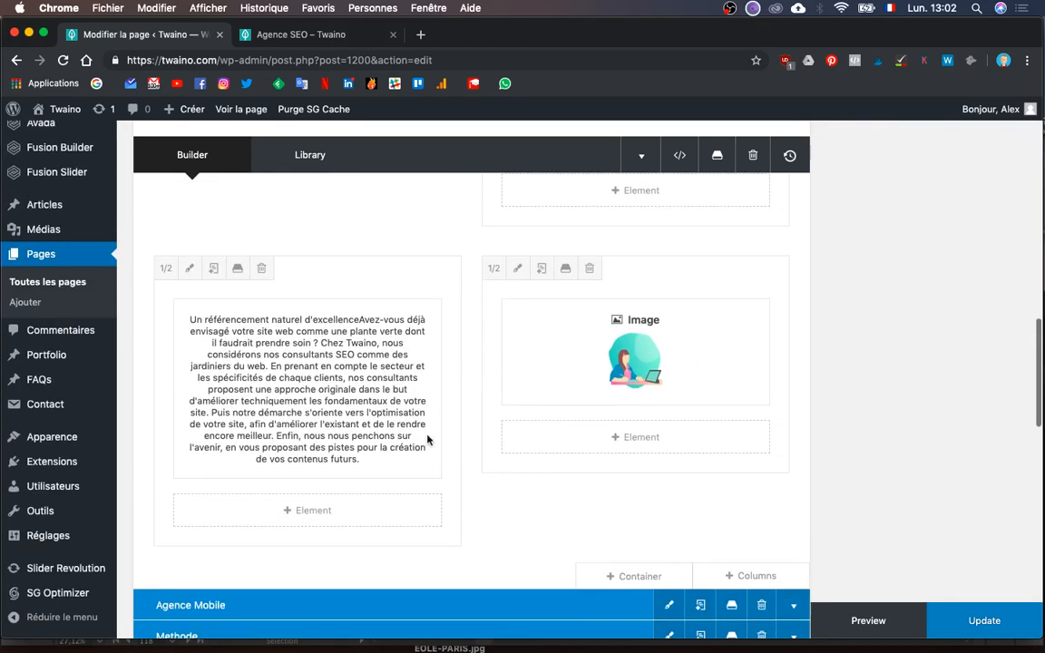
- Retitle the new text block 'Une agence SEO à l'écoute de ses clients' and save it
{"action": "left_click", "coordinate": [270, 389]}
{"action": "key", "text": "ctrl+Up"}
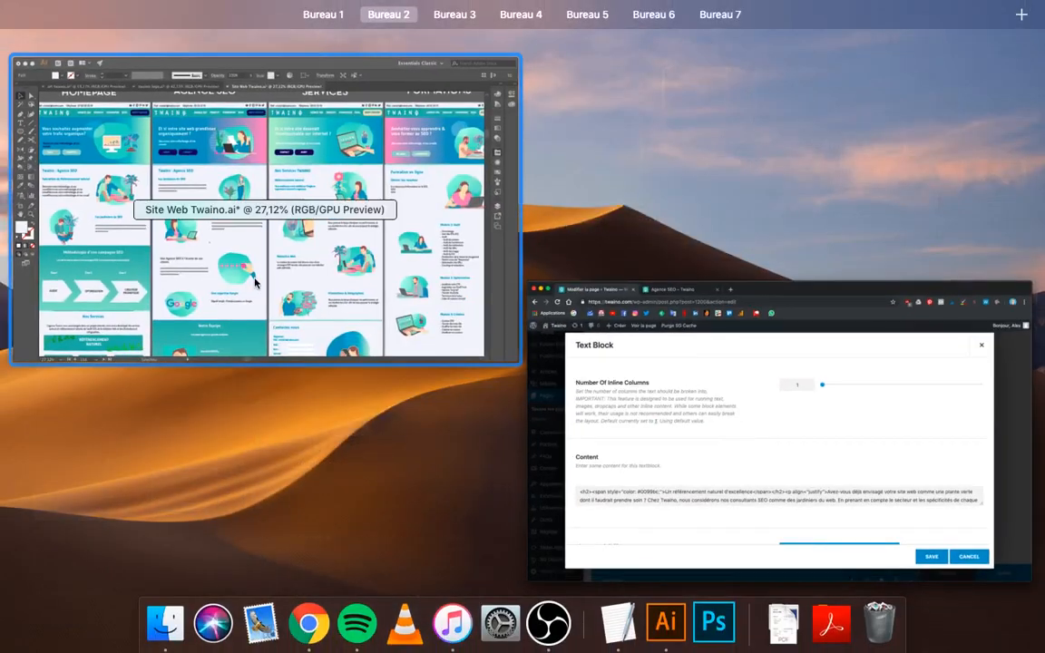
{"action": "left_click", "coordinate": [228, 249]}
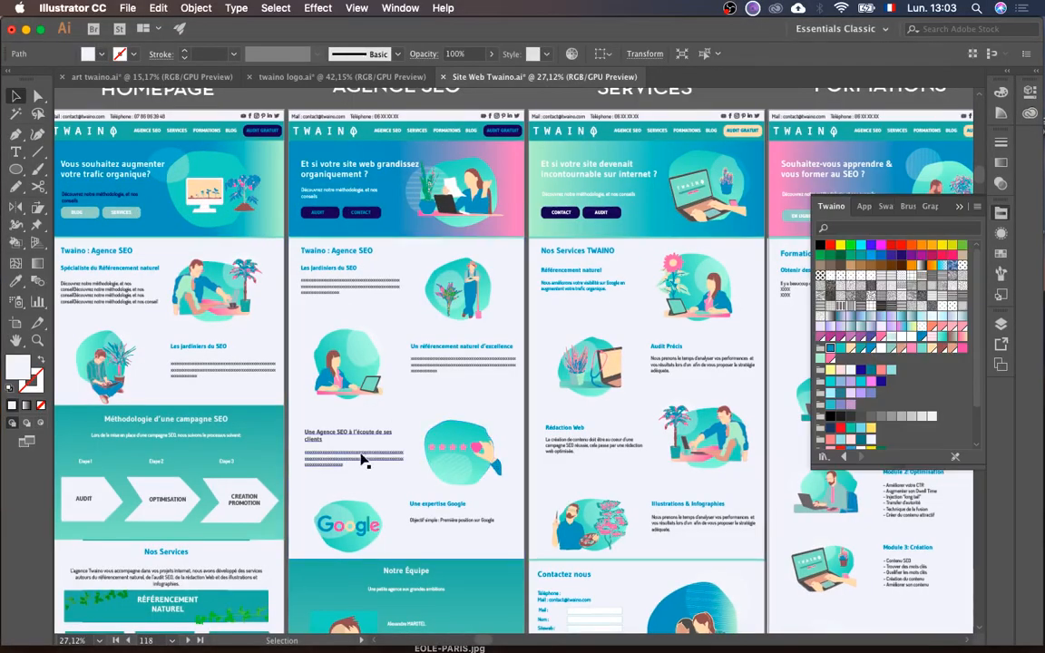
{"action": "key", "text": "ctrl+Up"}
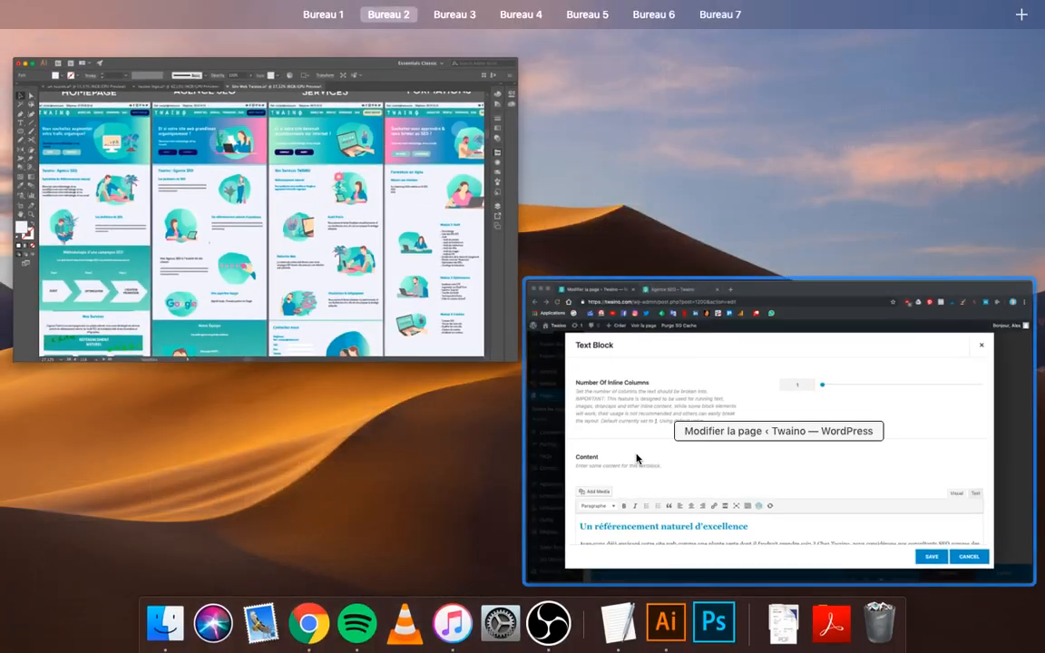
{"action": "left_click", "coordinate": [636, 458]}
{"action": "triple_click", "coordinate": [366, 530]}
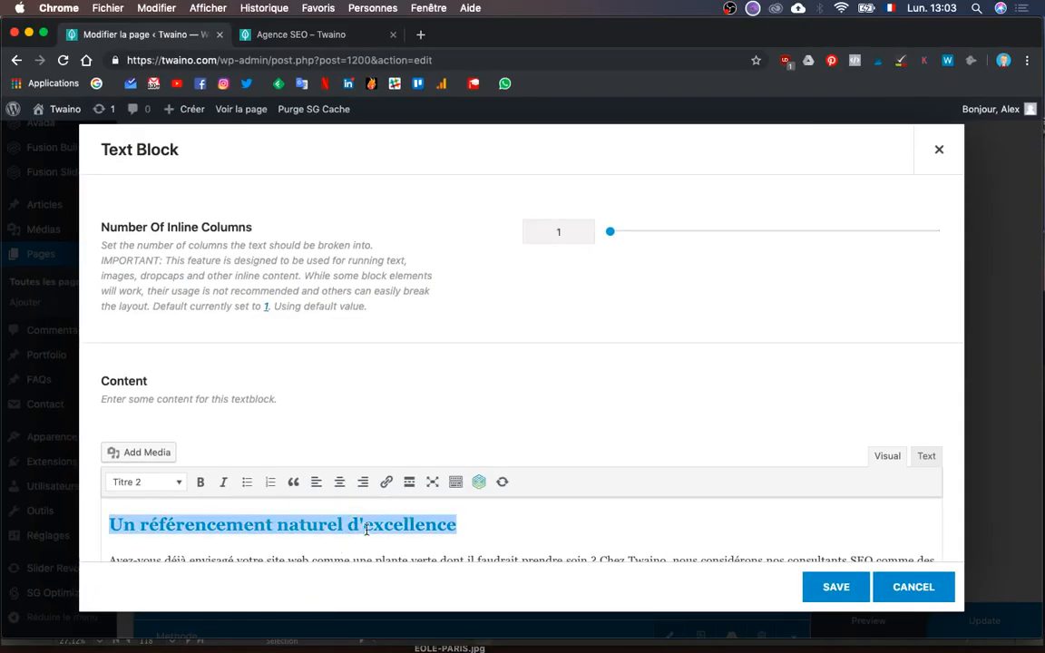
{"action": "type", "text": "Une ag"}
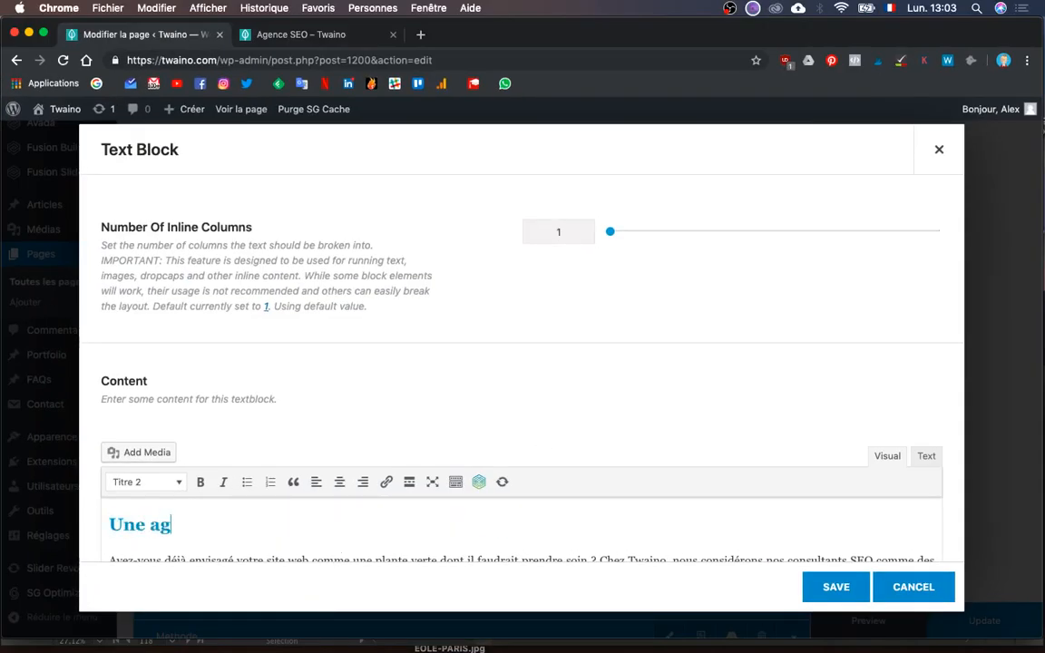
{"action": "type", "text": "ence SEO"}
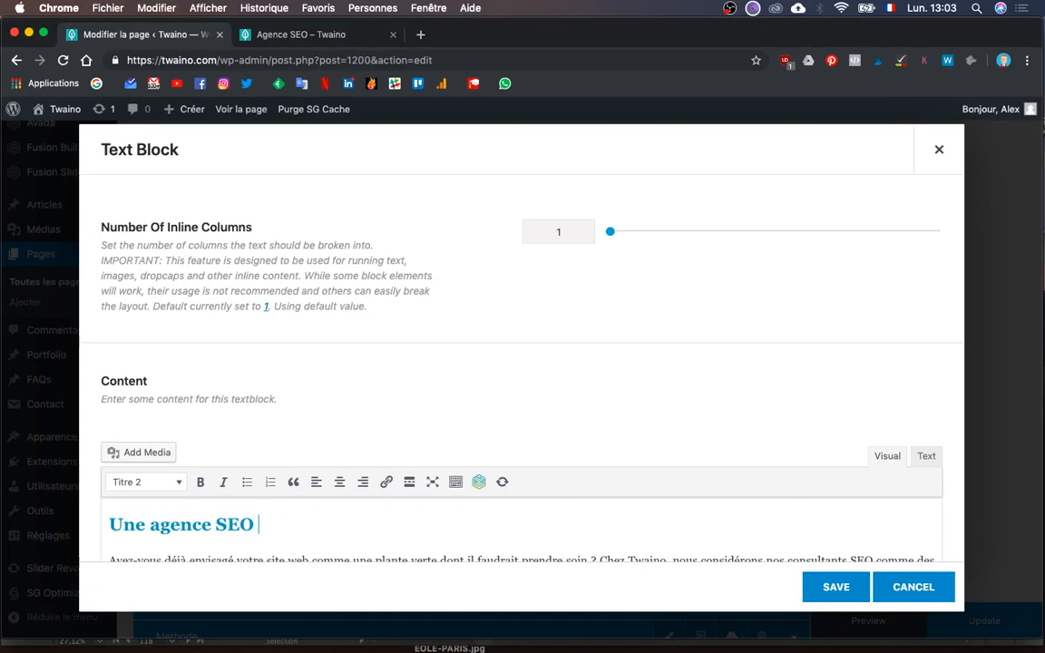
{"action": "type", "text": " à l'écou"}
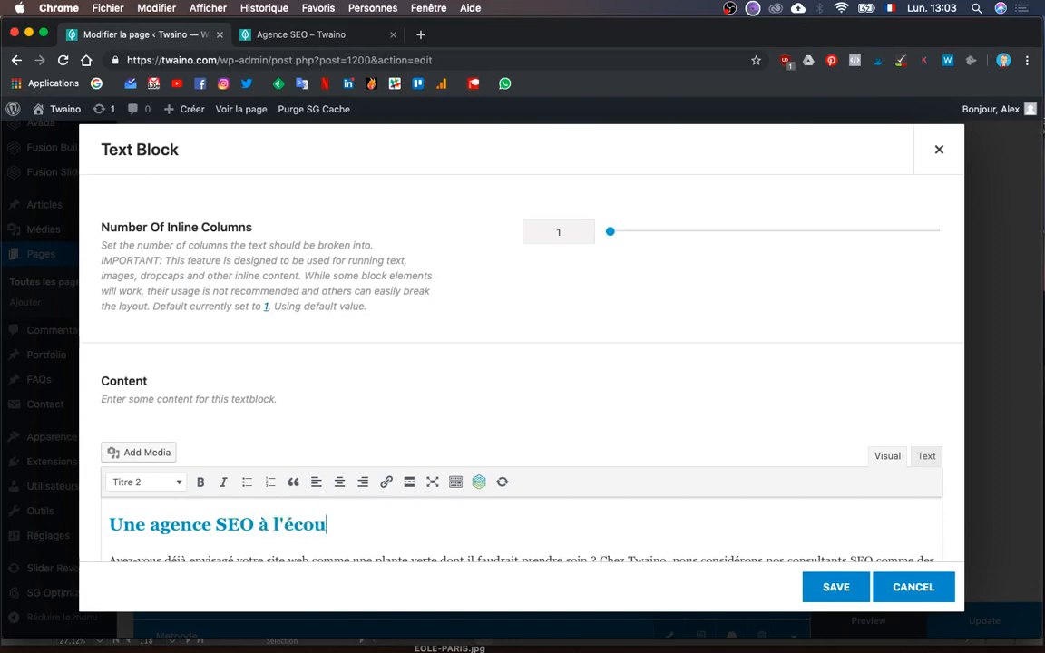
{"action": "type", "text": "te de ses clients"}
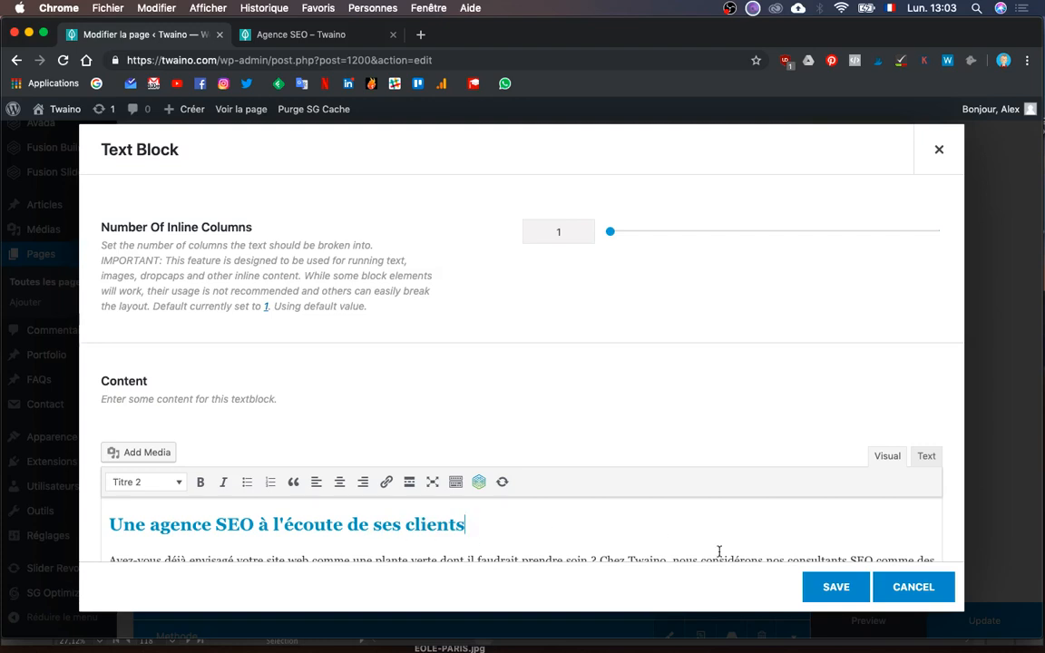
{"action": "left_click", "coordinate": [835, 587]}
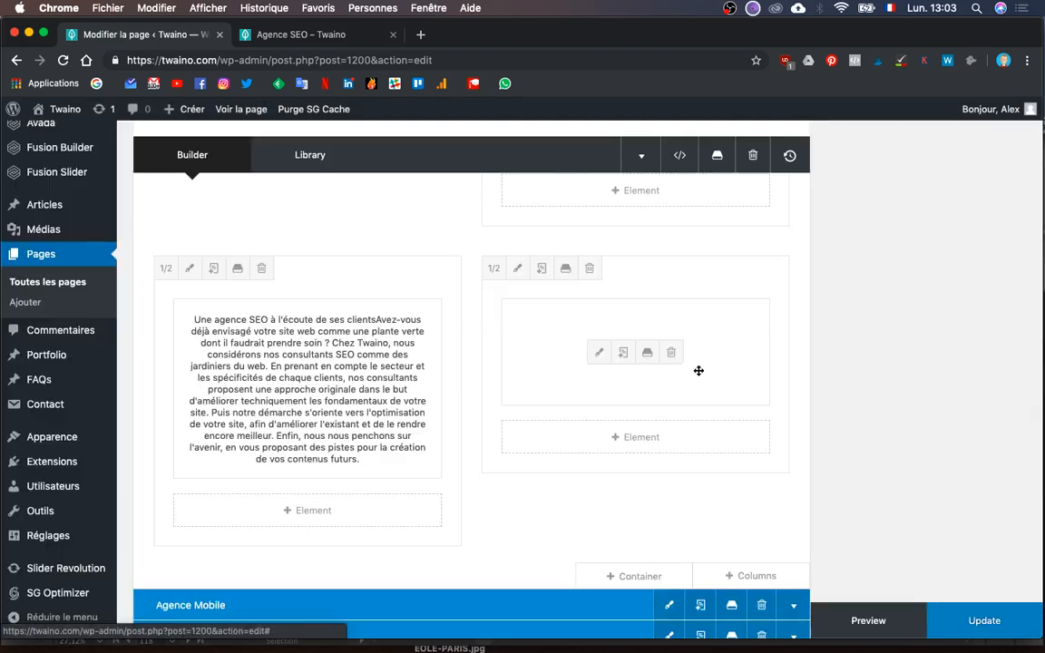
{"action": "scroll", "coordinate": [699, 370], "scroll_direction": "down", "scroll_amount": 1}
- Replace the image beside the heading with Ecoute-clients.png, save it, and duplicate the text column
{"action": "left_click", "coordinate": [597, 329]}
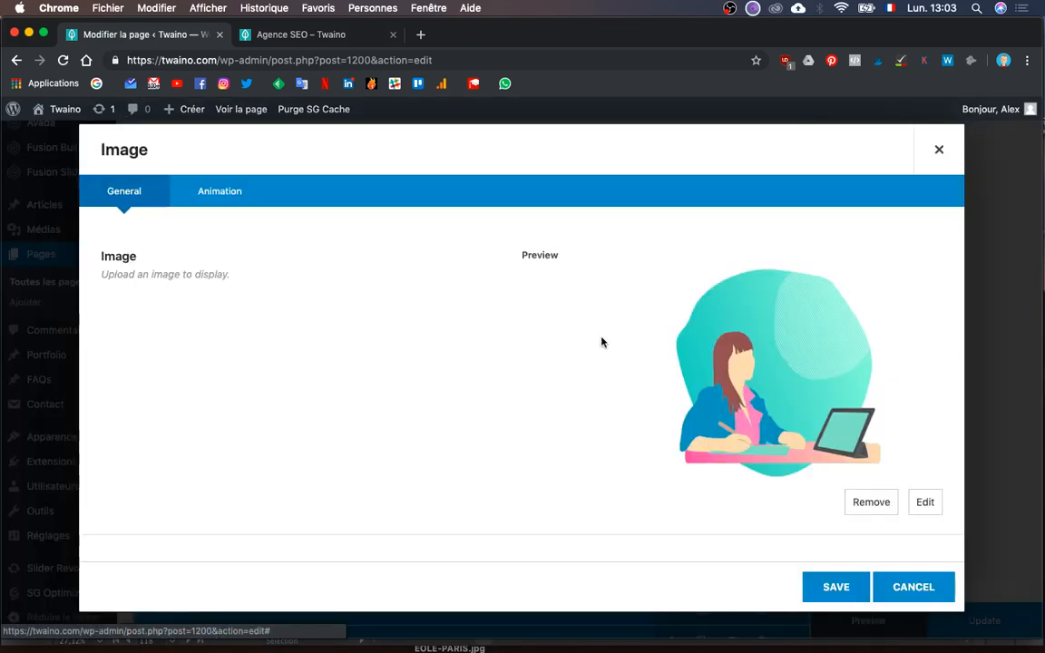
{"action": "left_click", "coordinate": [923, 509]}
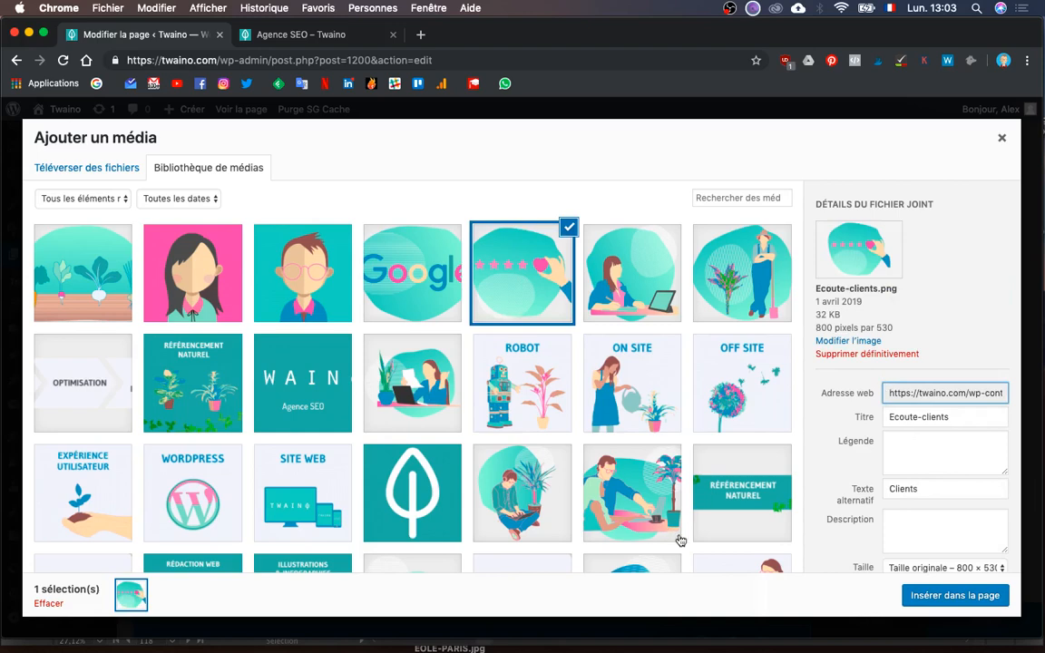
{"action": "left_click", "coordinate": [953, 596]}
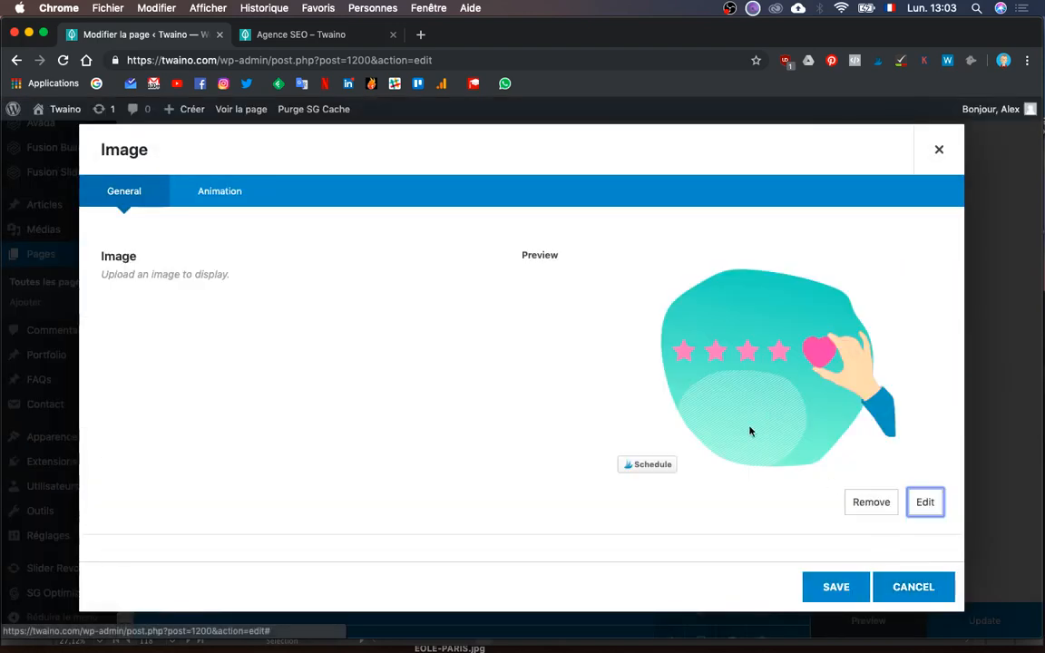
{"action": "left_click", "coordinate": [847, 595]}
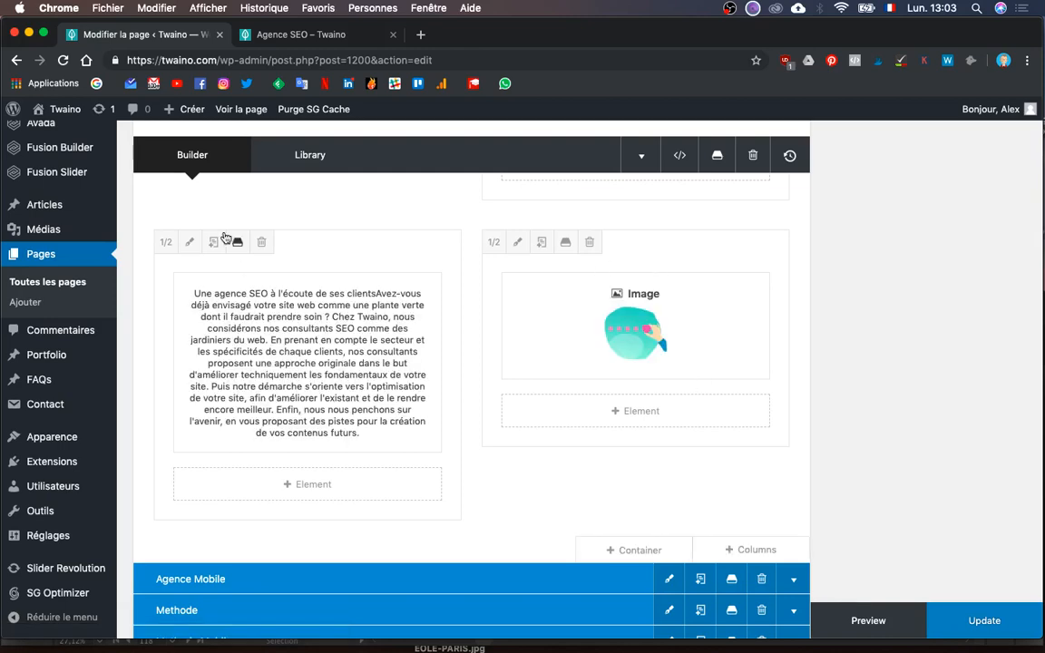
{"action": "left_click", "coordinate": [215, 244]}
{"action": "scroll", "coordinate": [551, 313], "scroll_direction": "down", "scroll_amount": 1}
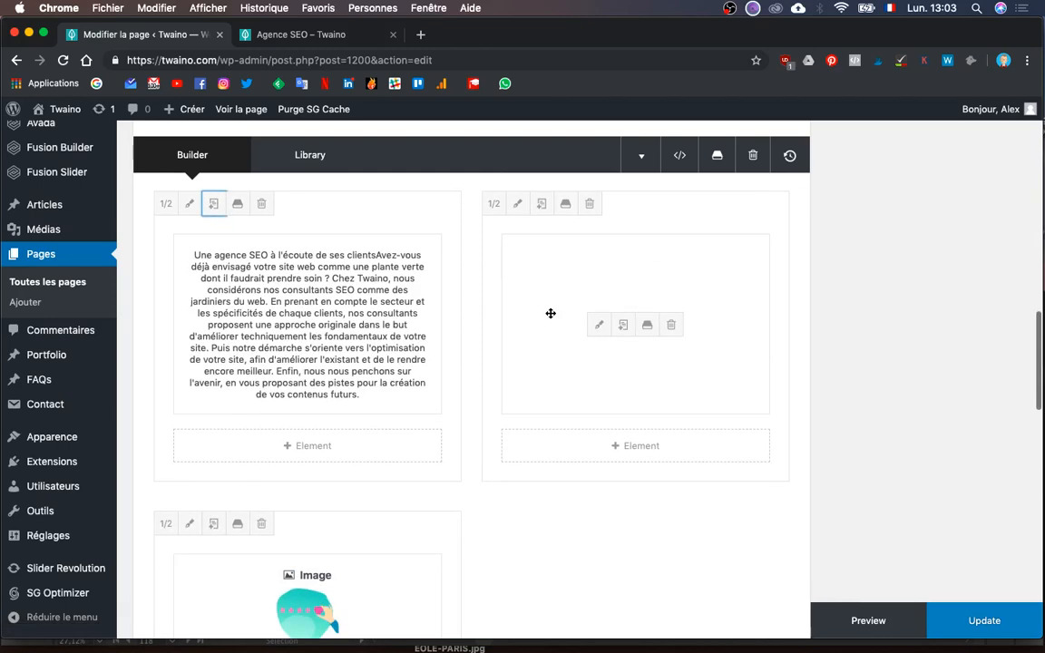
- Duplicate the image column and move the copied text column to the lower right slot
{"action": "left_click", "coordinate": [213, 523]}
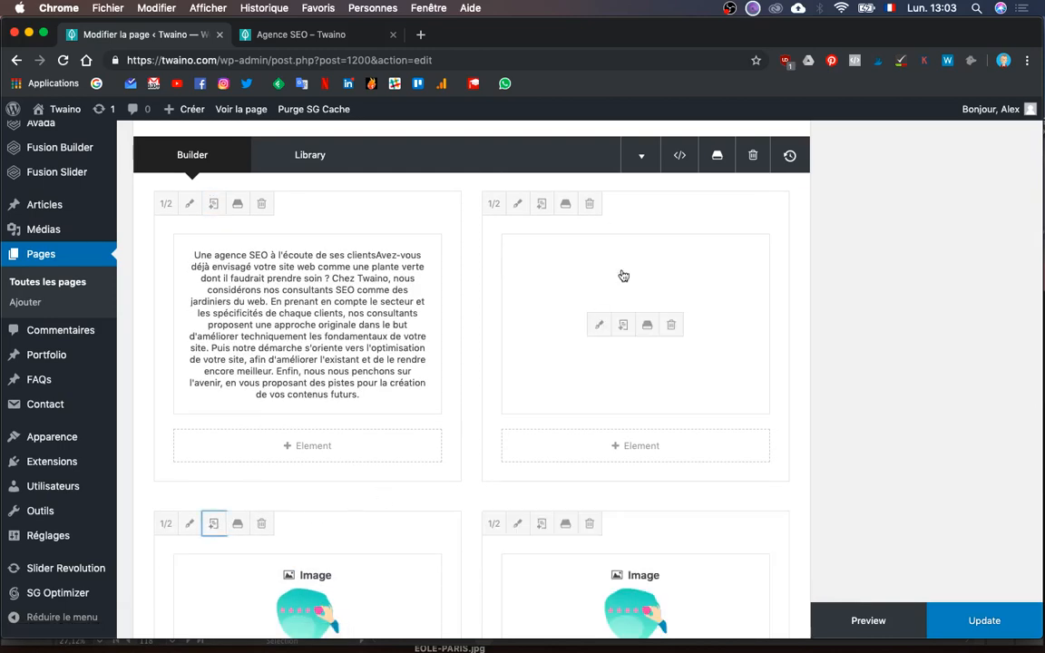
{"action": "left_click_drag", "start_coordinate": [651, 278], "coordinate": [656, 555]}
{"action": "scroll", "coordinate": [654, 555], "scroll_direction": "up", "scroll_amount": 5}
{"action": "scroll", "coordinate": [655, 555], "scroll_direction": "down", "scroll_amount": 8}
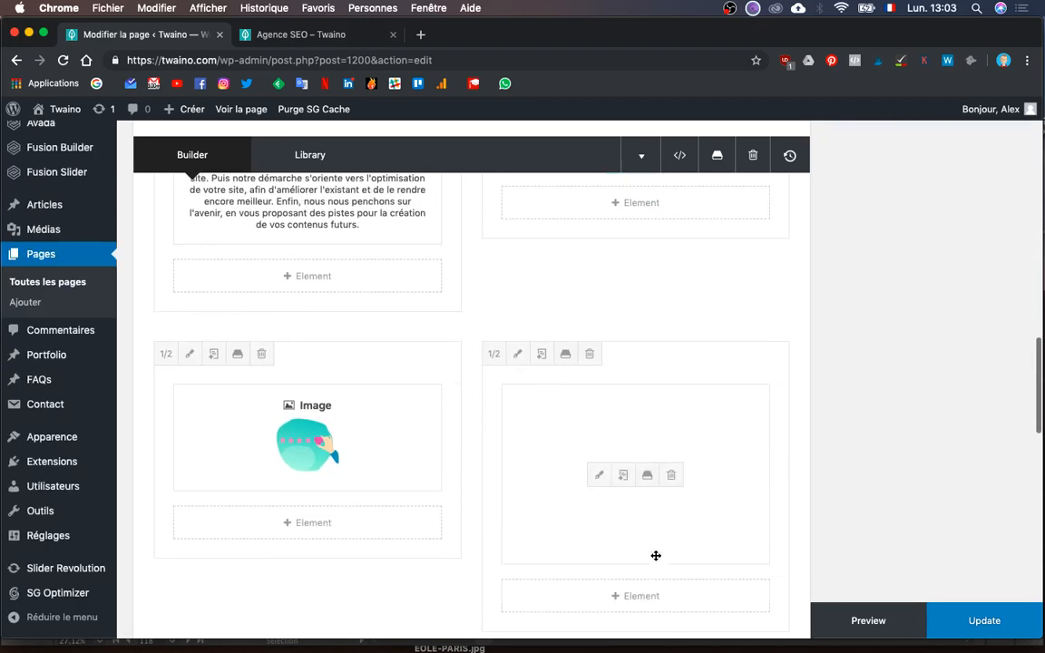
- Put the Expertise-Google illustration into the lower-left Image element
{"action": "left_click", "coordinate": [271, 438]}
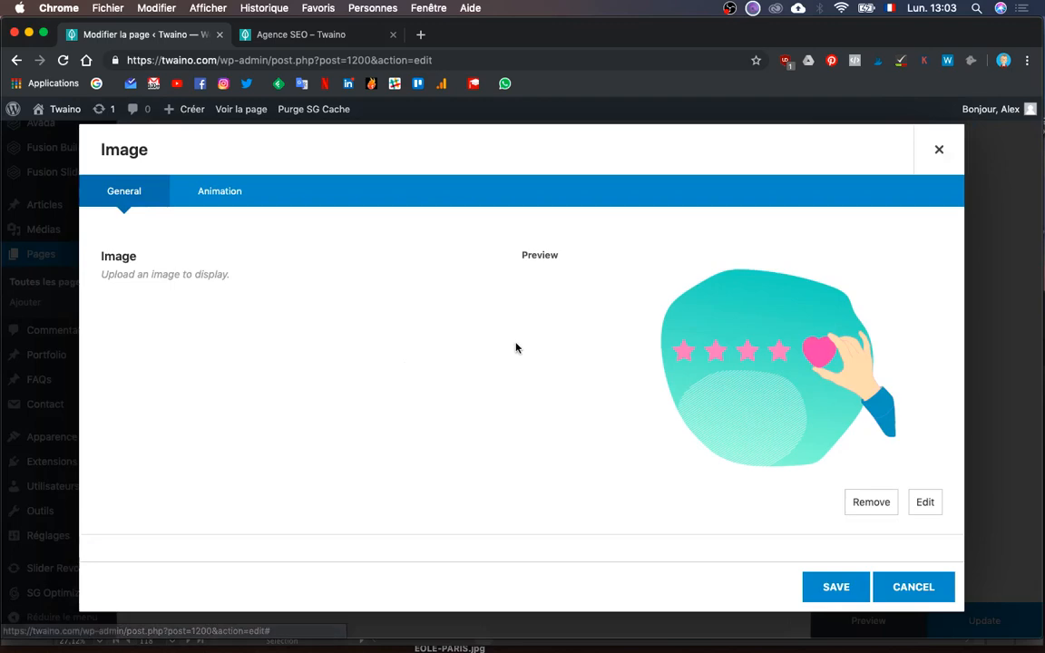
{"action": "left_click", "coordinate": [925, 503]}
{"action": "left_click", "coordinate": [404, 267]}
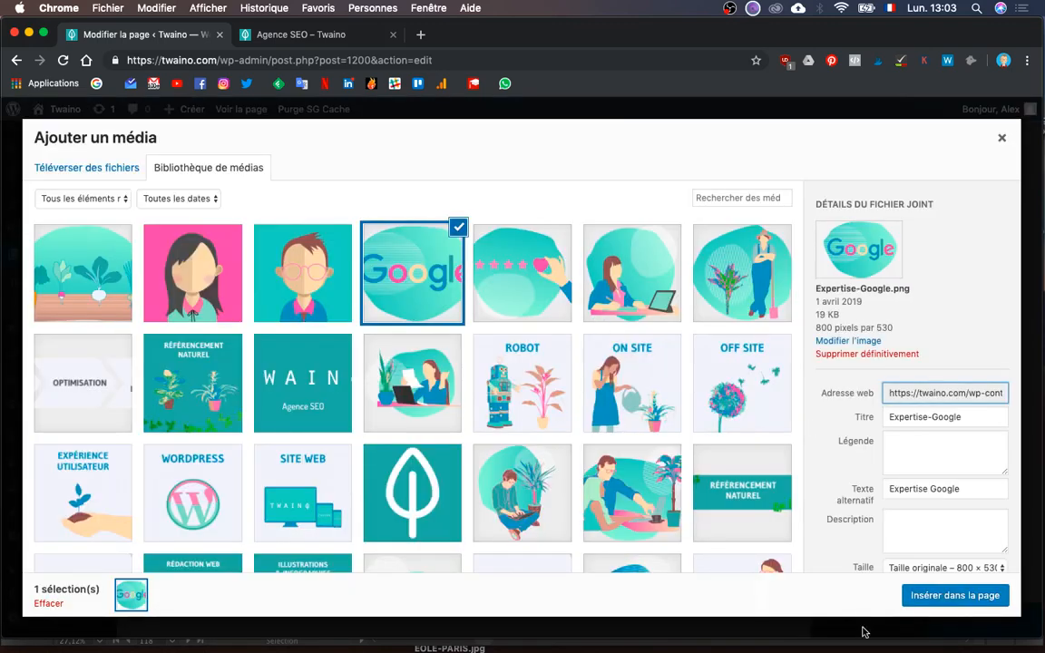
{"action": "left_click", "coordinate": [934, 595]}
{"action": "key", "text": "ctrl+Up"}
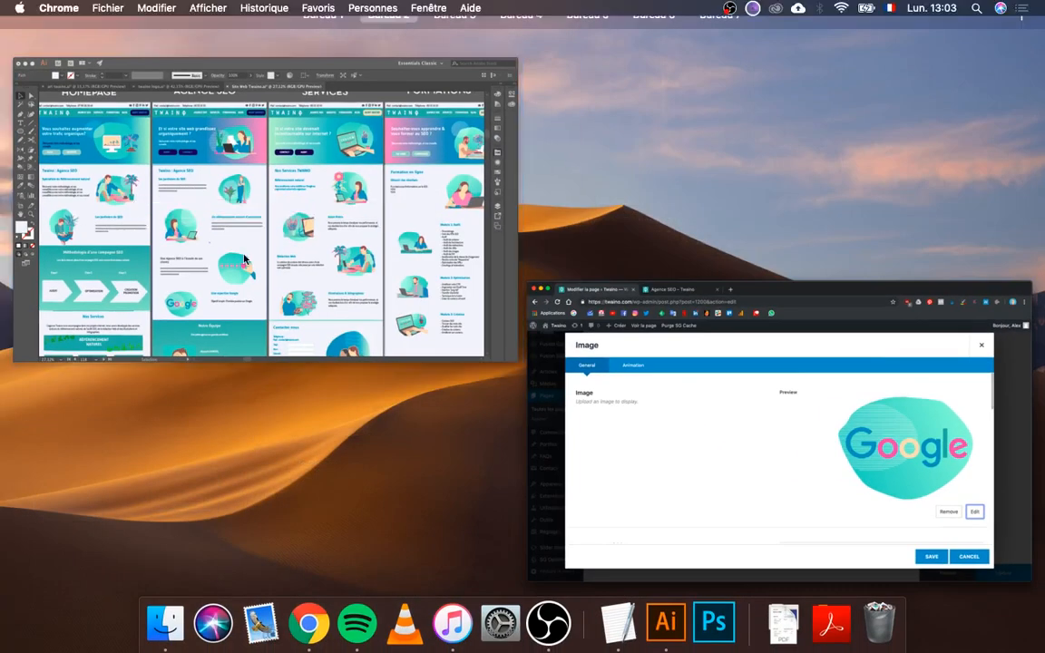
{"action": "left_click", "coordinate": [243, 260]}
{"action": "key", "text": "ctrl+Up"}
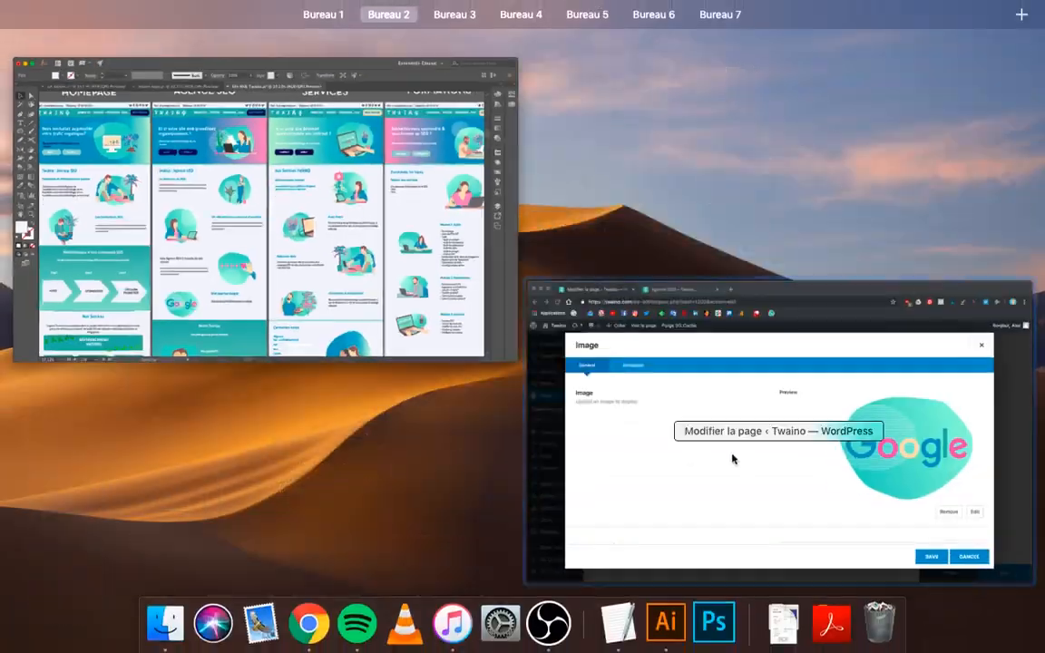
{"action": "left_click", "coordinate": [732, 457]}
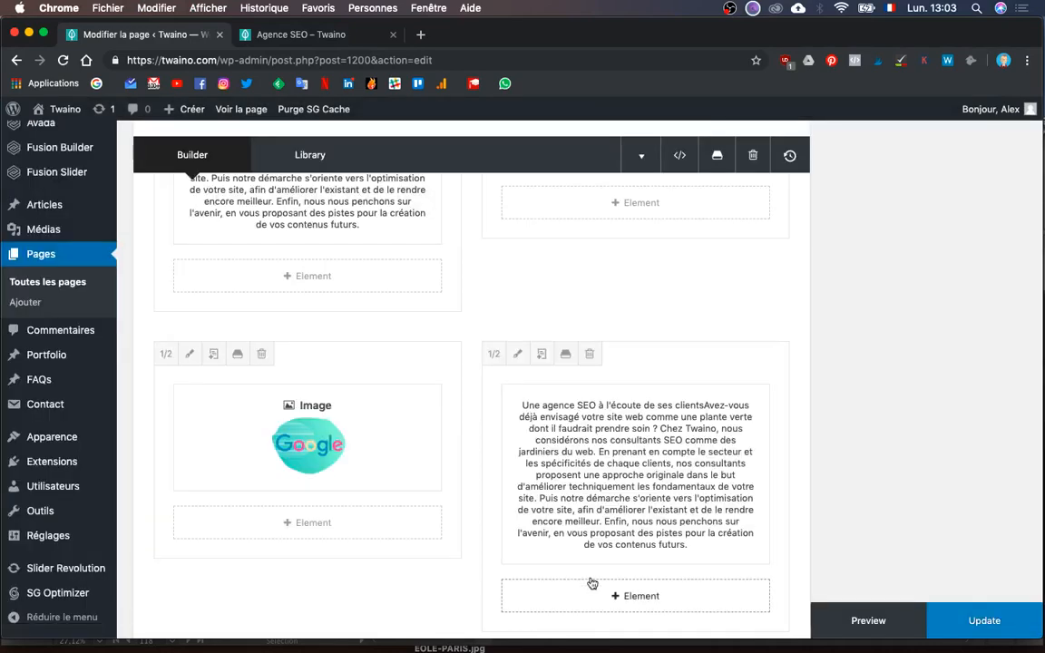
- Change the lower-right text block's heading to 'Une expertise Google' and save it
{"action": "left_click", "coordinate": [597, 475]}
{"action": "scroll", "coordinate": [686, 424], "scroll_direction": "down", "scroll_amount": 4}
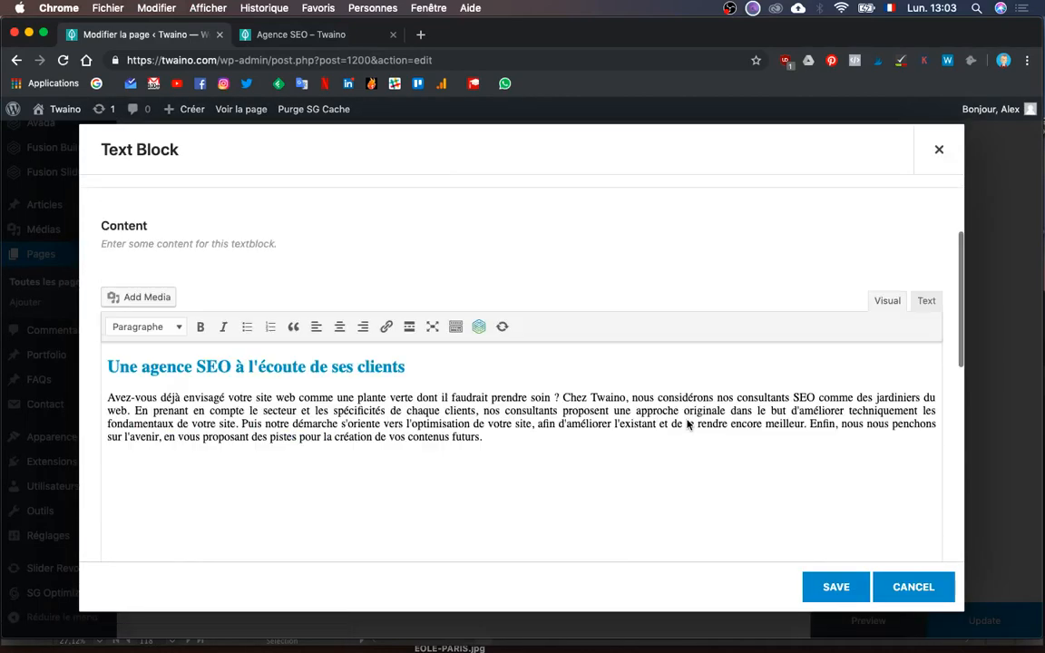
{"action": "triple_click", "coordinate": [255, 352]}
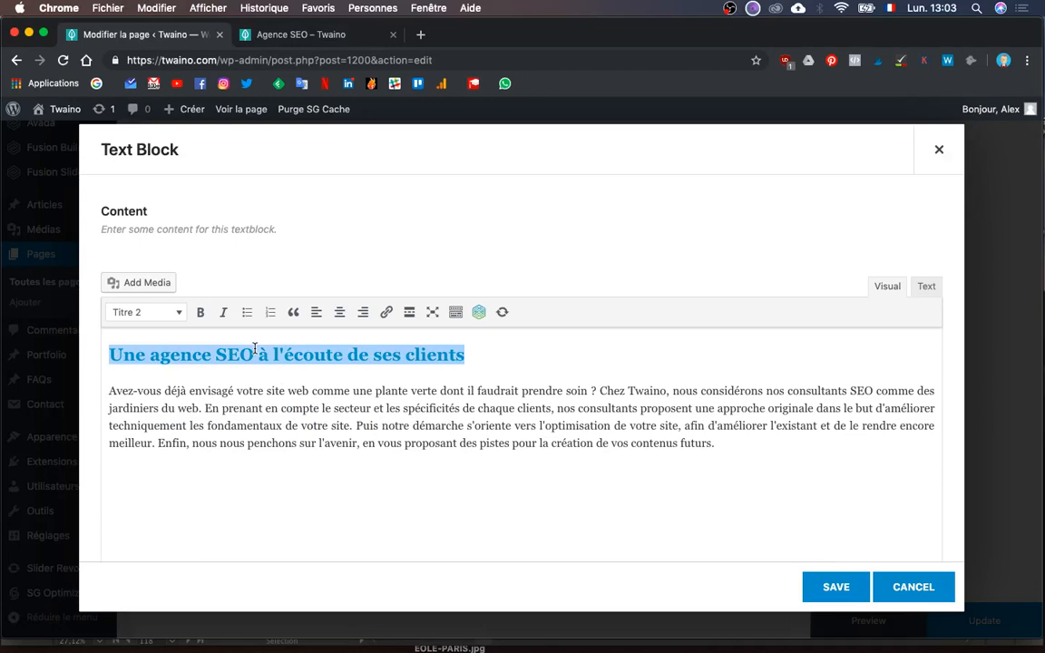
{"action": "type", "text": "Une expertise Google"}
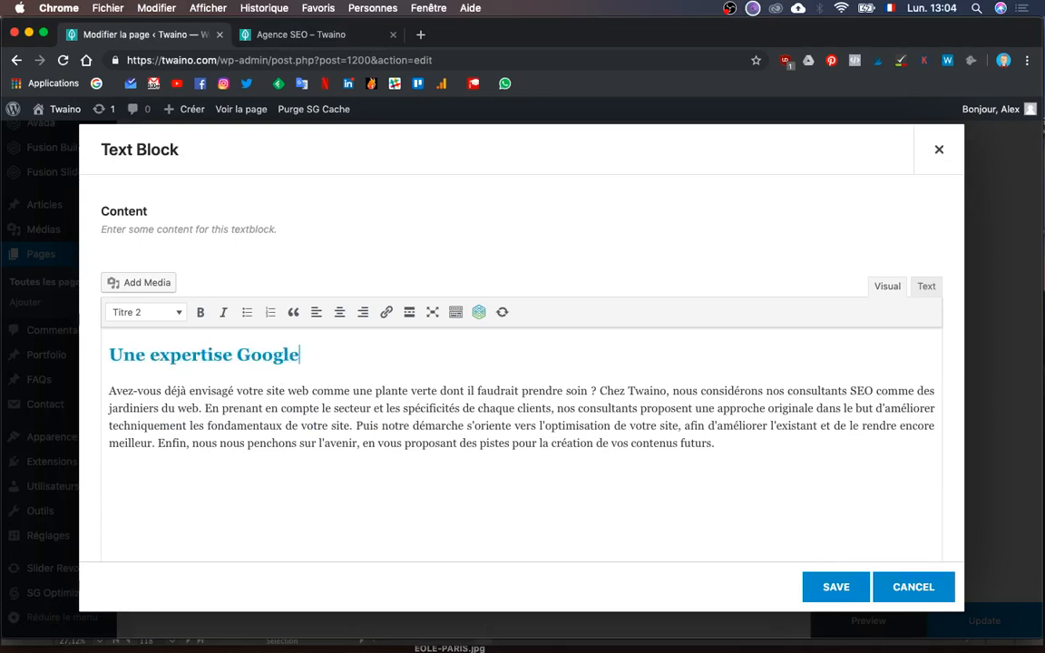
{"action": "left_click", "coordinate": [823, 585]}
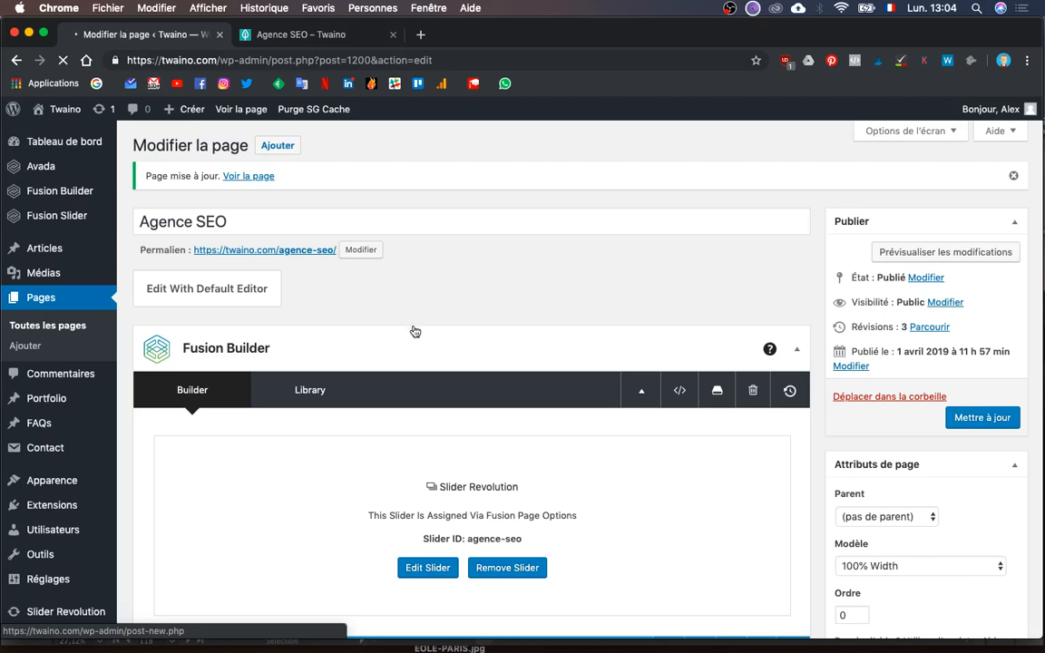
- Scroll through the Agence SEO preview to review the updated image/text rows
{"action": "scroll", "coordinate": [898, 612], "scroll_direction": "down", "scroll_amount": 3}
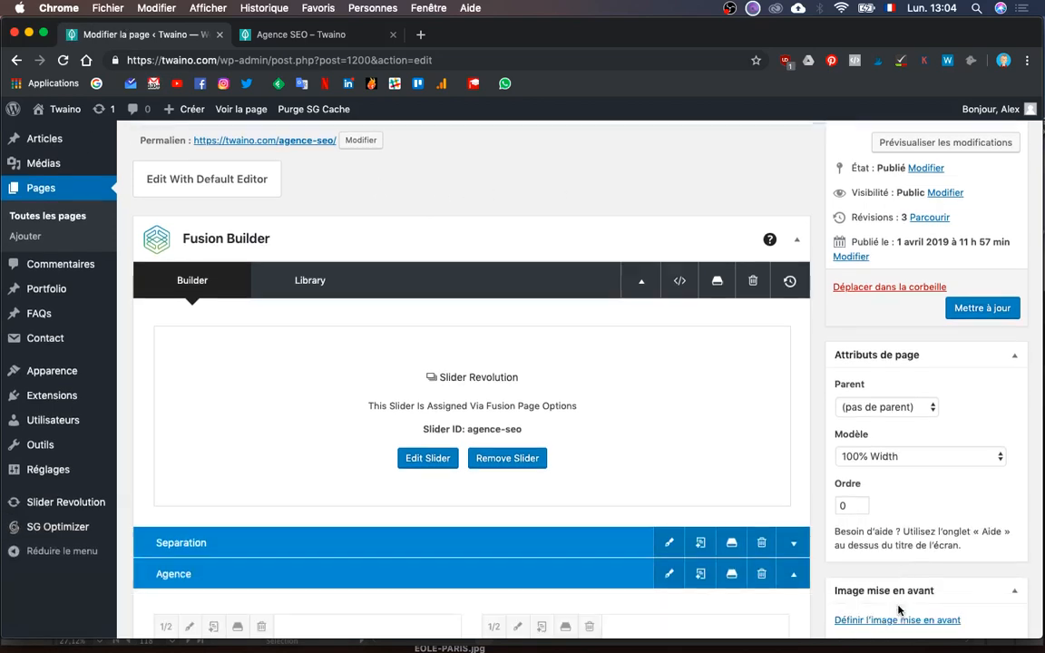
{"action": "scroll", "coordinate": [898, 612], "scroll_direction": "down", "scroll_amount": 3}
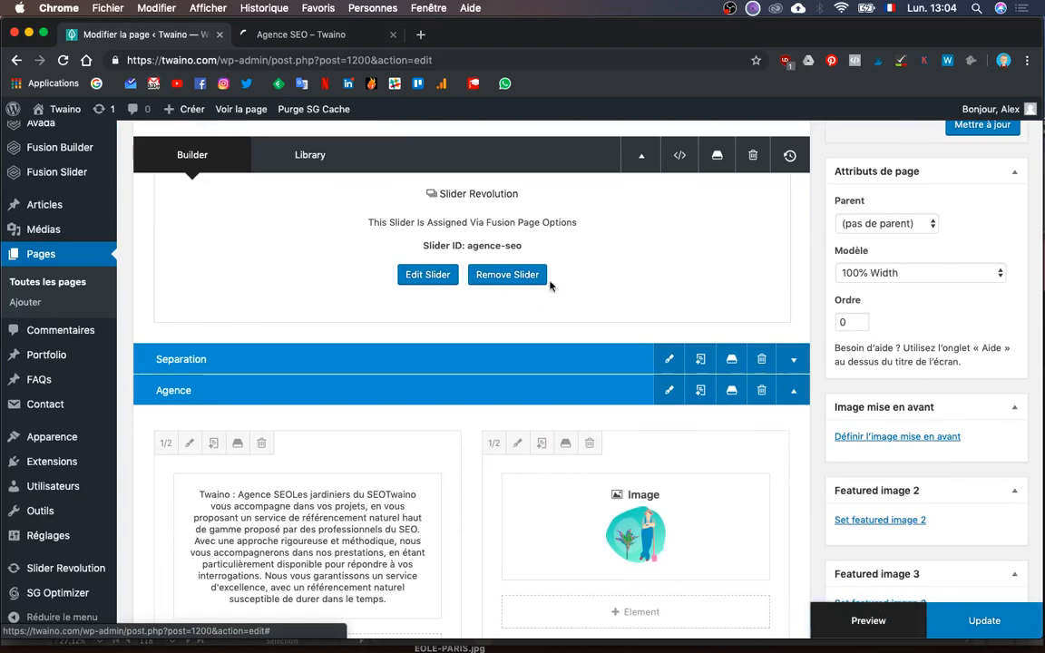
{"action": "left_click", "coordinate": [334, 41]}
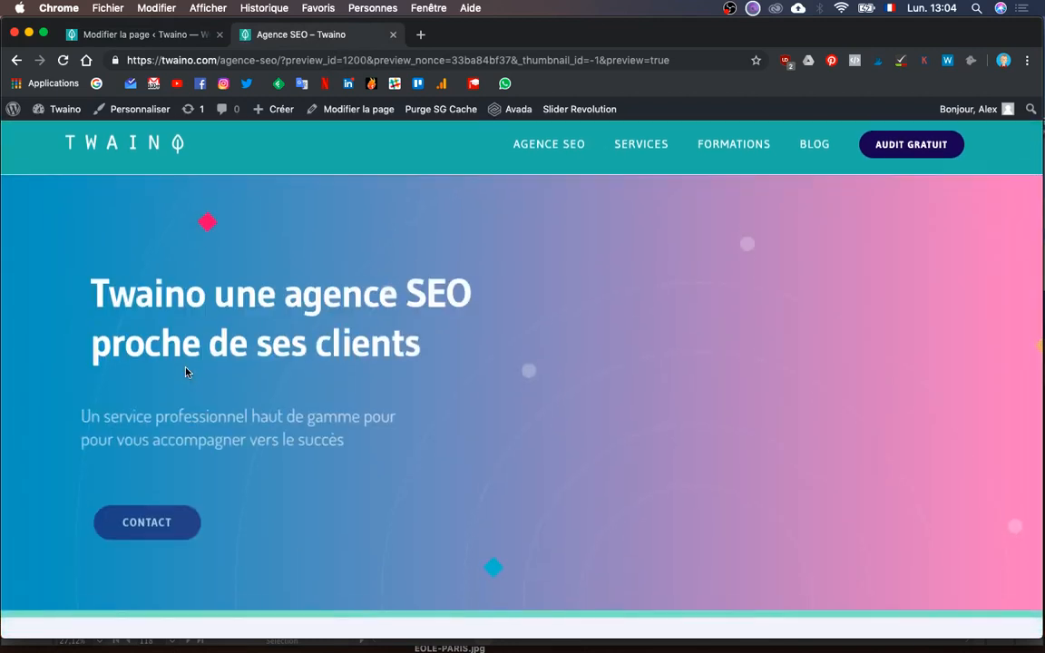
{"action": "scroll", "coordinate": [186, 372], "scroll_direction": "down", "scroll_amount": 8}
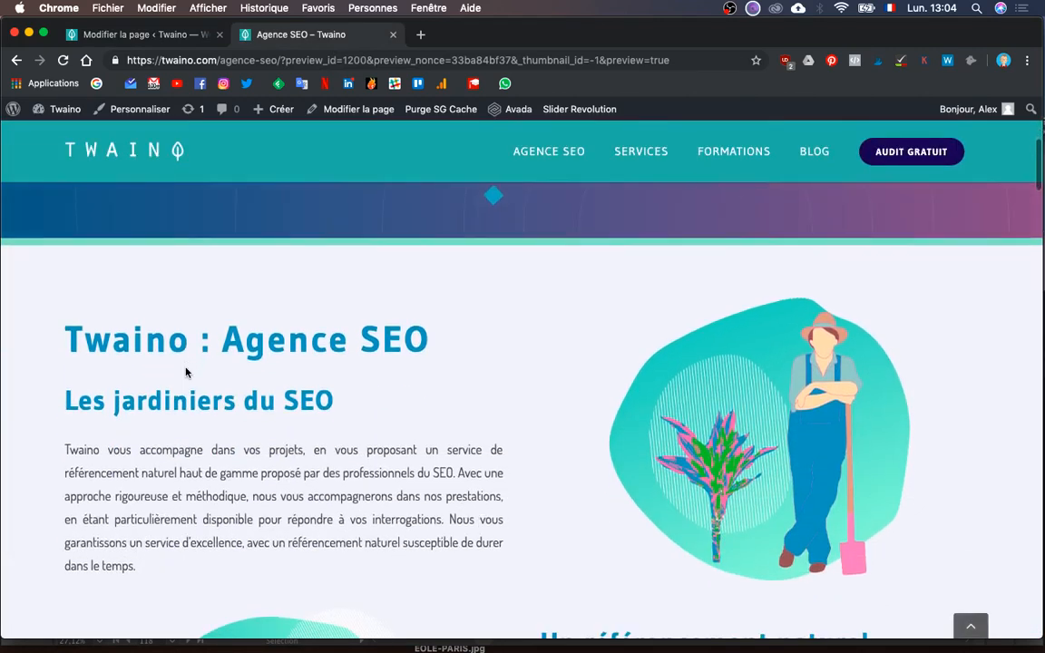
{"action": "scroll", "coordinate": [186, 372], "scroll_direction": "down", "scroll_amount": 2}
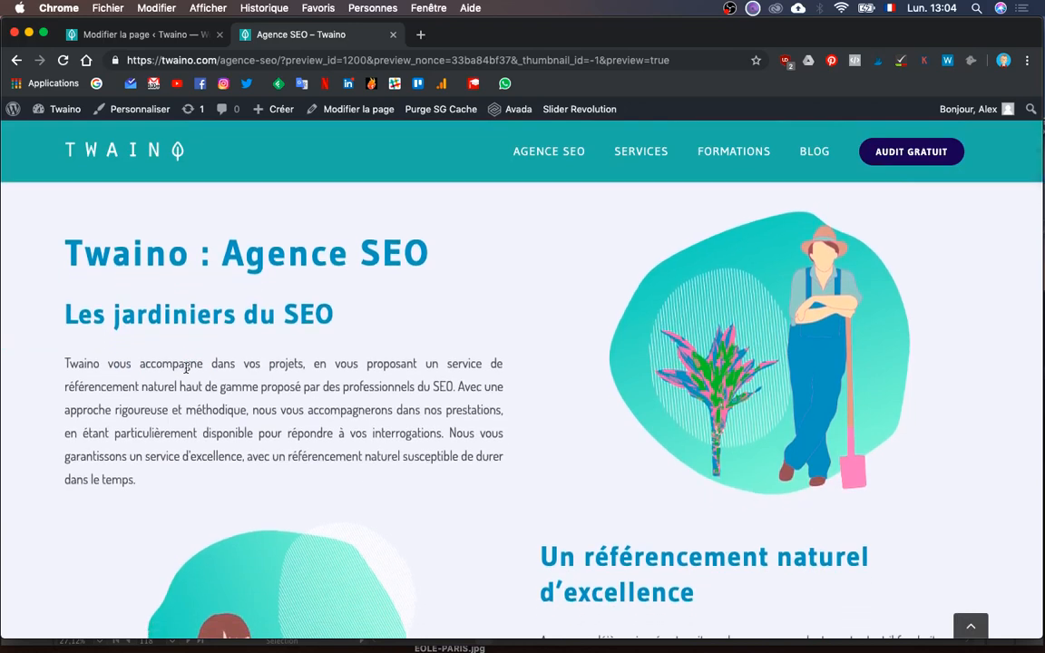
{"action": "scroll", "coordinate": [186, 368], "scroll_direction": "down", "scroll_amount": 1}
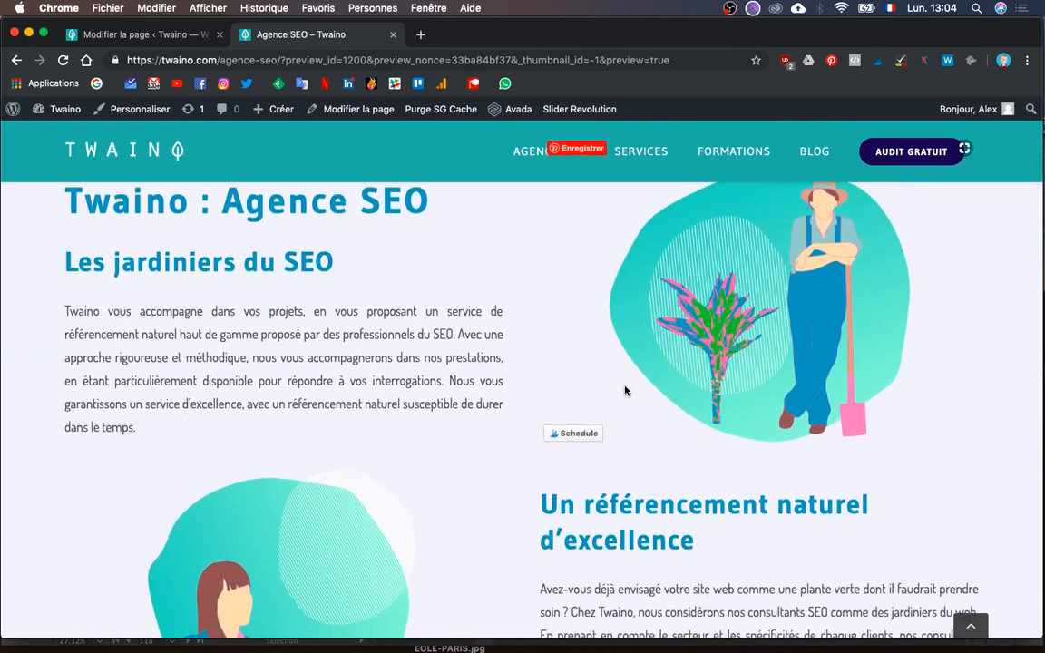
{"action": "scroll", "coordinate": [544, 408], "scroll_direction": "down", "scroll_amount": 4}
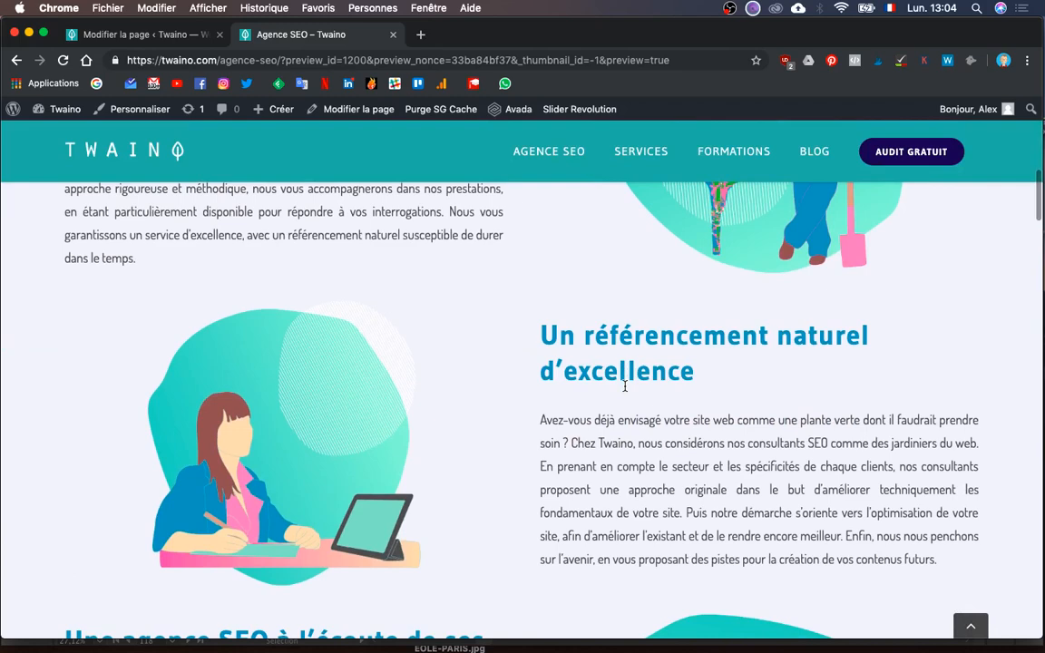
{"action": "scroll", "coordinate": [624, 387], "scroll_direction": "down", "scroll_amount": 3}
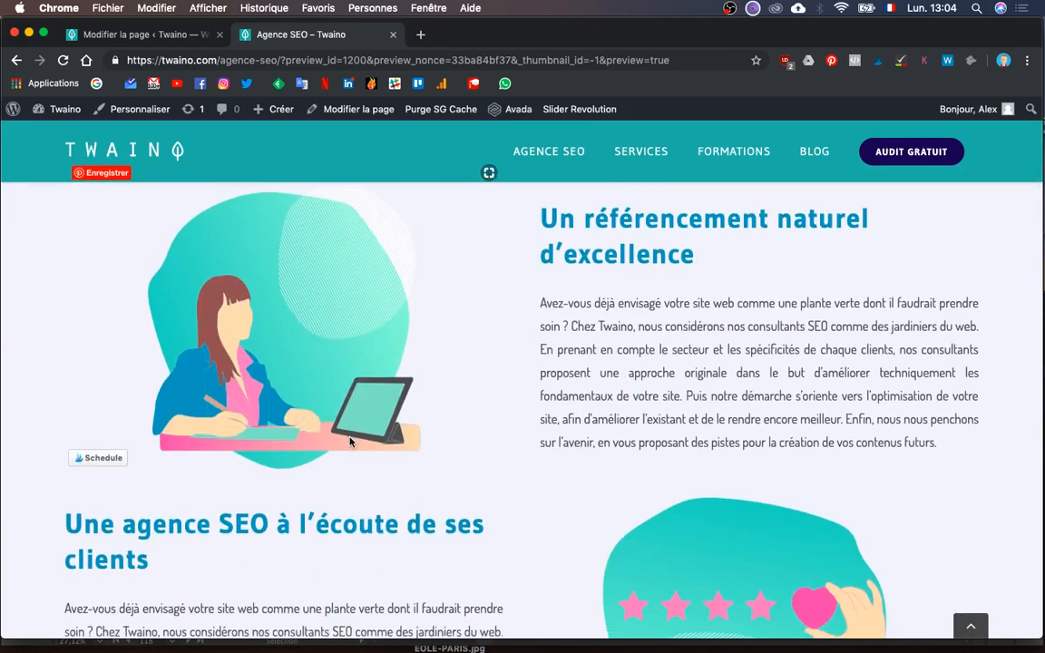
{"action": "scroll", "coordinate": [350, 442], "scroll_direction": "down", "scroll_amount": 5}
{"action": "scroll", "coordinate": [351, 442], "scroll_direction": "down", "scroll_amount": 3}
{"action": "scroll", "coordinate": [350, 441], "scroll_direction": "up", "scroll_amount": 2}
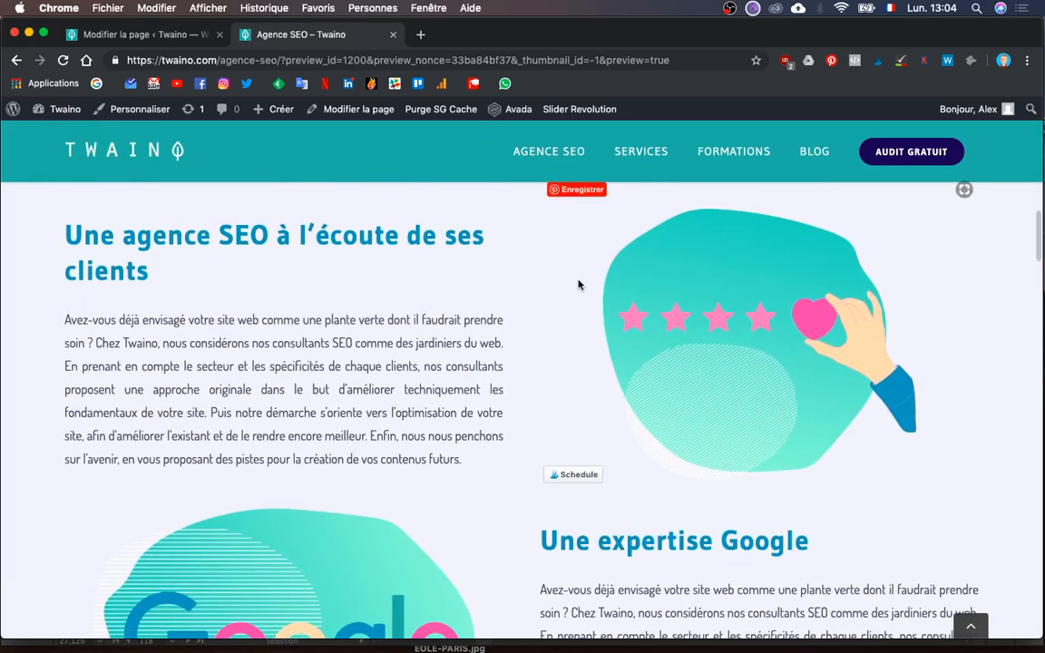
{"action": "scroll", "coordinate": [691, 366], "scroll_direction": "down", "scroll_amount": 5}
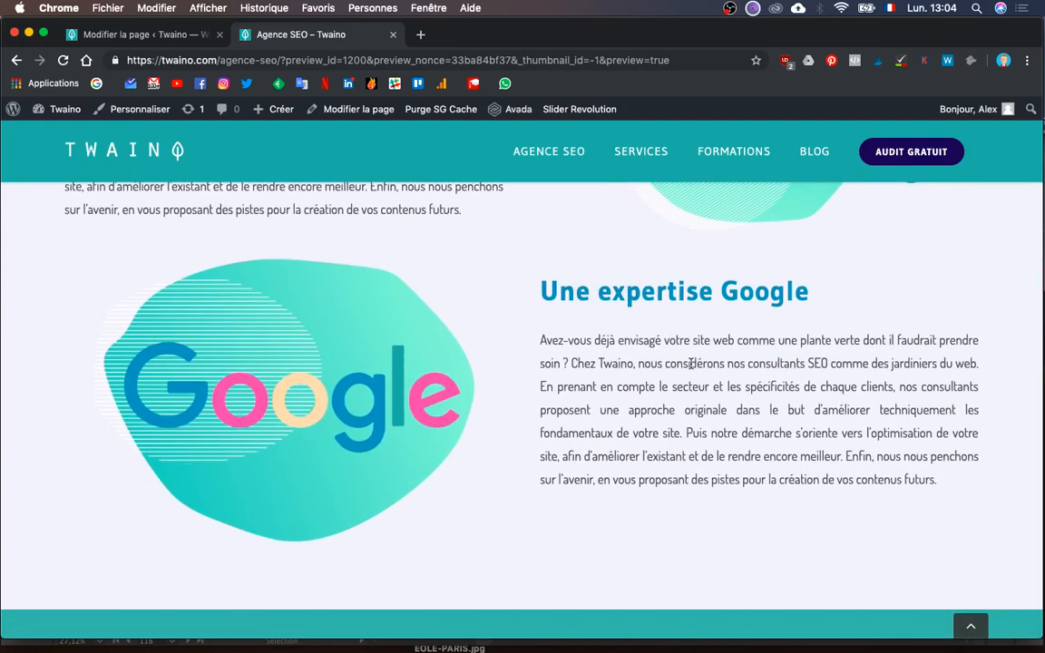
{"action": "scroll", "coordinate": [690, 364], "scroll_direction": "up", "scroll_amount": 20}
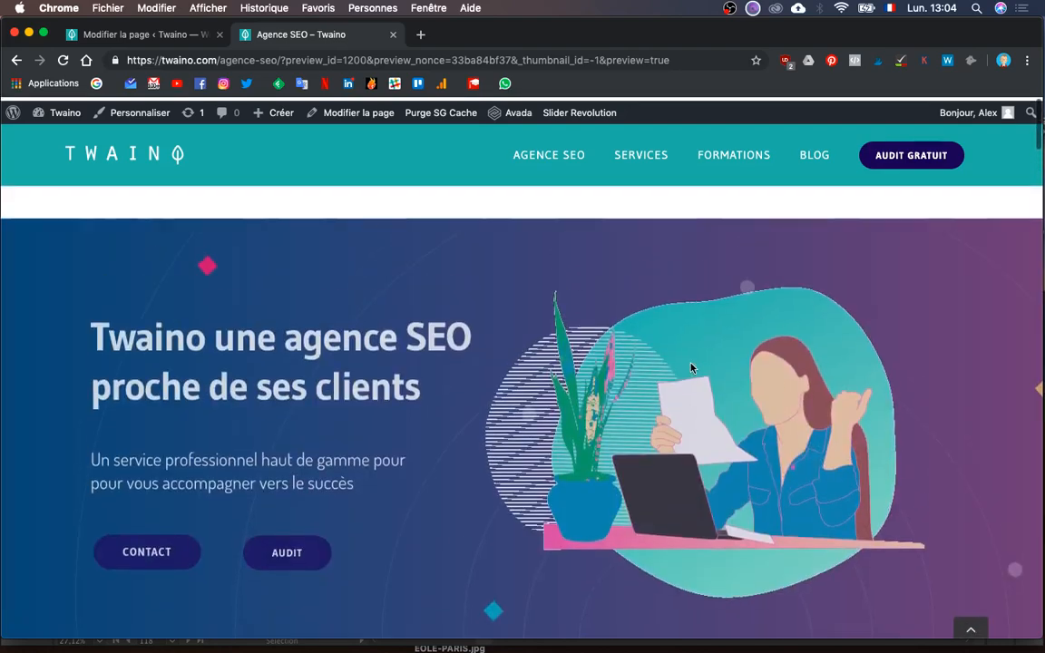
{"action": "scroll", "coordinate": [690, 366], "scroll_direction": "down", "scroll_amount": 10}
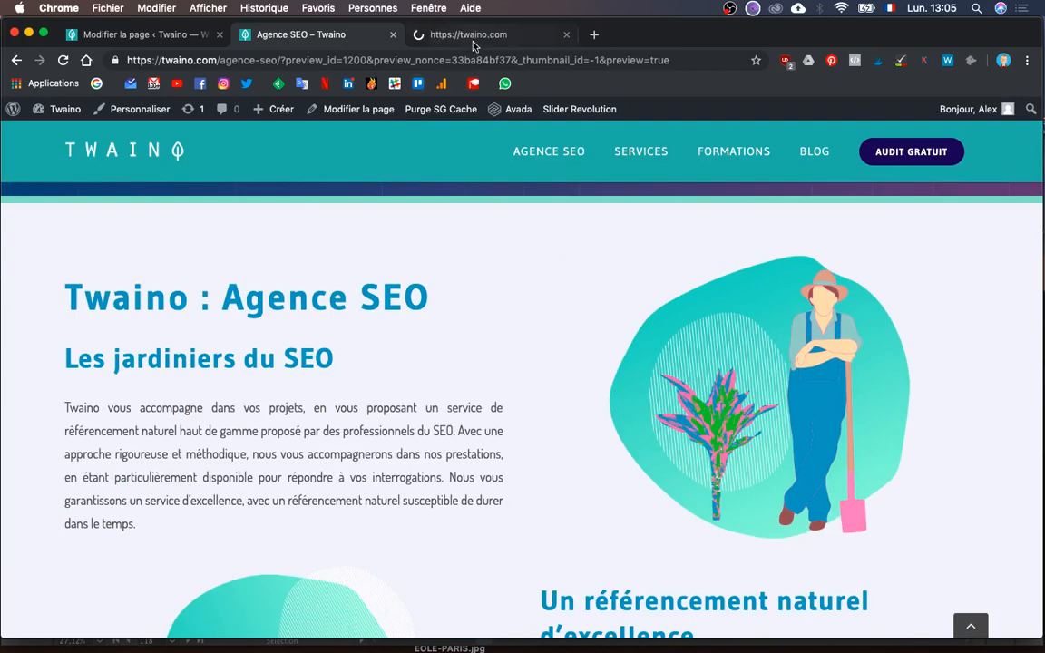
- Look through the live twaino.com homepage in its tab
{"action": "left_click", "coordinate": [425, 37]}
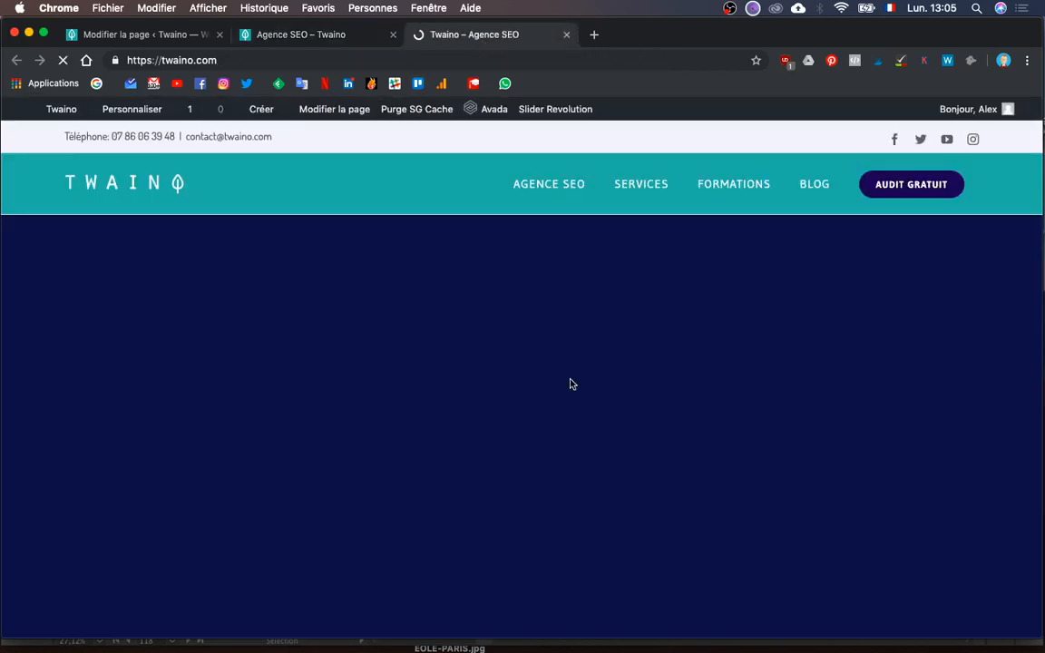
{"action": "scroll", "coordinate": [569, 384], "scroll_direction": "down", "scroll_amount": 10}
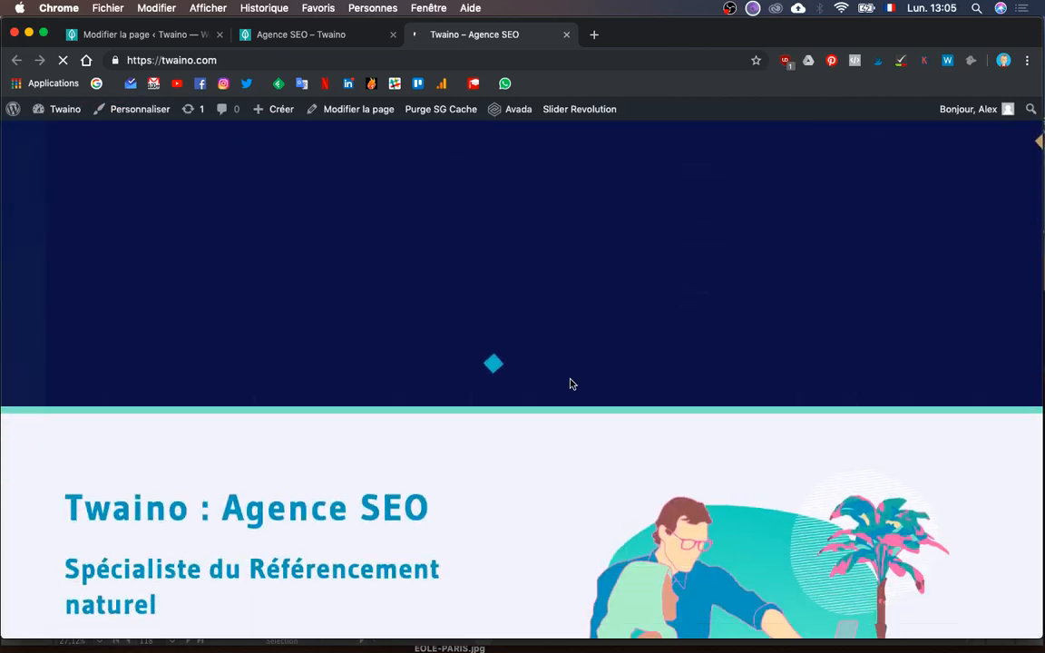
{"action": "scroll", "coordinate": [570, 384], "scroll_direction": "down", "scroll_amount": 2}
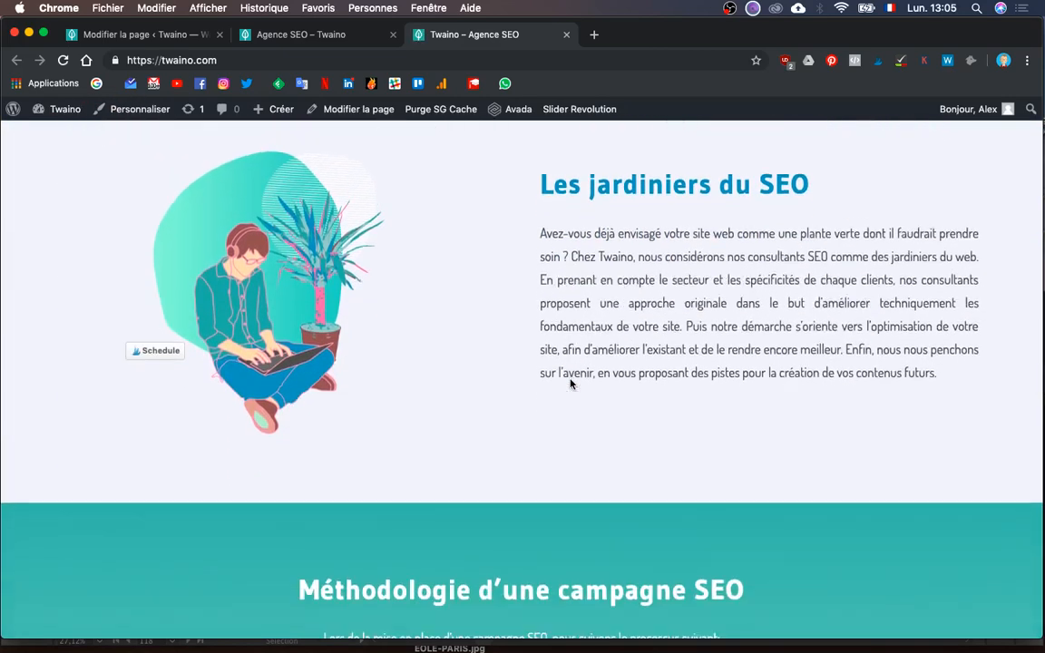
{"action": "scroll", "coordinate": [570, 385], "scroll_direction": "up", "scroll_amount": 1}
{"action": "scroll", "coordinate": [570, 384], "scroll_direction": "down", "scroll_amount": 1}
{"action": "scroll", "coordinate": [337, 286], "scroll_direction": "up", "scroll_amount": 2}
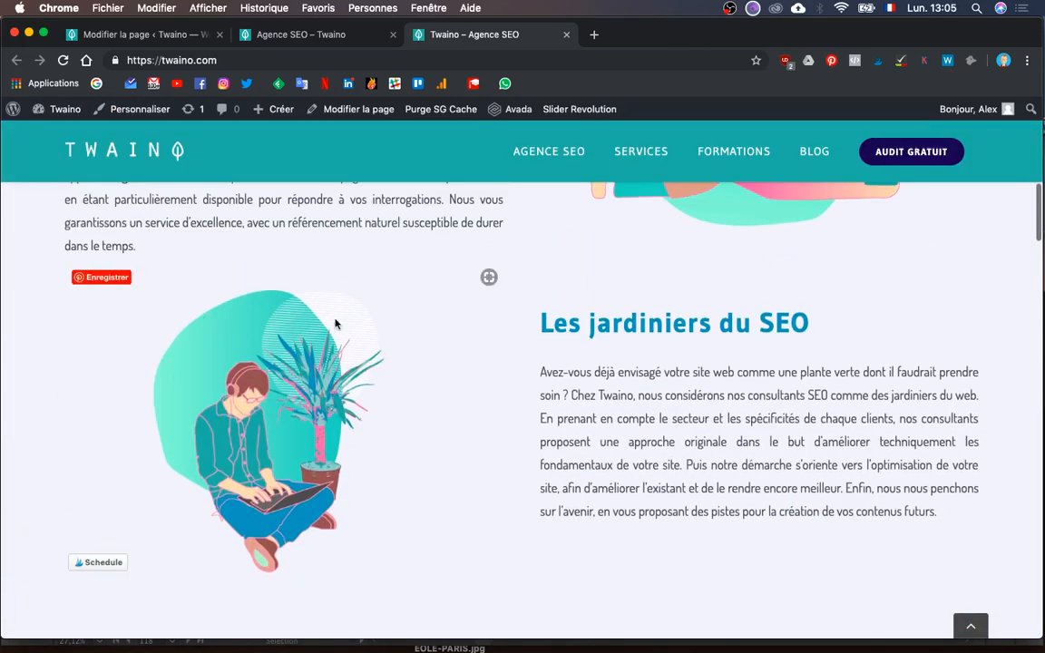
{"action": "scroll", "coordinate": [338, 309], "scroll_direction": "up", "scroll_amount": 3}
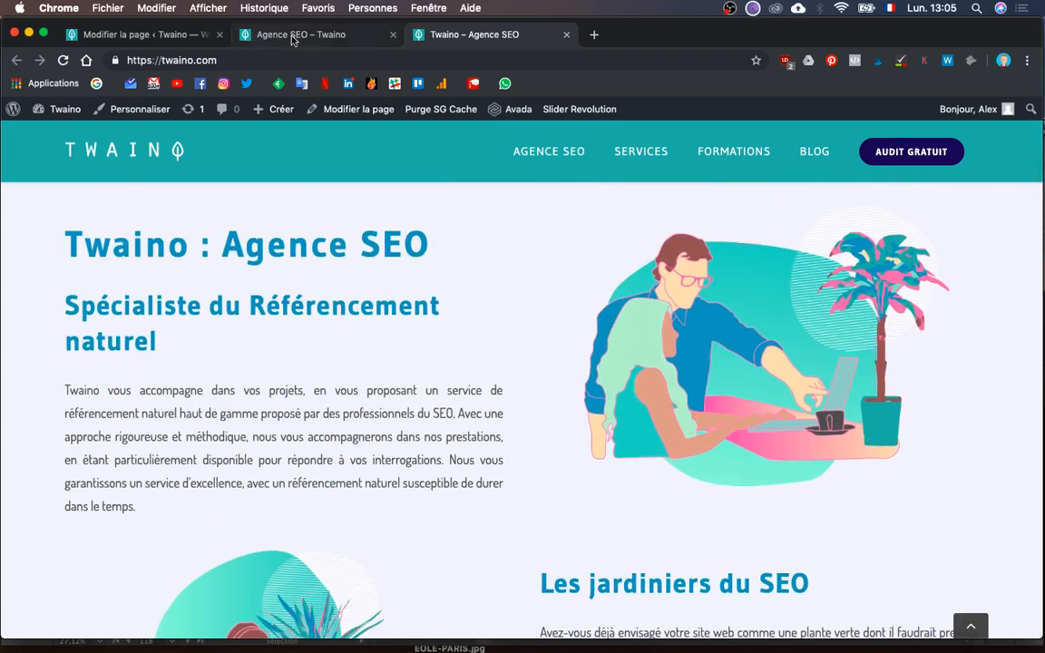
- Return to the Agence SEO preview and scroll to the 'Une expertise Google' section
{"action": "left_click", "coordinate": [292, 36]}
{"action": "scroll", "coordinate": [532, 434], "scroll_direction": "down", "scroll_amount": 5}
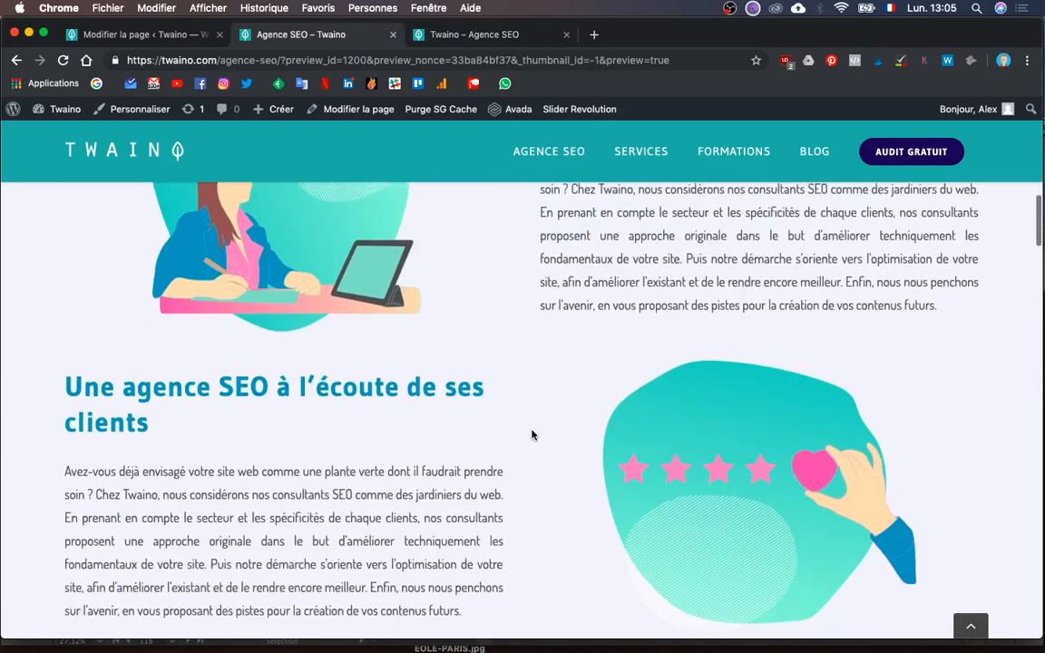
{"action": "scroll", "coordinate": [532, 433], "scroll_direction": "down", "scroll_amount": 3}
{"action": "scroll", "coordinate": [532, 433], "scroll_direction": "up", "scroll_amount": 1}
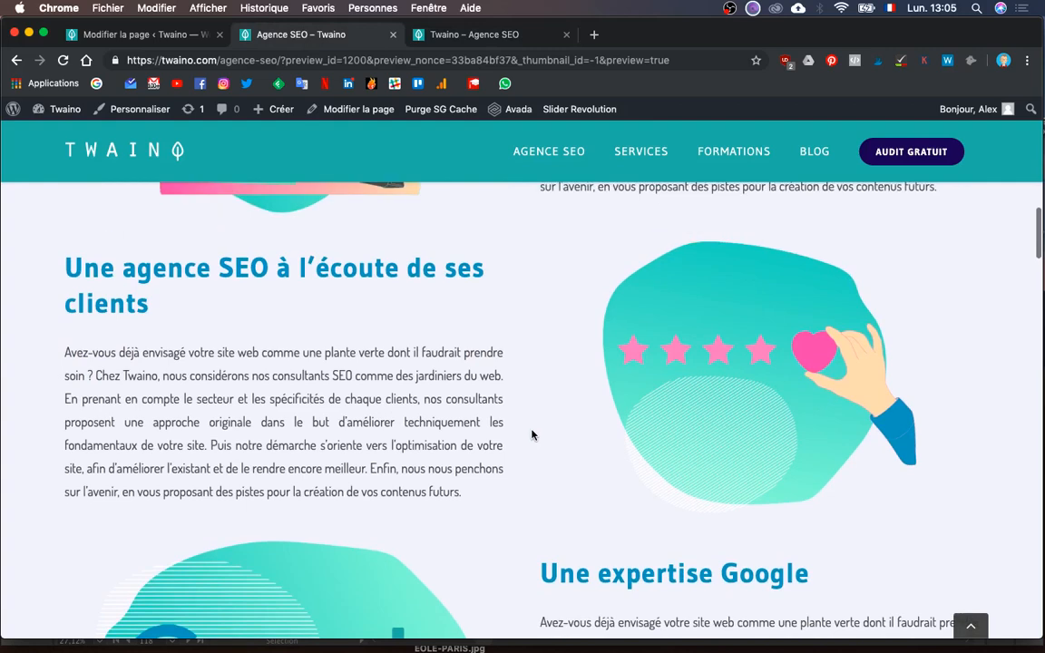
{"action": "scroll", "coordinate": [532, 434], "scroll_direction": "down", "scroll_amount": 3}
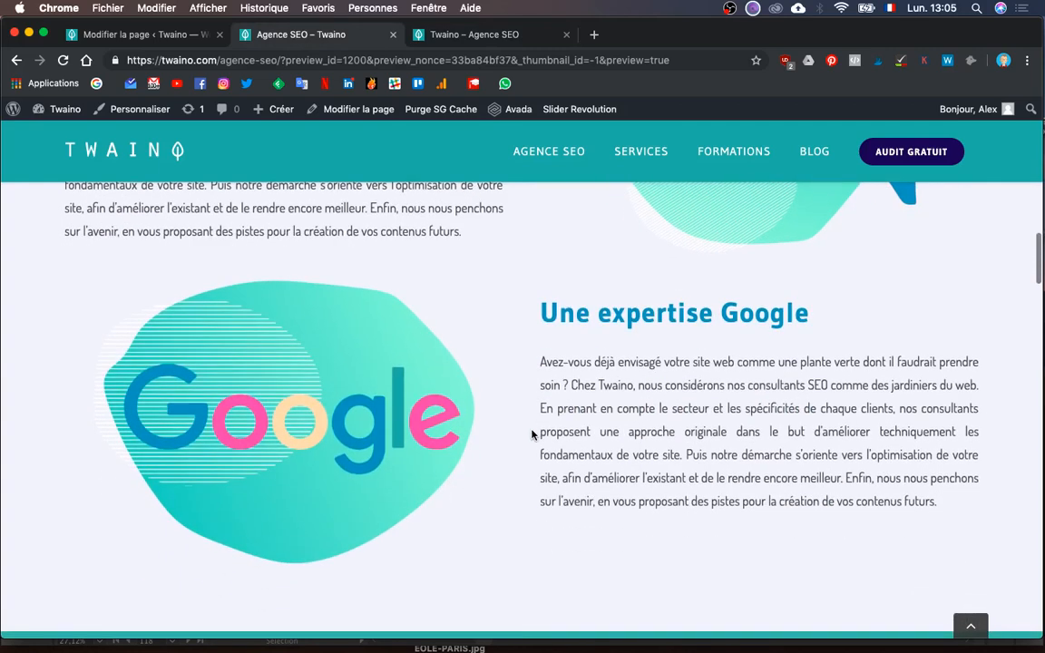
{"action": "scroll", "coordinate": [462, 389], "scroll_direction": "up", "scroll_amount": 2}
{"action": "scroll", "coordinate": [461, 390], "scroll_direction": "down", "scroll_amount": 2}
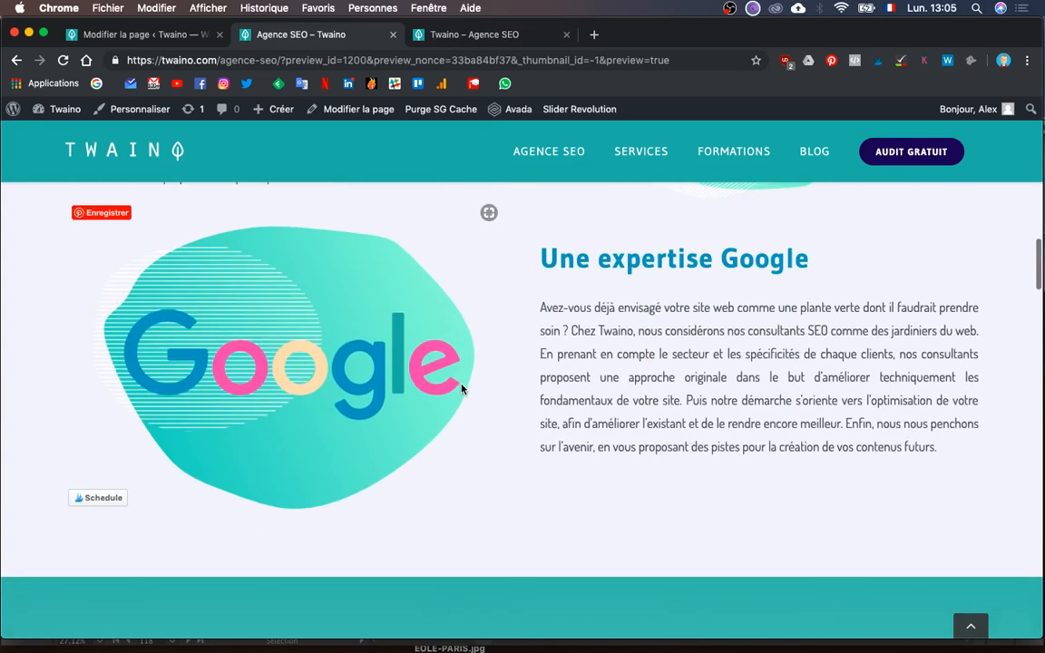
{"action": "scroll", "coordinate": [462, 389], "scroll_direction": "down", "scroll_amount": 1}
{"action": "scroll", "coordinate": [461, 389], "scroll_direction": "up", "scroll_amount": 1}
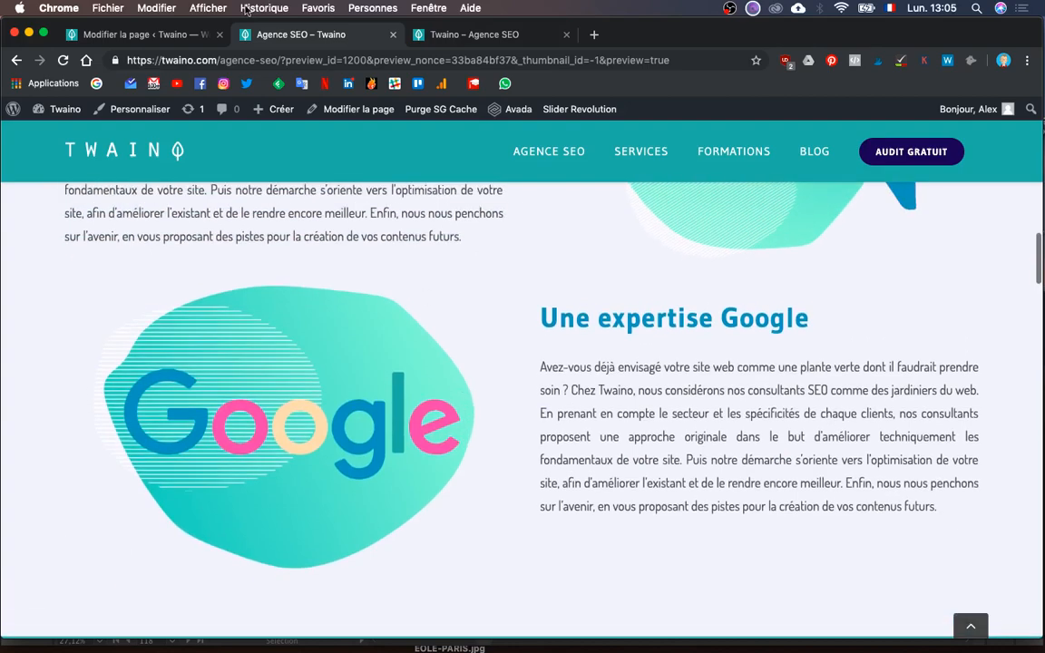
- Re-insert Expertise-Google in the Google row's Image element at Avada Grid 400 (400 × 265) and save
{"action": "left_click", "coordinate": [172, 38]}
{"action": "scroll", "coordinate": [627, 434], "scroll_direction": "down", "scroll_amount": 10}
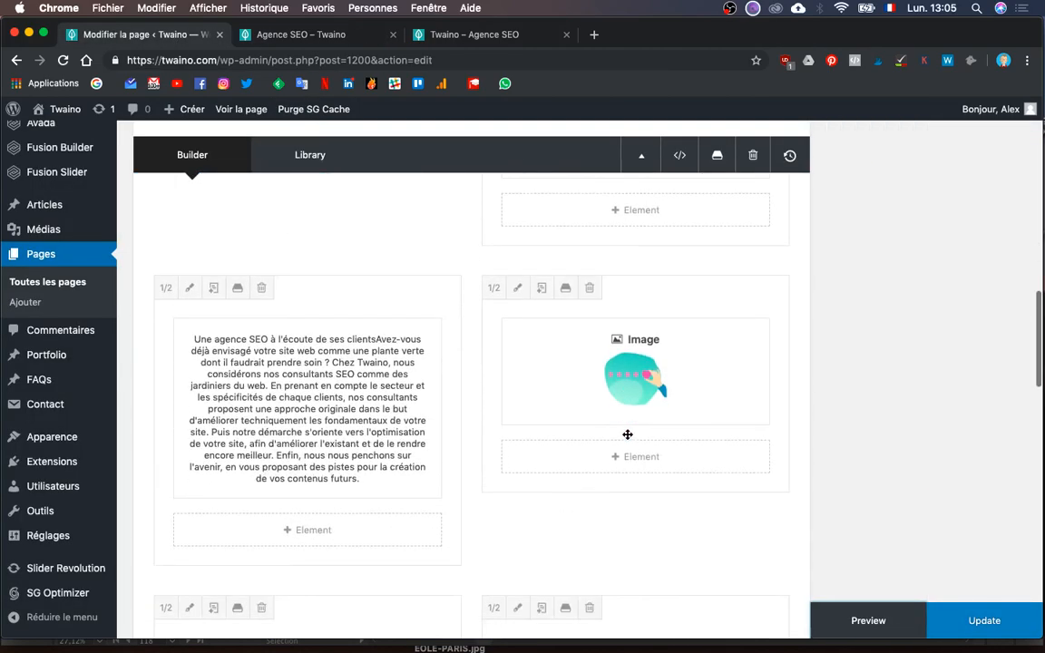
{"action": "scroll", "coordinate": [627, 434], "scroll_direction": "down", "scroll_amount": 5}
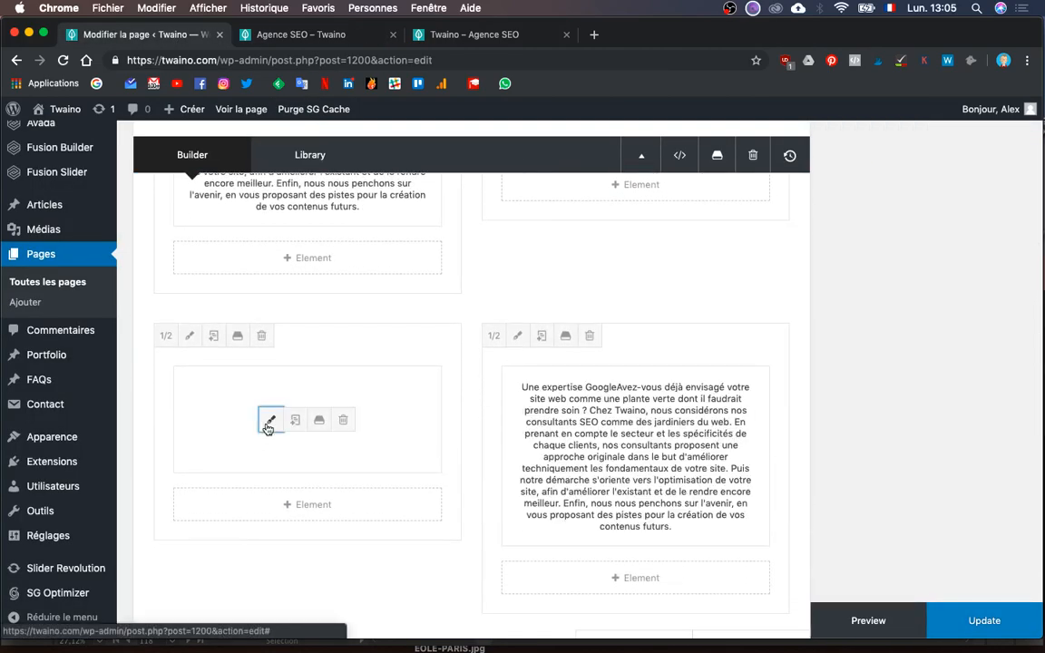
{"action": "left_click", "coordinate": [269, 423]}
{"action": "scroll", "coordinate": [898, 416], "scroll_direction": "down", "scroll_amount": 2}
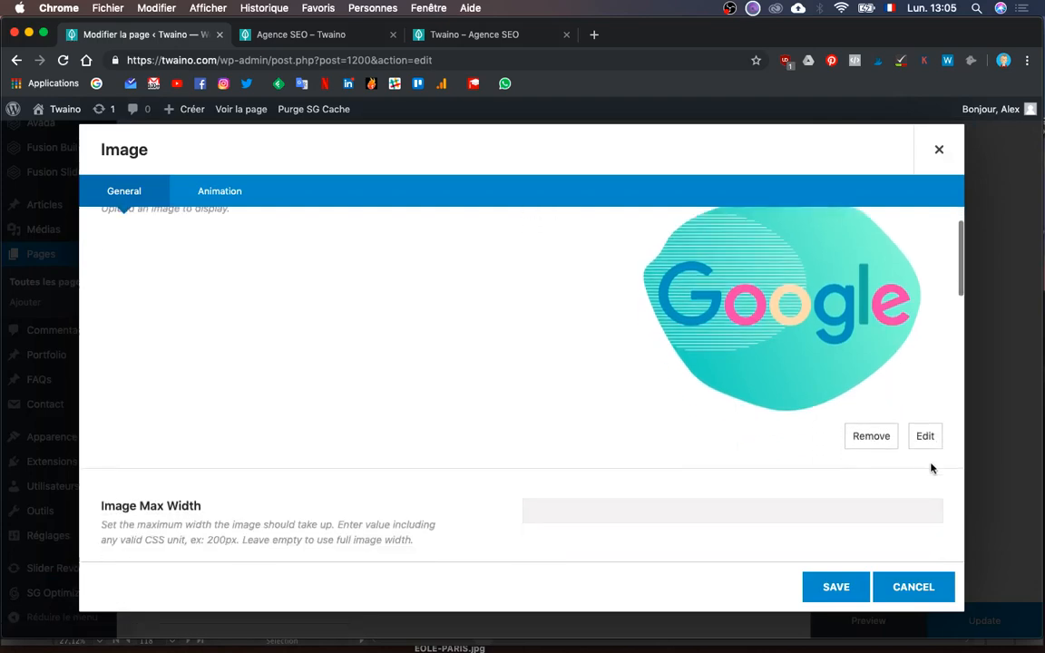
{"action": "left_click", "coordinate": [924, 437]}
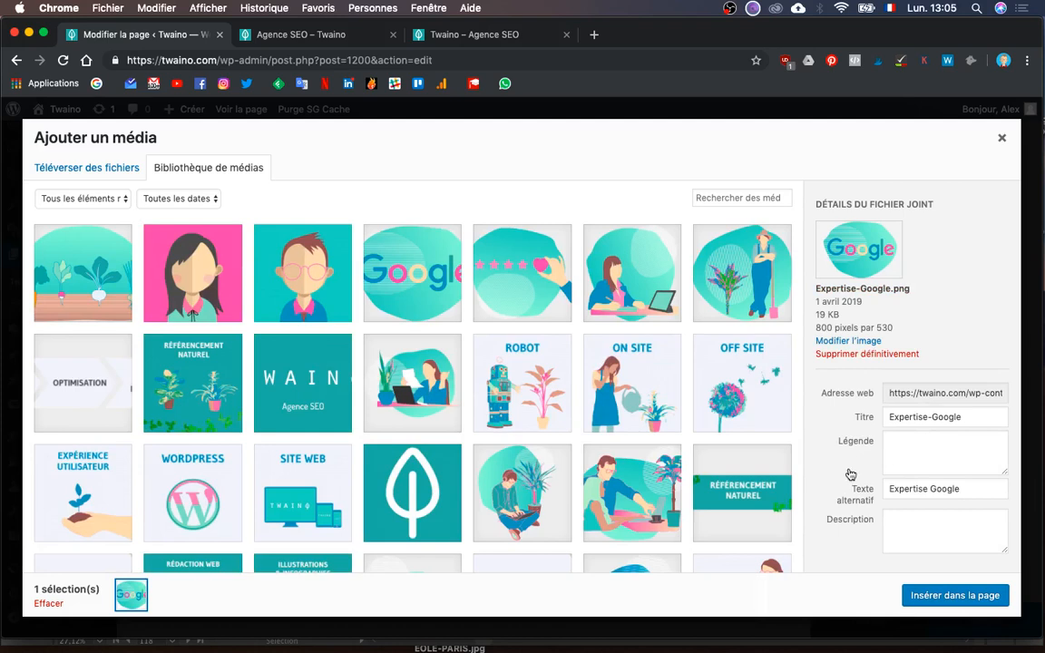
{"action": "left_click", "coordinate": [436, 300]}
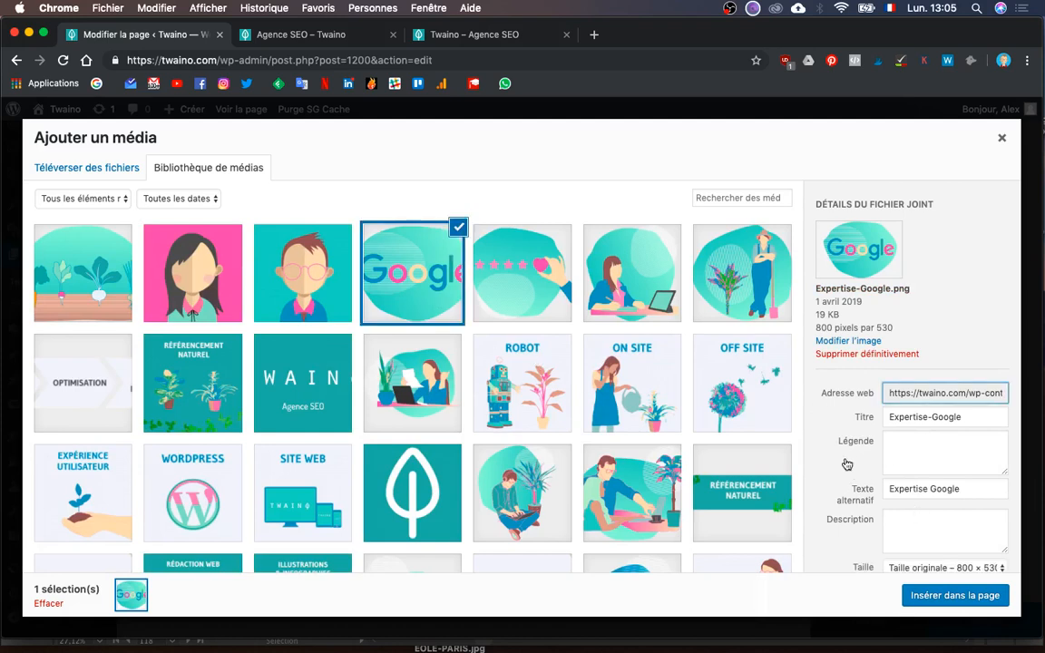
{"action": "scroll", "coordinate": [819, 434], "scroll_direction": "down", "scroll_amount": 1}
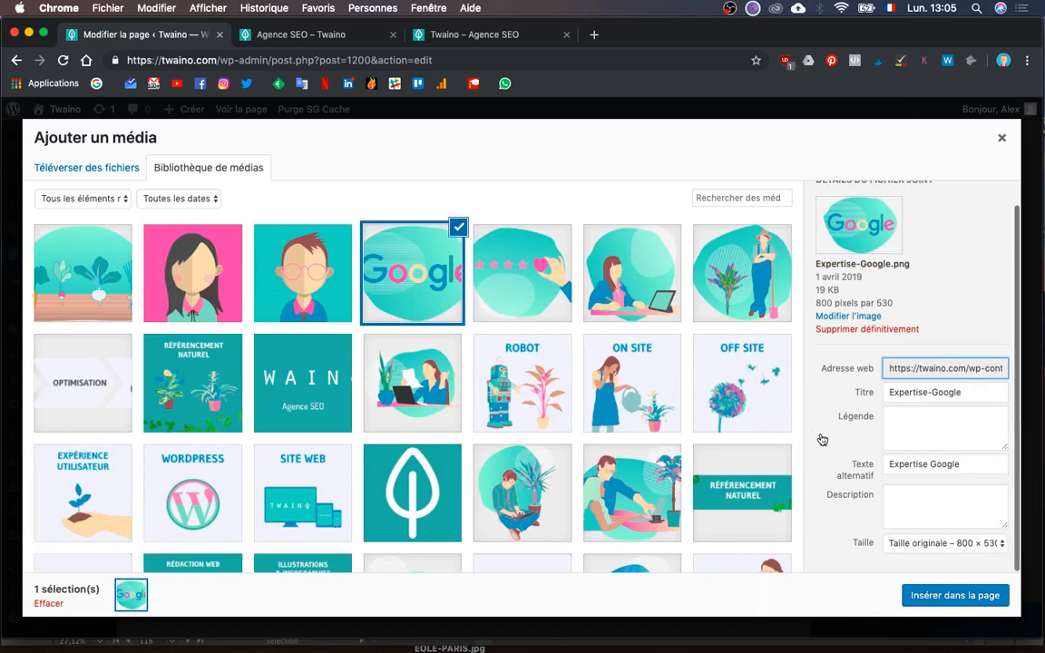
{"action": "left_click", "coordinate": [943, 544]}
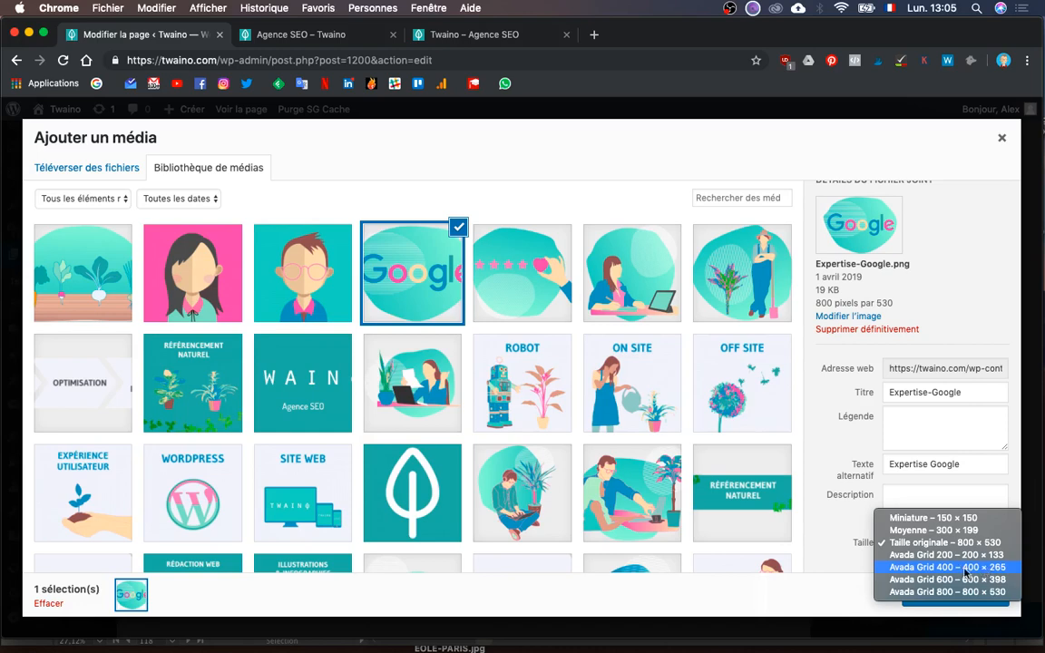
{"action": "left_click", "coordinate": [955, 570]}
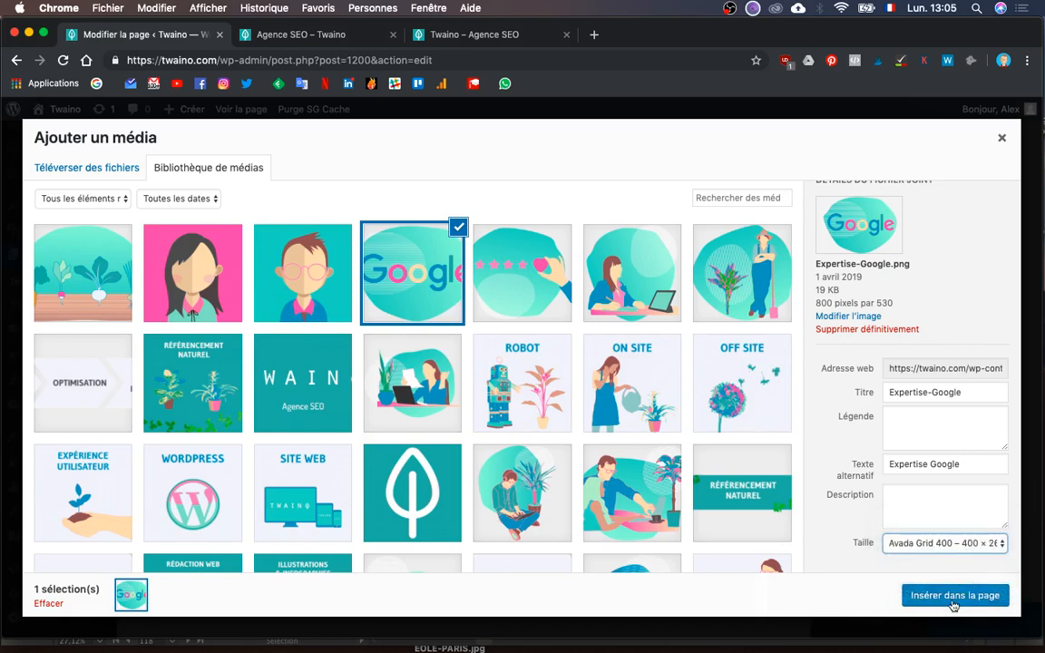
{"action": "left_click", "coordinate": [953, 599]}
{"action": "left_click", "coordinate": [833, 586]}
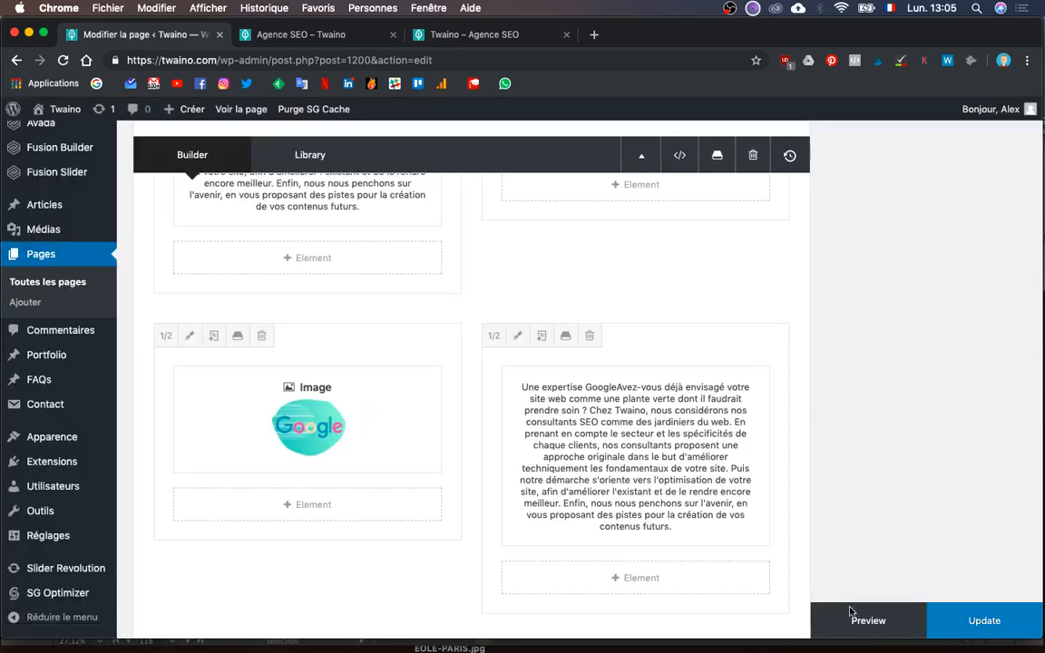
- Refresh the preview, check the smaller Google illustration, and return to the page editor
{"action": "left_click", "coordinate": [867, 622]}
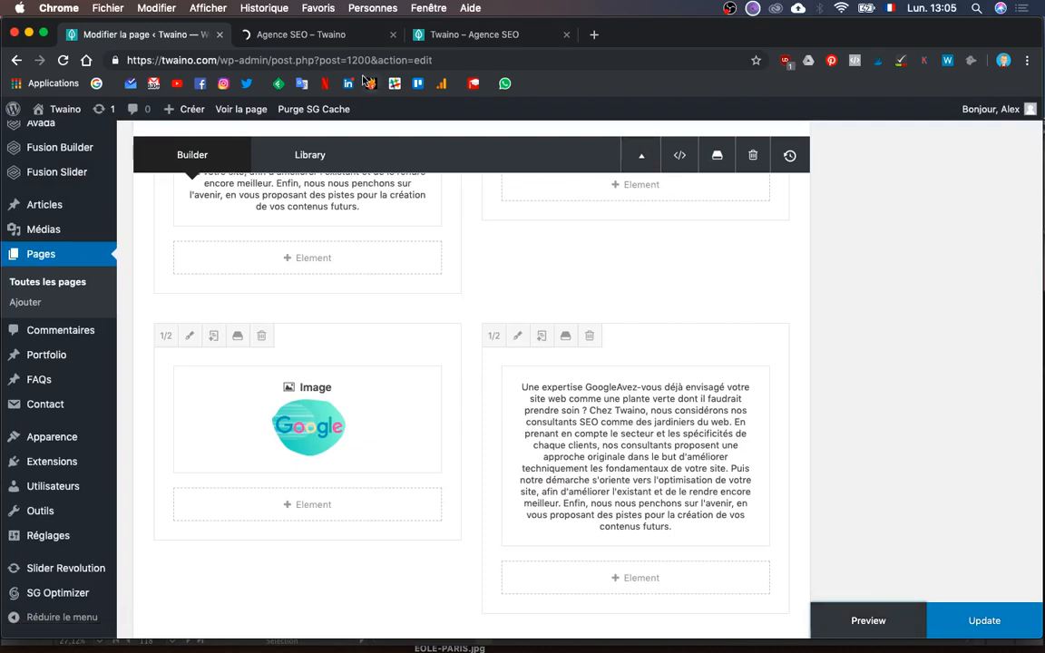
{"action": "left_click", "coordinate": [324, 35]}
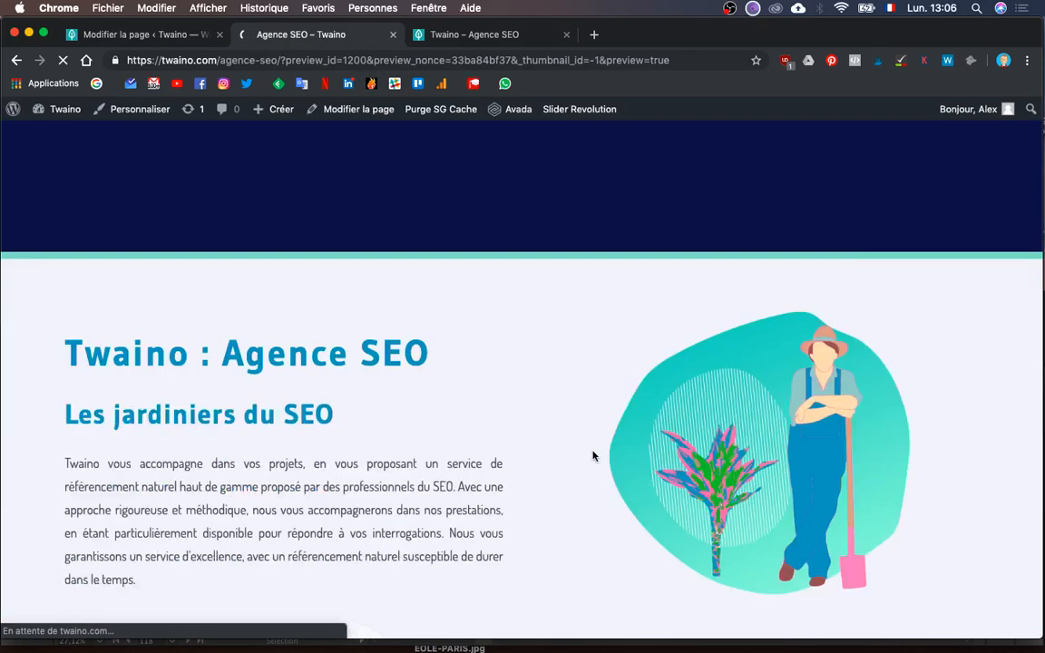
{"action": "scroll", "coordinate": [592, 455], "scroll_direction": "down", "scroll_amount": 5}
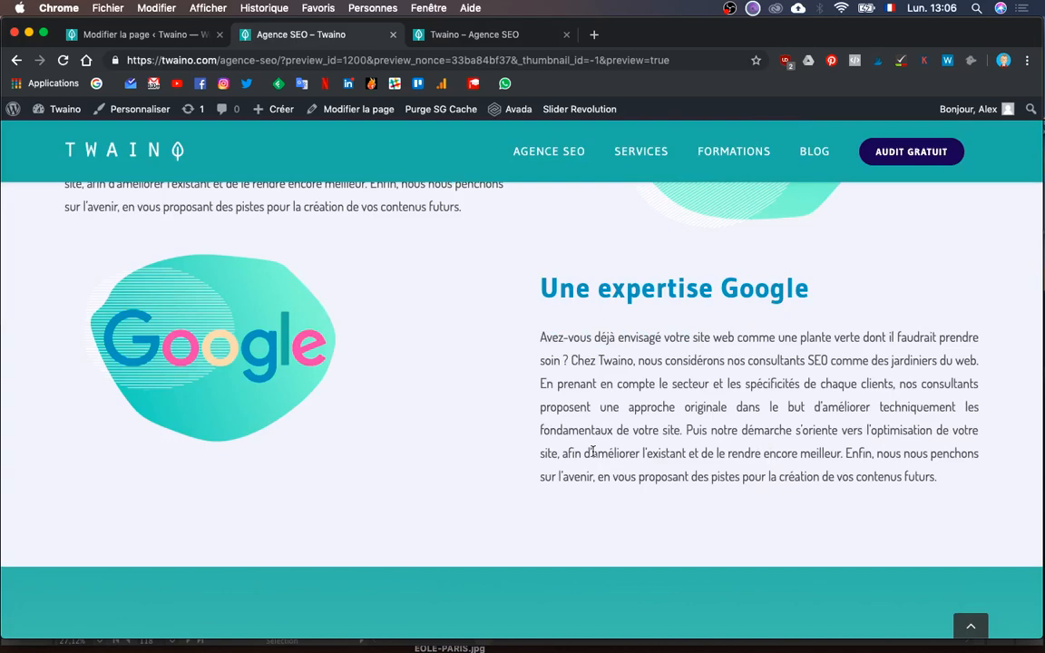
{"action": "scroll", "coordinate": [592, 452], "scroll_direction": "down", "scroll_amount": 1}
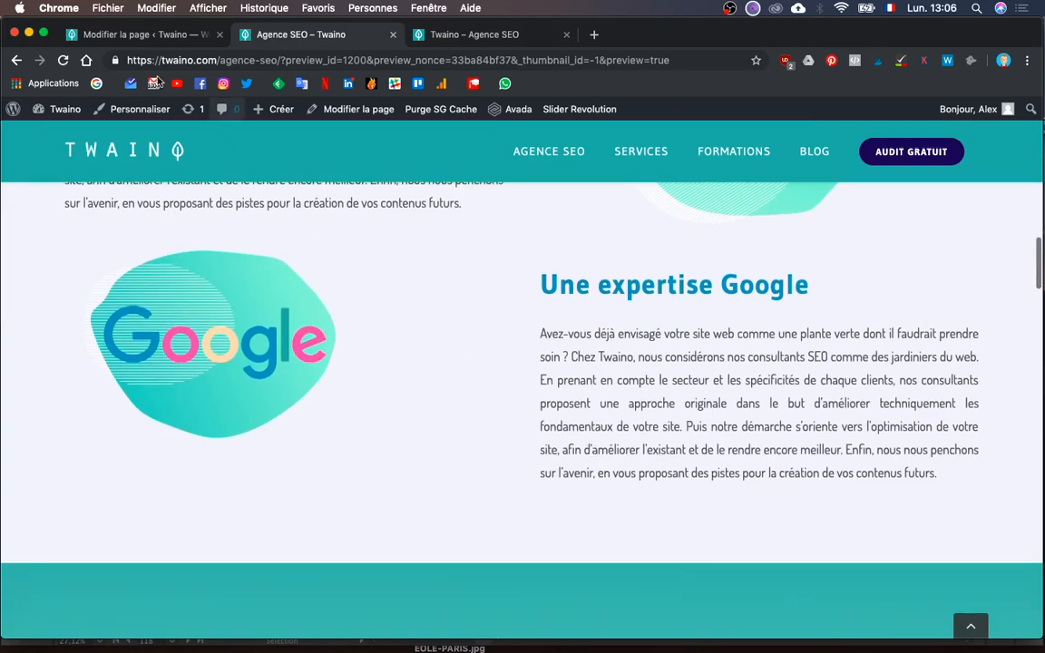
{"action": "left_click", "coordinate": [144, 33]}
- Set the Google illustration's alignment to Center and save it
{"action": "mouse_move", "coordinate": [324, 450]}
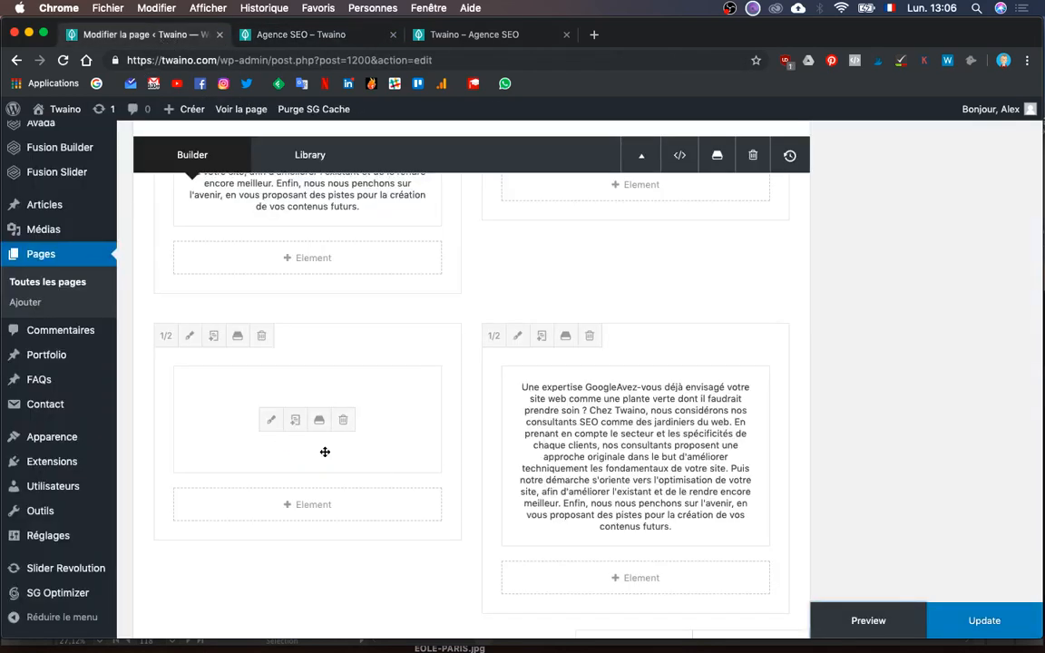
{"action": "left_click", "coordinate": [272, 421]}
{"action": "scroll", "coordinate": [303, 422], "scroll_direction": "down", "scroll_amount": 5}
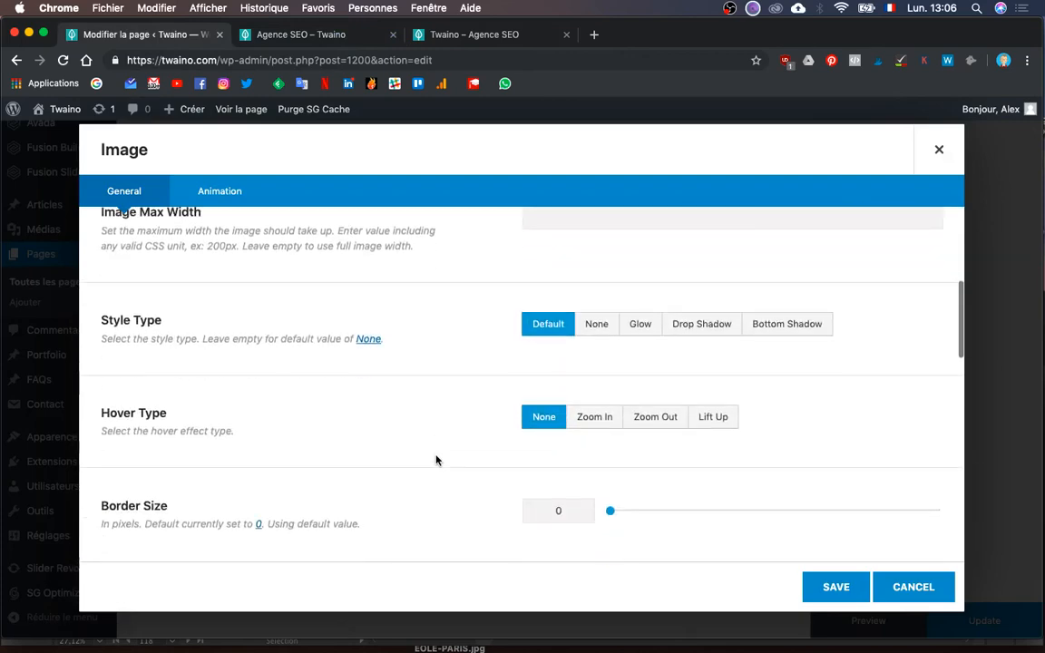
{"action": "scroll", "coordinate": [436, 460], "scroll_direction": "down", "scroll_amount": 5}
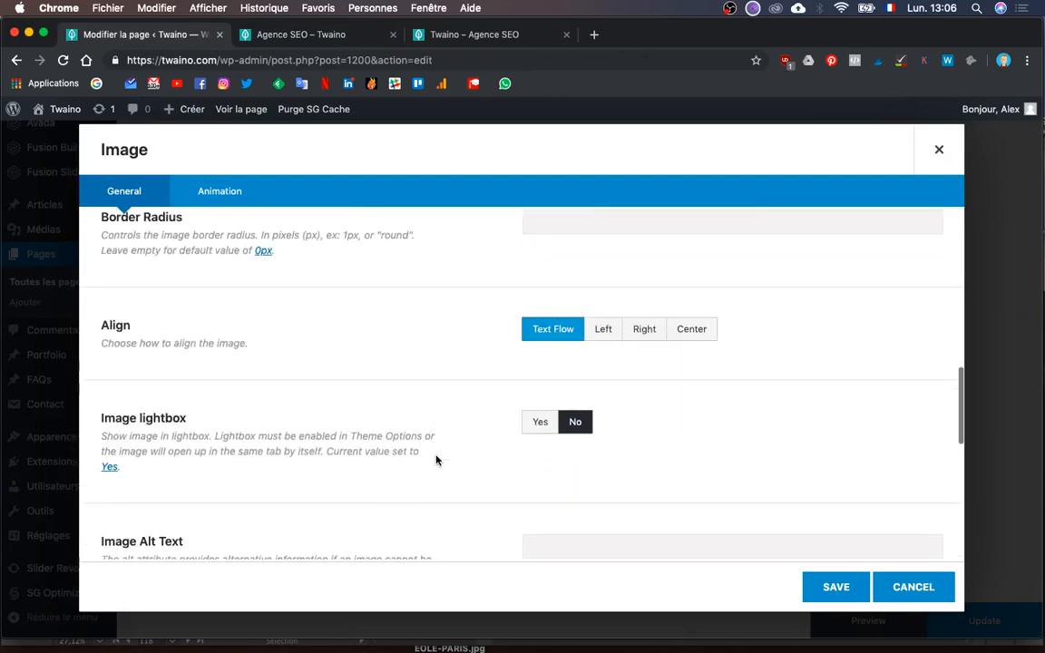
{"action": "left_click", "coordinate": [700, 326]}
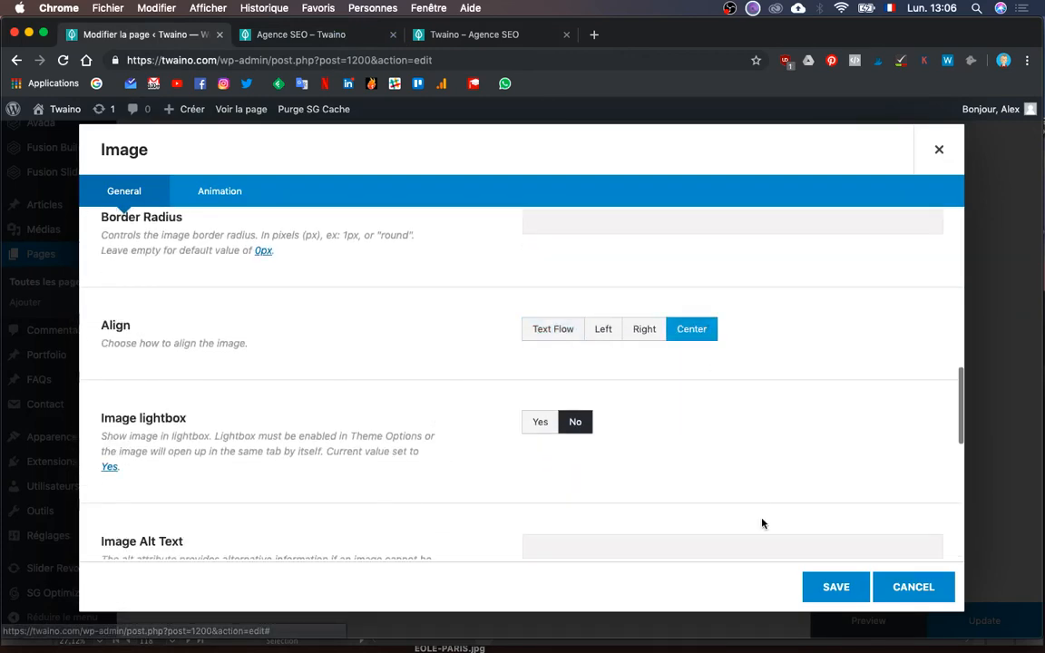
{"action": "left_click", "coordinate": [833, 586]}
- Center the image beside the adjacent text block and save it
{"action": "scroll", "coordinate": [677, 359], "scroll_direction": "up", "scroll_amount": 4}
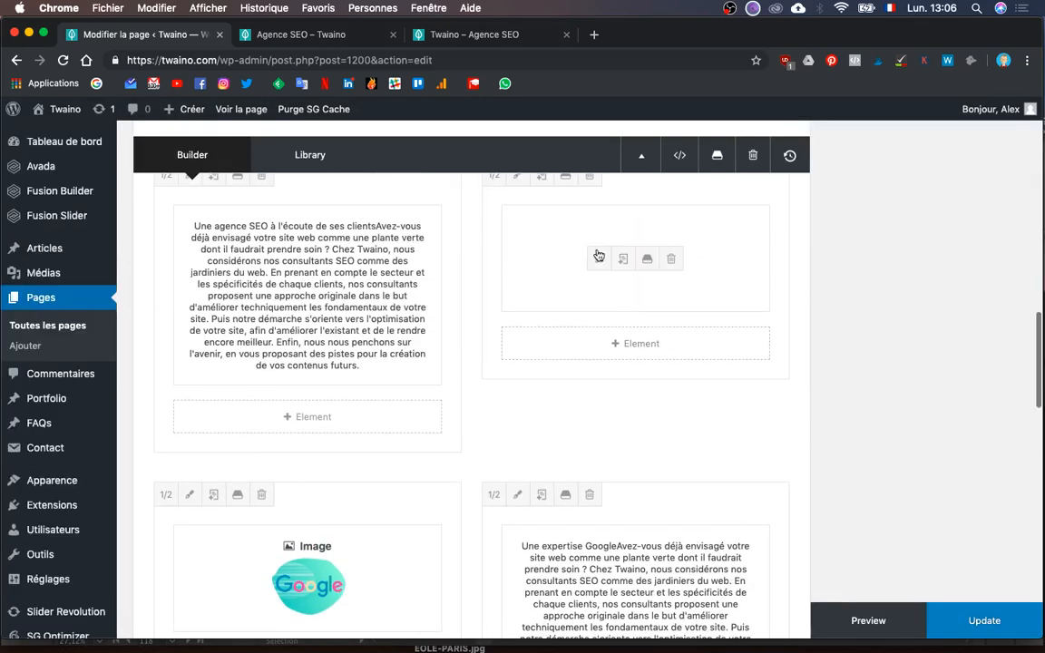
{"action": "left_click", "coordinate": [597, 258]}
{"action": "scroll", "coordinate": [635, 354], "scroll_direction": "down", "scroll_amount": 8}
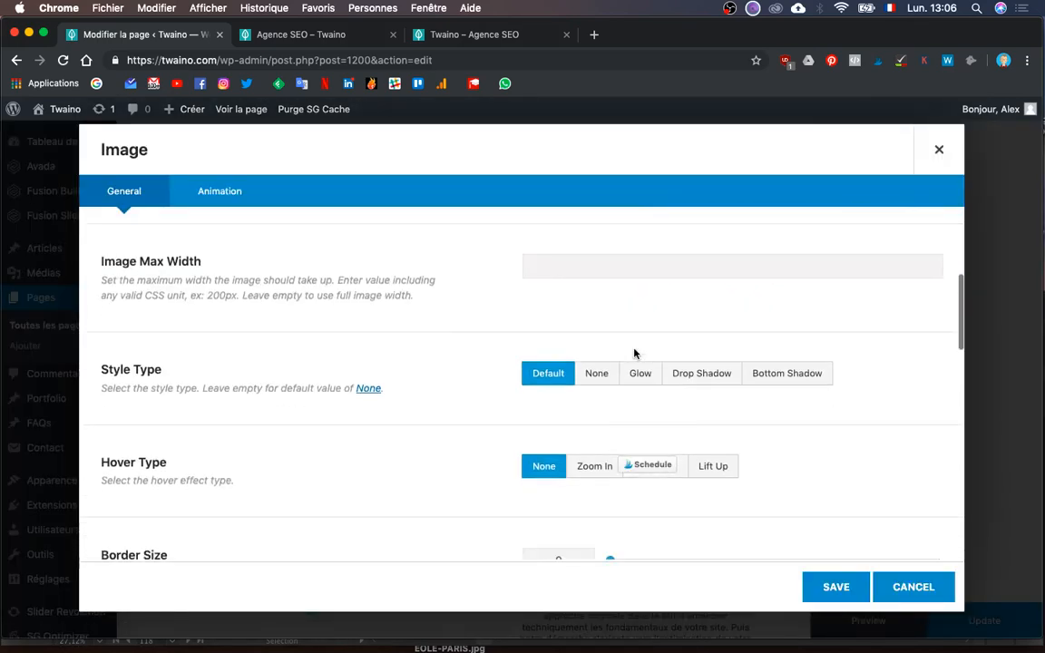
{"action": "scroll", "coordinate": [666, 470], "scroll_direction": "down", "scroll_amount": 3}
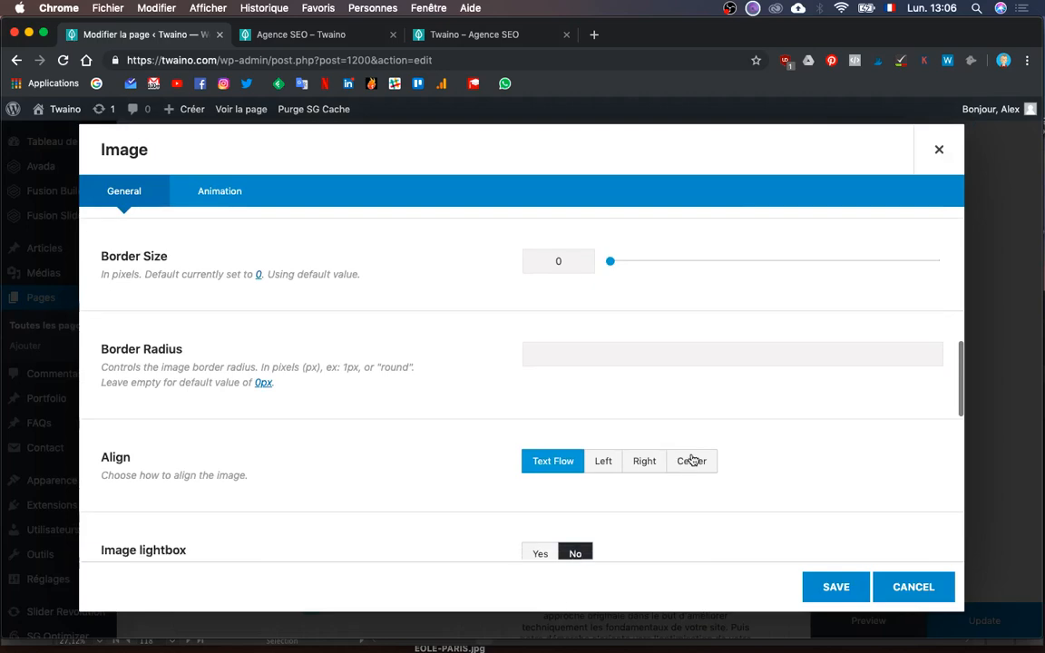
{"action": "left_click", "coordinate": [692, 460]}
{"action": "left_click", "coordinate": [834, 587]}
- Center the woman-at-tablet image in its column and save it
{"action": "scroll", "coordinate": [730, 417], "scroll_direction": "down", "scroll_amount": 5}
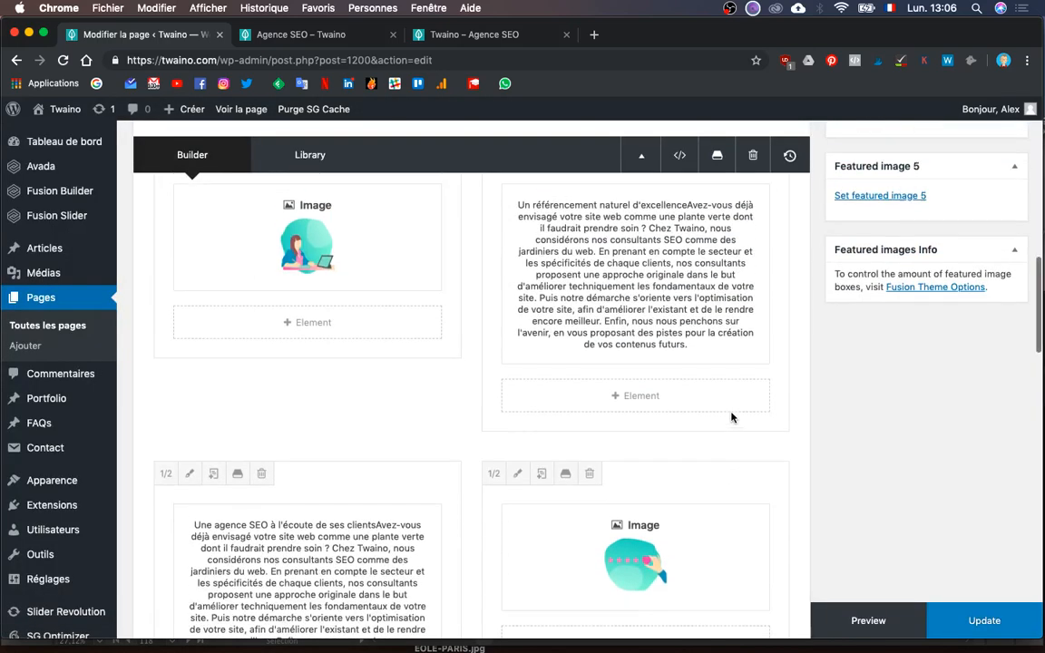
{"action": "left_click", "coordinate": [268, 253]}
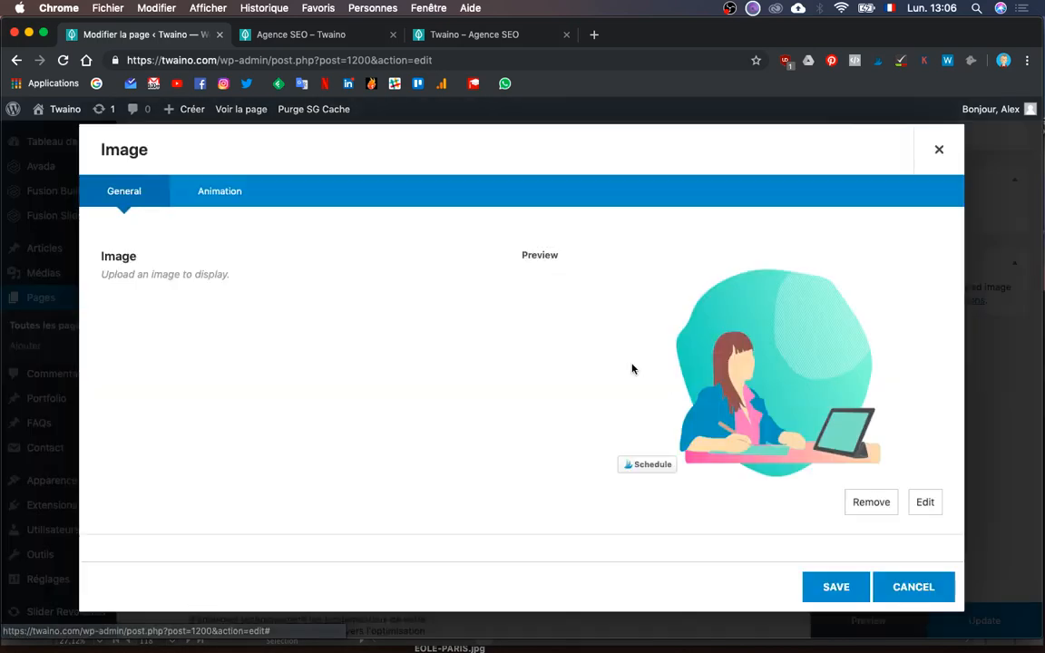
{"action": "scroll", "coordinate": [629, 366], "scroll_direction": "down", "scroll_amount": 5}
{"action": "scroll", "coordinate": [632, 368], "scroll_direction": "down", "scroll_amount": 5}
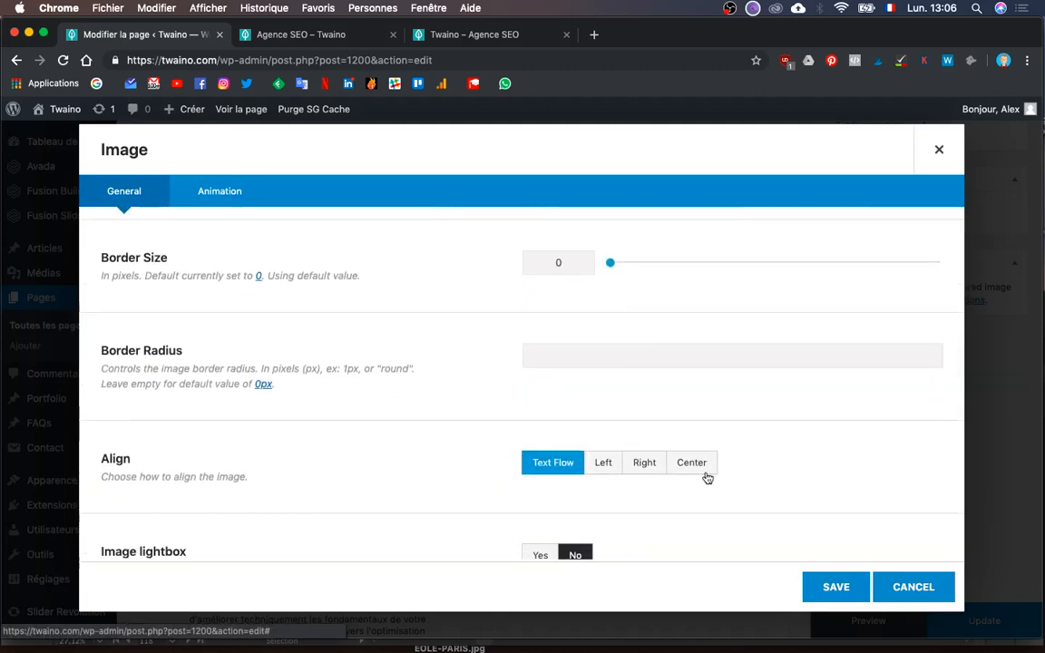
{"action": "left_click", "coordinate": [697, 467]}
{"action": "left_click", "coordinate": [834, 587]}
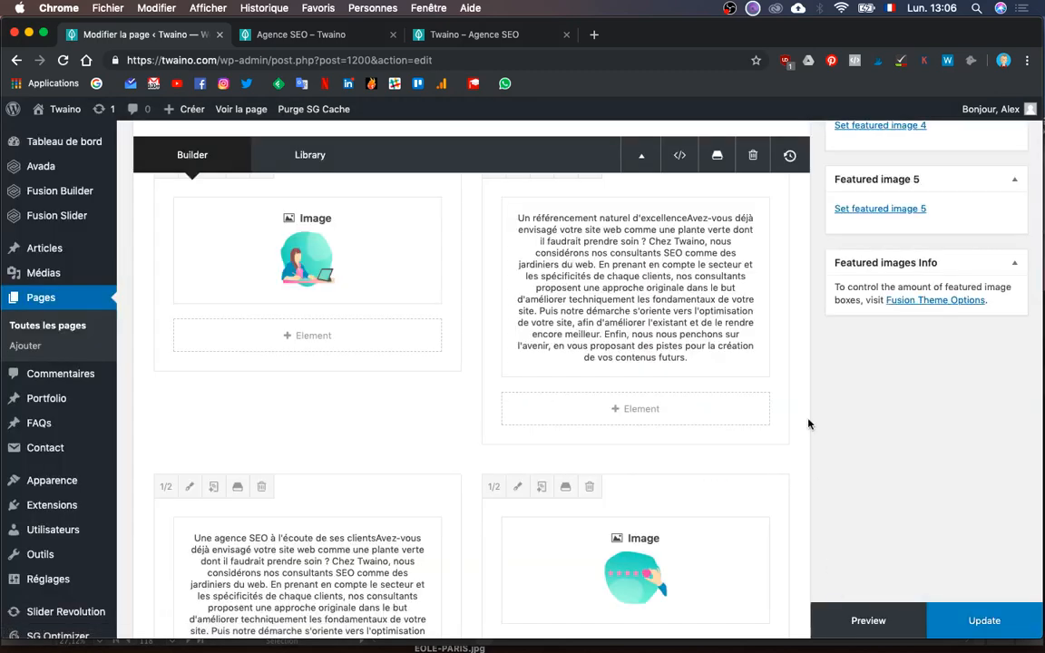
- Center the image beside 'Twaino : Agence SEO', save, and refresh the preview
{"action": "scroll", "coordinate": [810, 424], "scroll_direction": "up", "scroll_amount": 5}
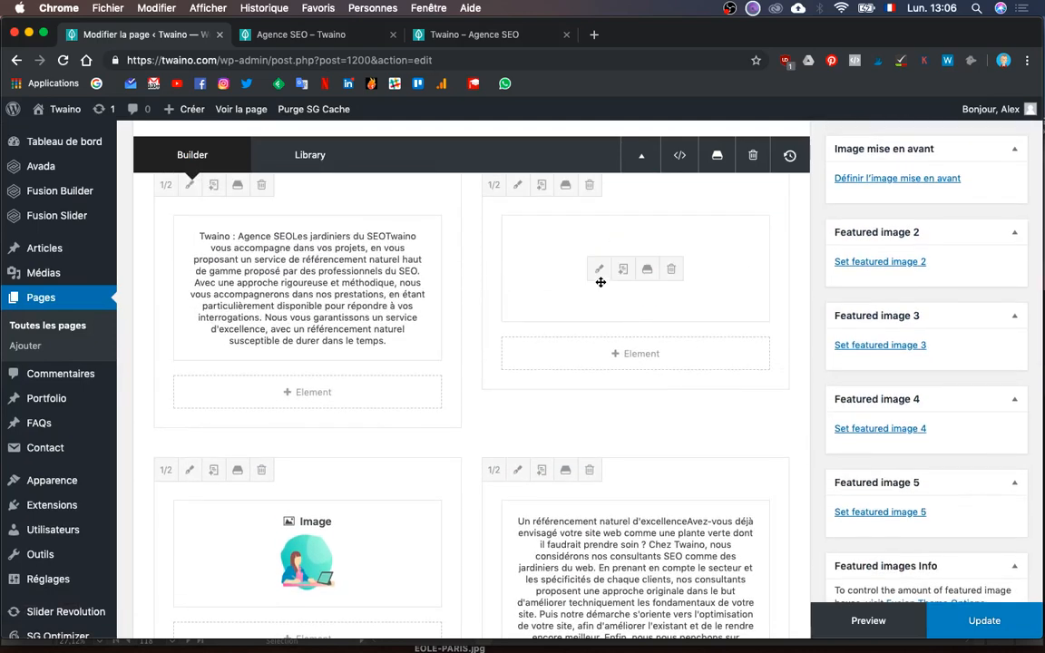
{"action": "left_click", "coordinate": [599, 269]}
{"action": "scroll", "coordinate": [716, 481], "scroll_direction": "down", "scroll_amount": 5}
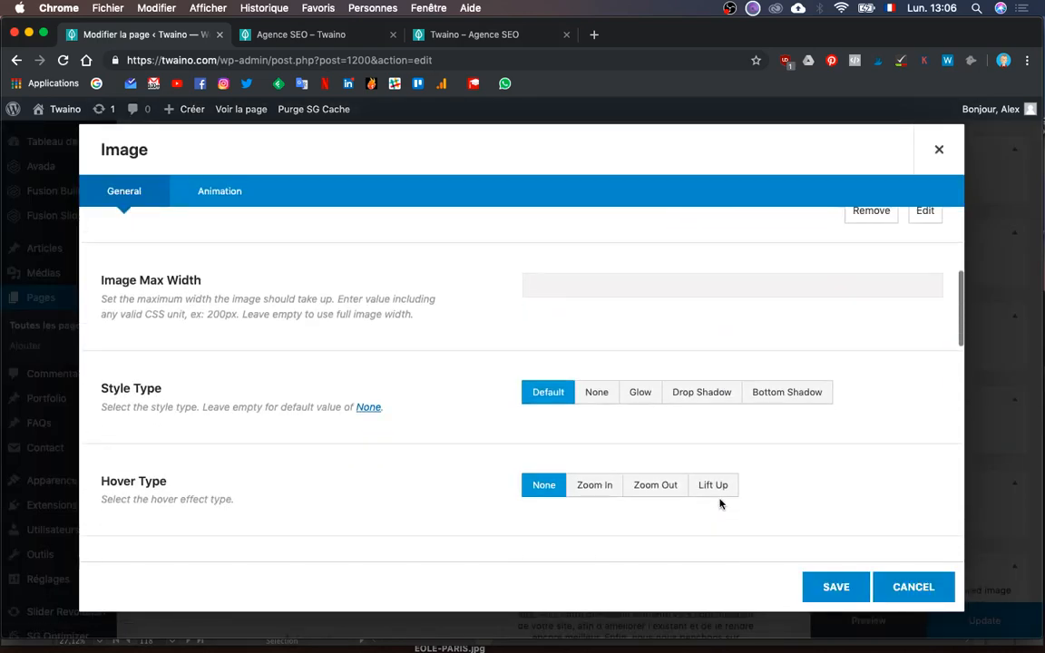
{"action": "scroll", "coordinate": [720, 503], "scroll_direction": "down", "scroll_amount": 5}
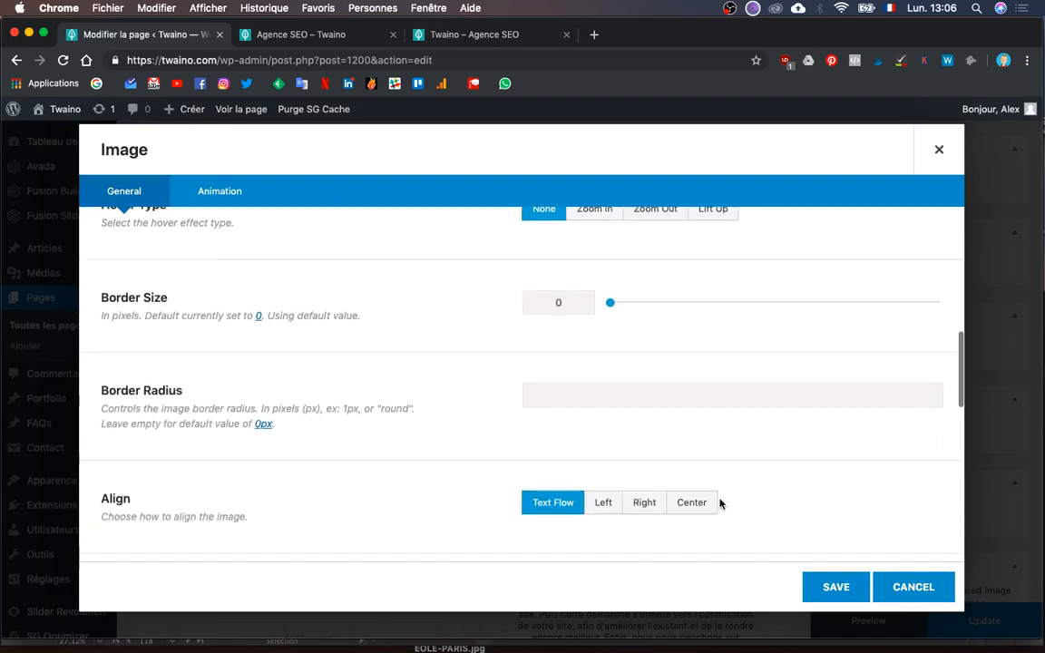
{"action": "left_click", "coordinate": [690, 501]}
{"action": "left_click", "coordinate": [834, 587]}
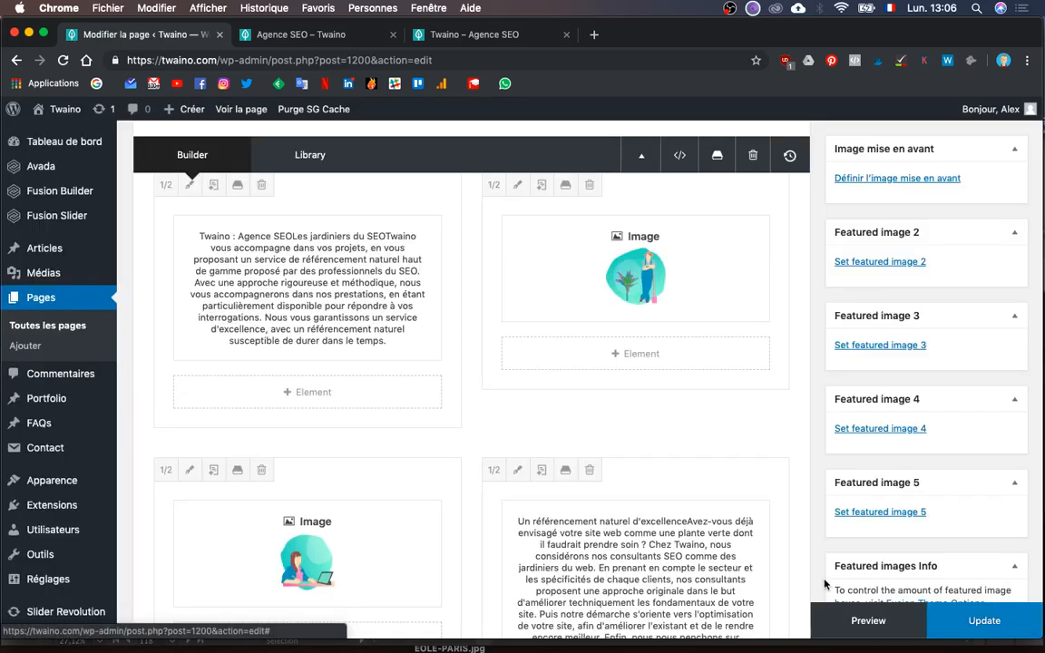
{"action": "left_click", "coordinate": [868, 619]}
- Scroll through the Agence SEO preview to check the centered illustrations, then return to the editor
{"action": "left_click", "coordinate": [302, 39]}
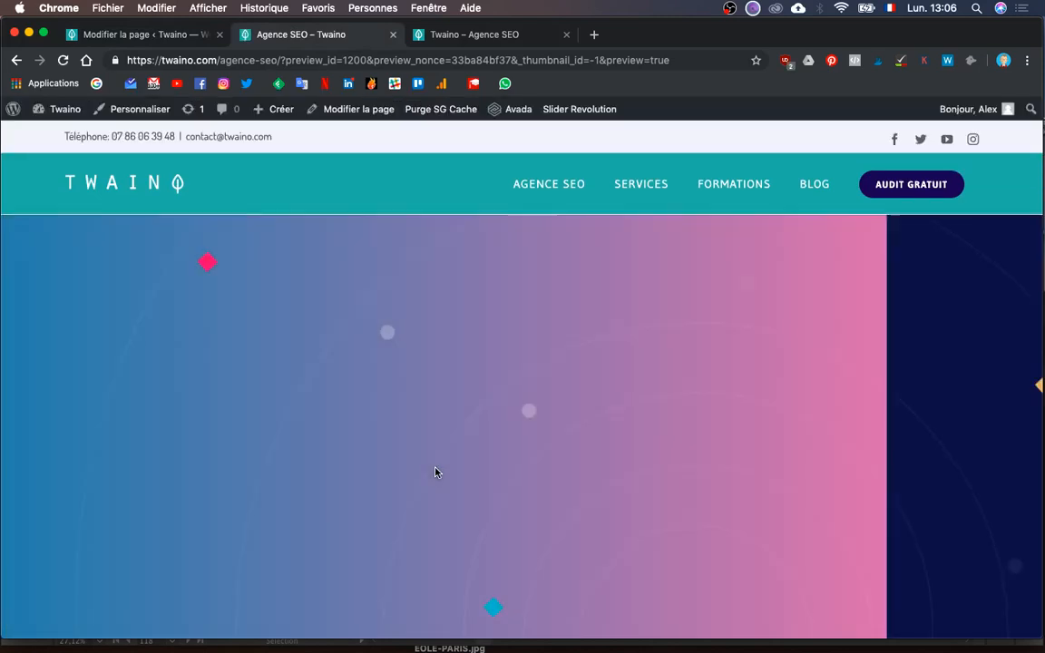
{"action": "scroll", "coordinate": [435, 472], "scroll_direction": "down", "scroll_amount": 5}
{"action": "scroll", "coordinate": [435, 471], "scroll_direction": "down", "scroll_amount": 3}
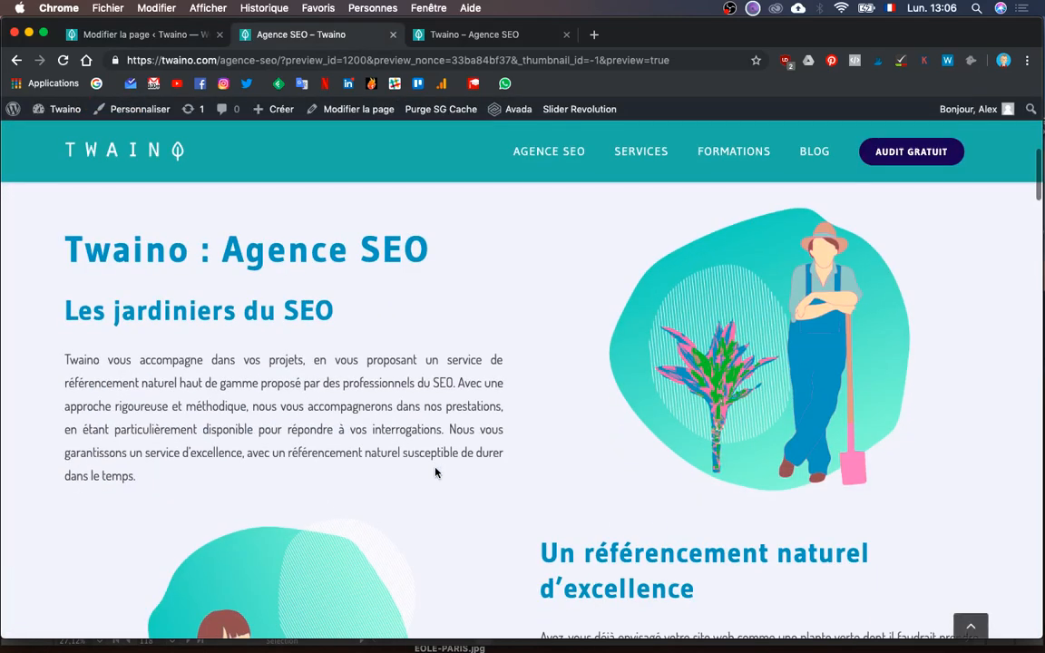
{"action": "scroll", "coordinate": [436, 471], "scroll_direction": "down", "scroll_amount": 3}
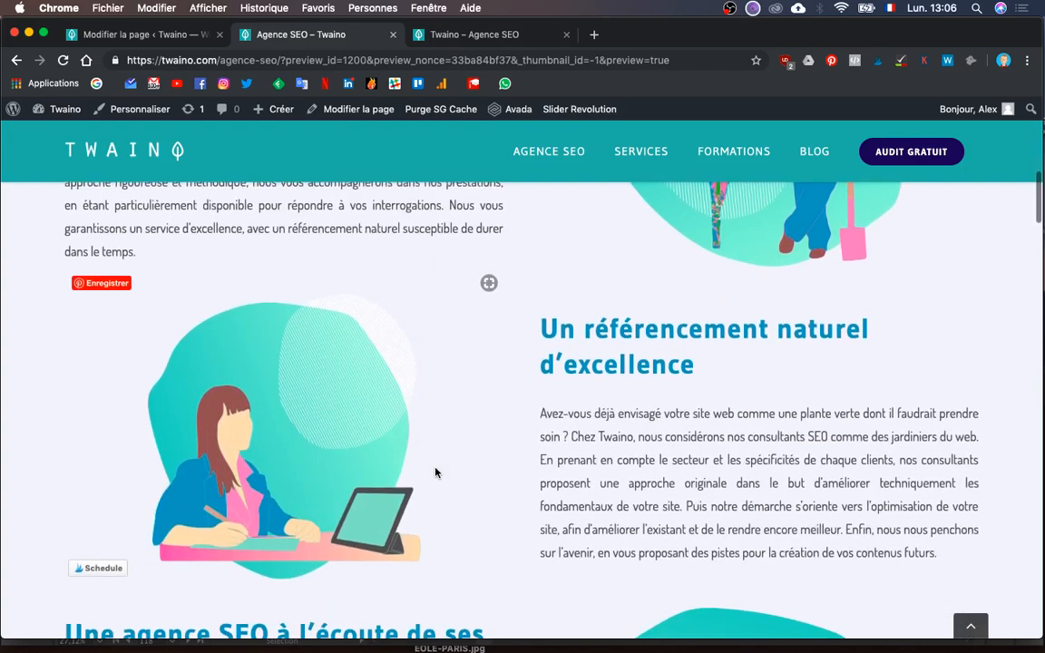
{"action": "scroll", "coordinate": [436, 472], "scroll_direction": "down", "scroll_amount": 7}
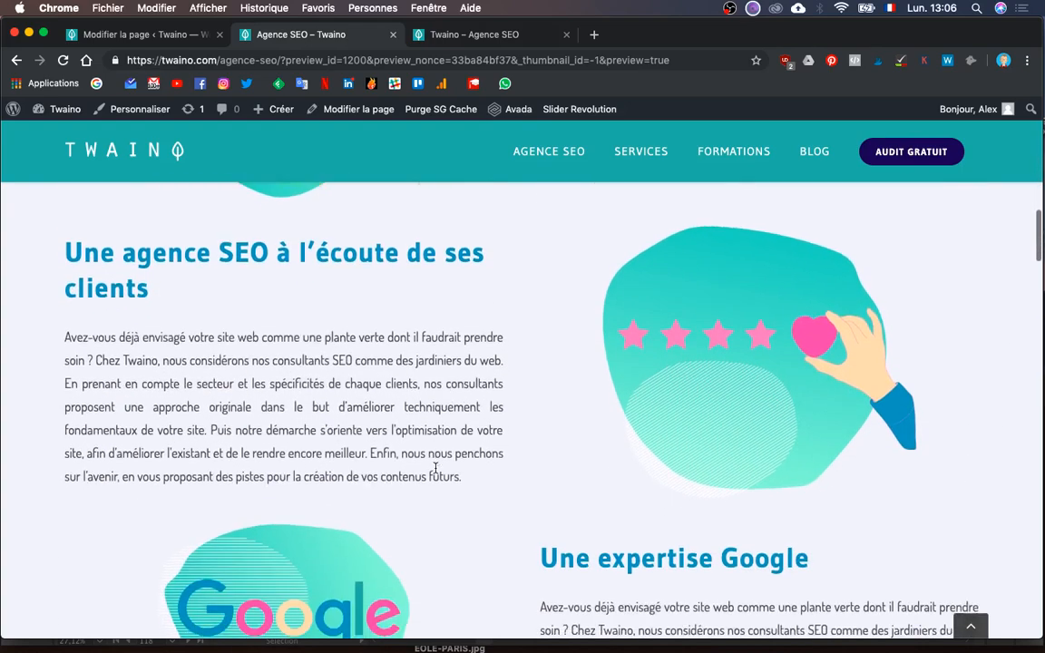
{"action": "scroll", "coordinate": [435, 468], "scroll_direction": "up", "scroll_amount": 4}
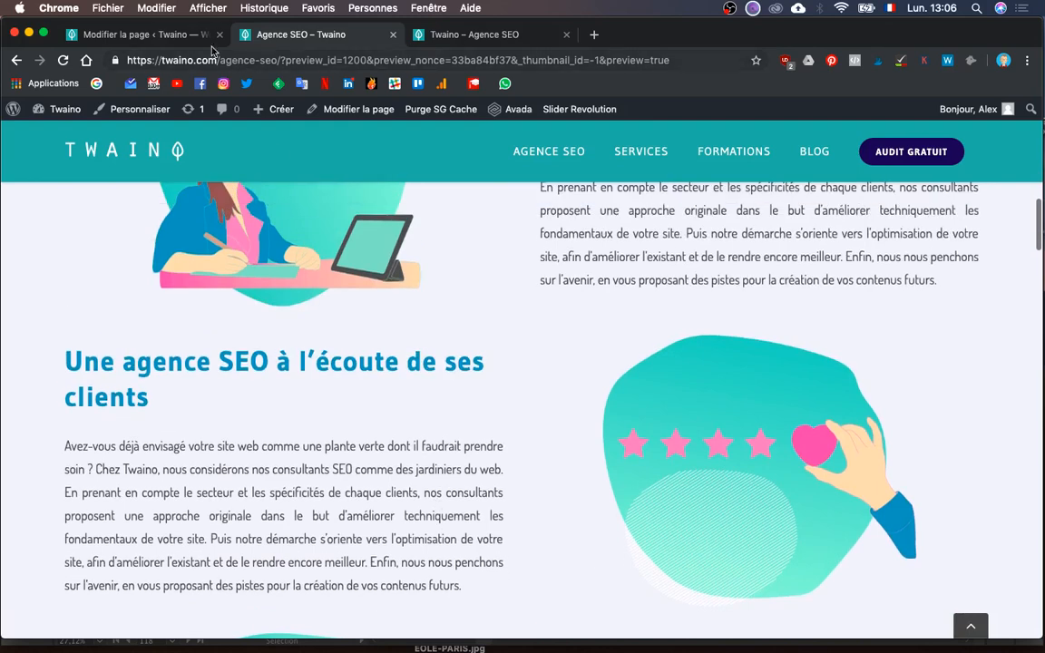
{"action": "left_click", "coordinate": [166, 36]}
{"action": "scroll", "coordinate": [580, 409], "scroll_direction": "up", "scroll_amount": 3}
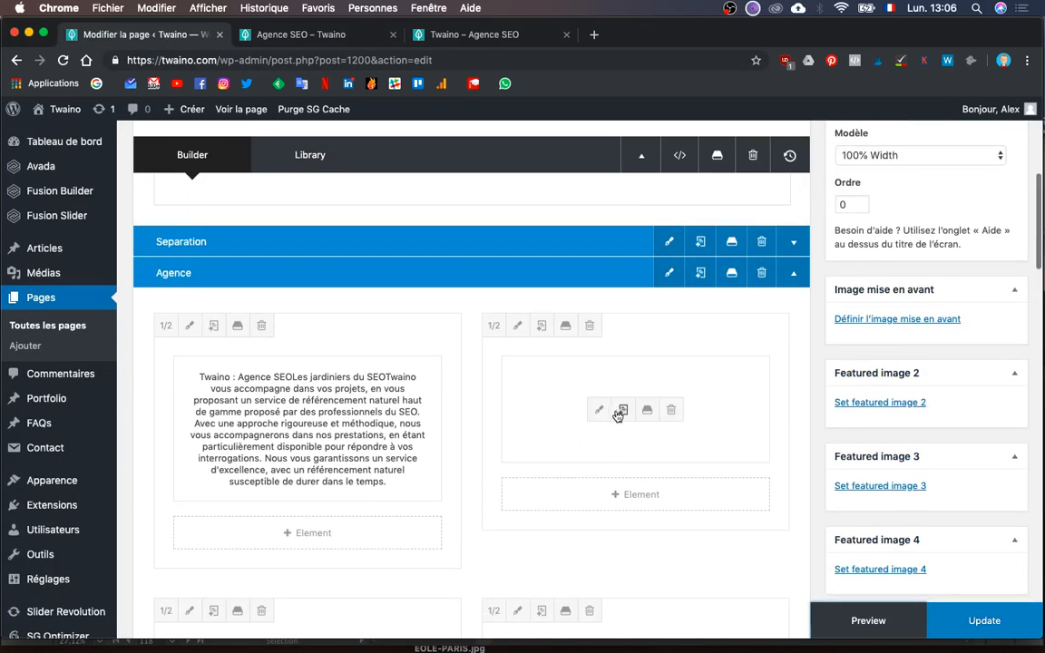
- Reselect the gardener illustration at Avada Grid 400 size and save its Image element
{"action": "left_click", "coordinate": [601, 411]}
{"action": "scroll", "coordinate": [690, 482], "scroll_direction": "down", "scroll_amount": 5}
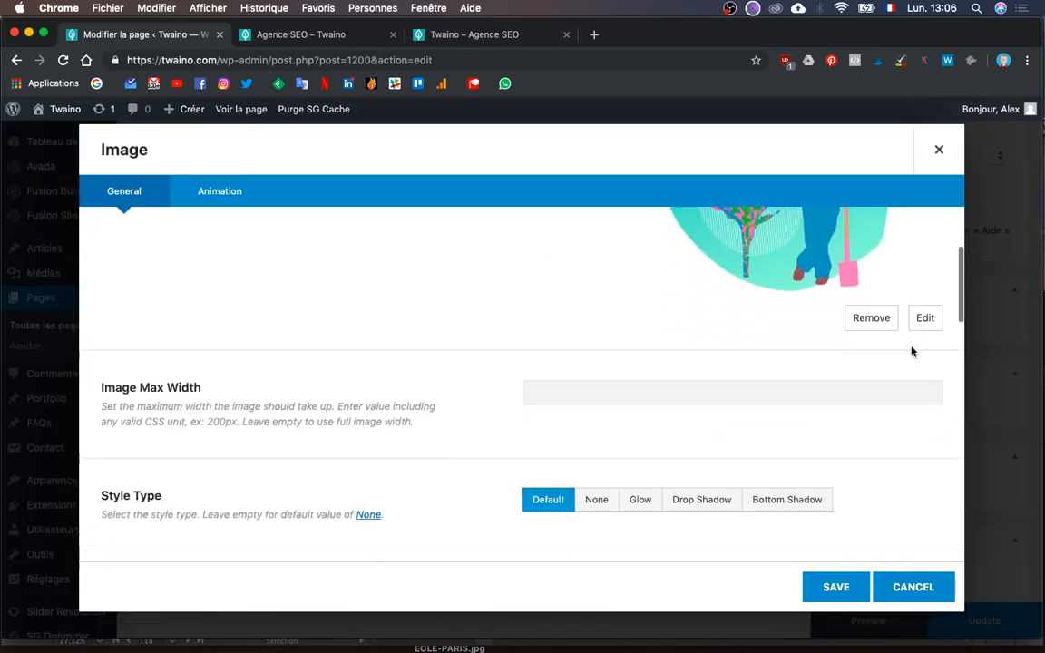
{"action": "left_click", "coordinate": [924, 318]}
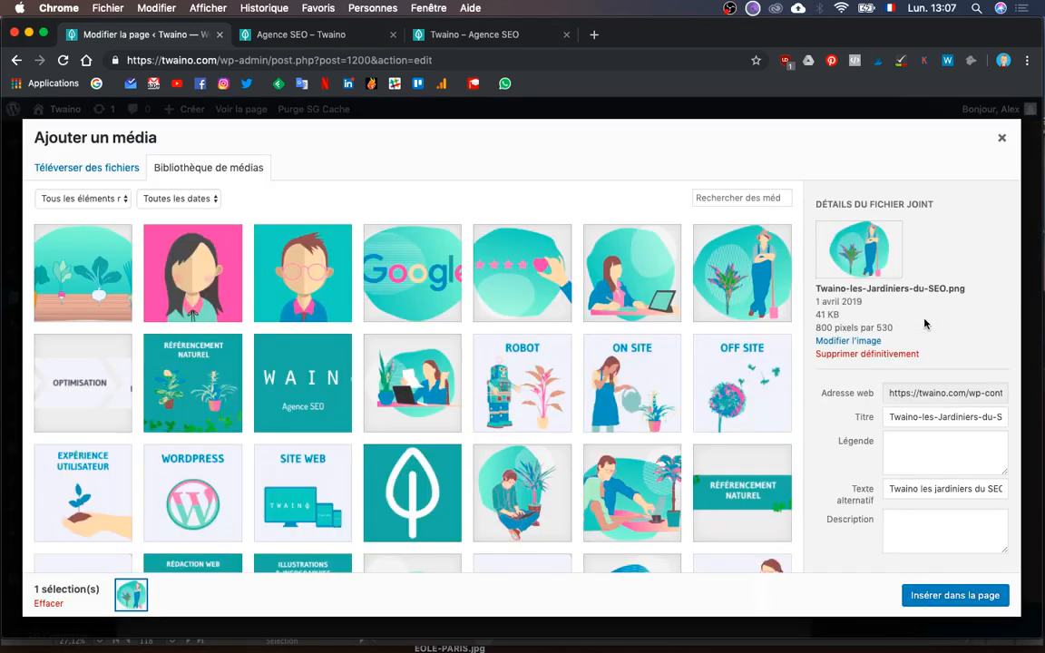
{"action": "left_click", "coordinate": [724, 289]}
{"action": "scroll", "coordinate": [842, 508], "scroll_direction": "down", "scroll_amount": 1}
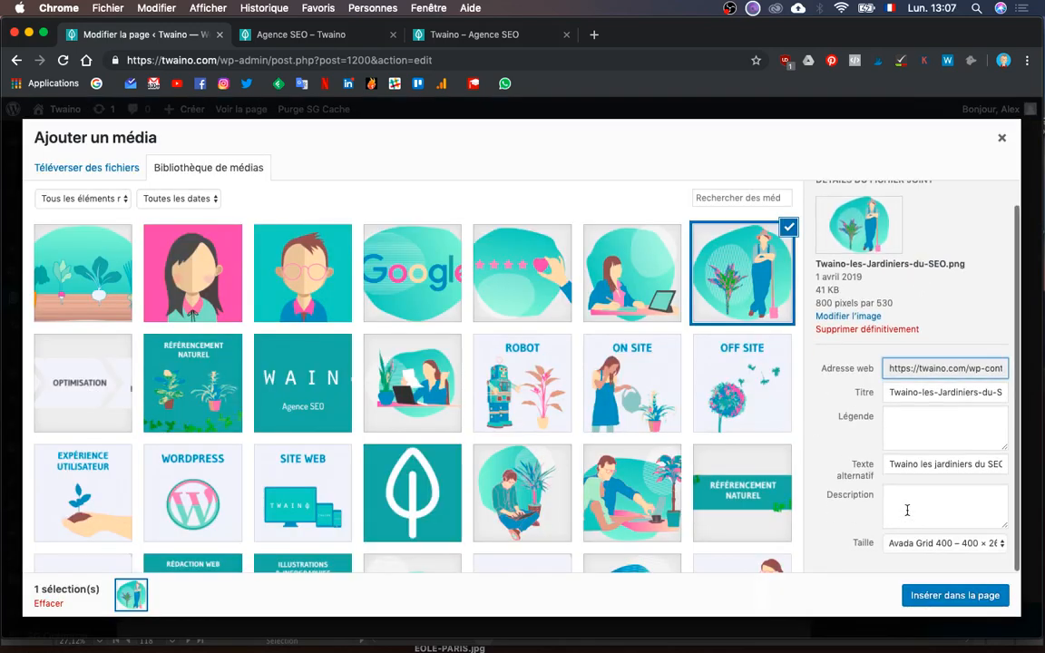
{"action": "left_click", "coordinate": [916, 545]}
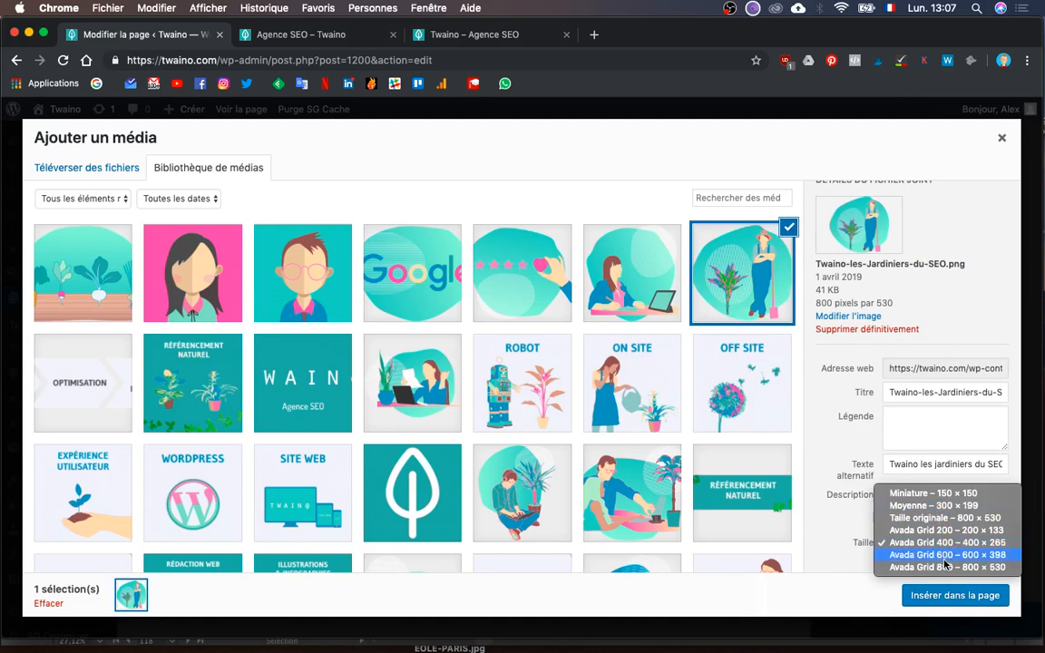
{"action": "left_click", "coordinate": [950, 599]}
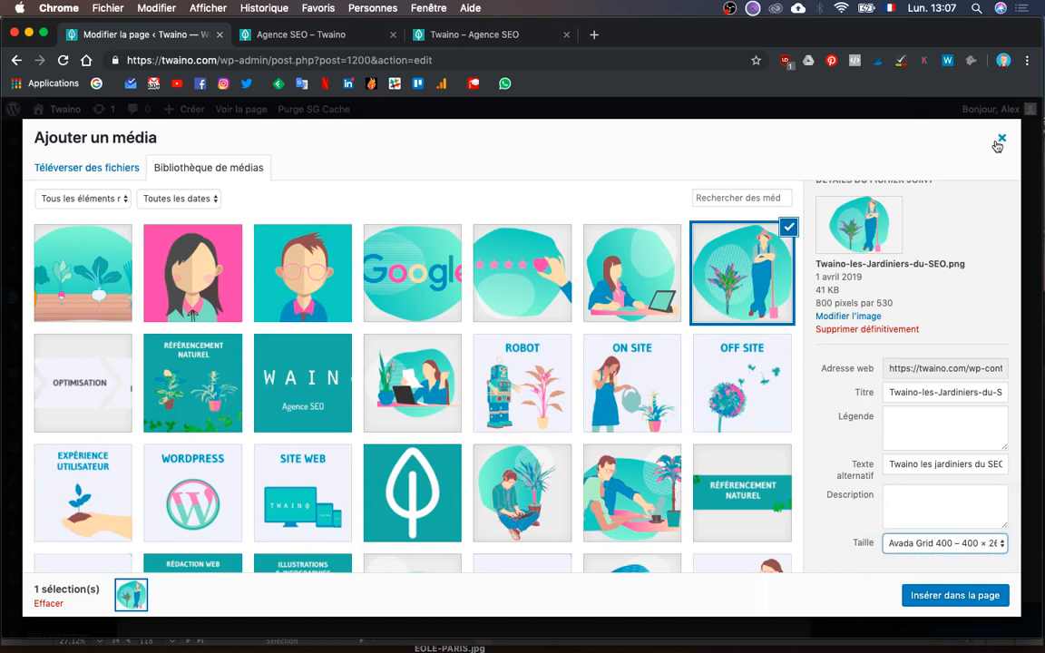
{"action": "left_click", "coordinate": [999, 140]}
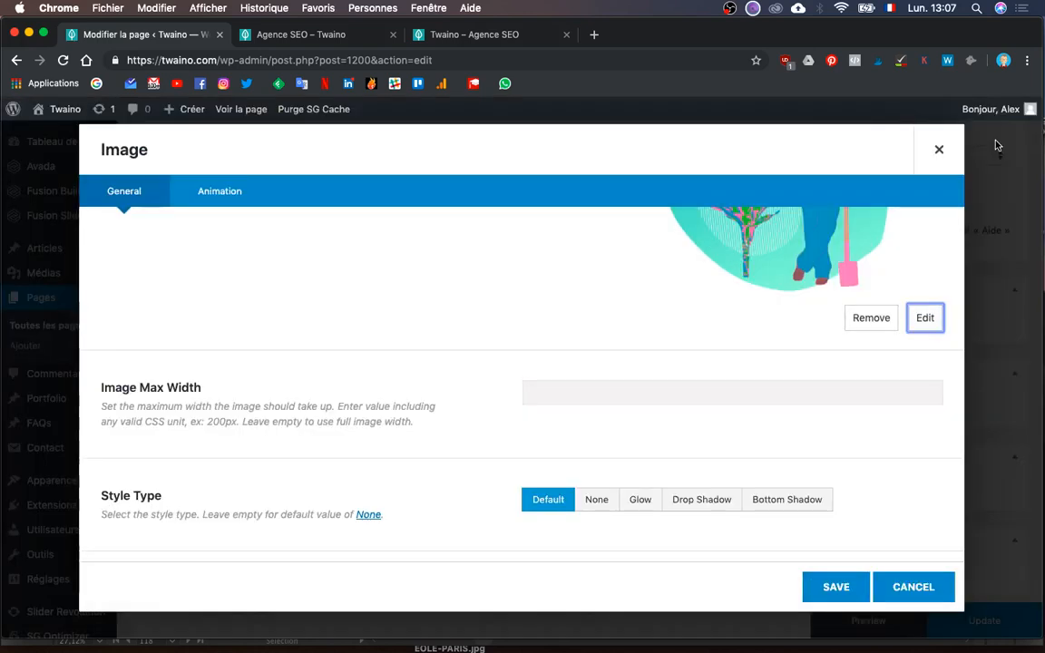
{"action": "left_click", "coordinate": [836, 587]}
- Re-insert the woman-at-tablet illustration at Avada Grid 400, save, and update the page
{"action": "scroll", "coordinate": [536, 474], "scroll_direction": "down", "scroll_amount": 5}
{"action": "mouse_move", "coordinate": [233, 480]}
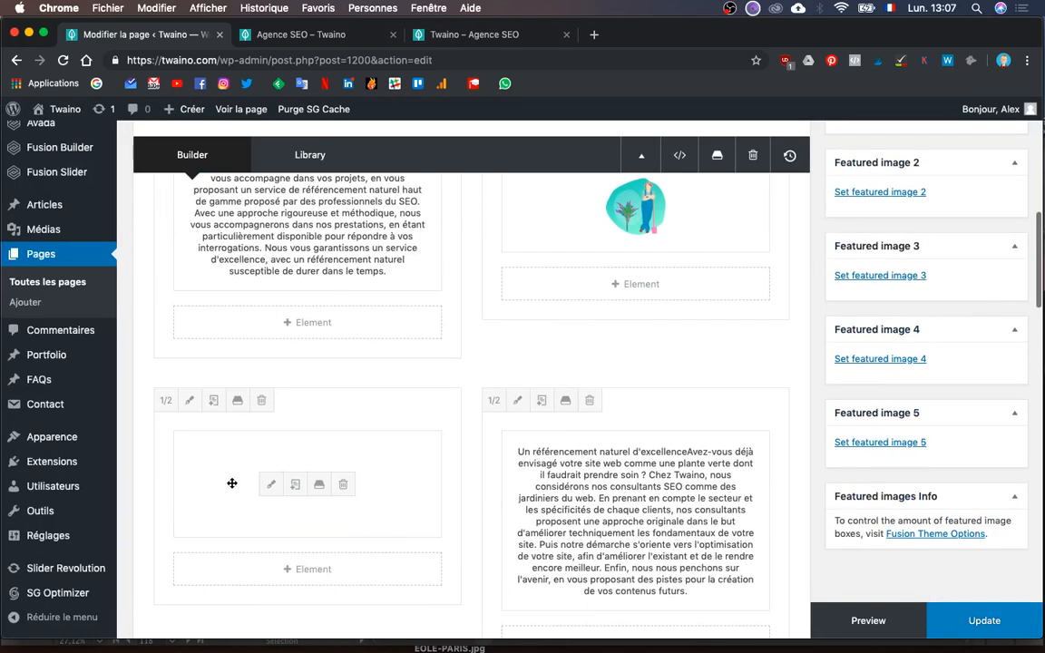
{"action": "left_click", "coordinate": [268, 486]}
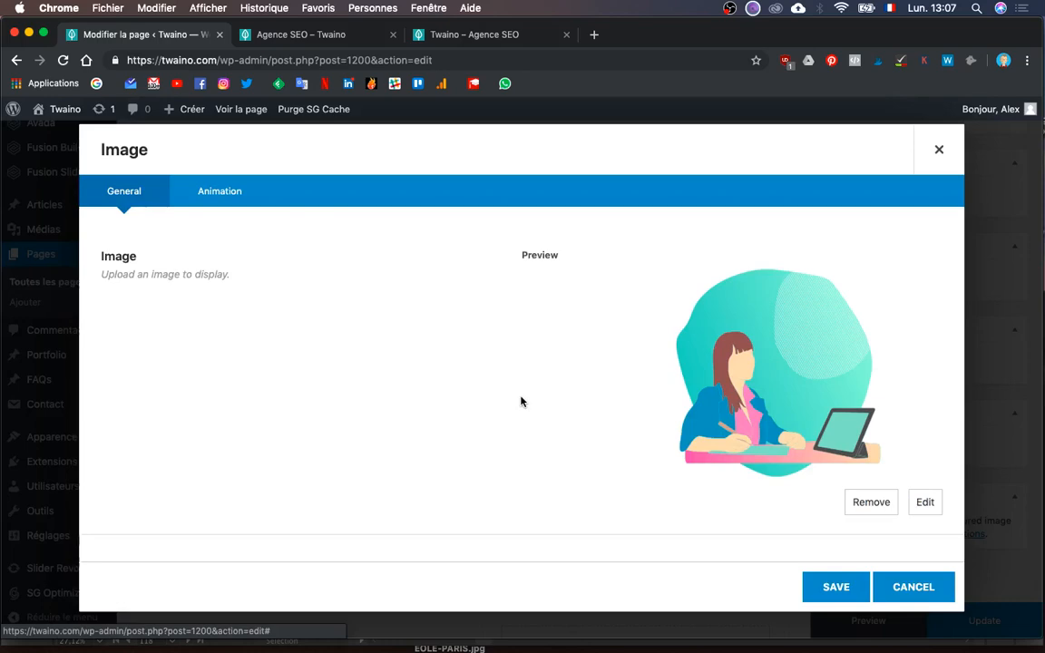
{"action": "left_click", "coordinate": [925, 503]}
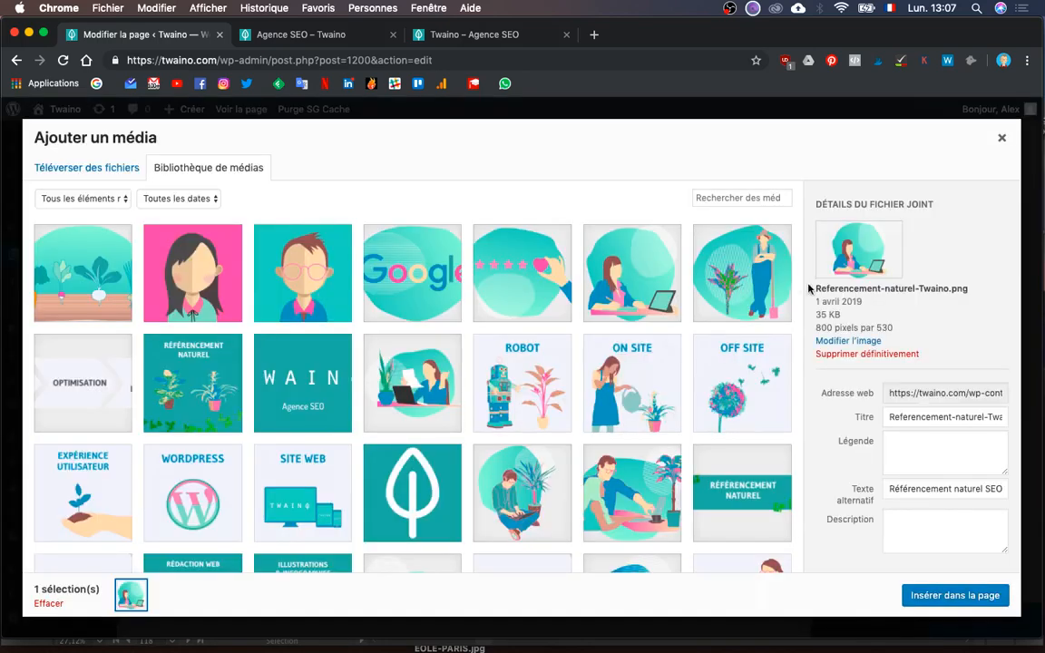
{"action": "left_click", "coordinate": [632, 292]}
{"action": "scroll", "coordinate": [790, 452], "scroll_direction": "down", "scroll_amount": 2}
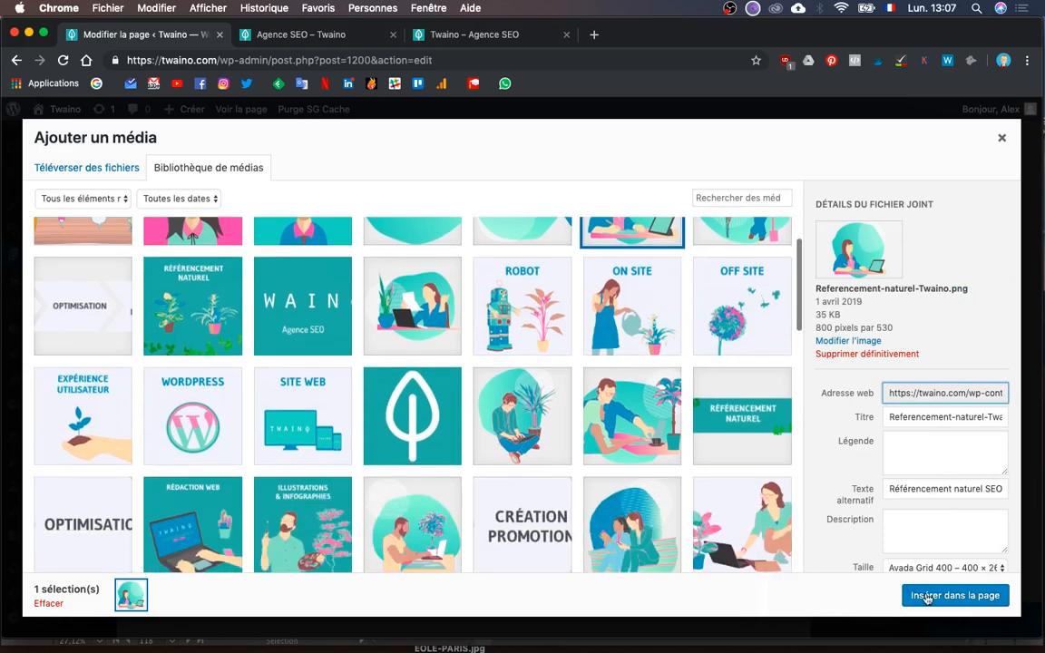
{"action": "left_click", "coordinate": [930, 594]}
{"action": "left_click", "coordinate": [833, 587]}
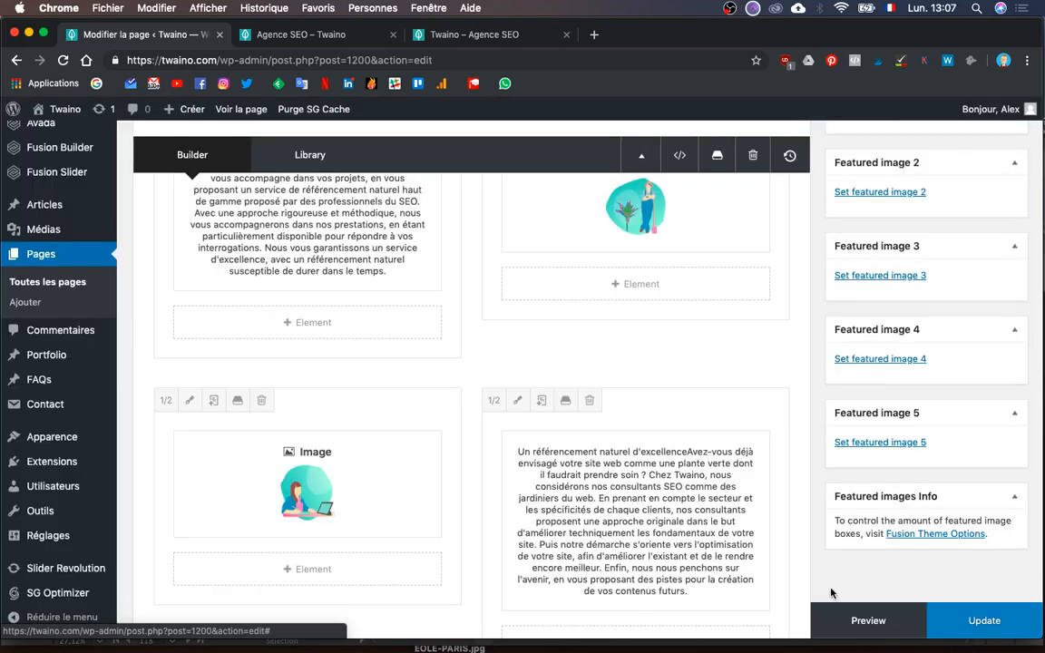
{"action": "left_click", "coordinate": [983, 625]}
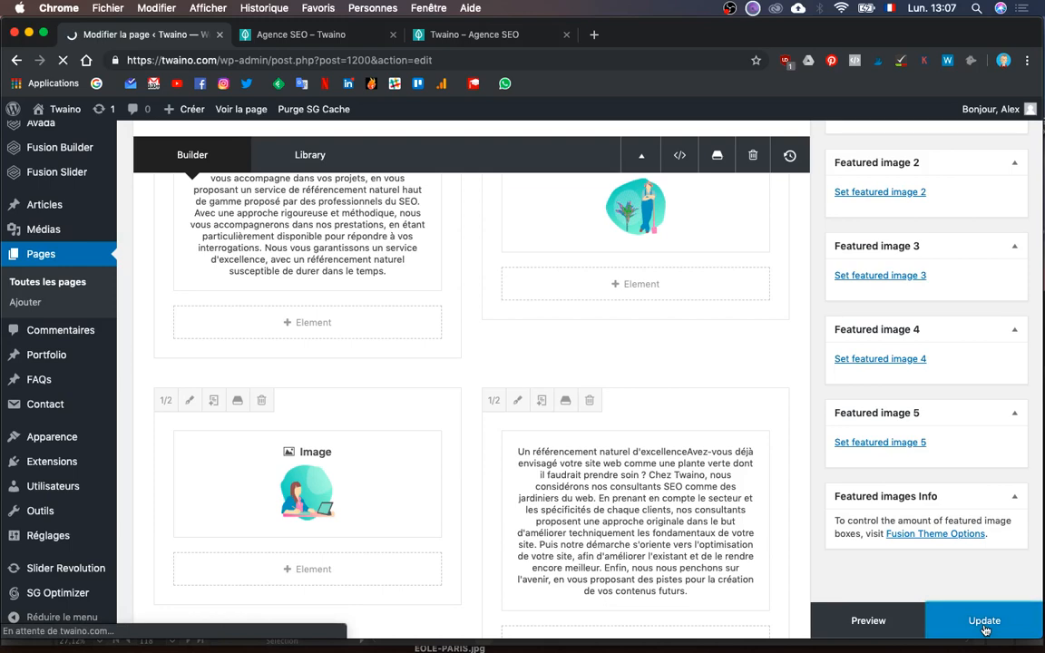
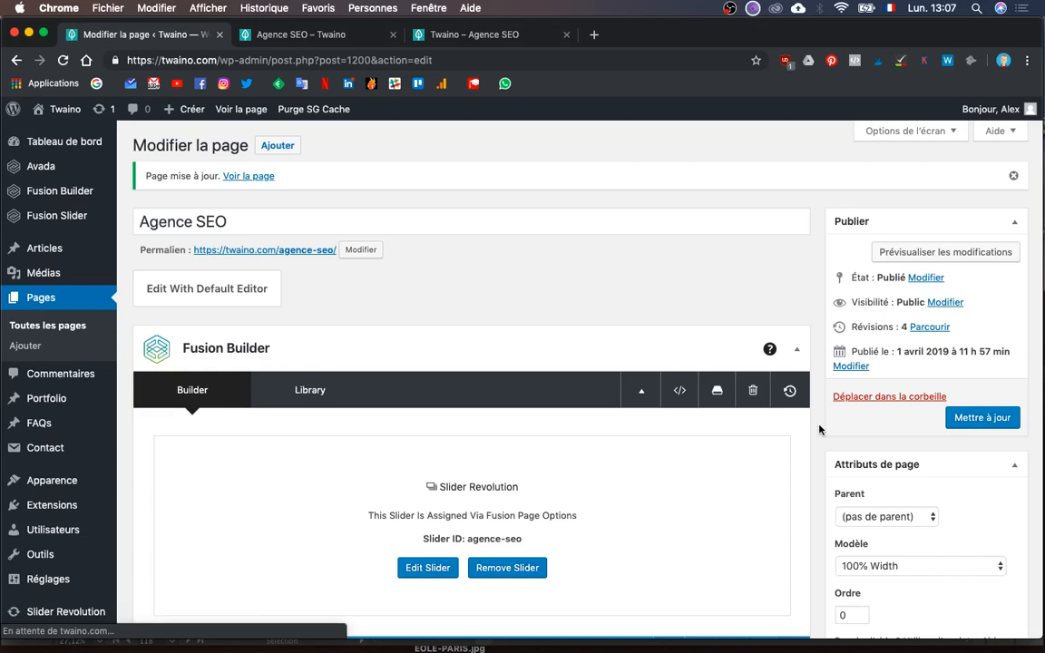
- Launch Preview from the bottom of the Fusion Builder editor and switch to the Agence SEO – Twaino tab
{"action": "scroll", "coordinate": [819, 427], "scroll_direction": "down", "scroll_amount": 3}
{"action": "scroll", "coordinate": [853, 599], "scroll_direction": "down", "scroll_amount": 5}
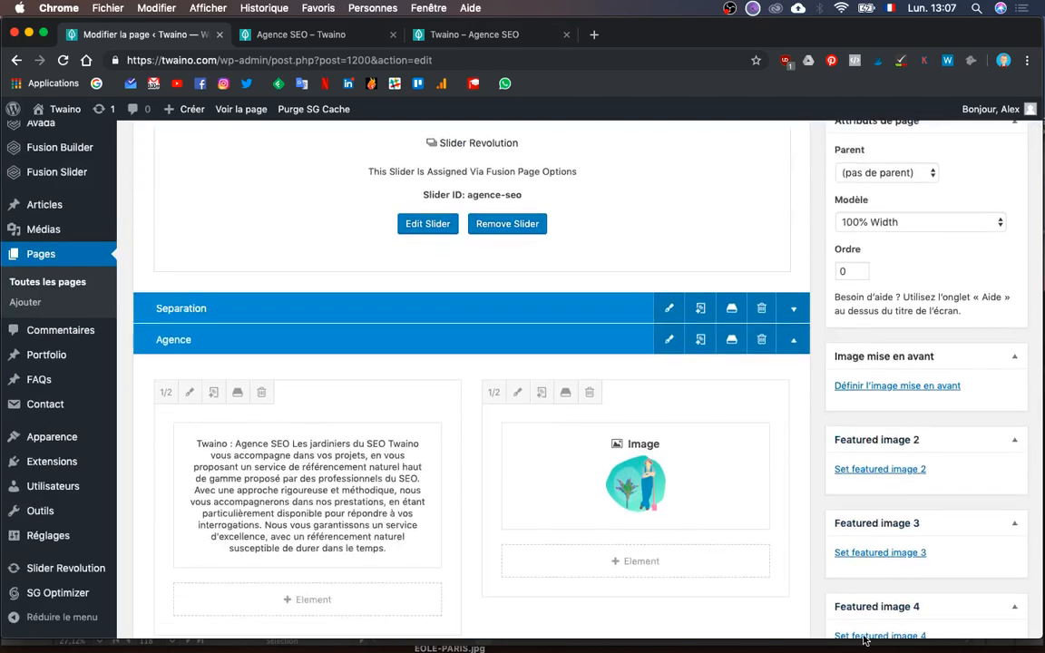
{"action": "scroll", "coordinate": [864, 640], "scroll_direction": "down", "scroll_amount": 2}
{"action": "left_click", "coordinate": [868, 622]}
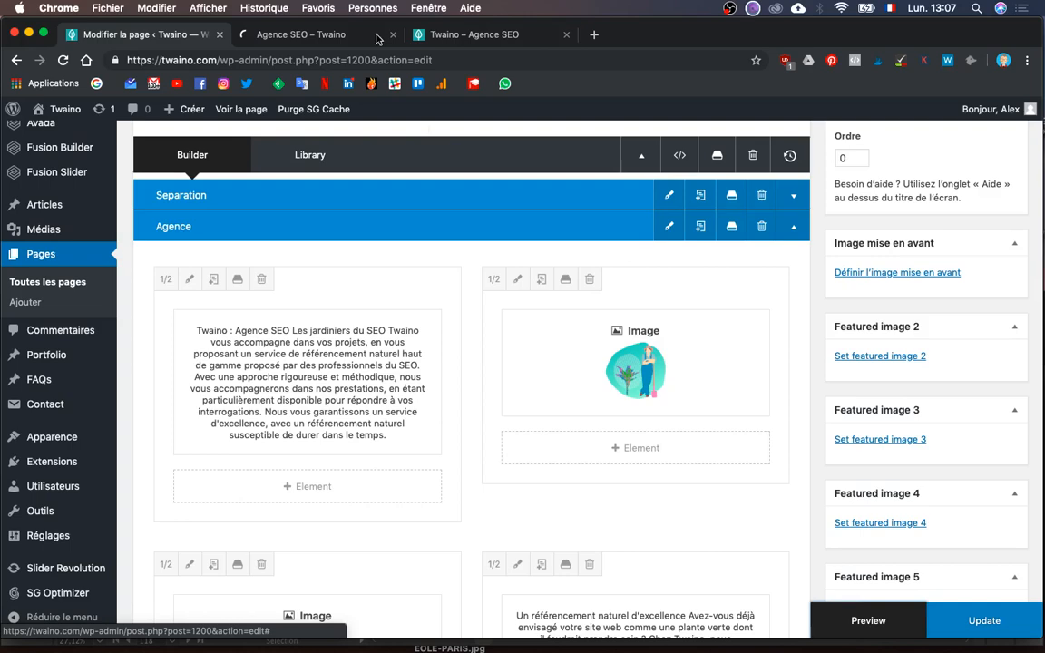
{"action": "left_click", "coordinate": [303, 37]}
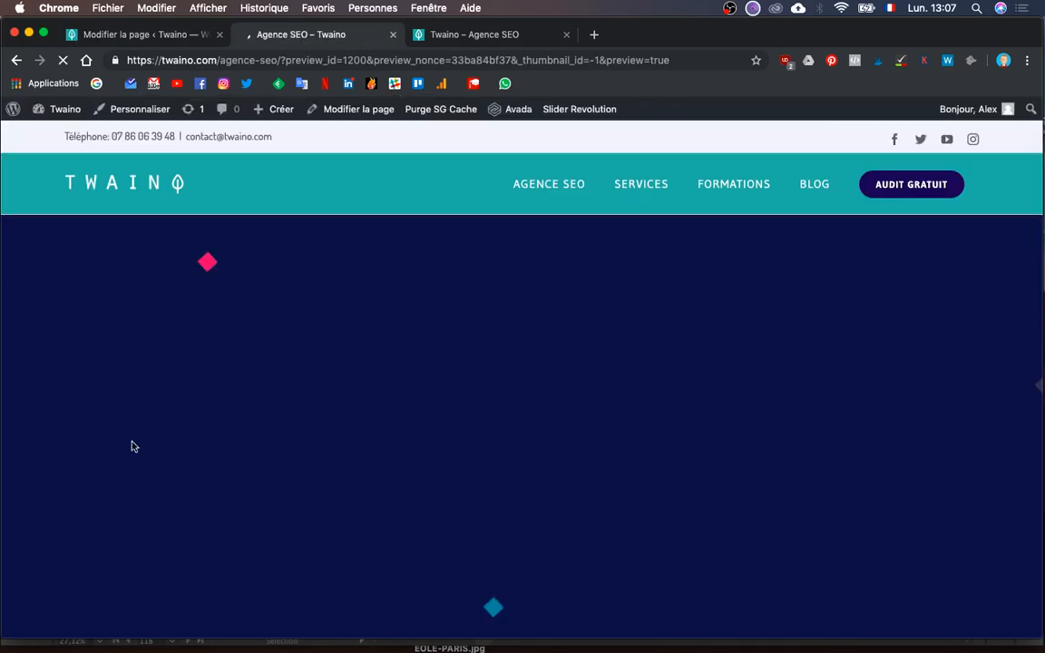
- Scroll the Agence SEO preview down to the Google section, then go back to the Modifier la page editor
{"action": "scroll", "coordinate": [132, 446], "scroll_direction": "down", "scroll_amount": 3}
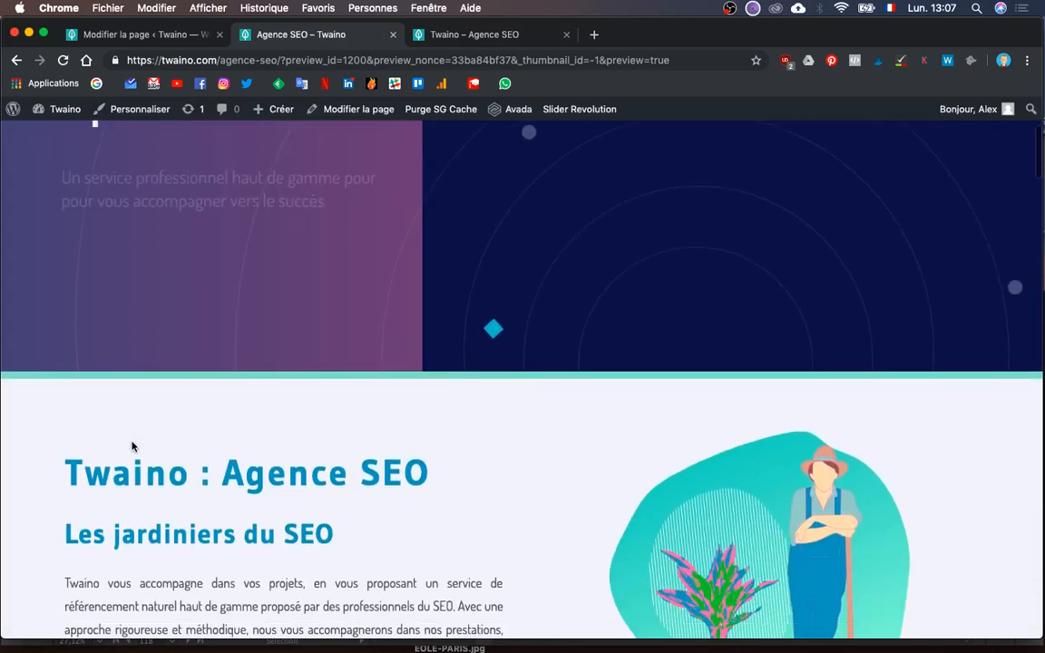
{"action": "scroll", "coordinate": [132, 446], "scroll_direction": "down", "scroll_amount": 6}
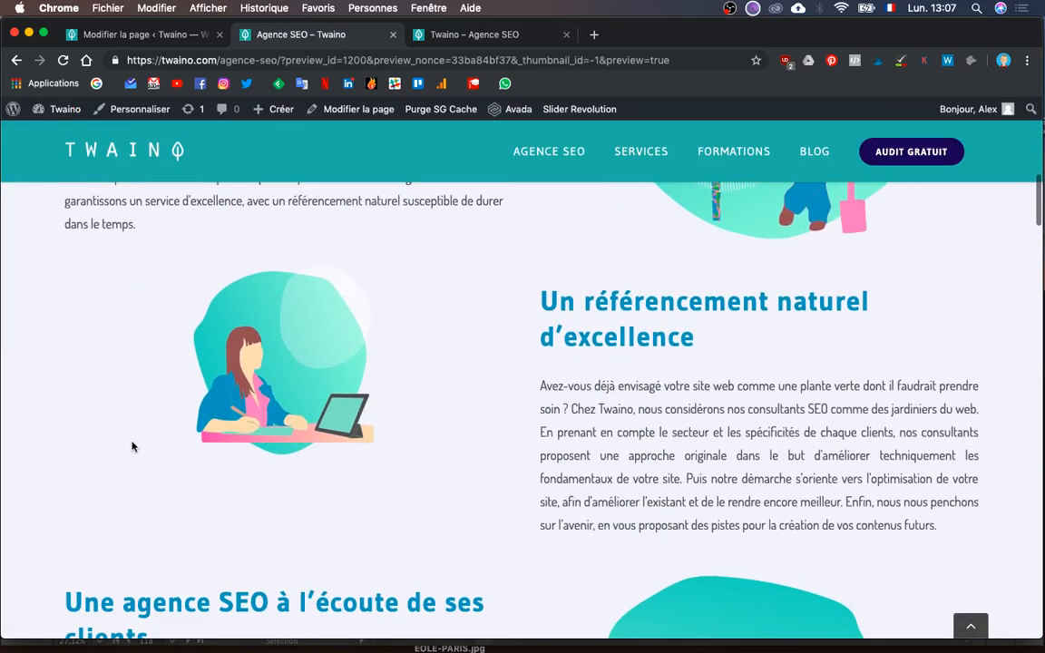
{"action": "scroll", "coordinate": [132, 446], "scroll_direction": "down", "scroll_amount": 3}
{"action": "scroll", "coordinate": [133, 447], "scroll_direction": "up", "scroll_amount": 3}
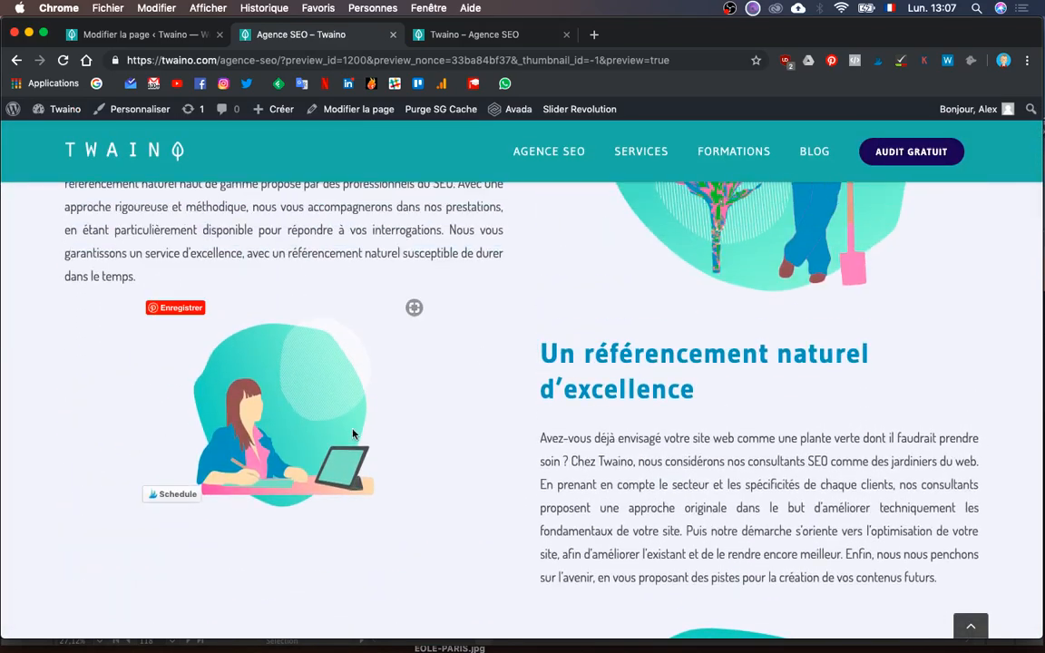
{"action": "scroll", "coordinate": [909, 344], "scroll_direction": "up", "scroll_amount": 3}
{"action": "scroll", "coordinate": [853, 434], "scroll_direction": "down", "scroll_amount": 5}
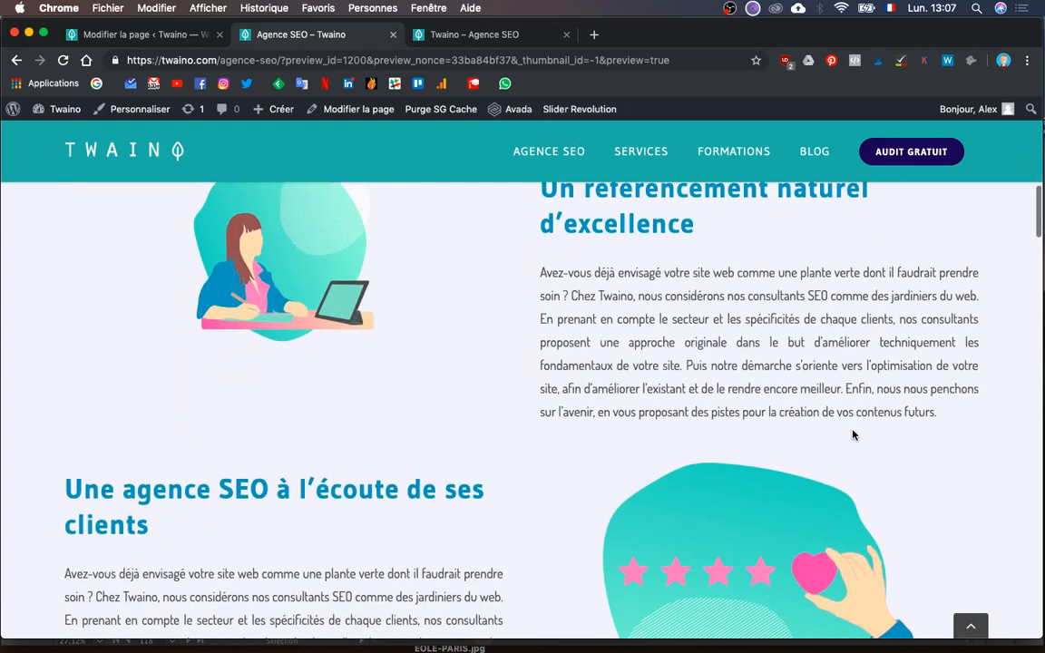
{"action": "scroll", "coordinate": [852, 435], "scroll_direction": "down", "scroll_amount": 5}
{"action": "scroll", "coordinate": [852, 434], "scroll_direction": "up", "scroll_amount": 3}
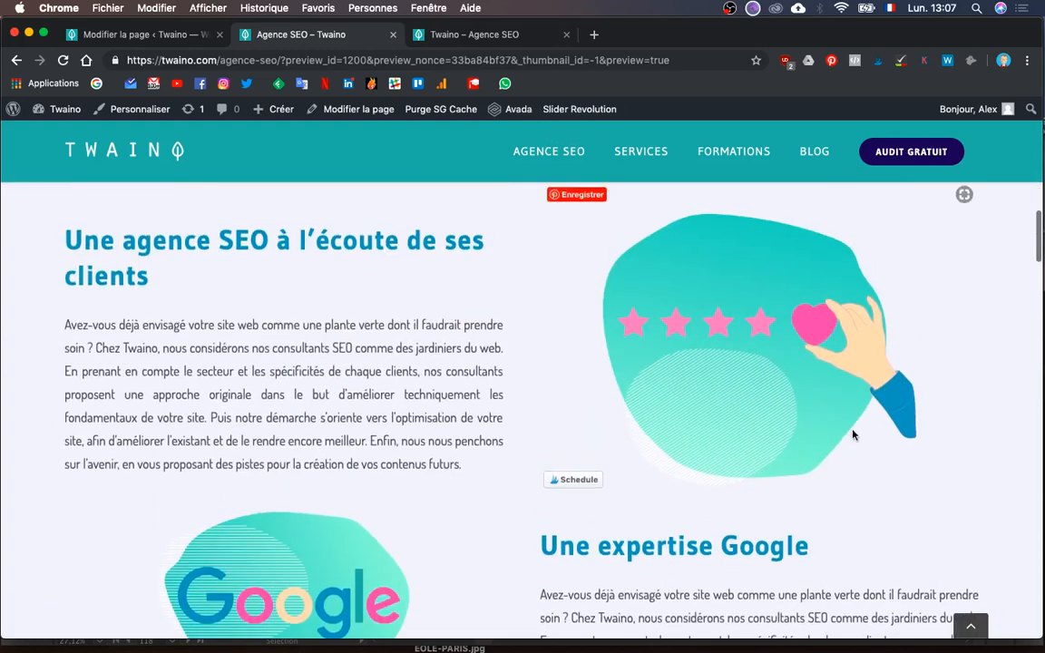
{"action": "left_click", "coordinate": [146, 35]}
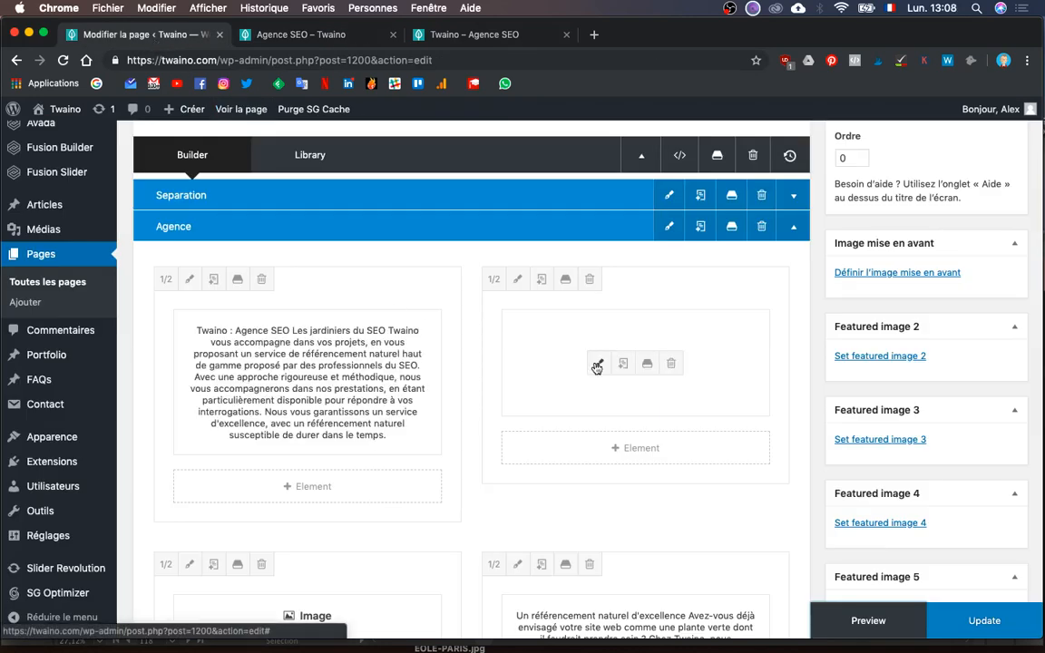
- Reinsert the gardener illustration at Moyenne 300 × 199 size and save its Image element
{"action": "left_click", "coordinate": [598, 363]}
{"action": "scroll", "coordinate": [601, 371], "scroll_direction": "down", "scroll_amount": 2}
{"action": "scroll", "coordinate": [612, 383], "scroll_direction": "up", "scroll_amount": 1}
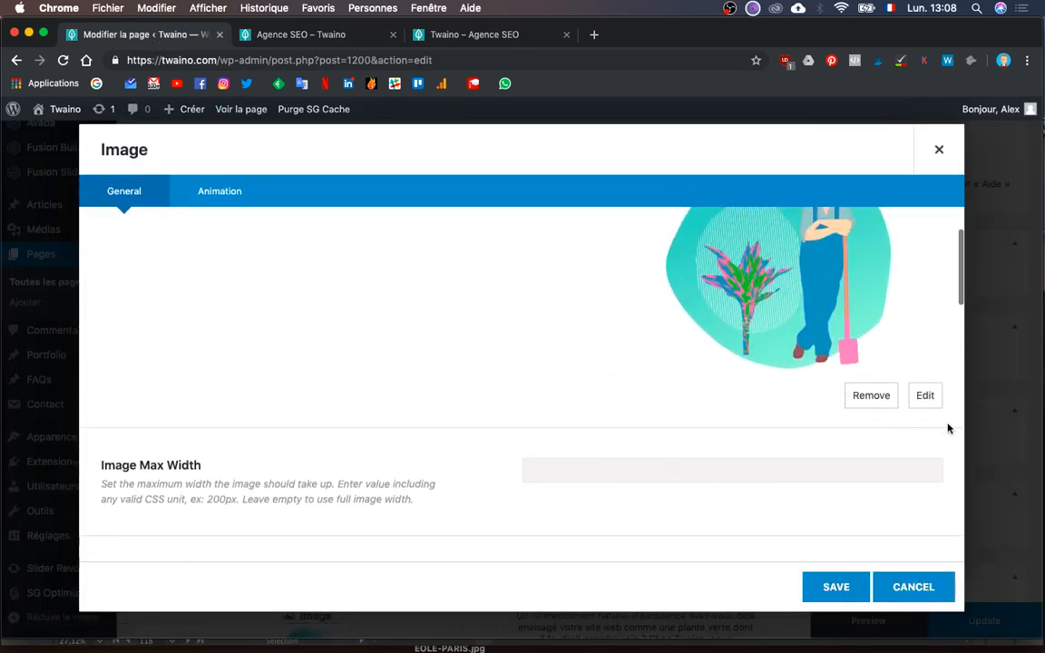
{"action": "left_click", "coordinate": [925, 395]}
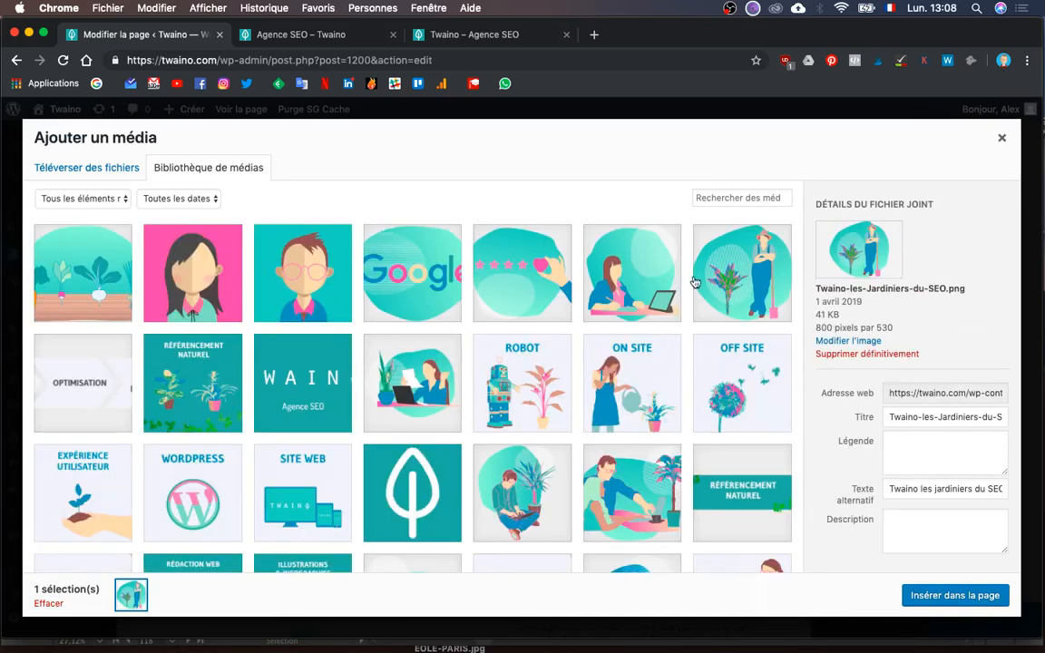
{"action": "left_click", "coordinate": [695, 282]}
{"action": "scroll", "coordinate": [837, 435], "scroll_direction": "down", "scroll_amount": 1}
{"action": "left_click", "coordinate": [885, 542]}
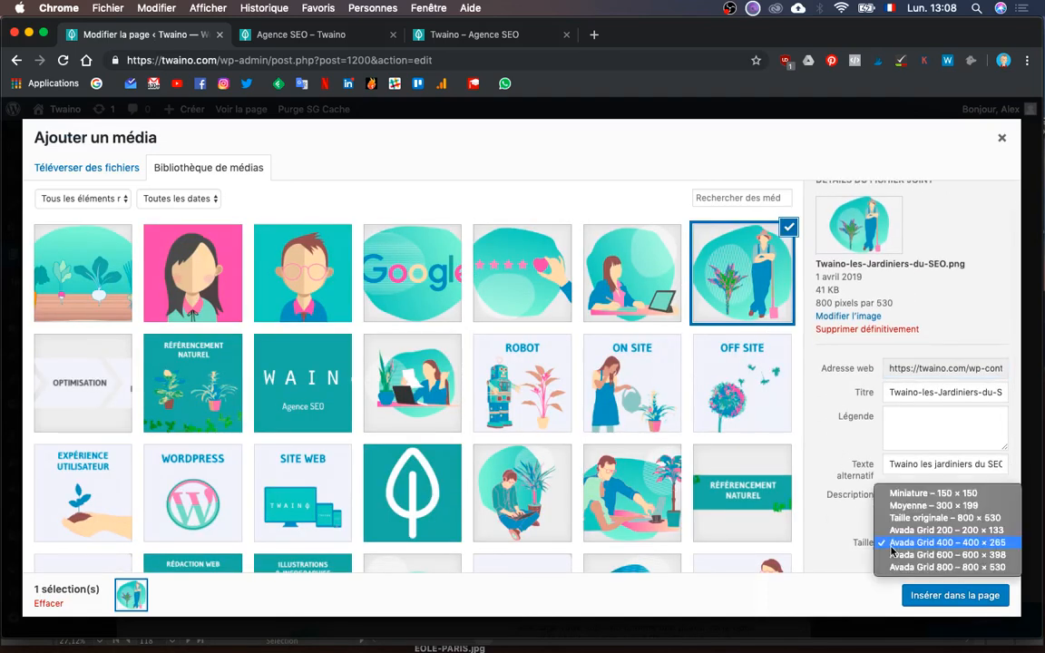
{"action": "left_click", "coordinate": [942, 507]}
{"action": "left_click", "coordinate": [963, 597]}
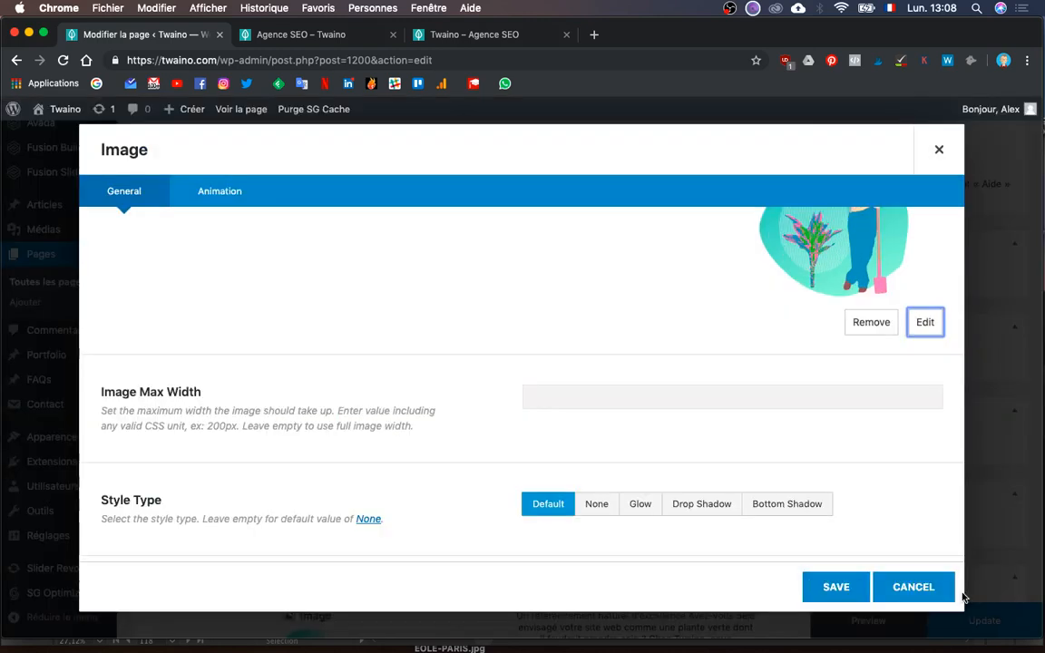
{"action": "left_click", "coordinate": [833, 585]}
- Reinsert Ecoute-clients at Moyenne 300 × 199, save its Image element, and view the preview
{"action": "scroll", "coordinate": [668, 429], "scroll_direction": "down", "scroll_amount": 10}
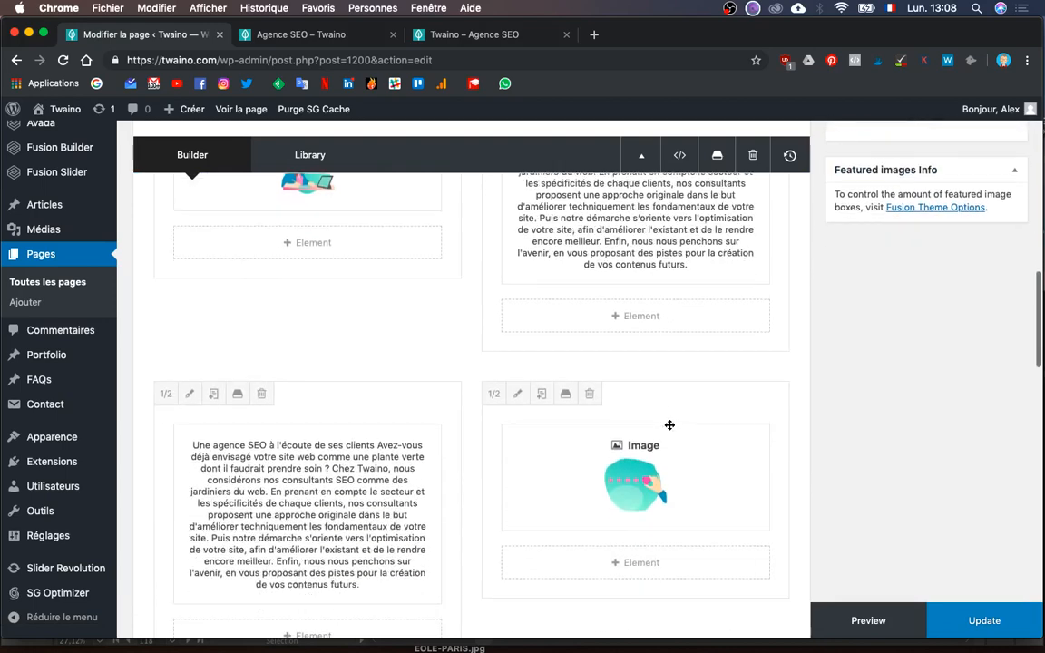
{"action": "left_click", "coordinate": [592, 439]}
{"action": "scroll", "coordinate": [844, 450], "scroll_direction": "down", "scroll_amount": 5}
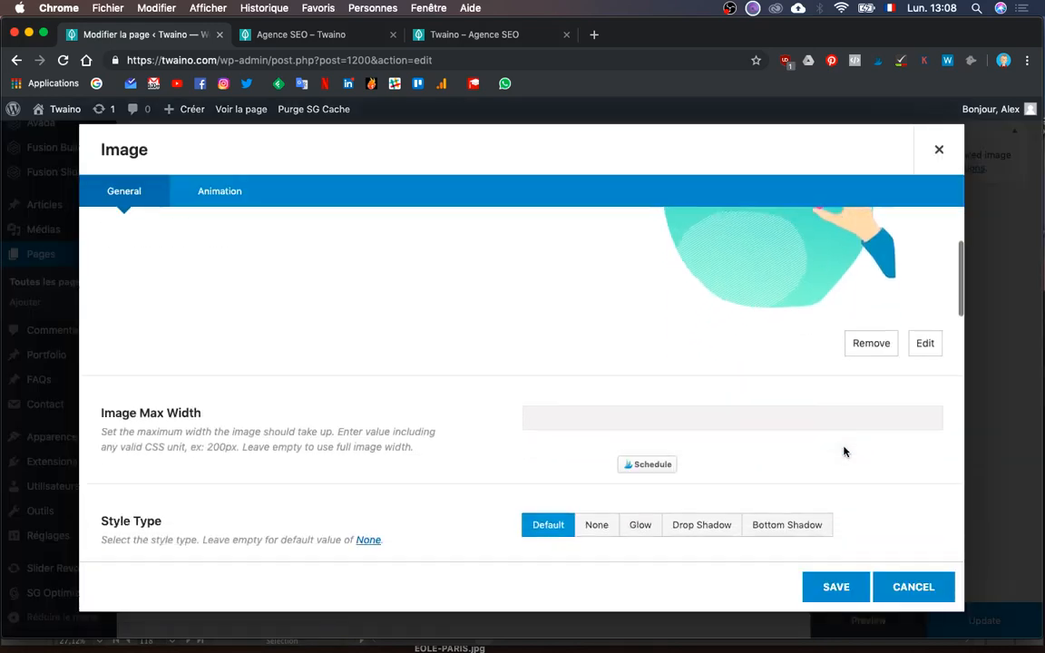
{"action": "left_click", "coordinate": [925, 319]}
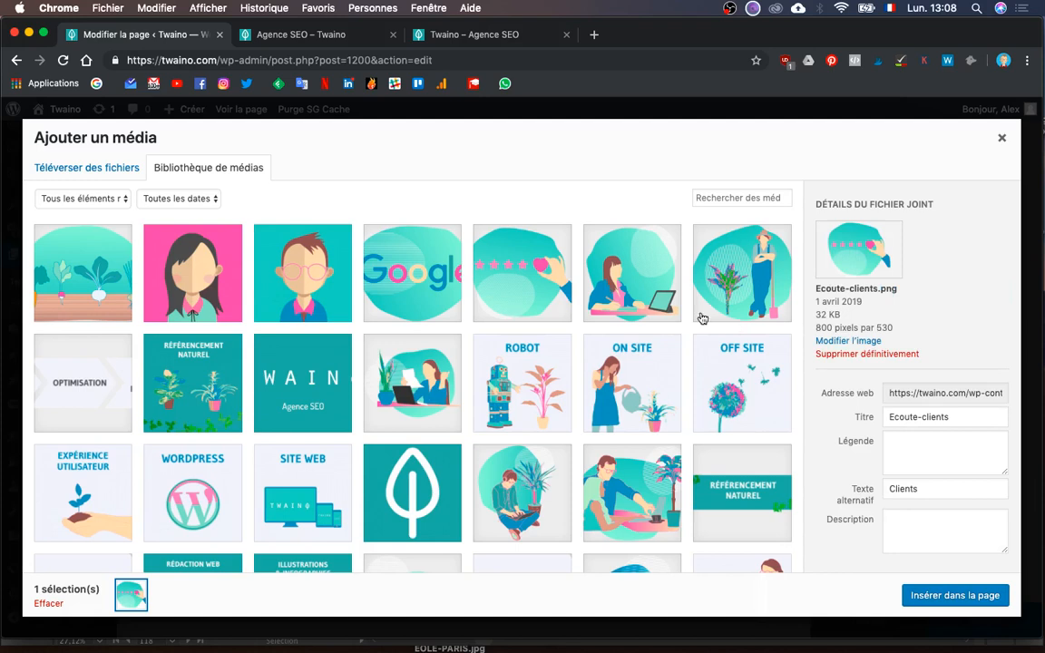
{"action": "left_click", "coordinate": [552, 277]}
{"action": "scroll", "coordinate": [861, 408], "scroll_direction": "down", "scroll_amount": 1}
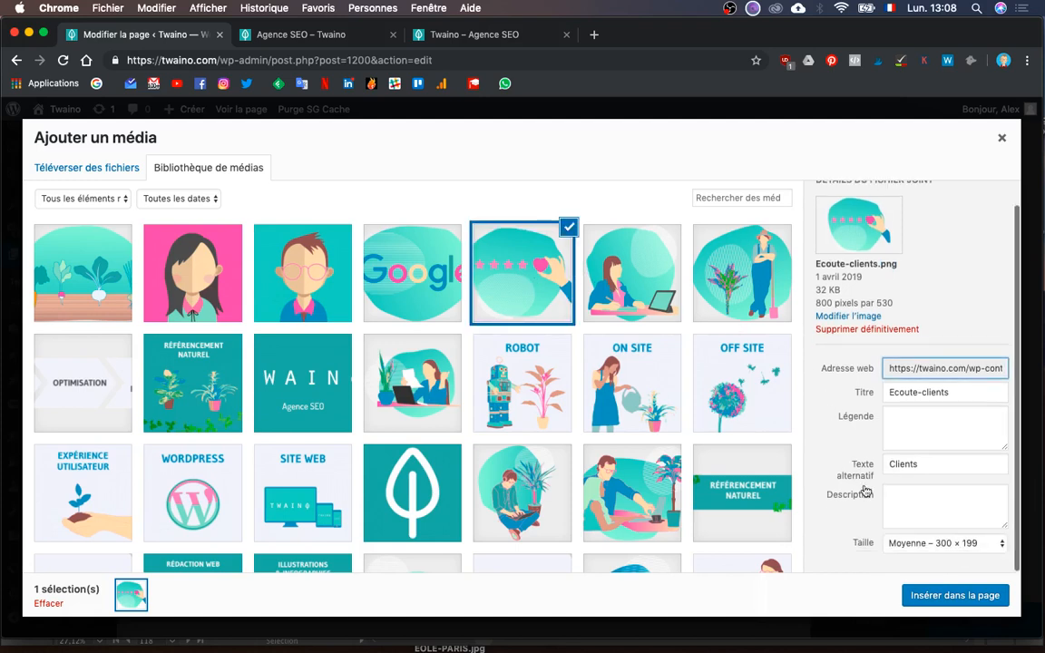
{"action": "left_click", "coordinate": [901, 543]}
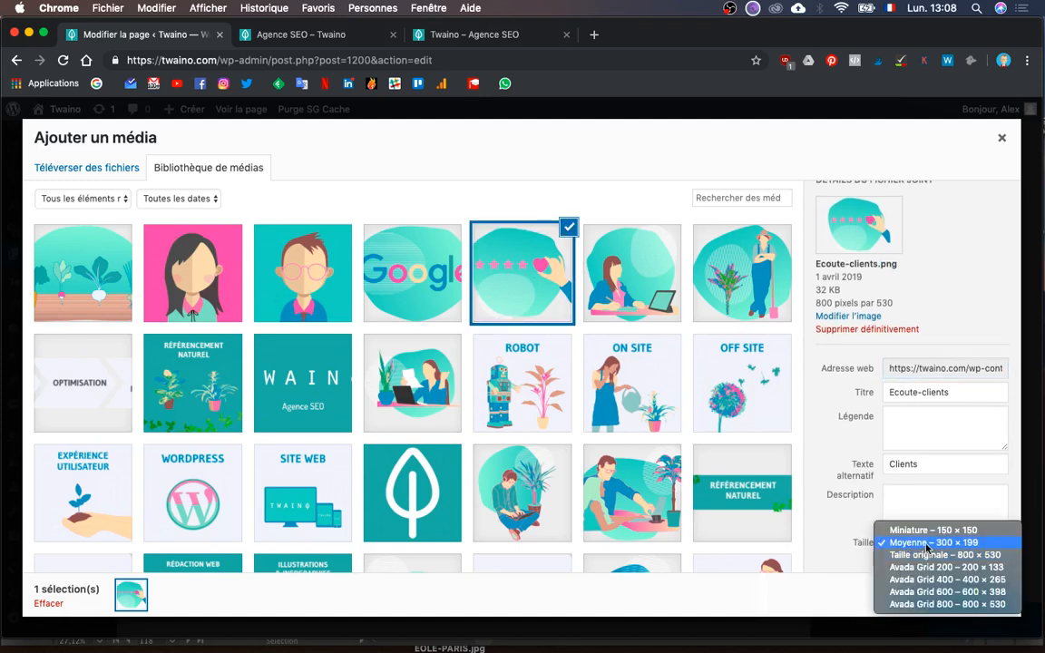
{"action": "left_click", "coordinate": [927, 544]}
{"action": "left_click", "coordinate": [952, 593]}
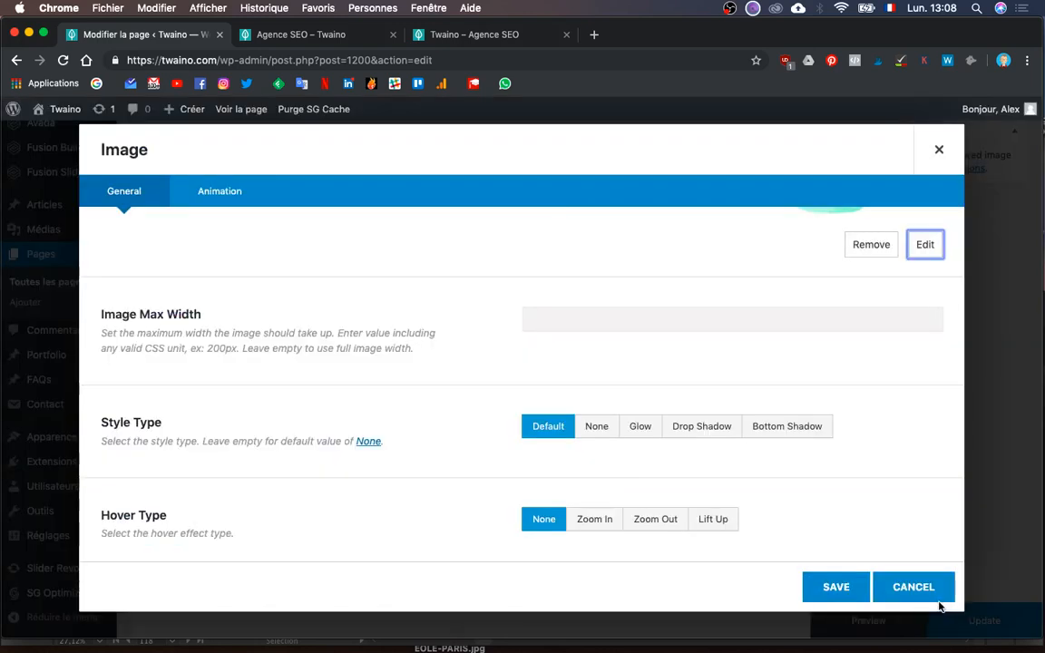
{"action": "left_click", "coordinate": [836, 587]}
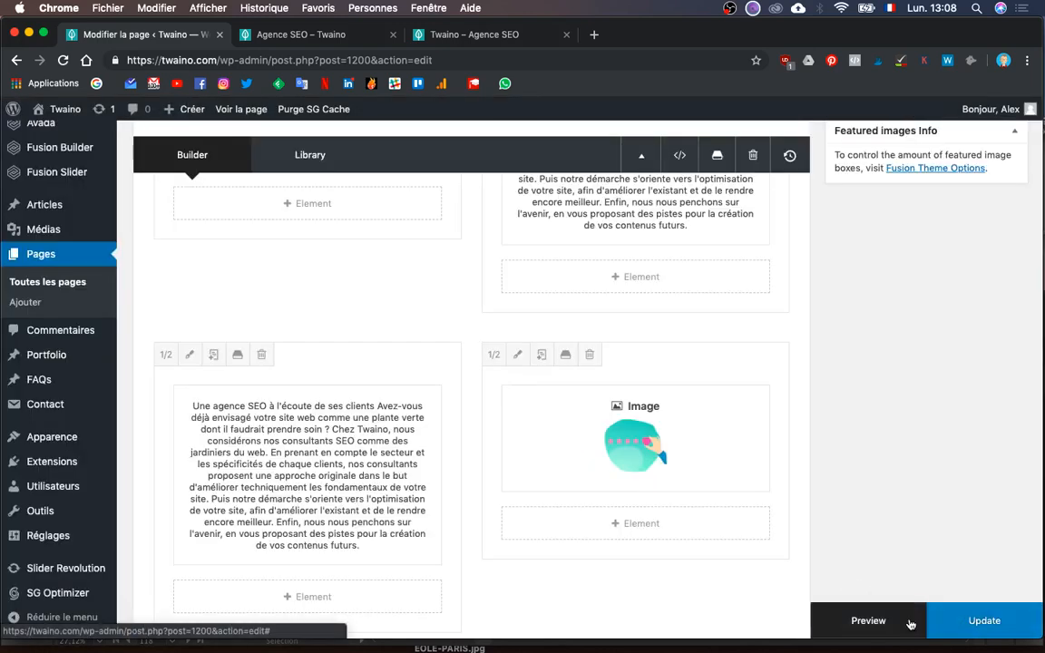
{"action": "left_click", "coordinate": [342, 38]}
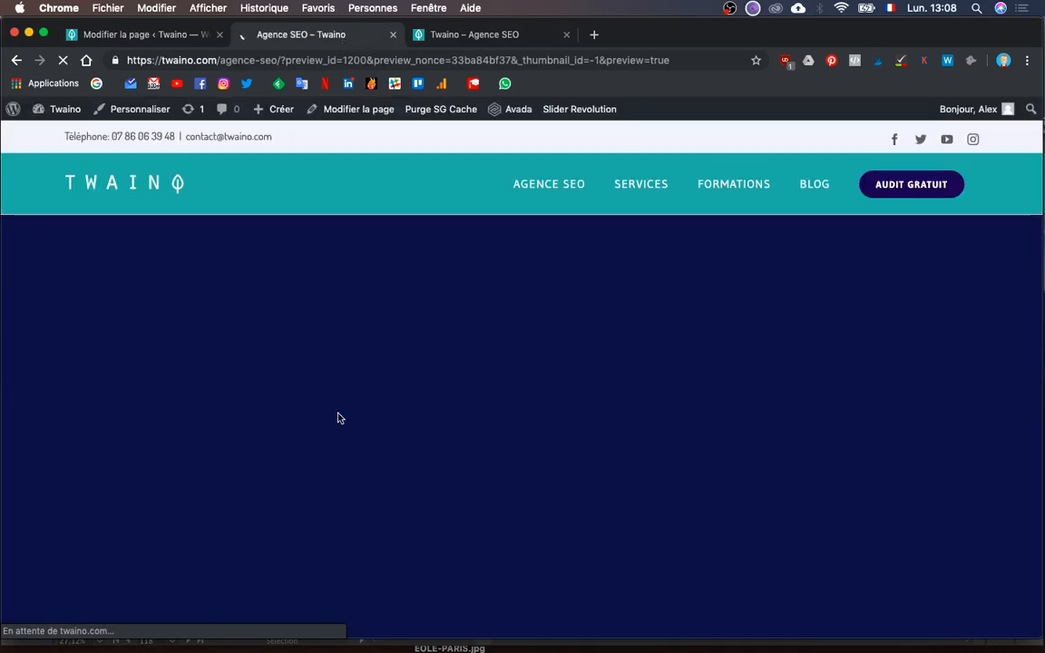
- Scroll the reloaded preview to check the smaller gardener and customer-listening illustrations
{"action": "scroll", "coordinate": [340, 418], "scroll_direction": "down", "scroll_amount": 7}
{"action": "scroll", "coordinate": [338, 419], "scroll_direction": "down", "scroll_amount": 6}
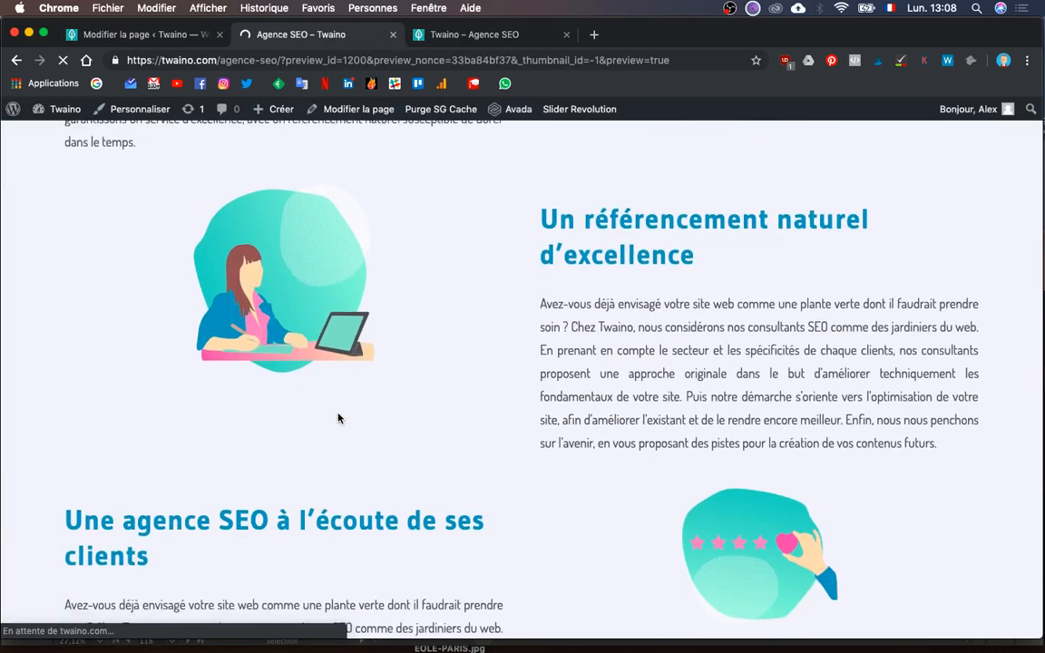
{"action": "scroll", "coordinate": [338, 418], "scroll_direction": "down", "scroll_amount": 3}
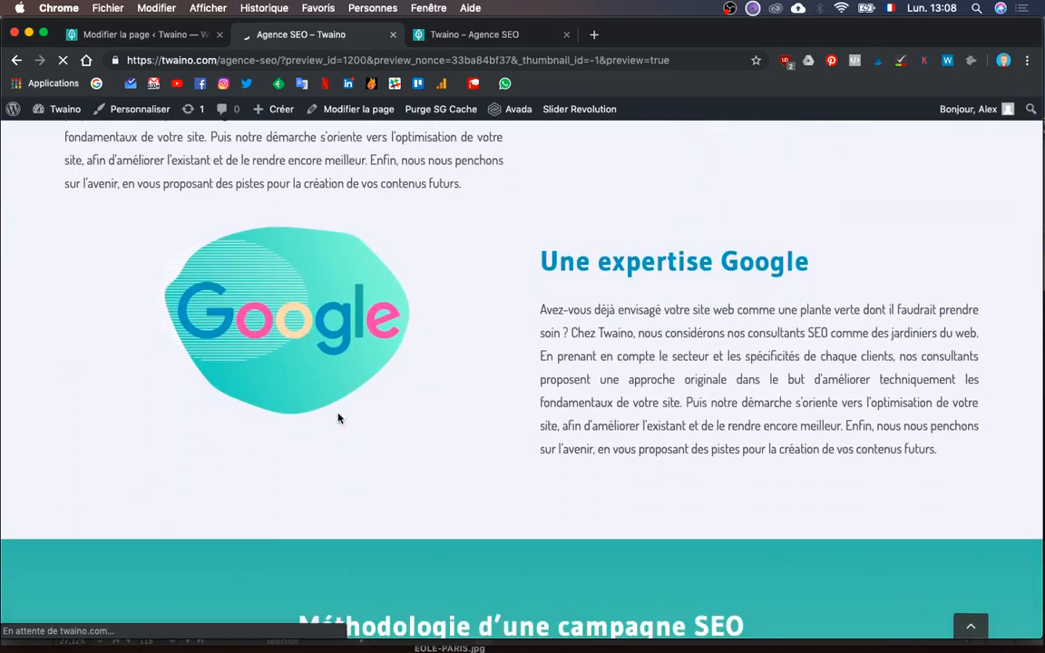
{"action": "scroll", "coordinate": [338, 418], "scroll_direction": "up", "scroll_amount": 8}
{"action": "scroll", "coordinate": [338, 418], "scroll_direction": "up", "scroll_amount": 4}
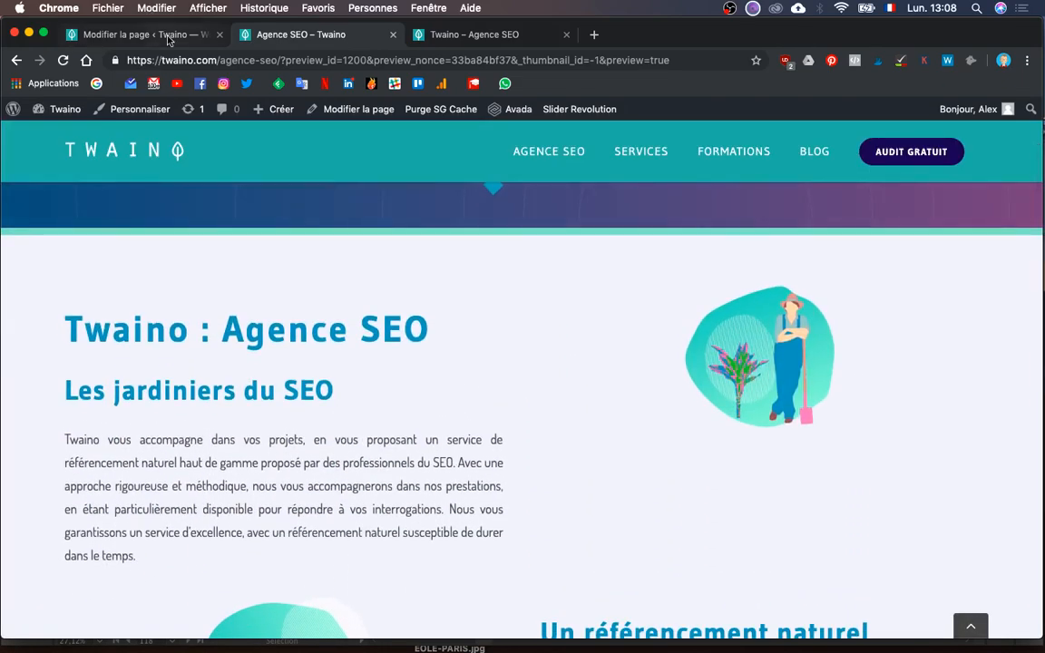
- Back in the editor, reselect the gardener illustration in the media library for its Image element
{"action": "left_click", "coordinate": [150, 33]}
{"action": "scroll", "coordinate": [600, 420], "scroll_direction": "up", "scroll_amount": 4}
{"action": "scroll", "coordinate": [601, 420], "scroll_direction": "up", "scroll_amount": 3}
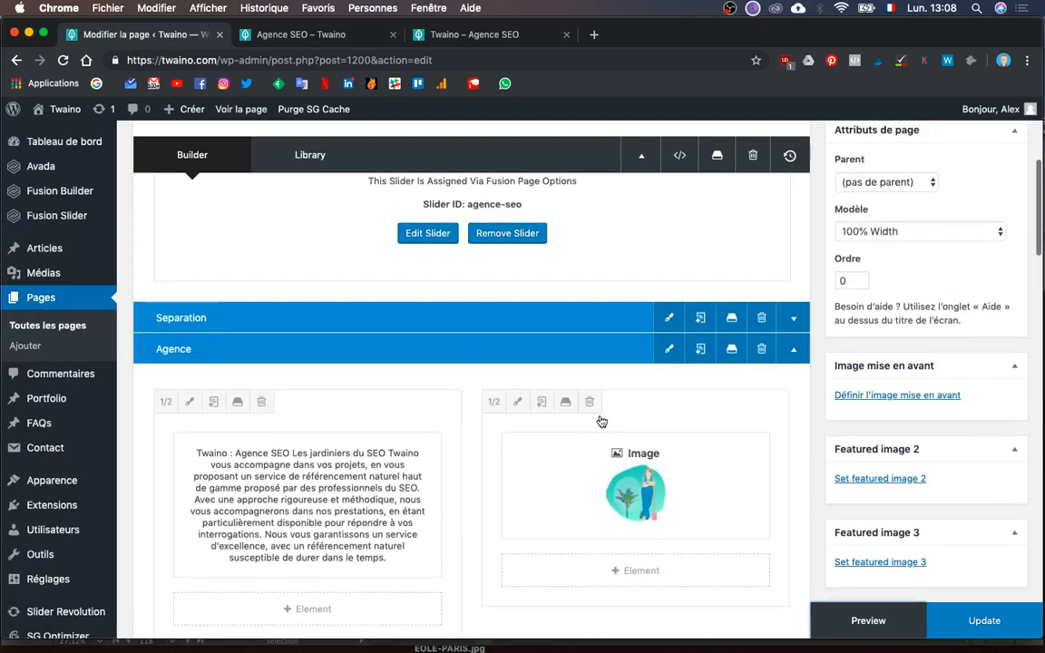
{"action": "left_click", "coordinate": [600, 497]}
{"action": "scroll", "coordinate": [659, 445], "scroll_direction": "down", "scroll_amount": 2}
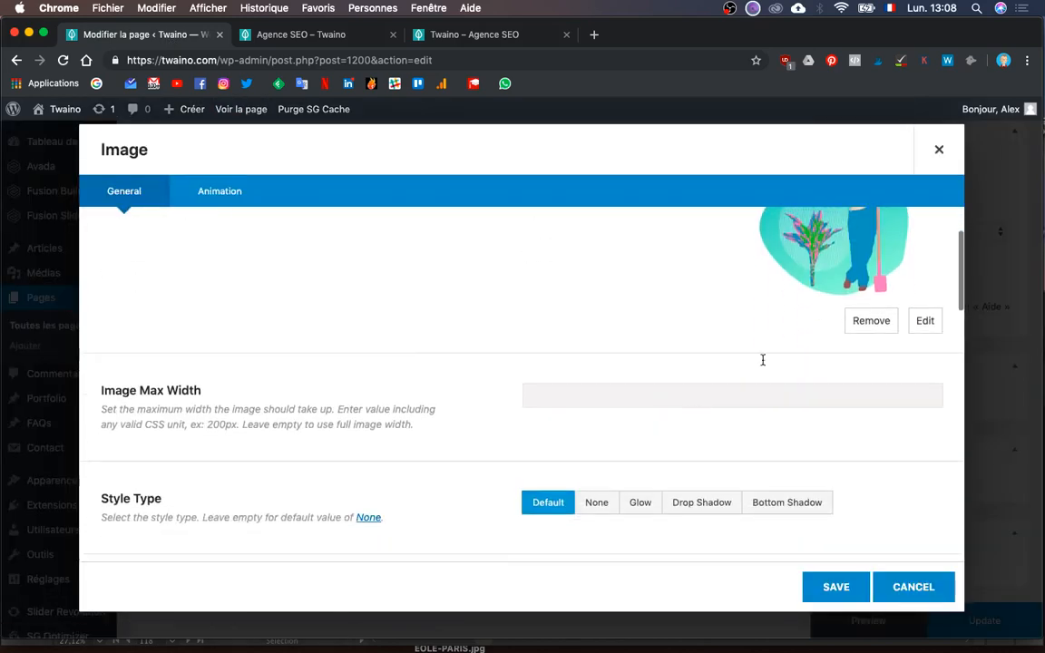
{"action": "left_click", "coordinate": [925, 312]}
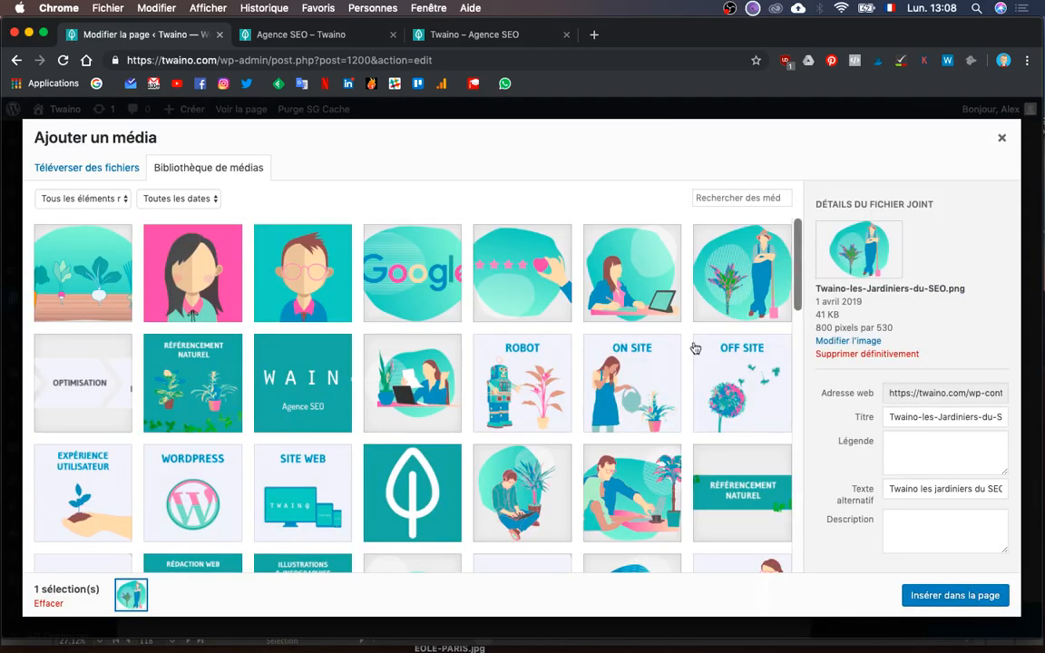
{"action": "left_click", "coordinate": [736, 295]}
- Insert it at Avada Grid 400 × 265, save the element, and open the page preview
{"action": "scroll", "coordinate": [796, 437], "scroll_direction": "down", "scroll_amount": 1}
{"action": "scroll", "coordinate": [833, 478], "scroll_direction": "down", "scroll_amount": 2}
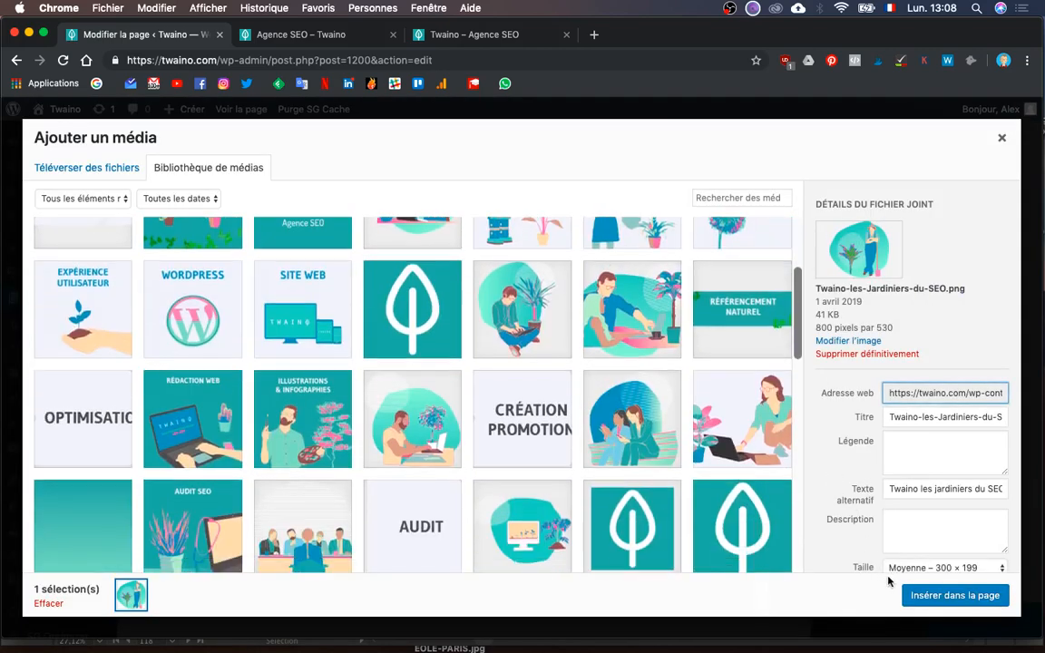
{"action": "left_click", "coordinate": [944, 567]}
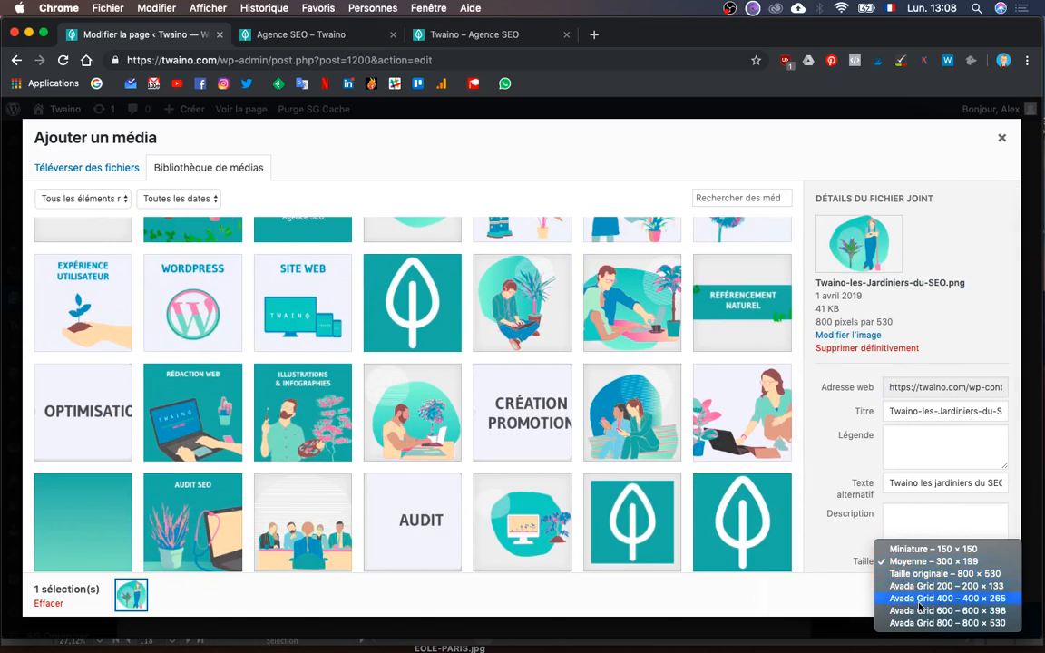
{"action": "left_click", "coordinate": [920, 598]}
{"action": "left_click", "coordinate": [925, 597]}
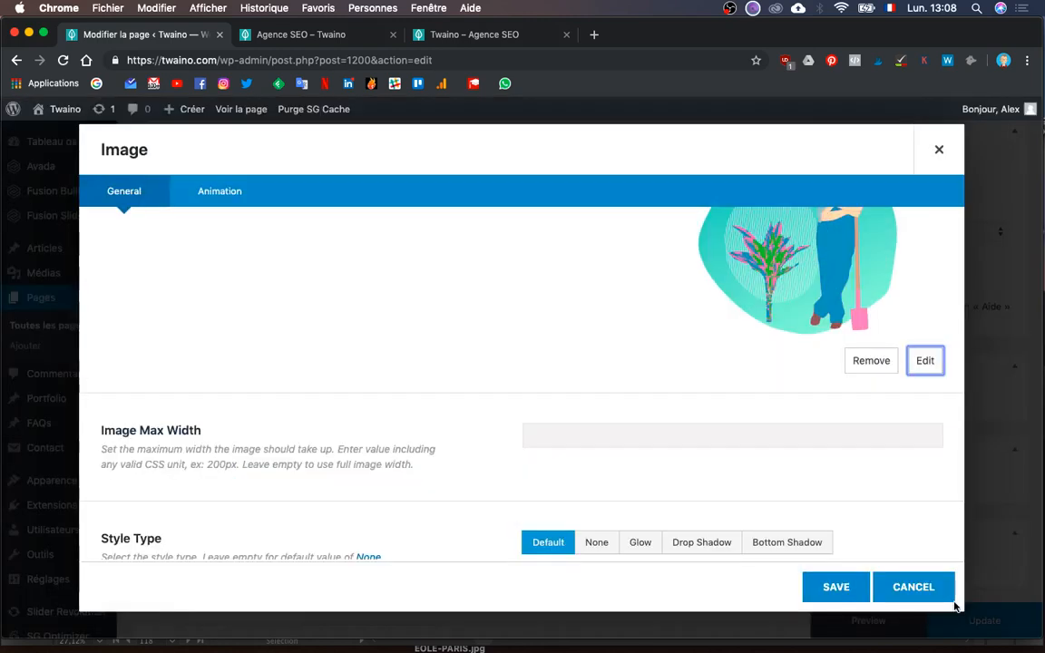
{"action": "left_click", "coordinate": [829, 588]}
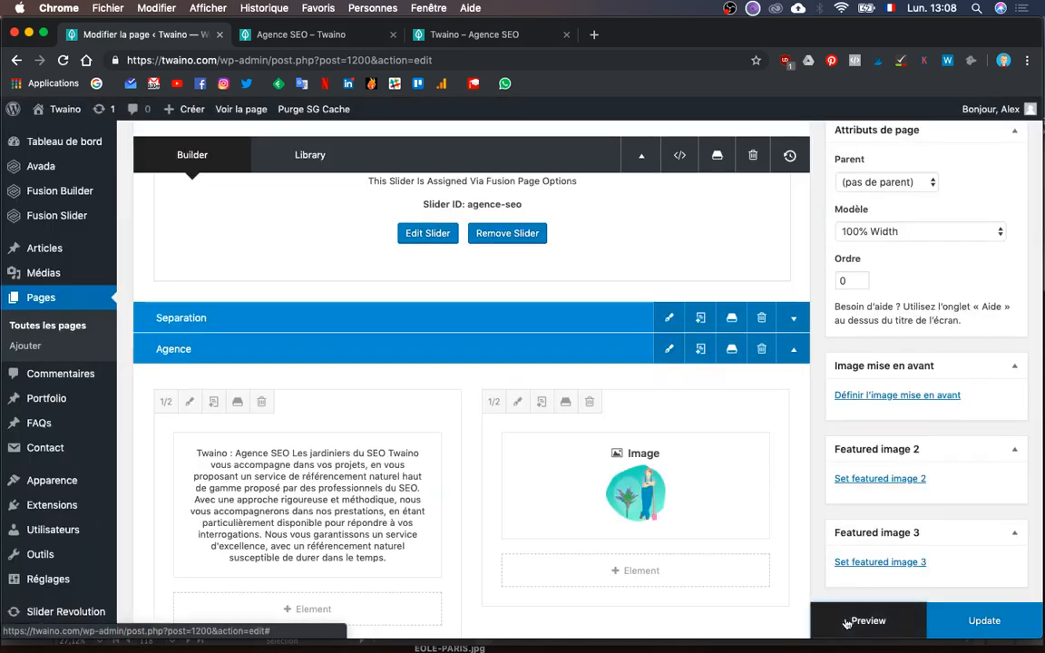
{"action": "left_click", "coordinate": [866, 620]}
{"action": "left_click", "coordinate": [309, 37]}
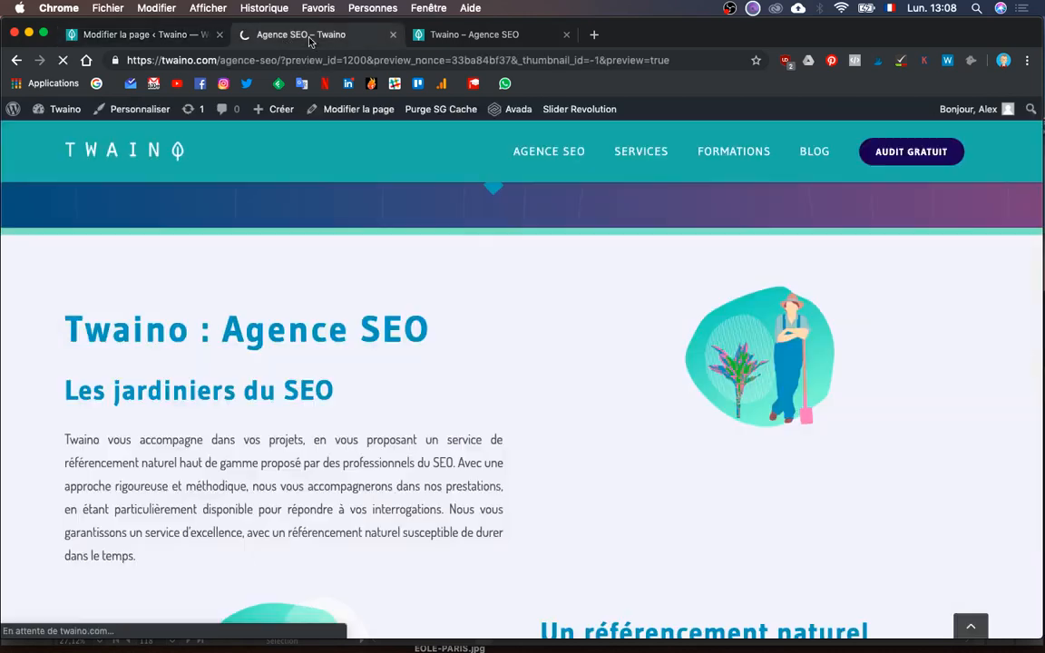
- Close the duplicate Twaino – Agence SEO tab, check the larger gardener illustration, and return to the editor
{"action": "left_click", "coordinate": [566, 34]}
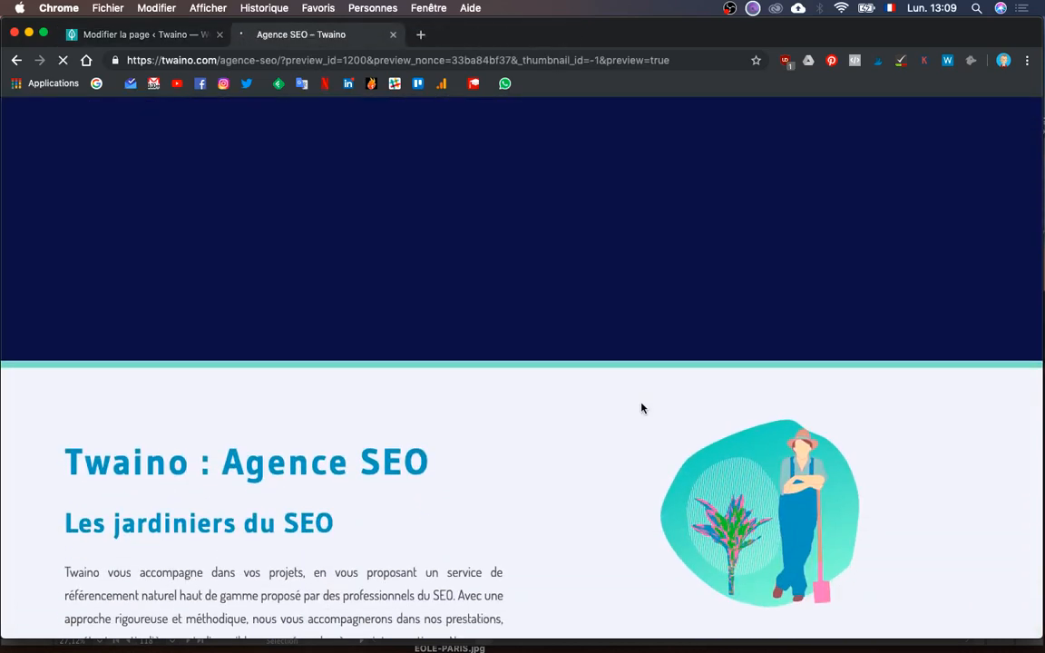
{"action": "scroll", "coordinate": [642, 408], "scroll_direction": "down", "scroll_amount": 5}
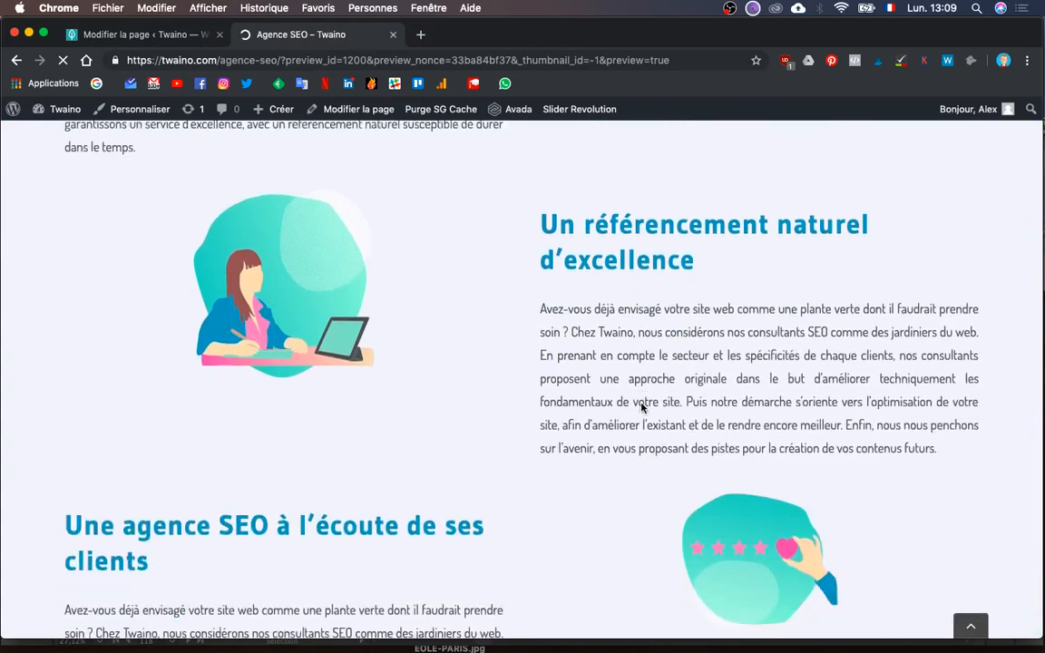
{"action": "scroll", "coordinate": [642, 408], "scroll_direction": "down", "scroll_amount": 5}
{"action": "scroll", "coordinate": [641, 408], "scroll_direction": "up", "scroll_amount": 9}
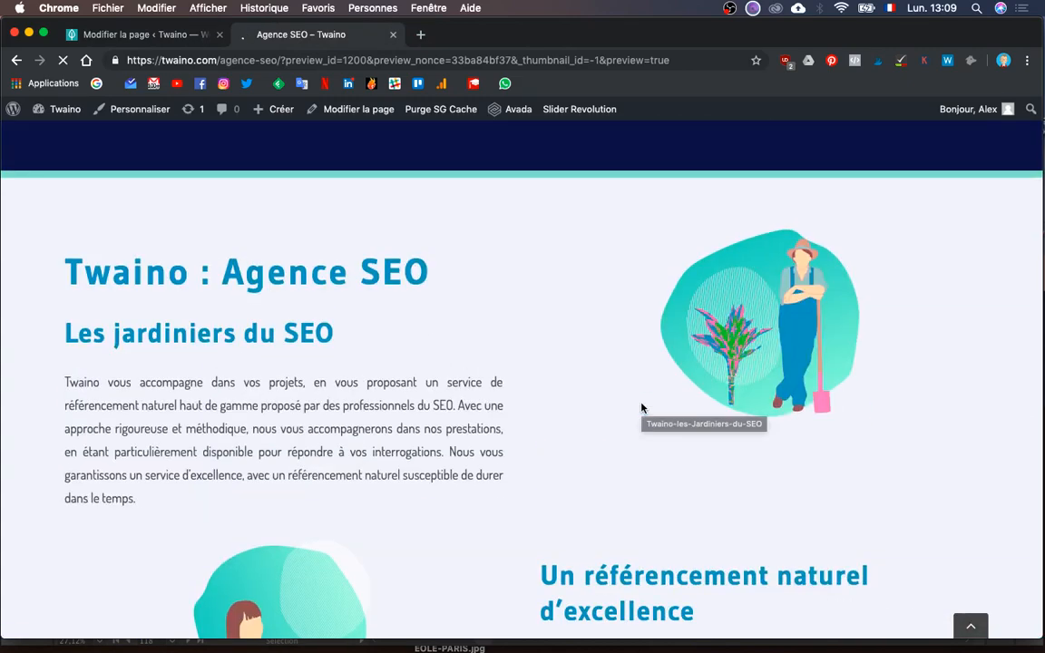
{"action": "scroll", "coordinate": [641, 409], "scroll_direction": "down", "scroll_amount": 5}
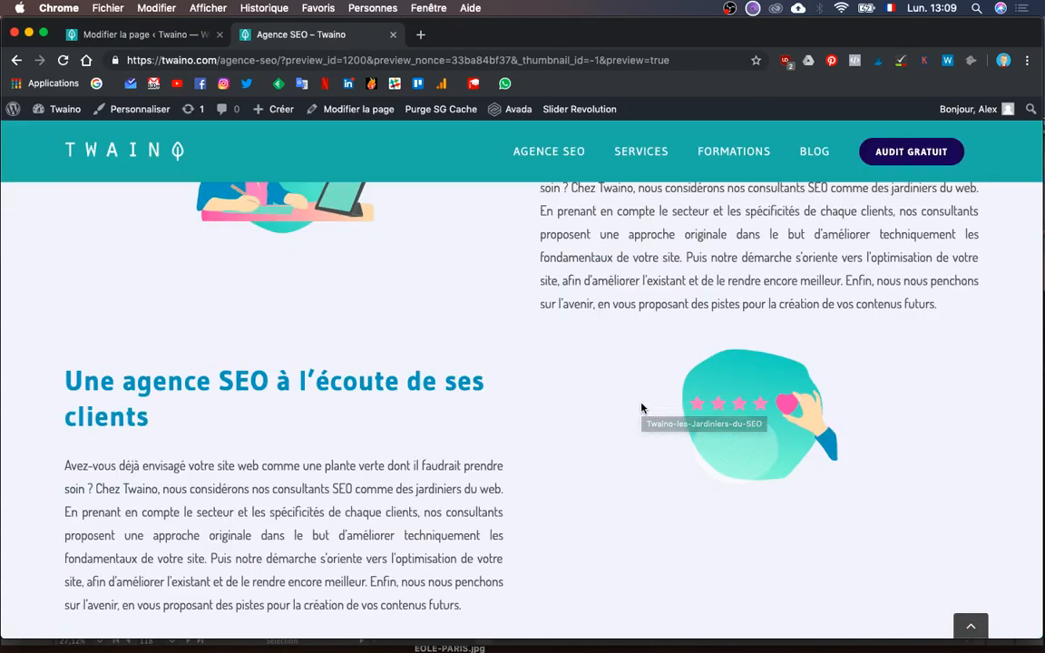
{"action": "scroll", "coordinate": [641, 408], "scroll_direction": "up", "scroll_amount": 5}
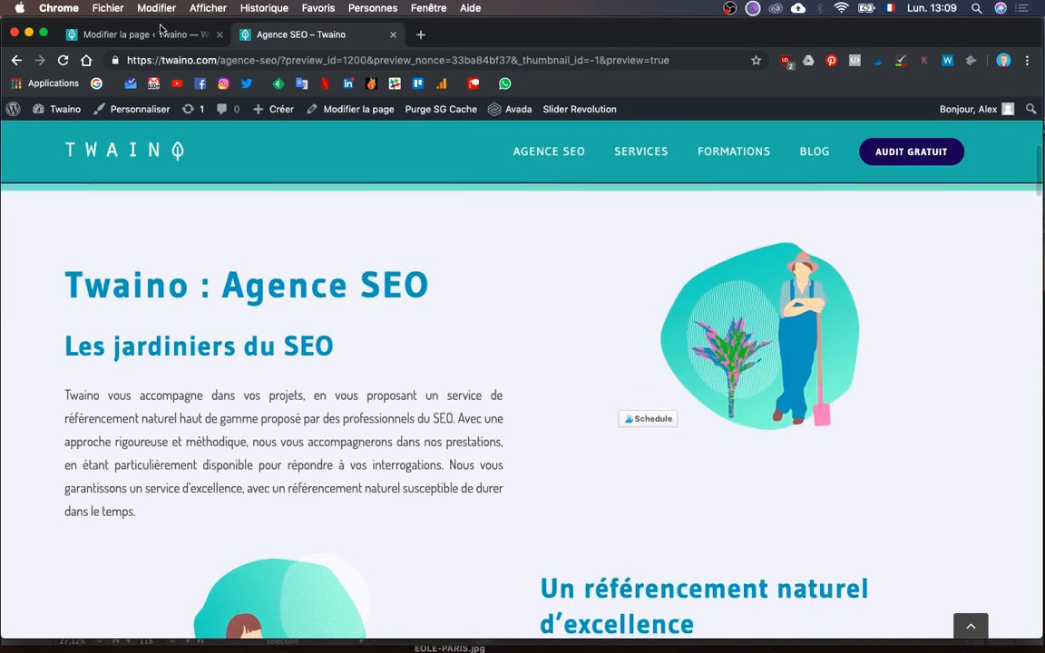
{"action": "left_click", "coordinate": [160, 31]}
{"action": "scroll", "coordinate": [606, 431], "scroll_direction": "down", "scroll_amount": 8}
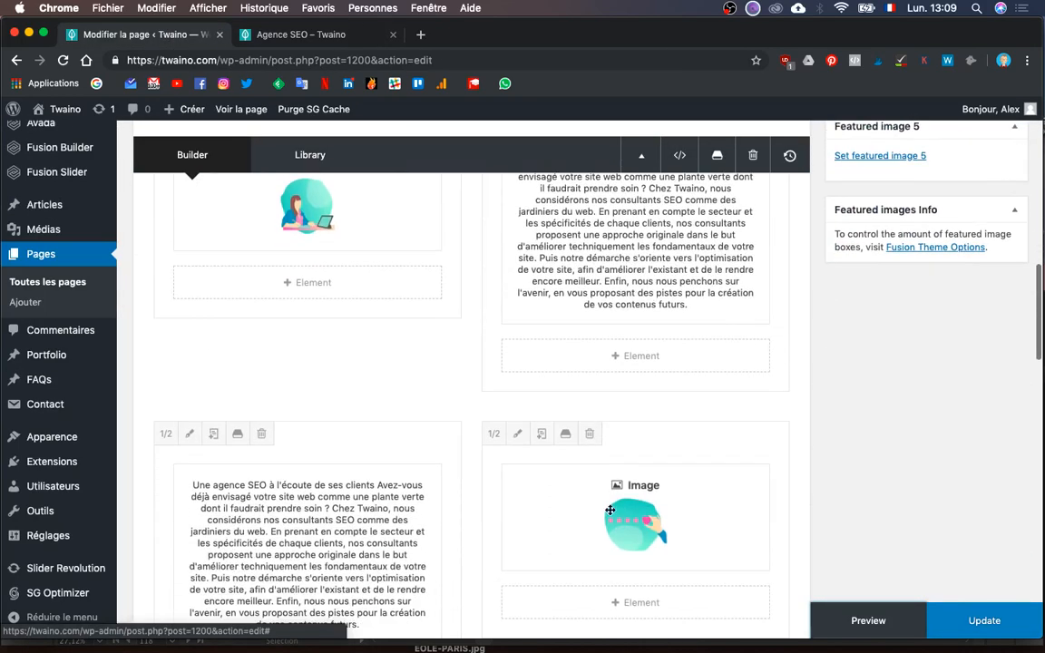
- Reinsert Ecoute-clients at Avada Grid 400 in the clients row, save, update the page, and preview it
{"action": "mouse_move", "coordinate": [595, 527]}
{"action": "scroll", "coordinate": [737, 361], "scroll_direction": "down", "scroll_amount": 3}
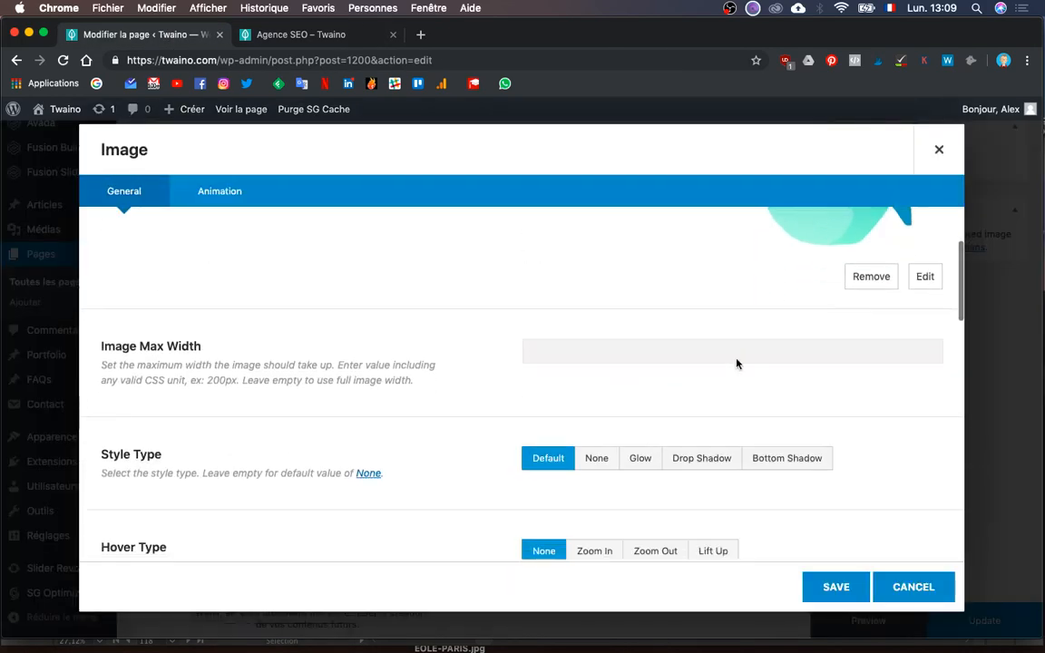
{"action": "left_click", "coordinate": [916, 257]}
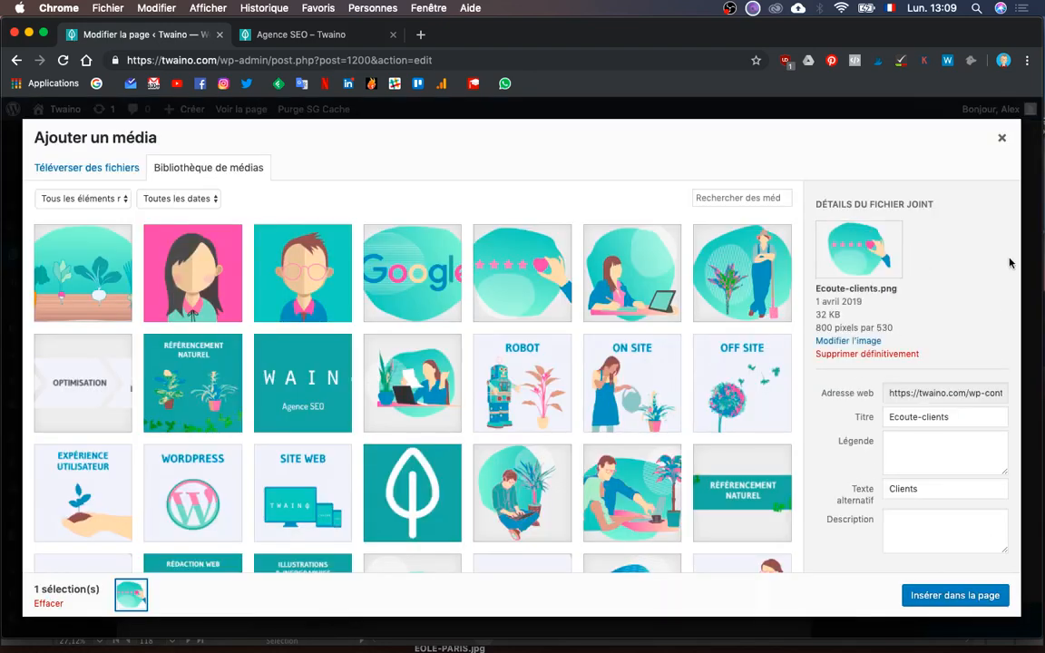
{"action": "left_click", "coordinate": [494, 270]}
{"action": "scroll", "coordinate": [838, 557], "scroll_direction": "down", "scroll_amount": 1}
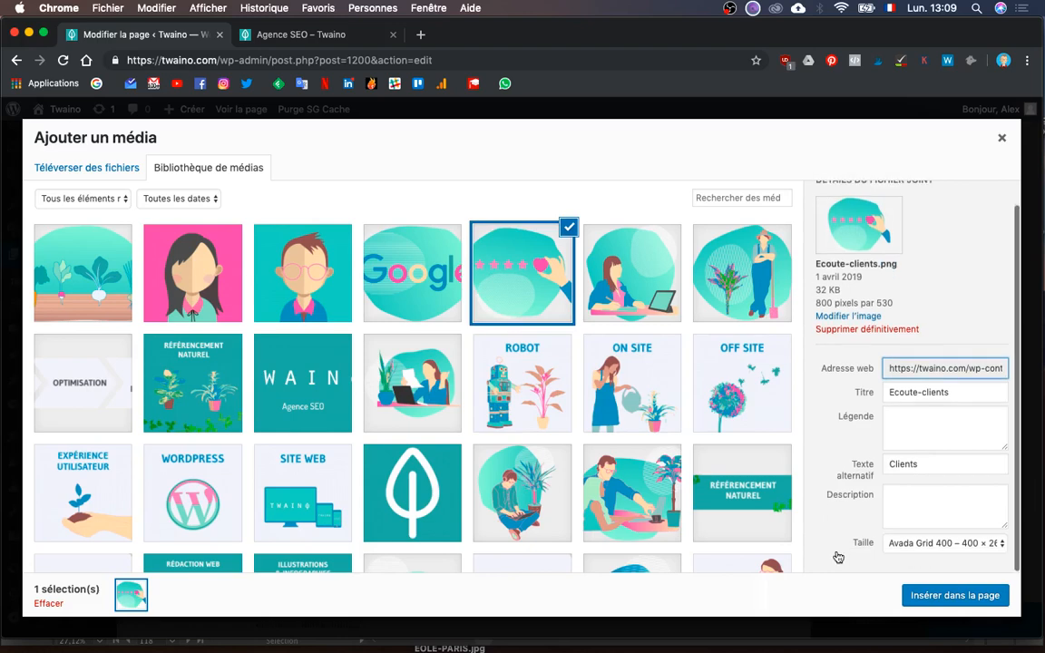
{"action": "left_click", "coordinate": [937, 599]}
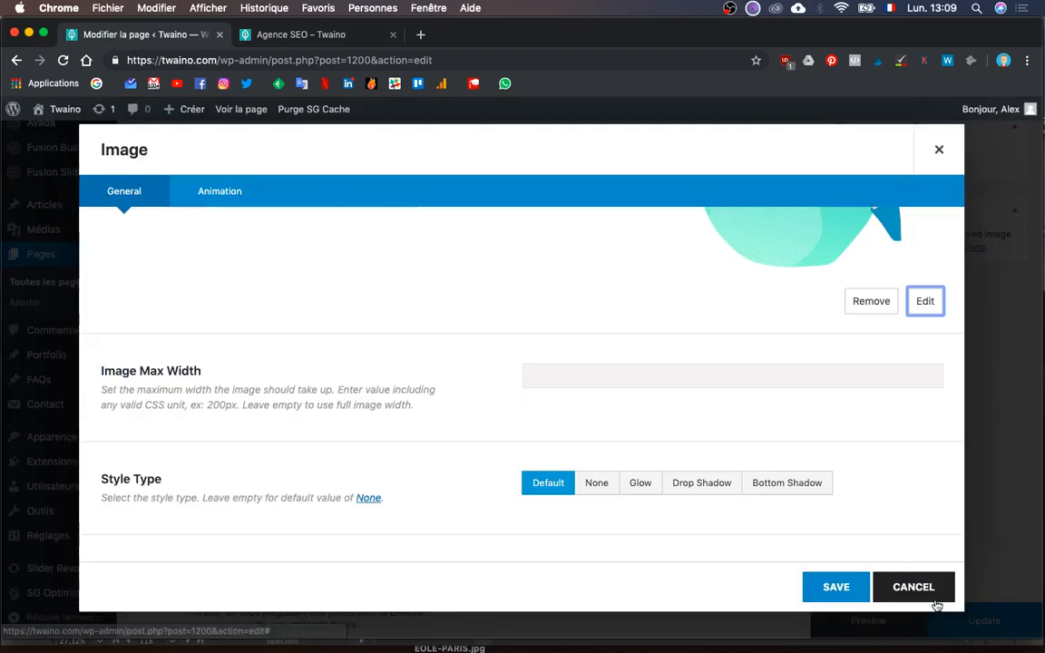
{"action": "left_click", "coordinate": [835, 587]}
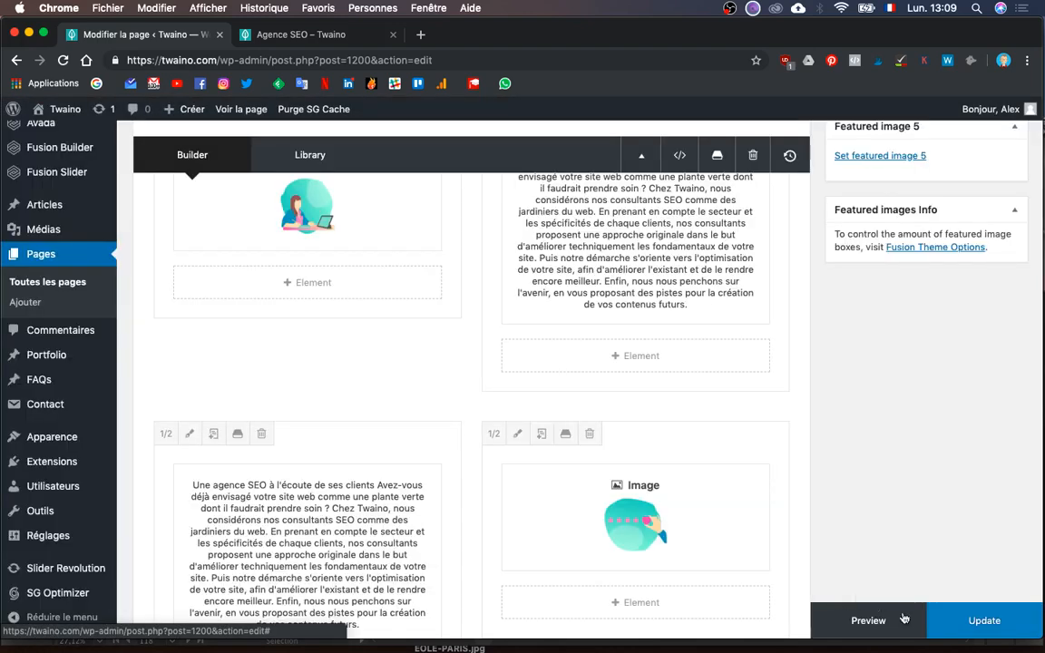
{"action": "left_click", "coordinate": [952, 606]}
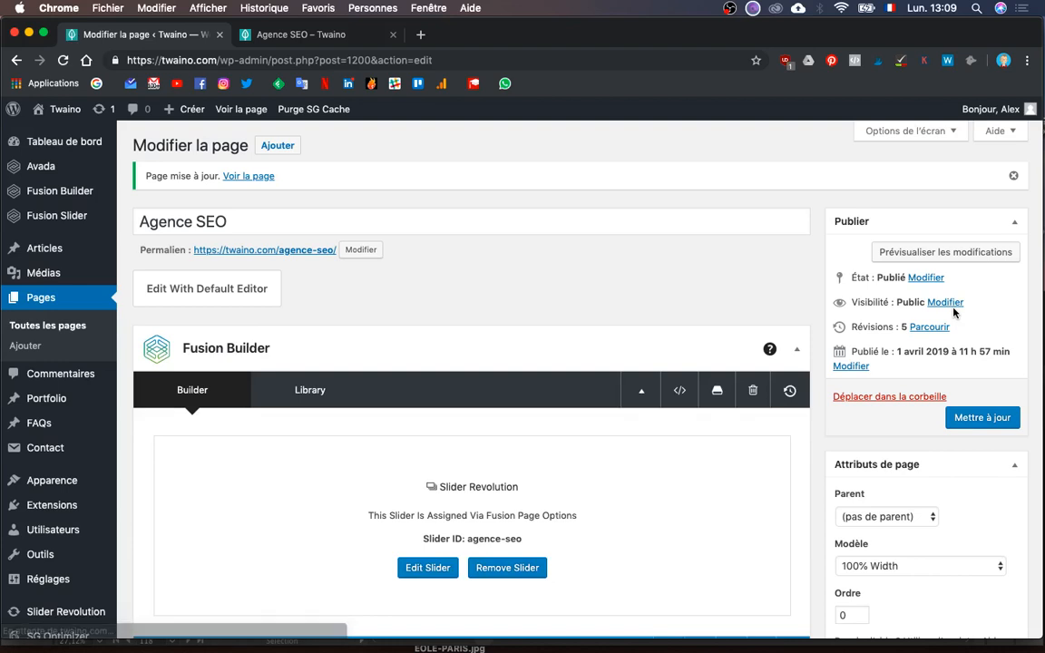
{"action": "left_click", "coordinate": [963, 250]}
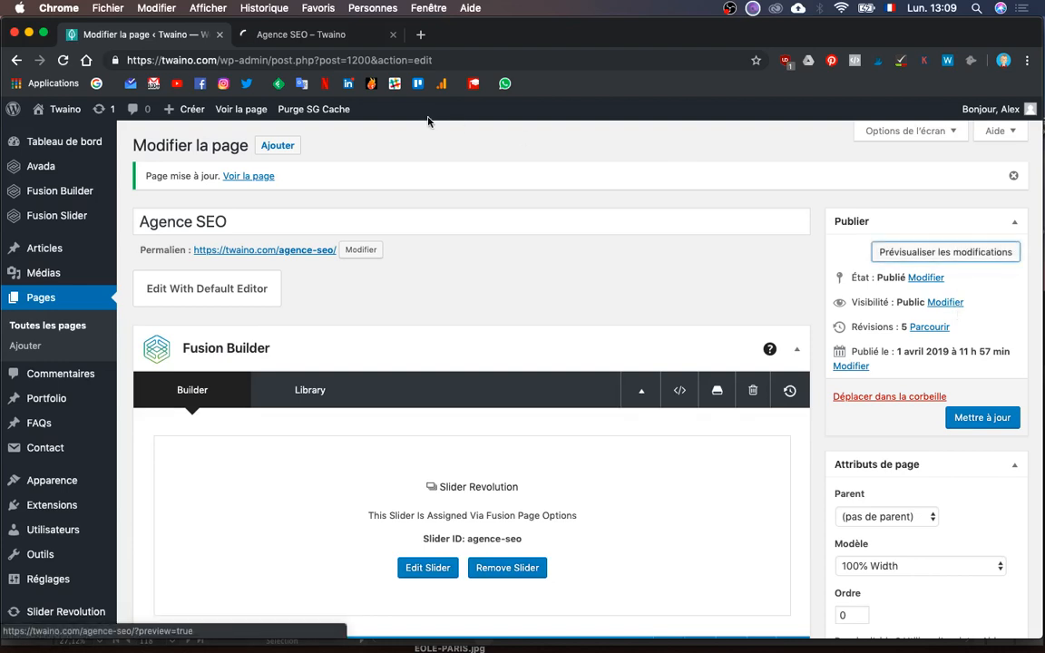
- Scroll through the updated Agence SEO preview to check the resized illustrations, then bring up Mission Control
{"action": "left_click", "coordinate": [297, 40]}
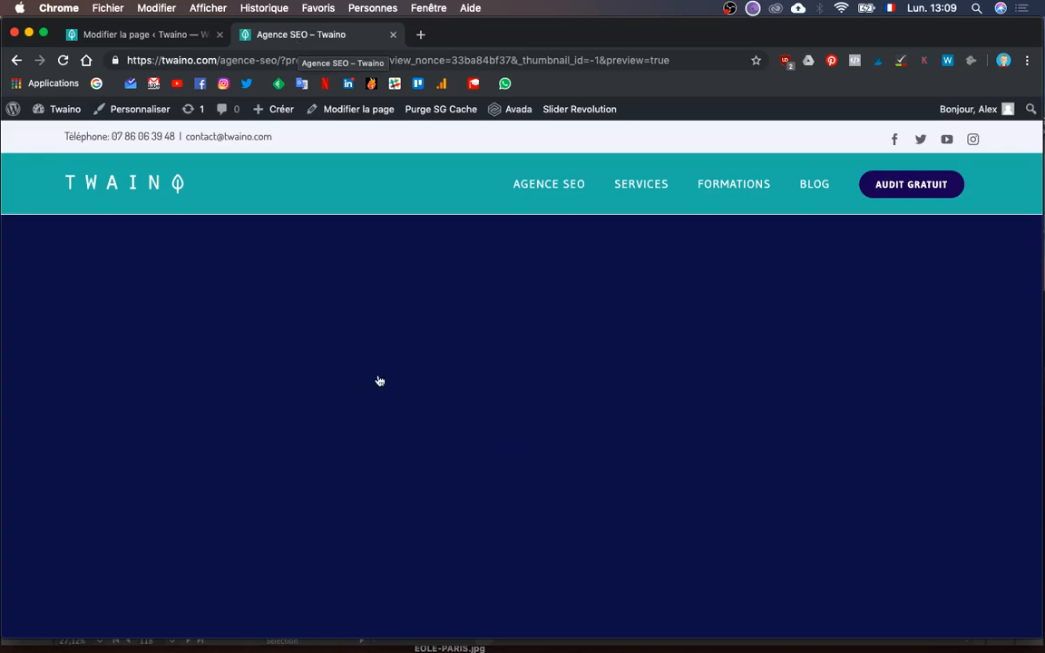
{"action": "scroll", "coordinate": [379, 381], "scroll_direction": "down", "scroll_amount": 8}
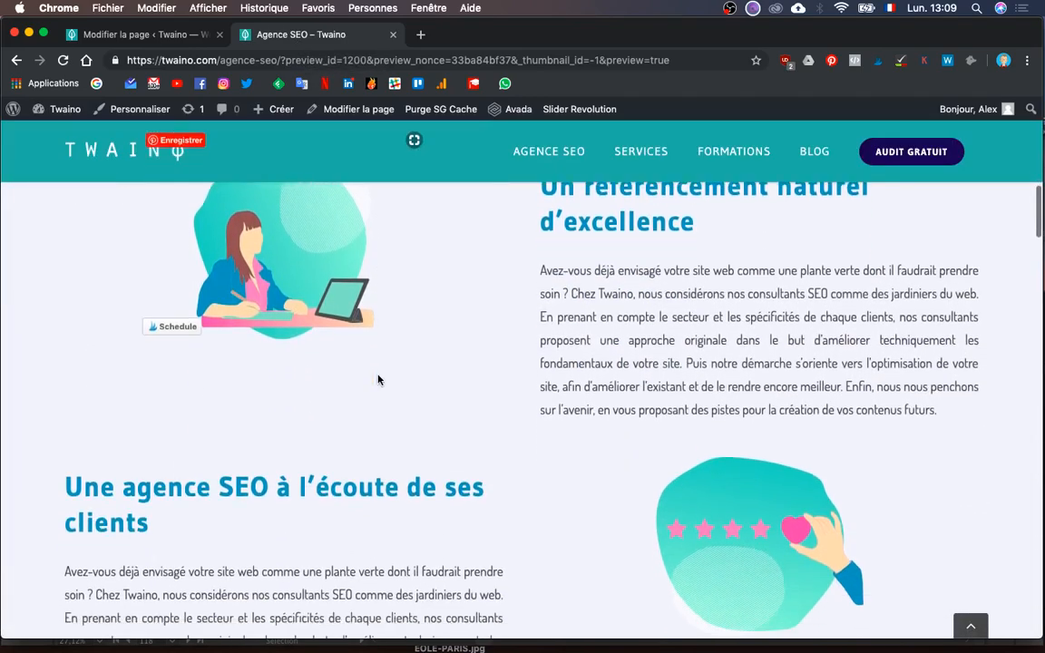
{"action": "scroll", "coordinate": [379, 381], "scroll_direction": "down", "scroll_amount": 6}
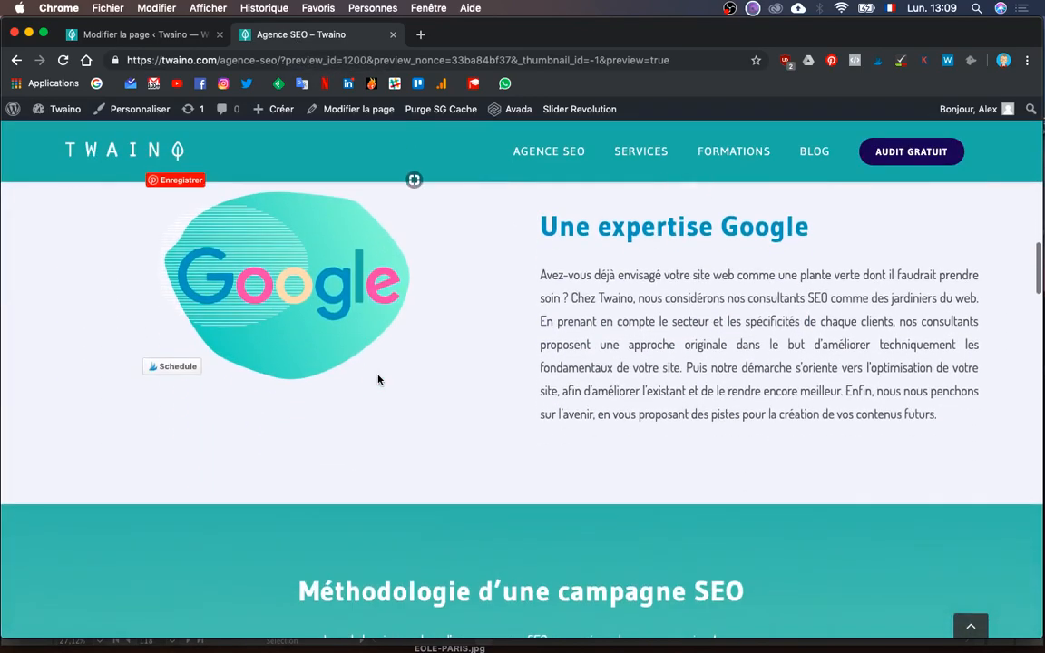
{"action": "scroll", "coordinate": [379, 381], "scroll_direction": "up", "scroll_amount": 12}
{"action": "scroll", "coordinate": [379, 381], "scroll_direction": "down", "scroll_amount": 4}
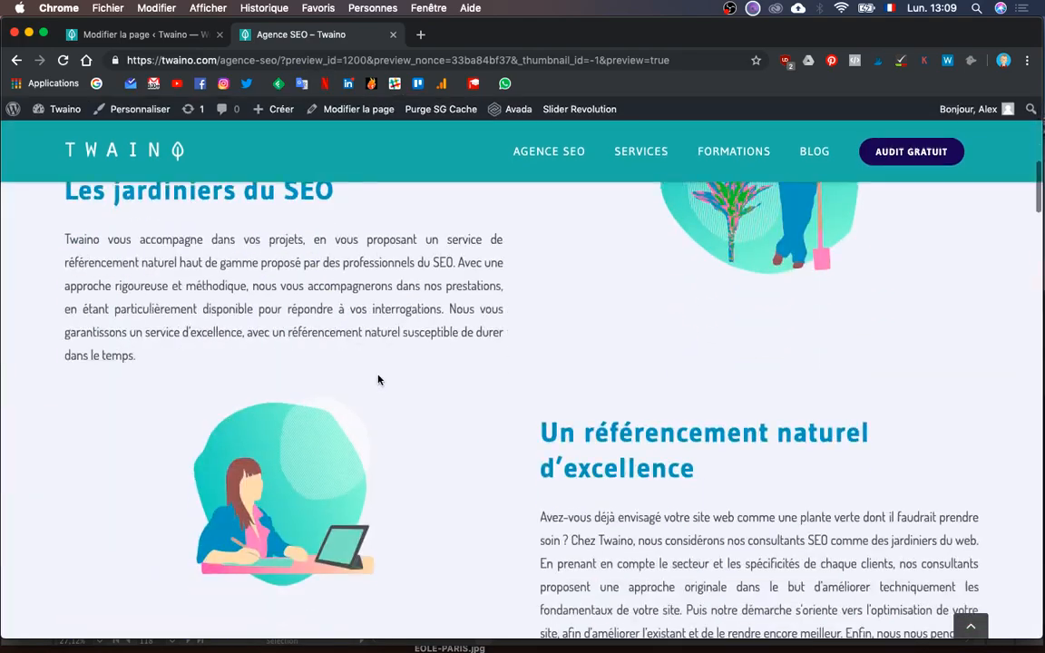
{"action": "scroll", "coordinate": [379, 379], "scroll_direction": "down", "scroll_amount": 8}
{"action": "scroll", "coordinate": [883, 340], "scroll_direction": "up", "scroll_amount": 1}
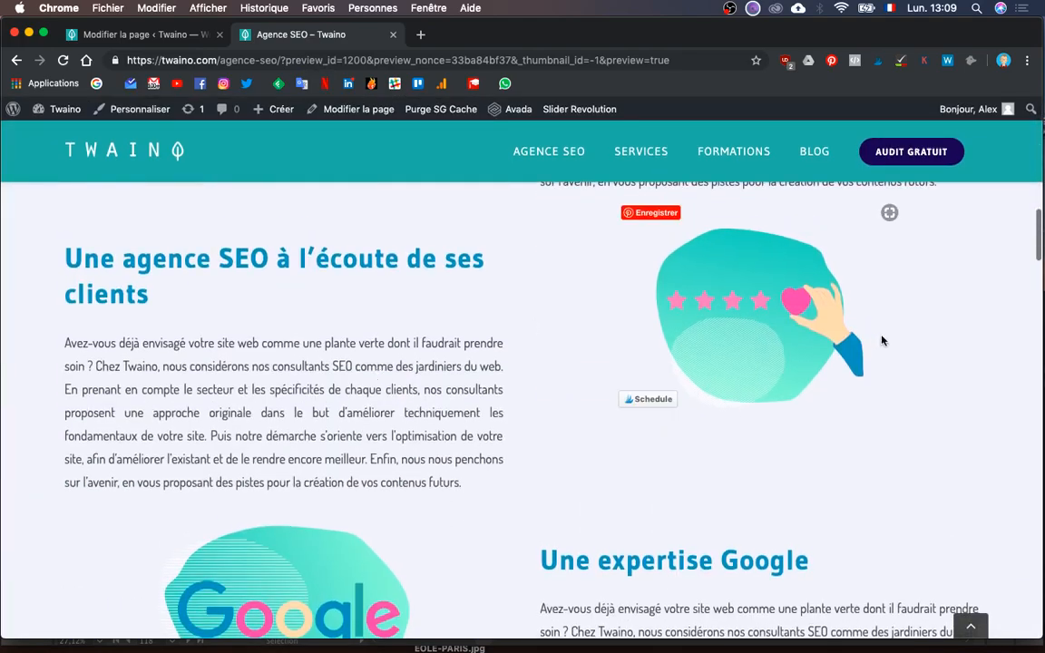
{"action": "scroll", "coordinate": [677, 392], "scroll_direction": "up", "scroll_amount": 6}
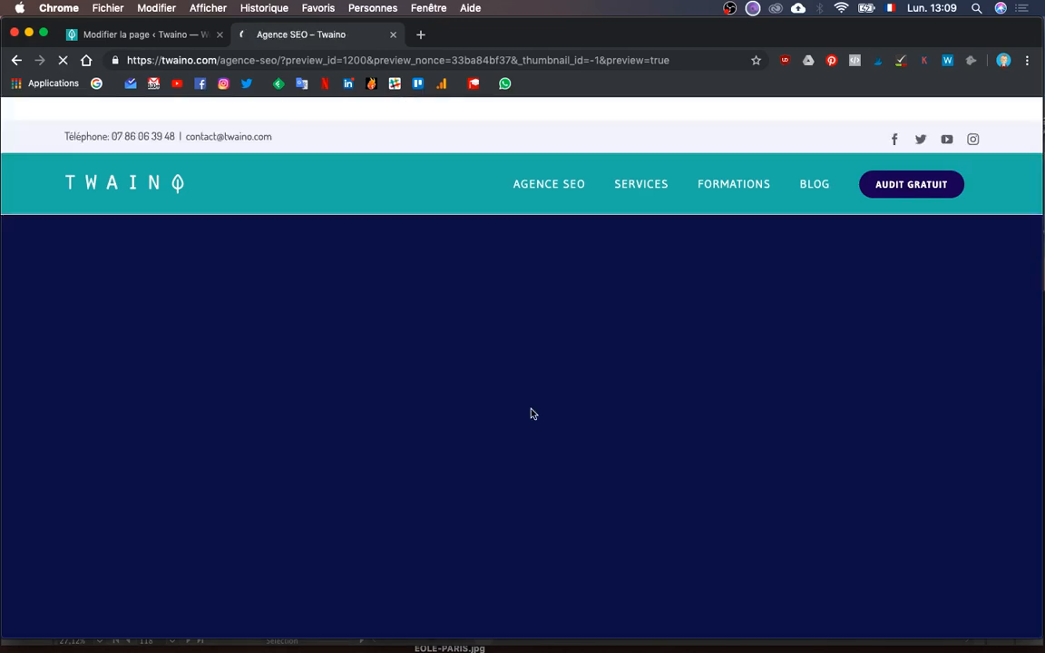
{"action": "scroll", "coordinate": [532, 413], "scroll_direction": "down", "scroll_amount": 5}
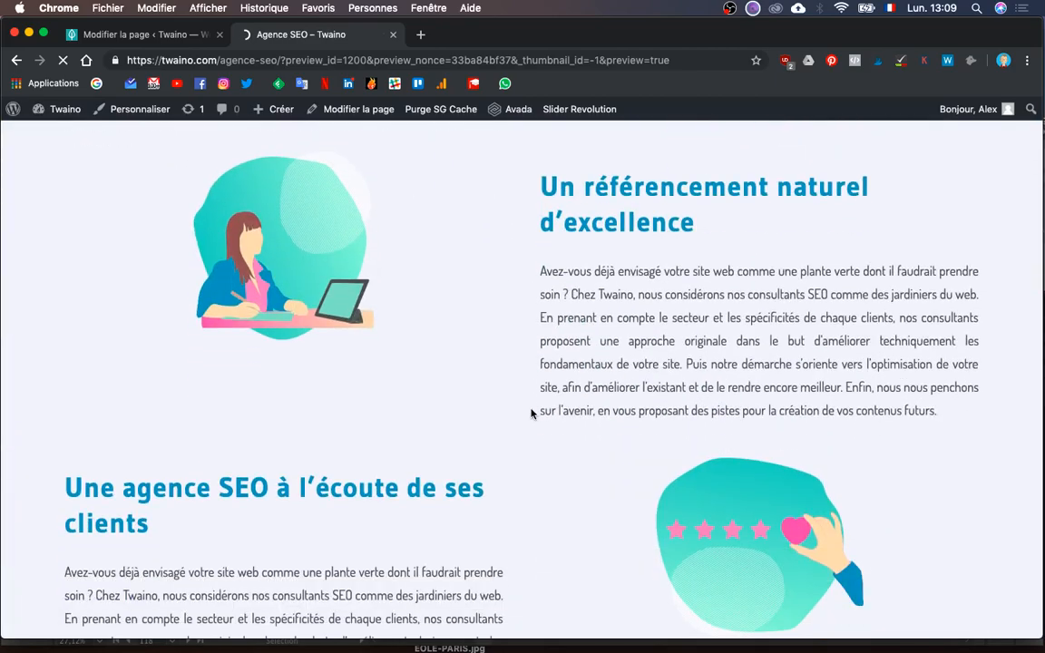
{"action": "scroll", "coordinate": [532, 413], "scroll_direction": "down", "scroll_amount": 3}
{"action": "scroll", "coordinate": [531, 414], "scroll_direction": "down", "scroll_amount": 3}
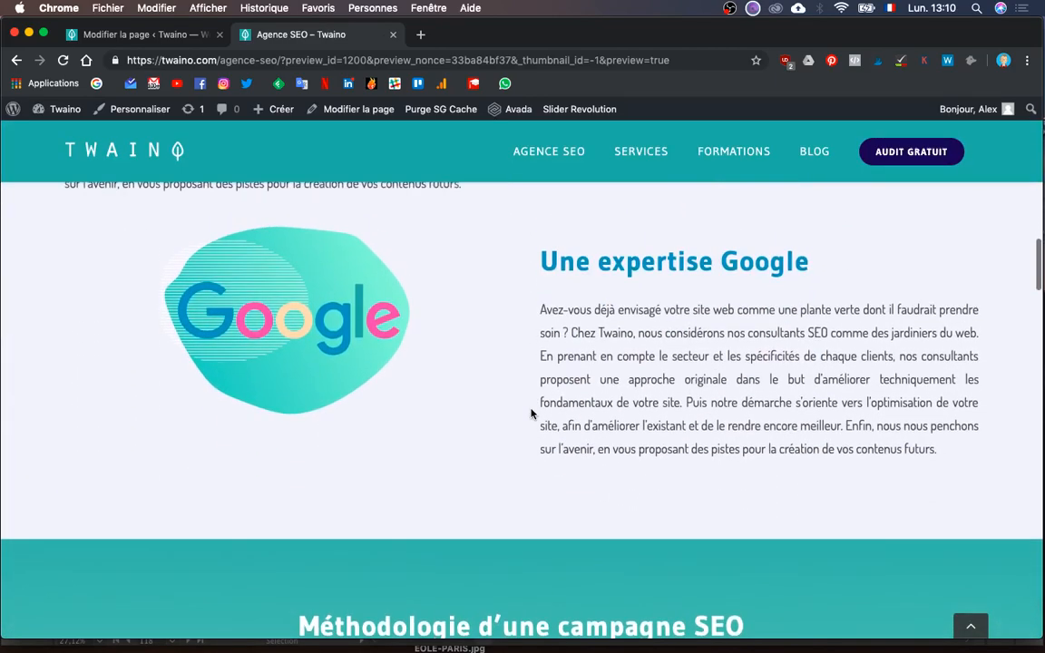
{"action": "scroll", "coordinate": [532, 414], "scroll_direction": "up", "scroll_amount": 5}
{"action": "scroll", "coordinate": [532, 413], "scroll_direction": "down", "scroll_amount": 10}
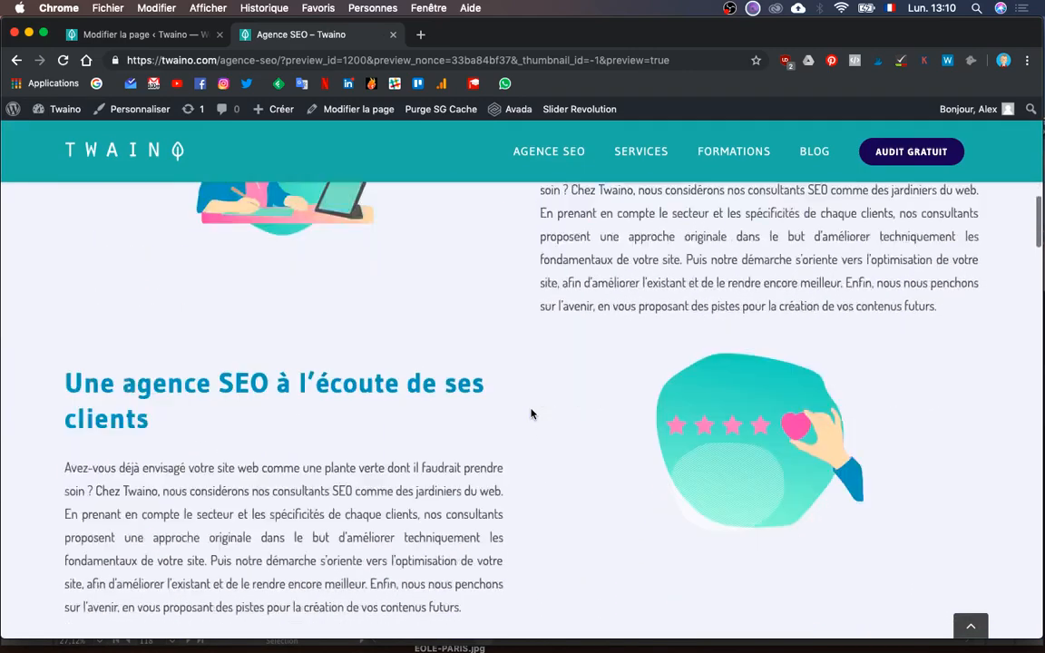
{"action": "scroll", "coordinate": [531, 414], "scroll_direction": "down", "scroll_amount": 1}
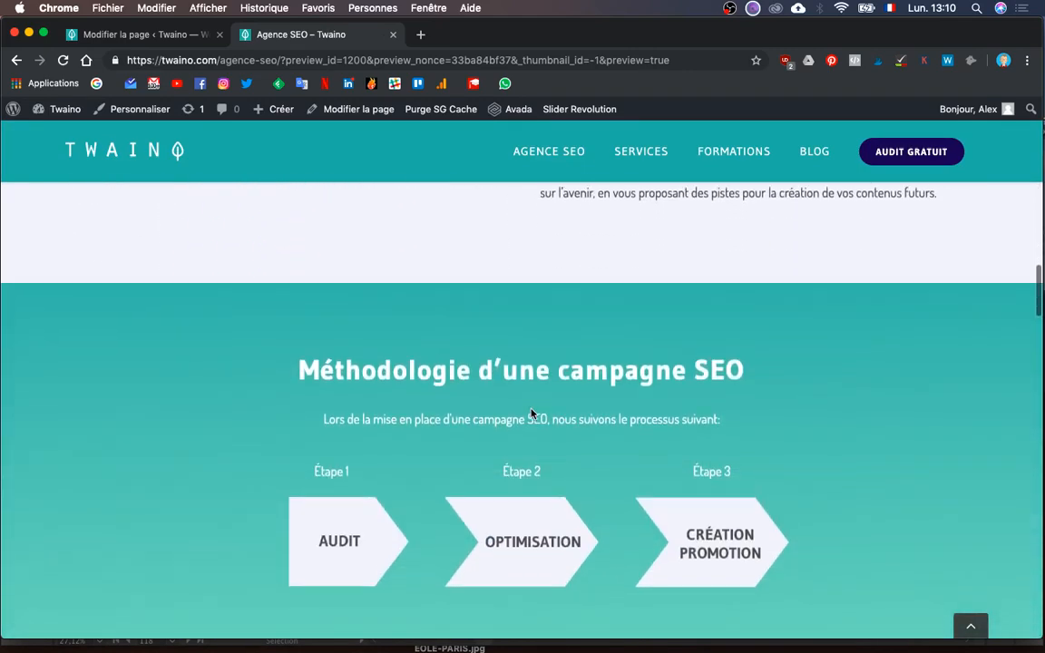
{"action": "scroll", "coordinate": [532, 413], "scroll_direction": "up", "scroll_amount": 5}
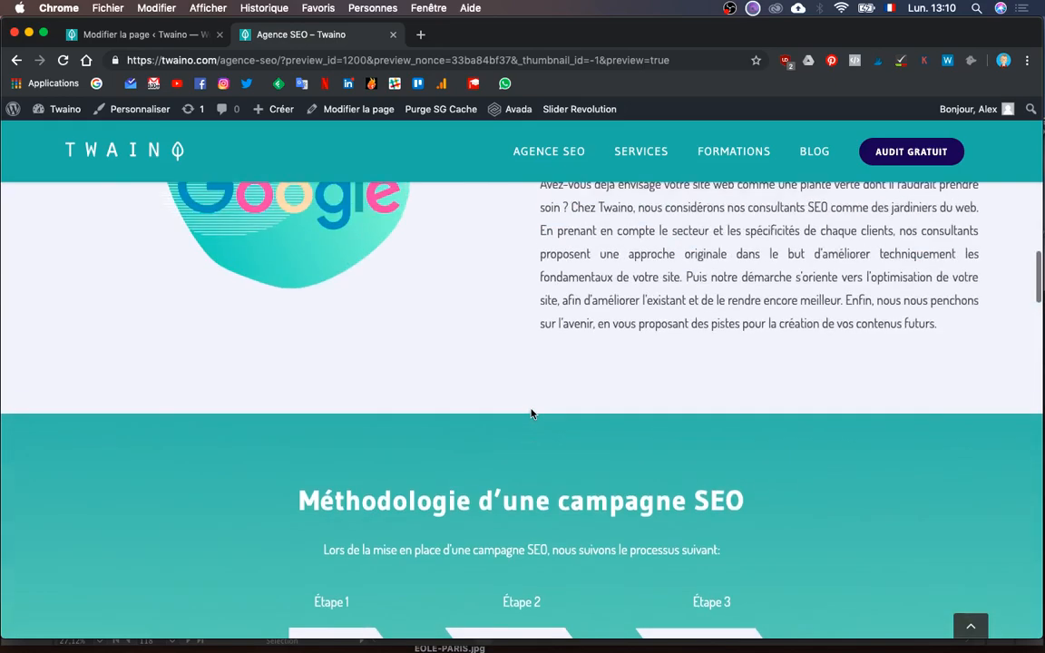
{"action": "key", "text": "ctrl+Up"}
- Look over the Site Web Twaino.ai mockup in Illustrator
{"action": "left_click", "coordinate": [214, 263]}
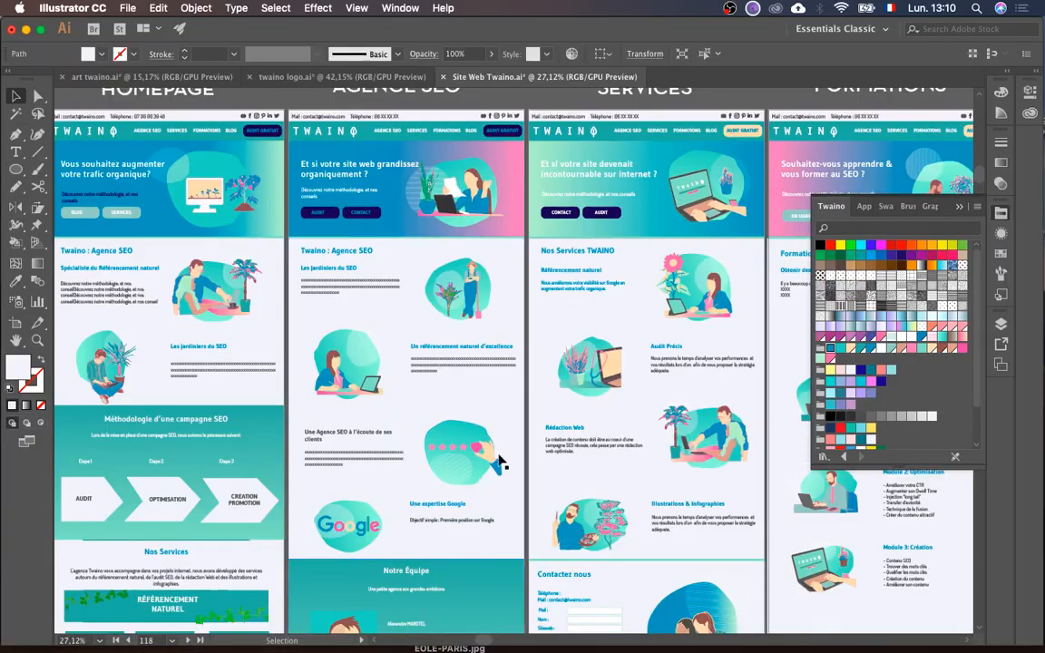
{"action": "scroll", "coordinate": [498, 460], "scroll_direction": "down", "scroll_amount": 3}
{"action": "scroll", "coordinate": [502, 462], "scroll_direction": "down", "scroll_amount": 8}
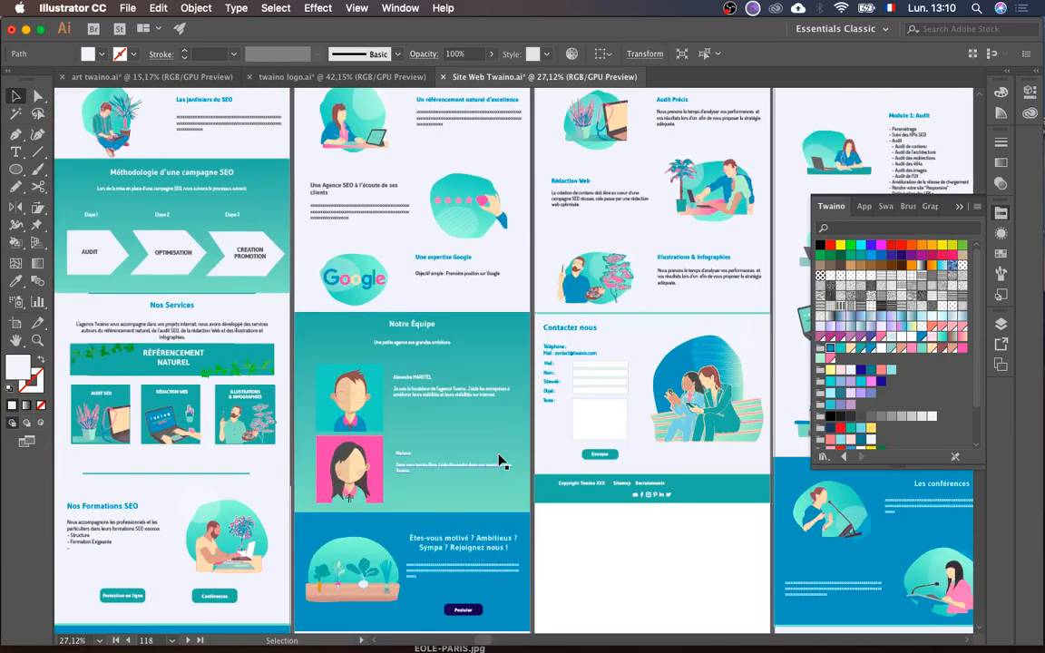
{"action": "scroll", "coordinate": [413, 578], "scroll_direction": "down", "scroll_amount": 5}
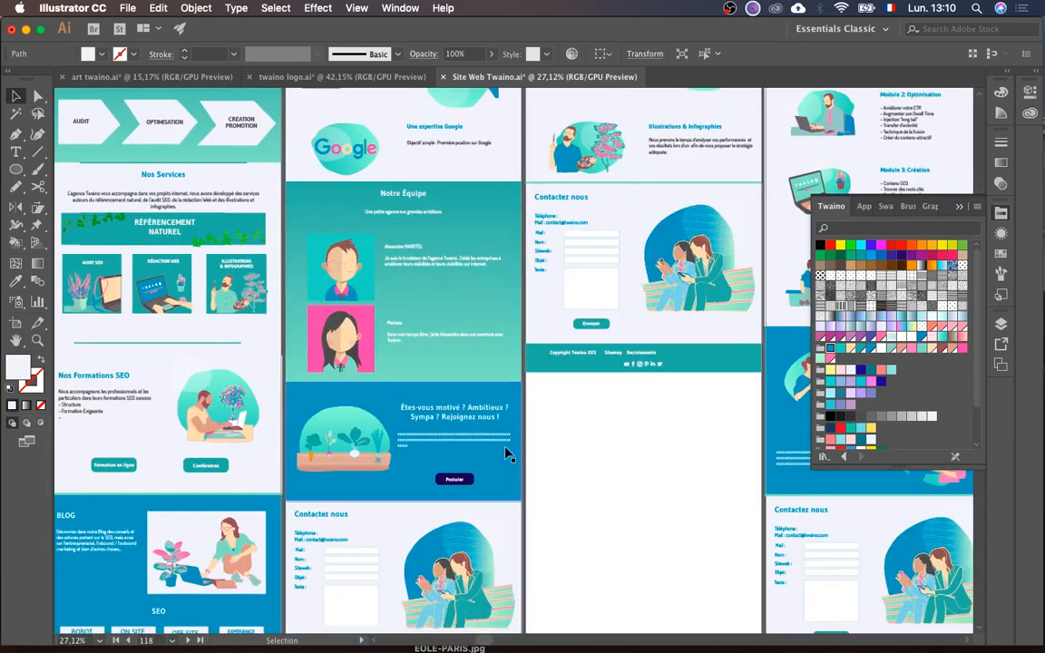
- Return to Chrome's Modifier la page editor and scroll down to the Fusion Builder containers
{"action": "key", "text": "ctrl+Up"}
{"action": "left_click", "coordinate": [677, 466]}
{"action": "scroll", "coordinate": [677, 467], "scroll_direction": "down", "scroll_amount": 5}
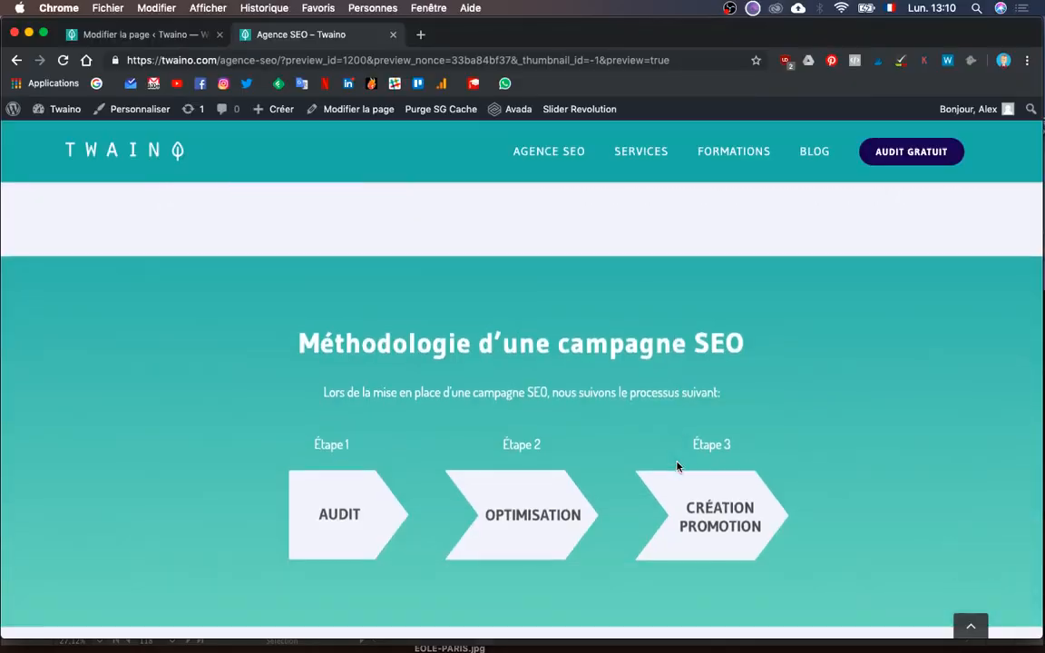
{"action": "scroll", "coordinate": [677, 466], "scroll_direction": "up", "scroll_amount": 4}
{"action": "scroll", "coordinate": [676, 466], "scroll_direction": "up", "scroll_amount": 3}
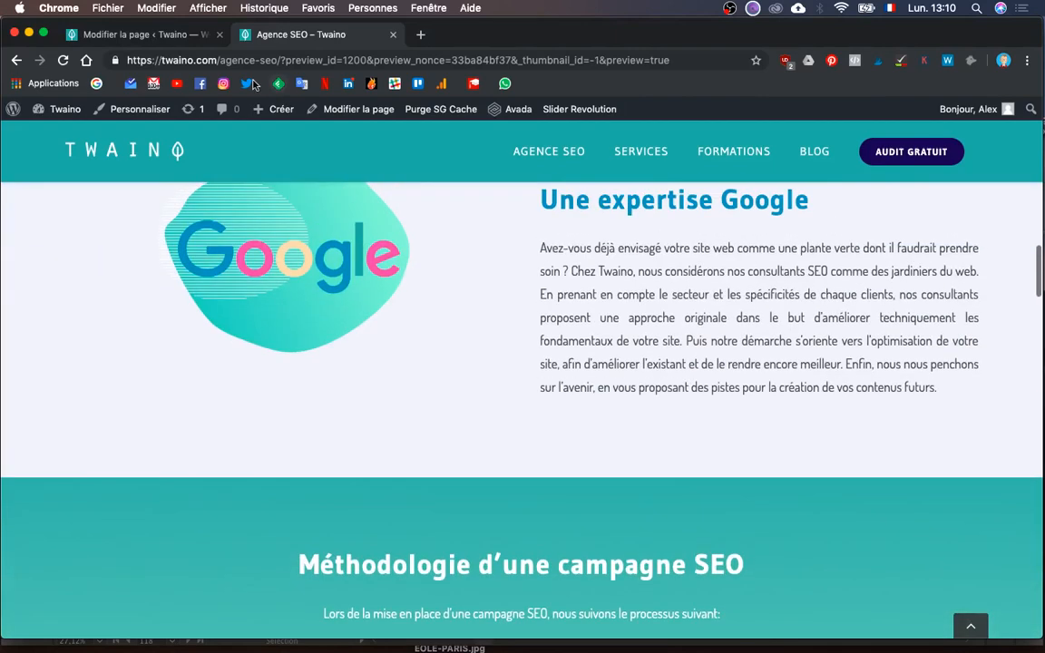
{"action": "left_click", "coordinate": [145, 34]}
{"action": "scroll", "coordinate": [443, 420], "scroll_direction": "down", "scroll_amount": 5}
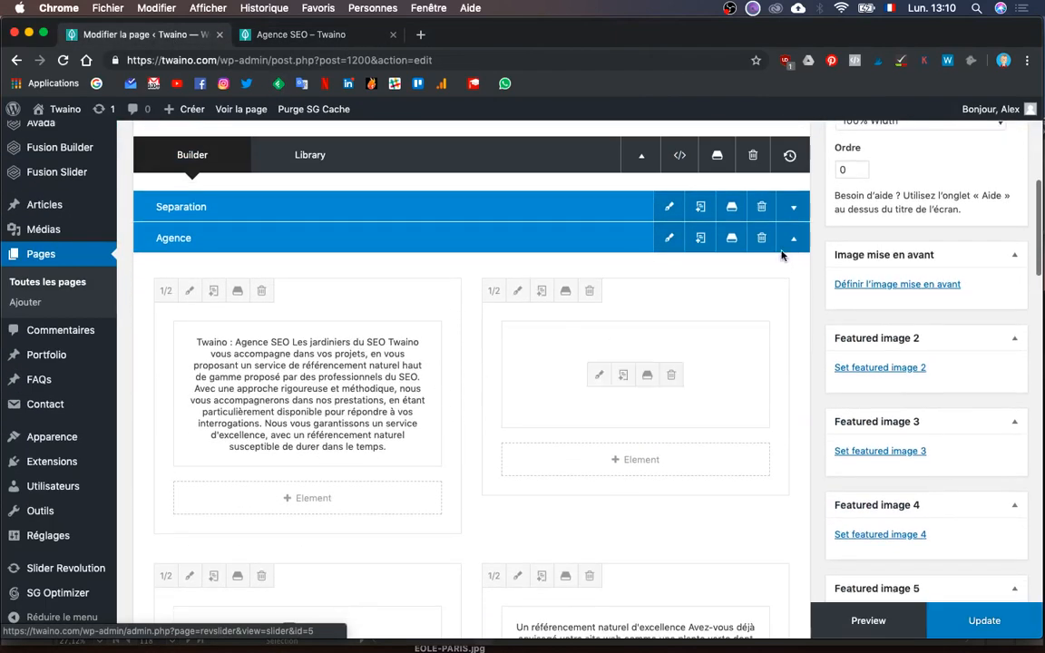
- Collapse Agence and rename the Methode containers to Notre equipe and Notre equipe Mobile
{"action": "left_click", "coordinate": [802, 241]}
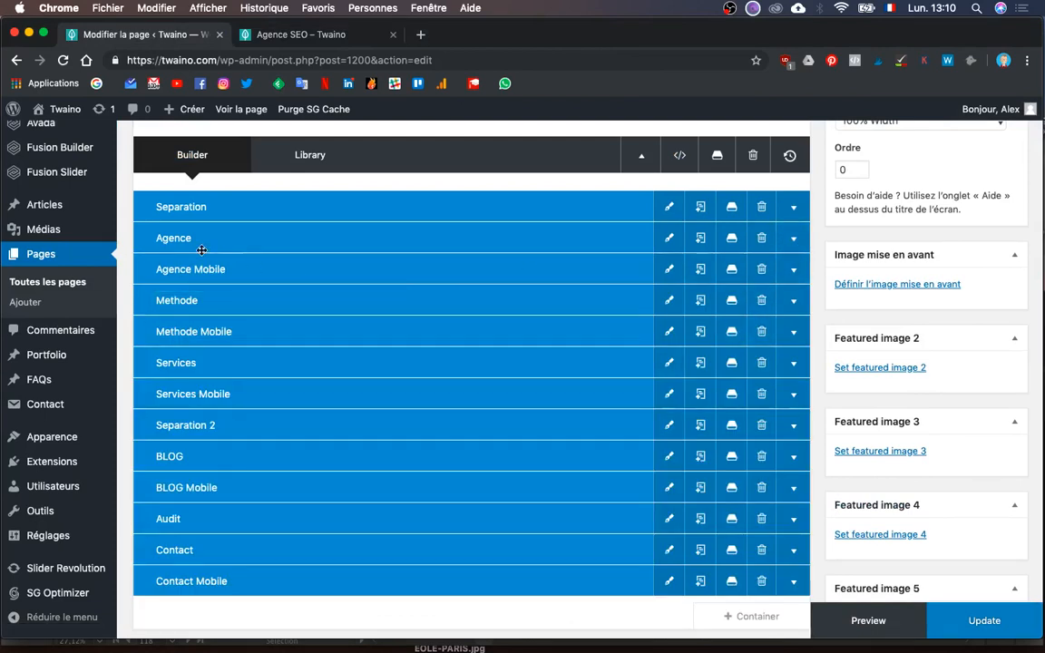
{"action": "left_click", "coordinate": [187, 300]}
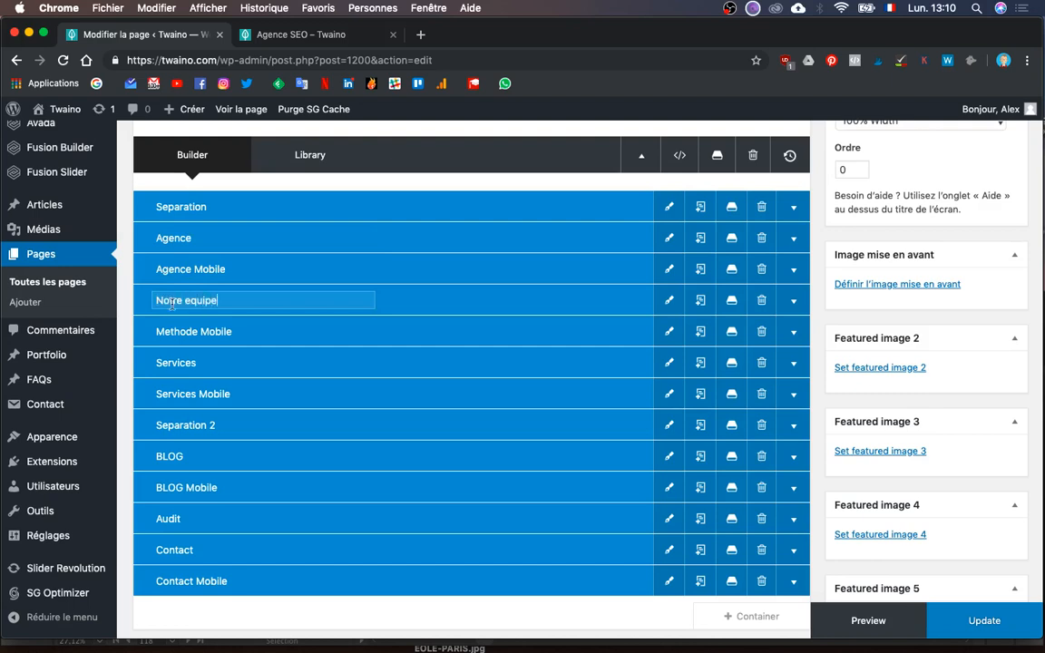
{"action": "double_click", "coordinate": [178, 332]}
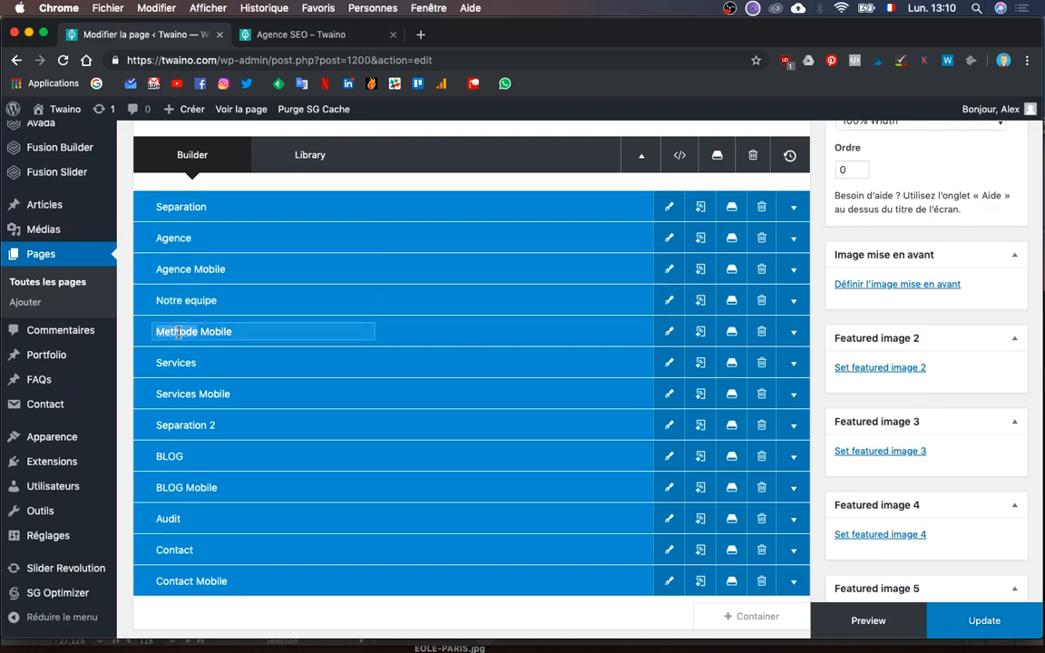
{"action": "type", "text": "Notre equipe"}
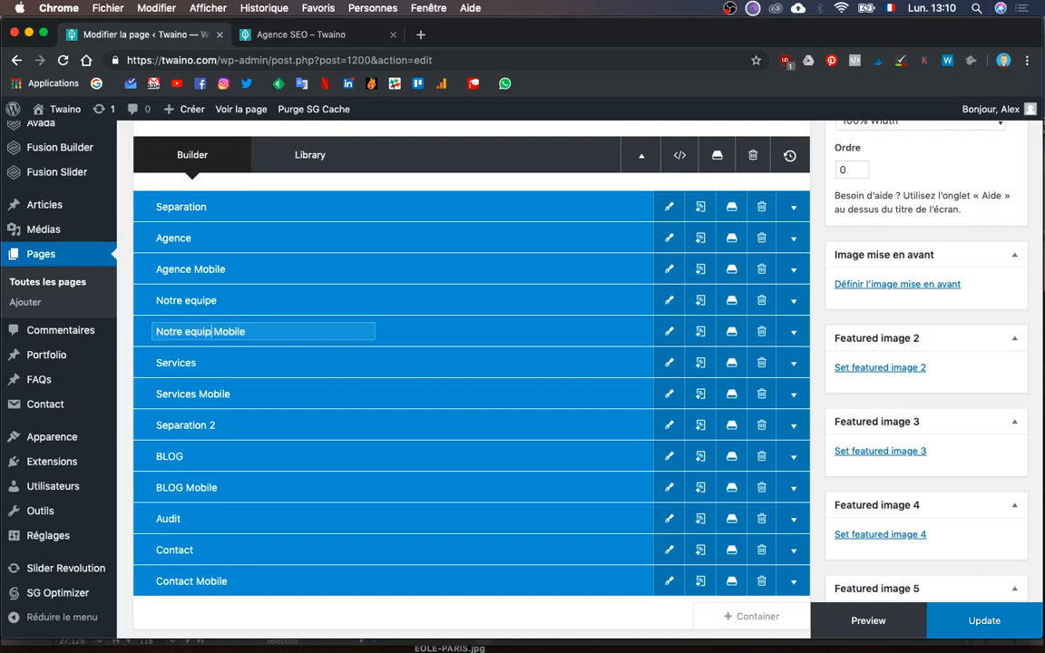
- Expand Notre equipe, compare it with the Illustrator mockup, and open its Text Block for editing
{"action": "left_click", "coordinate": [791, 312]}
{"action": "scroll", "coordinate": [626, 435], "scroll_direction": "down", "scroll_amount": 1}
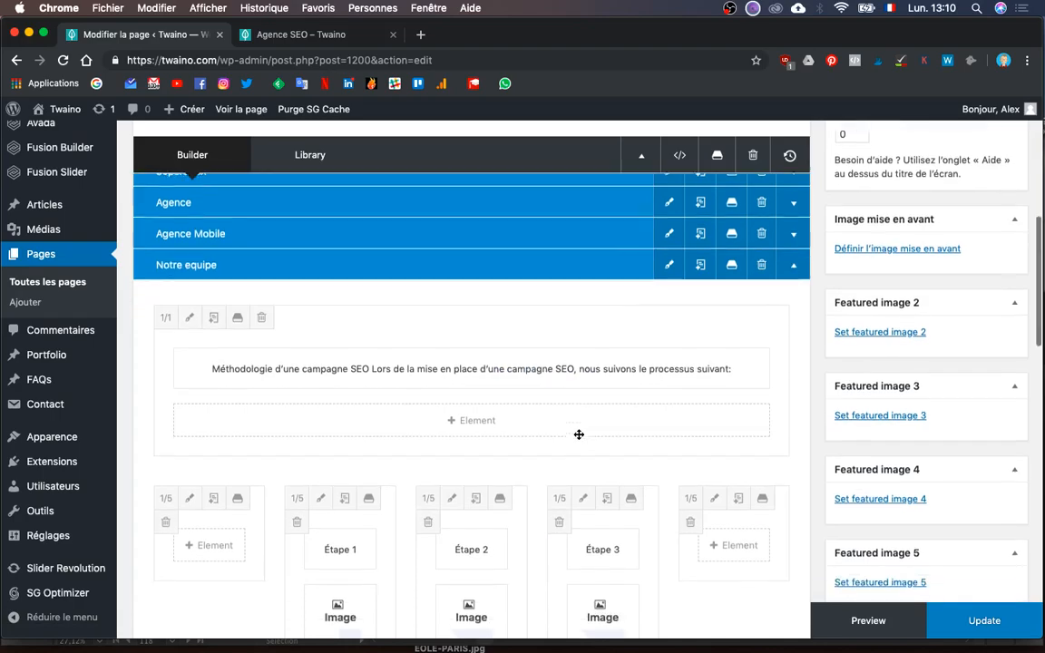
{"action": "key", "text": "ctrl+Up"}
{"action": "left_click", "coordinate": [183, 270]}
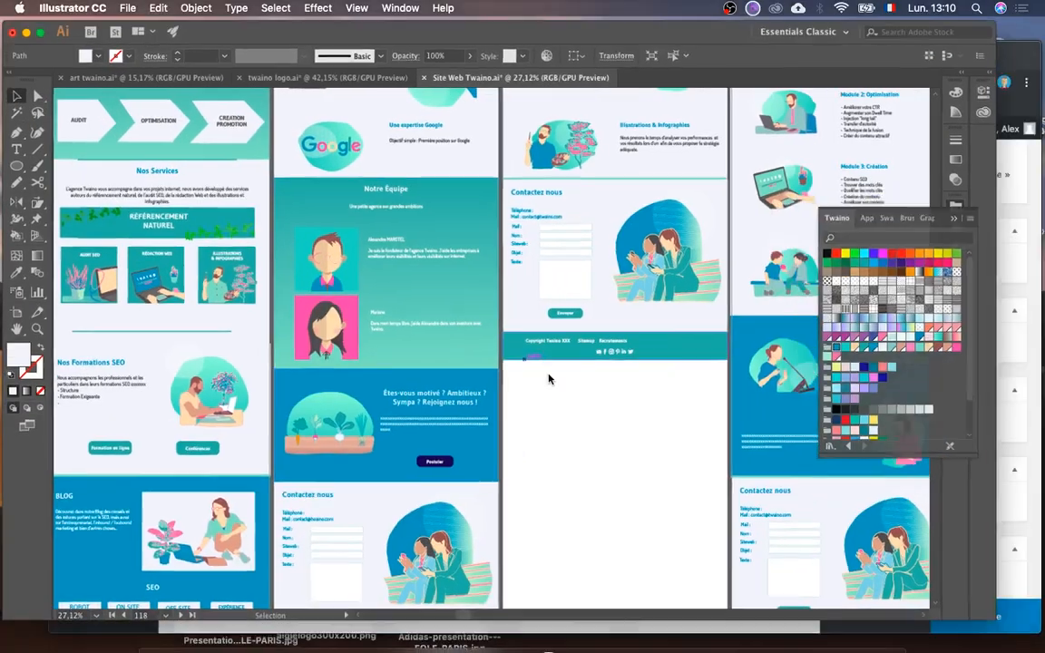
{"action": "key", "text": "ctrl+Up"}
{"action": "left_click", "coordinate": [706, 426]}
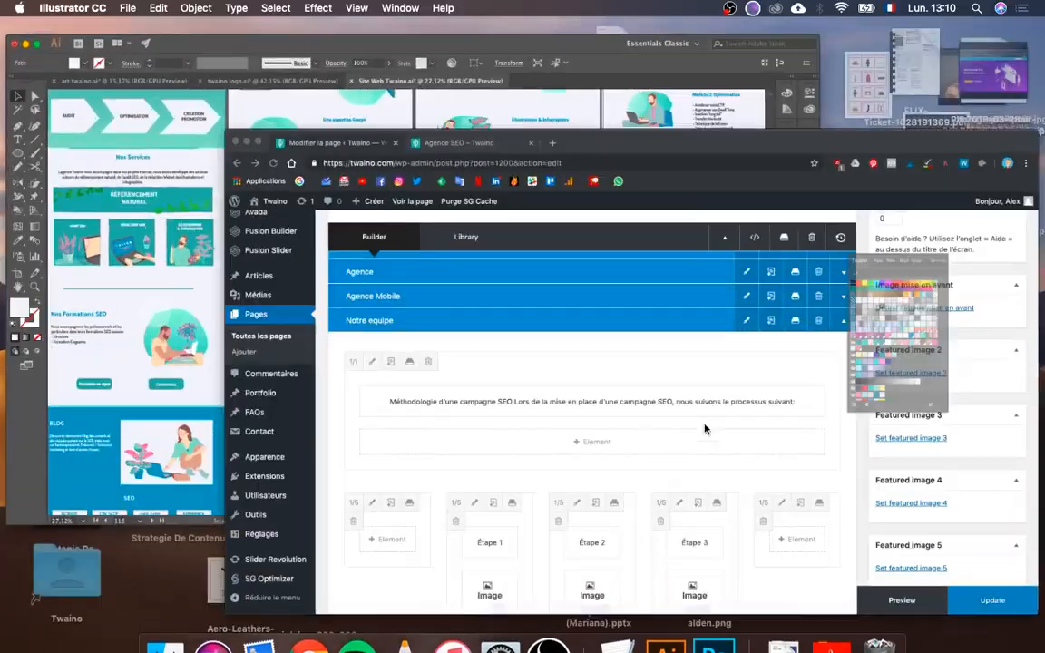
{"action": "left_click", "coordinate": [436, 365]}
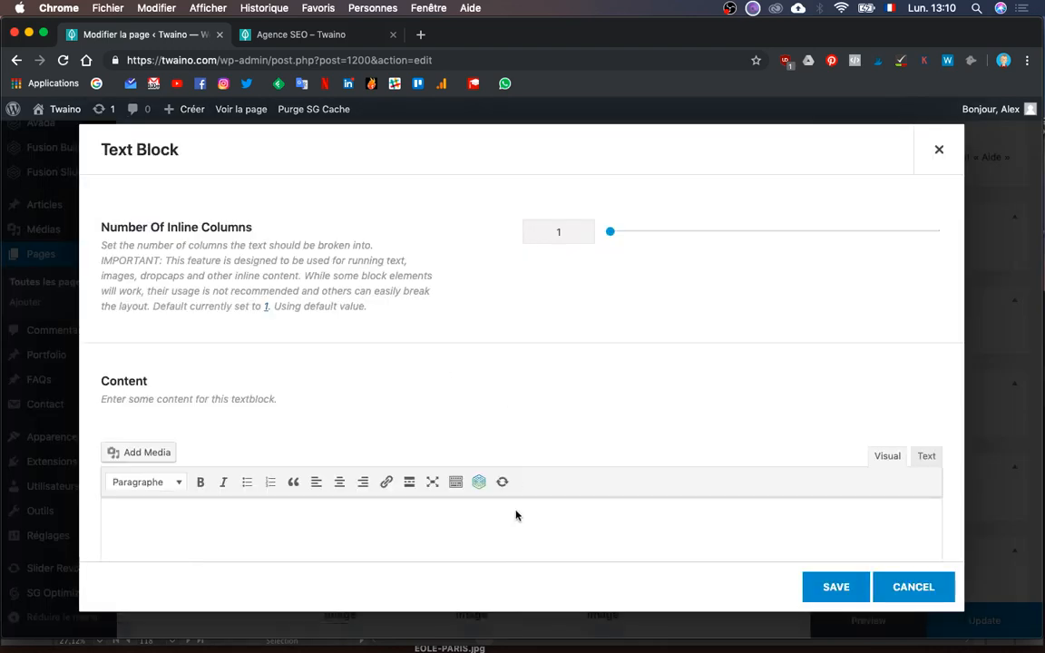
- In the block's HTML source, replace the heading 'Méthodologie d'une campagne SEO' with 'Notre équipe'
{"action": "scroll", "coordinate": [517, 514], "scroll_direction": "down", "scroll_amount": 3}
{"action": "left_click", "coordinate": [516, 511]}
{"action": "key", "text": "super+a"}
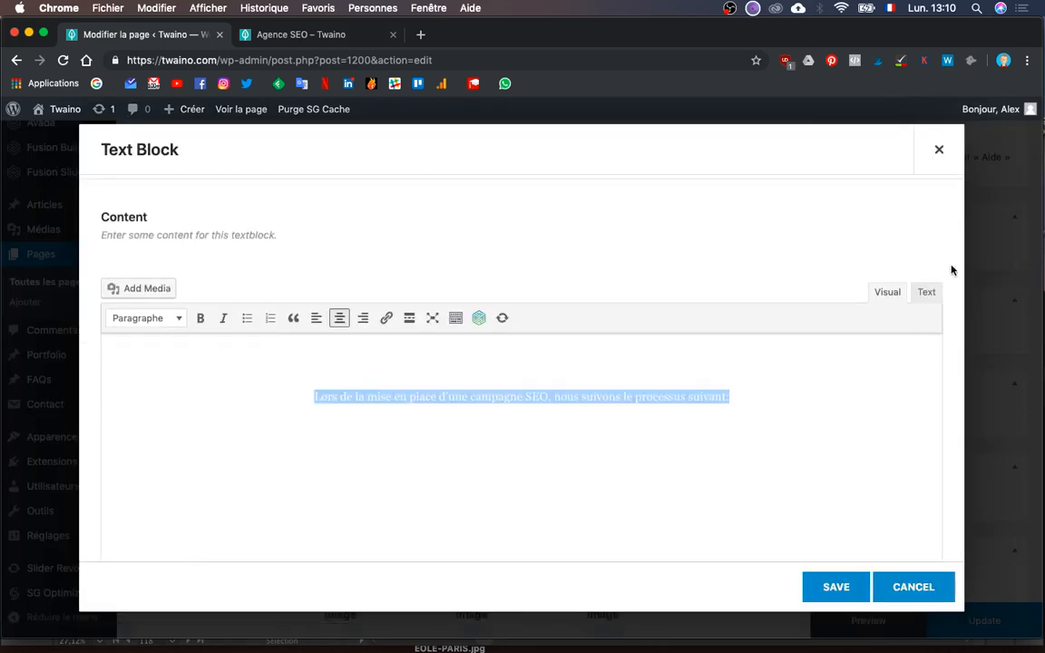
{"action": "key", "text": "super+a"}
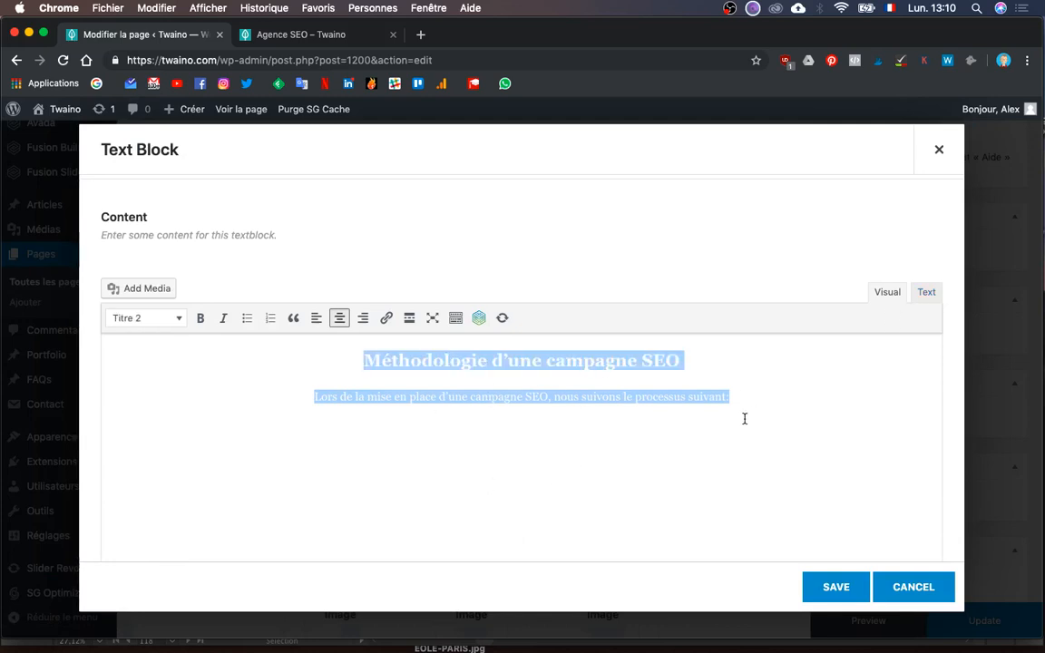
{"action": "left_click", "coordinate": [922, 292]}
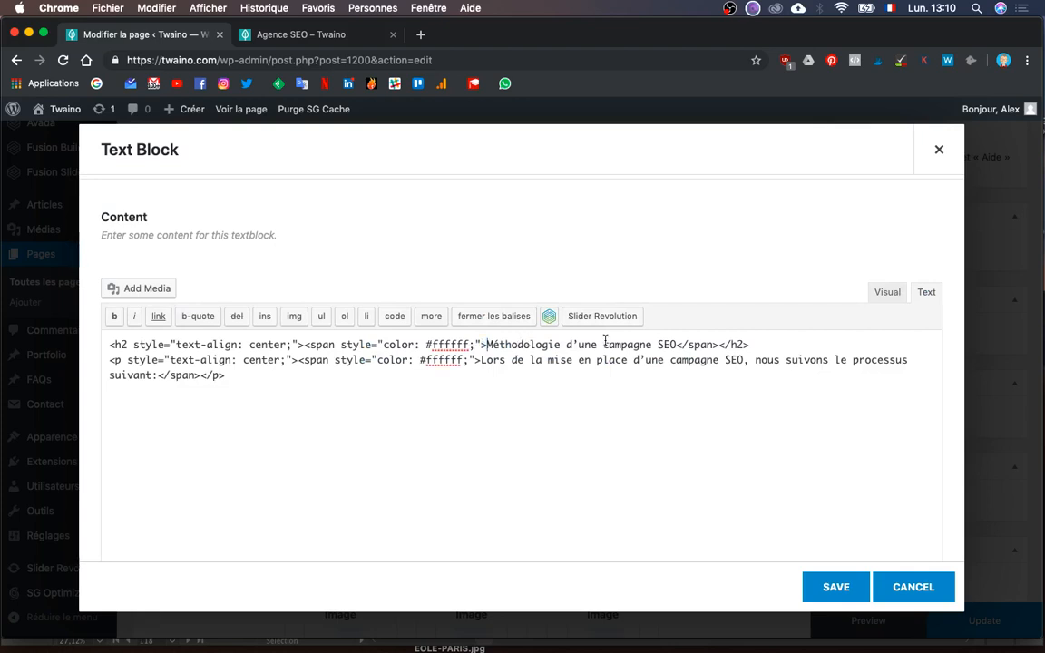
{"action": "left_click_drag", "start_coordinate": [676, 347], "coordinate": [487, 346]}
{"action": "type", "text": "Notre "}
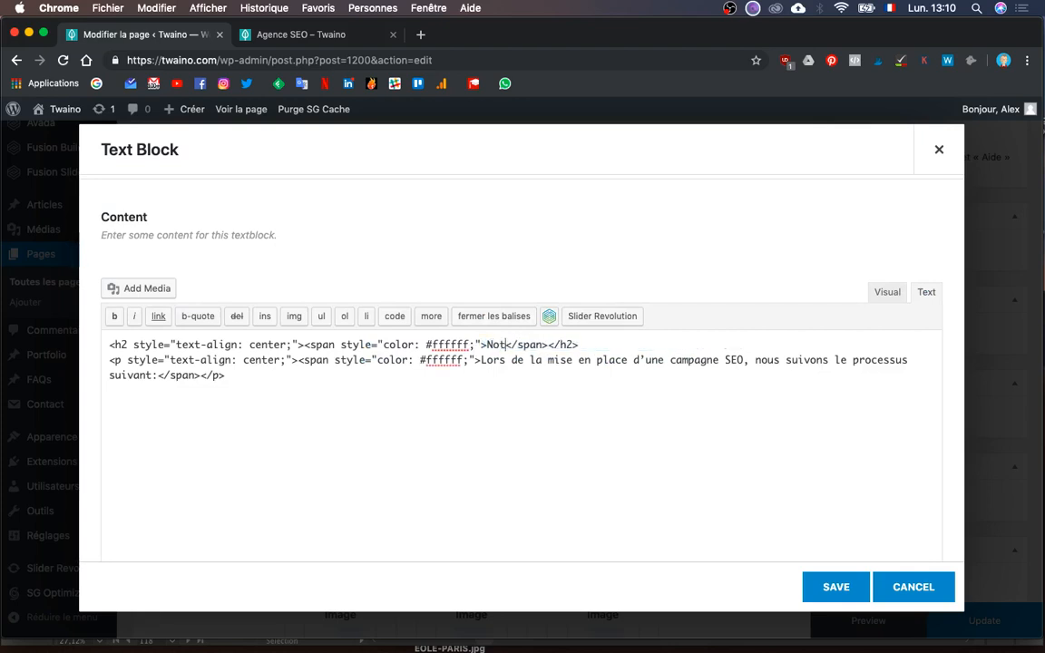
{"action": "type", "text": "équipe"}
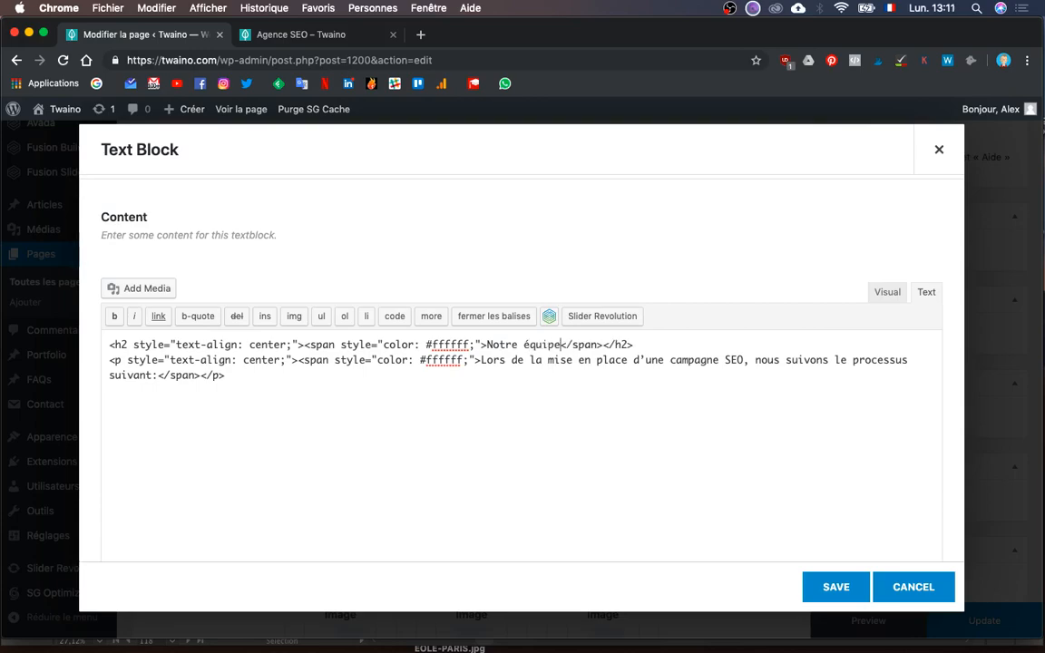
- Check the mockup's subtitle, then replace the old paragraph with 'Une petite agence aux grandes ambitions'
{"action": "key", "text": "ctrl+Up"}
{"action": "left_click", "coordinate": [329, 310]}
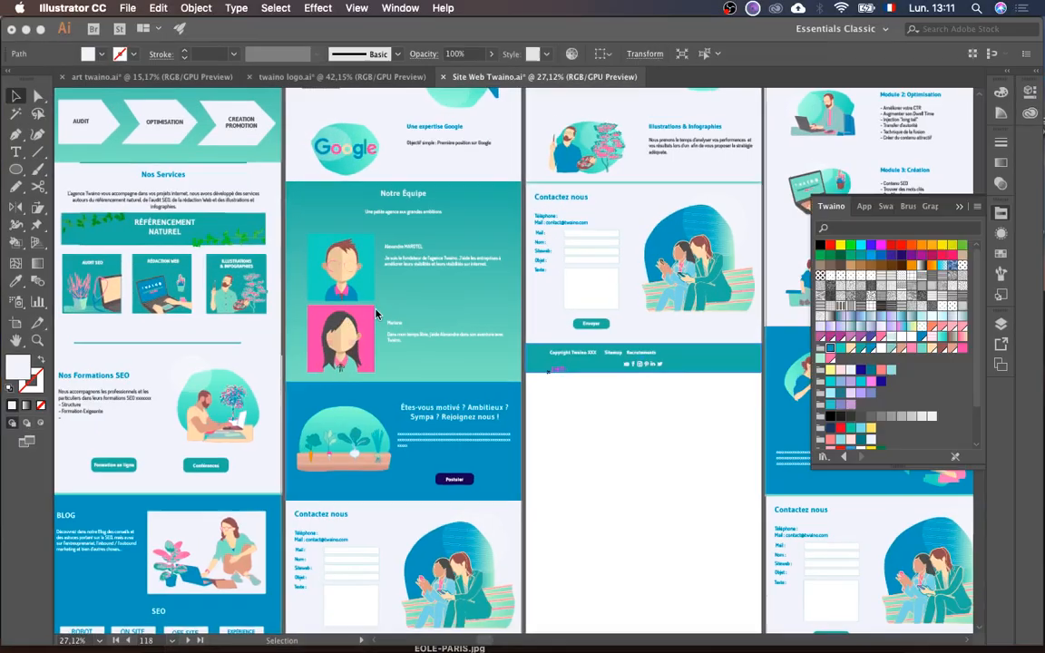
{"action": "scroll", "coordinate": [436, 261], "scroll_direction": "up", "scroll_amount": 4}
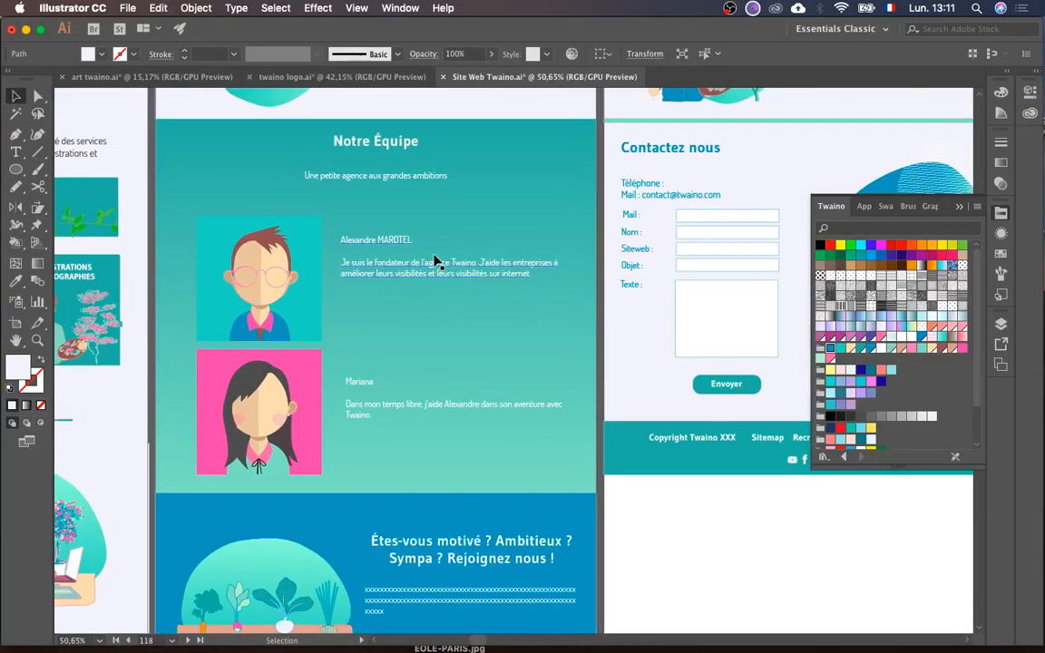
{"action": "left_click", "coordinate": [403, 182]}
{"action": "key", "text": "ctrl+Up"}
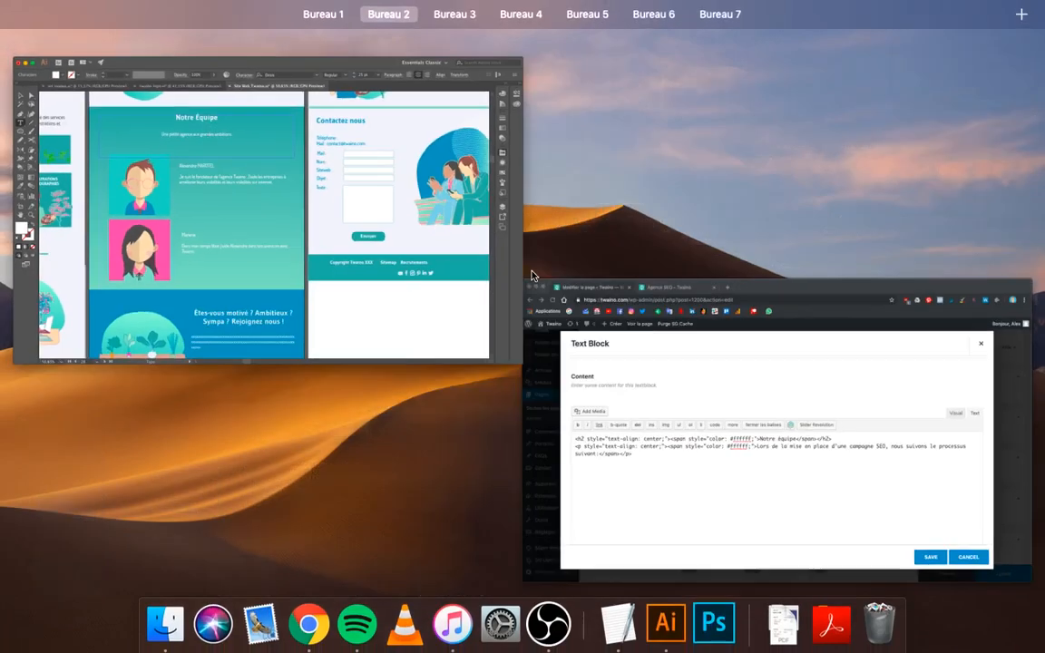
{"action": "left_click", "coordinate": [669, 436]}
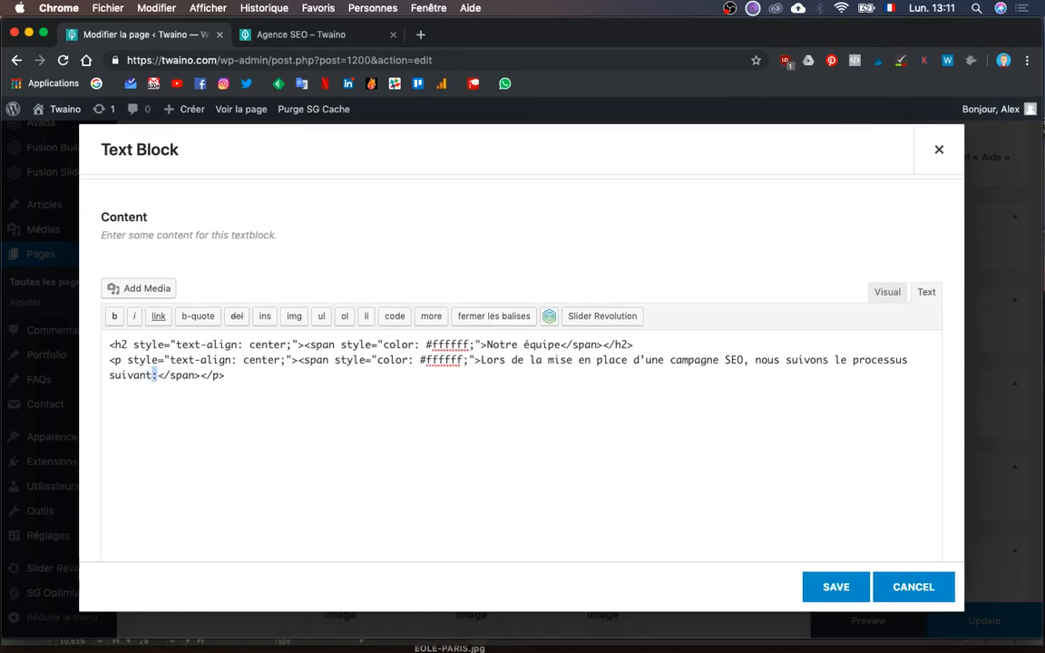
{"action": "key", "text": "BackSpace"}
{"action": "left_click_drag", "start_coordinate": [484, 359], "coordinate": [150, 374]}
{"action": "type", "text": "Une p"}
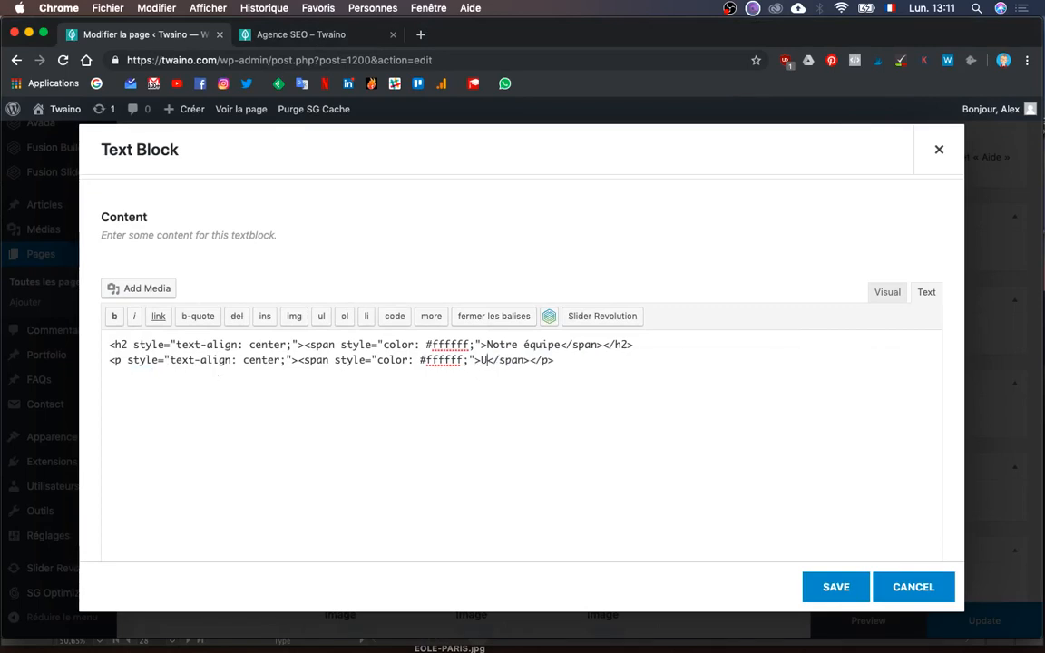
{"action": "type", "text": "etite agence "}
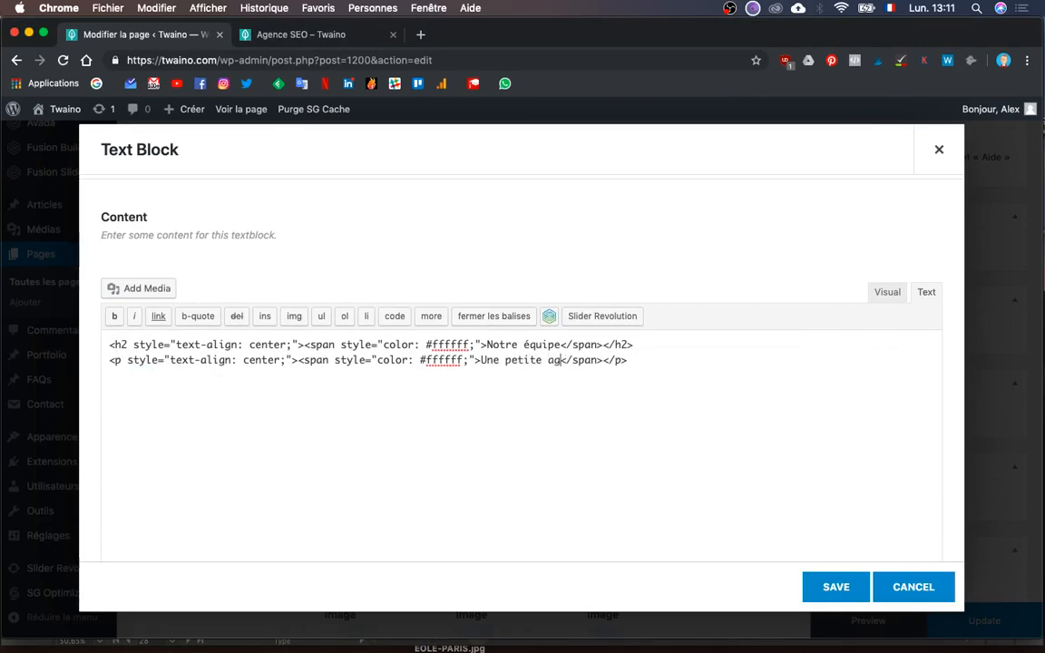
{"action": "type", "text": "aux gra"}
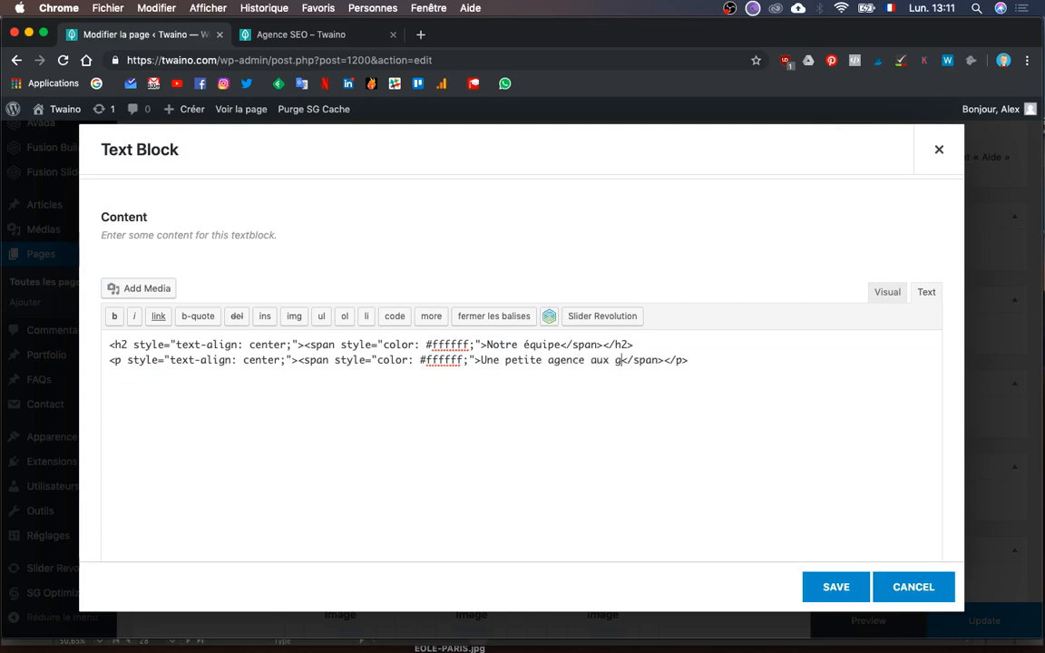
{"action": "type", "text": "ndes ambit"}
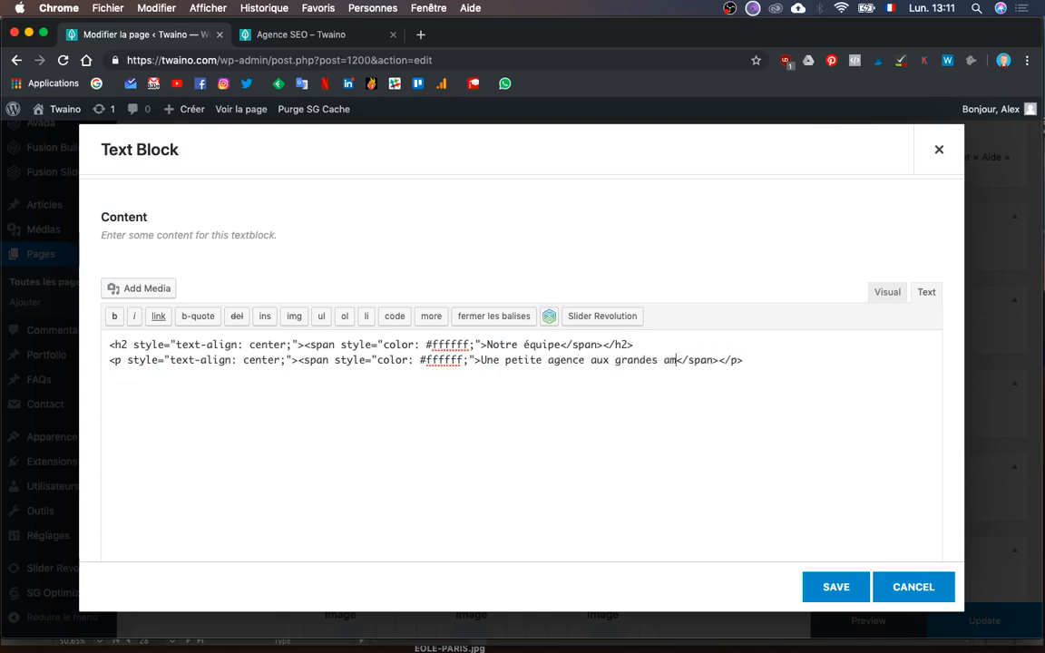
{"action": "type", "text": "ions"}
- Return to the visual view and save the text block
{"action": "left_click", "coordinate": [888, 293]}
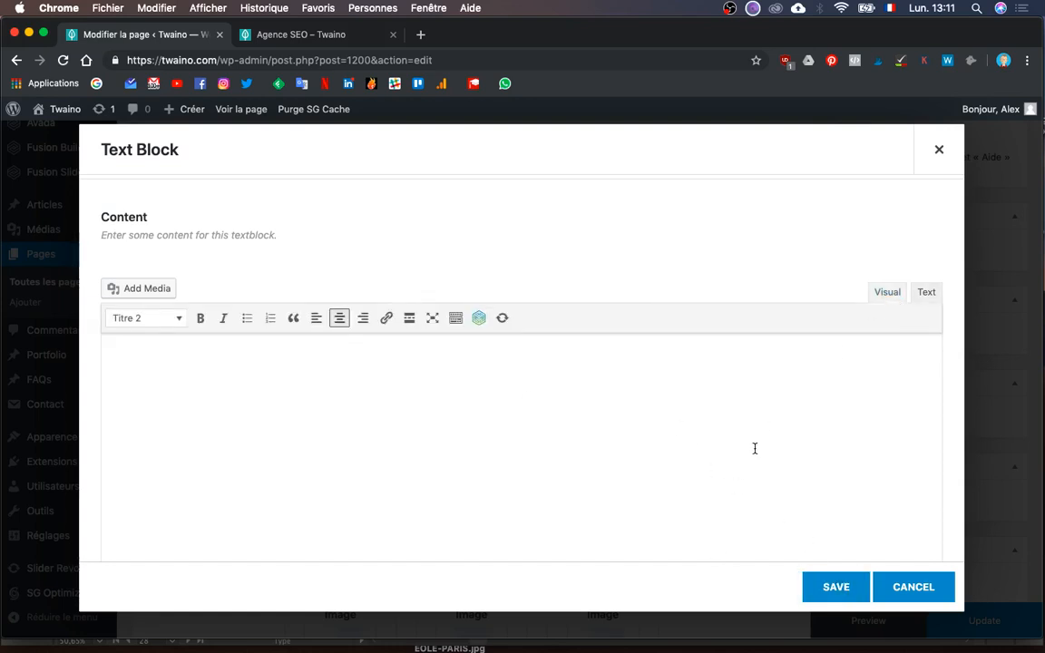
{"action": "key", "text": "super+a"}
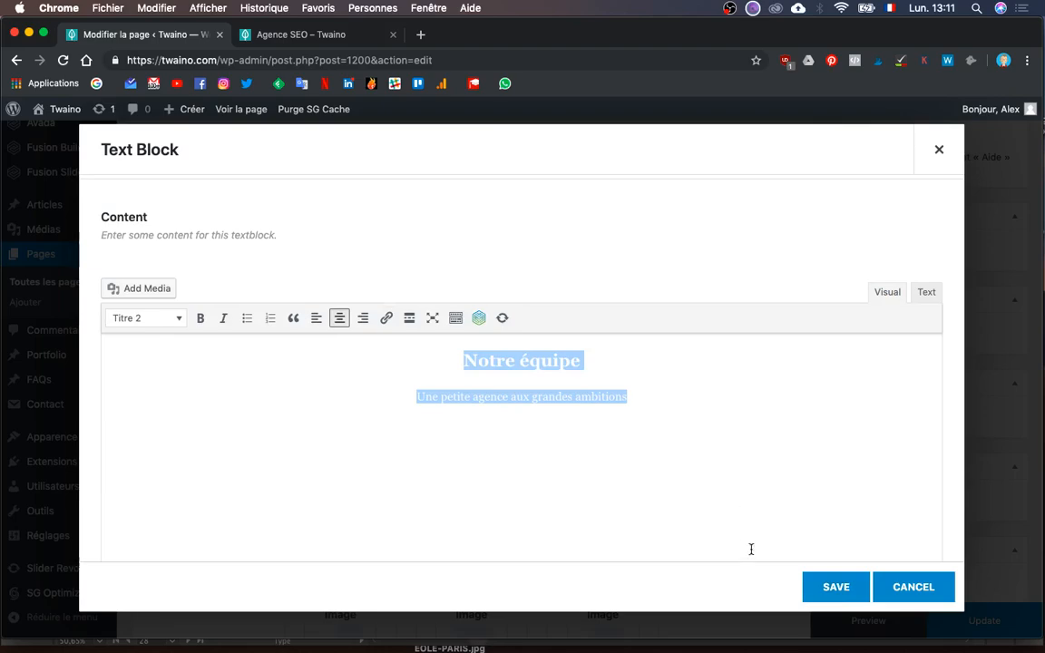
{"action": "left_click", "coordinate": [807, 587]}
{"action": "key", "text": "ctrl+Up"}
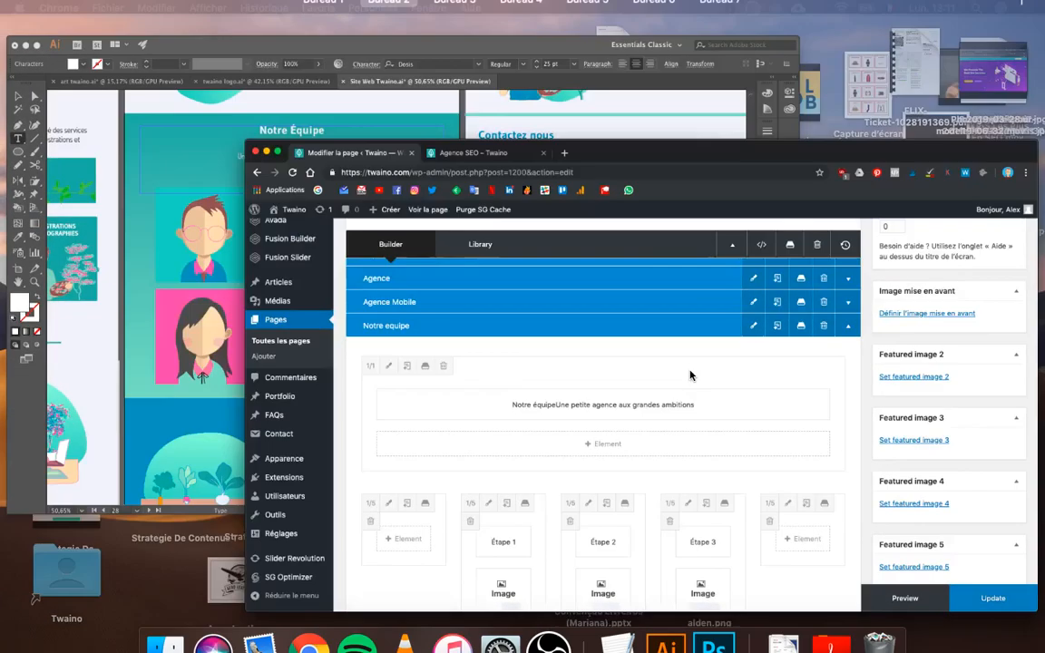
- After glancing at the mockup, delete the Étape 1, 2 and 3 columns
{"action": "left_click", "coordinate": [364, 243]}
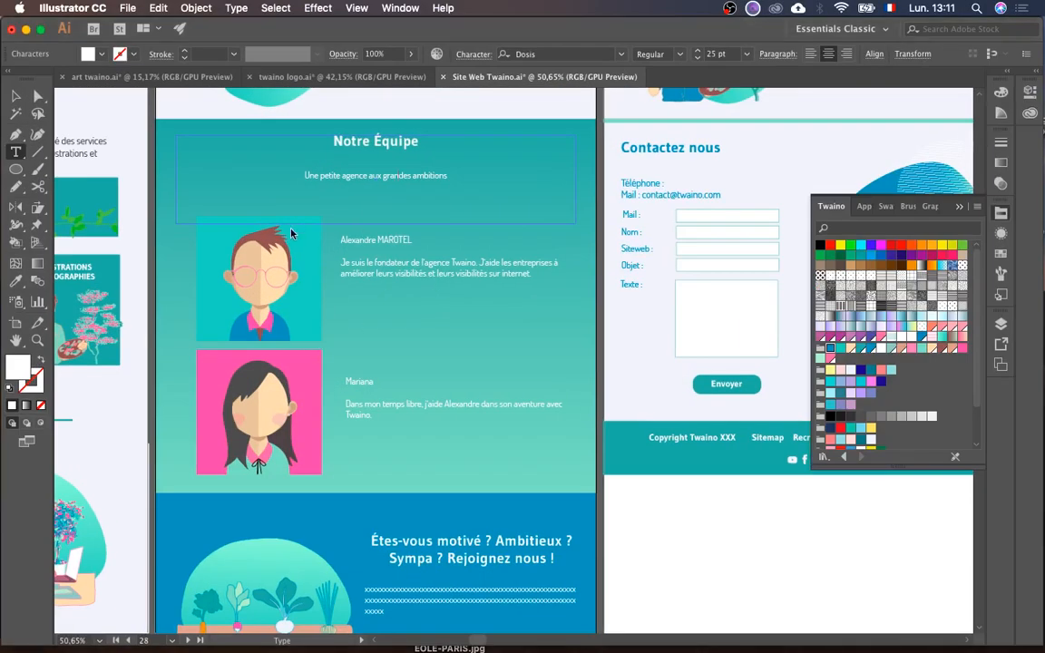
{"action": "scroll", "coordinate": [299, 238], "scroll_direction": "up", "scroll_amount": 3}
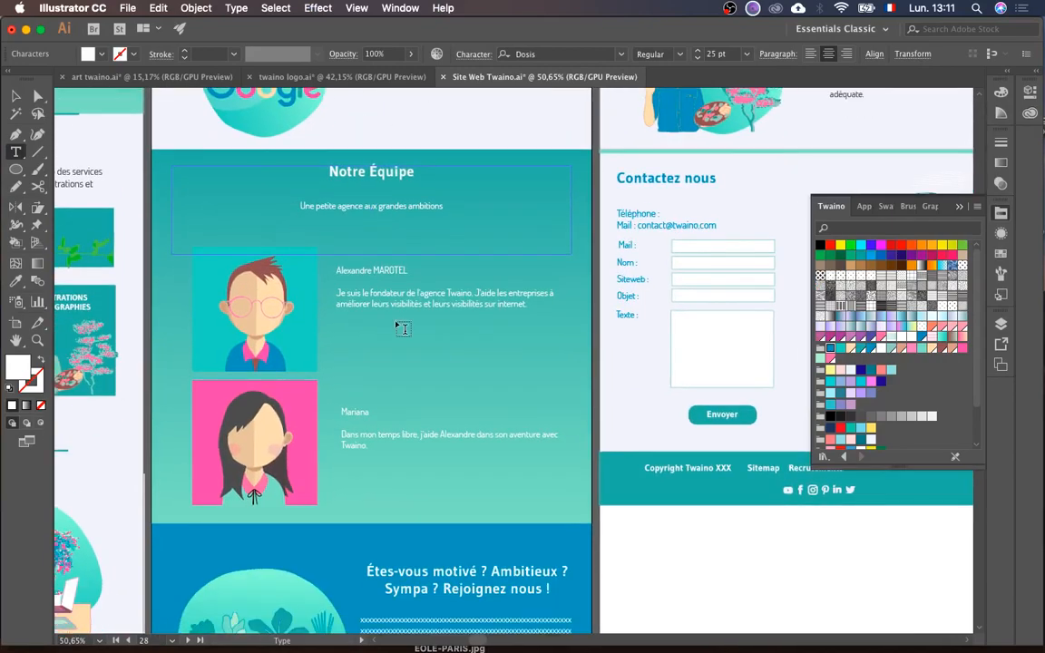
{"action": "key", "text": "ctrl+Up"}
{"action": "left_click", "coordinate": [644, 455]}
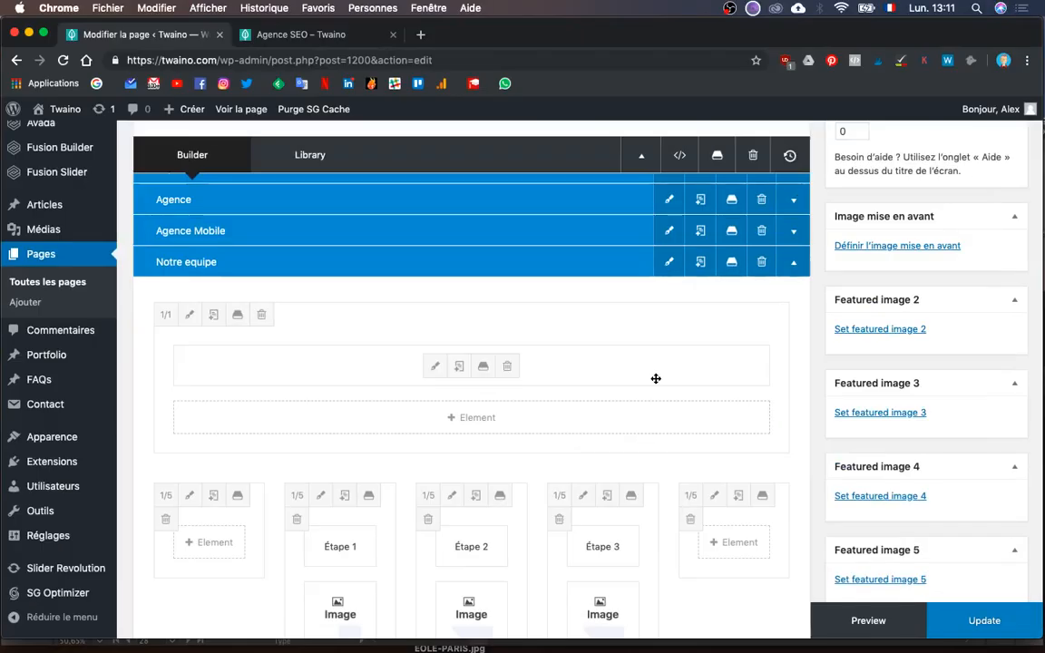
{"action": "scroll", "coordinate": [655, 376], "scroll_direction": "down", "scroll_amount": 8}
{"action": "scroll", "coordinate": [655, 376], "scroll_direction": "up", "scroll_amount": 3}
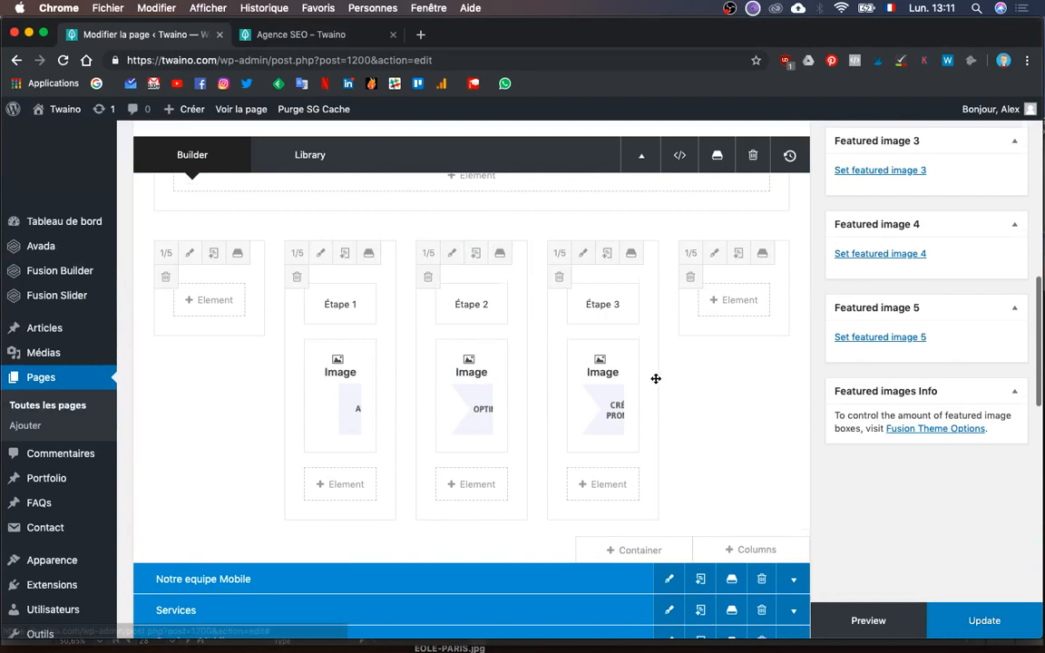
{"action": "left_click", "coordinate": [297, 277]}
{"action": "left_click", "coordinate": [297, 277]}
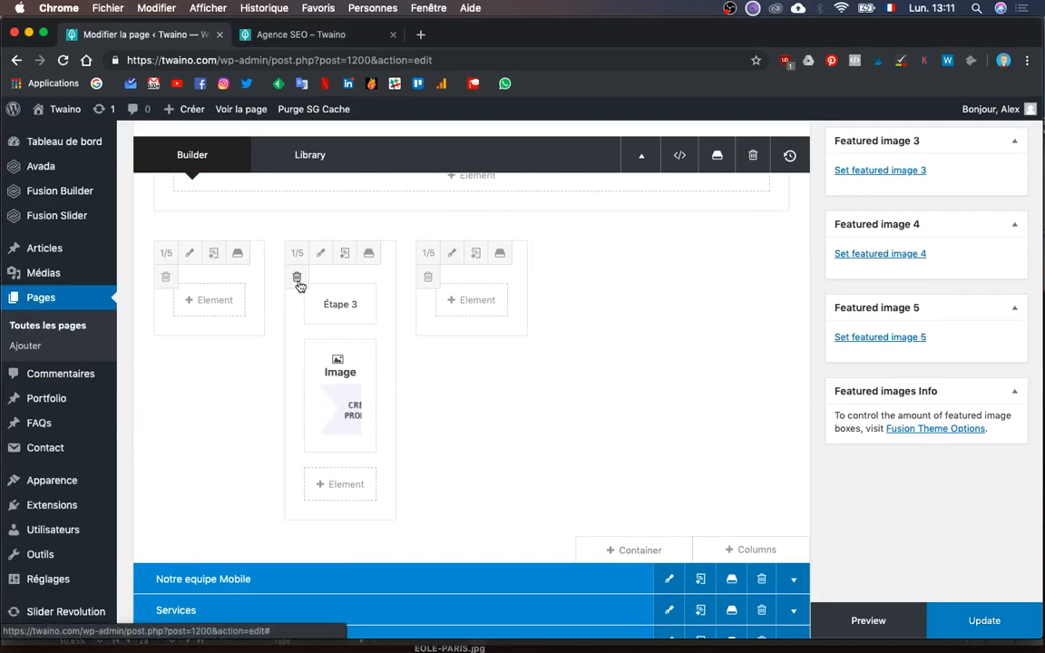
{"action": "left_click", "coordinate": [297, 276]}
{"action": "left_click", "coordinate": [296, 277]}
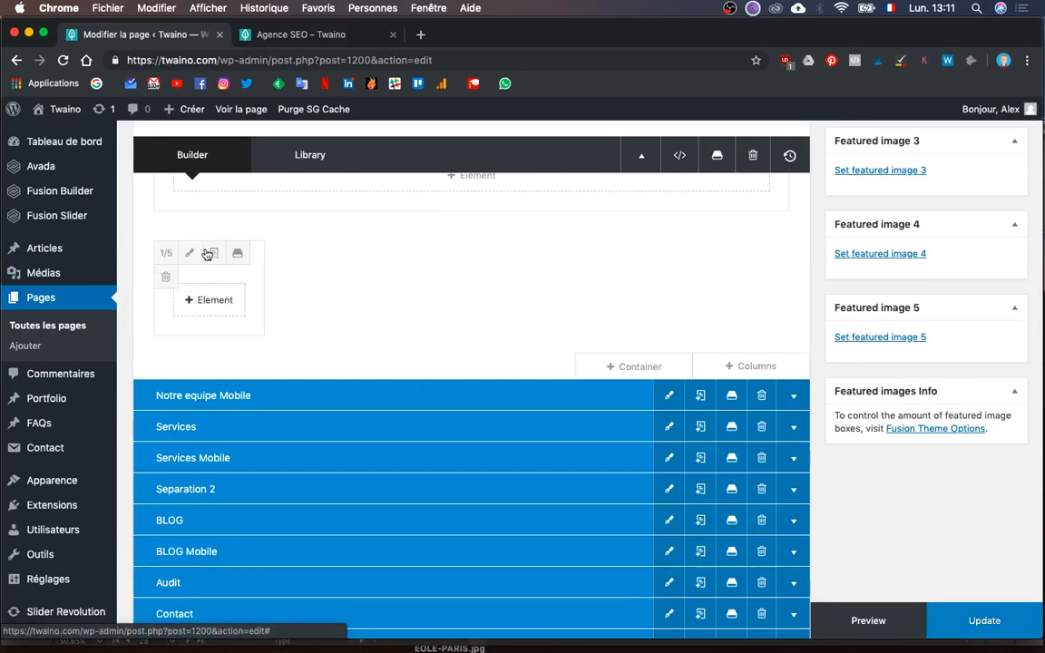
- Set the remaining column to 1/3 width and clone it as a 2/3 column
{"action": "left_click", "coordinate": [167, 256]}
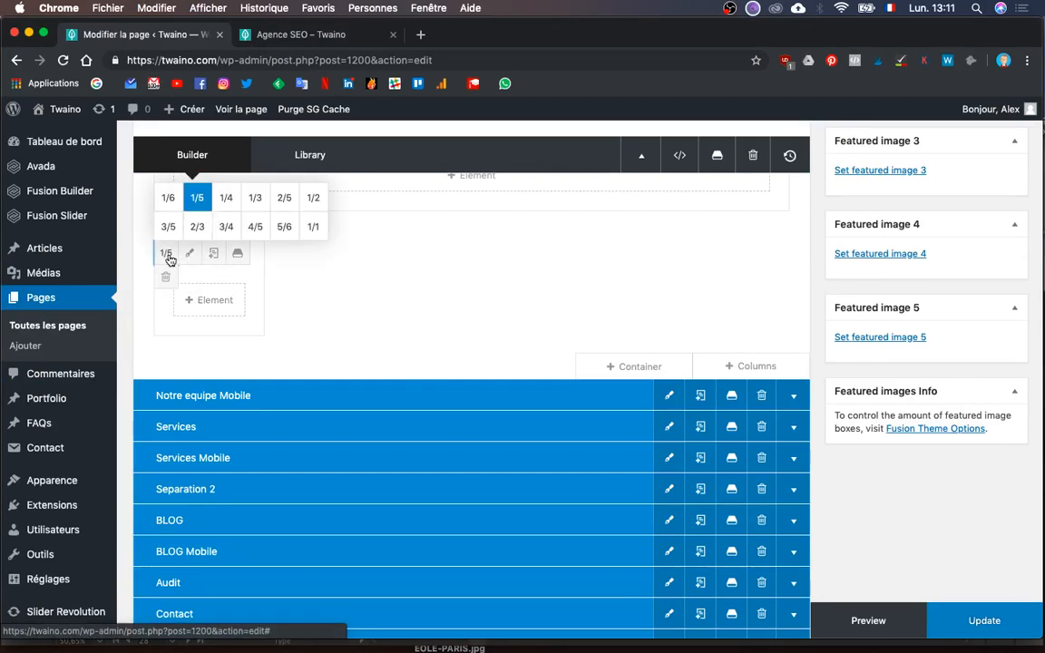
{"action": "left_click", "coordinate": [255, 200]}
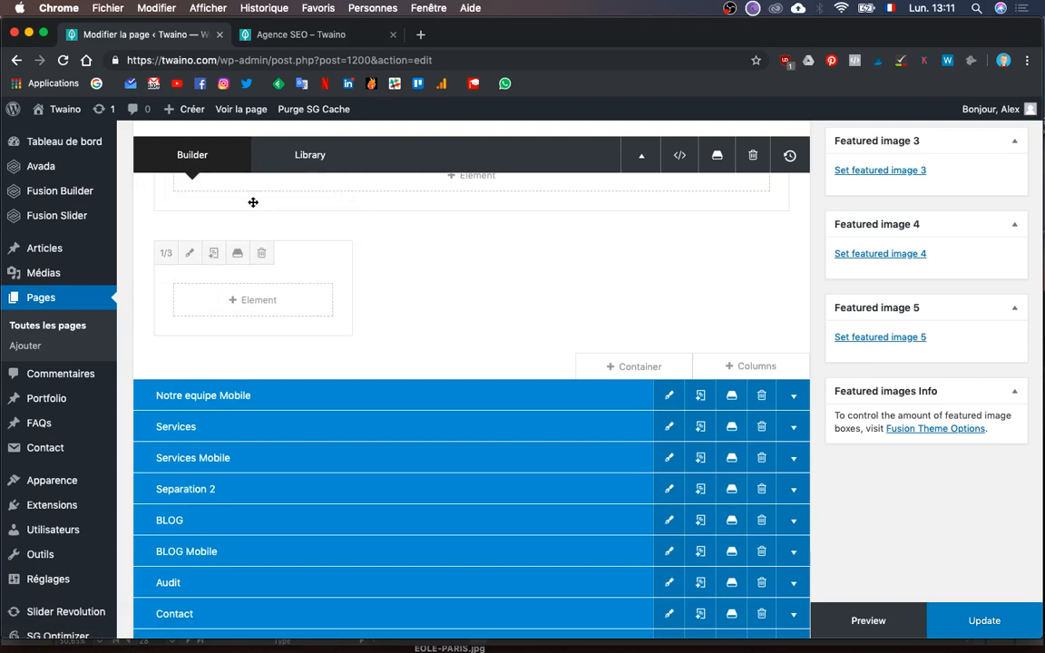
{"action": "left_click", "coordinate": [213, 252]}
{"action": "left_click", "coordinate": [383, 258]}
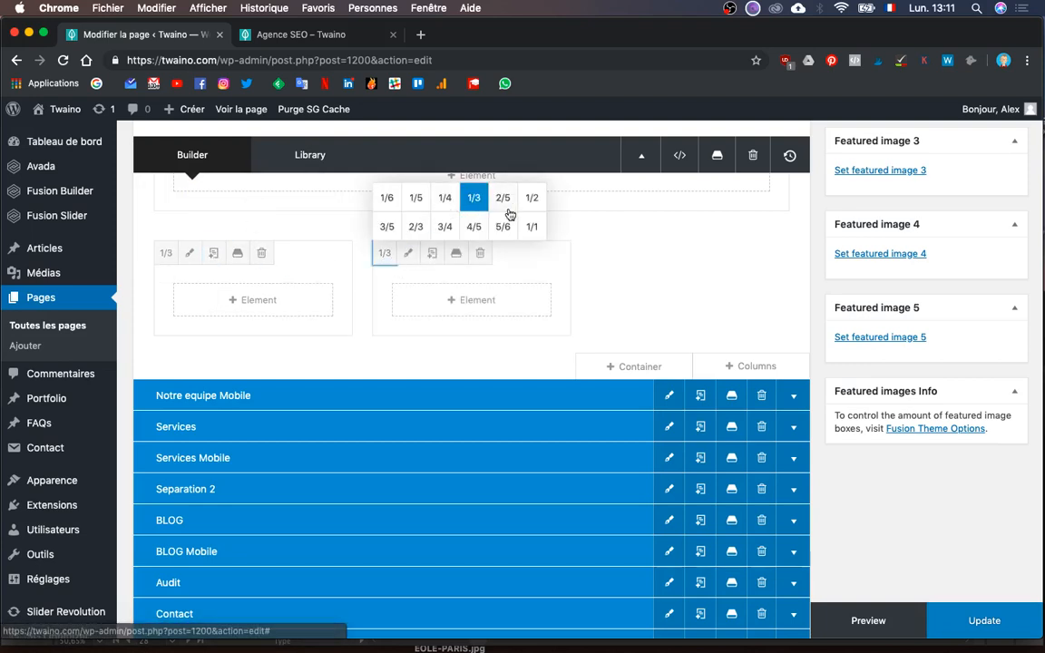
{"action": "left_click", "coordinate": [414, 231]}
- Add an Image element with the boy avatar to the 1/3 column and save it
{"action": "left_click", "coordinate": [243, 300]}
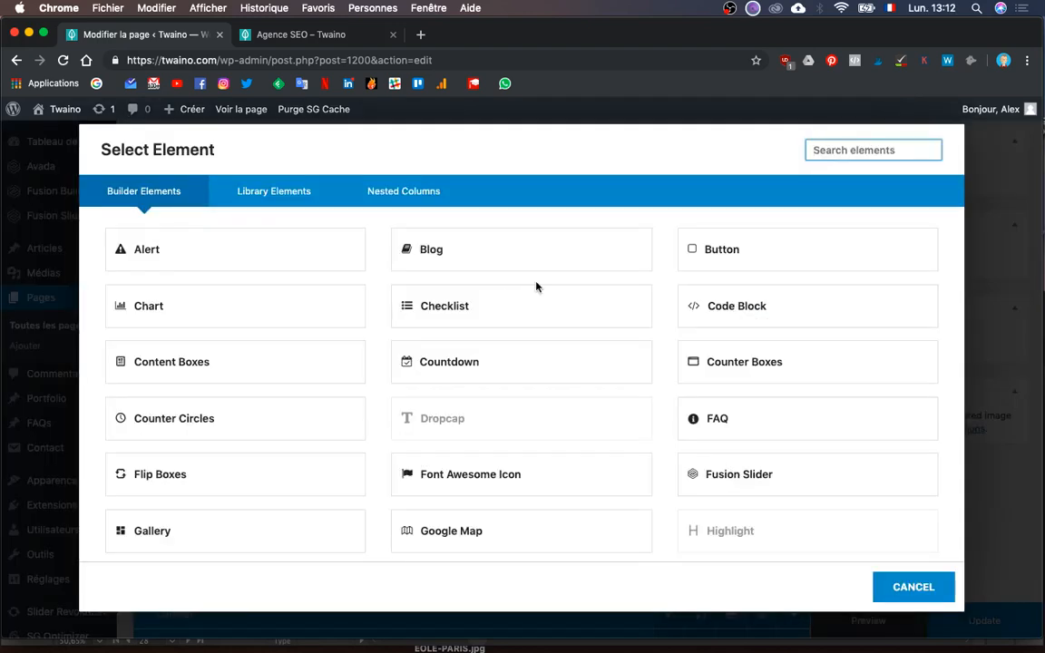
{"action": "type", "text": "ima"}
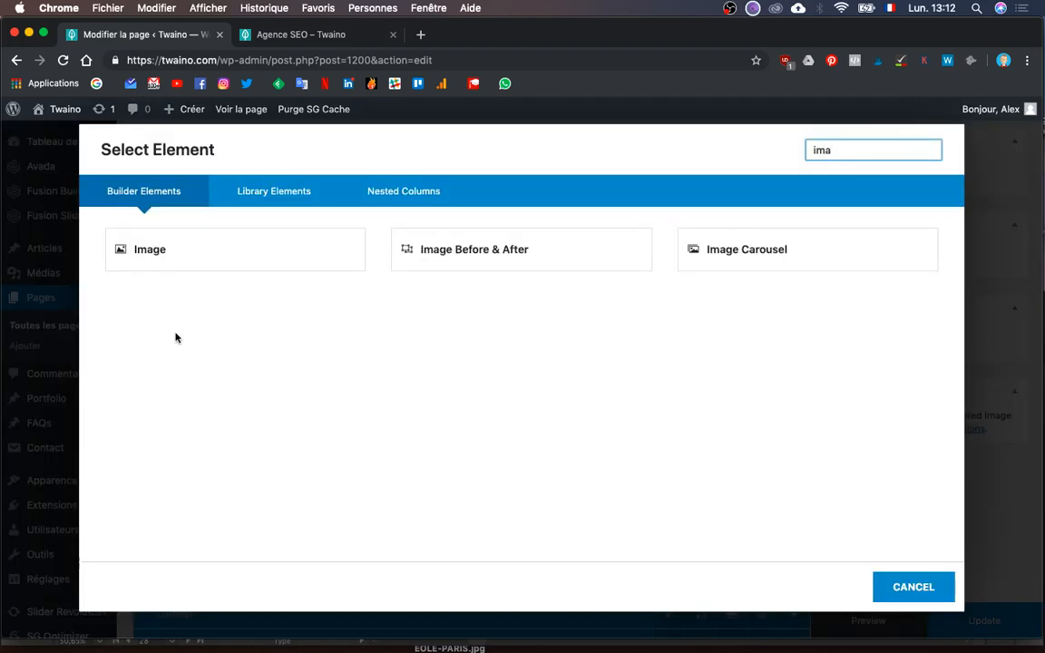
{"action": "left_click", "coordinate": [245, 263]}
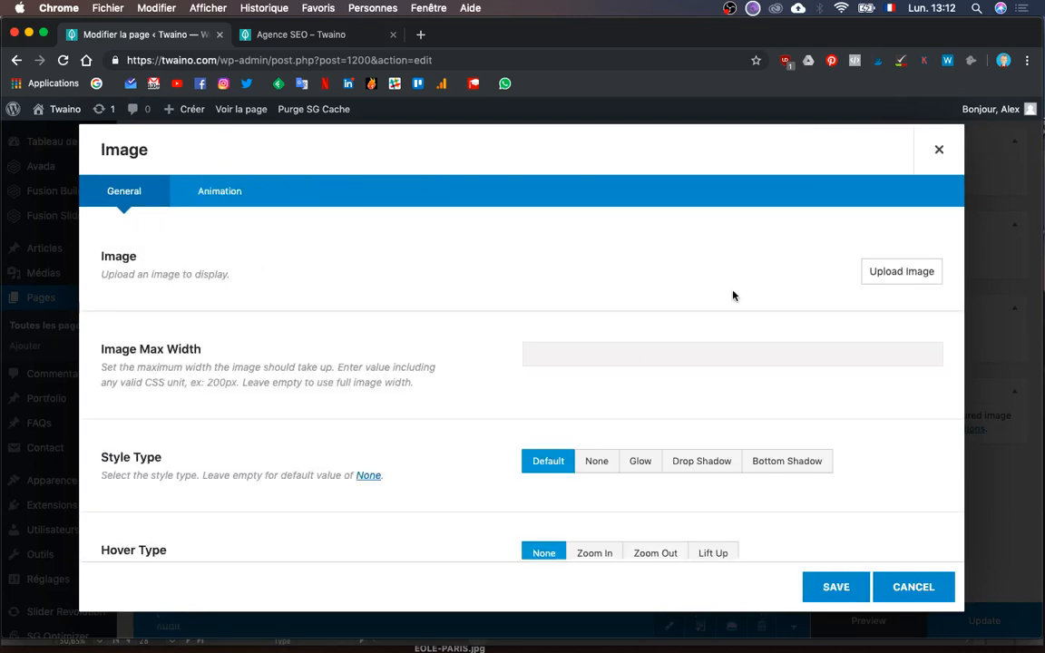
{"action": "left_click", "coordinate": [866, 281]}
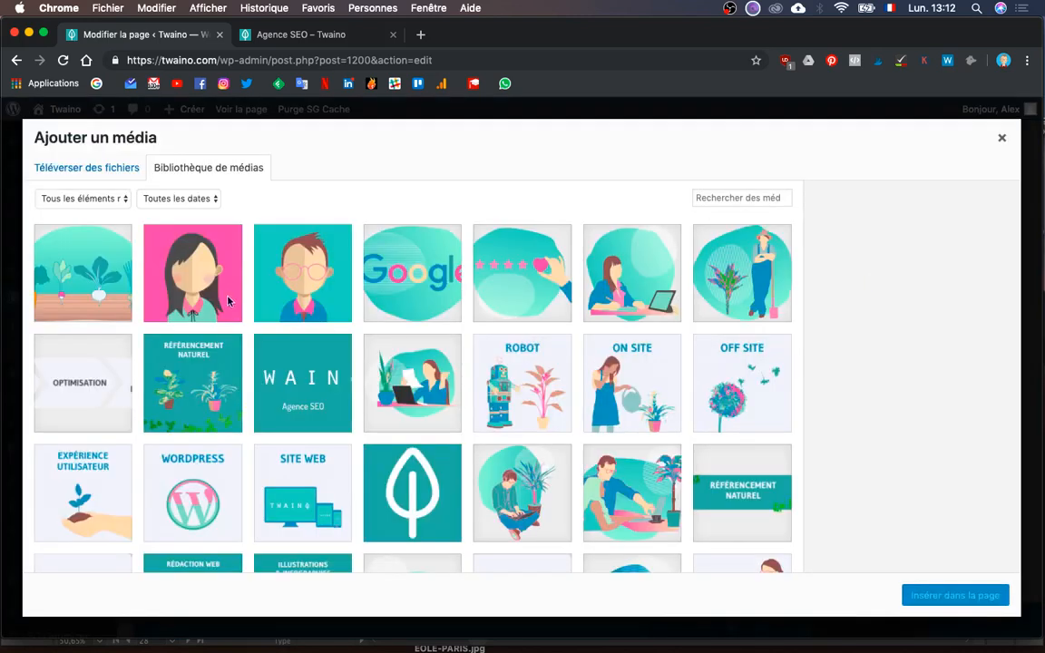
{"action": "left_click", "coordinate": [269, 293]}
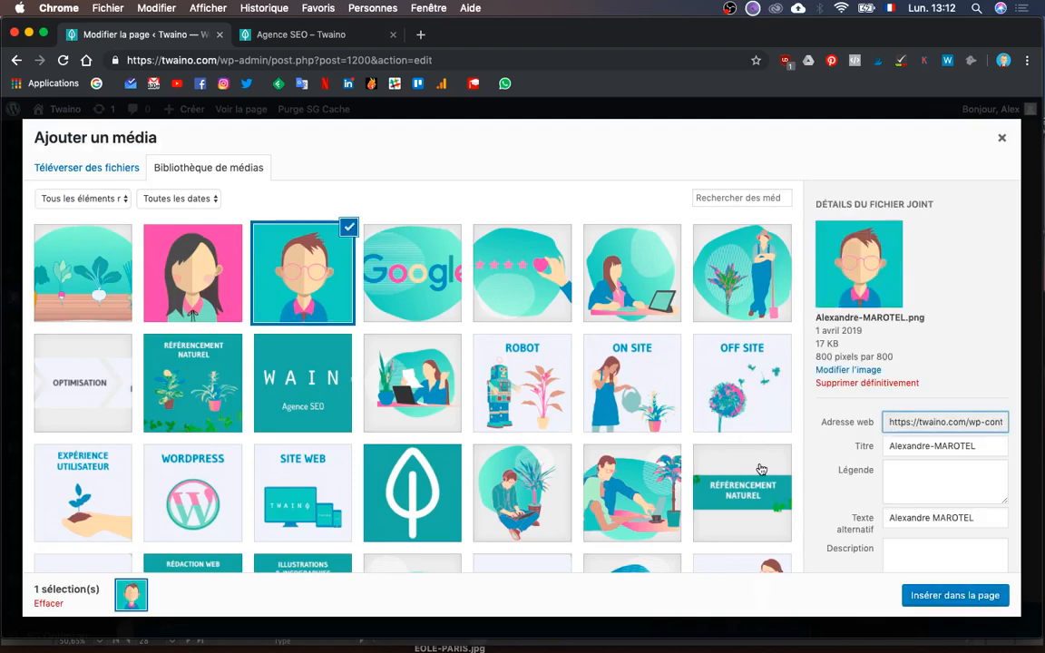
{"action": "left_click", "coordinate": [918, 591]}
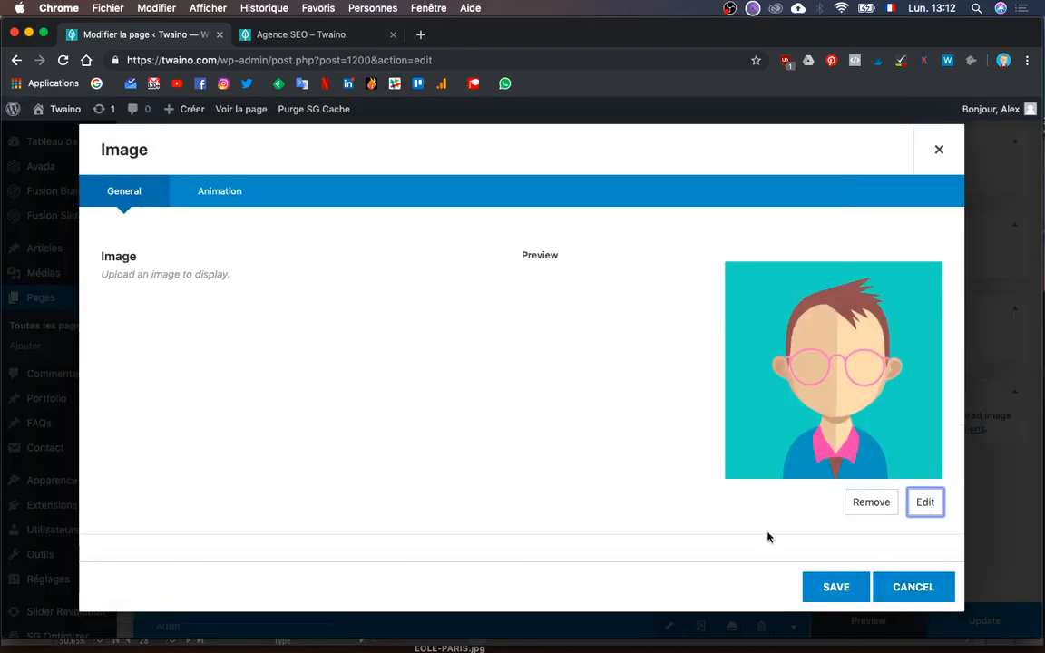
{"action": "left_click", "coordinate": [809, 586]}
{"action": "scroll", "coordinate": [539, 296], "scroll_direction": "up", "scroll_amount": 2}
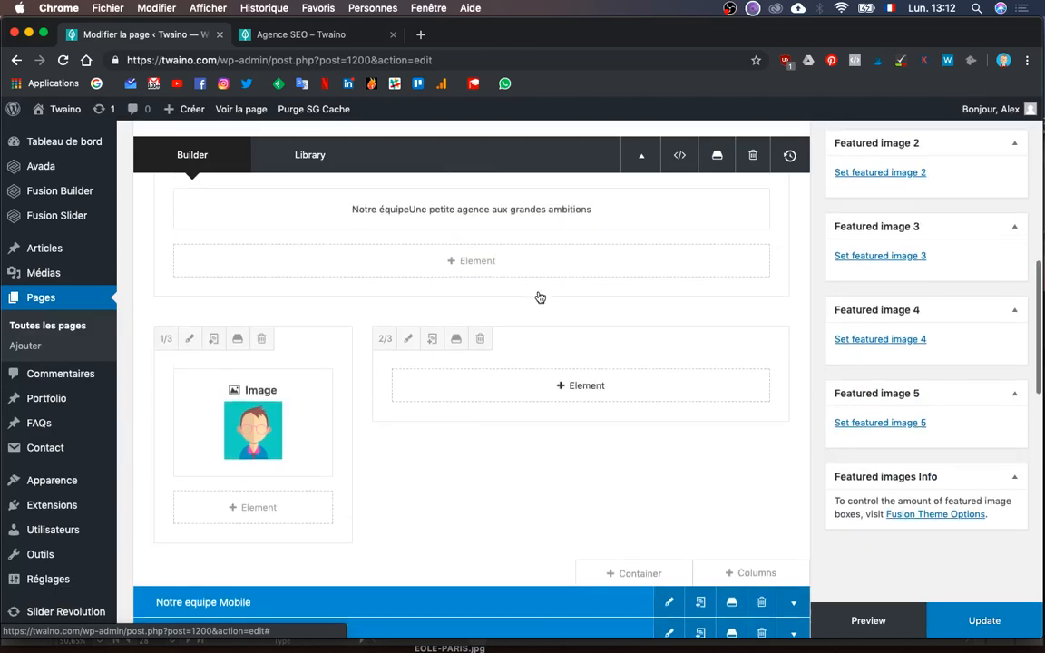
- Reopen the Notre équipe heading block, select its subtitle line, and save it
{"action": "key", "text": "ctrl+Up"}
{"action": "left_click", "coordinate": [257, 234]}
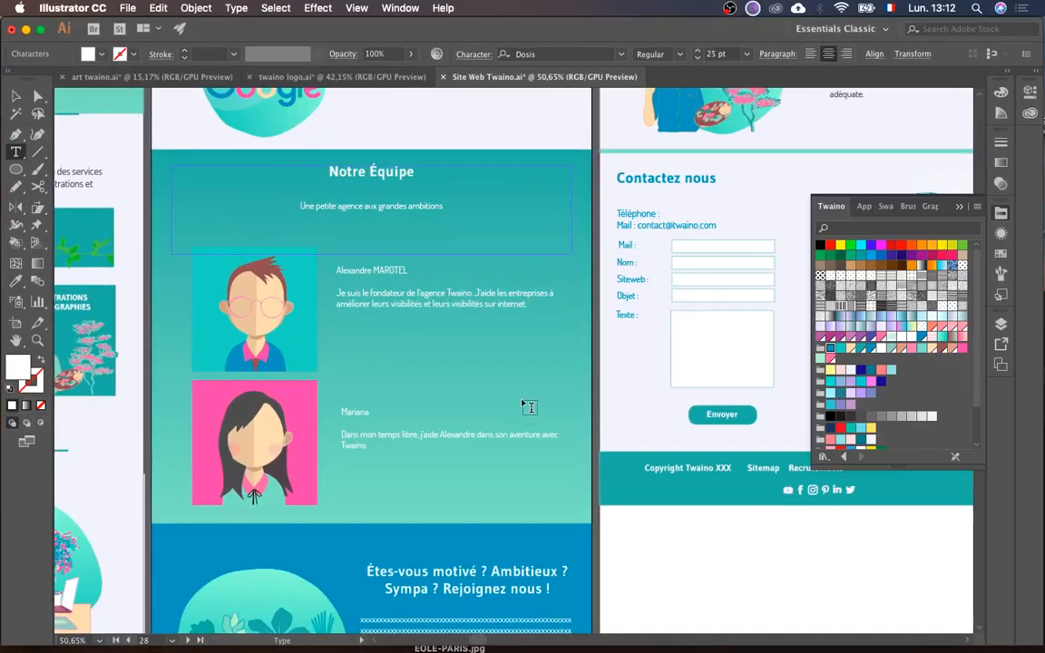
{"action": "key", "text": "ctrl+Up"}
{"action": "left_click", "coordinate": [721, 437]}
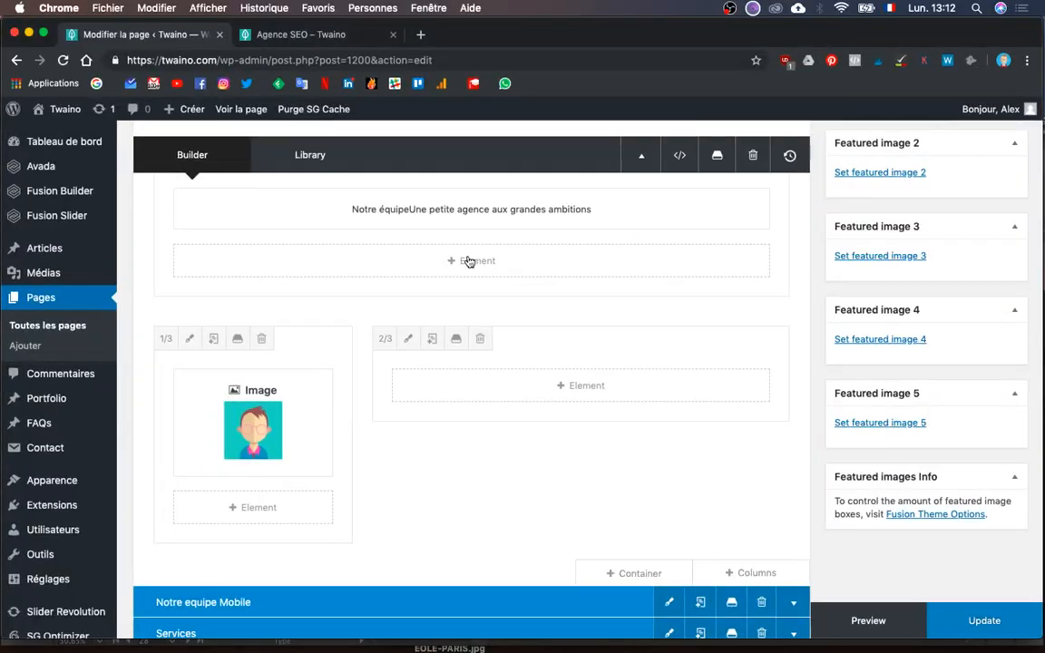
{"action": "left_click", "coordinate": [433, 210]}
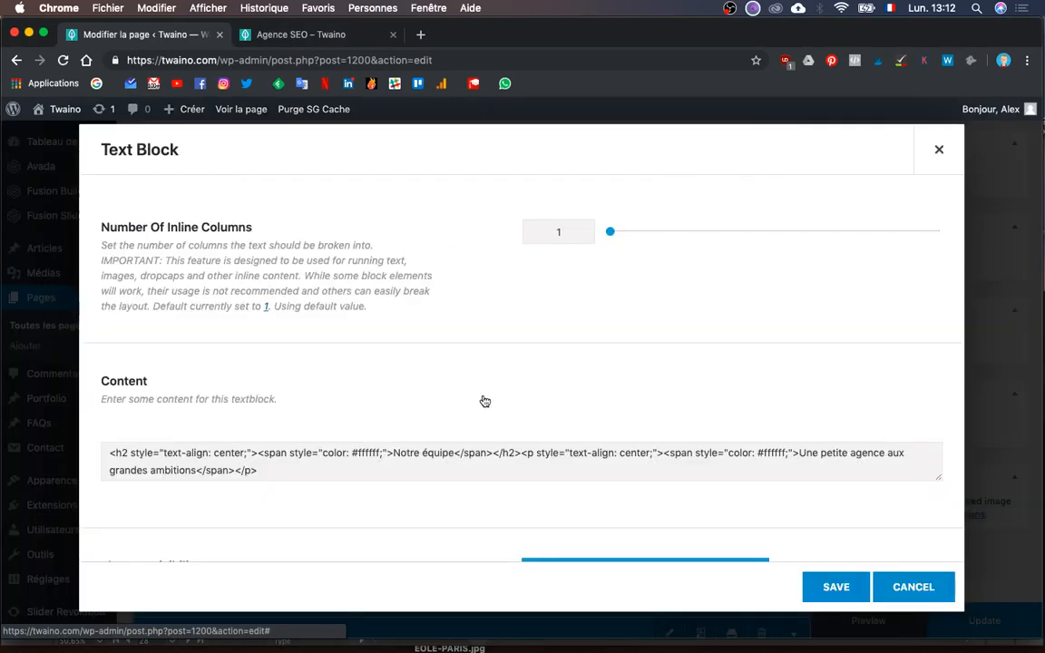
{"action": "scroll", "coordinate": [662, 497], "scroll_direction": "down", "scroll_amount": 2}
{"action": "double_click", "coordinate": [651, 466]}
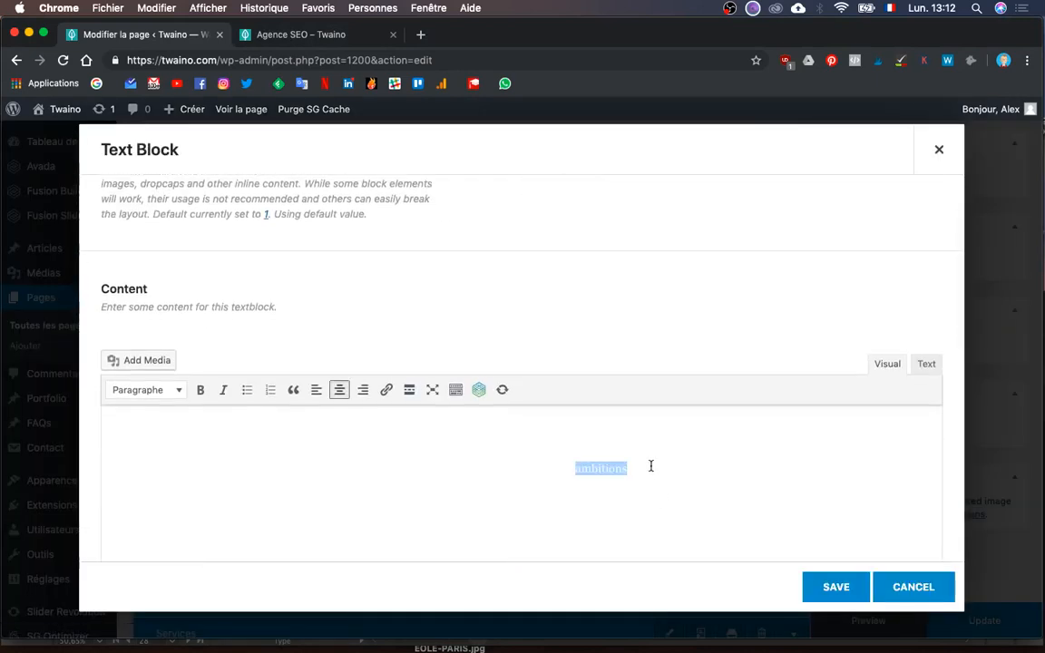
{"action": "triple_click", "coordinate": [650, 466]}
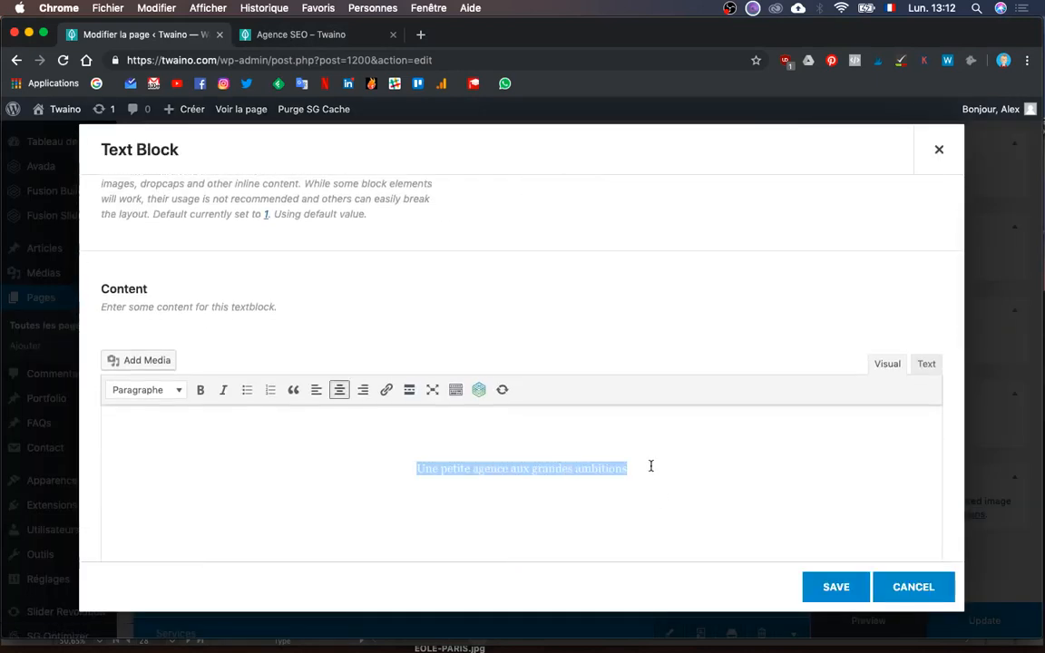
{"action": "left_click", "coordinate": [825, 585]}
- Add a Text Block to the two-thirds column and delete its placeholder text
{"action": "left_click", "coordinate": [548, 399]}
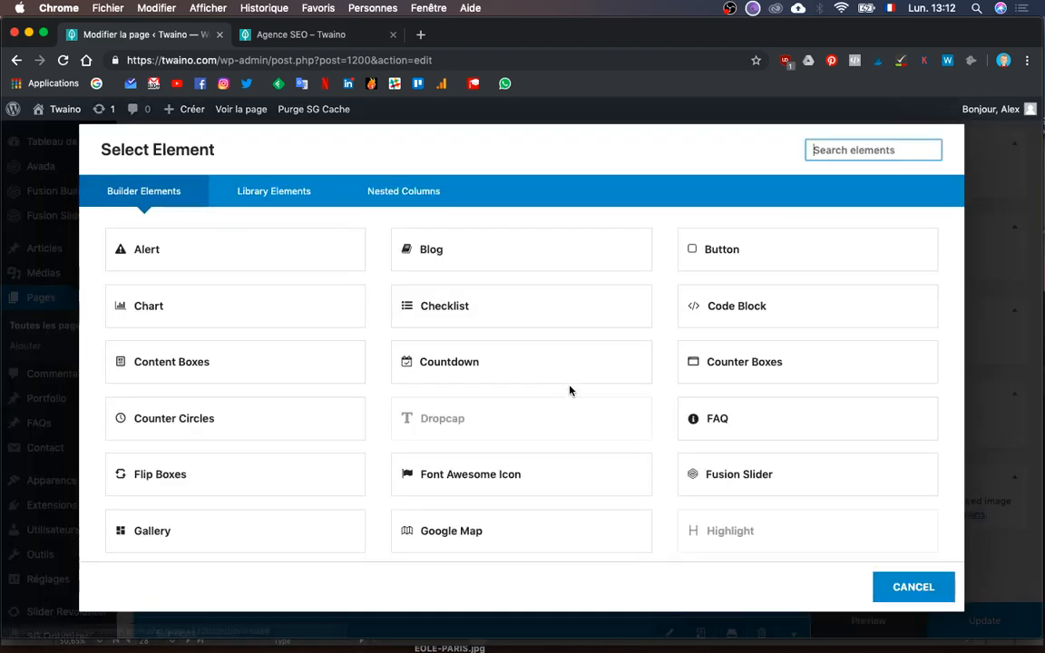
{"action": "type", "text": "text"}
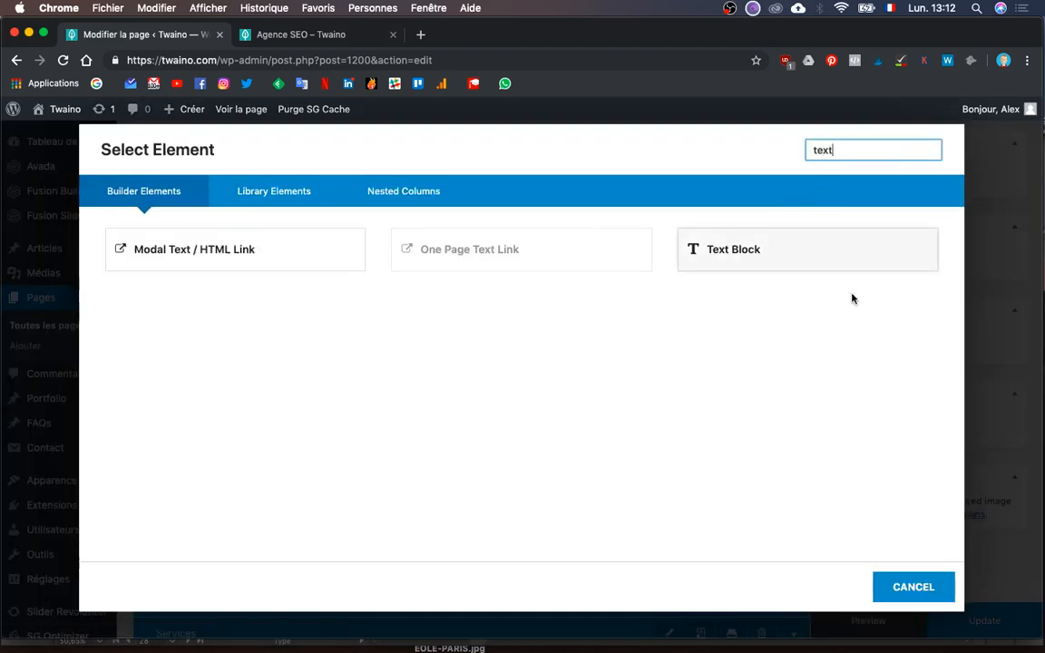
{"action": "left_click", "coordinate": [718, 258]}
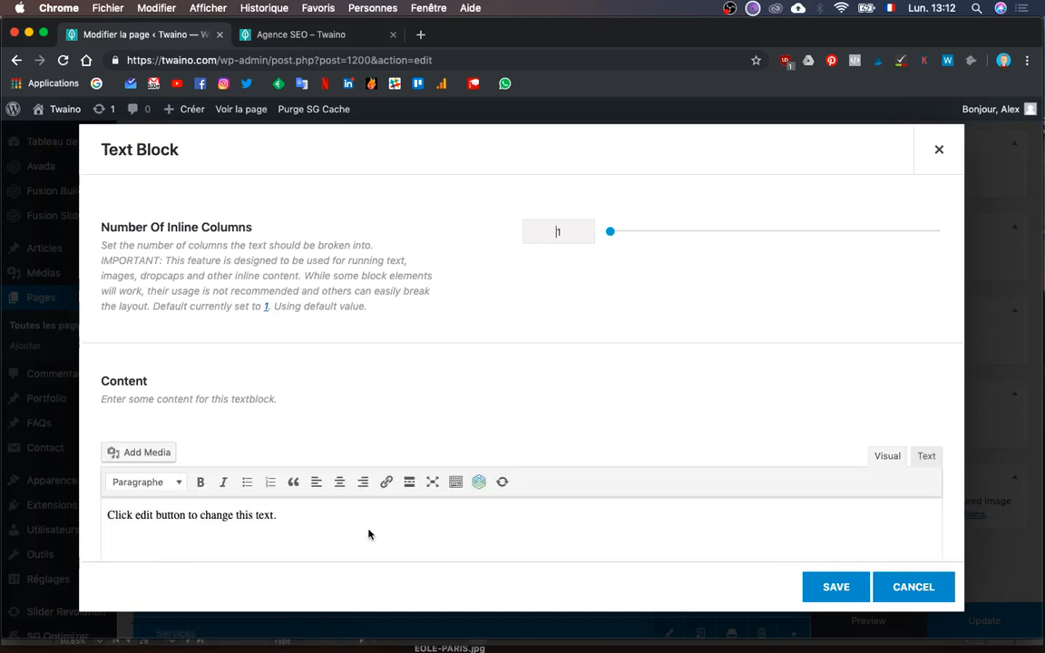
{"action": "key", "text": "super+a"}
{"action": "key", "text": "BackSpace"}
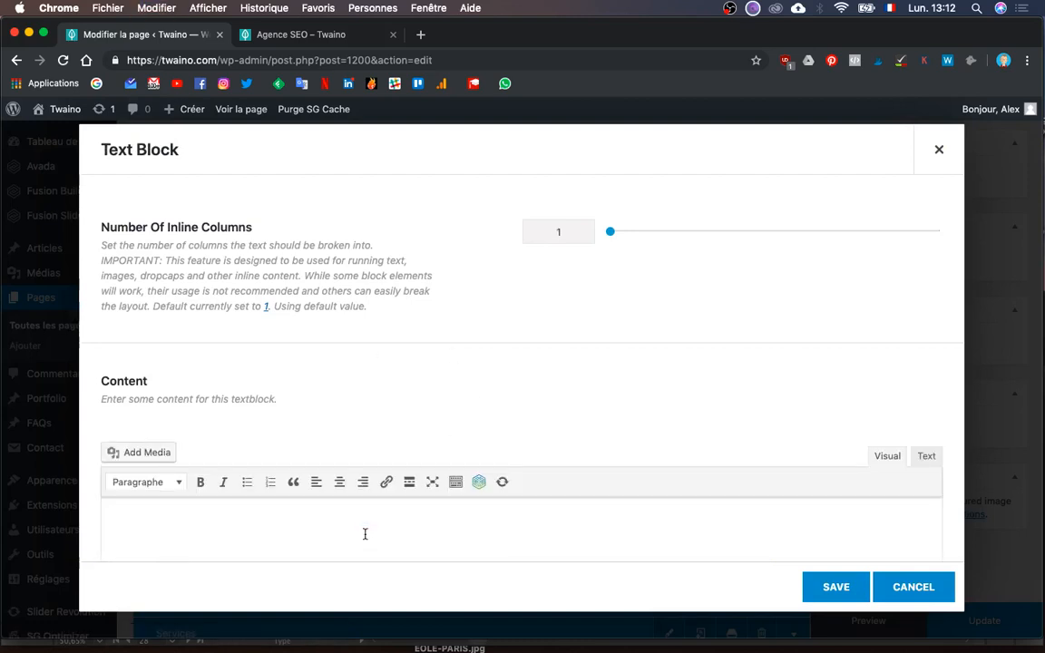
- Remove the pasted subtitle and leftover name line so the new block is empty
{"action": "scroll", "coordinate": [780, 414], "scroll_direction": "down", "scroll_amount": 1}
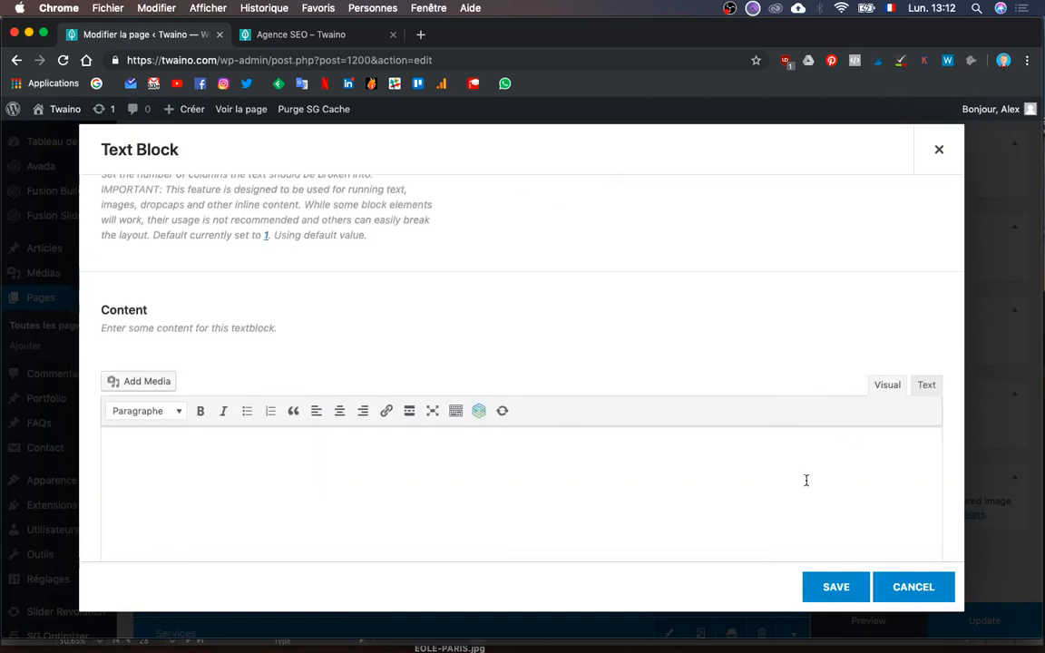
{"action": "key", "text": "super+z"}
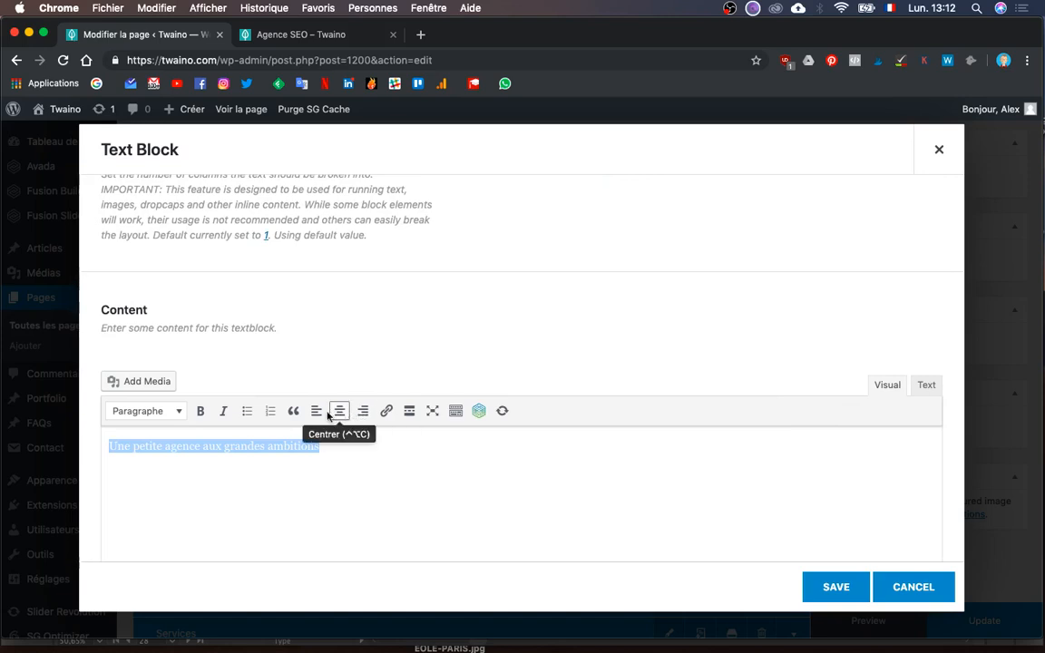
{"action": "left_click", "coordinate": [925, 386]}
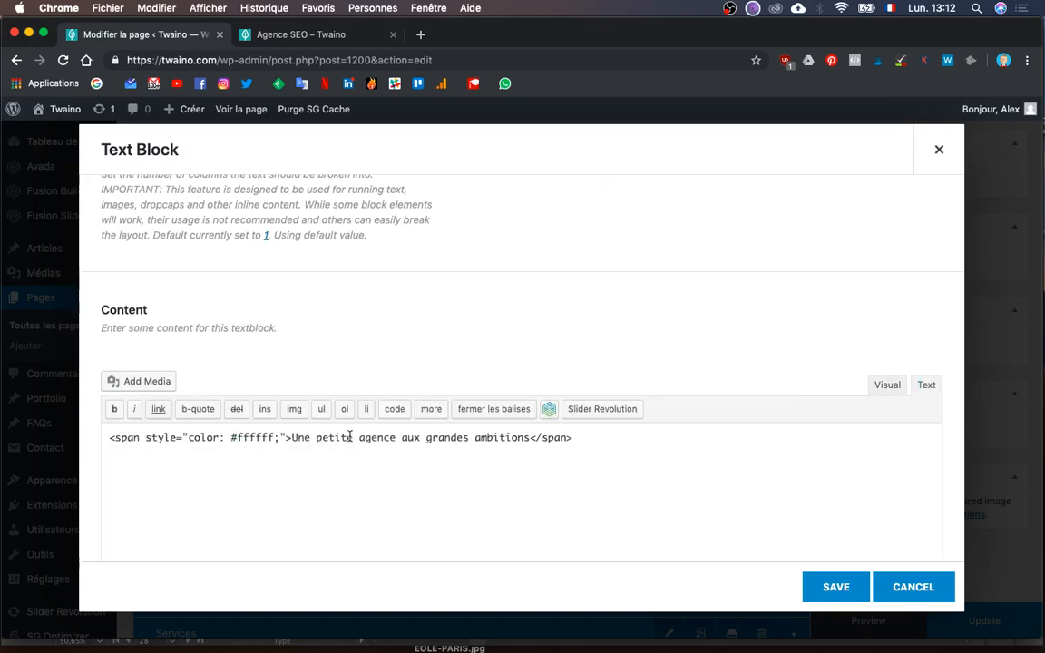
{"action": "left_click", "coordinate": [887, 385]}
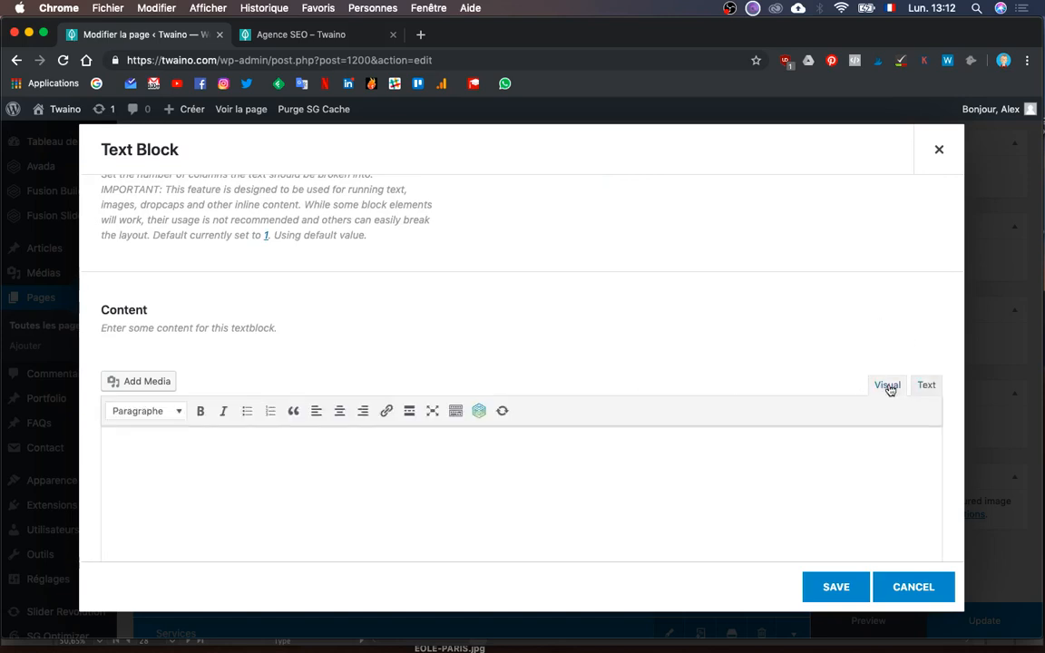
{"action": "triple_click", "coordinate": [134, 439]}
{"action": "key", "text": "BackSpace"}
{"action": "key", "text": "super+a"}
{"action": "key", "text": "BackSpace"}
{"action": "key", "text": "ctrl+Up"}
- Copy the founder's description from the mockup and paste it into the empty text block
{"action": "left_click", "coordinate": [231, 315]}
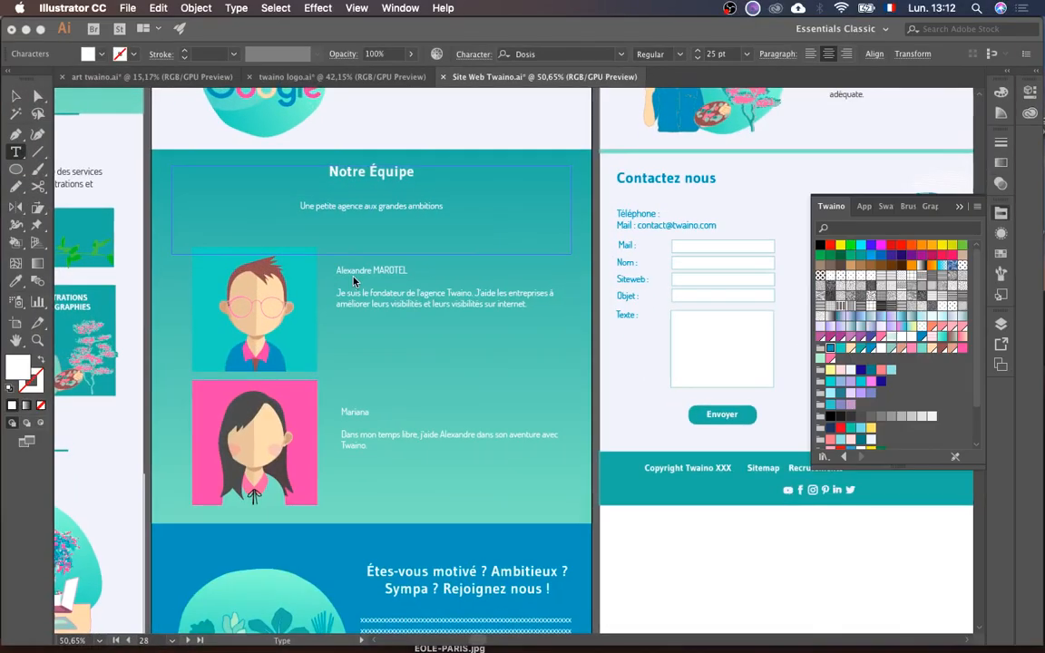
{"action": "triple_click", "coordinate": [396, 292]}
{"action": "key", "text": "cmd+c"}
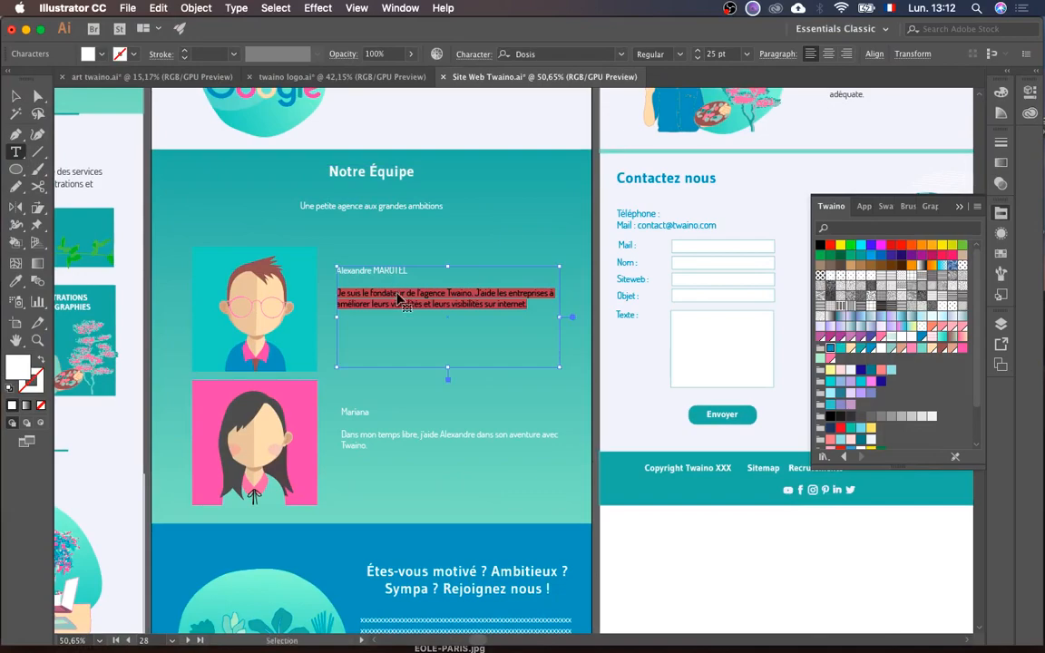
{"action": "key", "text": "ctrl+Up"}
{"action": "left_click", "coordinate": [570, 410]}
{"action": "left_click", "coordinate": [460, 506]}
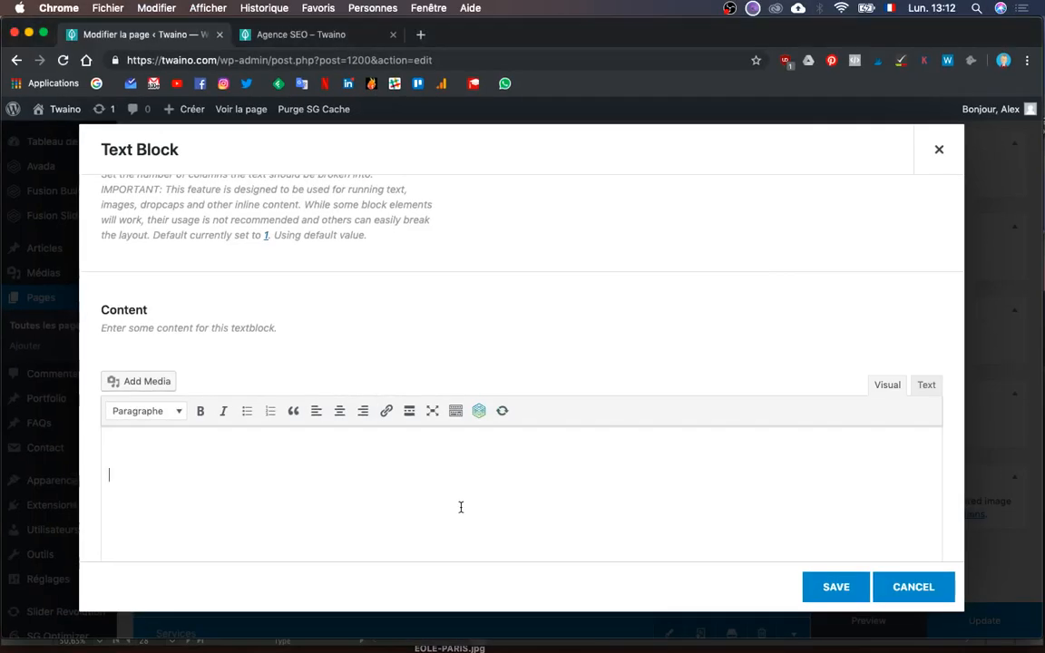
{"action": "key", "text": "cmd+v"}
{"action": "key", "text": "super+z"}
{"action": "key", "text": "super+v"}
{"action": "key", "text": "super+a"}
{"action": "left_click", "coordinate": [224, 442]}
{"action": "key", "text": "super+a"}
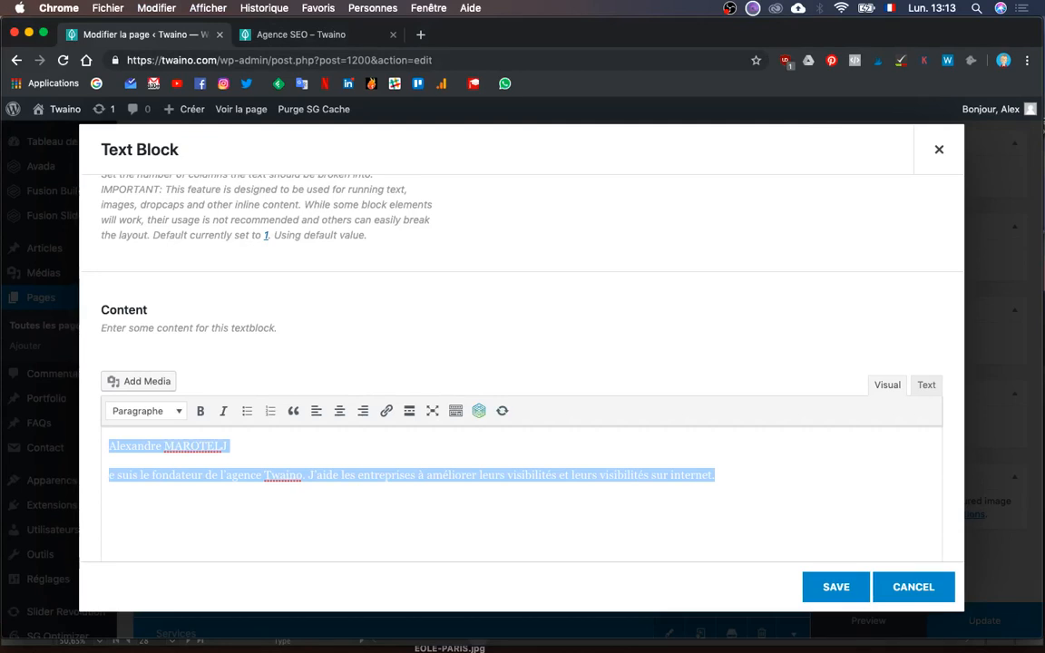
{"action": "key", "text": "super+z"}
{"action": "key", "text": "super+a"}
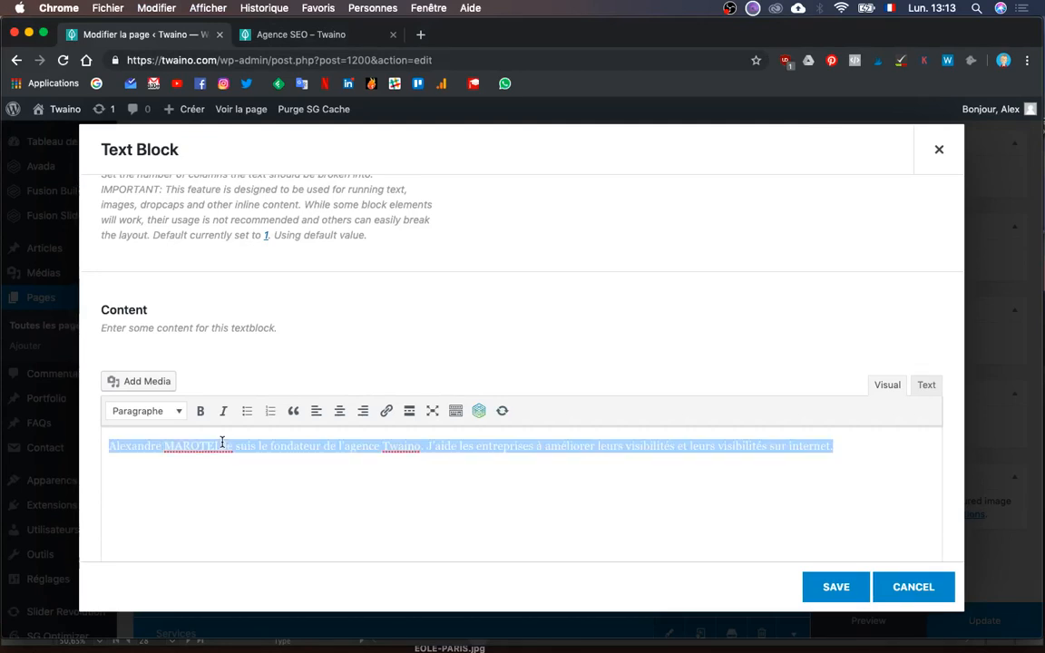
- Move the description below the name, make the name bold, and save the text block
{"action": "left_click", "coordinate": [221, 442]}
{"action": "key", "text": "Return"}
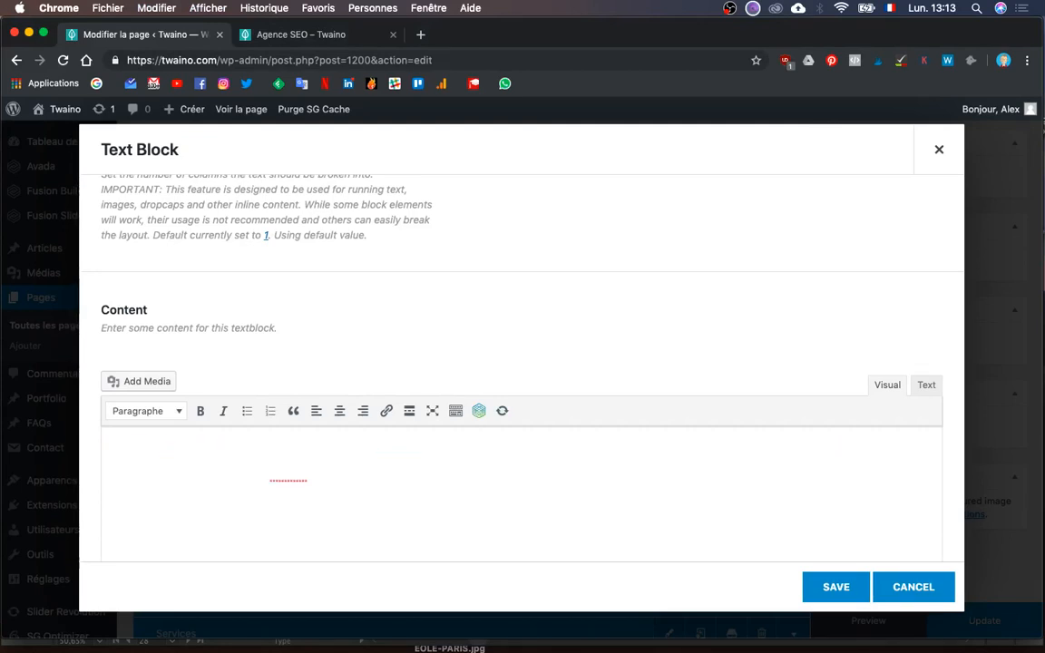
{"action": "key", "text": "super+a"}
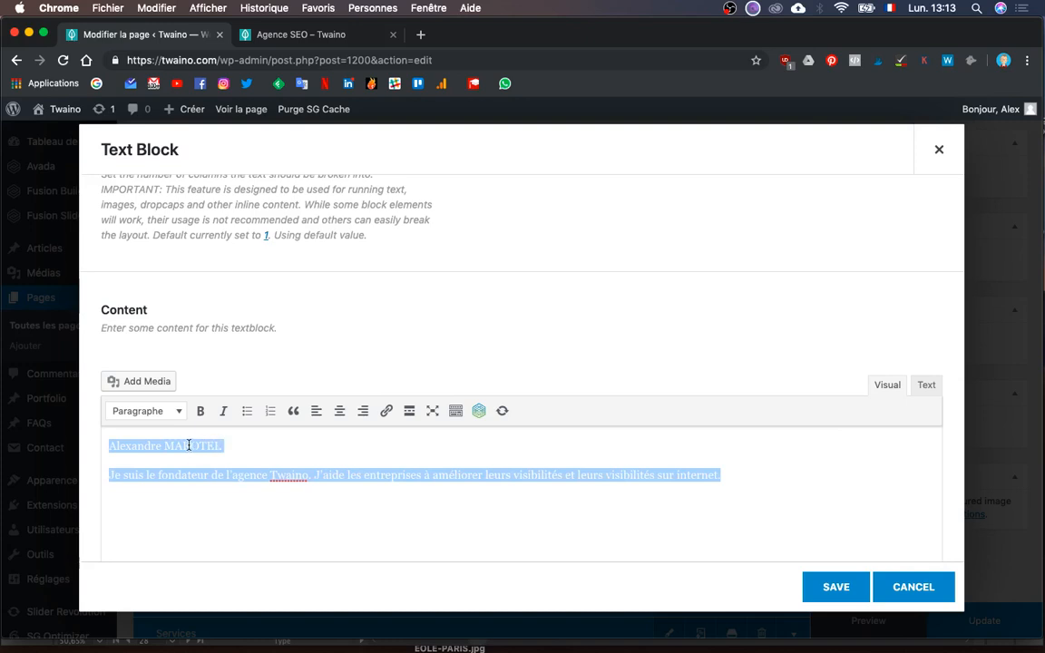
{"action": "key", "text": "BackSpace"}
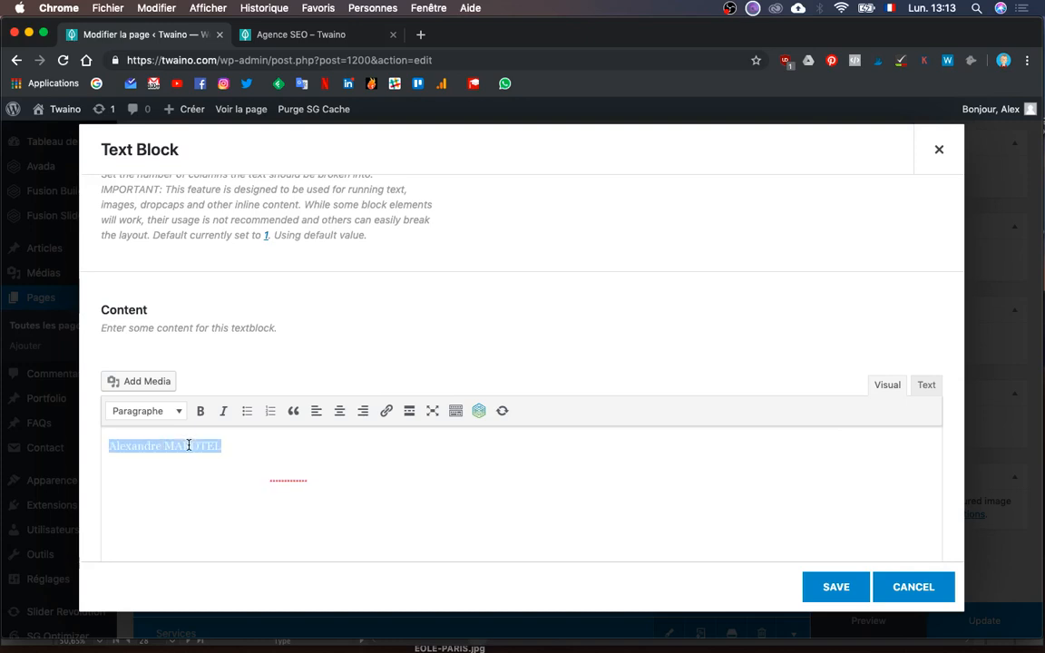
{"action": "key", "text": "super+b"}
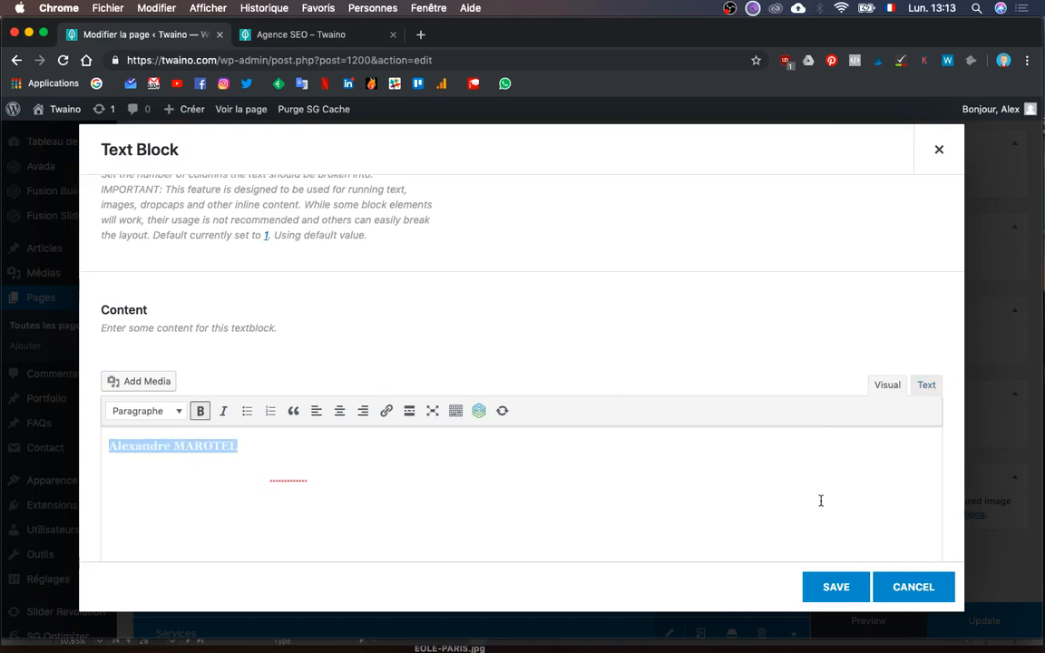
{"action": "left_click", "coordinate": [827, 588]}
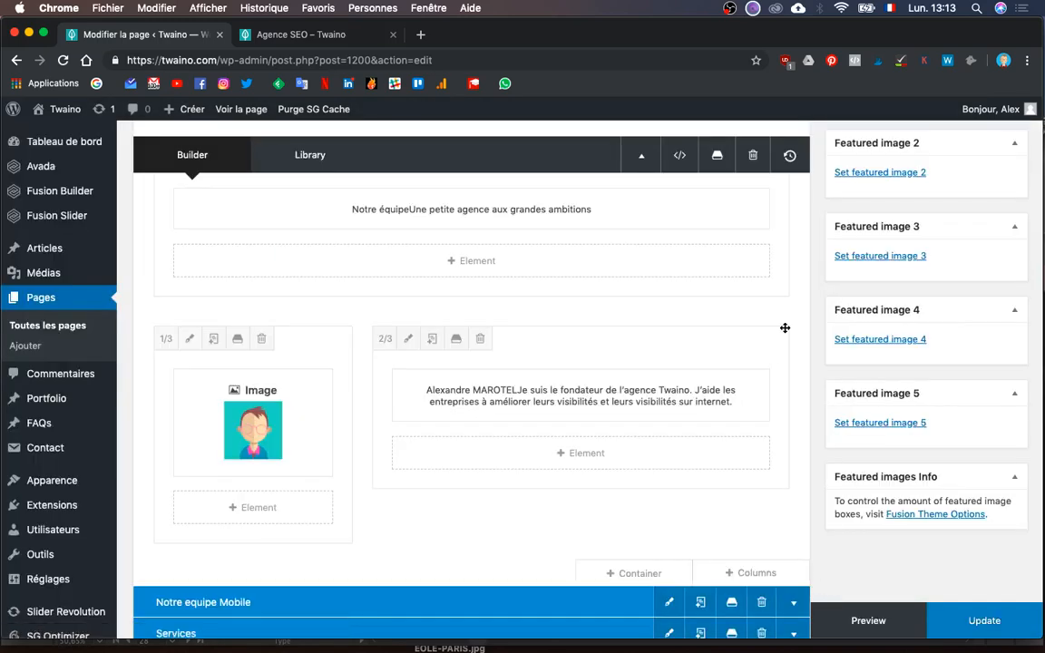
{"action": "scroll", "coordinate": [720, 423], "scroll_direction": "down", "scroll_amount": 2}
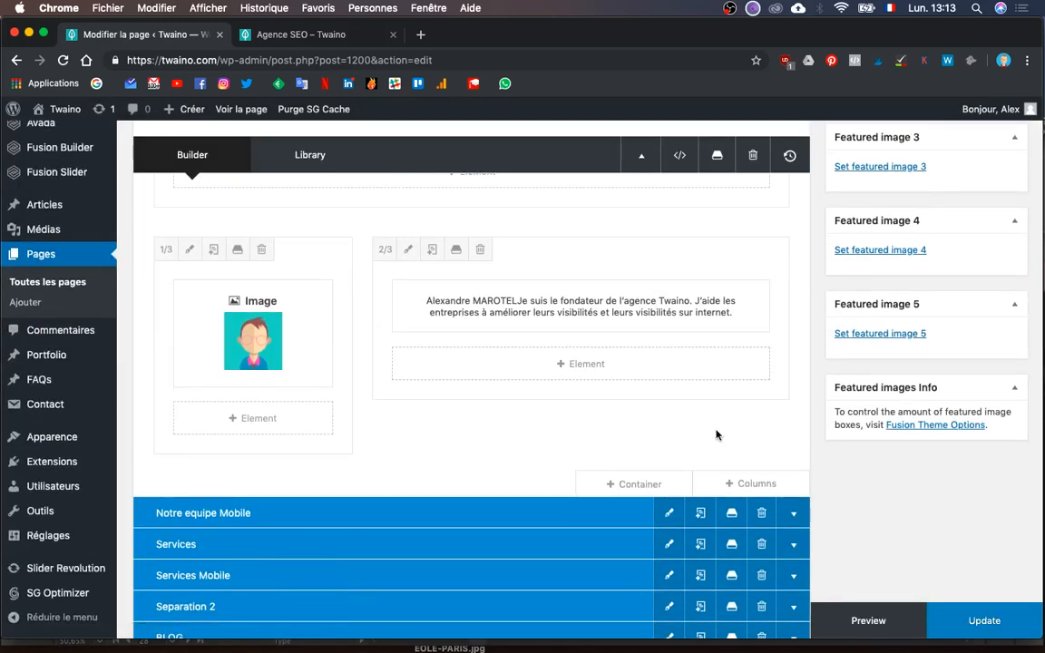
- Clone the avatar image column and drag the copy into a new row
{"action": "scroll", "coordinate": [715, 433], "scroll_direction": "up", "scroll_amount": 1}
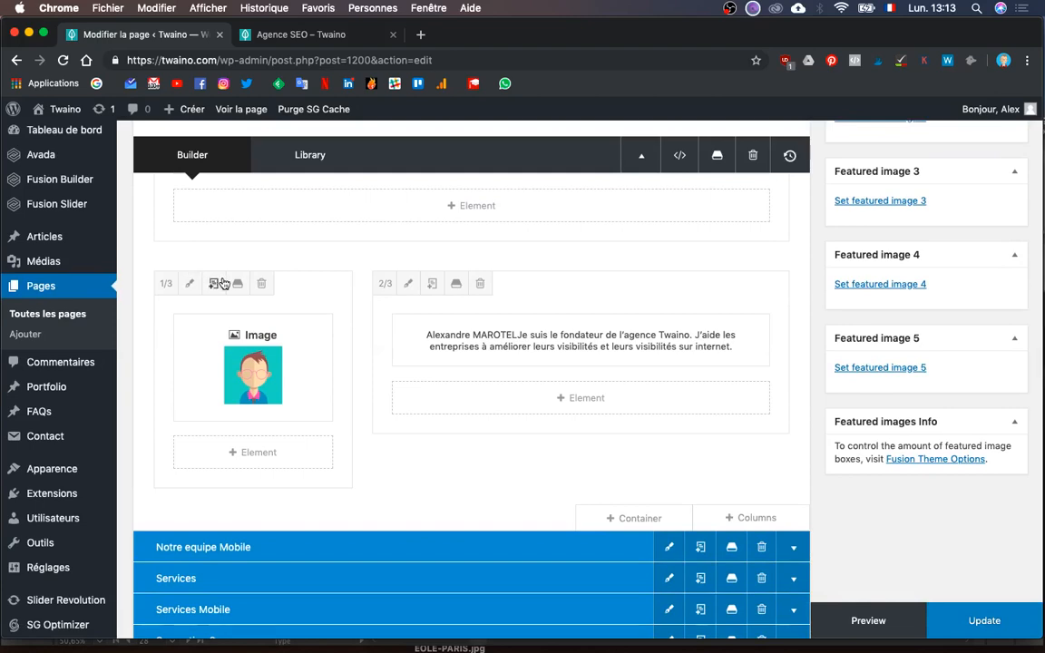
{"action": "left_click", "coordinate": [214, 283]}
{"action": "scroll", "coordinate": [544, 218], "scroll_direction": "down", "scroll_amount": 2}
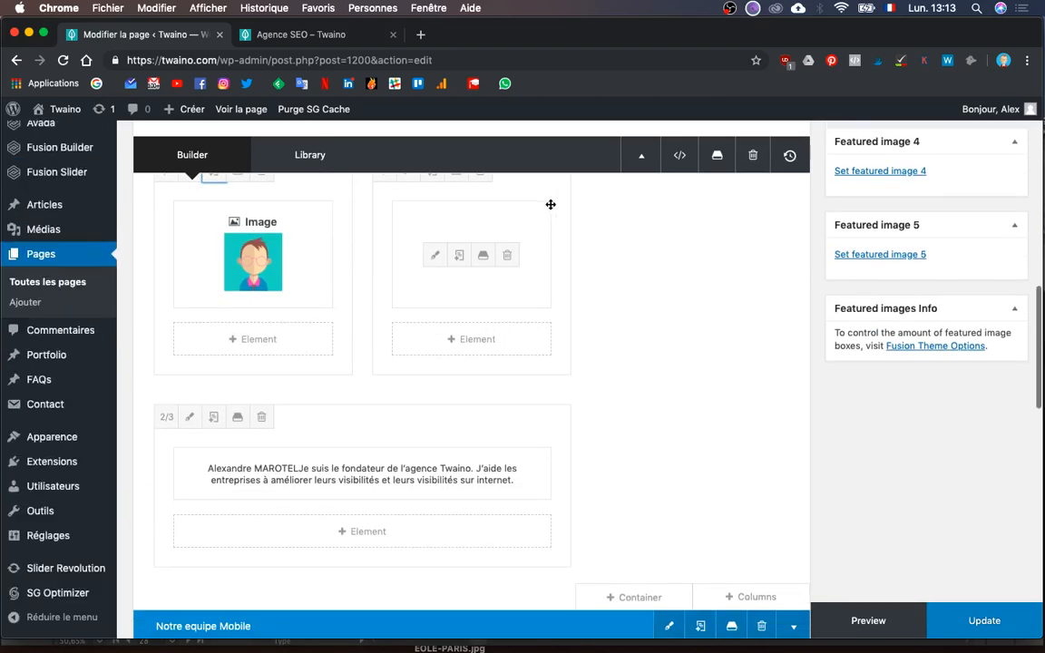
{"action": "mouse_move", "coordinate": [567, 229]}
{"action": "left_mouse_down"}
{"action": "mouse_move", "coordinate": [597, 522]}
{"action": "mouse_move", "coordinate": [718, 535]}
{"action": "mouse_move", "coordinate": [690, 601]}
{"action": "mouse_move", "coordinate": [653, 616]}
{"action": "mouse_move", "coordinate": [548, 550]}
{"action": "mouse_move", "coordinate": [163, 477]}
{"action": "mouse_move", "coordinate": [232, 459]}
{"action": "left_mouse_up"}
- Swap the copy's picture for the pink woman's portrait and place that column on the row's left
{"action": "mouse_move", "coordinate": [252, 532]}
{"action": "scroll", "coordinate": [236, 508], "scroll_direction": "down", "scroll_amount": 2}
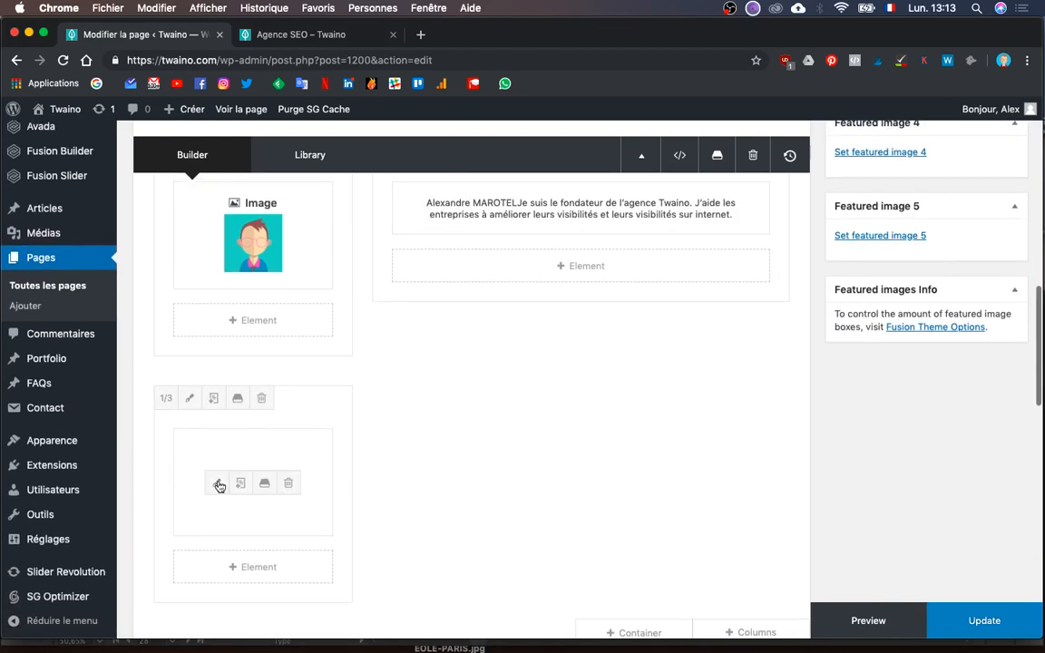
{"action": "left_click", "coordinate": [217, 486]}
{"action": "left_click", "coordinate": [923, 505]}
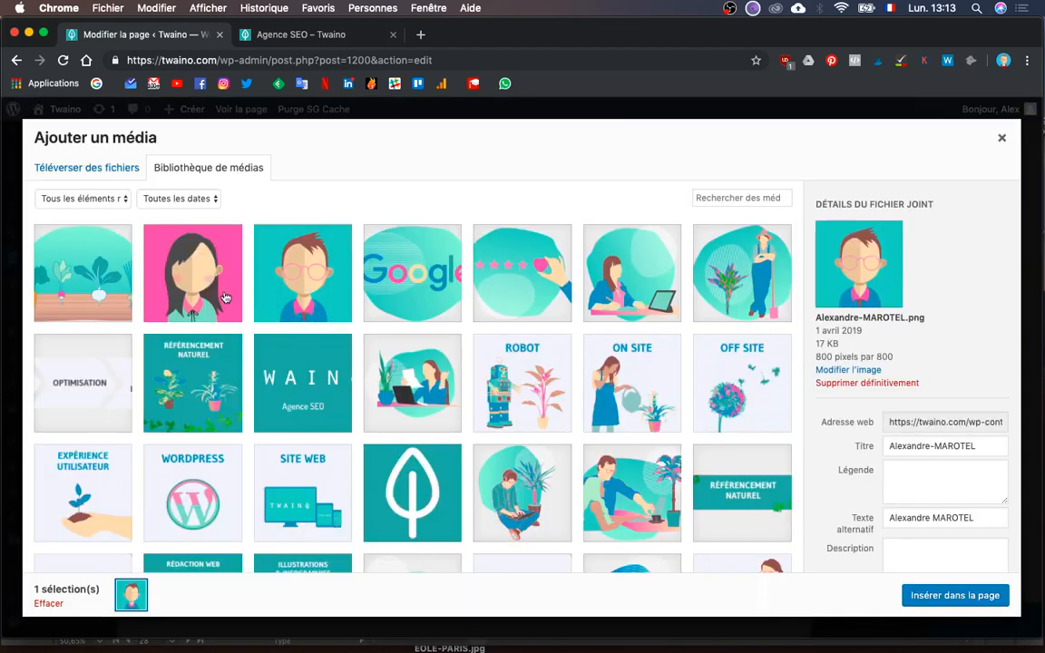
{"action": "left_click", "coordinate": [223, 299]}
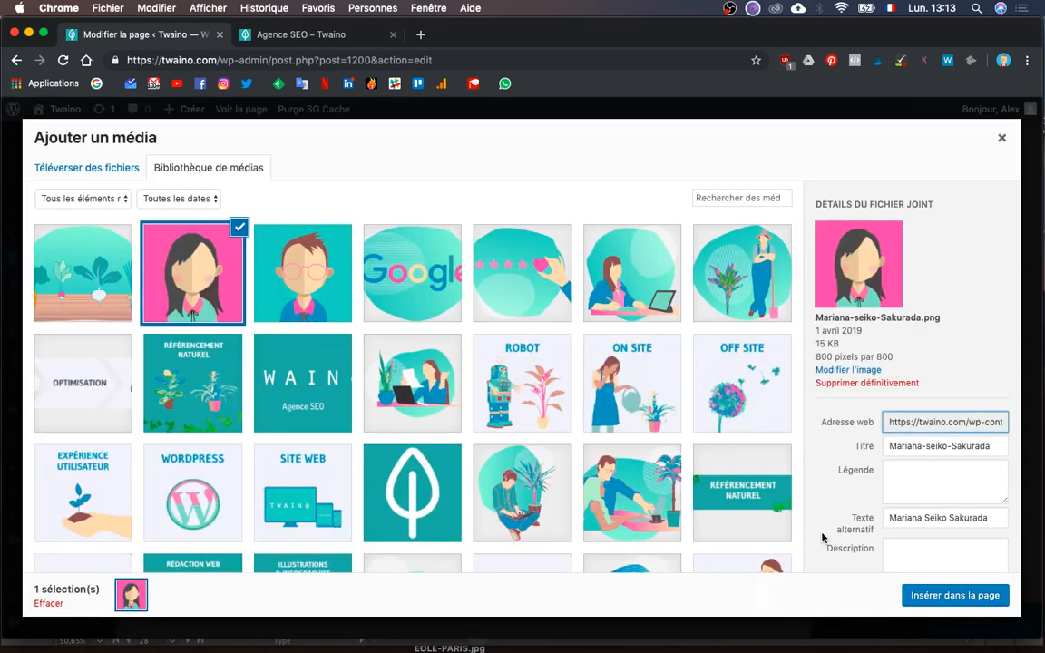
{"action": "left_click", "coordinate": [953, 596]}
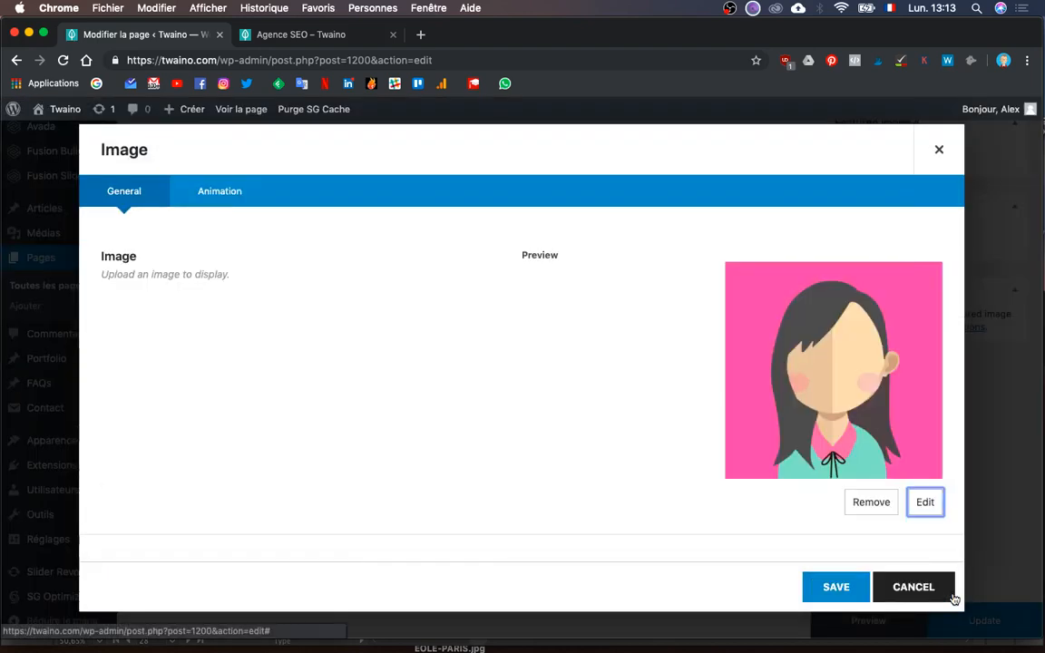
{"action": "left_click", "coordinate": [836, 587]}
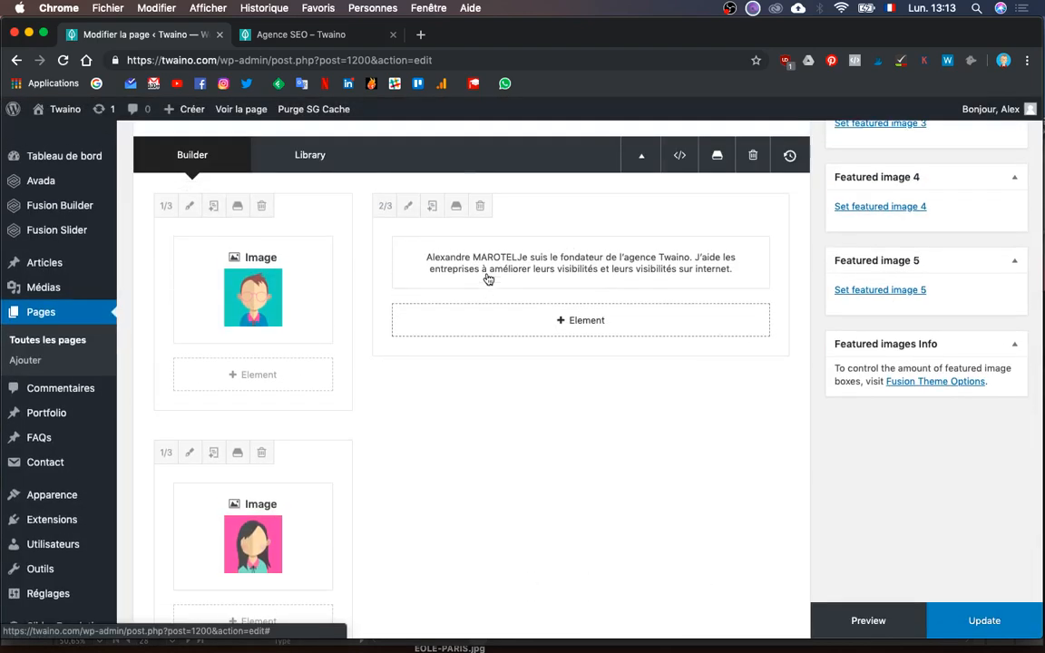
{"action": "scroll", "coordinate": [454, 363], "scroll_direction": "down", "scroll_amount": 3}
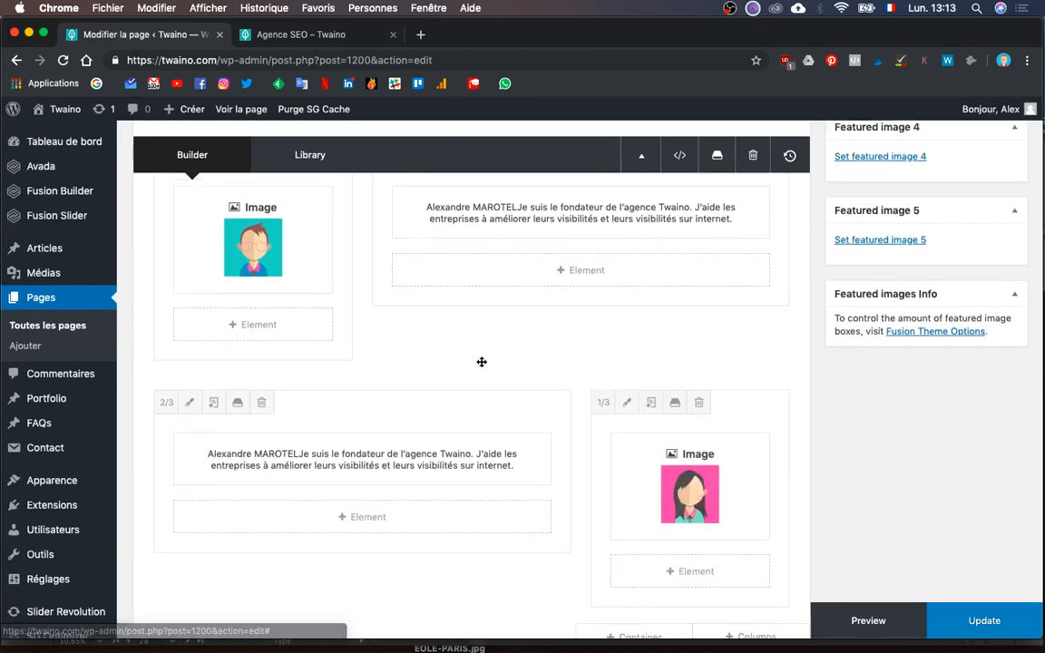
{"action": "left_click_drag", "start_coordinate": [714, 405], "coordinate": [628, 450]}
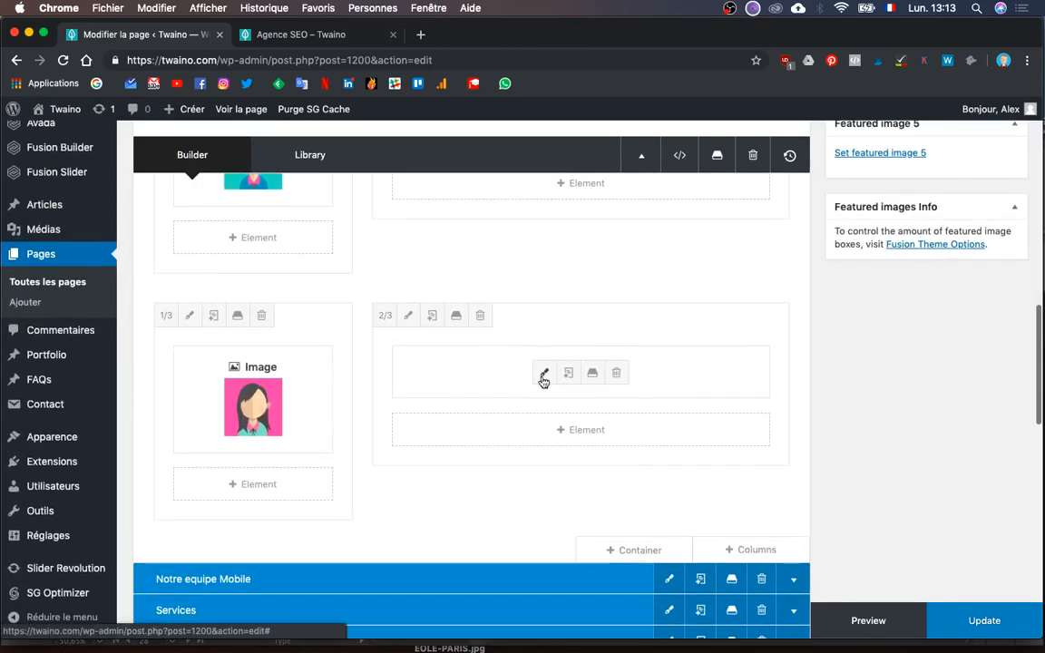
- In the second row's text block HTML, replace the old name with the second member's name
{"action": "left_click", "coordinate": [544, 378]}
{"action": "scroll", "coordinate": [350, 426], "scroll_direction": "down", "scroll_amount": 3}
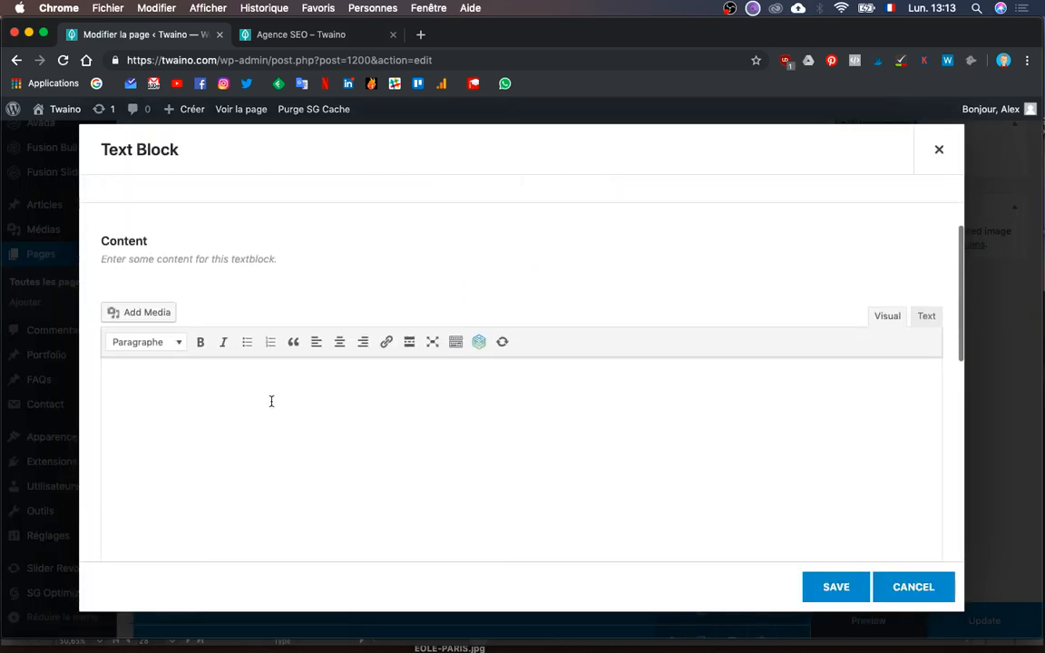
{"action": "left_click", "coordinate": [926, 318]}
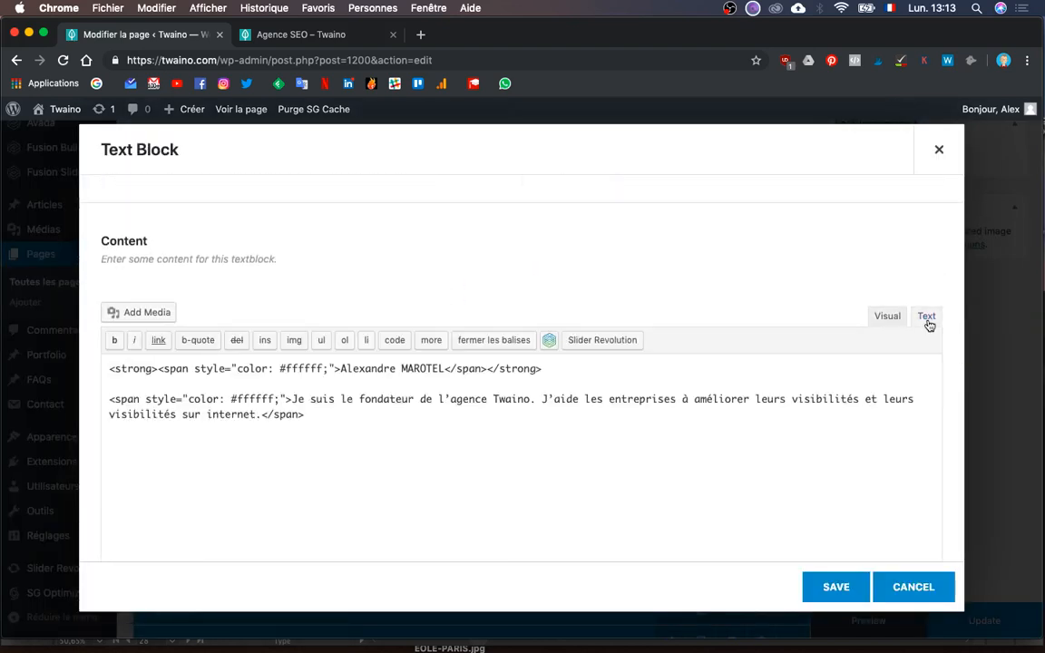
{"action": "double_click", "coordinate": [430, 363]}
{"action": "key", "text": "BackSpace"}
{"action": "key", "text": "BackSpace"}
{"action": "key", "text": "BackSpace"}
{"action": "key", "text": "BackSpace"}
{"action": "key", "text": "BackSpace"}
{"action": "key", "text": "BackSpace"}
{"action": "key", "text": "BackSpace"}
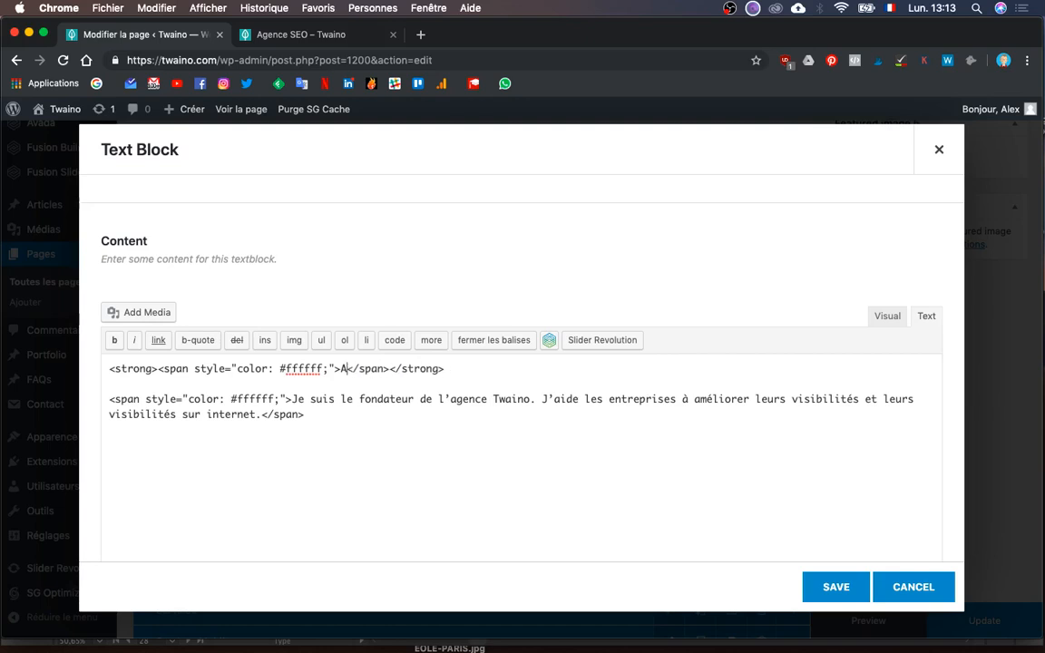
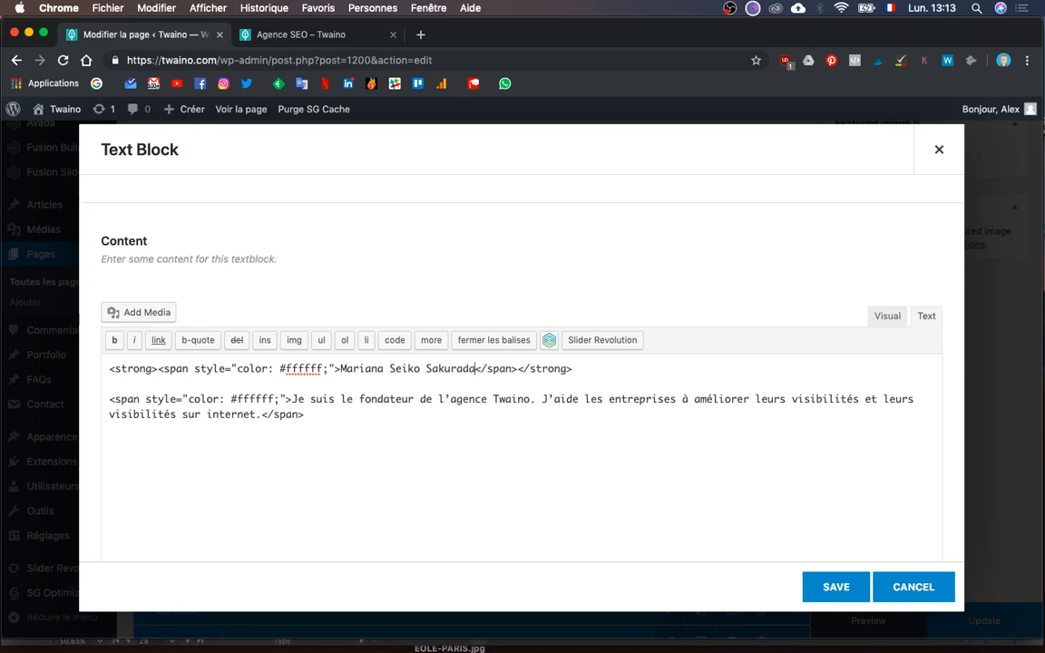
- Paste the mockup's free-time description over the old paragraph and save the text block
{"action": "key", "text": "ctrl+Up"}
{"action": "left_click", "coordinate": [216, 258]}
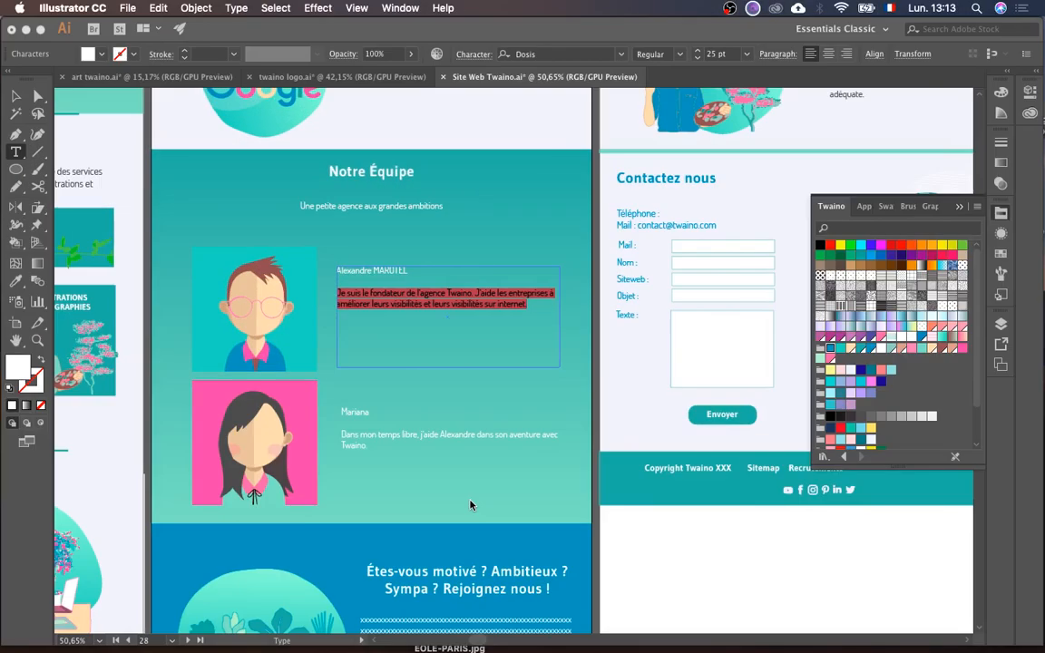
{"action": "left_click_drag", "start_coordinate": [341, 434], "coordinate": [399, 442]}
{"action": "key", "text": "super+c"}
{"action": "key", "text": "ctrl+Up"}
{"action": "left_click", "coordinate": [716, 420]}
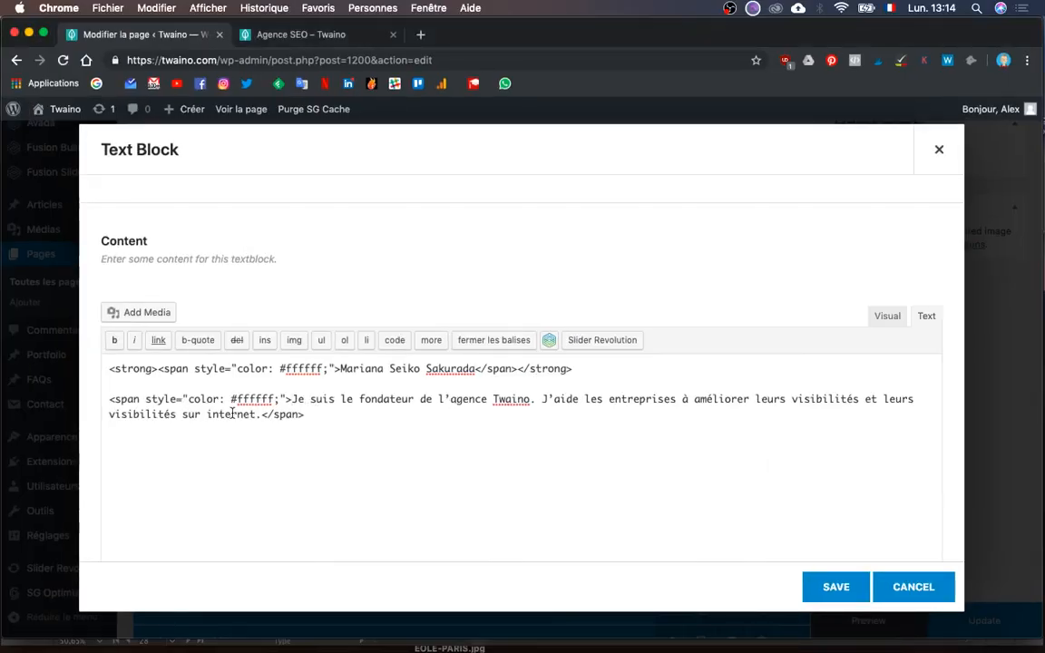
{"action": "left_click", "coordinate": [259, 413], "text": "shift"}
{"action": "key", "text": "super+v"}
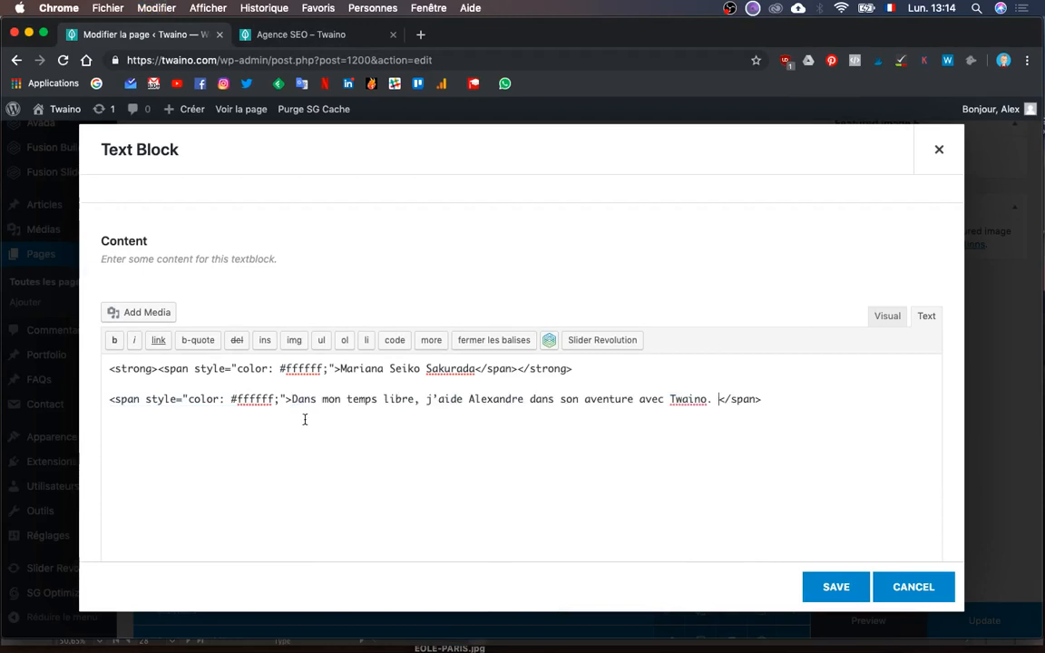
{"action": "key", "text": "BackSpace"}
{"action": "left_click", "coordinate": [887, 321]}
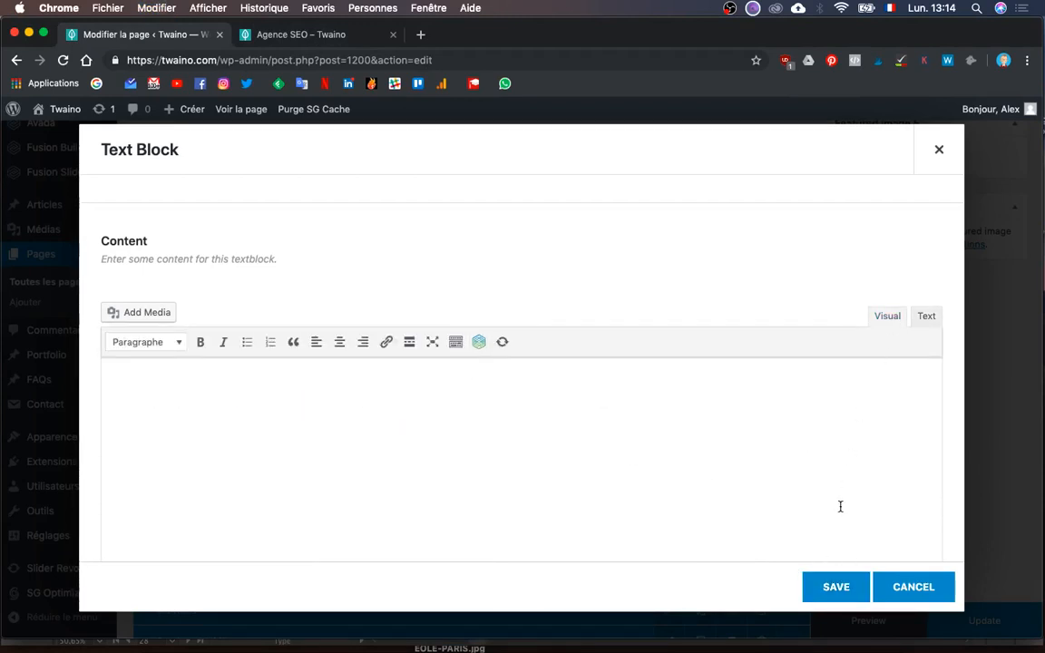
{"action": "left_click", "coordinate": [833, 573]}
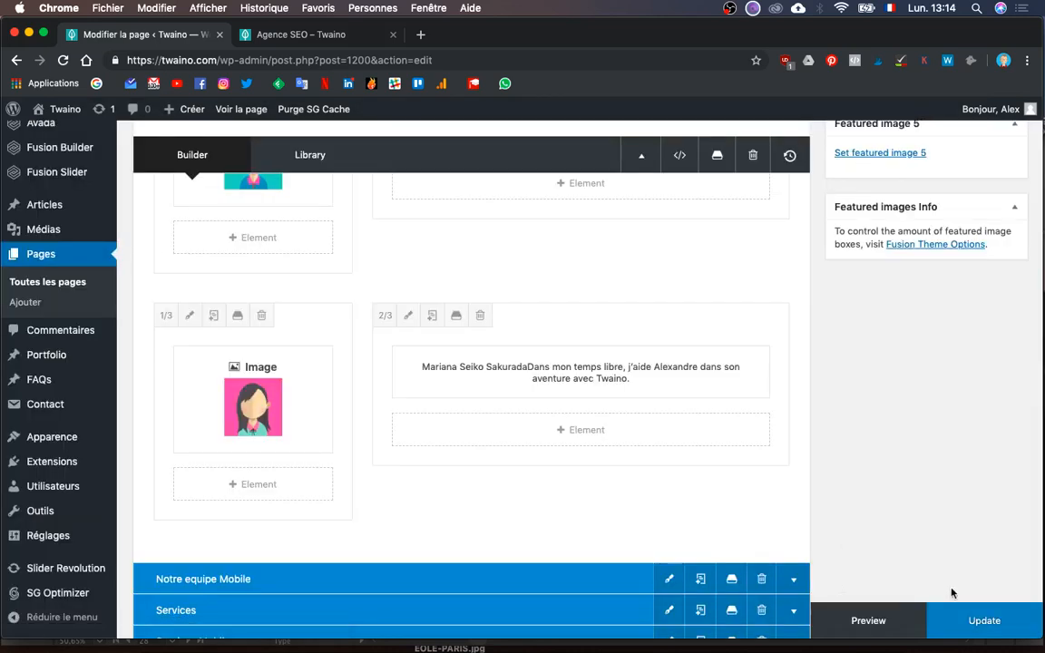
- Update the Agence SEO page with Mettre à jour and check for the page-updated confirmation
{"action": "left_click", "coordinate": [999, 621]}
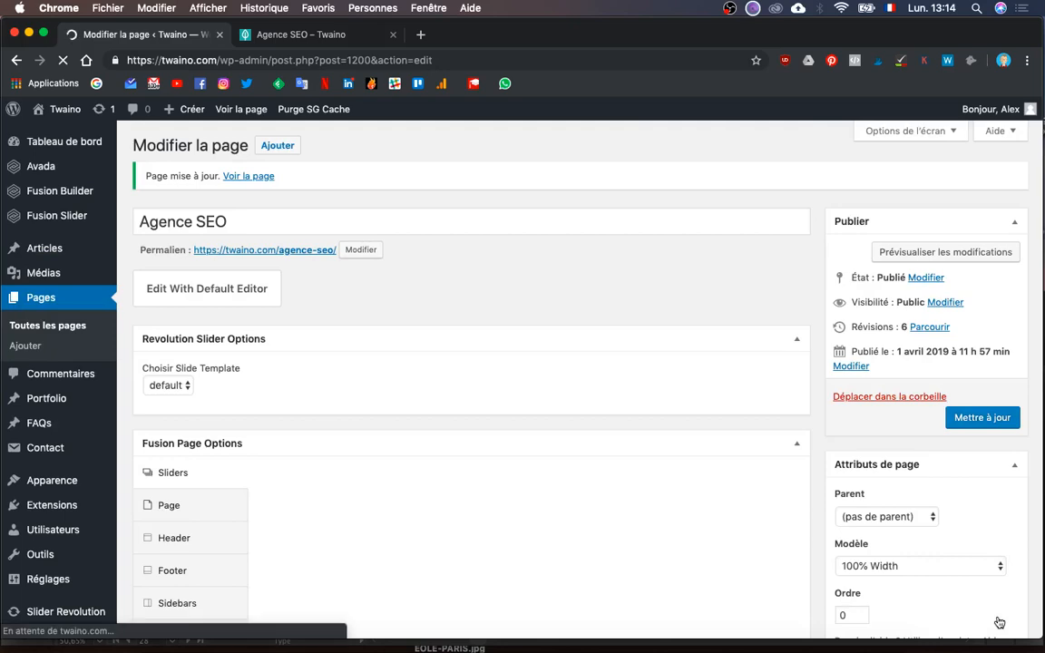
{"action": "scroll", "coordinate": [980, 522], "scroll_direction": "down", "scroll_amount": 10}
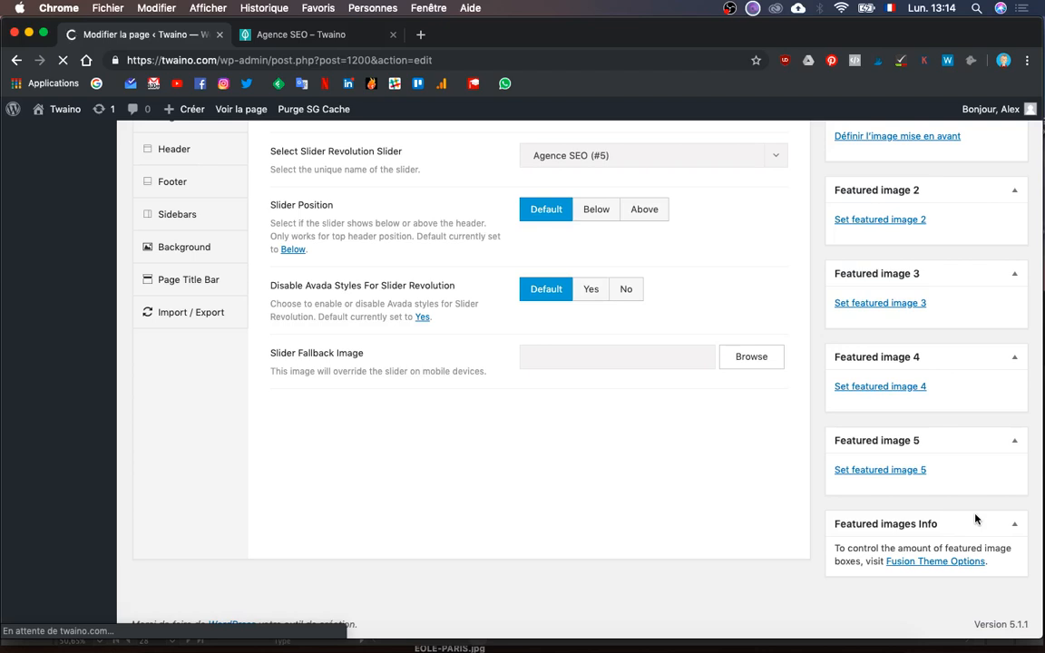
{"action": "scroll", "coordinate": [976, 519], "scroll_direction": "up", "scroll_amount": 10}
{"action": "scroll", "coordinate": [913, 288], "scroll_direction": "up", "scroll_amount": 2}
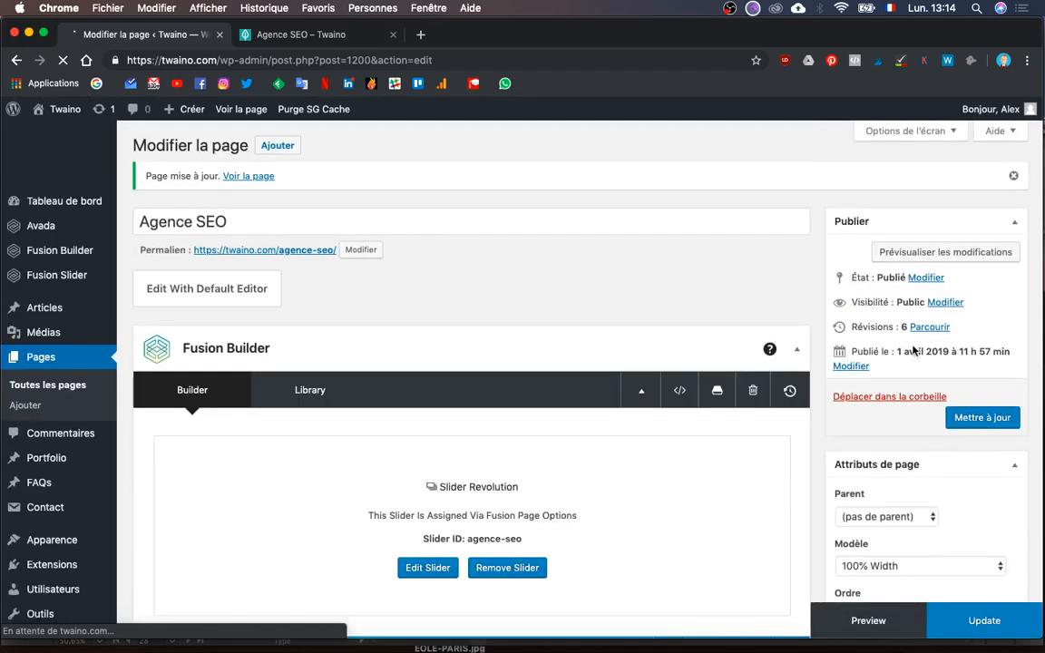
{"action": "scroll", "coordinate": [874, 617], "scroll_direction": "down", "scroll_amount": 1}
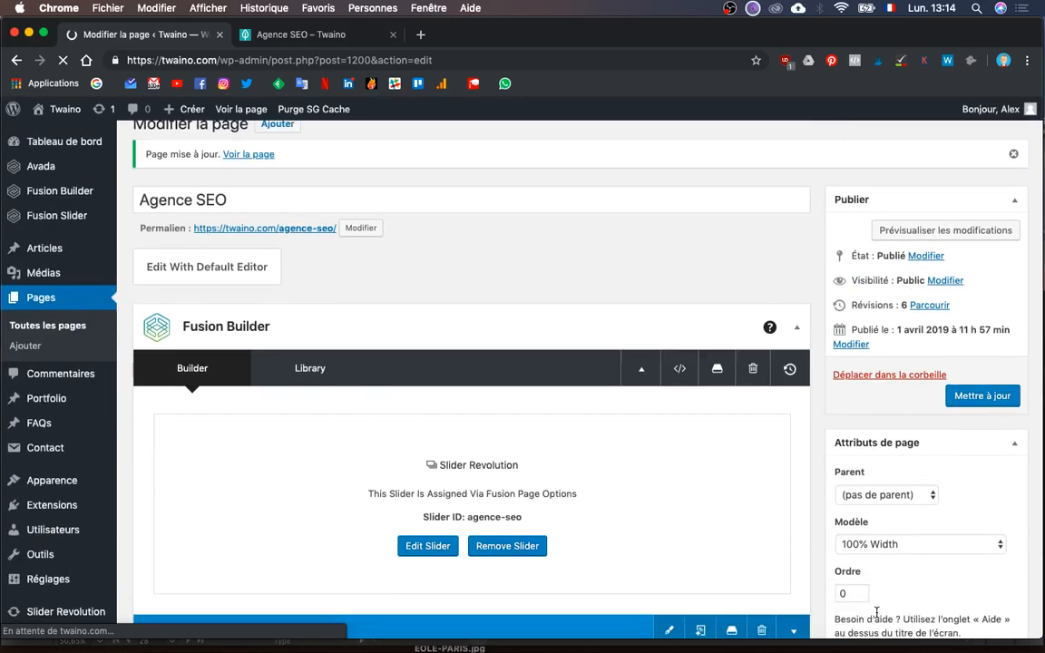
{"action": "scroll", "coordinate": [876, 613], "scroll_direction": "down", "scroll_amount": 4}
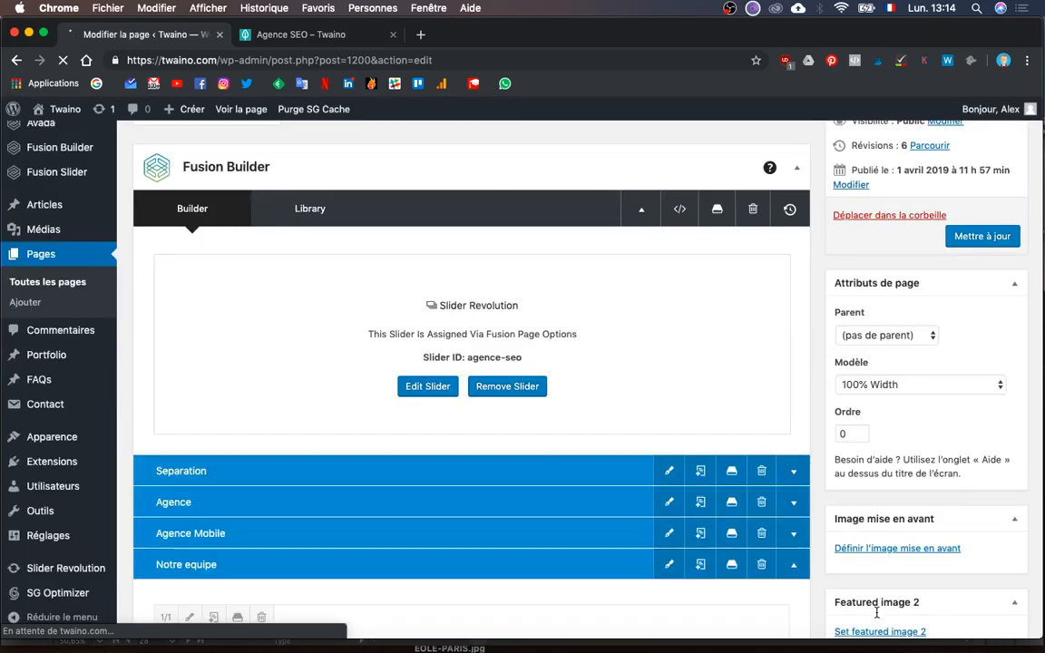
{"action": "scroll", "coordinate": [876, 613], "scroll_direction": "up", "scroll_amount": 4}
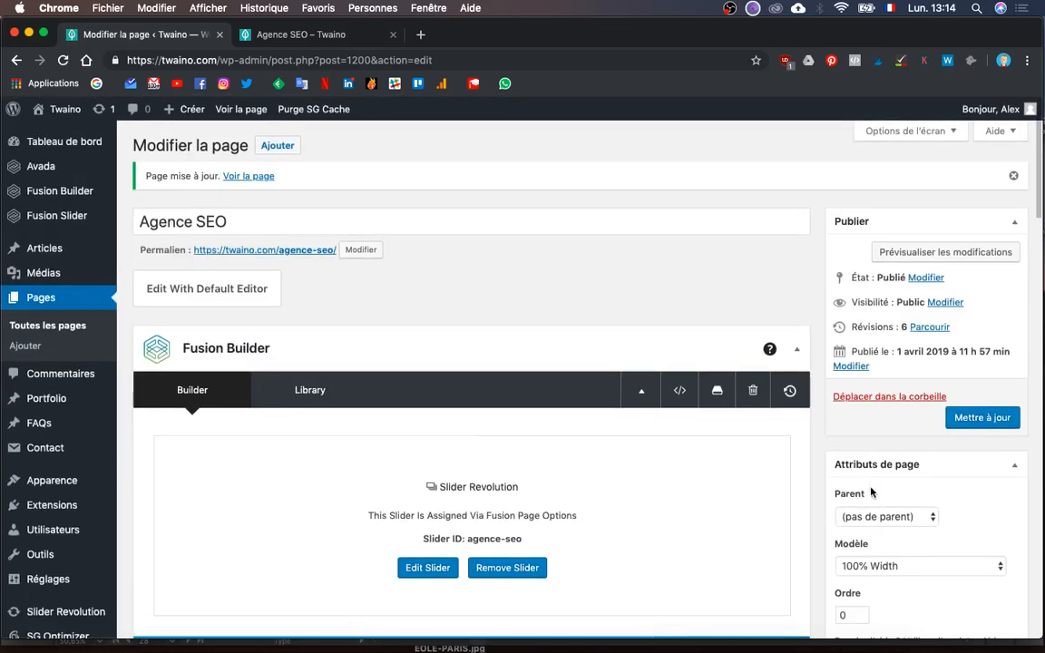
- Preview the Agence SEO page, scroll to Notre équipe, and compare it with the Illustrator mockup
{"action": "left_click", "coordinate": [958, 262]}
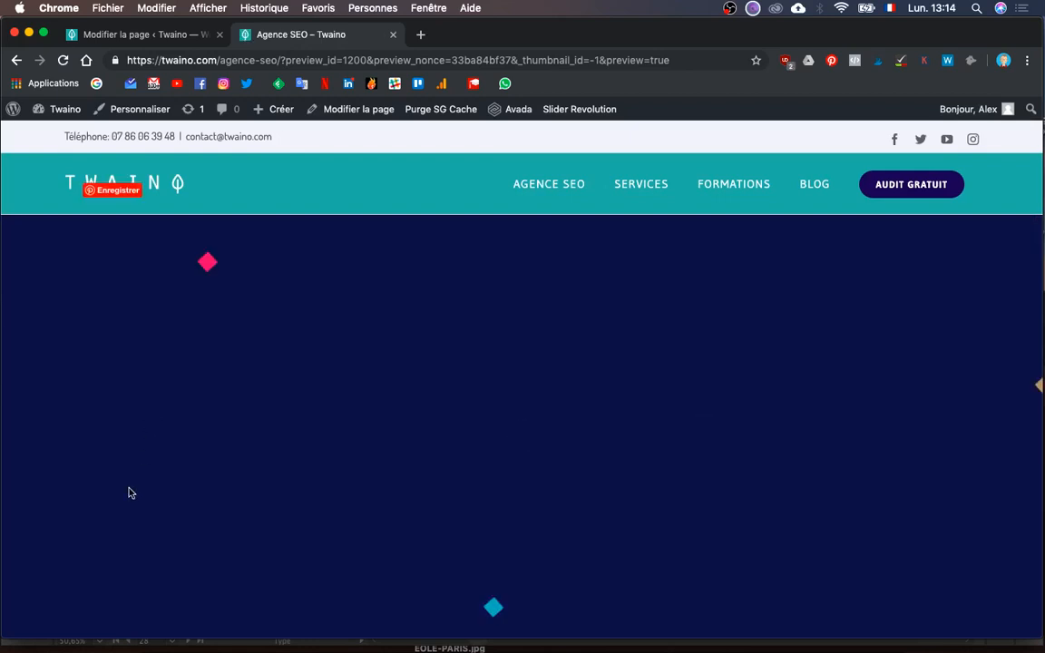
{"action": "scroll", "coordinate": [129, 492], "scroll_direction": "down", "scroll_amount": 10}
{"action": "scroll", "coordinate": [129, 493], "scroll_direction": "down", "scroll_amount": 3}
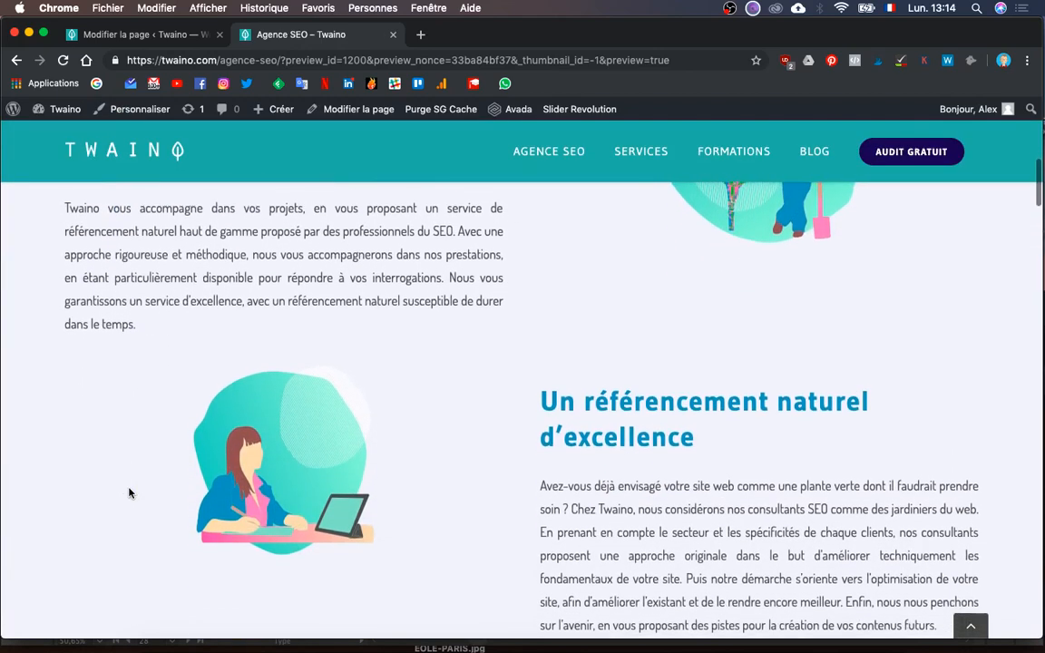
{"action": "scroll", "coordinate": [129, 492], "scroll_direction": "up", "scroll_amount": 4}
{"action": "scroll", "coordinate": [129, 489], "scroll_direction": "down", "scroll_amount": 5}
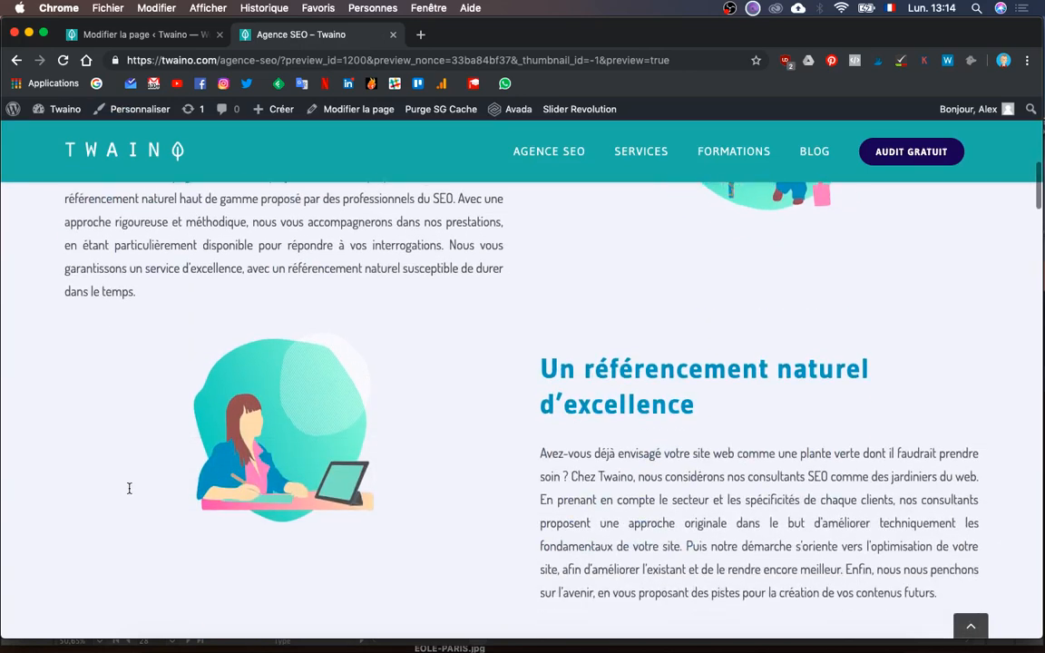
{"action": "scroll", "coordinate": [128, 492], "scroll_direction": "up", "scroll_amount": 4}
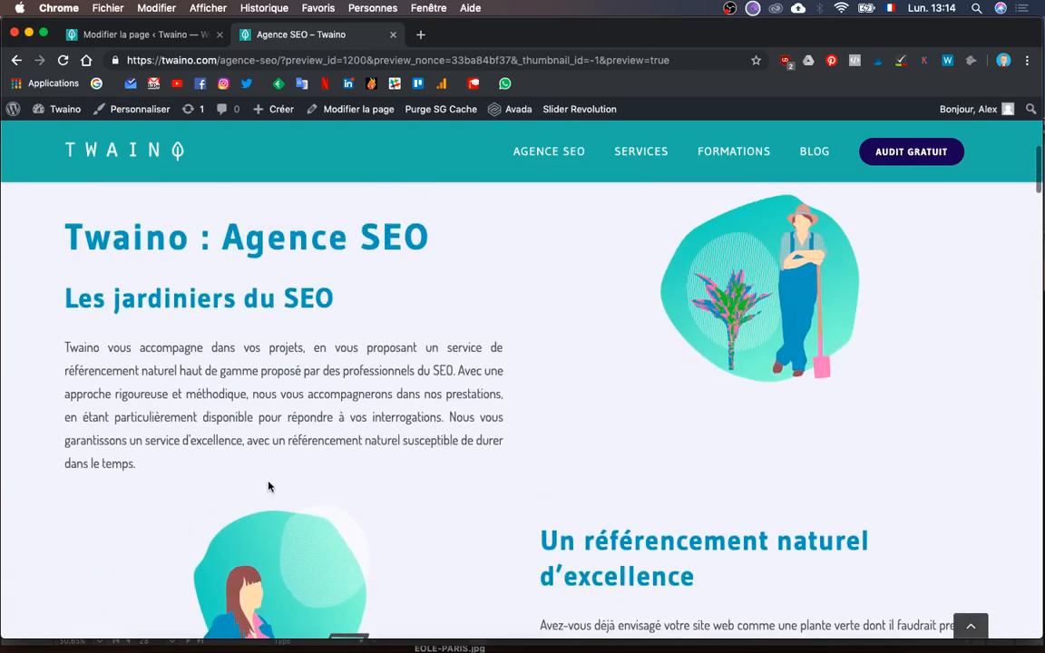
{"action": "scroll", "coordinate": [652, 444], "scroll_direction": "down", "scroll_amount": 10}
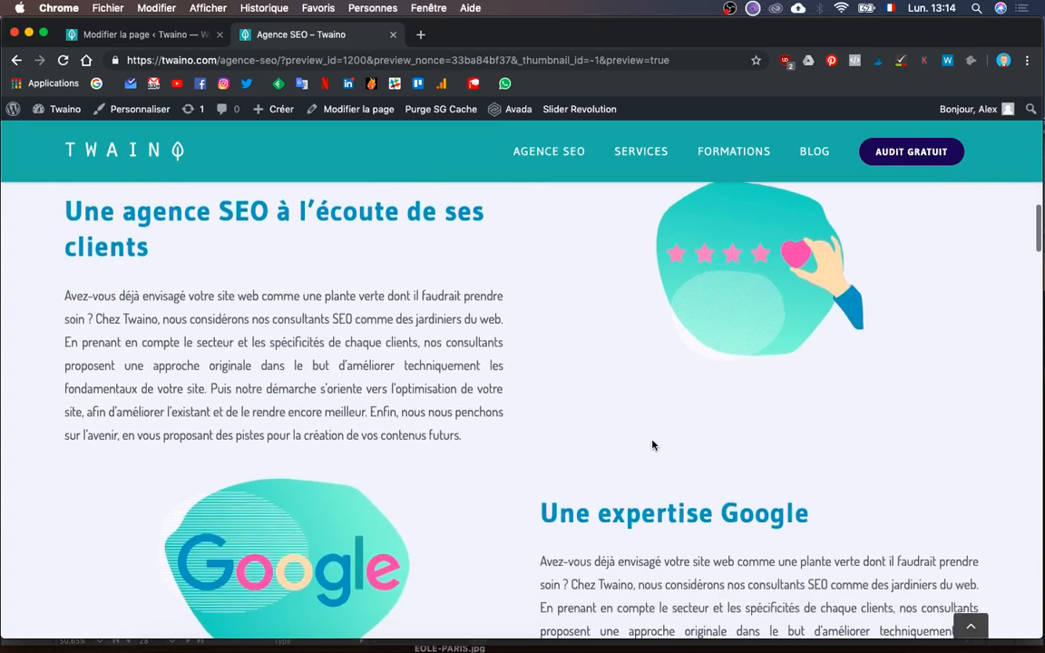
{"action": "scroll", "coordinate": [652, 444], "scroll_direction": "down", "scroll_amount": 8}
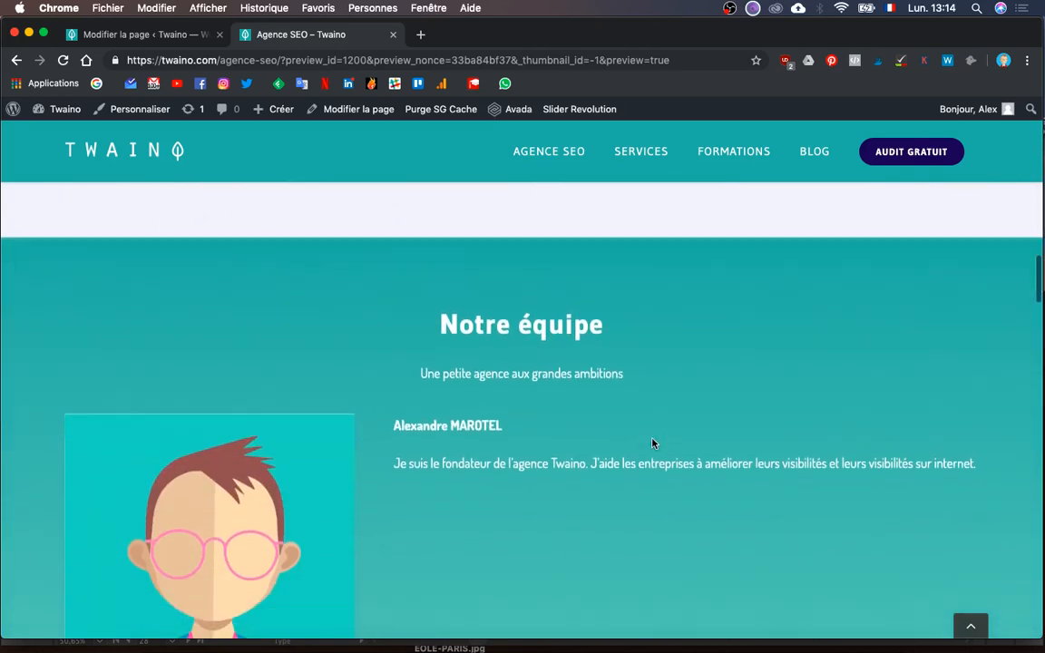
{"action": "scroll", "coordinate": [652, 443], "scroll_direction": "down", "scroll_amount": 3}
{"action": "scroll", "coordinate": [652, 443], "scroll_direction": "up", "scroll_amount": 3}
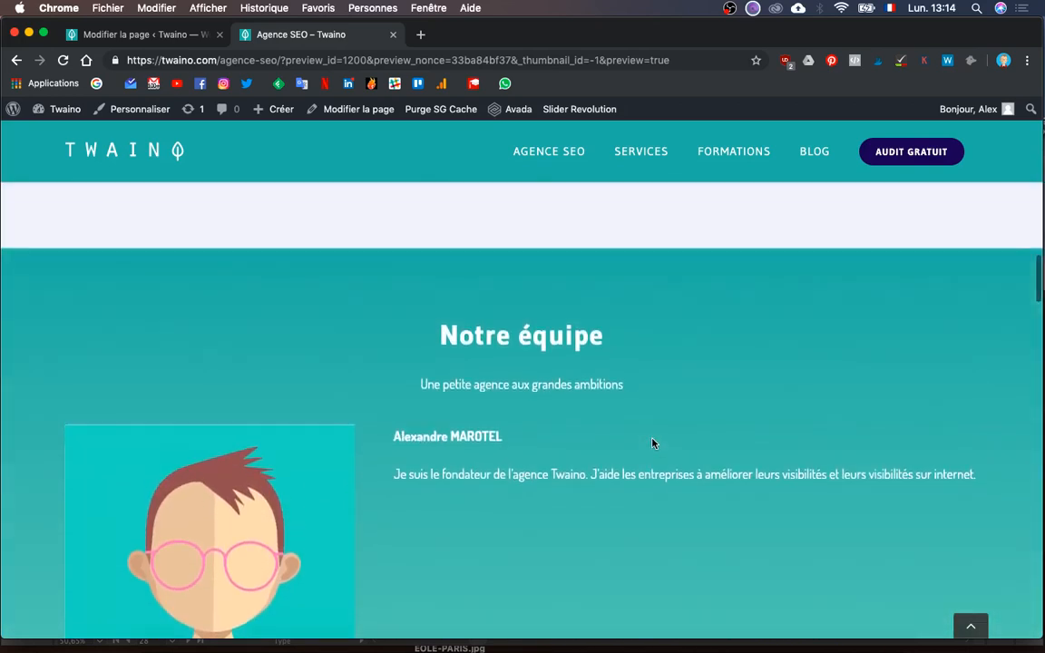
{"action": "scroll", "coordinate": [652, 443], "scroll_direction": "down", "scroll_amount": 1}
{"action": "scroll", "coordinate": [652, 443], "scroll_direction": "down", "scroll_amount": 4}
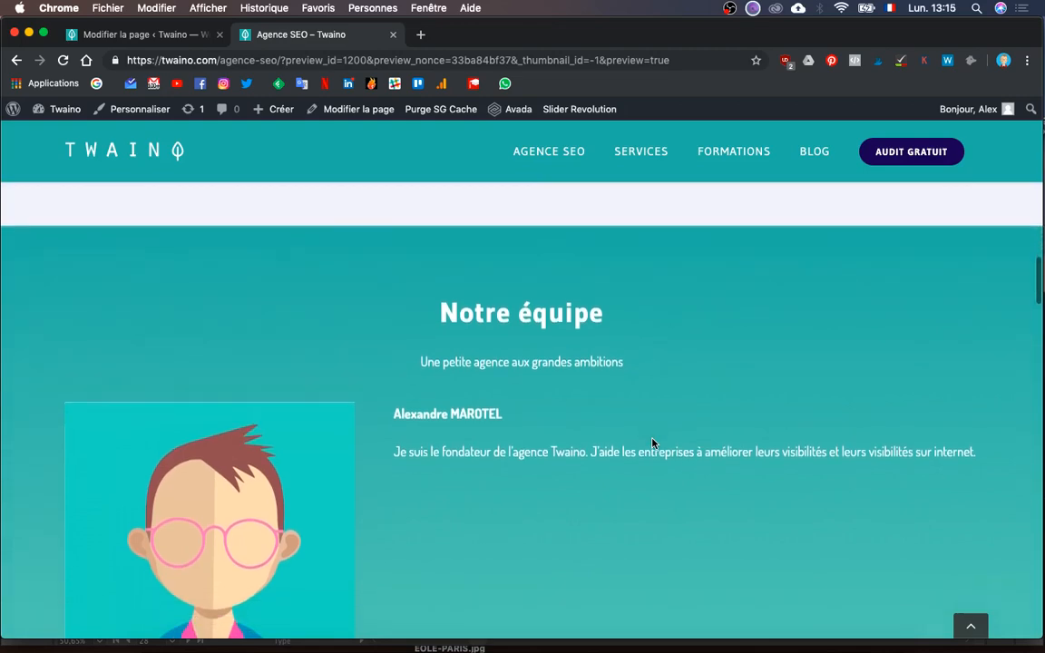
{"action": "scroll", "coordinate": [653, 443], "scroll_direction": "down", "scroll_amount": 6}
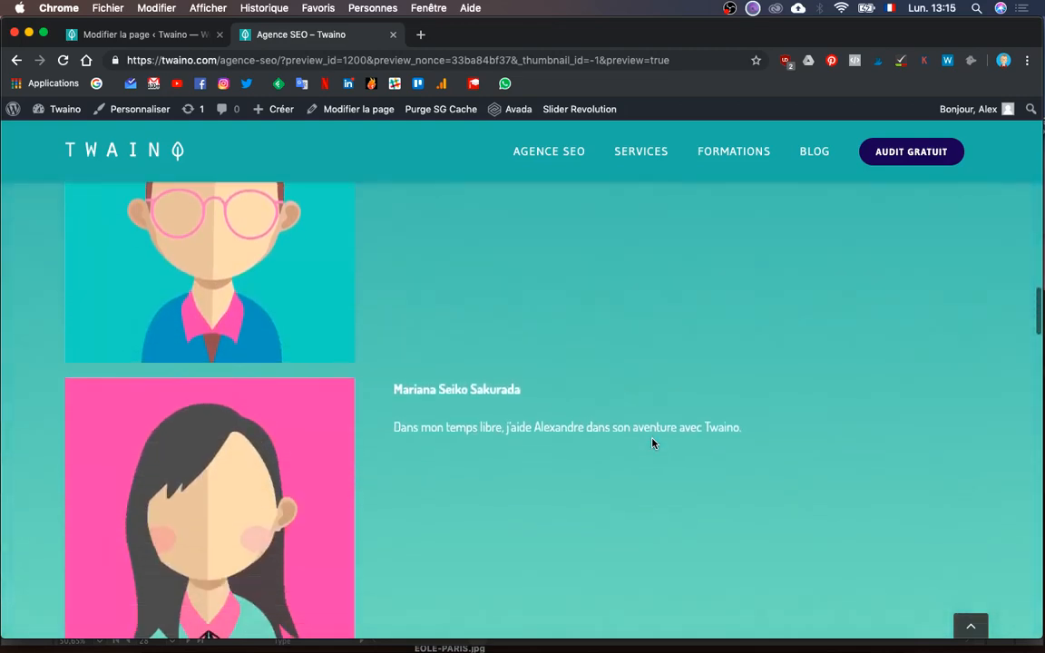
{"action": "scroll", "coordinate": [650, 435], "scroll_direction": "up", "scroll_amount": 7}
{"action": "scroll", "coordinate": [650, 437], "scroll_direction": "up", "scroll_amount": 1}
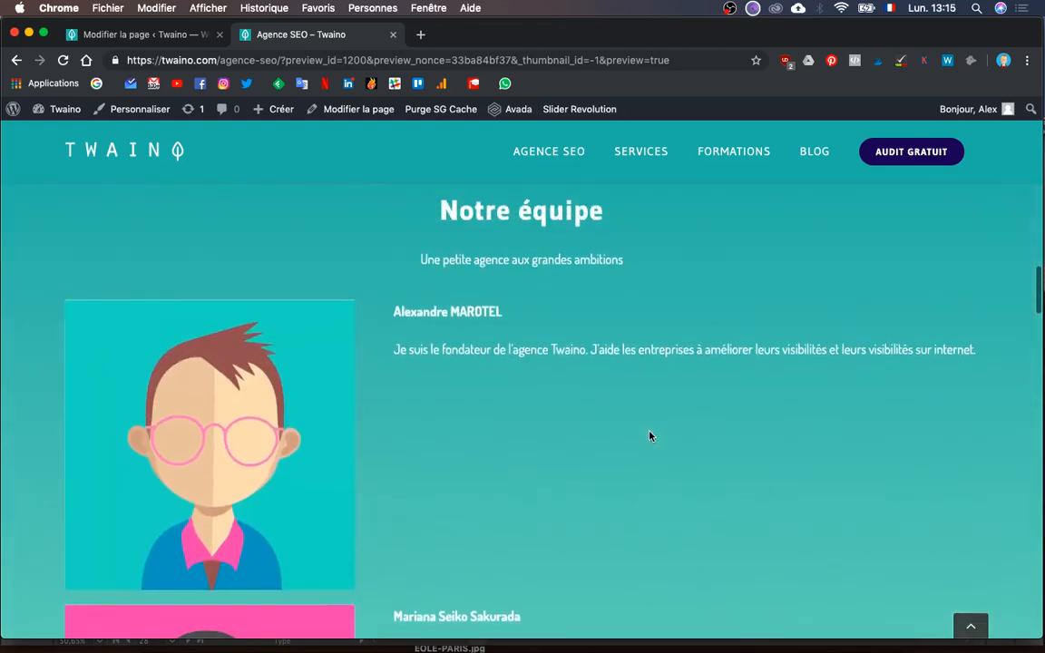
{"action": "key", "text": "ctrl+Up"}
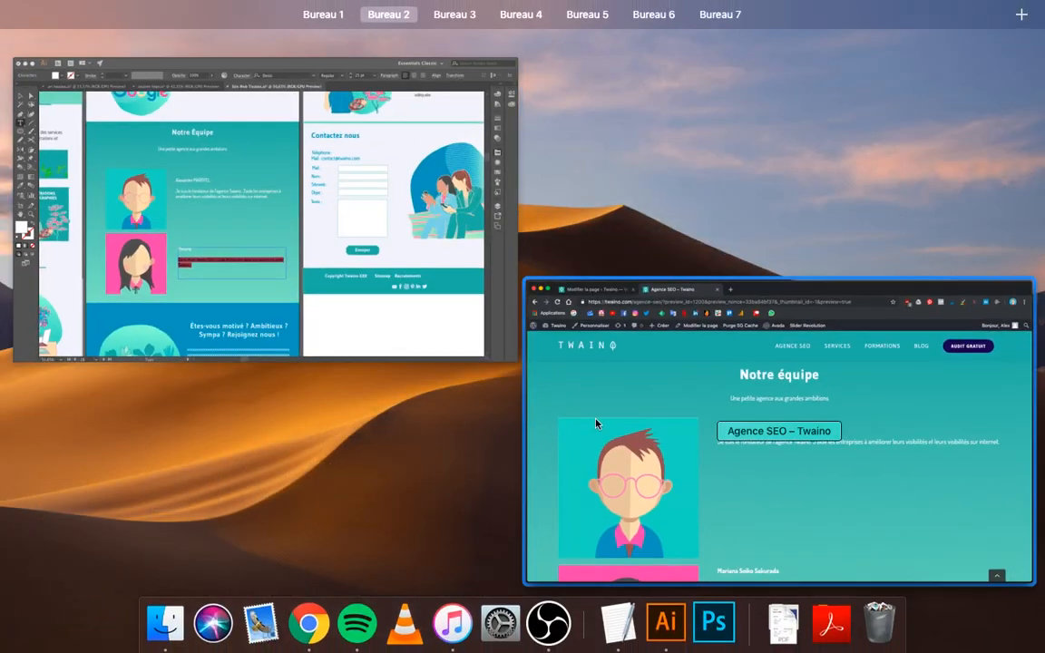
{"action": "left_click", "coordinate": [682, 454]}
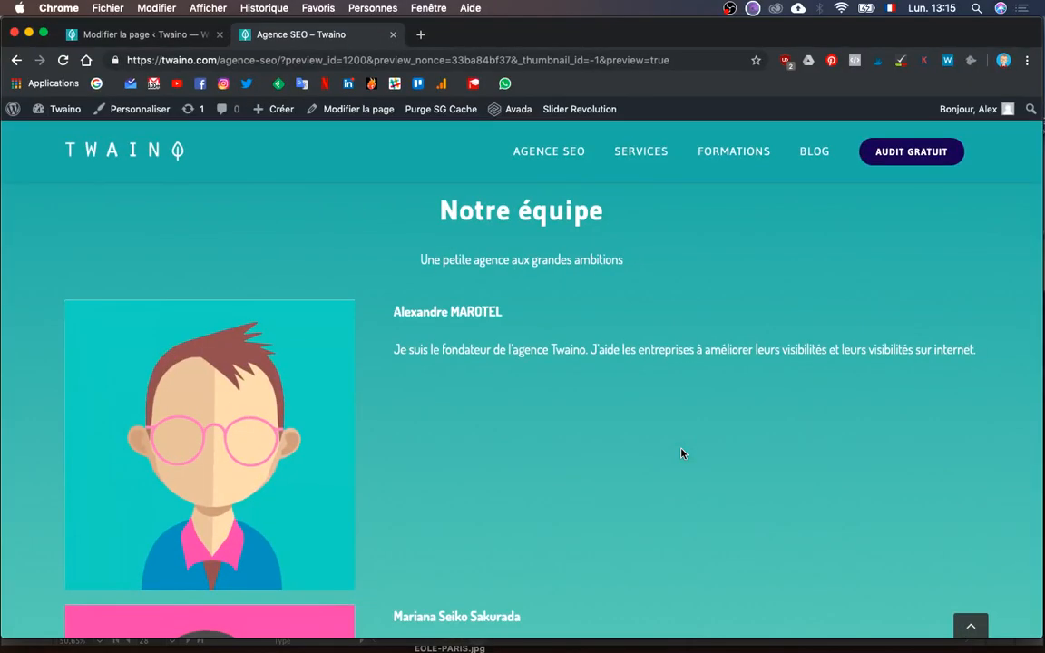
- In the first team row, set the photo column to 1/4 and the text column to 3/4
{"action": "left_click", "coordinate": [174, 40]}
{"action": "scroll", "coordinate": [431, 438], "scroll_direction": "down", "scroll_amount": 10}
{"action": "scroll", "coordinate": [434, 439], "scroll_direction": "down", "scroll_amount": 2}
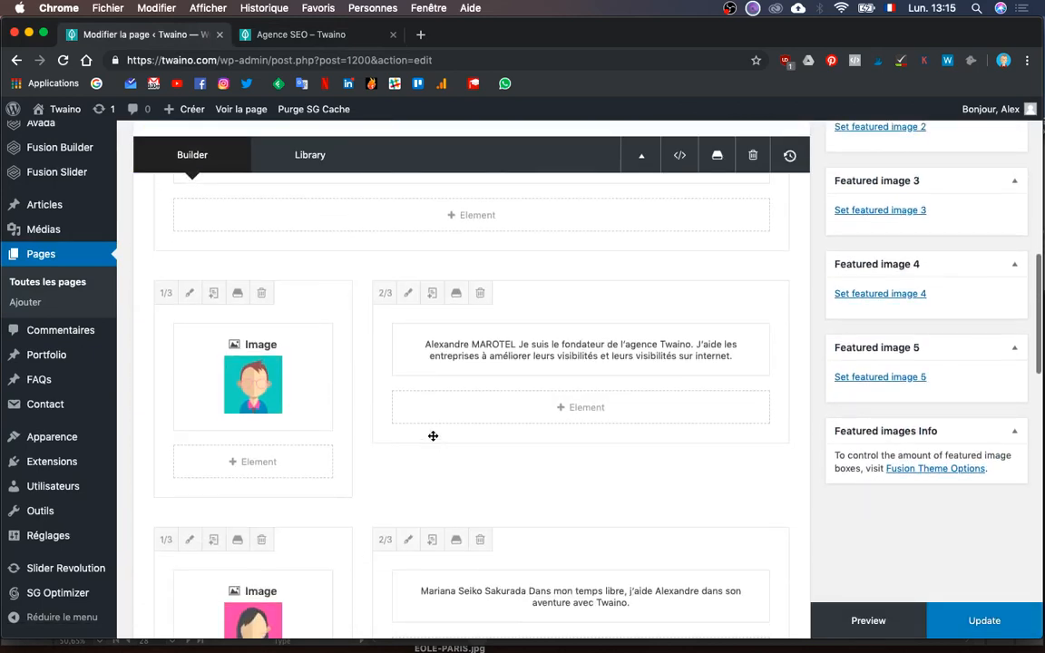
{"action": "left_click", "coordinate": [164, 294]}
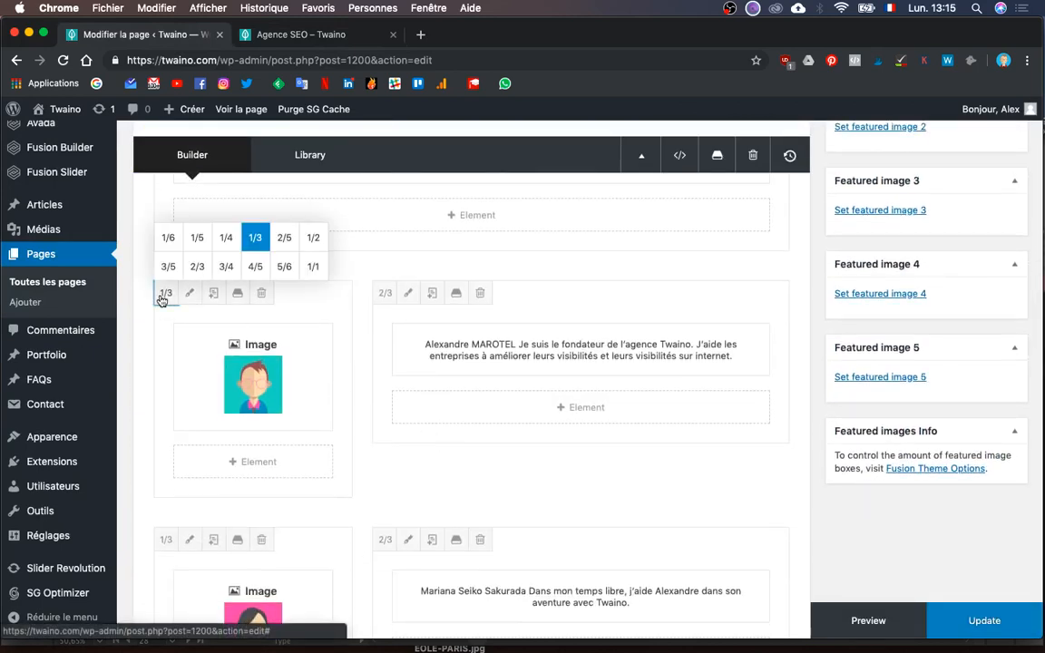
{"action": "left_click", "coordinate": [221, 242]}
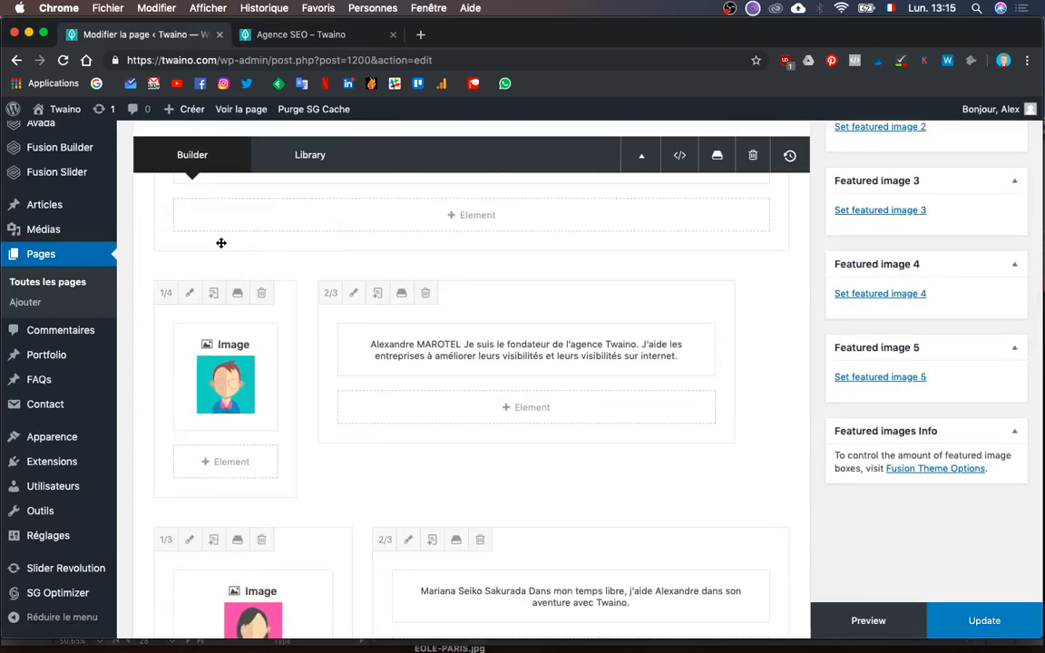
{"action": "left_click", "coordinate": [331, 293]}
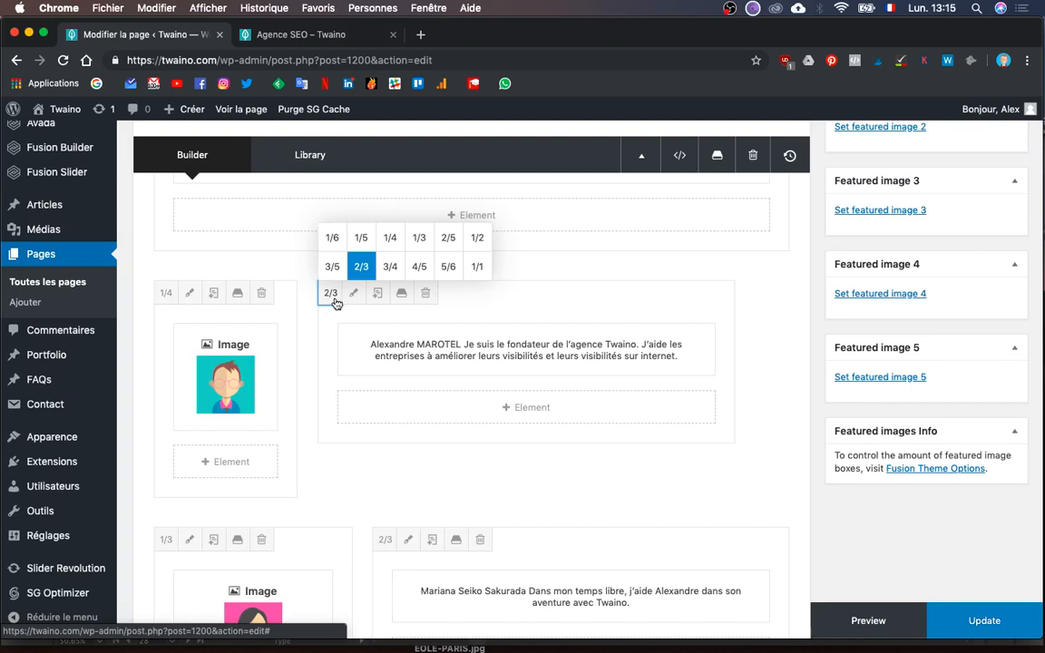
{"action": "left_click", "coordinate": [390, 266]}
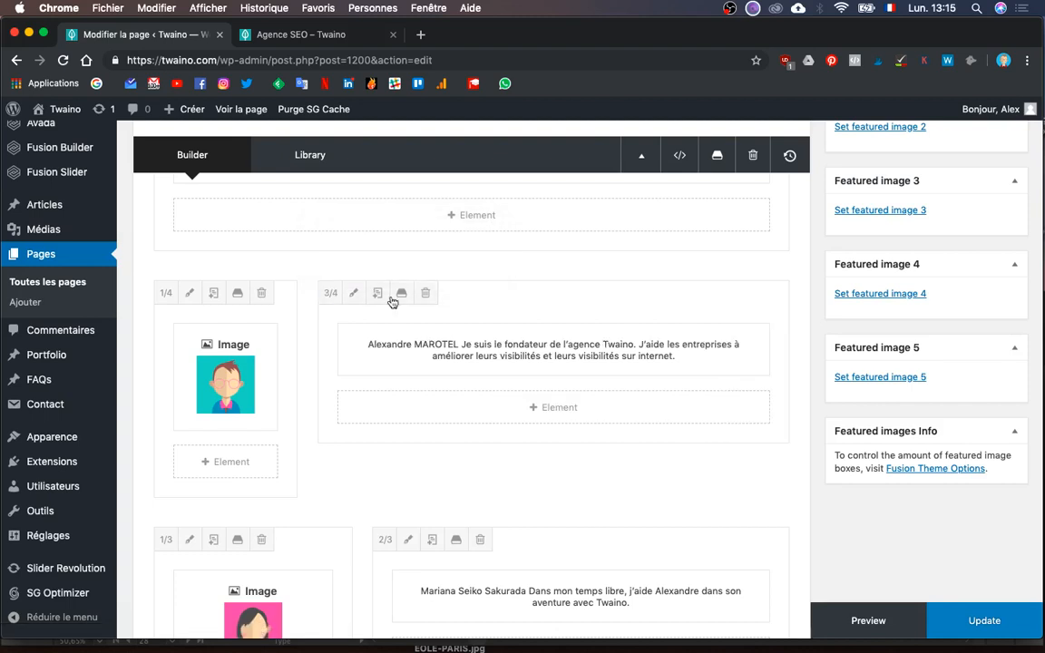
- In the second team row, set the photo column to 1/5 and the text column to 4/5
{"action": "scroll", "coordinate": [434, 430], "scroll_direction": "down", "scroll_amount": 2}
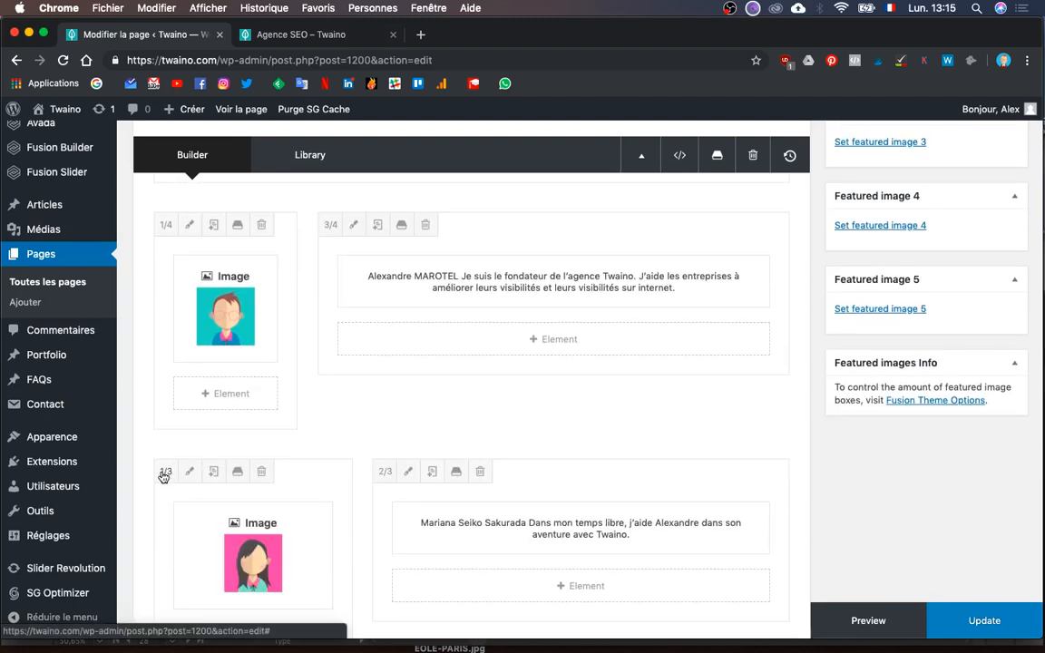
{"action": "left_click", "coordinate": [165, 474]}
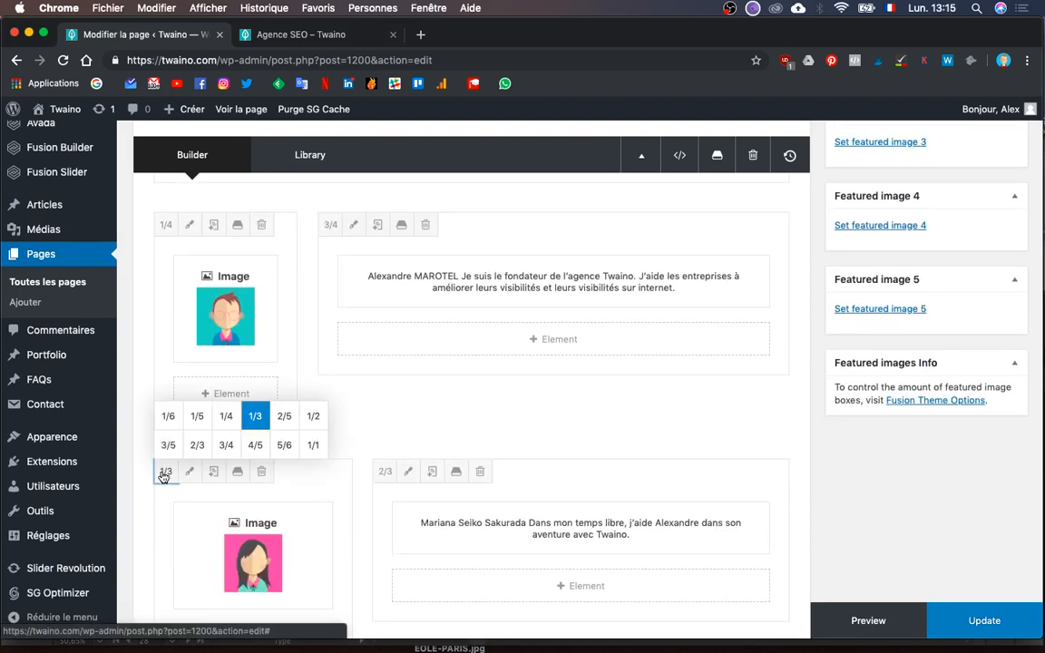
{"action": "left_click", "coordinate": [197, 418]}
{"action": "scroll", "coordinate": [314, 389], "scroll_direction": "down", "scroll_amount": 3}
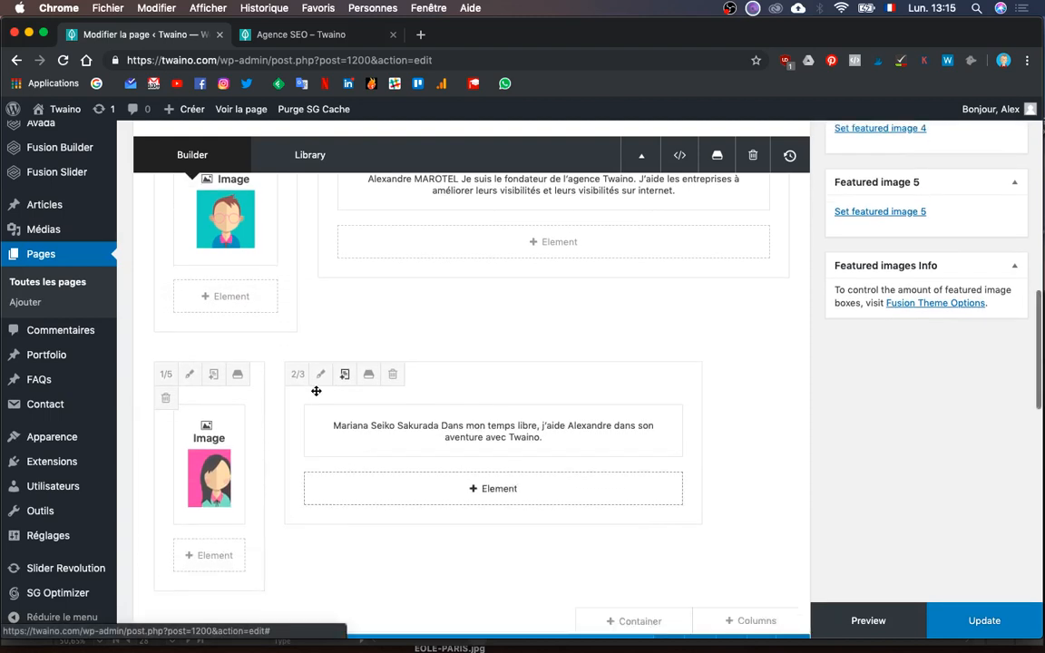
{"action": "left_click", "coordinate": [296, 380]}
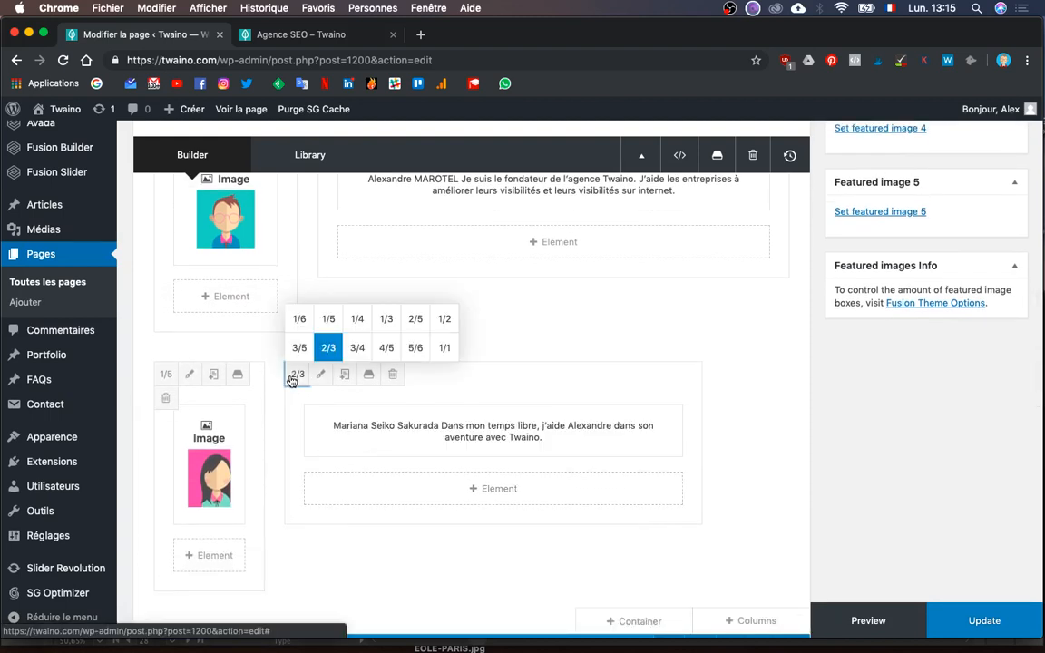
{"action": "left_click", "coordinate": [386, 348]}
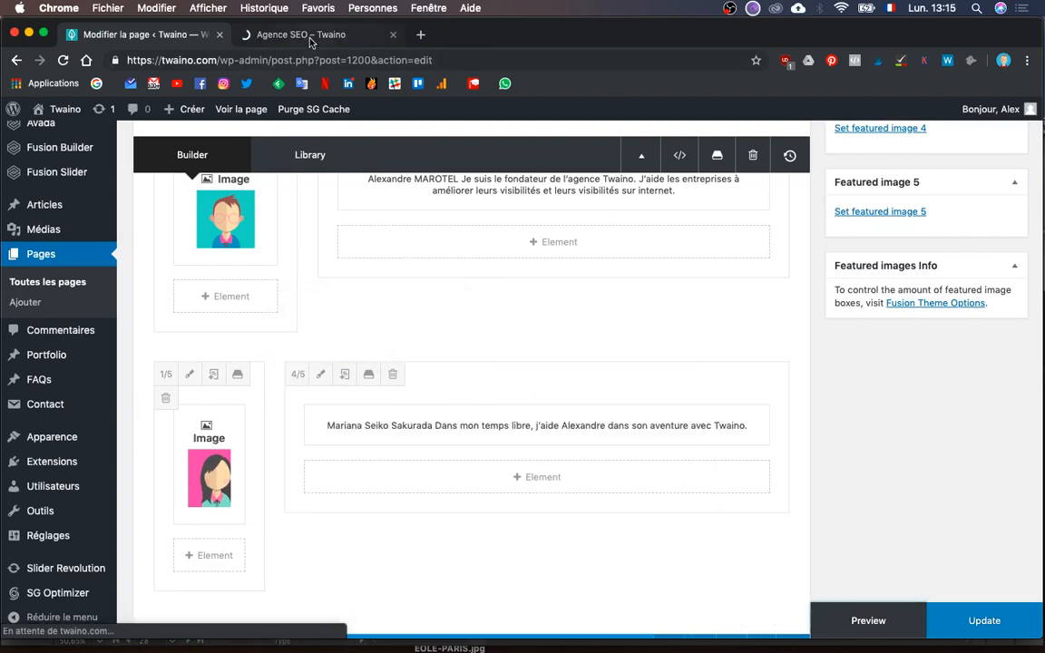
- Scroll through the refreshed preview to inspect the resized Notre équipe rows
{"action": "left_click", "coordinate": [279, 33]}
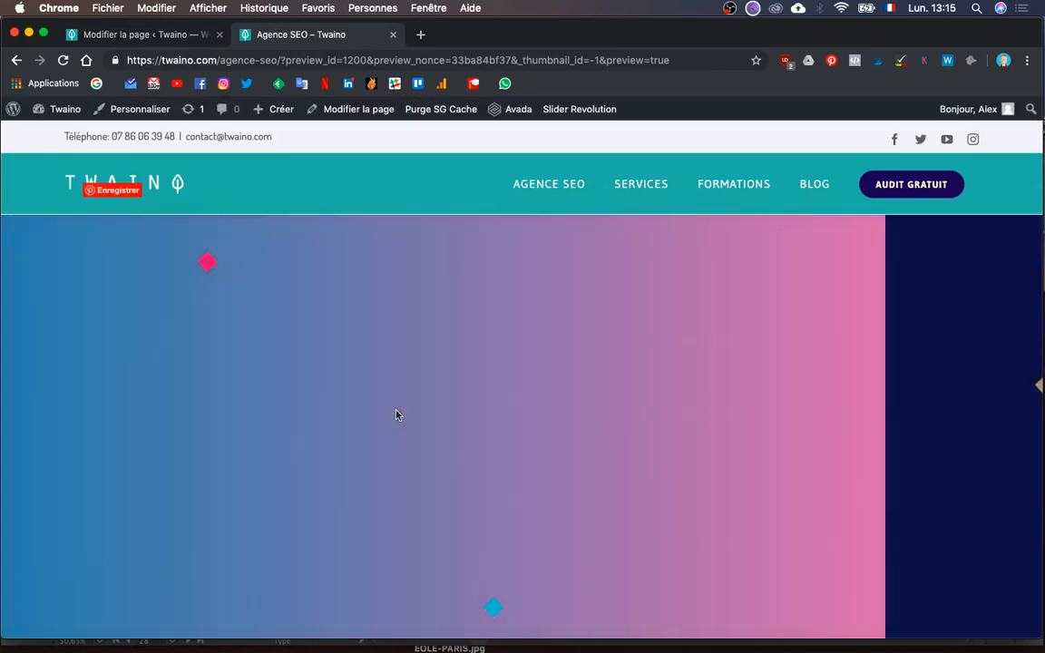
{"action": "scroll", "coordinate": [397, 414], "scroll_direction": "down", "scroll_amount": 5}
{"action": "scroll", "coordinate": [396, 415], "scroll_direction": "down", "scroll_amount": 10}
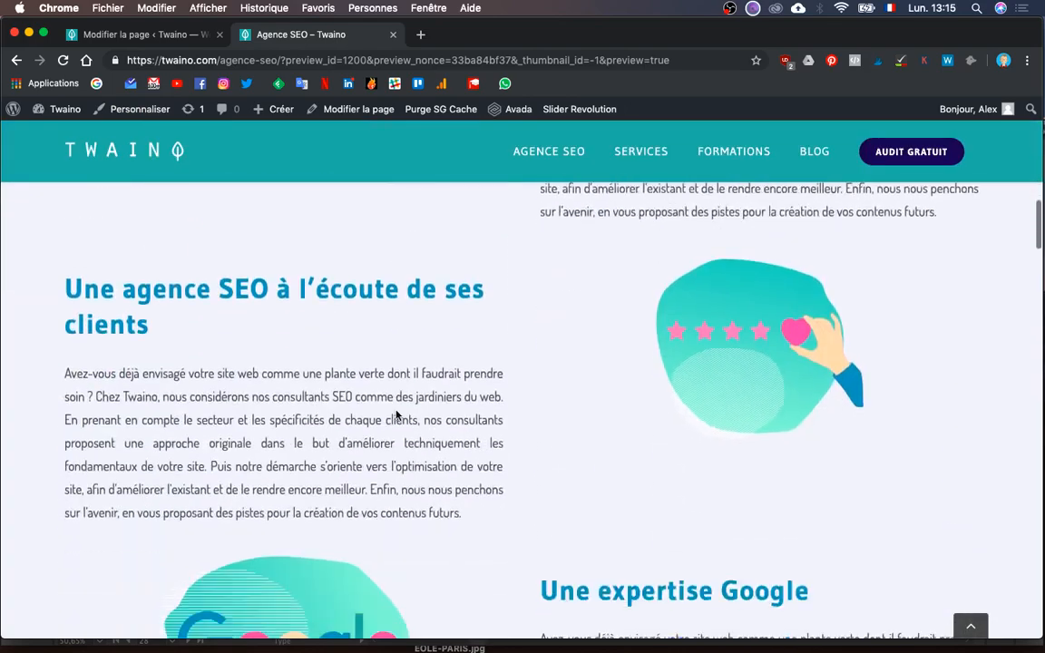
{"action": "scroll", "coordinate": [396, 415], "scroll_direction": "down", "scroll_amount": 4}
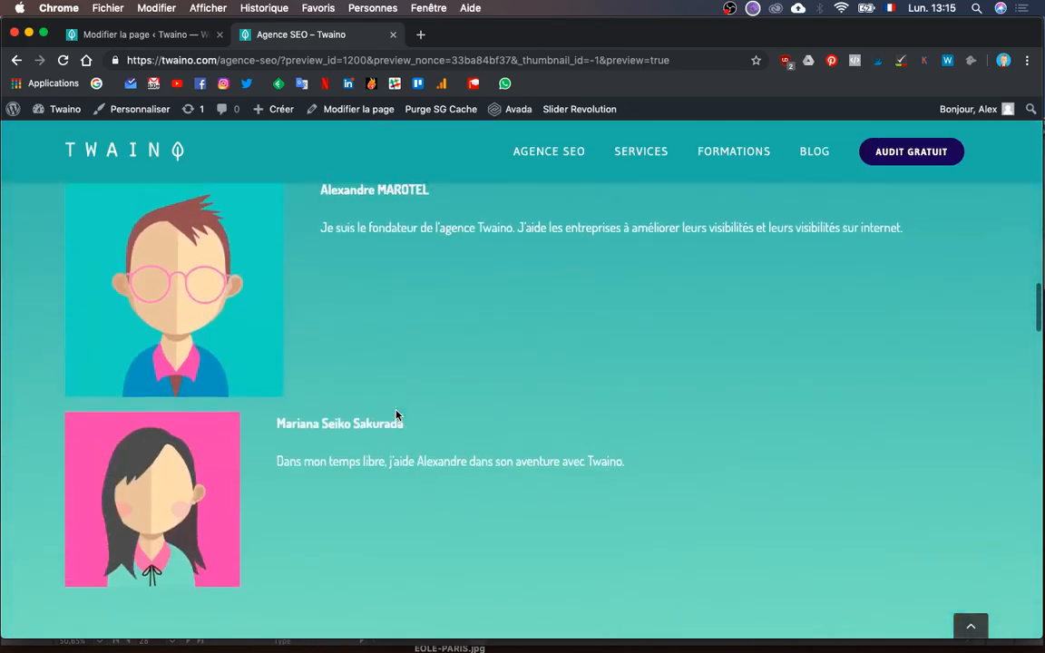
{"action": "scroll", "coordinate": [397, 415], "scroll_direction": "up", "scroll_amount": 2}
{"action": "scroll", "coordinate": [397, 414], "scroll_direction": "down", "scroll_amount": 3}
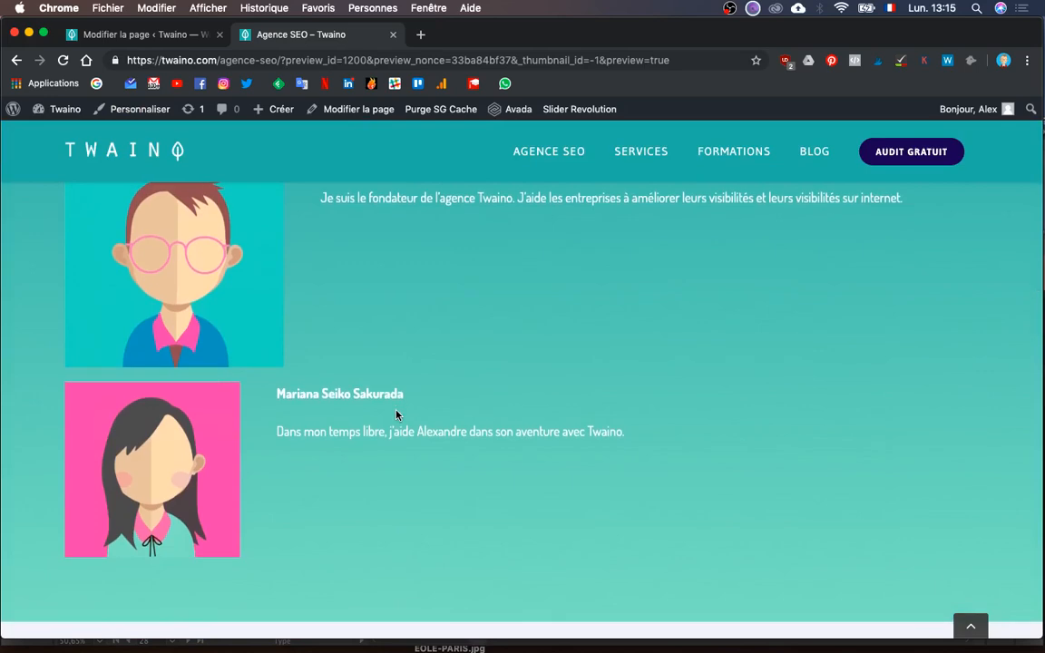
{"action": "scroll", "coordinate": [397, 414], "scroll_direction": "up", "scroll_amount": 7}
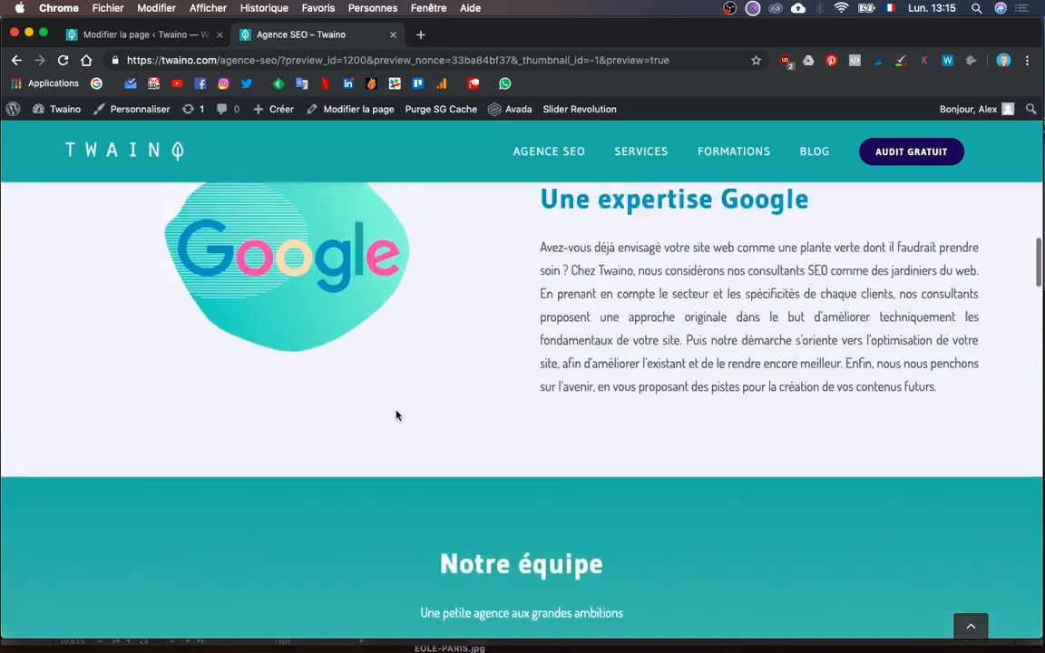
{"action": "scroll", "coordinate": [397, 414], "scroll_direction": "down", "scroll_amount": 8}
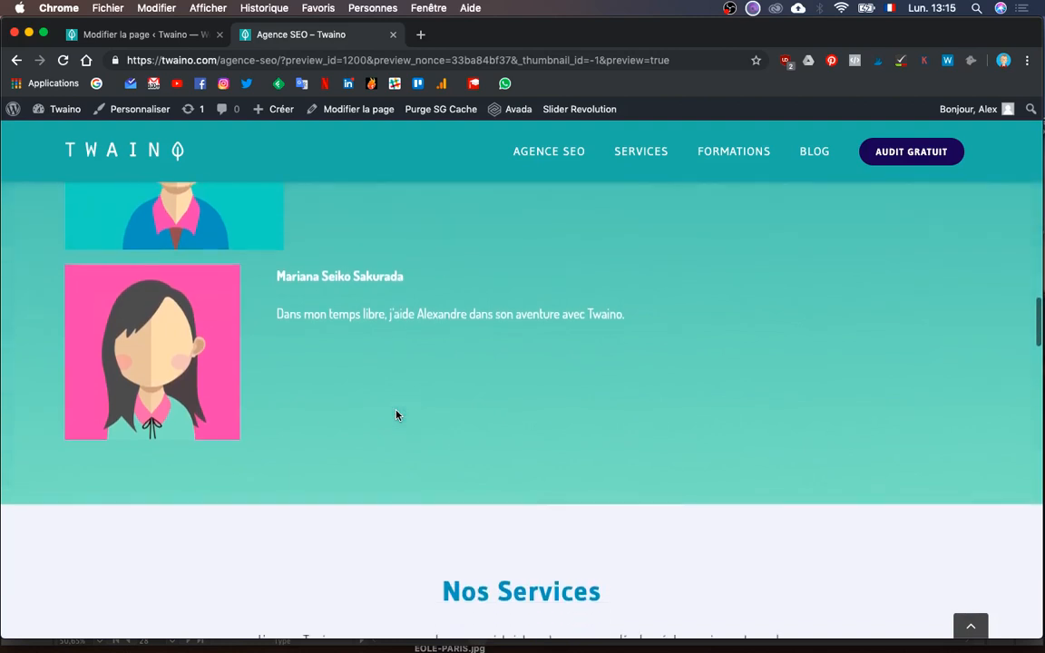
{"action": "scroll", "coordinate": [396, 414], "scroll_direction": "up", "scroll_amount": 3}
{"action": "scroll", "coordinate": [397, 414], "scroll_direction": "up", "scroll_amount": 3}
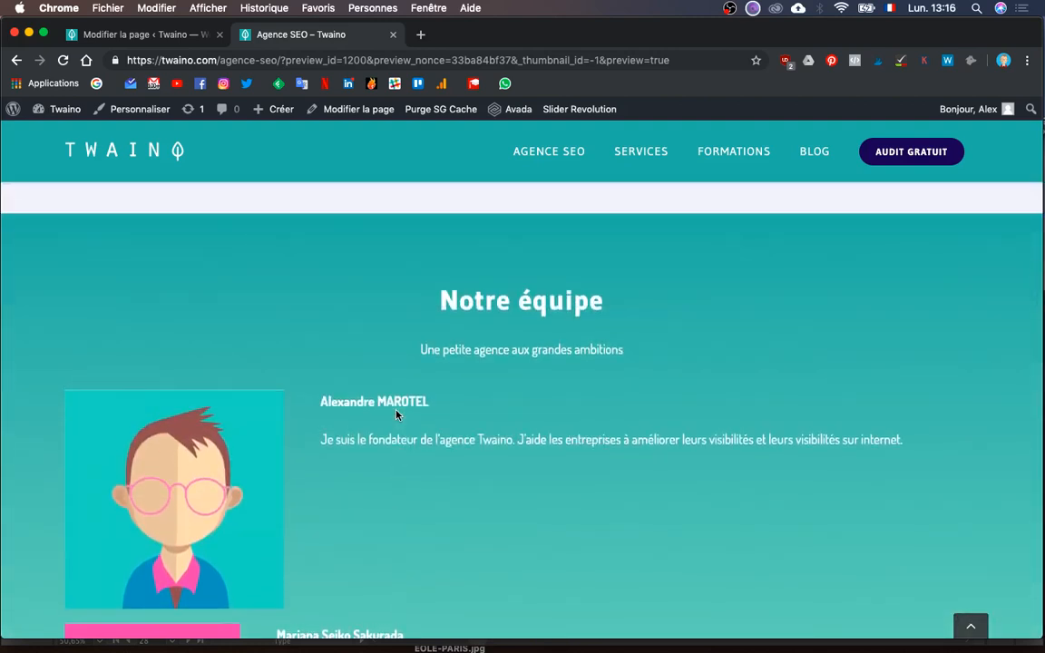
{"action": "scroll", "coordinate": [397, 415], "scroll_direction": "down", "scroll_amount": 2}
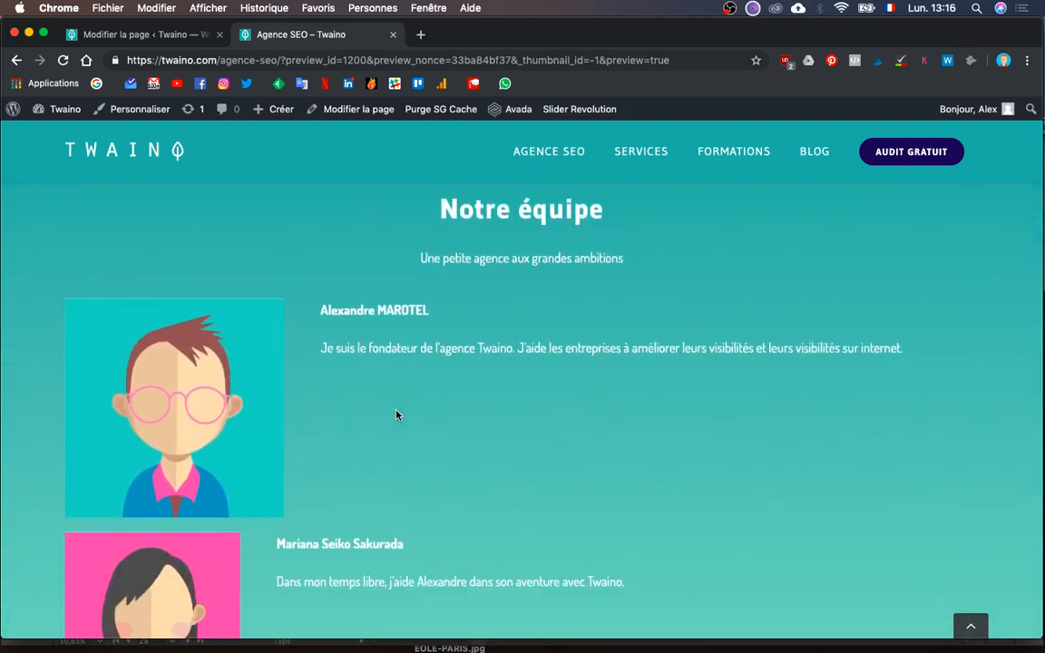
{"action": "scroll", "coordinate": [396, 414], "scroll_direction": "up", "scroll_amount": 5}
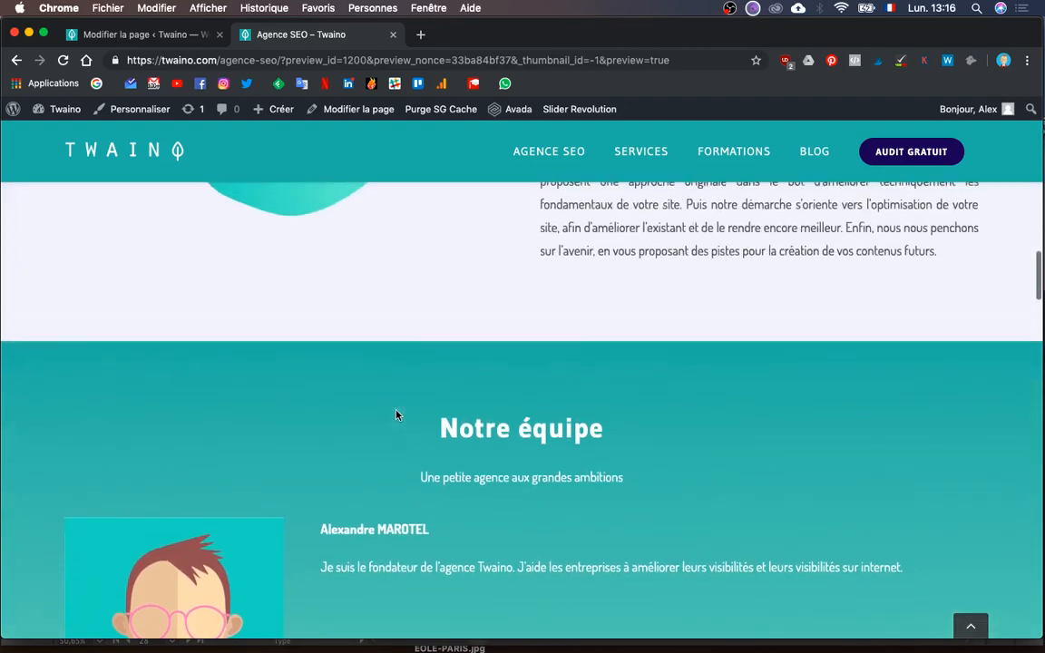
{"action": "scroll", "coordinate": [396, 414], "scroll_direction": "down", "scroll_amount": 5}
- Compare the preview with the Illustrator mockup, then go back to the page editor
{"action": "key", "text": "ctrl+Up"}
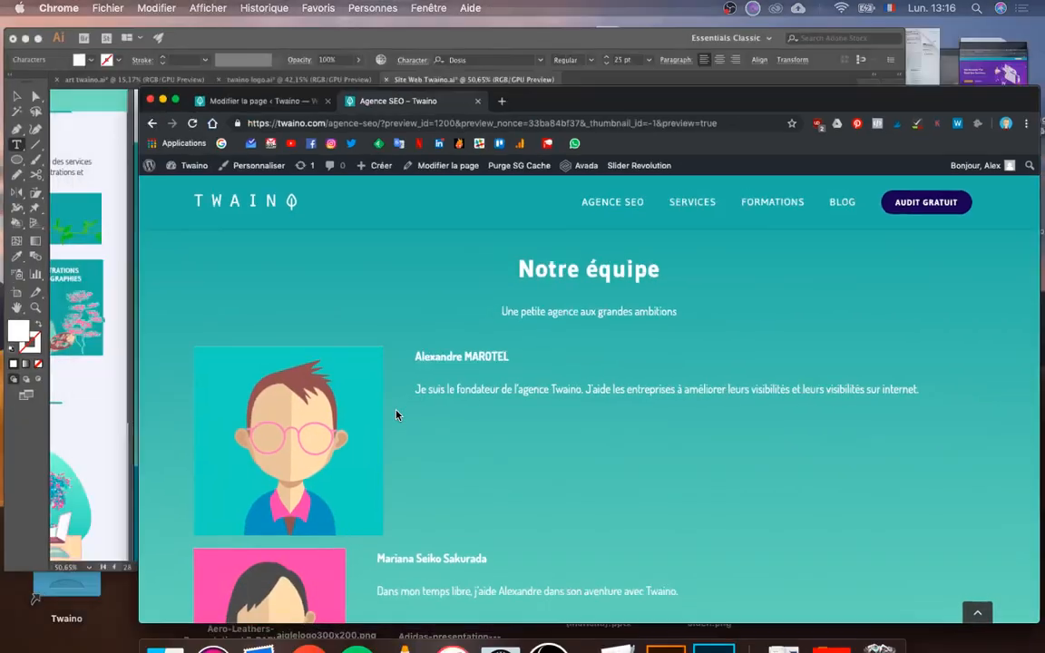
{"action": "left_click", "coordinate": [373, 284]}
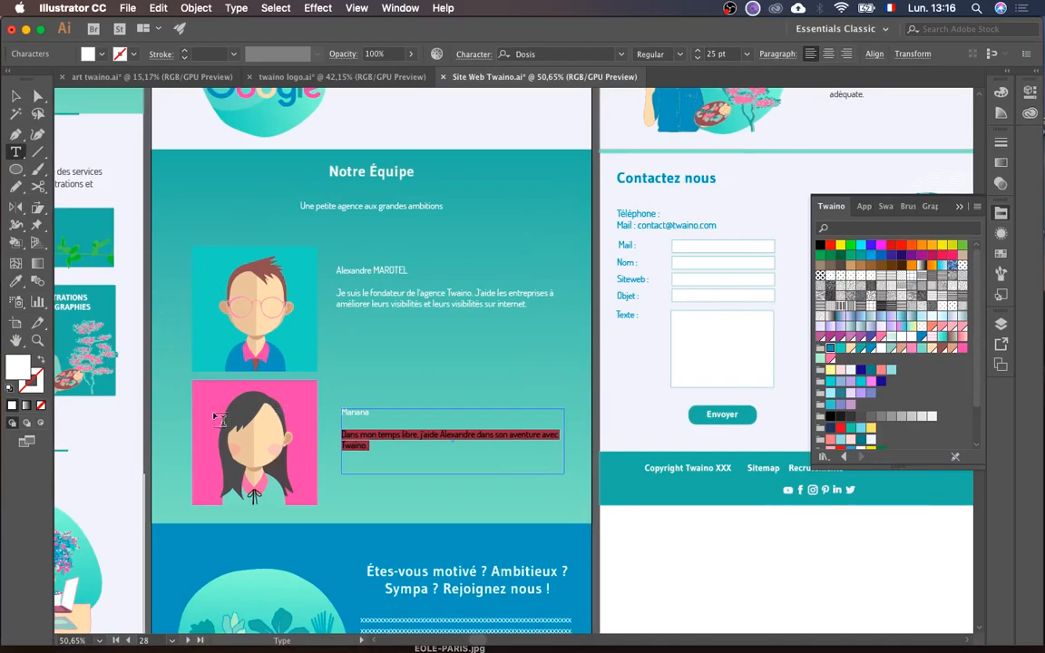
{"action": "key", "text": "ctrl+Up"}
{"action": "left_click", "coordinate": [590, 458]}
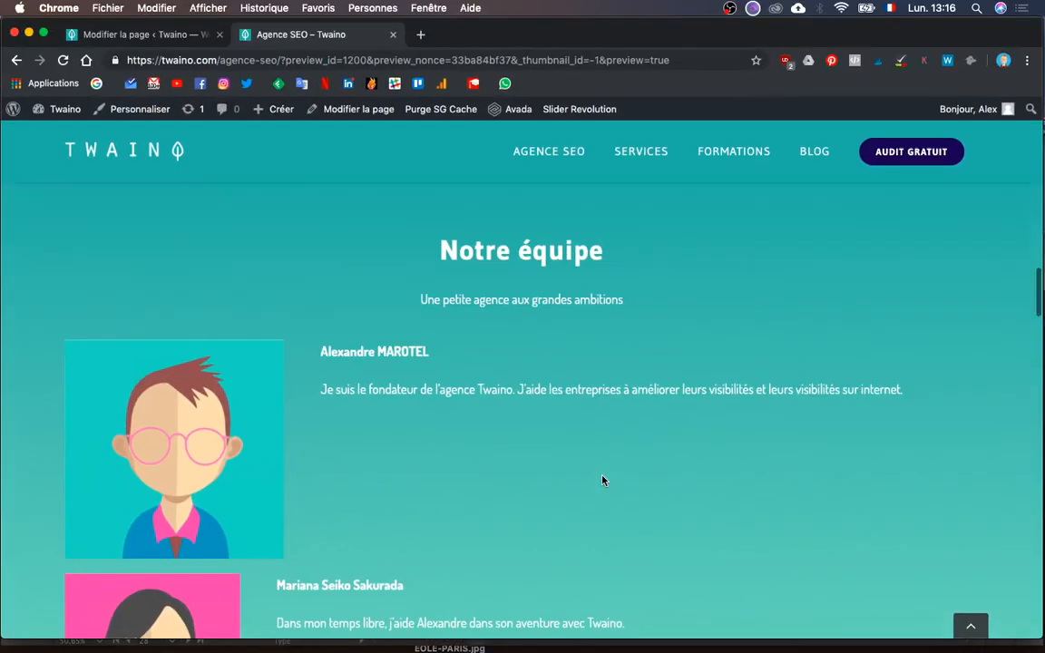
{"action": "scroll", "coordinate": [604, 480], "scroll_direction": "up", "scroll_amount": 1}
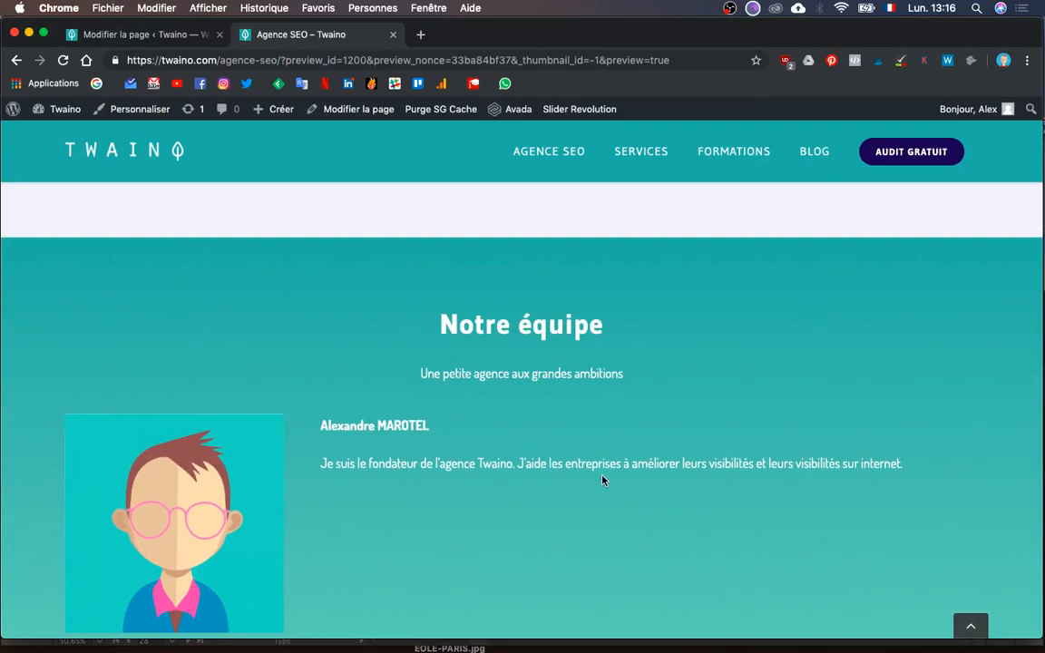
{"action": "scroll", "coordinate": [603, 480], "scroll_direction": "down", "scroll_amount": 5}
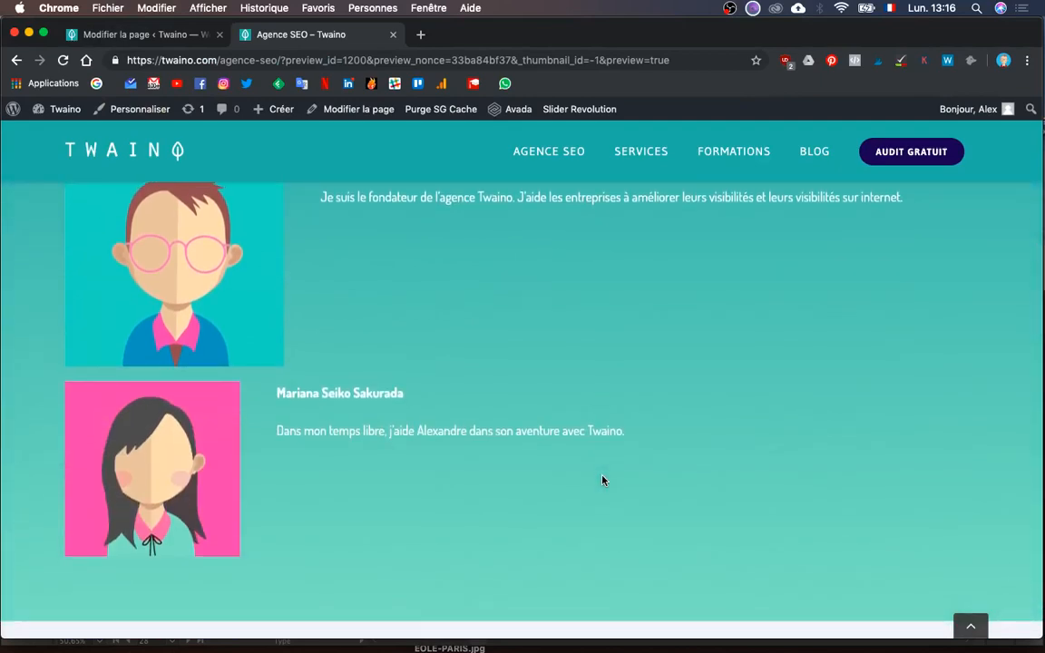
{"action": "key", "text": "ctrl+Up"}
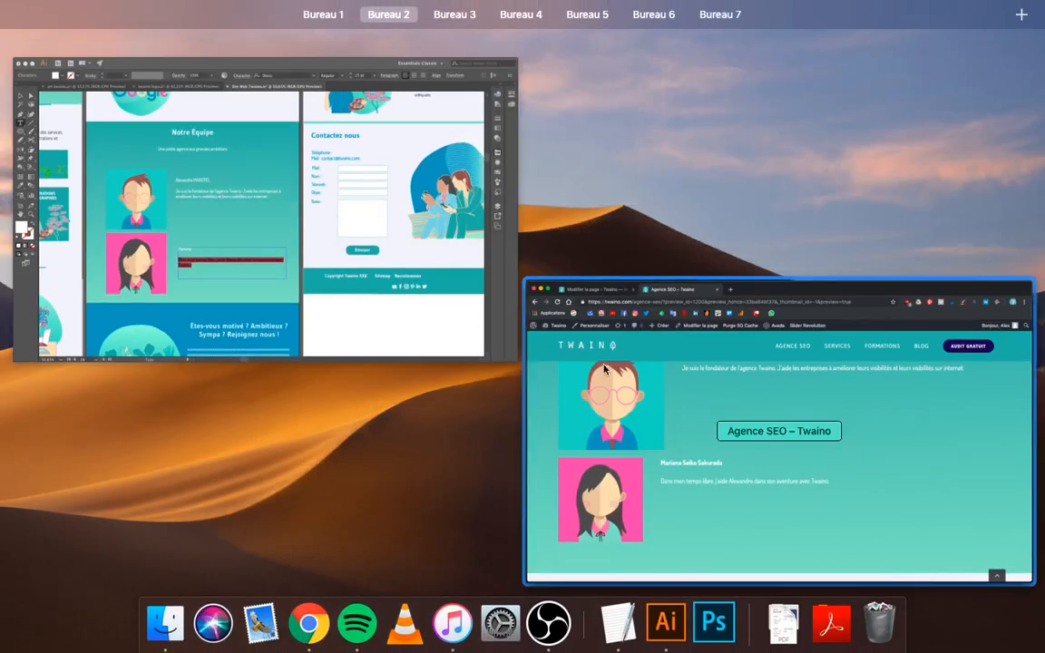
{"action": "left_click", "coordinate": [771, 435]}
{"action": "left_click", "coordinate": [171, 36]}
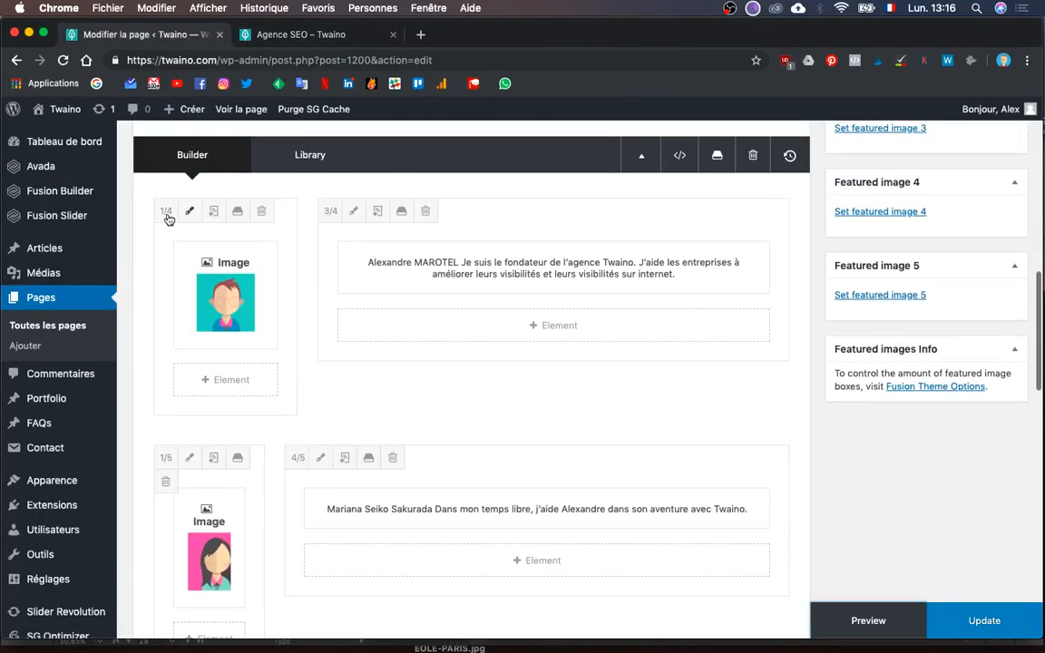
- Set the first row's image column to 1/5 and its text column to 2/3
{"action": "left_click", "coordinate": [165, 212]}
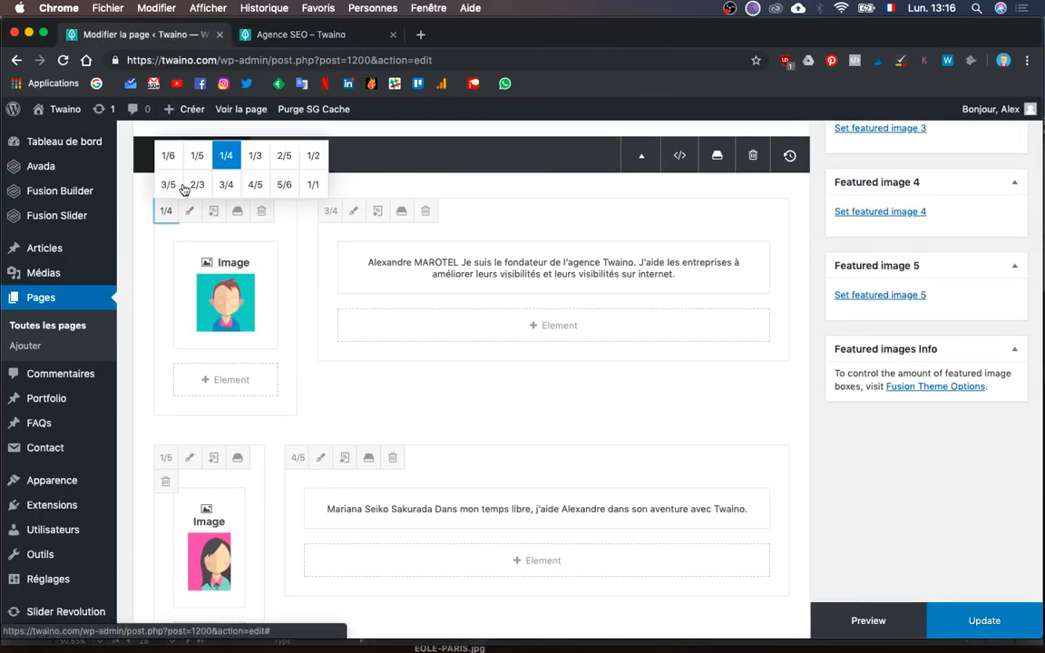
{"action": "left_click", "coordinate": [198, 157]}
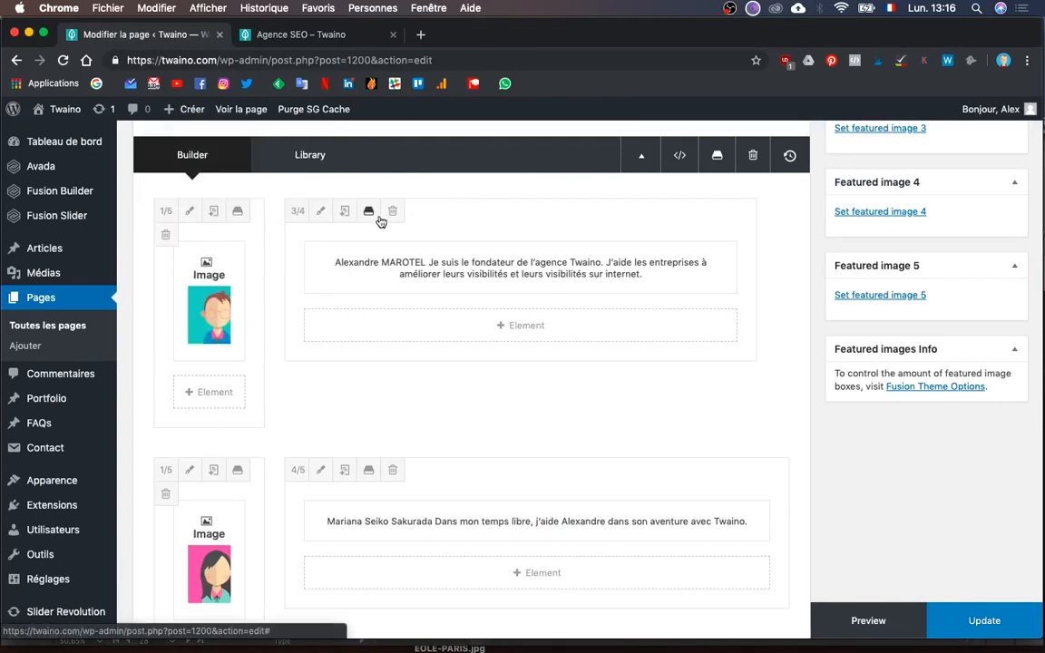
{"action": "left_click", "coordinate": [296, 211]}
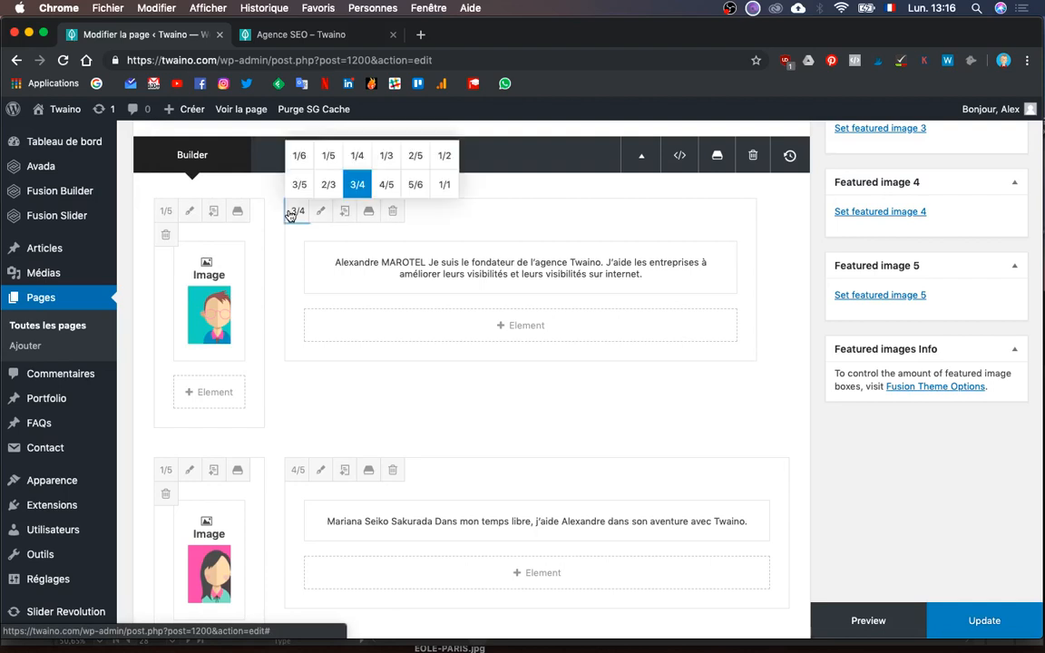
{"action": "left_click", "coordinate": [328, 186]}
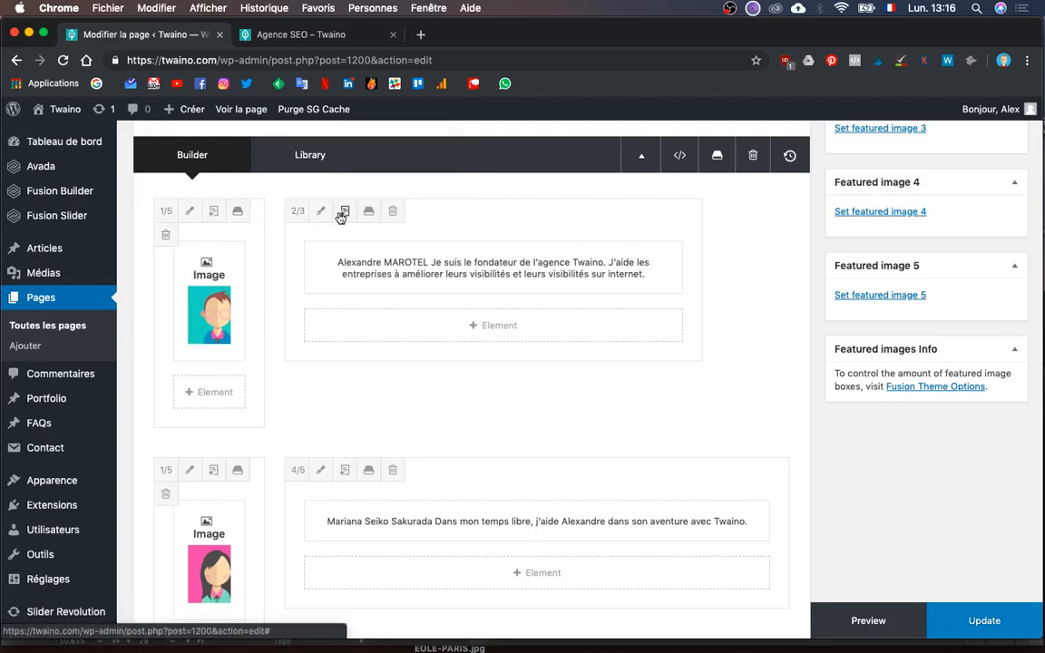
{"action": "left_click", "coordinate": [322, 212]}
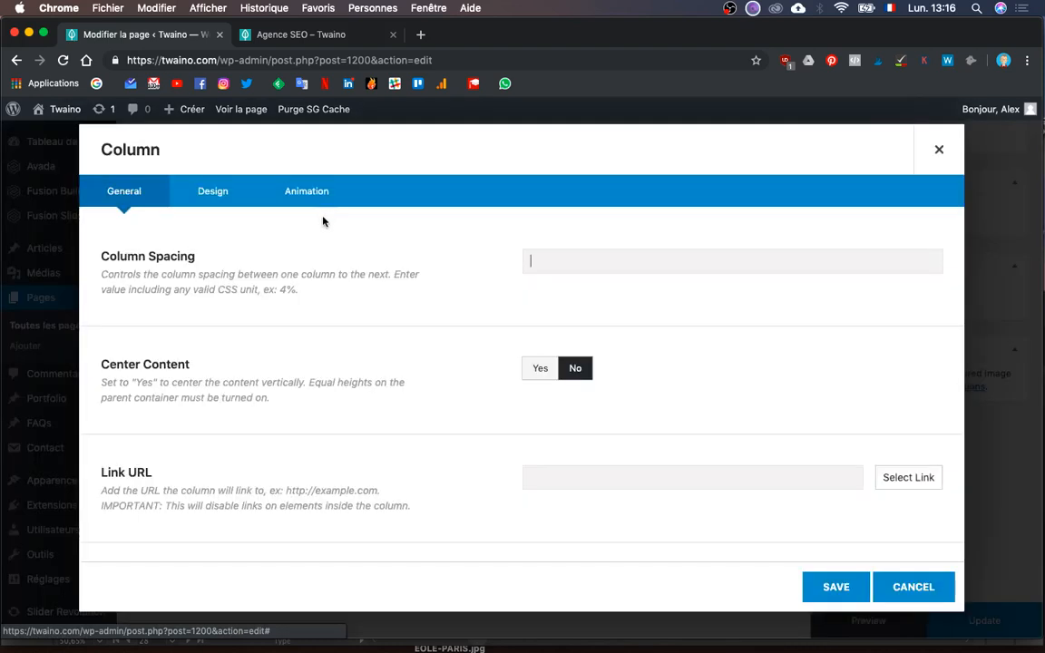
{"action": "left_click", "coordinate": [914, 588]}
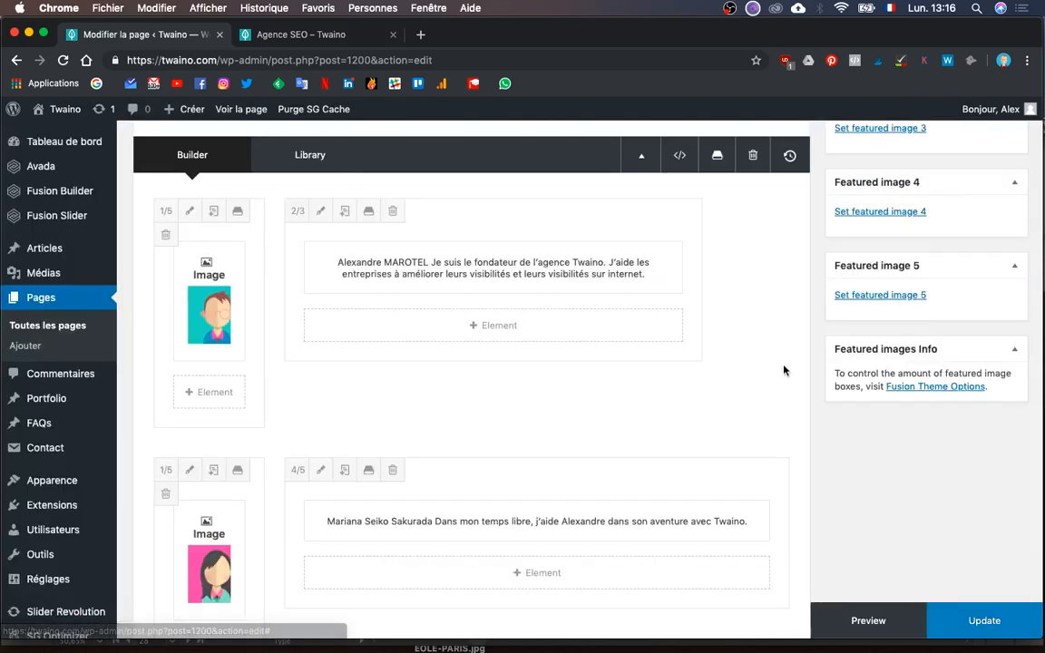
- Clone the text column, remove its text element, and size the empty copy to 1/6
{"action": "left_click", "coordinate": [346, 212]}
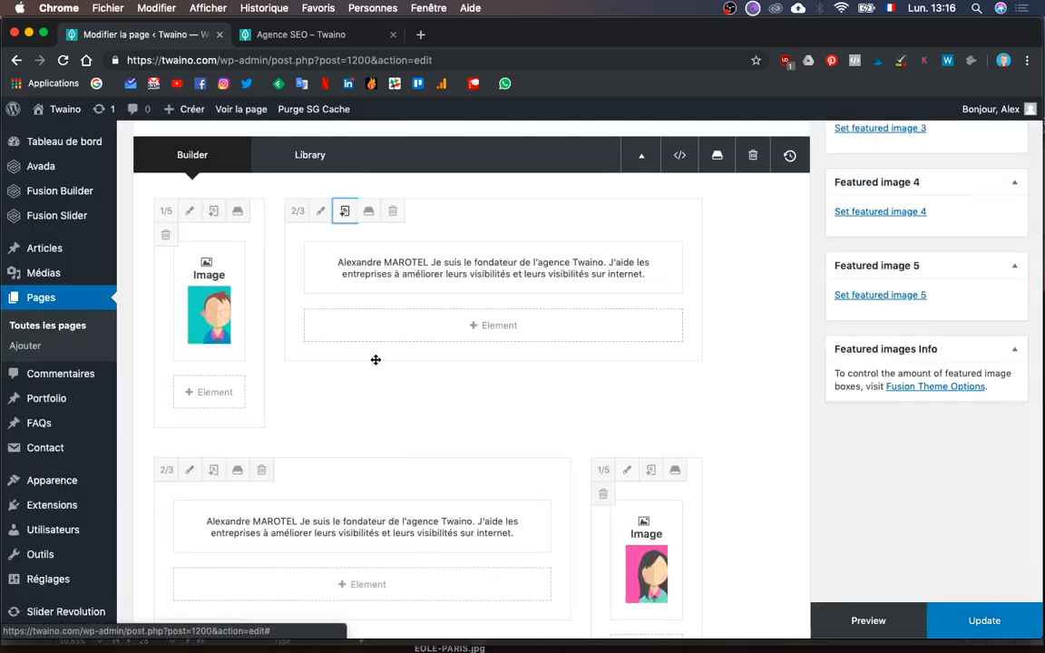
{"action": "scroll", "coordinate": [363, 408], "scroll_direction": "down", "scroll_amount": 1}
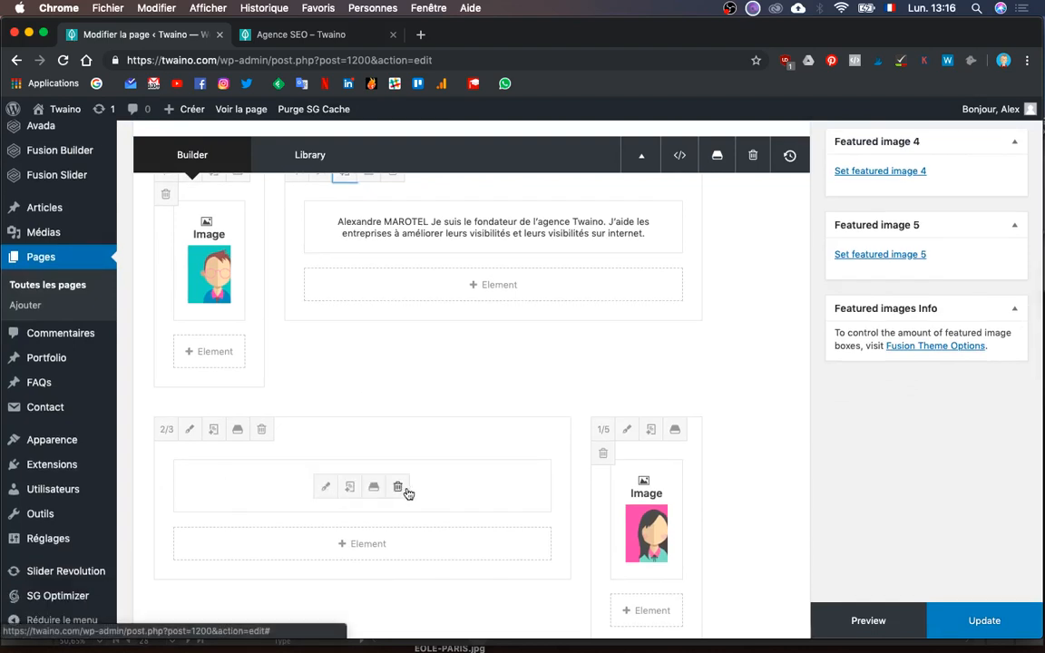
{"action": "left_click", "coordinate": [396, 488]}
{"action": "left_click", "coordinate": [162, 437]}
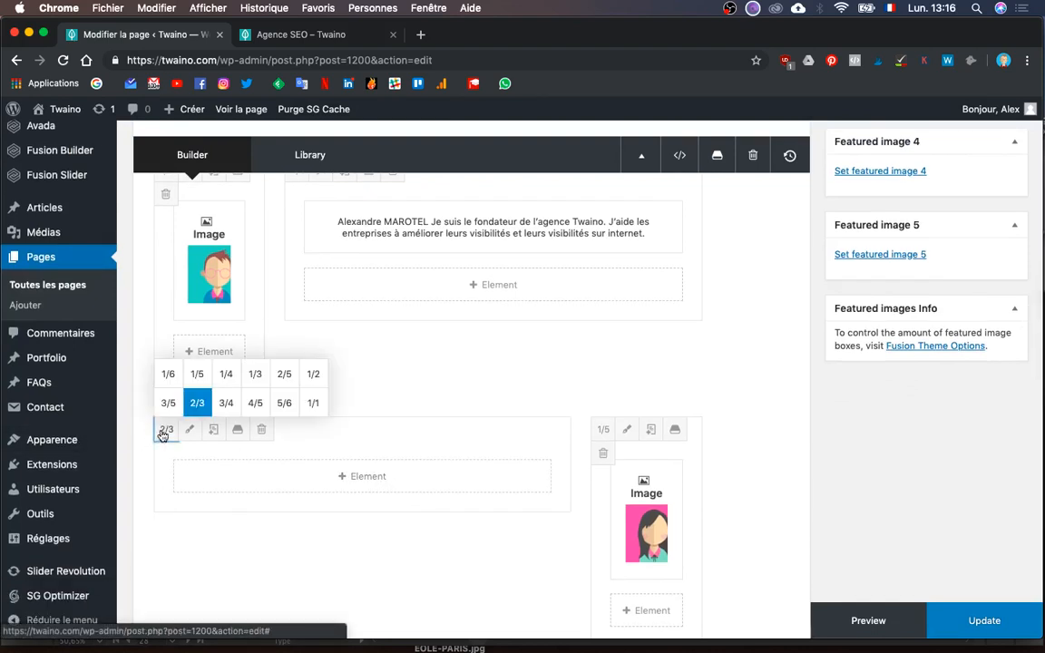
{"action": "left_click", "coordinate": [163, 368]}
{"action": "scroll", "coordinate": [295, 436], "scroll_direction": "up", "scroll_amount": 2}
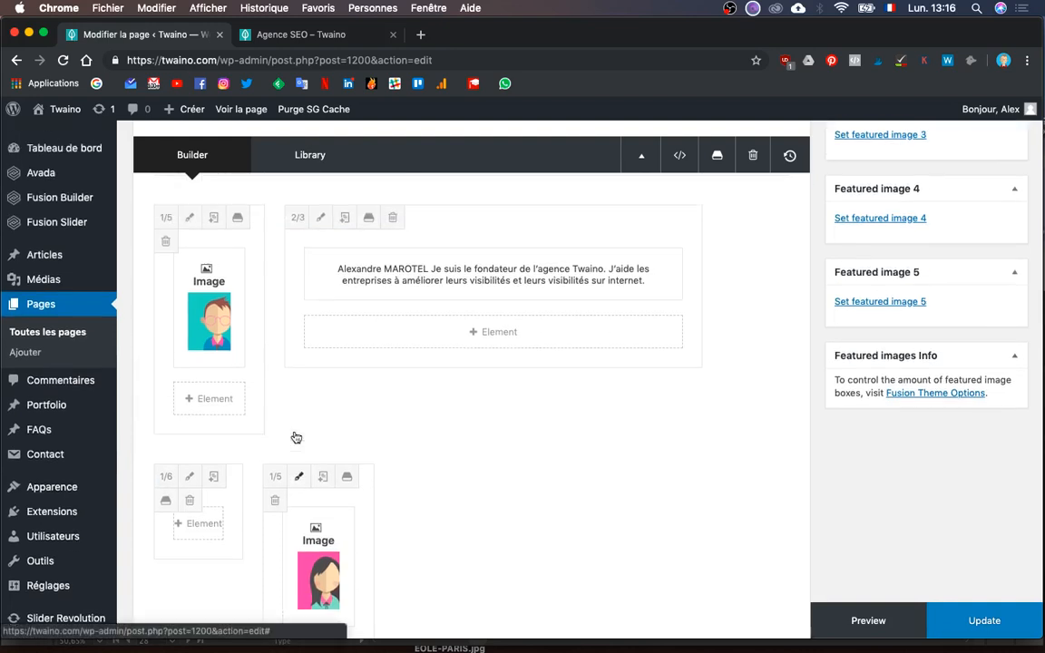
- Set the text column to 3/5, move the 1/6 spacer to the row's start, and preview
{"action": "left_click", "coordinate": [299, 250]}
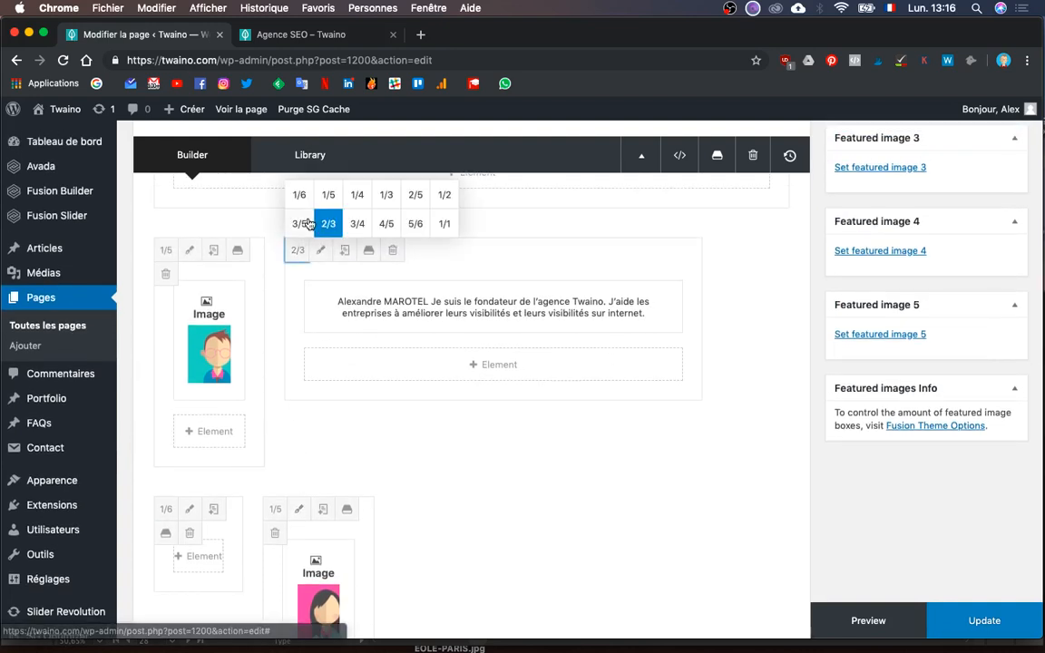
{"action": "left_click", "coordinate": [307, 222]}
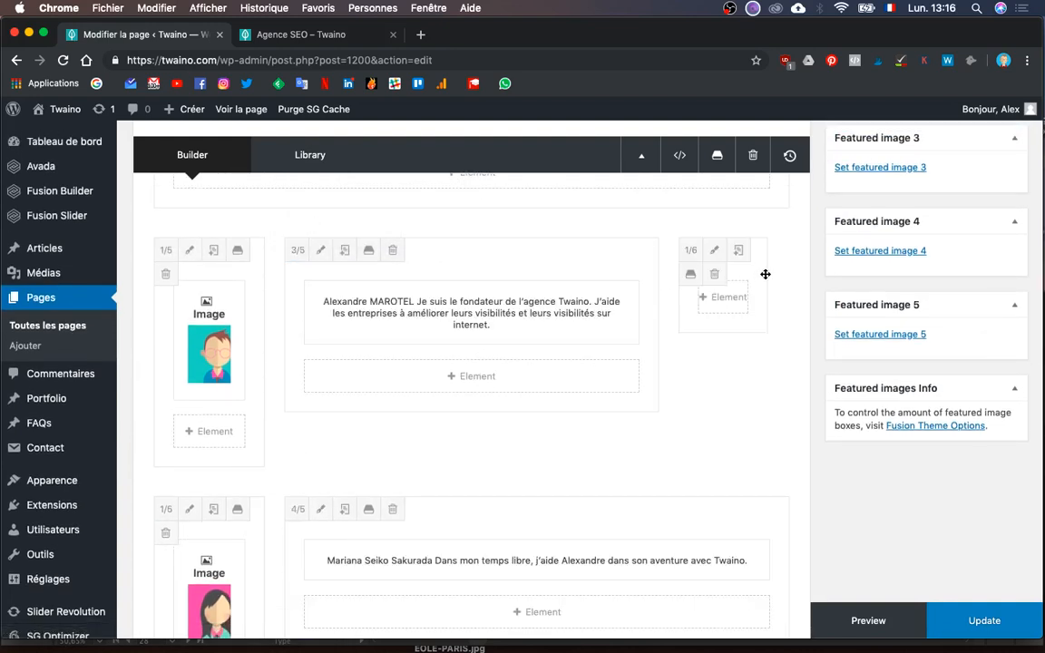
{"action": "left_click_drag", "start_coordinate": [581, 293], "coordinate": [251, 269]}
{"action": "scroll", "coordinate": [423, 431], "scroll_direction": "down", "scroll_amount": 2}
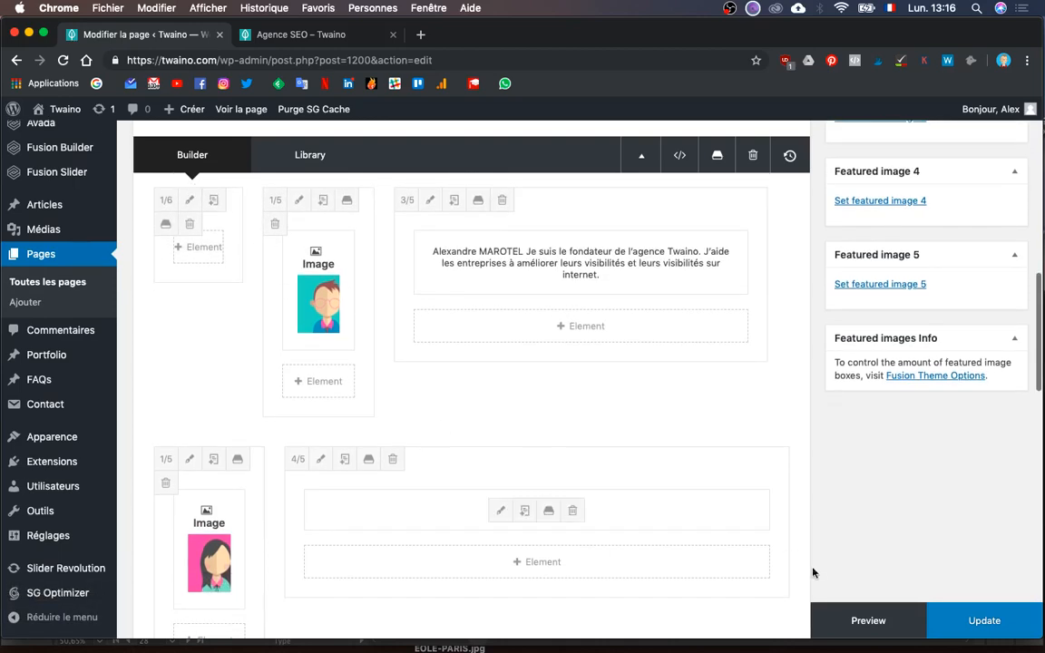
{"action": "left_click", "coordinate": [844, 620]}
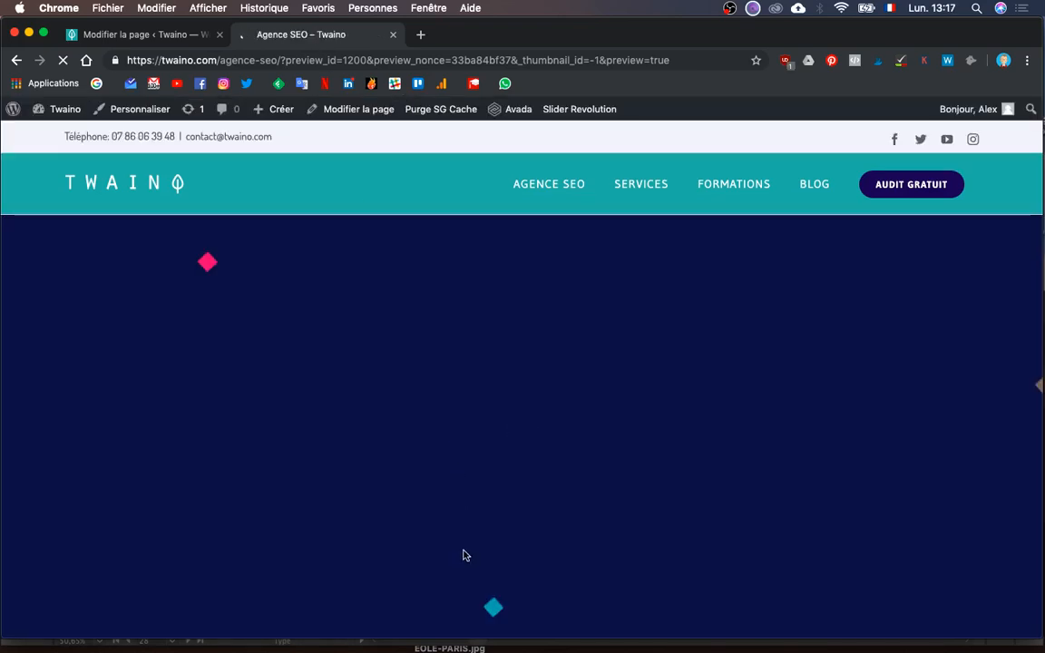
- Scroll the preview to inspect the indented Notre équipe rows
{"action": "scroll", "coordinate": [459, 543], "scroll_direction": "down", "scroll_amount": 20}
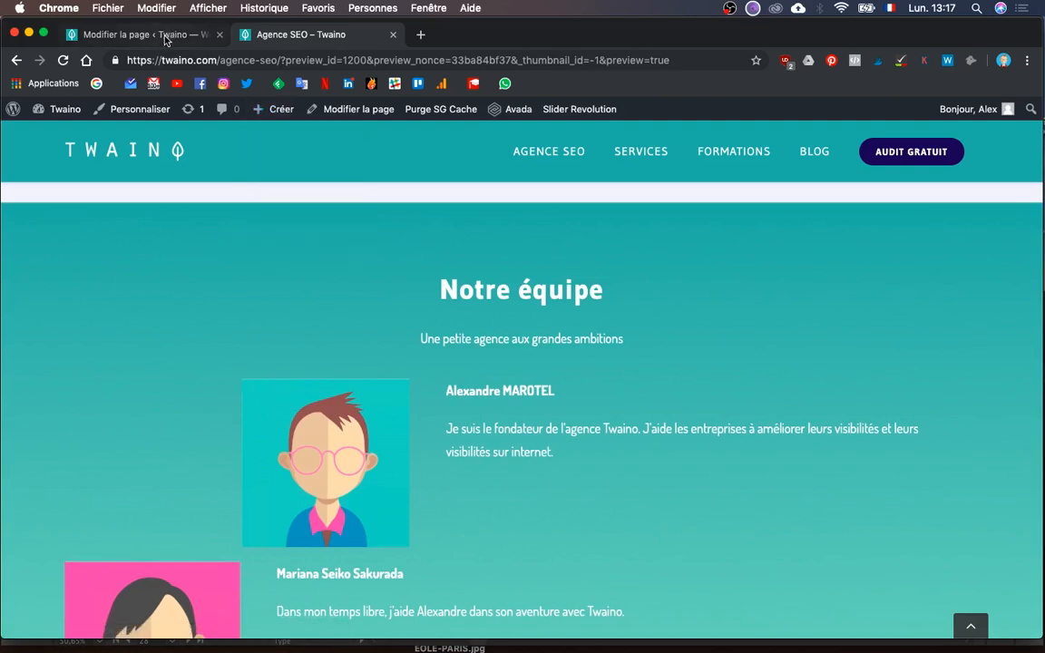
{"action": "scroll", "coordinate": [341, 478], "scroll_direction": "down", "scroll_amount": 4}
{"action": "scroll", "coordinate": [341, 474], "scroll_direction": "up", "scroll_amount": 2}
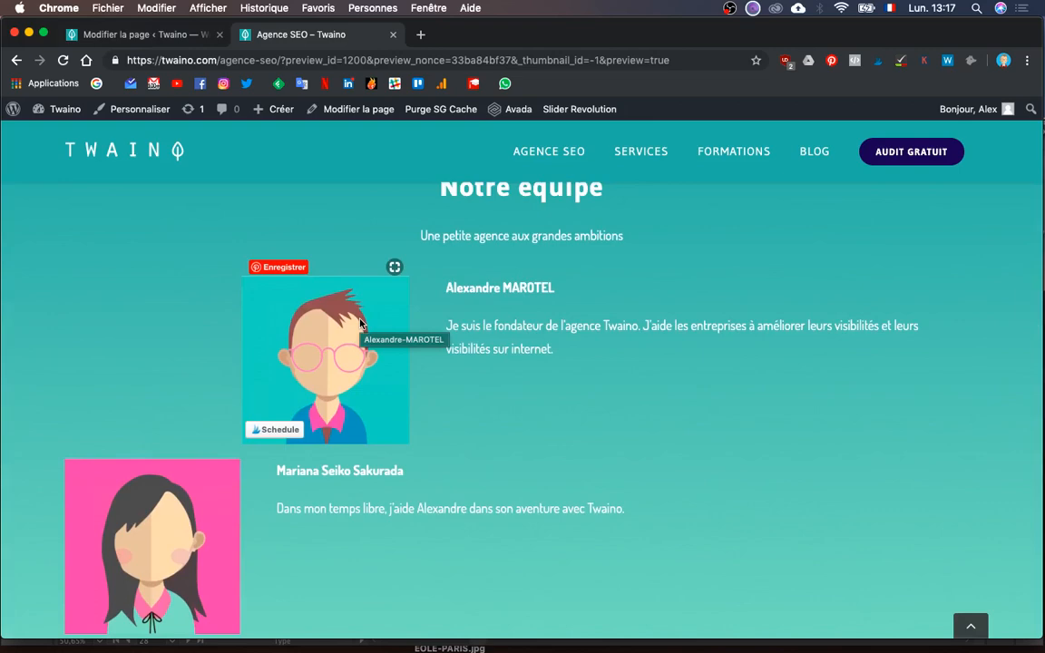
- Move the empty 1/6 spacer column to the end of the first row and preview again
{"action": "left_click", "coordinate": [143, 35]}
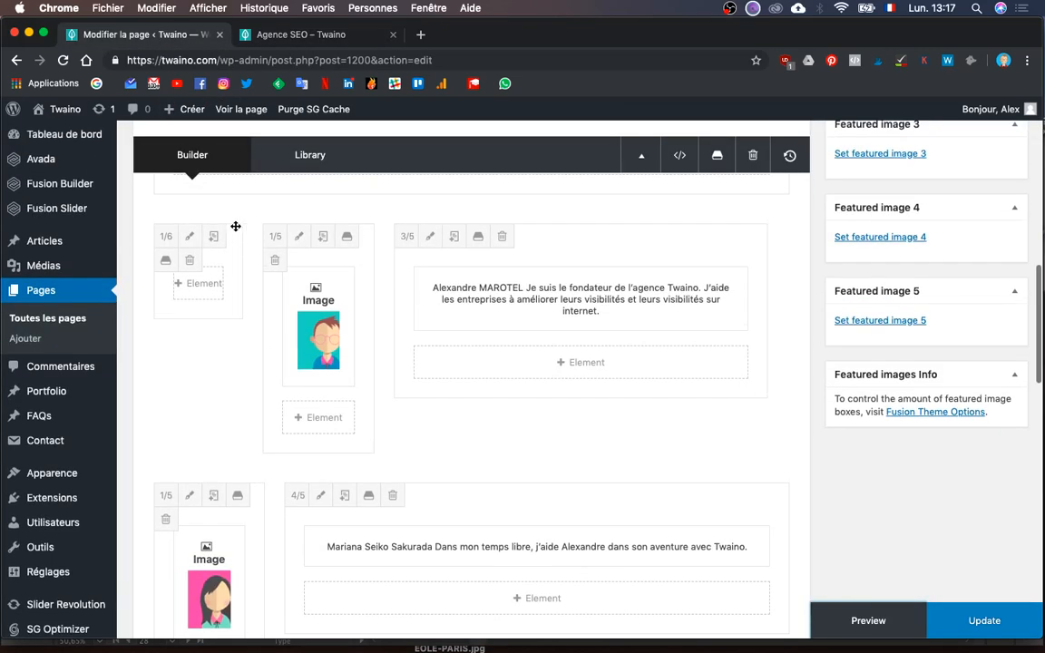
{"action": "left_click_drag", "start_coordinate": [240, 225], "coordinate": [616, 308]}
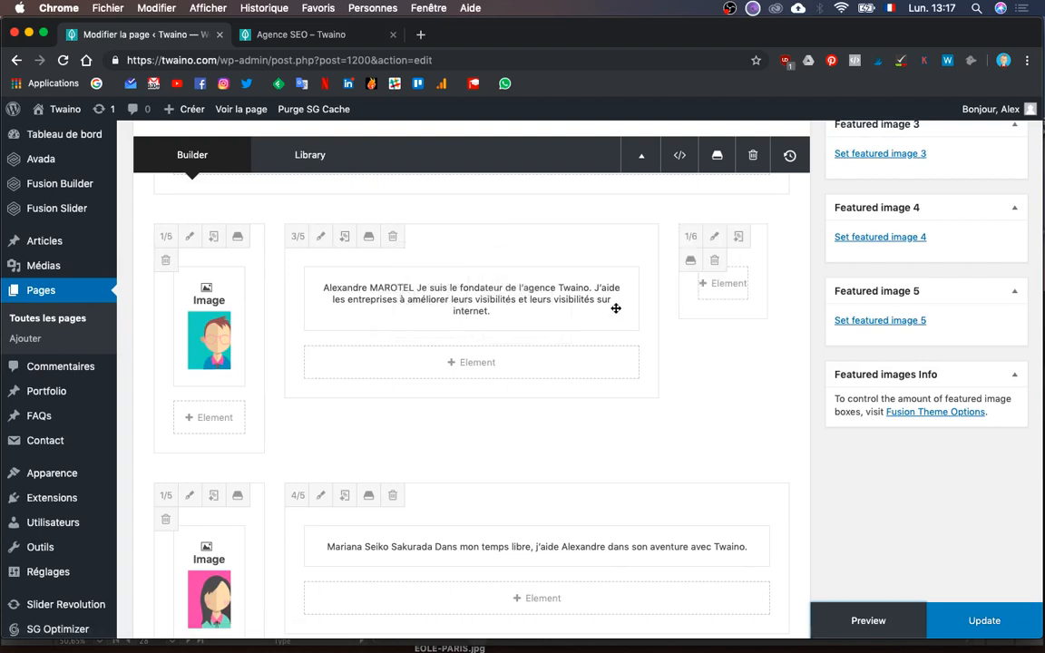
{"action": "left_click", "coordinate": [860, 619]}
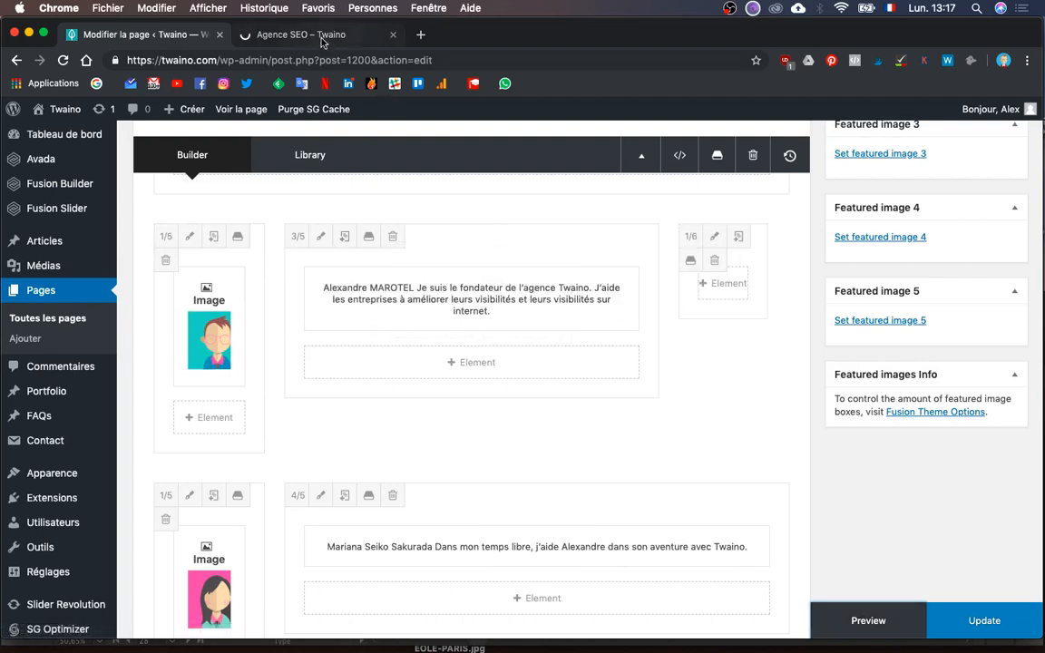
- Check both member rows of the Notre équipe section in the preview tab
{"action": "left_click", "coordinate": [322, 40]}
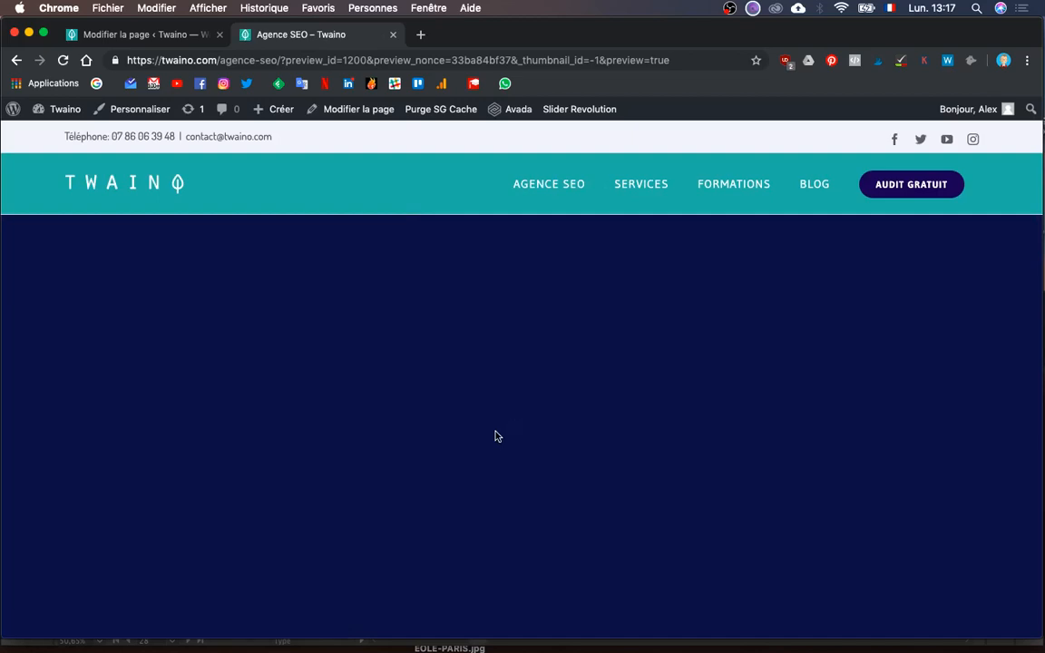
{"action": "scroll", "coordinate": [495, 436], "scroll_direction": "down", "scroll_amount": 15}
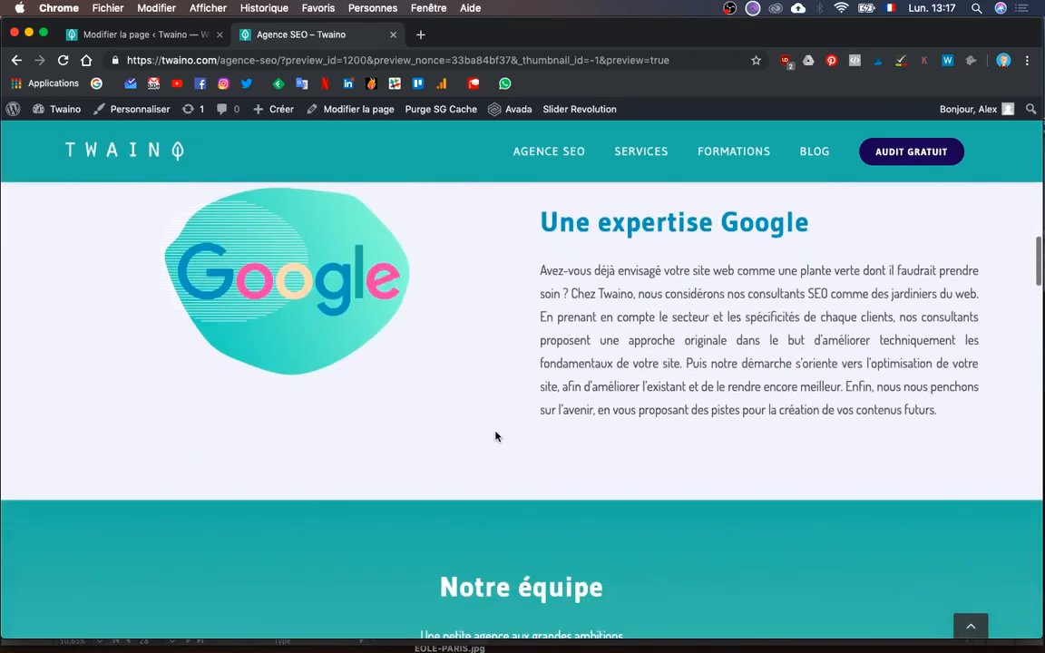
{"action": "scroll", "coordinate": [495, 436], "scroll_direction": "down", "scroll_amount": 1}
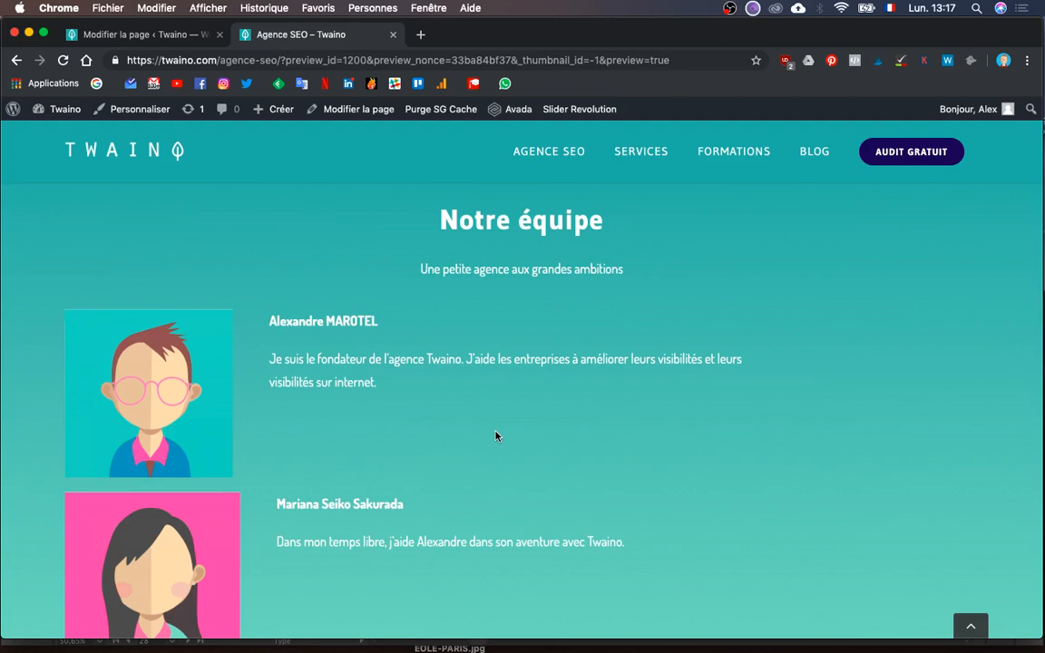
{"action": "scroll", "coordinate": [495, 436], "scroll_direction": "up", "scroll_amount": 2}
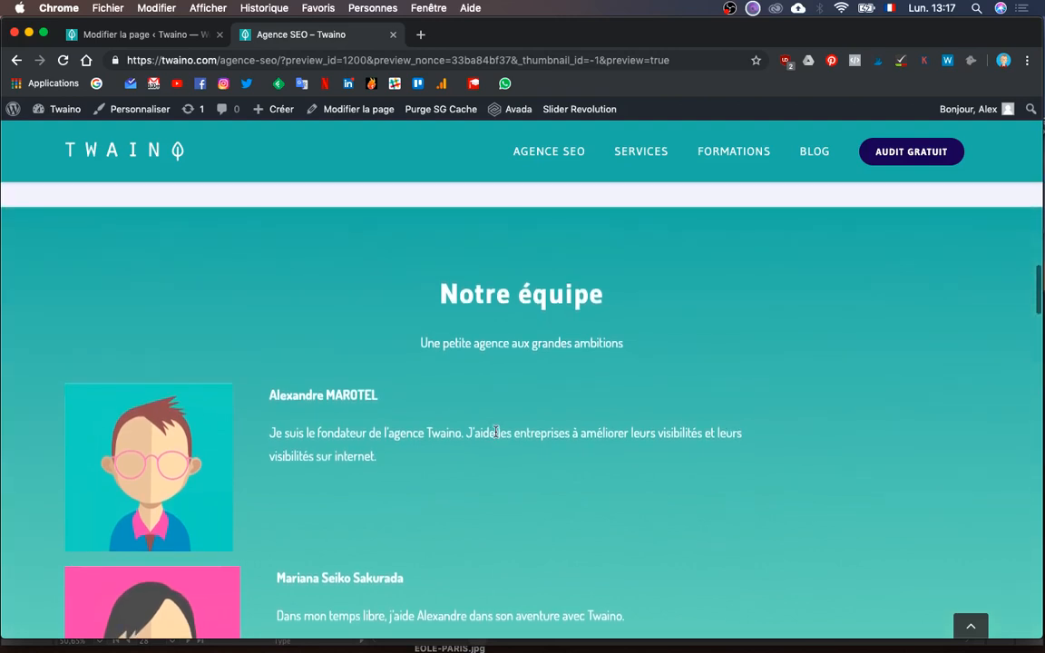
{"action": "scroll", "coordinate": [495, 432], "scroll_direction": "down", "scroll_amount": 3}
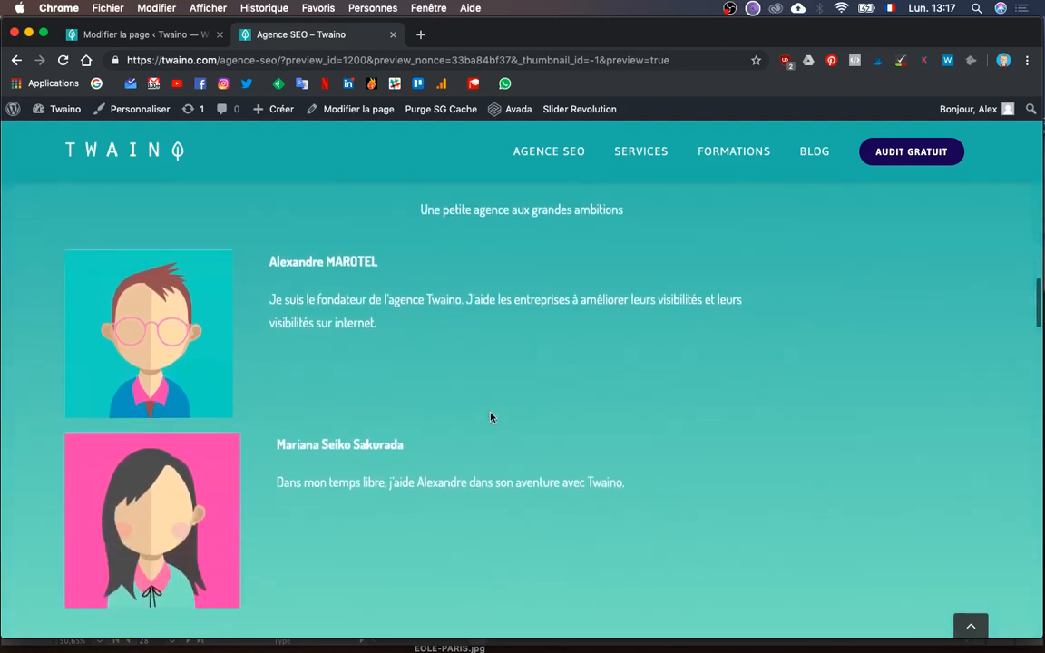
- Narrow the second row's text column to 3/5
{"action": "left_click", "coordinate": [127, 35]}
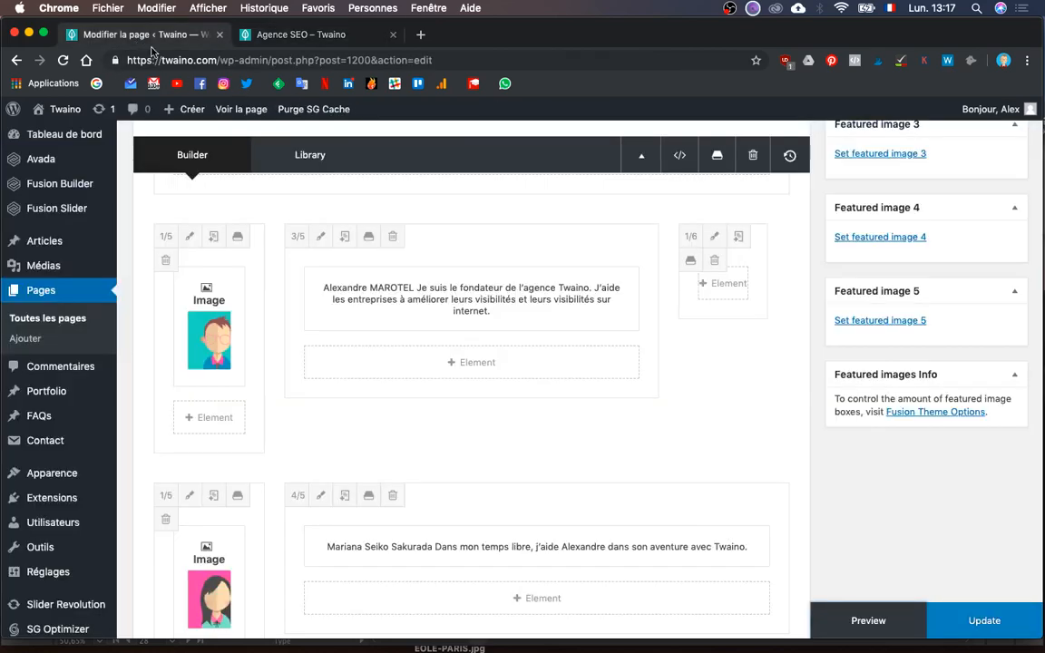
{"action": "scroll", "coordinate": [354, 309], "scroll_direction": "down", "scroll_amount": 1}
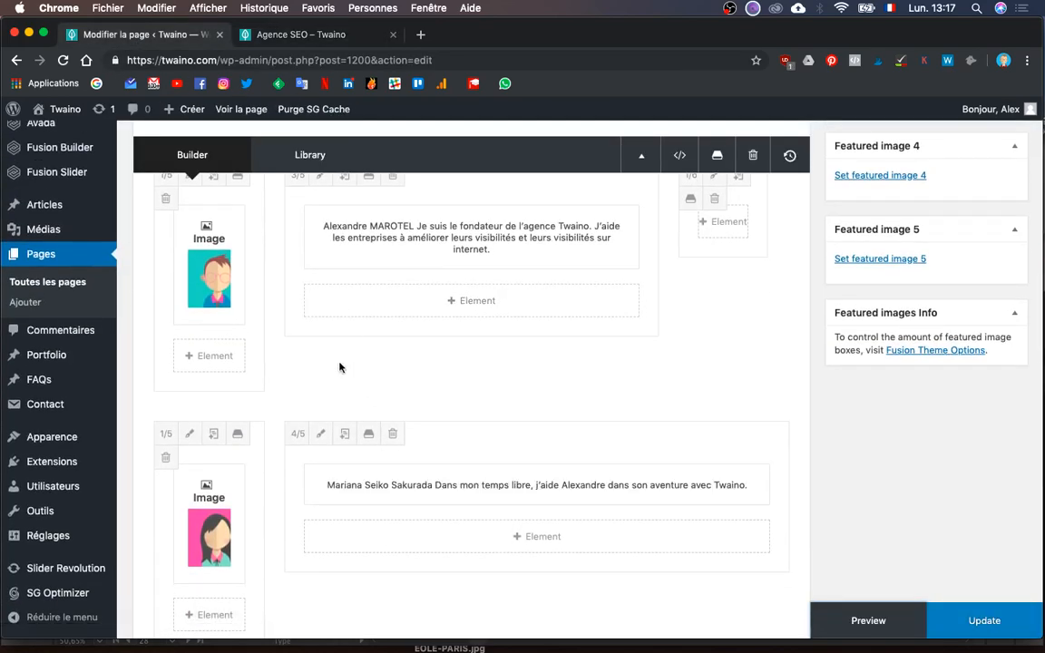
{"action": "scroll", "coordinate": [324, 464], "scroll_direction": "up", "scroll_amount": 1}
{"action": "scroll", "coordinate": [323, 466], "scroll_direction": "down", "scroll_amount": 1}
{"action": "left_click", "coordinate": [298, 451]}
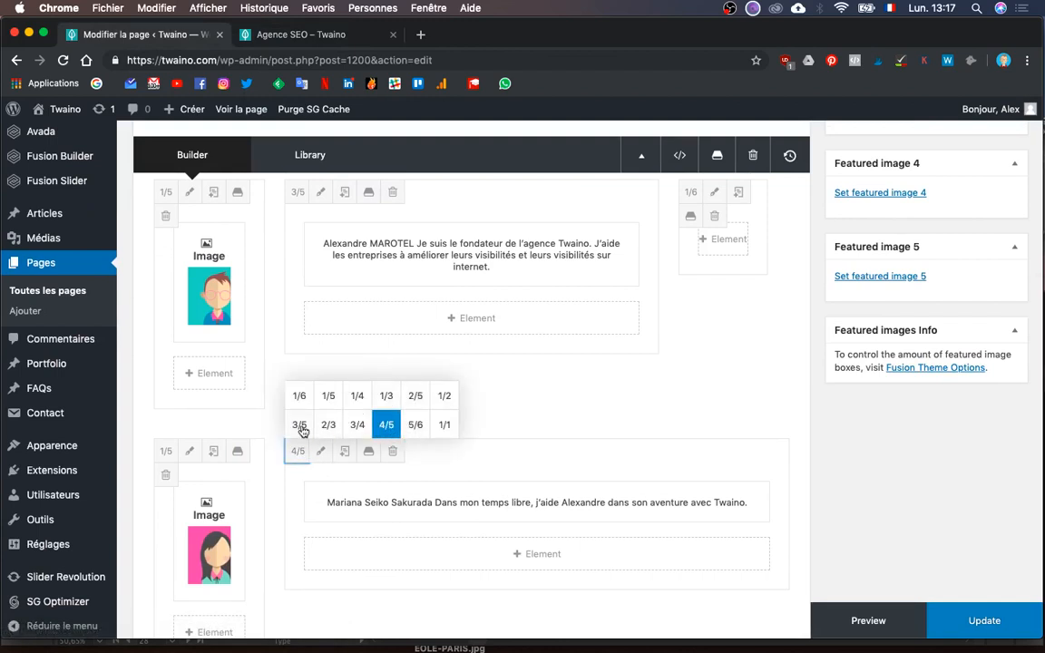
{"action": "left_click", "coordinate": [300, 426]}
- Clone the empty 1/6 spacer column and drag the copy to the second row's right end
{"action": "left_click", "coordinate": [739, 192]}
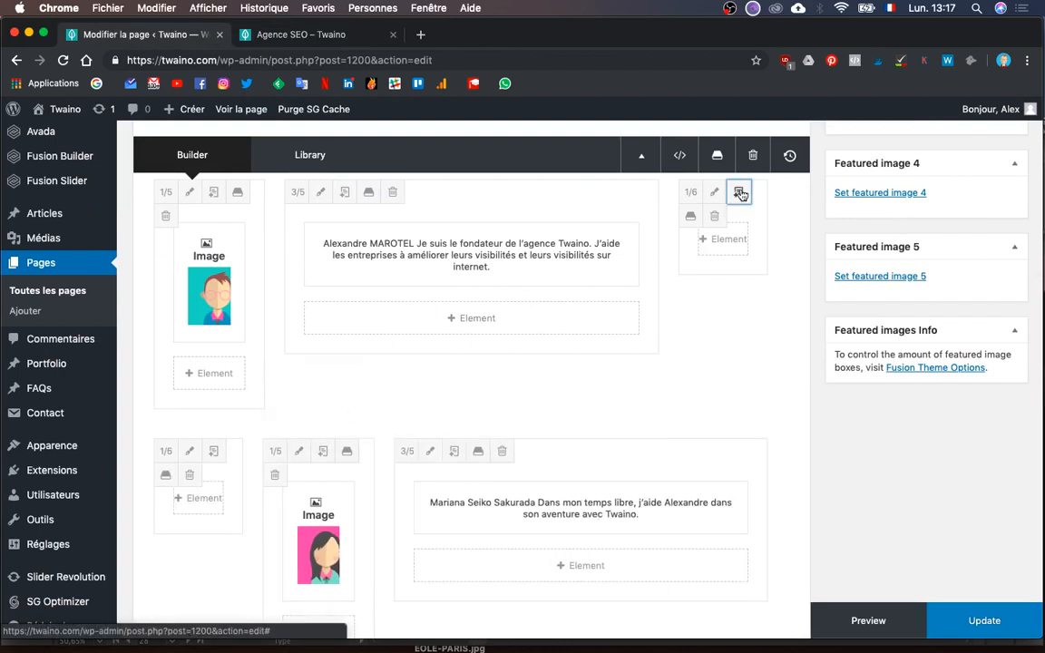
{"action": "scroll", "coordinate": [340, 361], "scroll_direction": "down", "scroll_amount": 3}
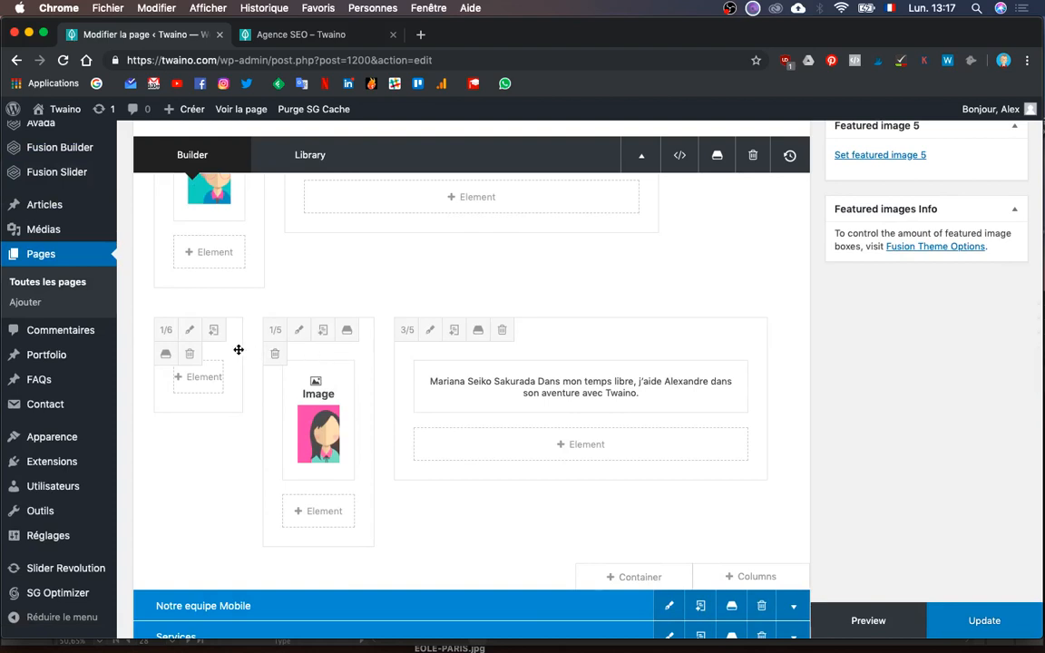
{"action": "left_click_drag", "start_coordinate": [237, 350], "coordinate": [601, 364]}
{"action": "scroll", "coordinate": [601, 364], "scroll_direction": "down", "scroll_amount": 4}
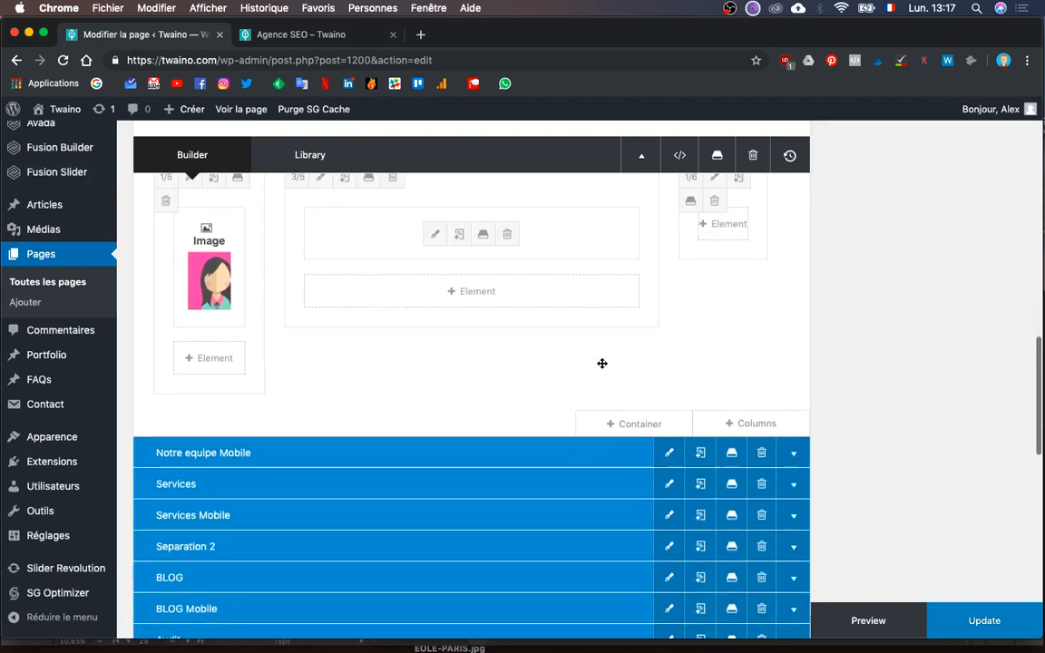
{"action": "scroll", "coordinate": [730, 340], "scroll_direction": "down", "scroll_amount": 2}
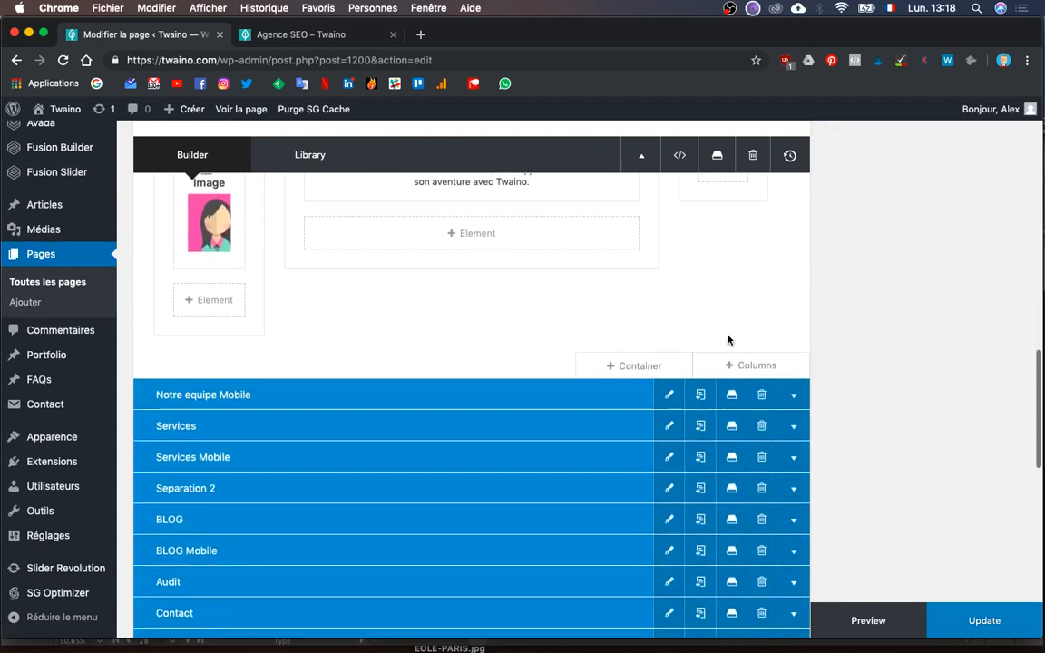
- Bring Illustrator forward and pan around the Site Web Twaino mockup's artboards
{"action": "key", "text": "ctrl+Up"}
{"action": "left_click", "coordinate": [224, 225]}
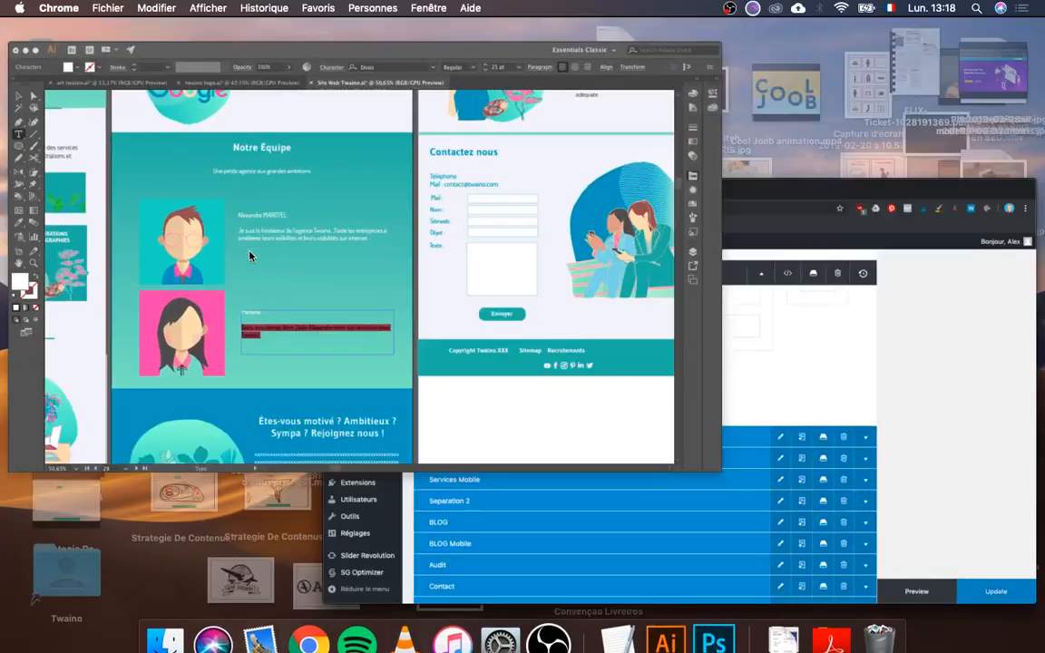
{"action": "scroll", "coordinate": [327, 448], "scroll_direction": "down", "scroll_amount": 5}
{"action": "scroll", "coordinate": [326, 448], "scroll_direction": "left", "scroll_amount": 3}
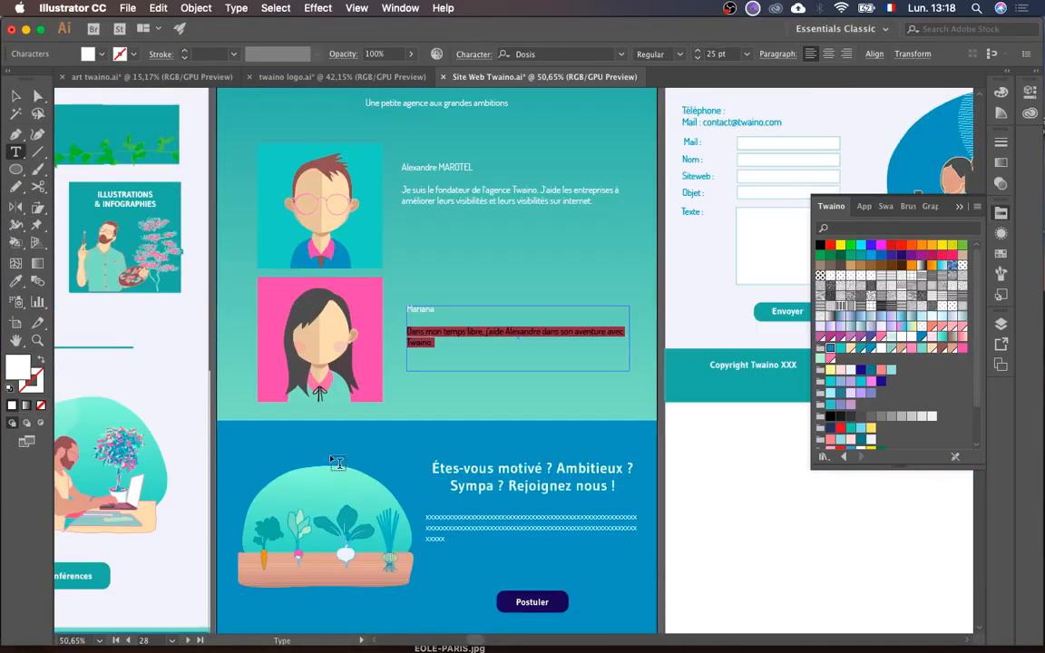
{"action": "scroll", "coordinate": [336, 463], "scroll_direction": "down", "scroll_amount": 7}
{"action": "scroll", "coordinate": [336, 463], "scroll_direction": "left", "scroll_amount": 5}
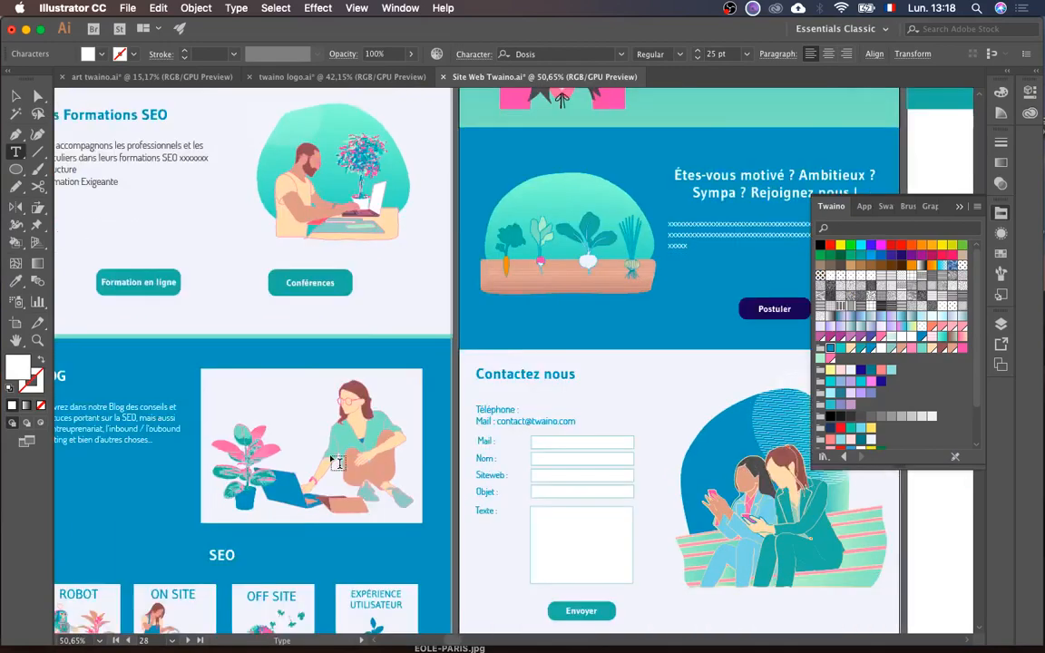
{"action": "scroll", "coordinate": [551, 268], "scroll_direction": "up", "scroll_amount": 3}
{"action": "scroll", "coordinate": [552, 268], "scroll_direction": "left", "scroll_amount": 1}
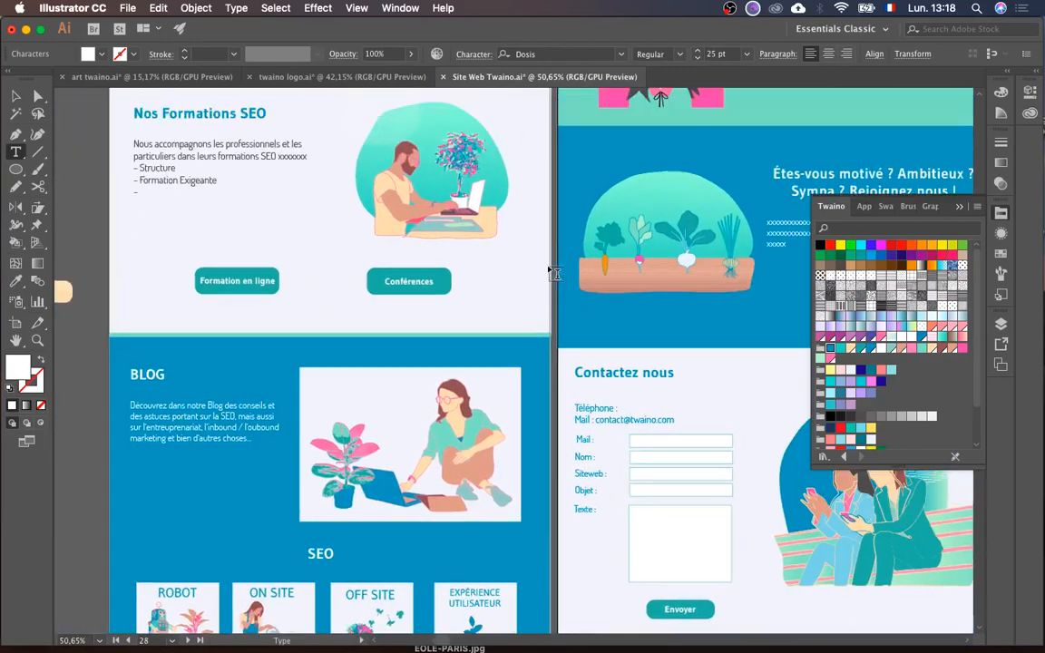
{"action": "scroll", "coordinate": [552, 272], "scroll_direction": "up", "scroll_amount": 4}
{"action": "scroll", "coordinate": [551, 272], "scroll_direction": "right", "scroll_amount": 2}
{"action": "scroll", "coordinate": [478, 341], "scroll_direction": "down", "scroll_amount": 5}
{"action": "scroll", "coordinate": [478, 340], "scroll_direction": "left", "scroll_amount": 2}
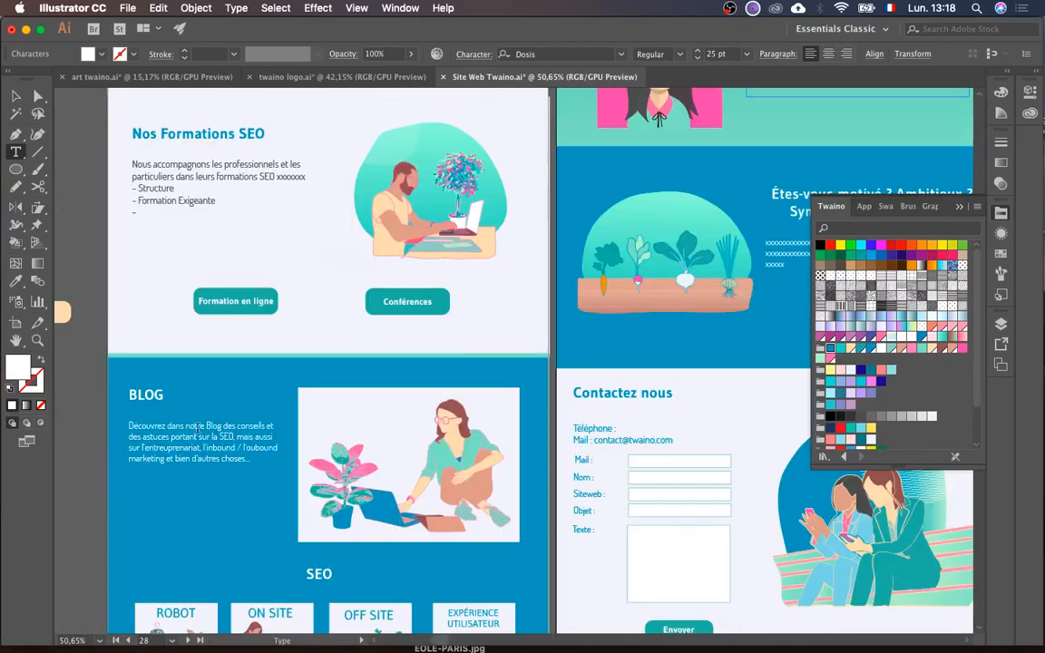
{"action": "scroll", "coordinate": [456, 441], "scroll_direction": "up", "scroll_amount": 8}
{"action": "scroll", "coordinate": [456, 442], "scroll_direction": "right", "scroll_amount": 3}
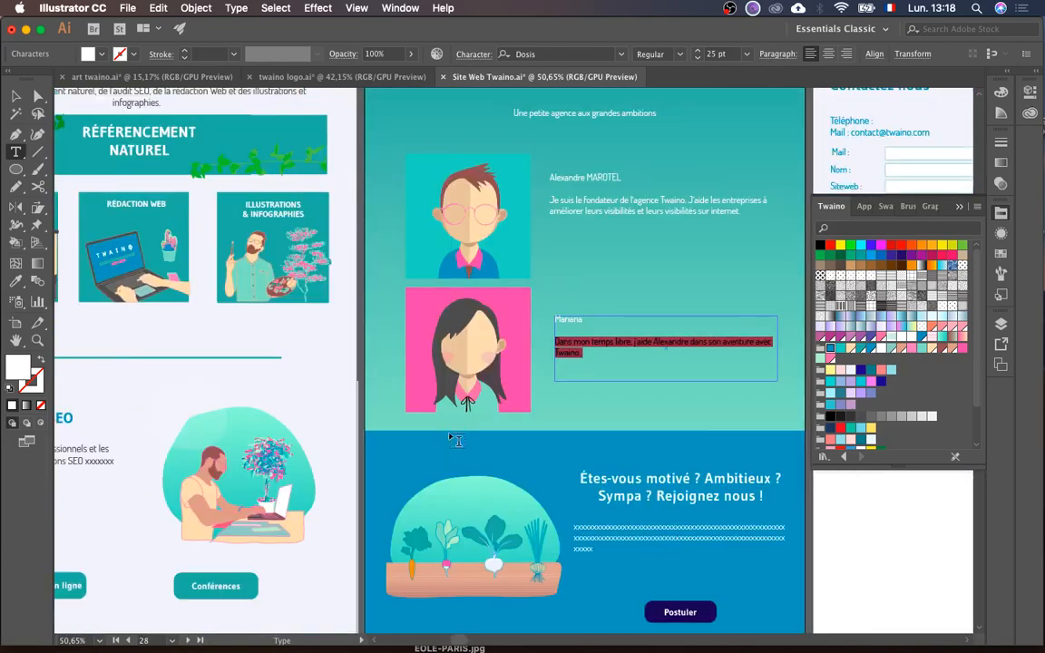
{"action": "scroll", "coordinate": [456, 440], "scroll_direction": "up", "scroll_amount": 1}
{"action": "scroll", "coordinate": [457, 440], "scroll_direction": "left", "scroll_amount": 1}
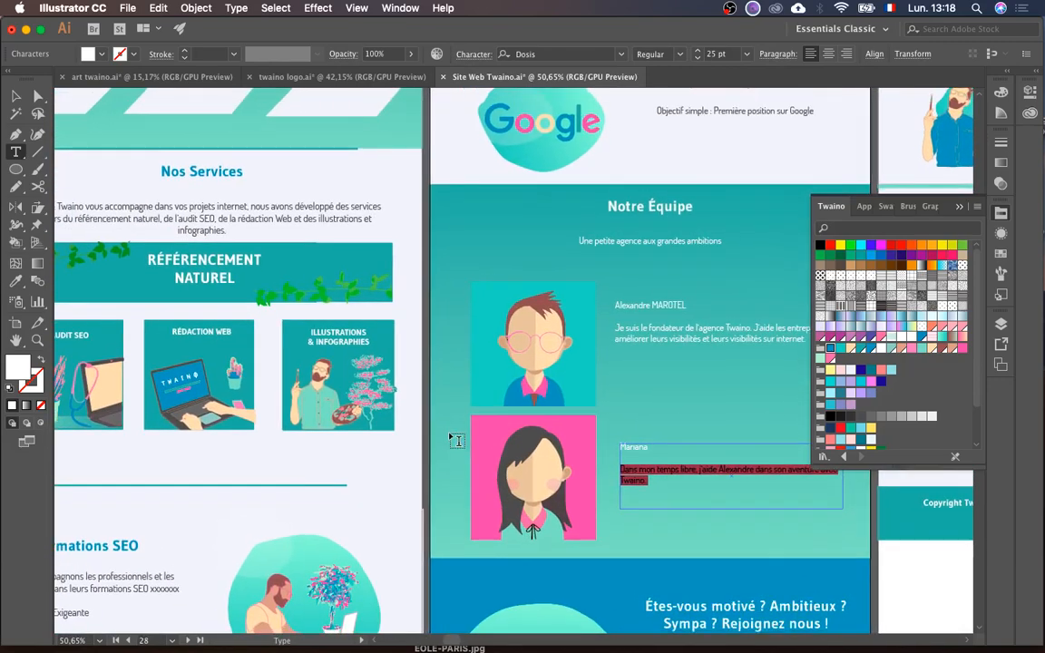
{"action": "scroll", "coordinate": [457, 440], "scroll_direction": "down", "scroll_amount": 4}
{"action": "scroll", "coordinate": [456, 440], "scroll_direction": "right", "scroll_amount": 1}
{"action": "scroll", "coordinate": [457, 440], "scroll_direction": "down", "scroll_amount": 7}
{"action": "scroll", "coordinate": [456, 440], "scroll_direction": "right", "scroll_amount": 1}
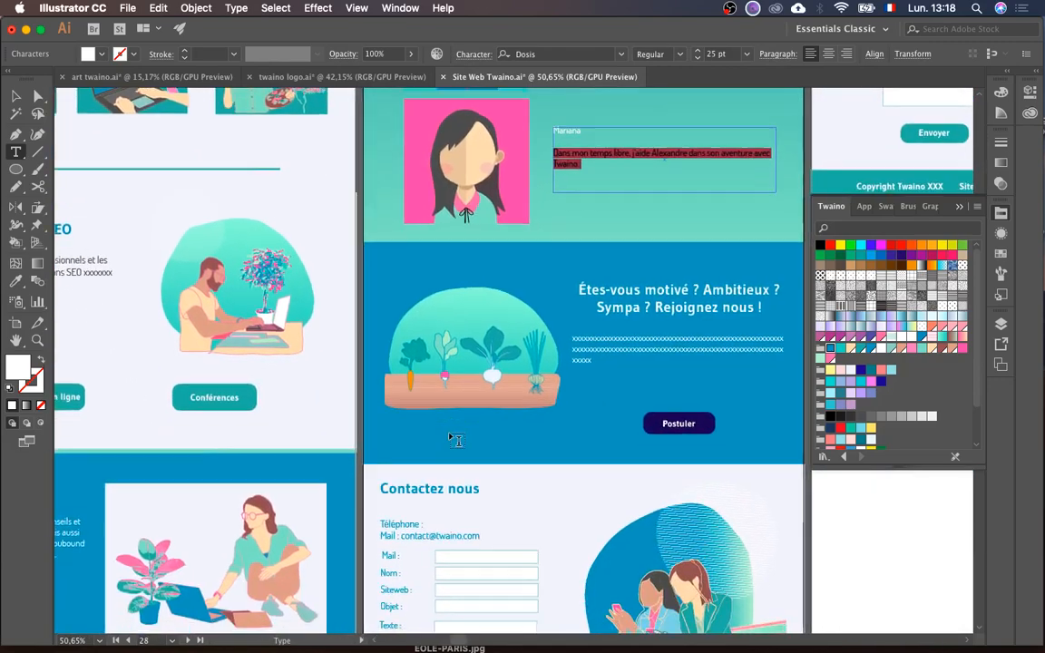
{"action": "scroll", "coordinate": [456, 440], "scroll_direction": "left", "scroll_amount": 2}
{"action": "scroll", "coordinate": [456, 440], "scroll_direction": "left", "scroll_amount": 4}
{"action": "scroll", "coordinate": [456, 440], "scroll_direction": "down", "scroll_amount": 2}
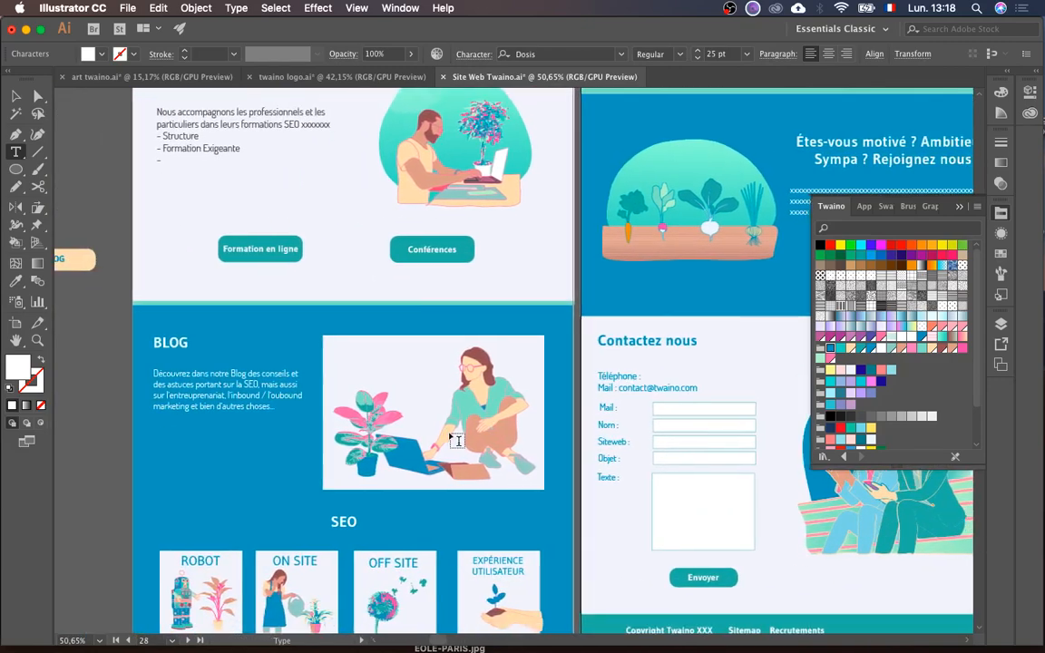
{"action": "scroll", "coordinate": [456, 440], "scroll_direction": "right", "scroll_amount": 4}
{"action": "key", "text": "ctrl+Up"}
- Return to the Fusion Builder editor and collapse the Notre equipe container
{"action": "left_click", "coordinate": [644, 488]}
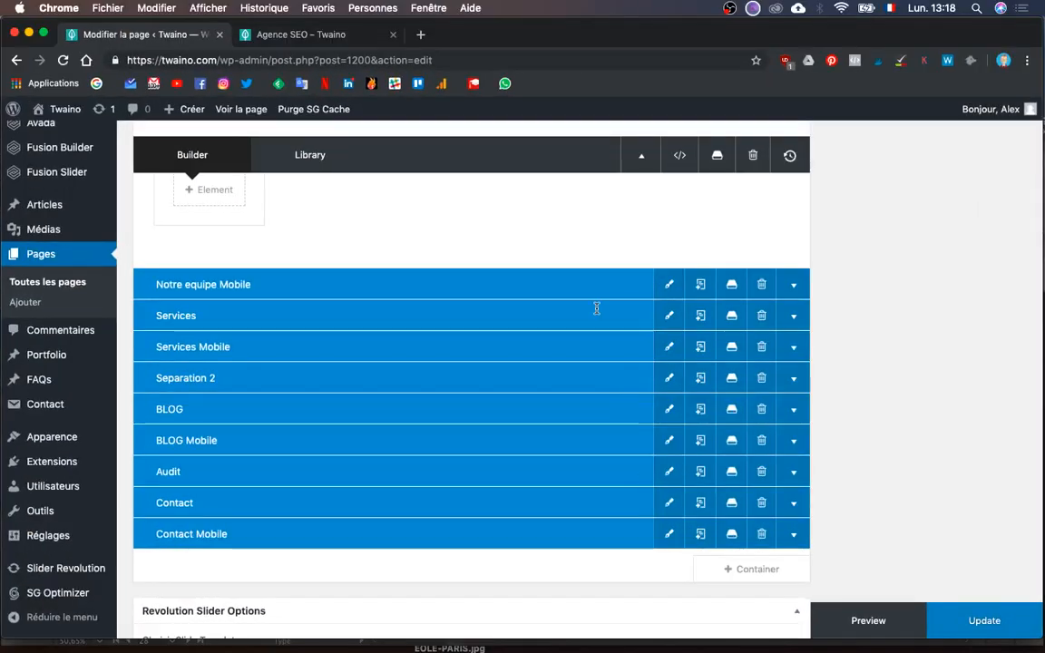
{"action": "scroll", "coordinate": [520, 229], "scroll_direction": "up", "scroll_amount": 6}
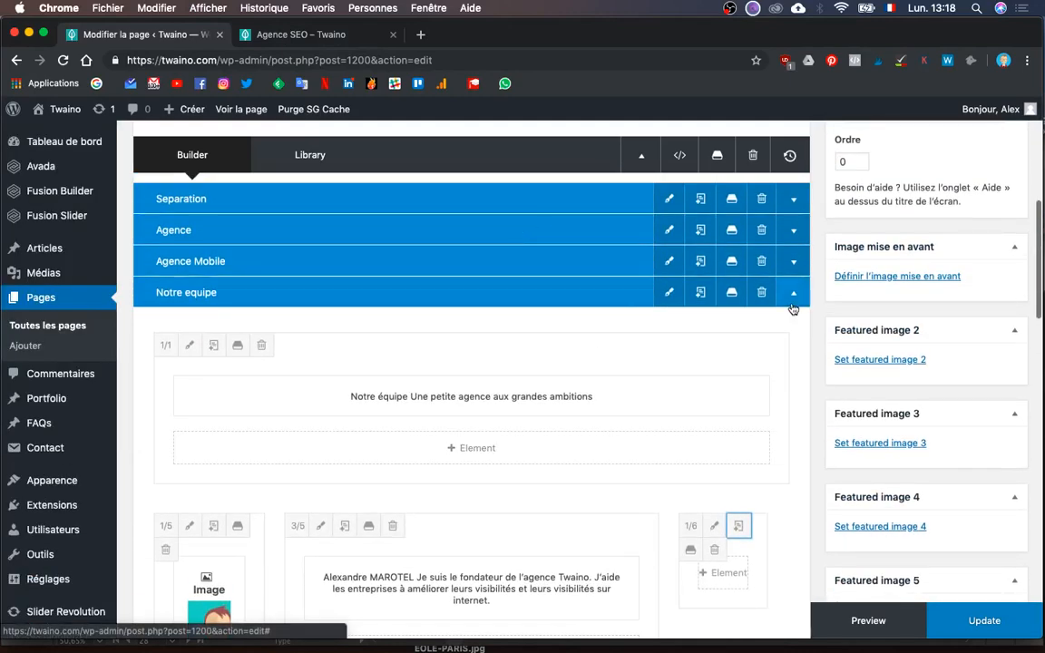
{"action": "left_click", "coordinate": [791, 304]}
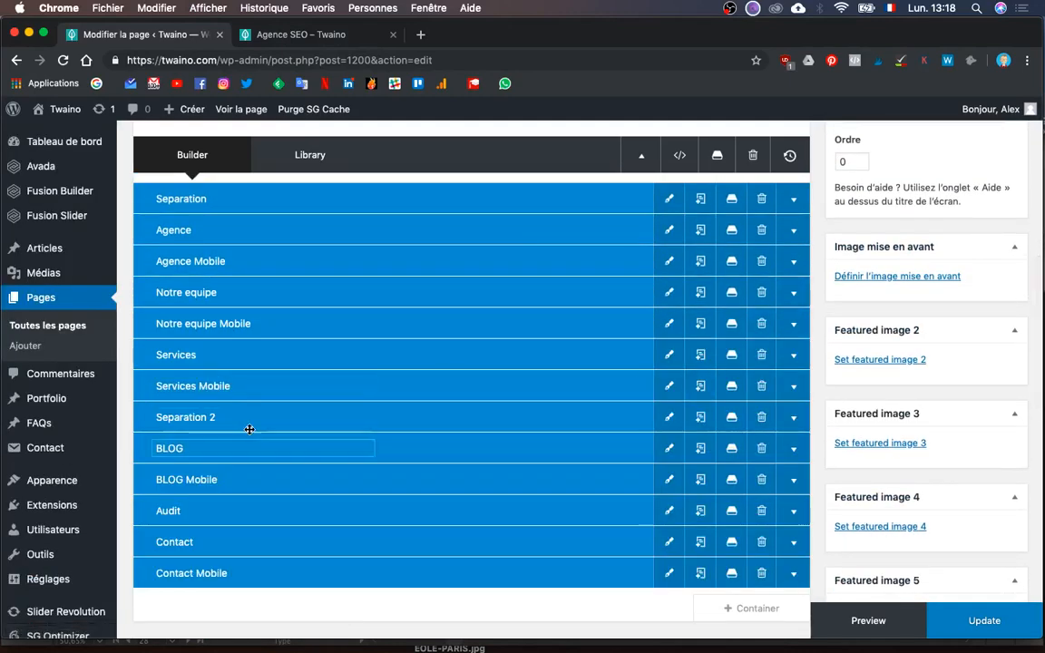
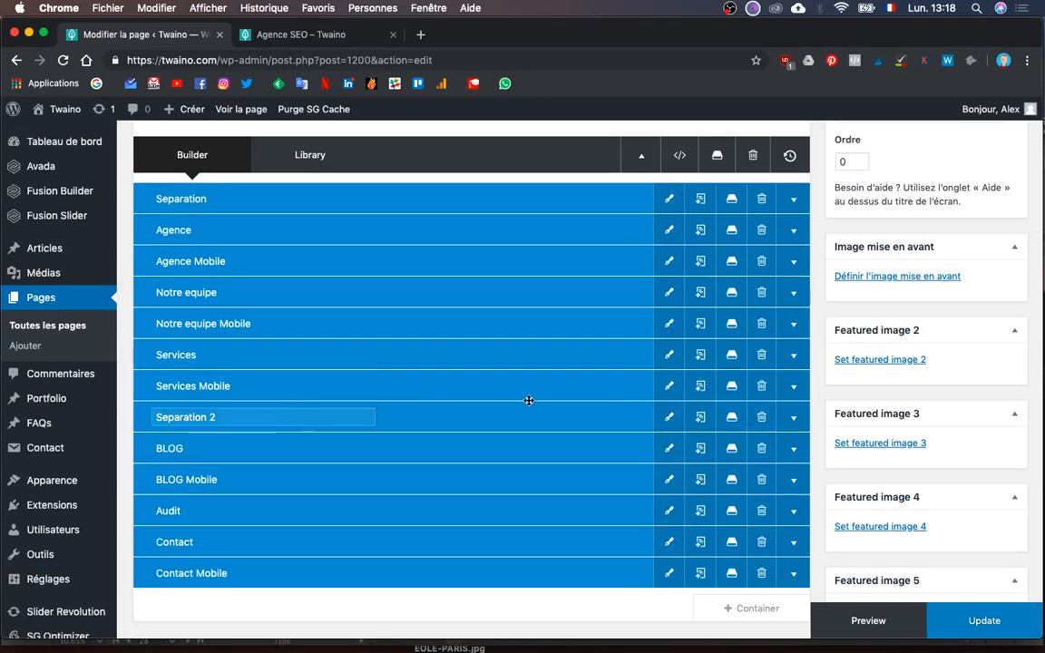
- Delete the Separation 2, Services Mobile and Services containers
{"action": "left_click", "coordinate": [761, 419]}
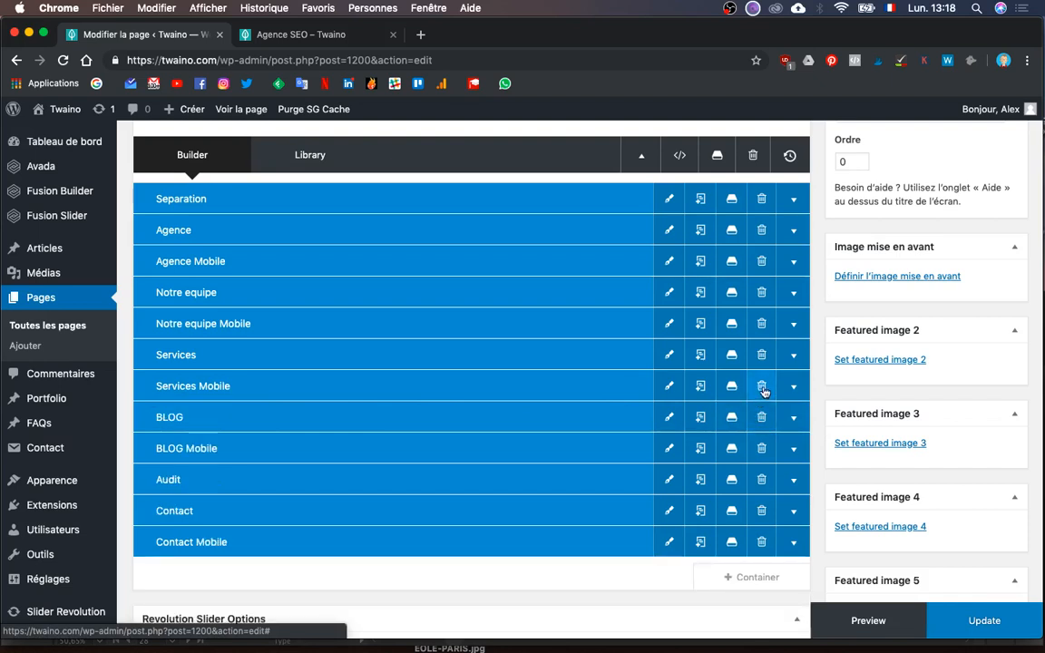
{"action": "left_click", "coordinate": [762, 388]}
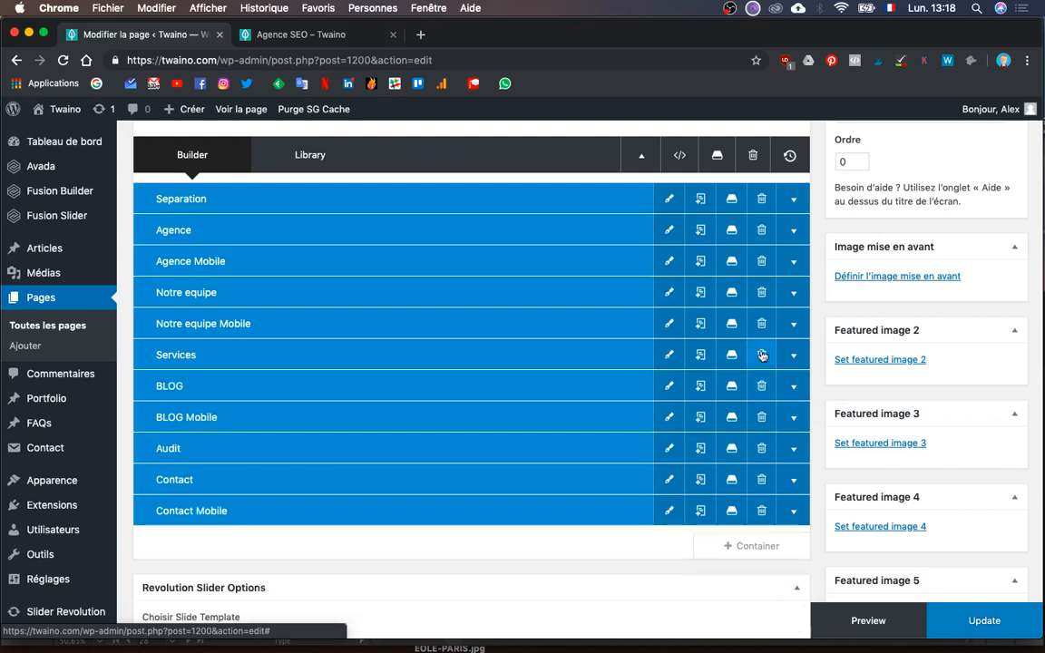
{"action": "left_click", "coordinate": [762, 356]}
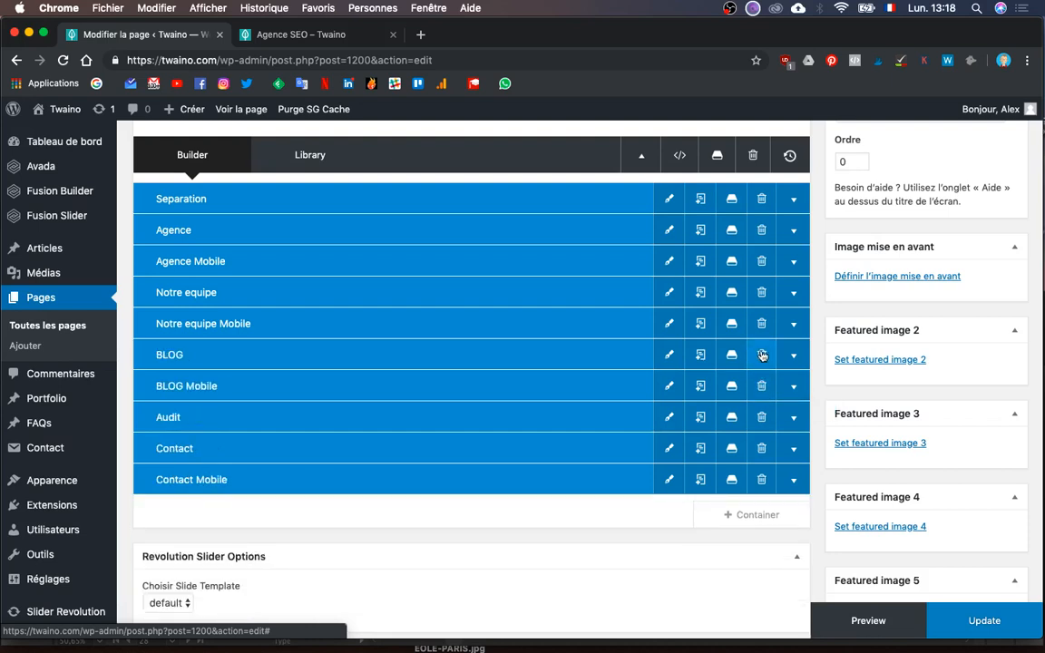
- Expand the BLOG container to reveal its text and image columns
{"action": "left_click", "coordinate": [792, 362]}
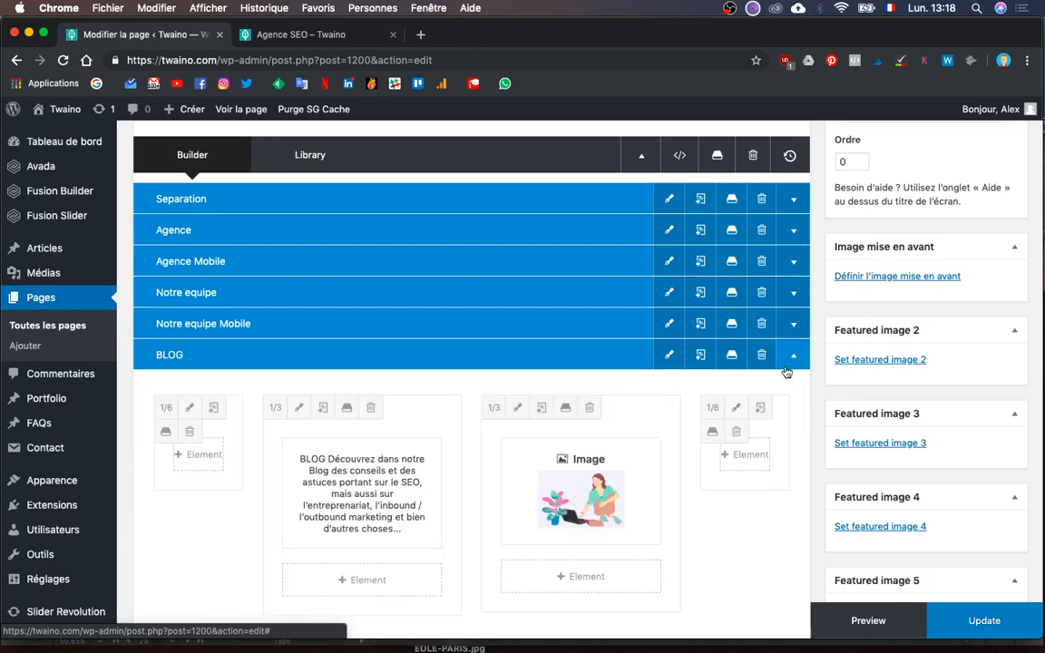
{"action": "scroll", "coordinate": [652, 462], "scroll_direction": "down", "scroll_amount": 3}
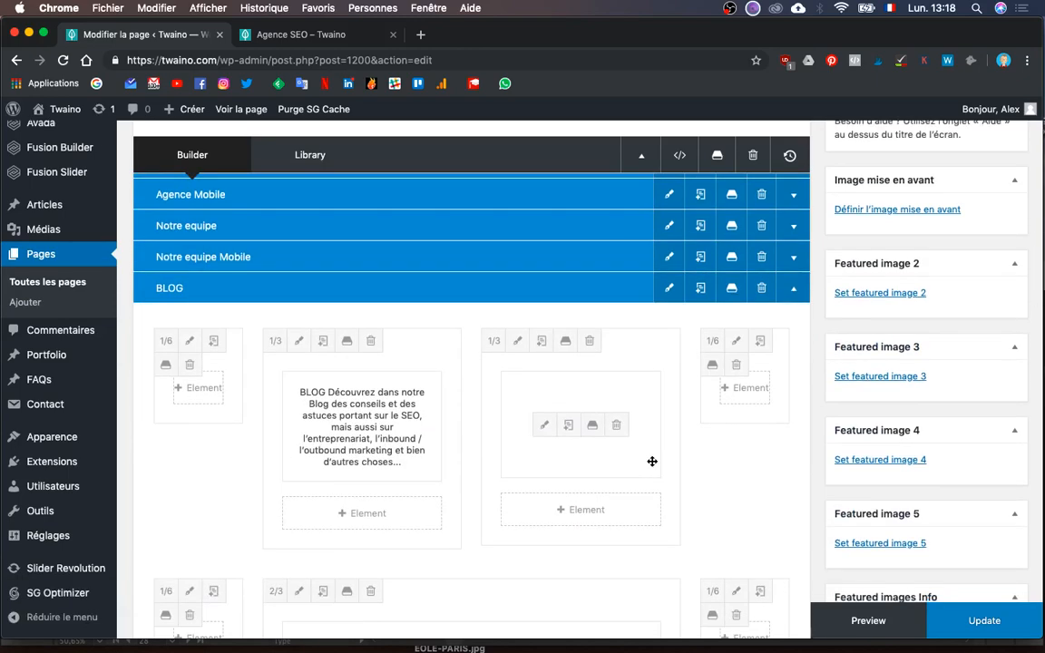
{"action": "key", "text": "ctrl+Up"}
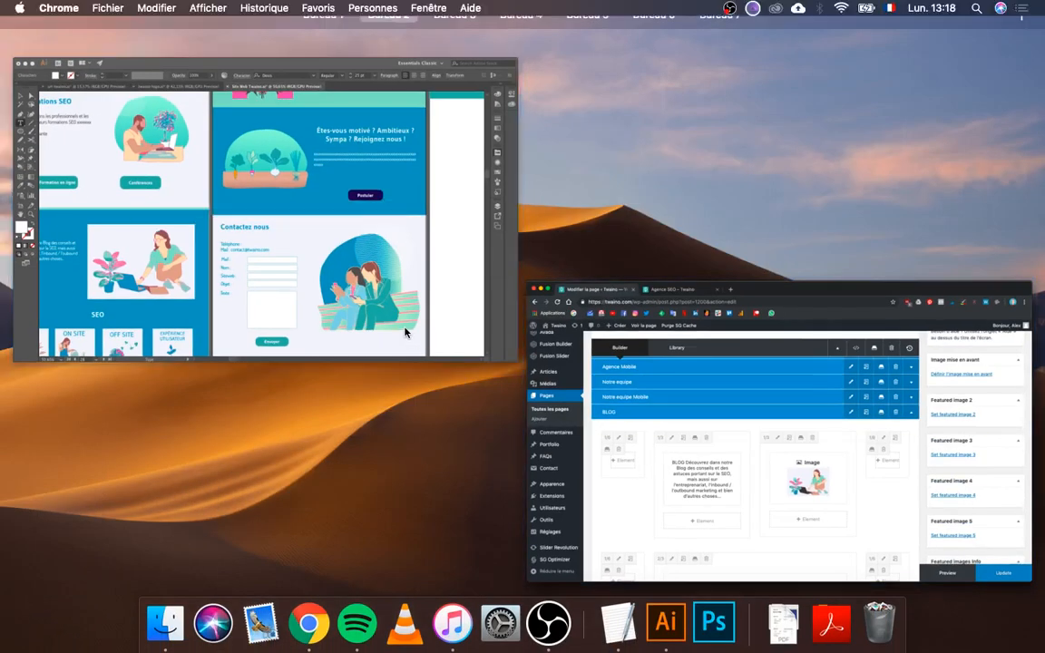
- Select the 'Êtes-vous motivé' recruitment headline in the Illustrator mockup, then return to WordPress
{"action": "left_click", "coordinate": [405, 332]}
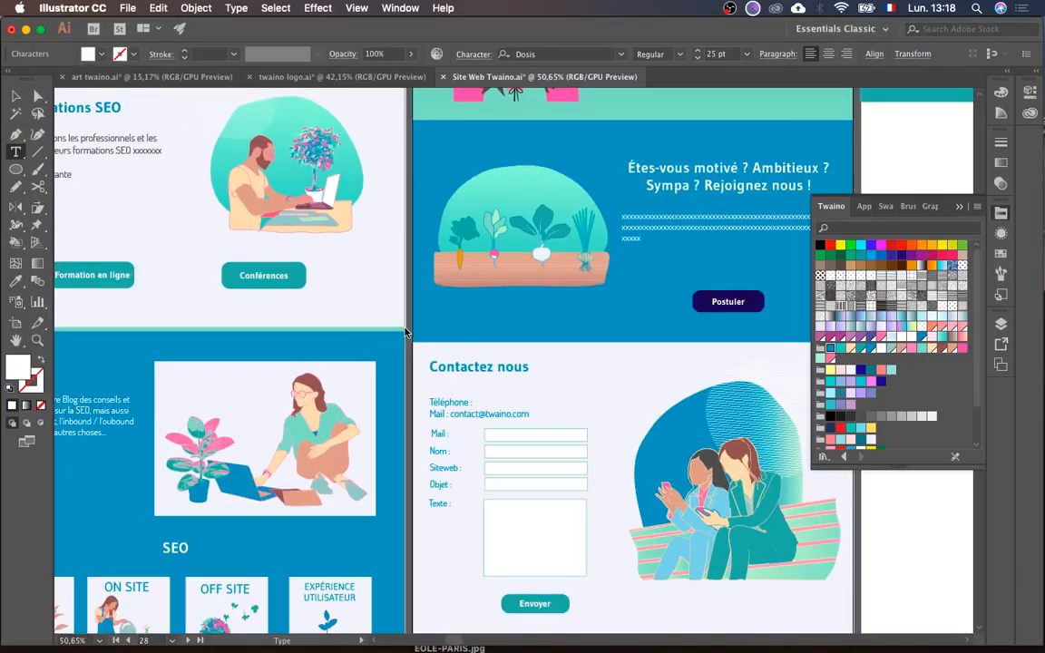
{"action": "scroll", "coordinate": [363, 451], "scroll_direction": "down", "scroll_amount": 5}
{"action": "scroll", "coordinate": [362, 451], "scroll_direction": "left", "scroll_amount": 4}
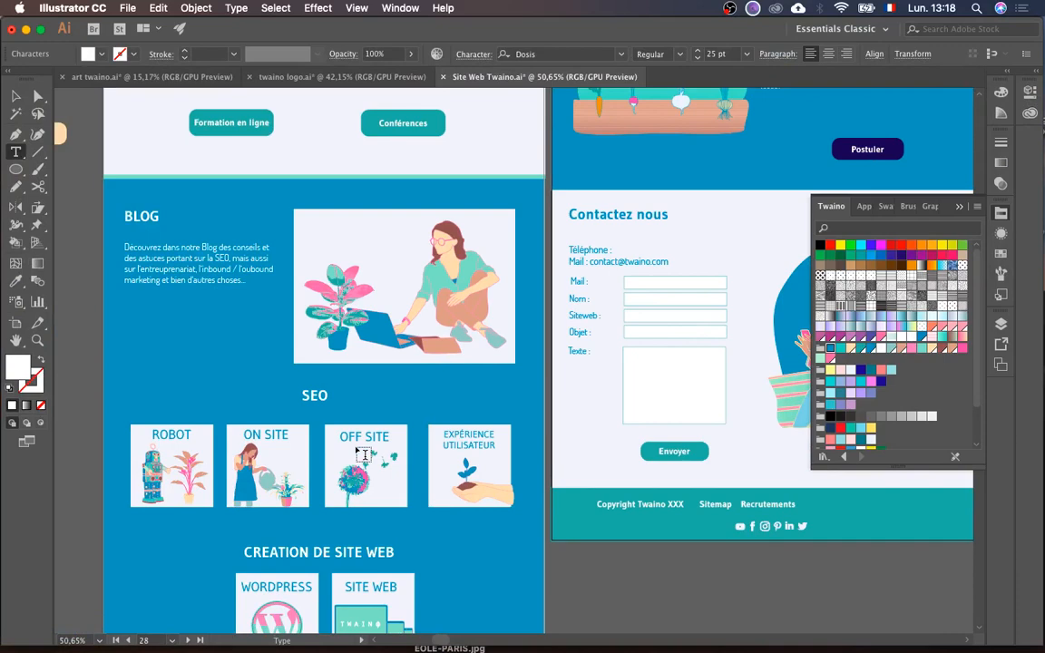
{"action": "scroll", "coordinate": [363, 454], "scroll_direction": "right", "scroll_amount": 5}
{"action": "scroll", "coordinate": [363, 453], "scroll_direction": "up", "scroll_amount": 5}
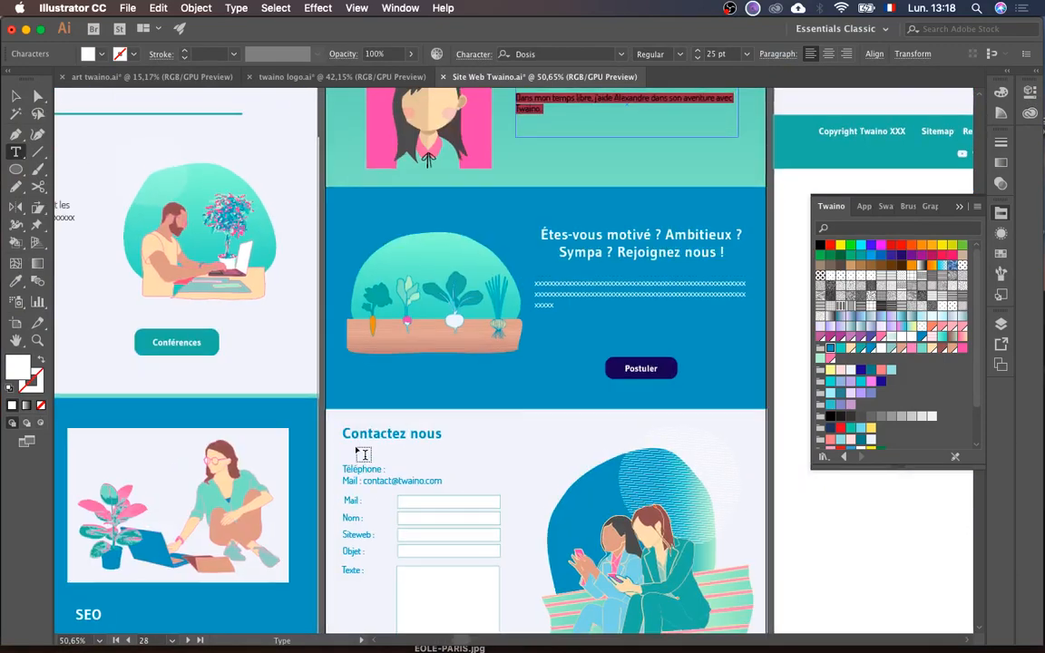
{"action": "scroll", "coordinate": [363, 454], "scroll_direction": "left", "scroll_amount": 6}
{"action": "scroll", "coordinate": [363, 454], "scroll_direction": "down", "scroll_amount": 3}
{"action": "scroll", "coordinate": [363, 454], "scroll_direction": "right", "scroll_amount": 6}
{"action": "scroll", "coordinate": [363, 453], "scroll_direction": "up", "scroll_amount": 3}
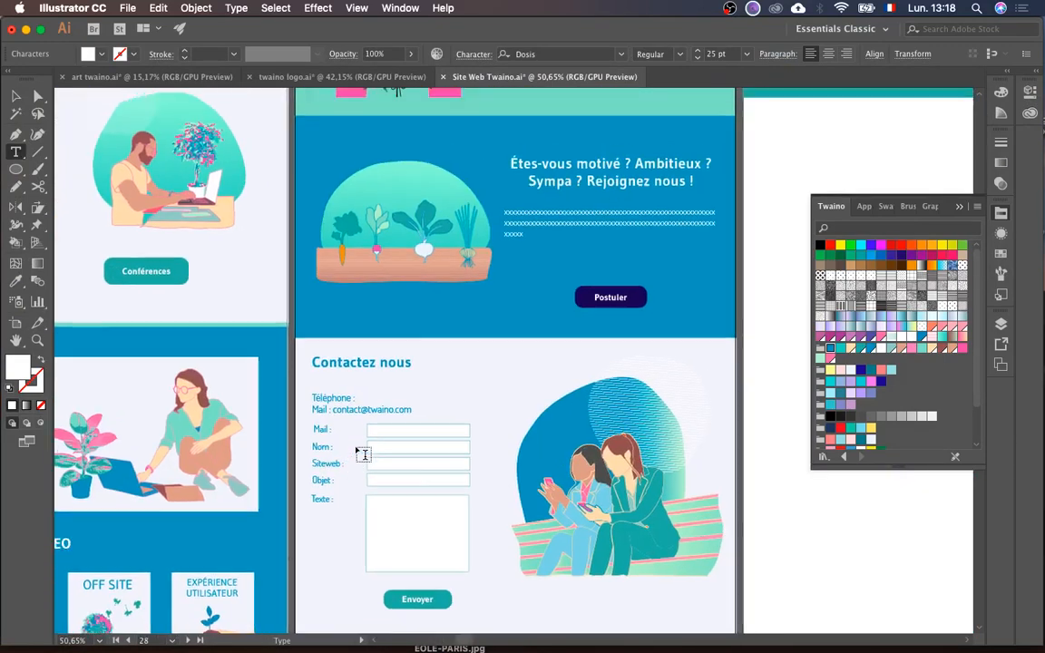
{"action": "triple_click", "coordinate": [556, 230]}
{"action": "key", "text": "super+c"}
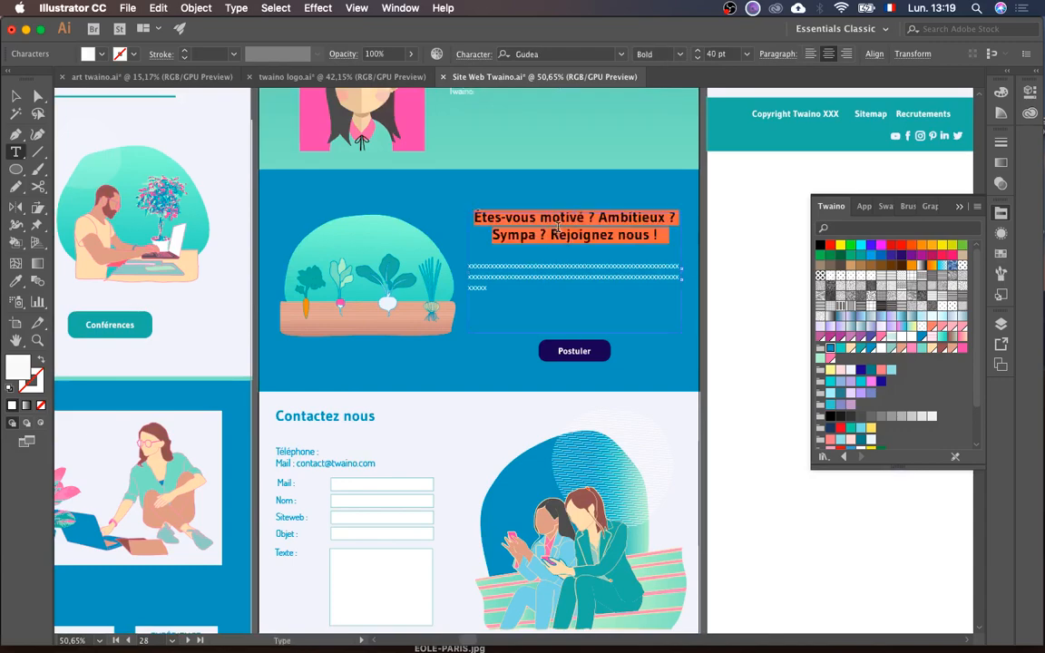
{"action": "key", "text": "ctrl+Up"}
{"action": "left_click", "coordinate": [594, 338]}
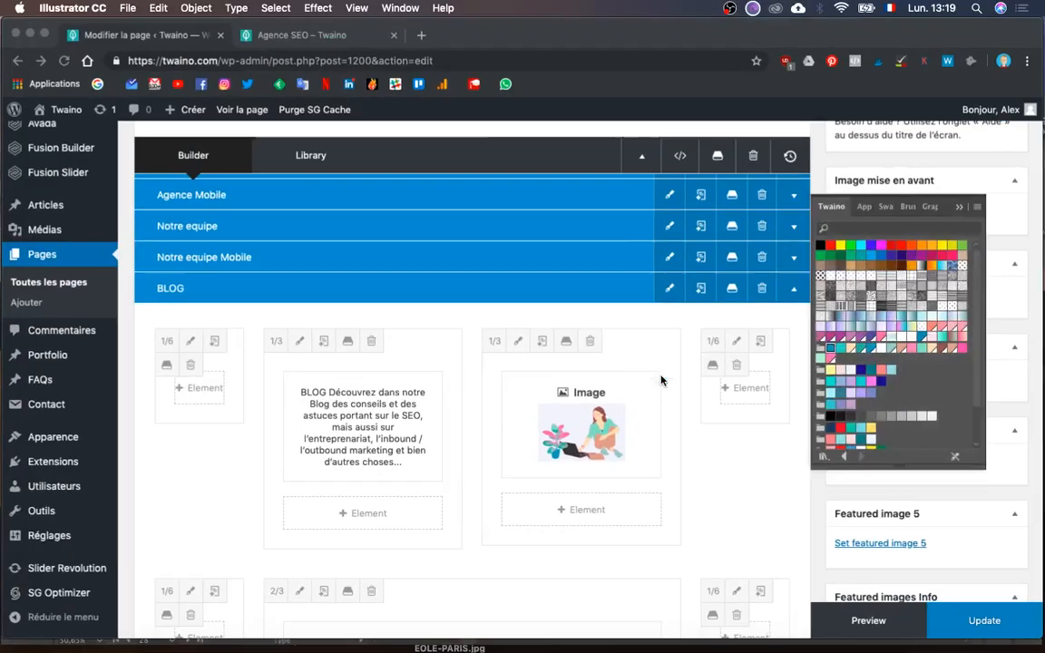
- Swap the BLOG columns so the text block sits to the right of the image
{"action": "mouse_move", "coordinate": [318, 431]}
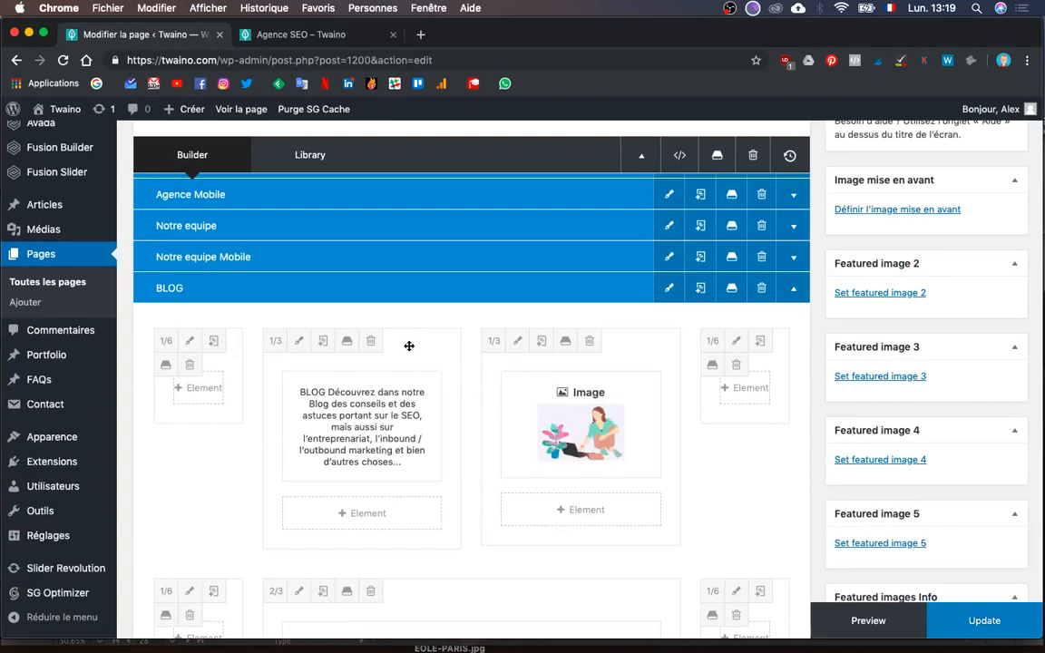
{"action": "left_click_drag", "start_coordinate": [537, 336], "coordinate": [609, 353]}
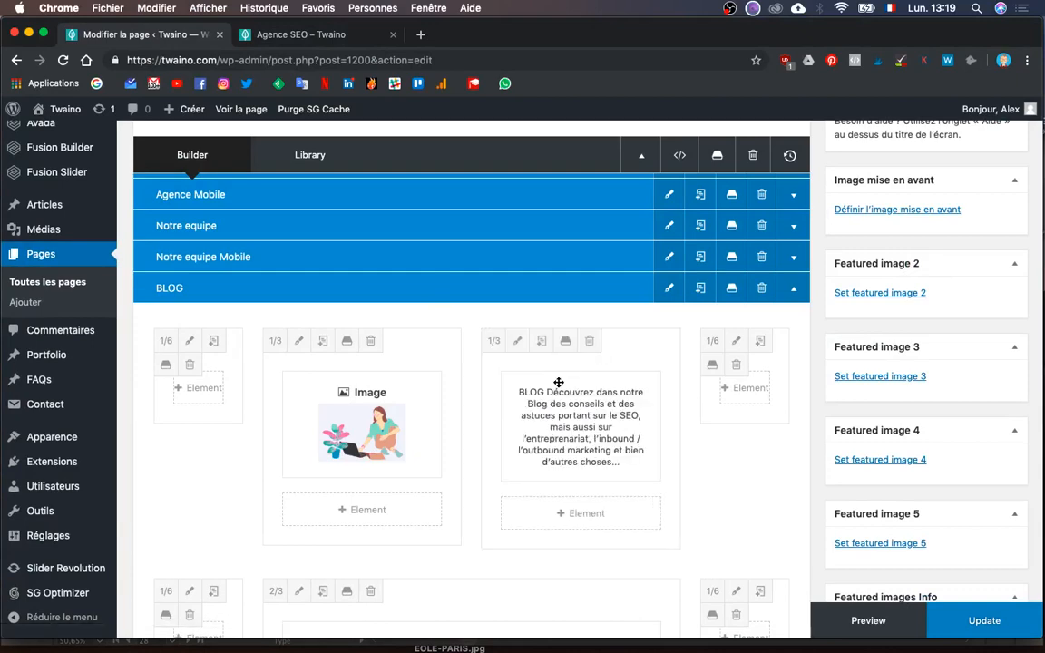
{"action": "left_click", "coordinate": [542, 426]}
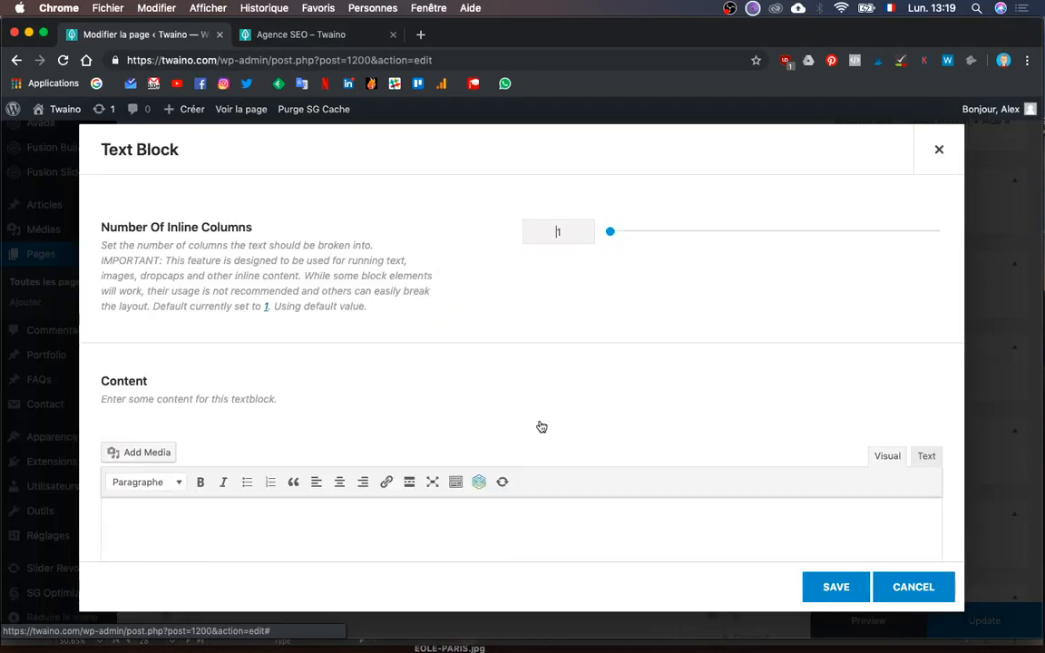
{"action": "scroll", "coordinate": [540, 421], "scroll_direction": "down", "scroll_amount": 3}
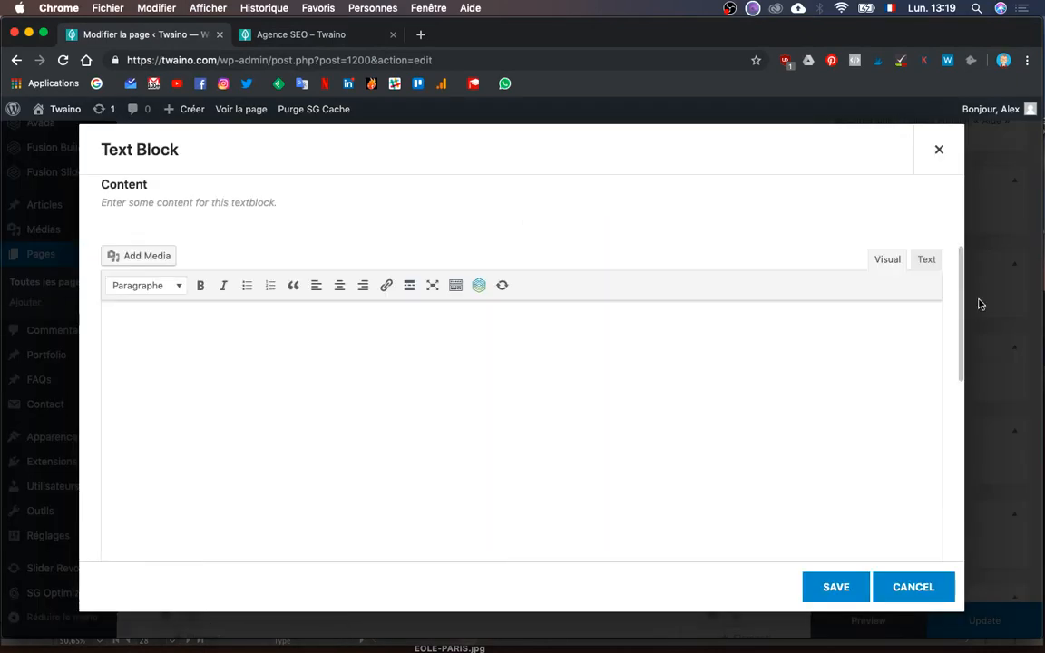
{"action": "left_click", "coordinate": [925, 260]}
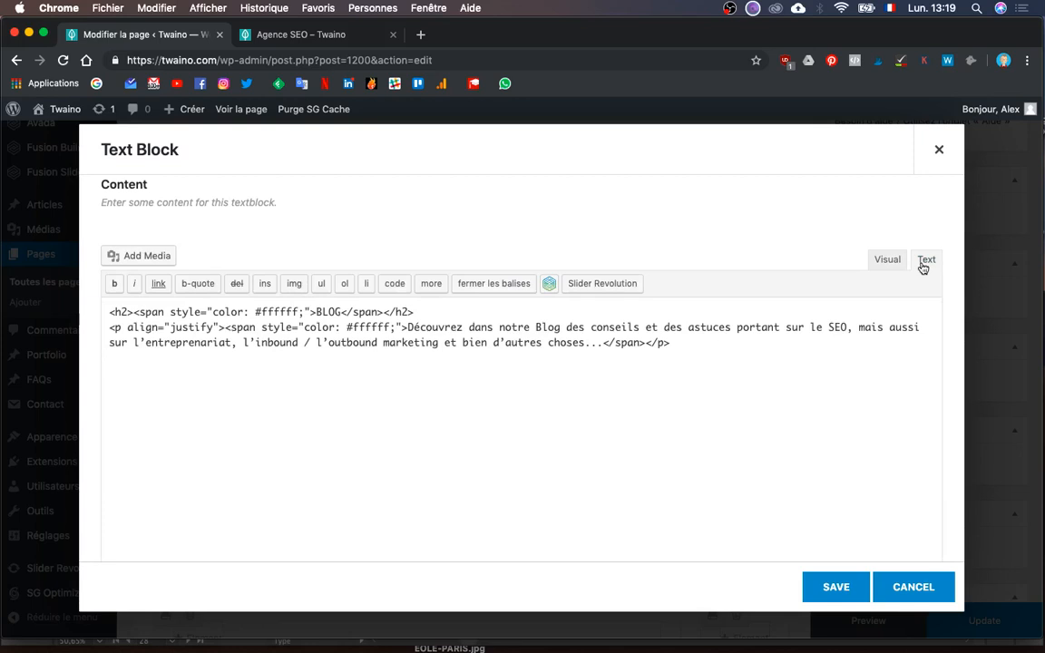
- Replace 'BLOG' in the heading with 'Êtes-vous motivé ? Ambitieux ? Sympa ? Rejoignez nous !' and save
{"action": "double_click", "coordinate": [321, 313]}
{"action": "key", "text": "super+v"}
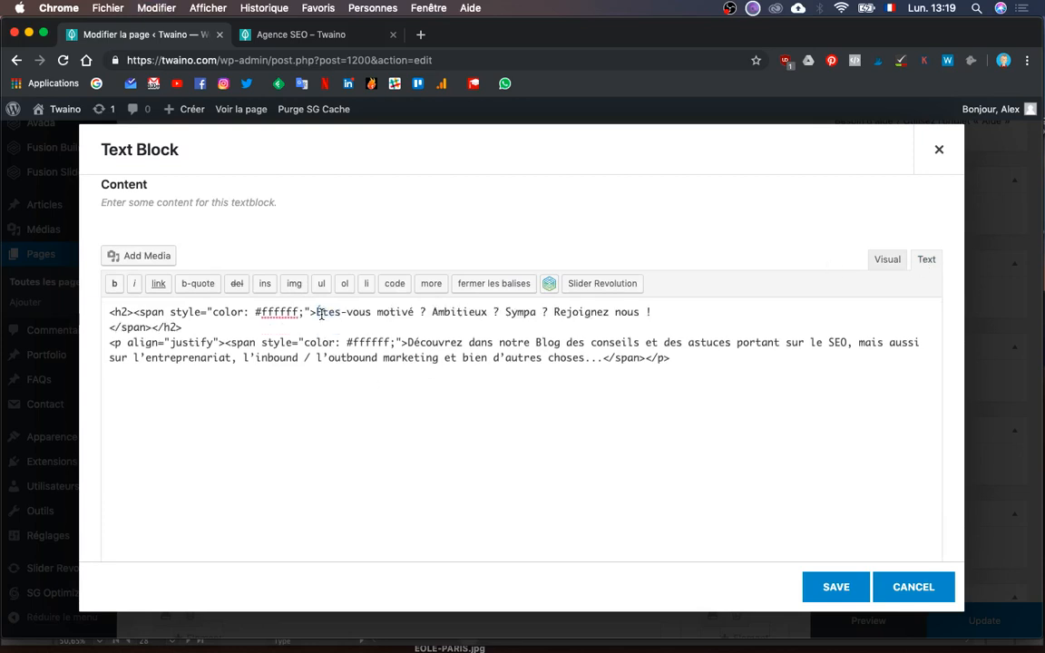
{"action": "key", "text": "BackSpace"}
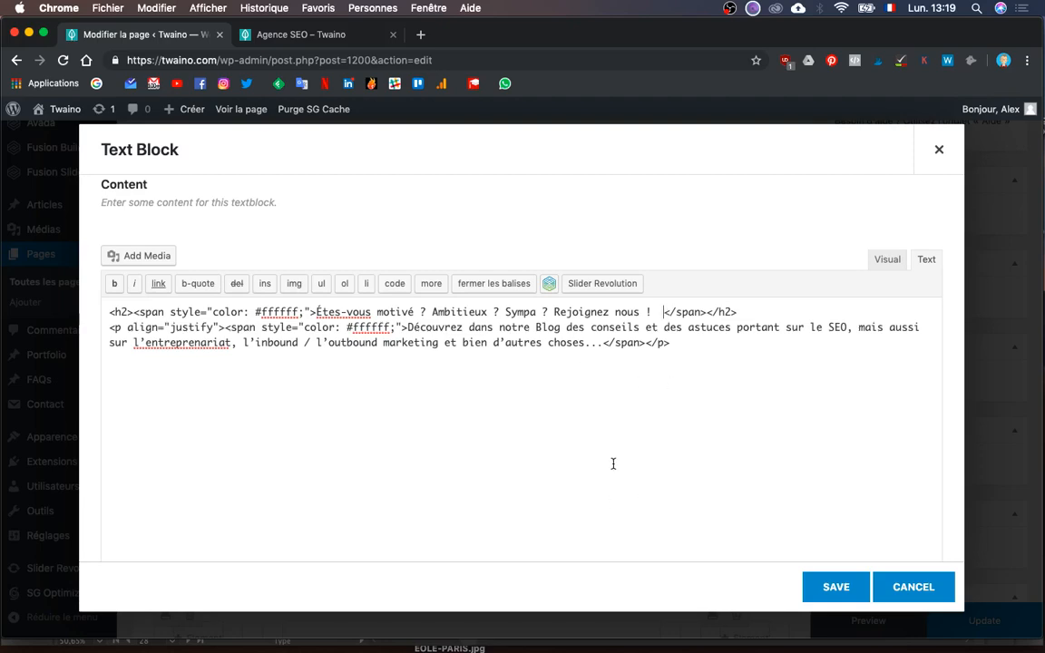
{"action": "key", "text": "BackSpace"}
{"action": "key", "text": "BackSpace"}
{"action": "key", "text": "ctrl+Up"}
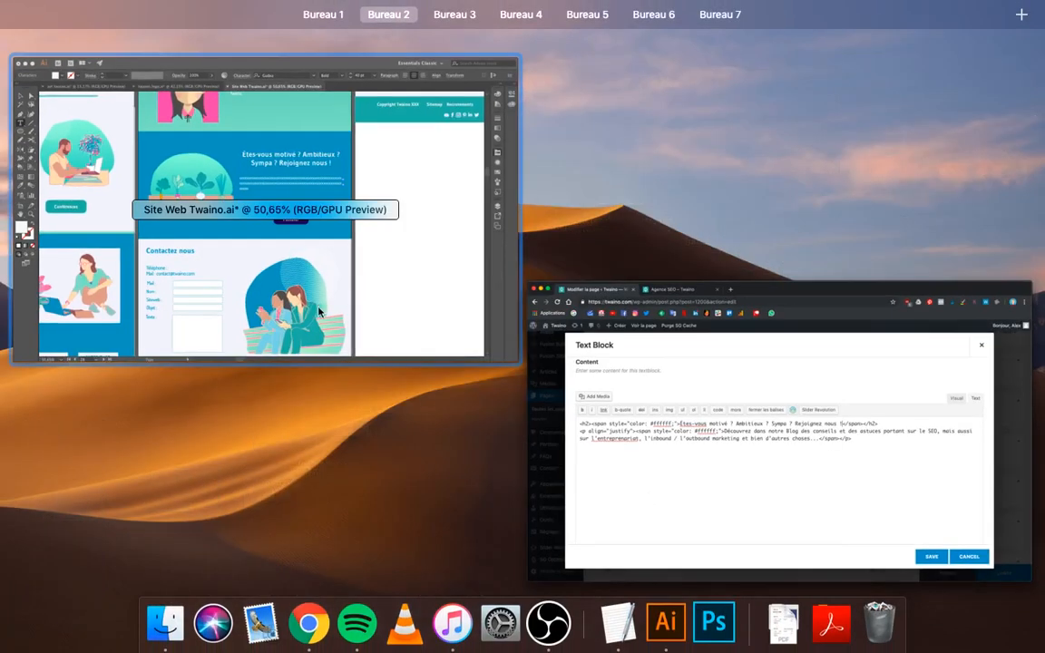
{"action": "left_click", "coordinate": [313, 303]}
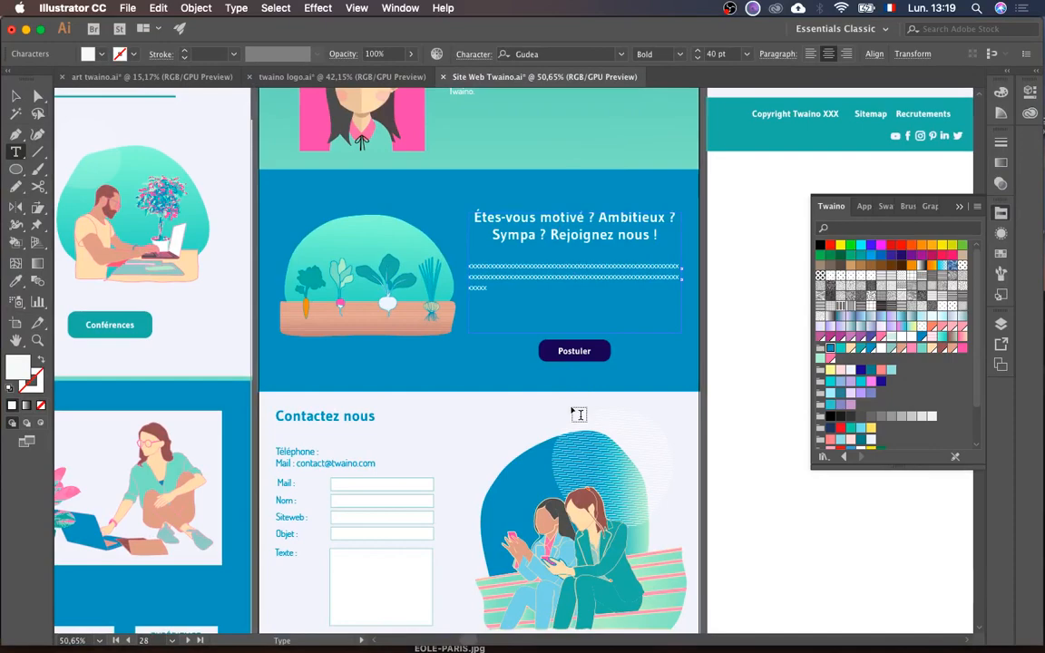
{"action": "key", "text": "ctrl+Up"}
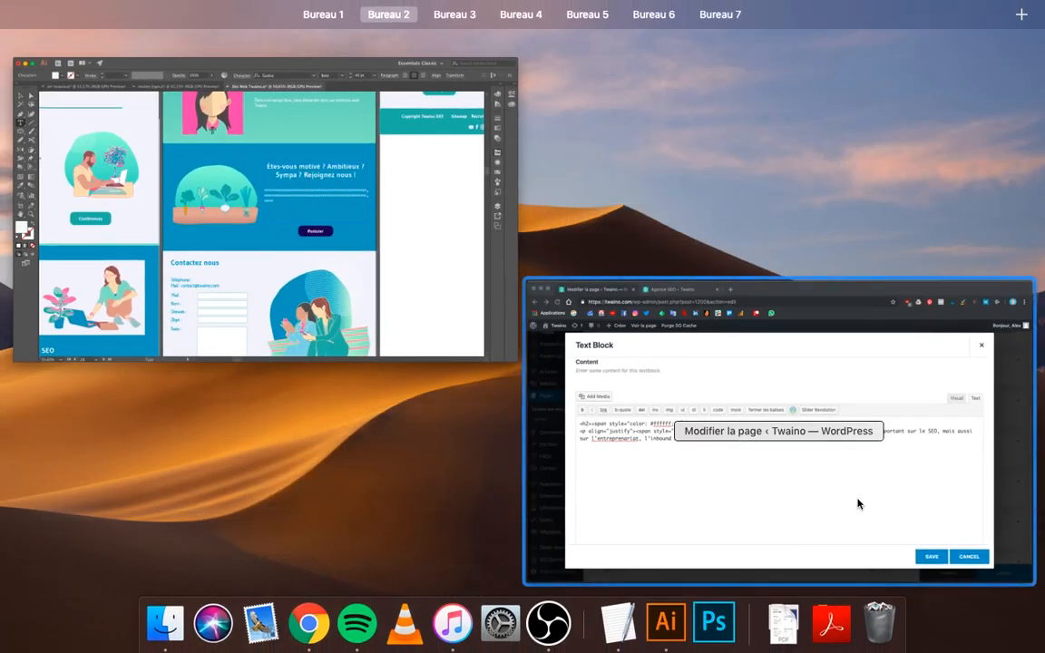
{"action": "left_click", "coordinate": [858, 503]}
{"action": "left_click", "coordinate": [835, 586]}
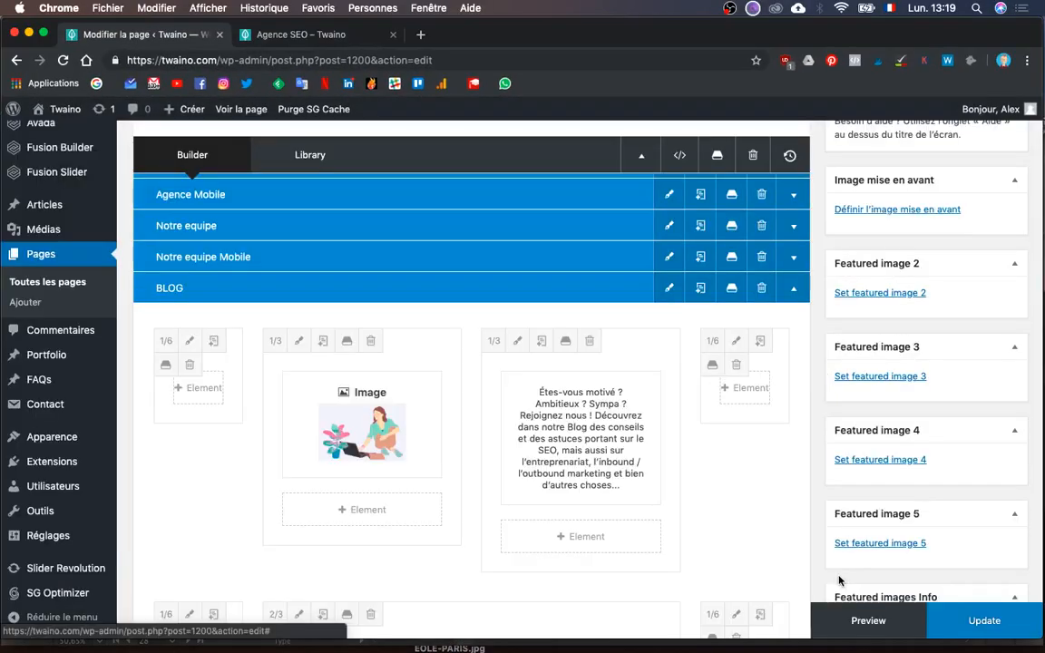
- Replace the image element's picture with the Rejoignez-nous illustration
{"action": "scroll", "coordinate": [411, 490], "scroll_direction": "down", "scroll_amount": 3}
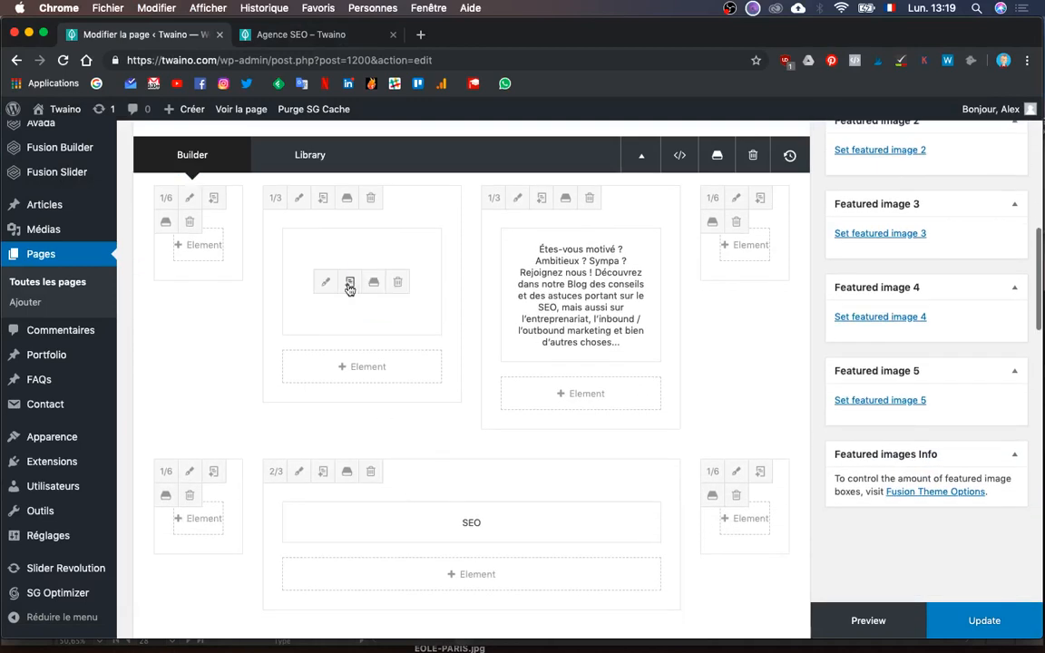
{"action": "left_click", "coordinate": [329, 289]}
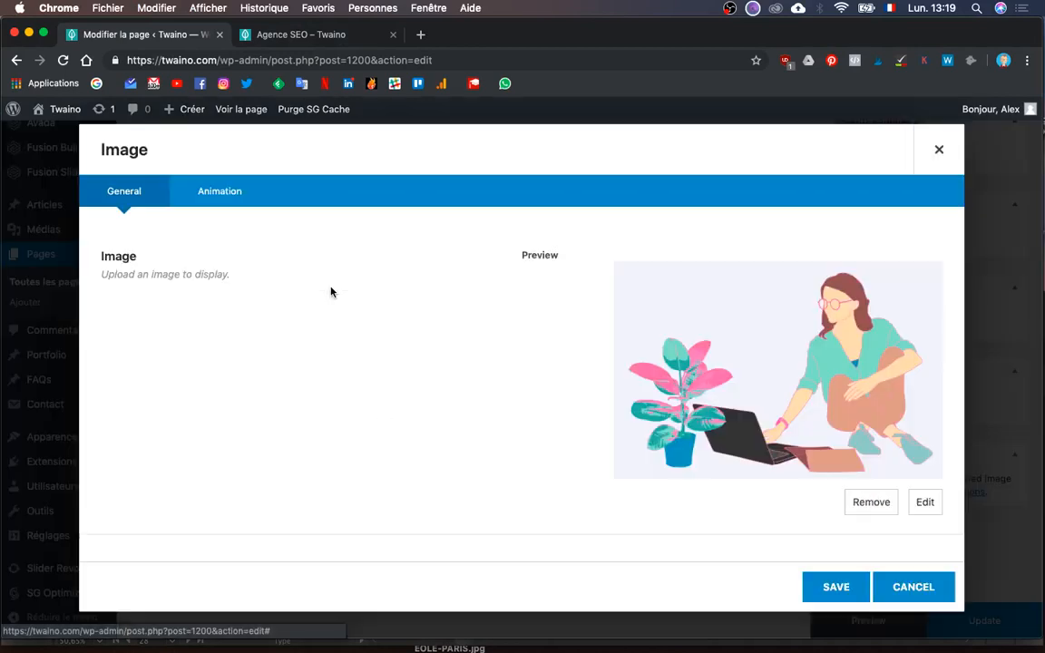
{"action": "left_click", "coordinate": [926, 502]}
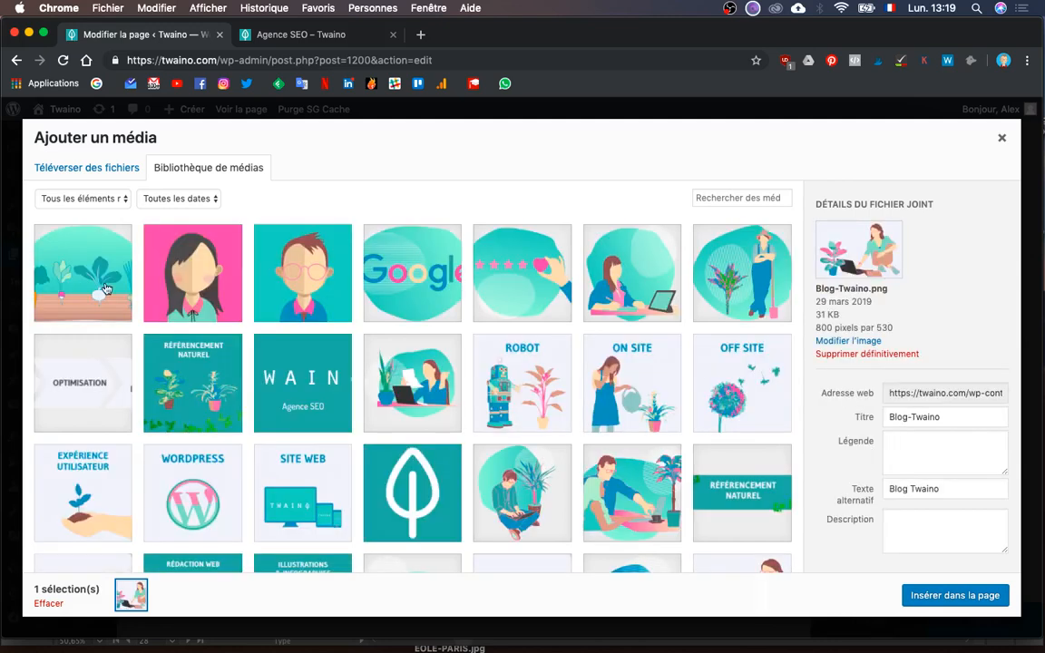
{"action": "left_click", "coordinate": [106, 288]}
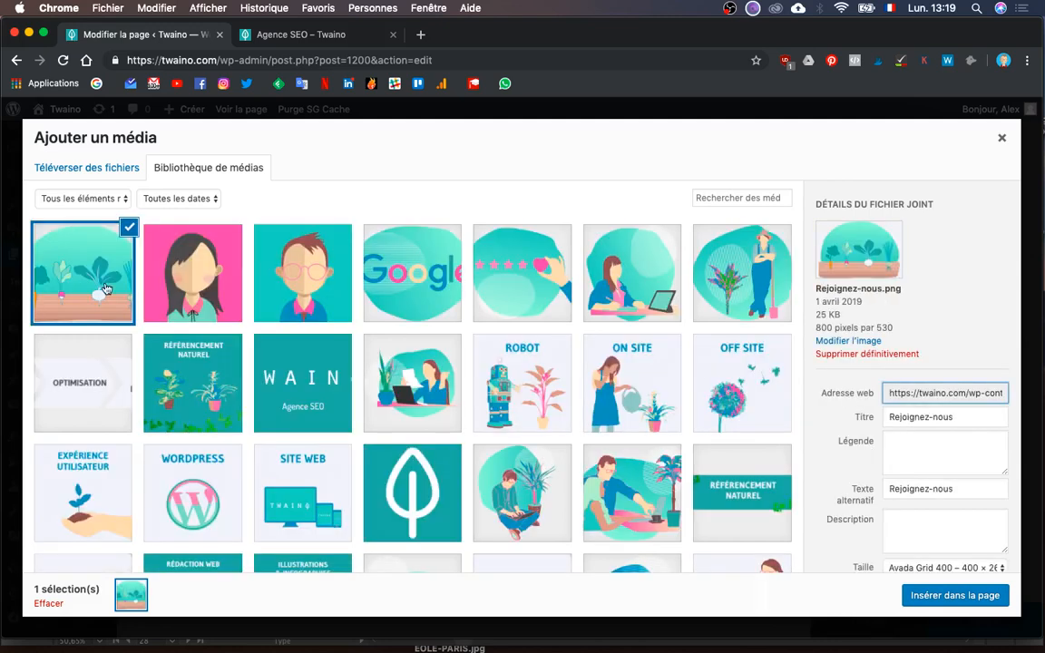
{"action": "left_click", "coordinate": [943, 598]}
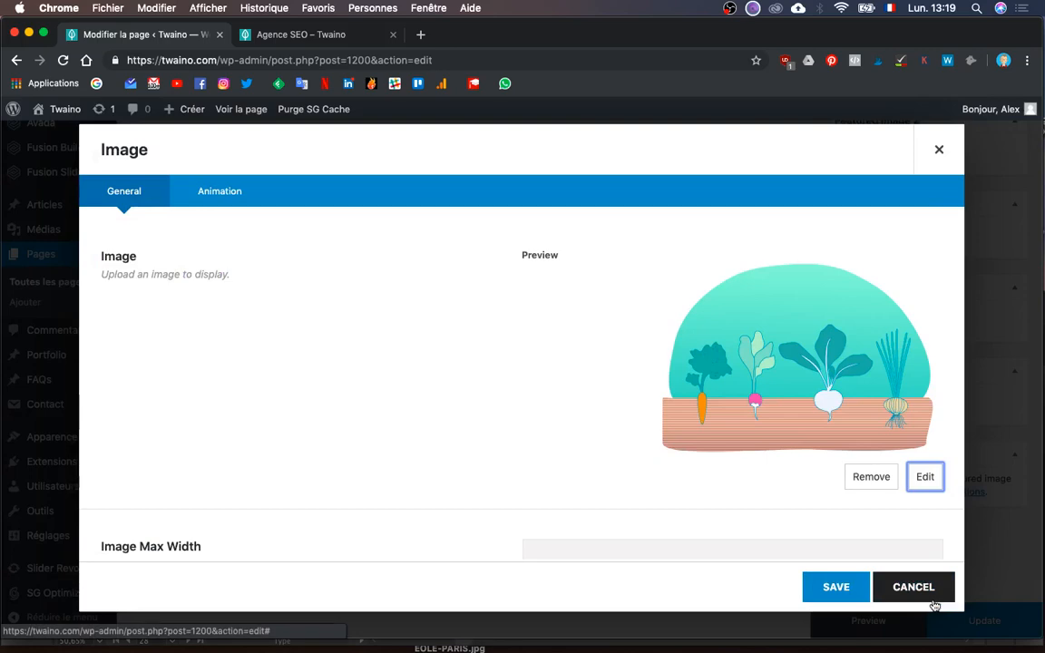
- Reinsert Rejoignez-nous.png at Taille originale (800 × 530), save the element, and preview the page
{"action": "scroll", "coordinate": [828, 502], "scroll_direction": "down", "scroll_amount": 3}
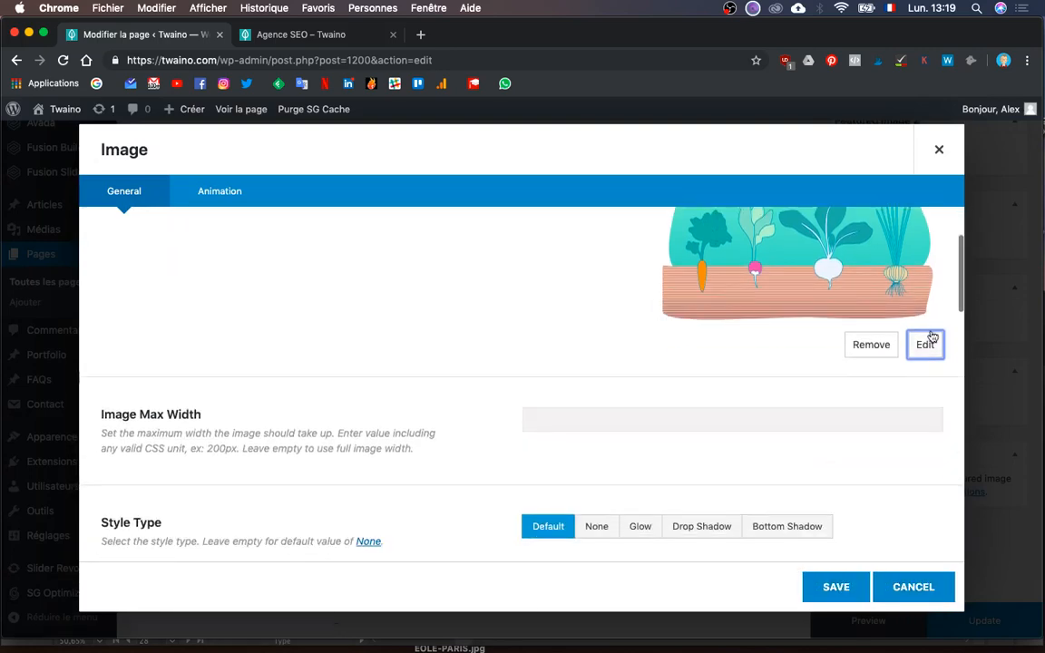
{"action": "left_click", "coordinate": [925, 344]}
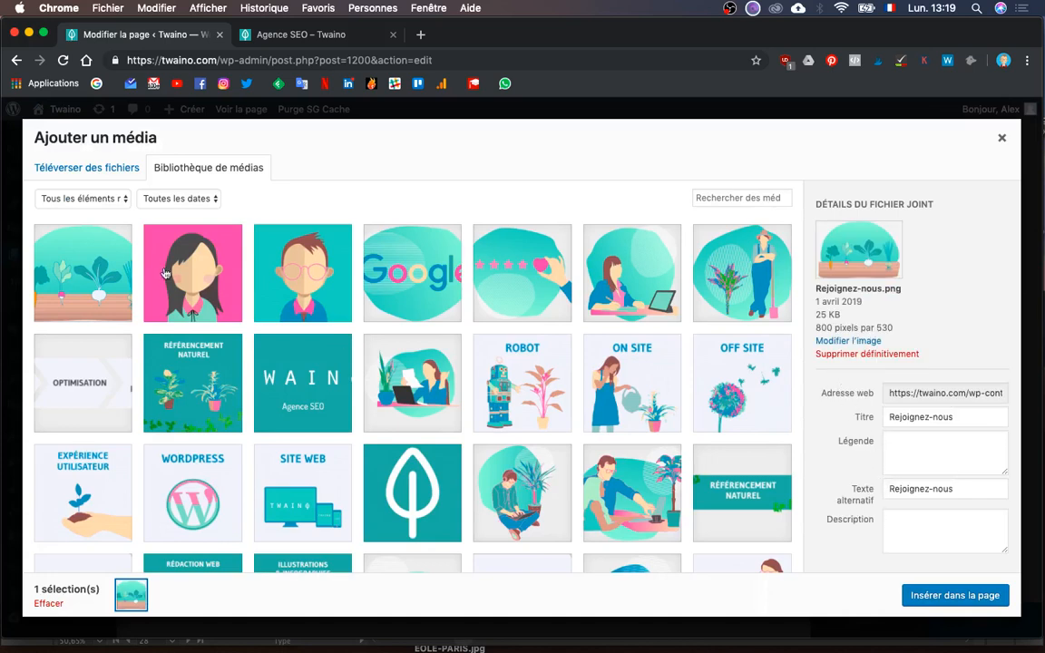
{"action": "left_click", "coordinate": [100, 281]}
{"action": "scroll", "coordinate": [834, 507], "scroll_direction": "down", "scroll_amount": 1}
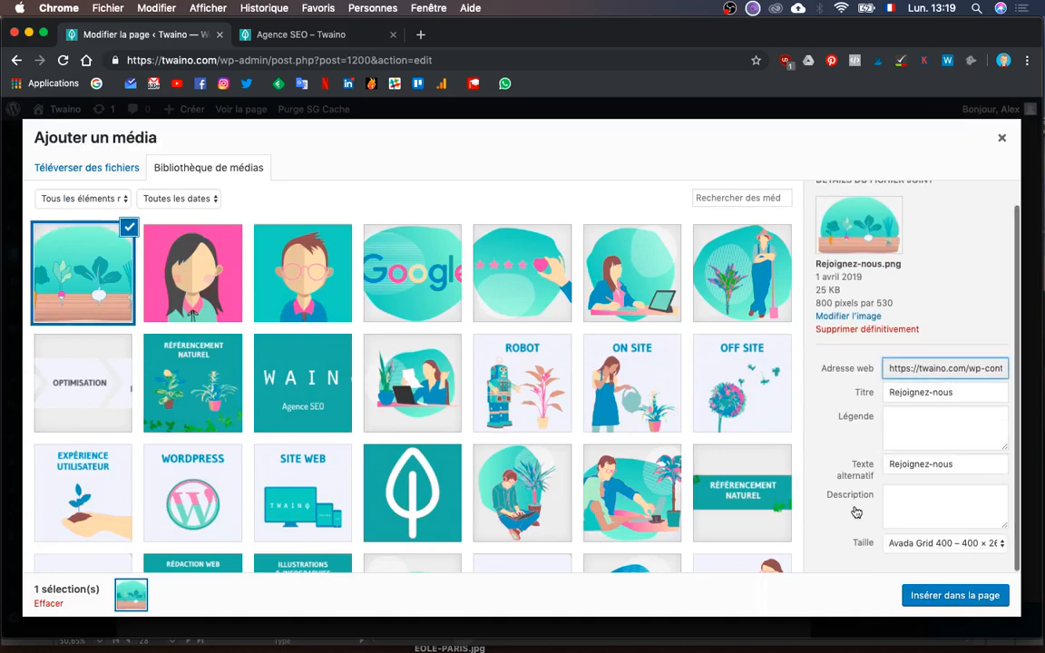
{"action": "left_click", "coordinate": [907, 543]}
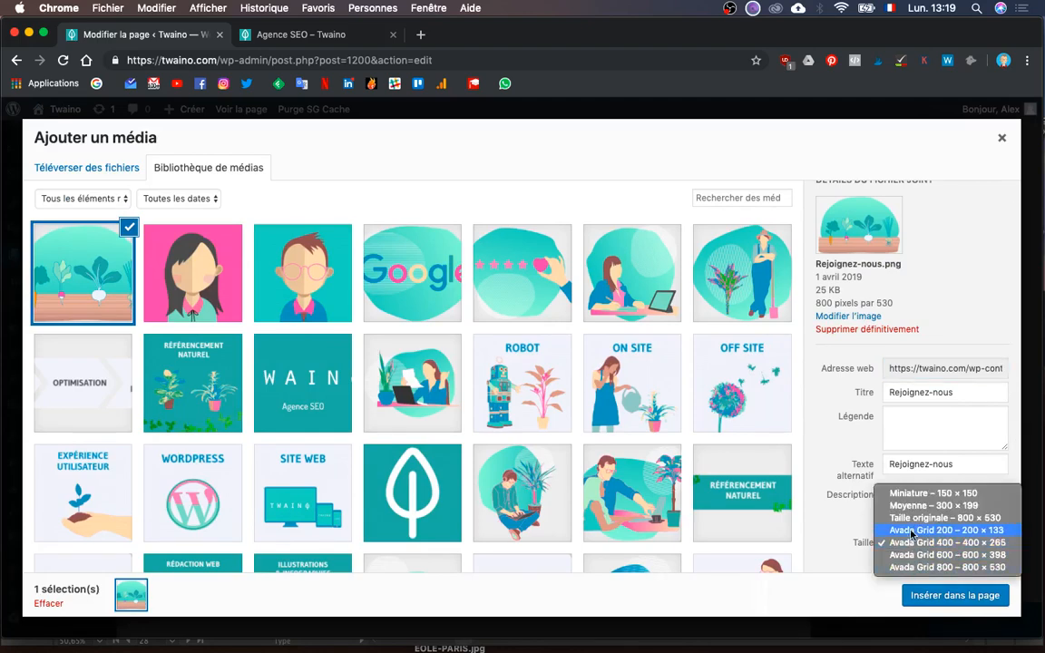
{"action": "left_click", "coordinate": [916, 518]}
{"action": "left_click", "coordinate": [936, 595]}
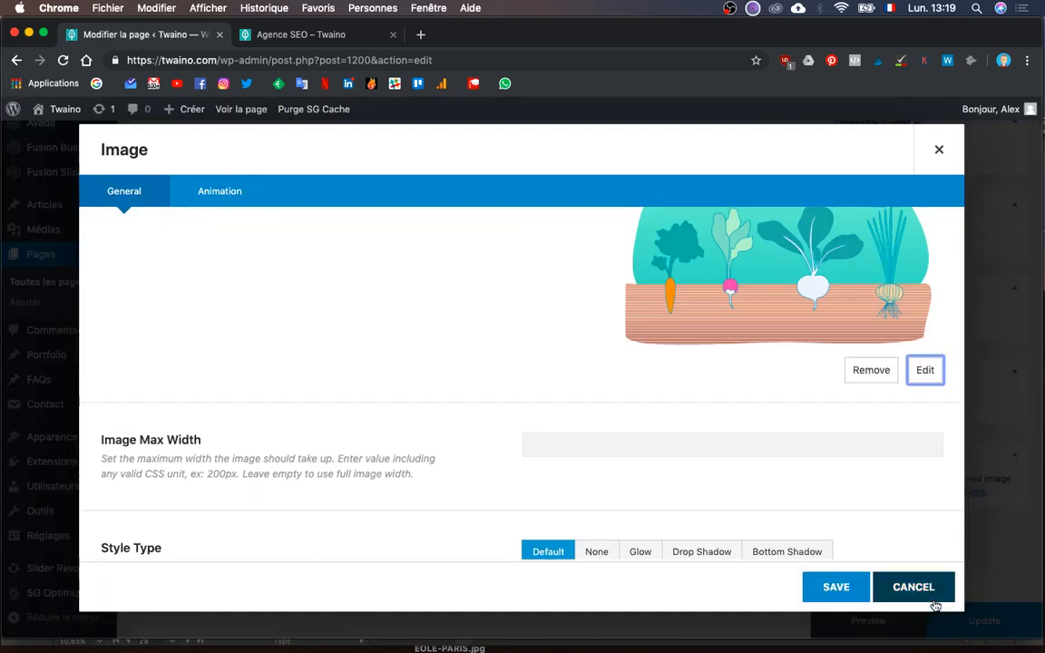
{"action": "left_click", "coordinate": [827, 588]}
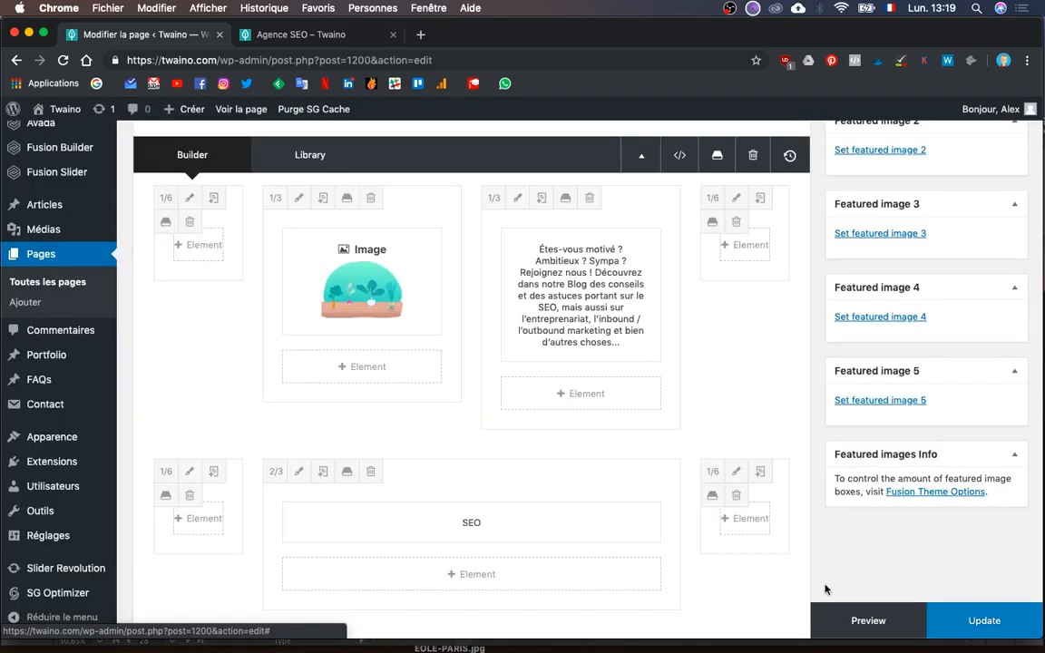
{"action": "left_click", "coordinate": [867, 622]}
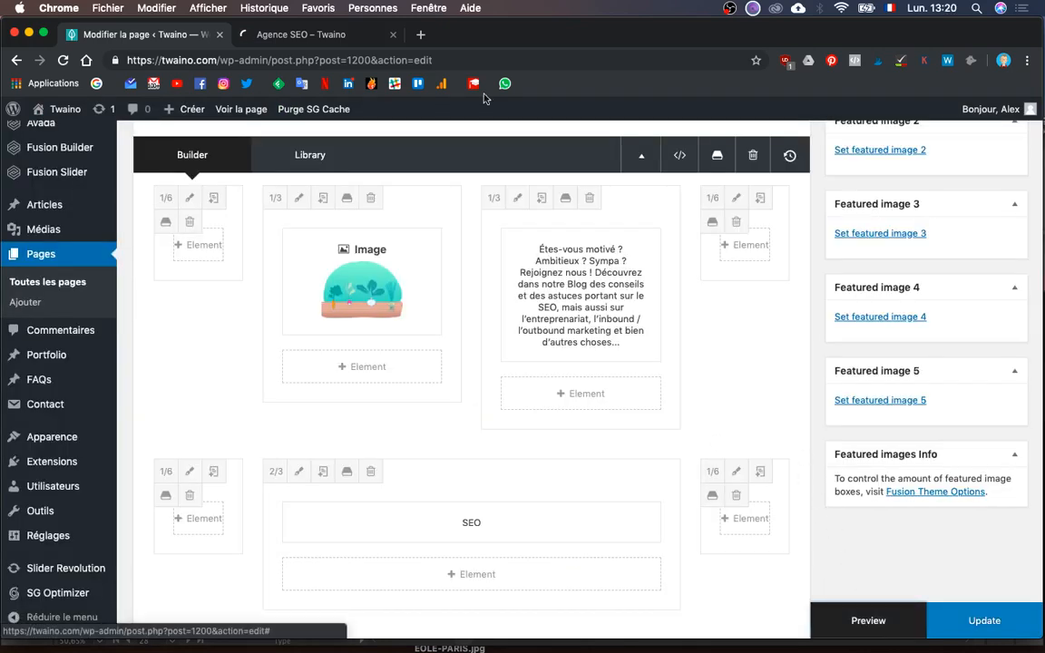
- Scroll the Agence SEO preview to the vegetable illustration beside the 'Êtes-vous motivé ?' text and SEO cards
{"action": "left_click", "coordinate": [317, 38]}
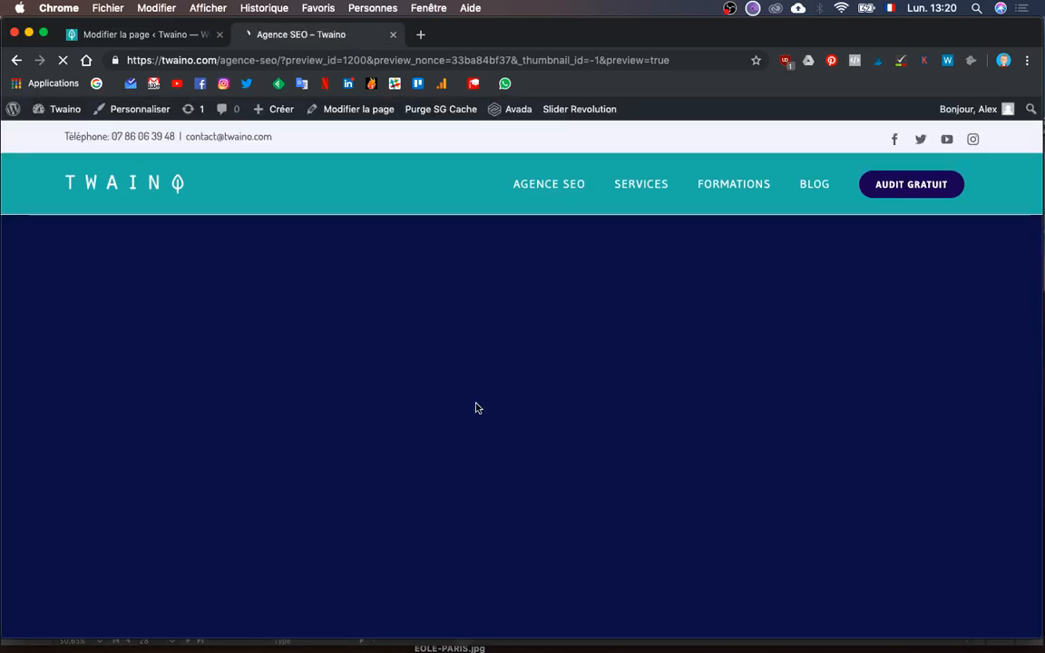
{"action": "scroll", "coordinate": [475, 408], "scroll_direction": "down", "scroll_amount": 10}
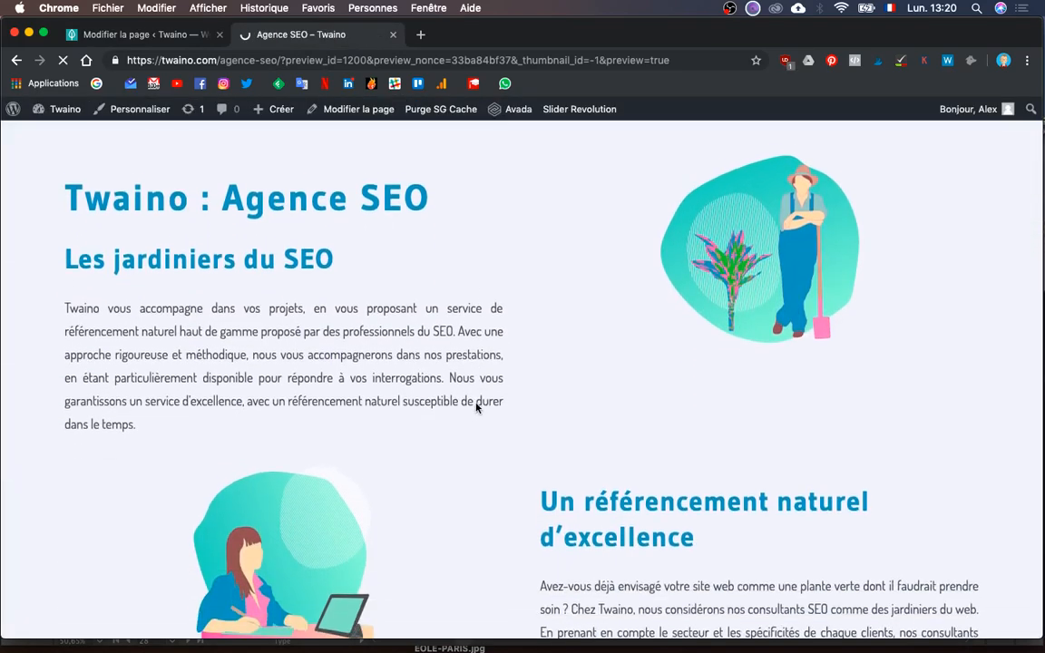
{"action": "scroll", "coordinate": [475, 408], "scroll_direction": "down", "scroll_amount": 15}
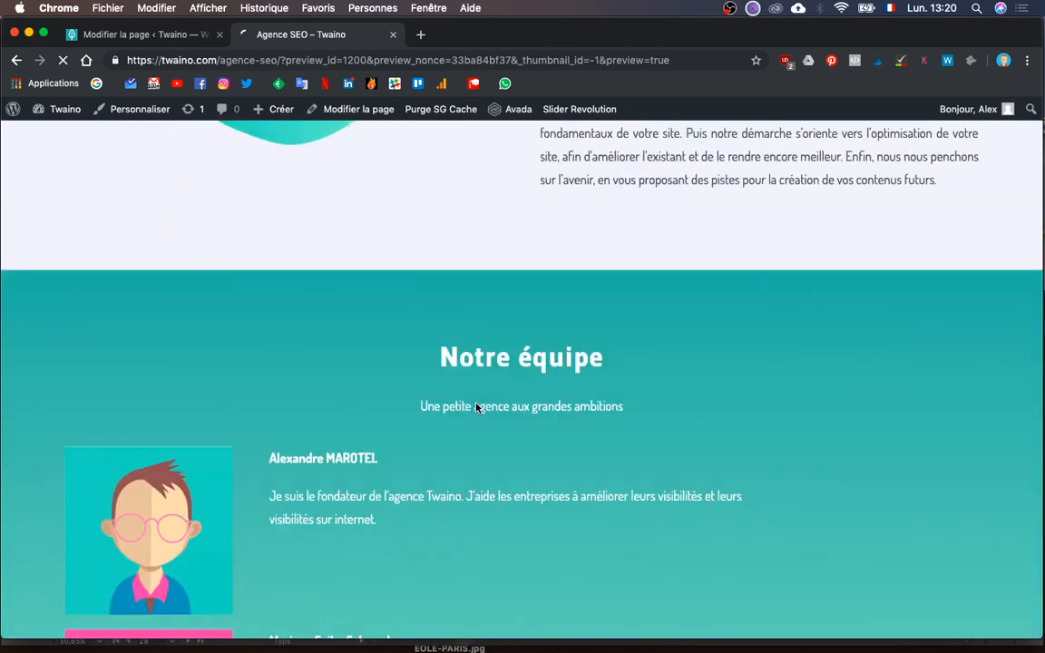
{"action": "scroll", "coordinate": [475, 408], "scroll_direction": "down", "scroll_amount": 5}
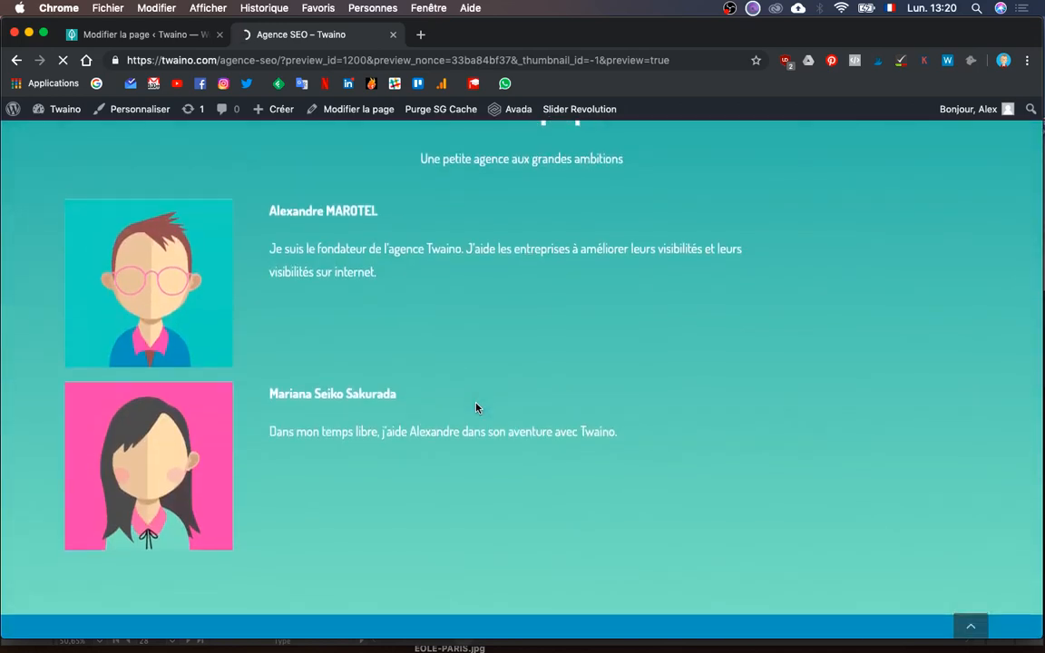
{"action": "scroll", "coordinate": [476, 408], "scroll_direction": "down", "scroll_amount": 8}
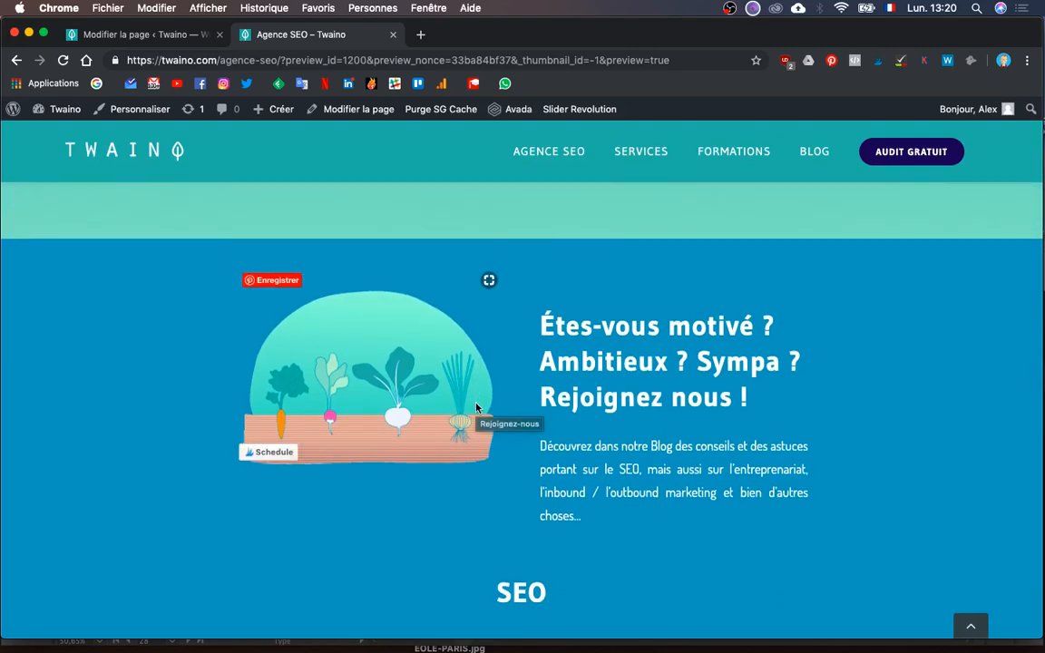
{"action": "scroll", "coordinate": [475, 408], "scroll_direction": "down", "scroll_amount": 3}
{"action": "scroll", "coordinate": [475, 408], "scroll_direction": "up", "scroll_amount": 3}
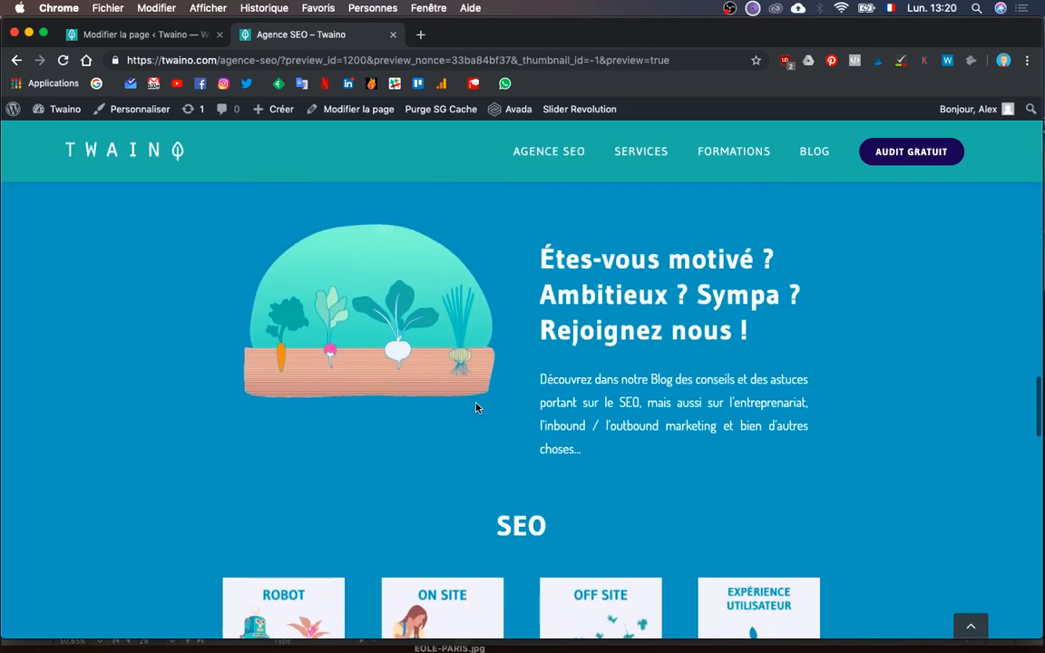
{"action": "scroll", "coordinate": [476, 408], "scroll_direction": "up", "scroll_amount": 7}
{"action": "scroll", "coordinate": [475, 409], "scroll_direction": "down", "scroll_amount": 6}
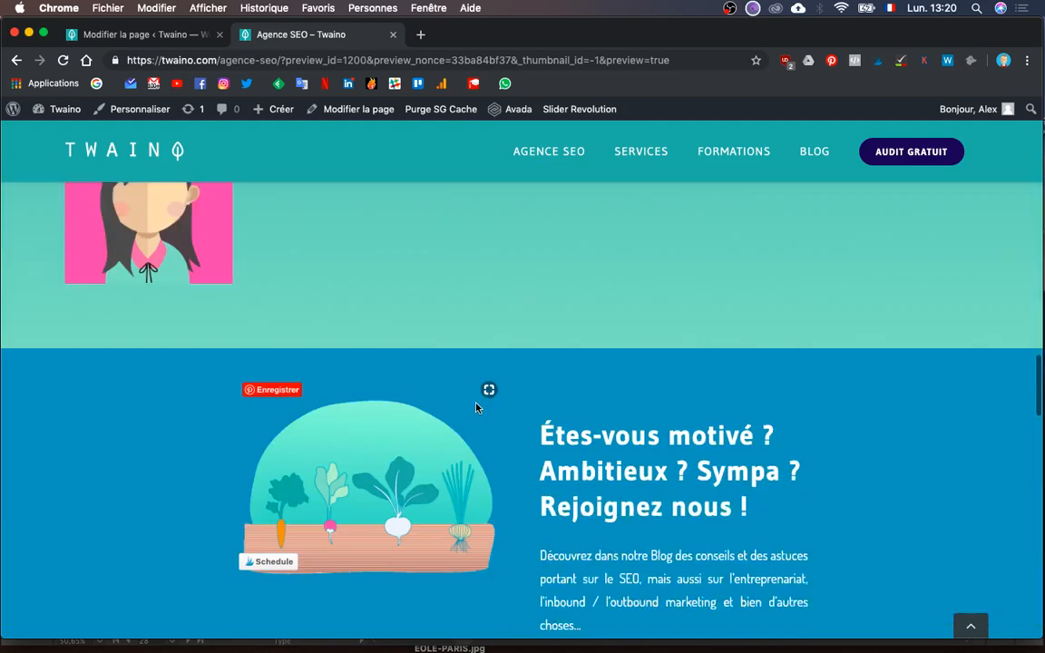
{"action": "scroll", "coordinate": [476, 408], "scroll_direction": "down", "scroll_amount": 2}
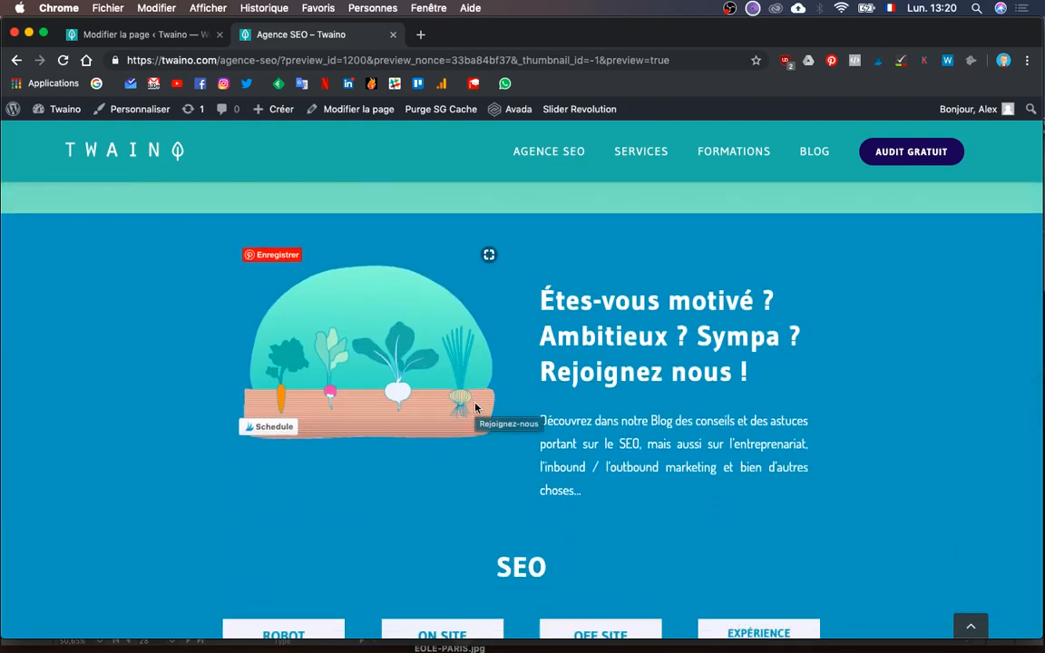
{"action": "scroll", "coordinate": [476, 408], "scroll_direction": "down", "scroll_amount": 9}
{"action": "key", "text": "ctrl+Up"}
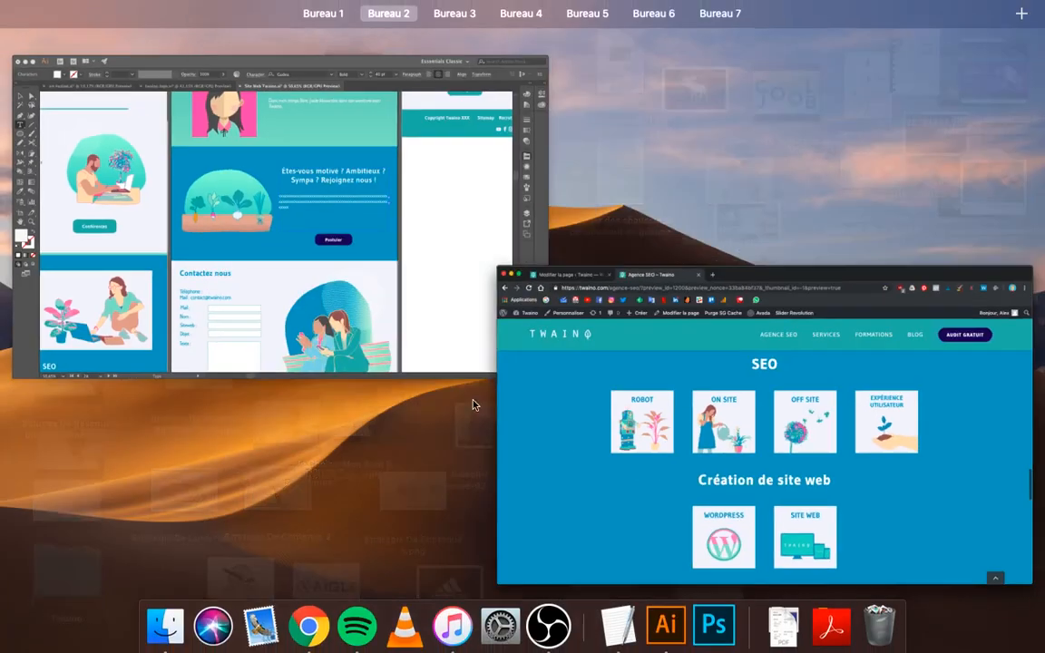
- Pan the Illustrator mockup over the 'Êtes-vous motivé ?' and contact sections, then return to Chrome
{"action": "left_click", "coordinate": [175, 276]}
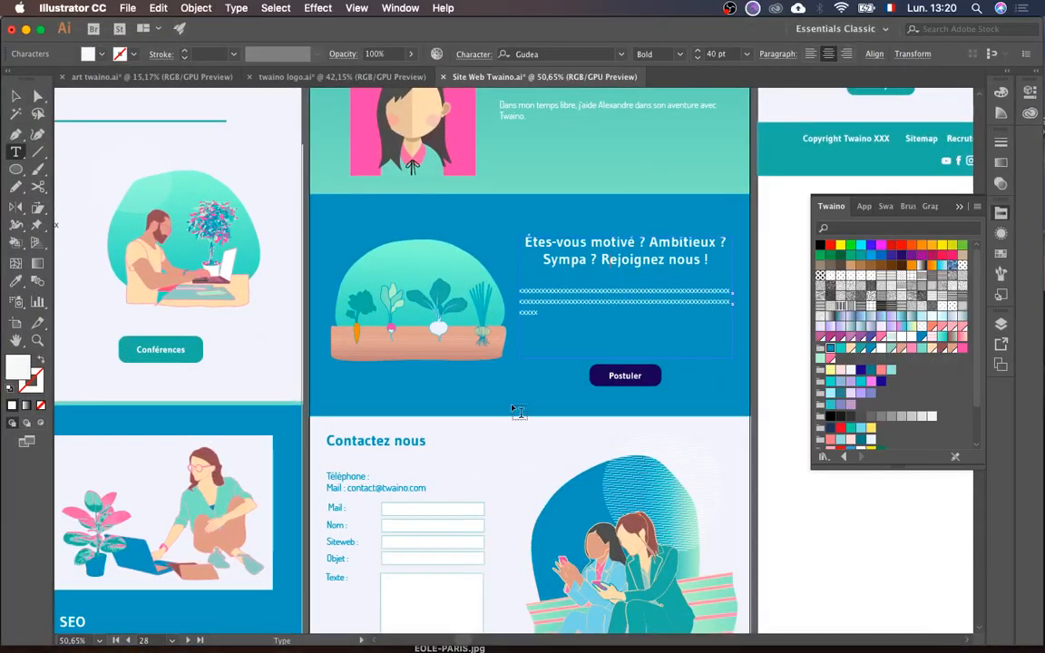
{"action": "scroll", "coordinate": [563, 444], "scroll_direction": "down", "scroll_amount": 2}
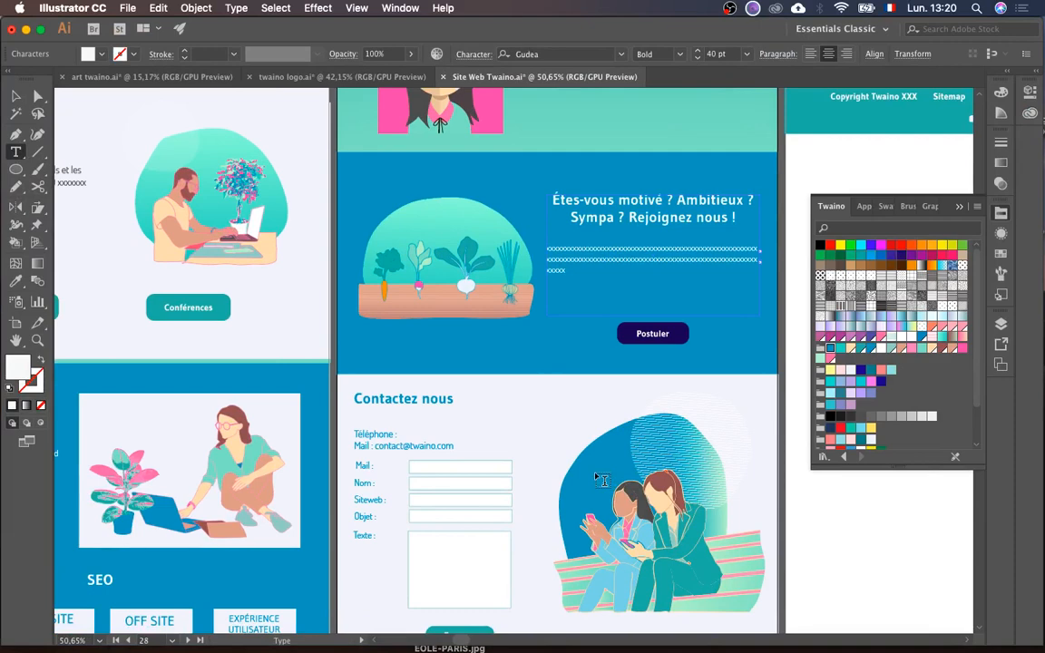
{"action": "scroll", "coordinate": [601, 479], "scroll_direction": "left", "scroll_amount": 3}
{"action": "scroll", "coordinate": [601, 480], "scroll_direction": "down", "scroll_amount": 5}
{"action": "scroll", "coordinate": [602, 479], "scroll_direction": "up", "scroll_amount": 5}
{"action": "scroll", "coordinate": [601, 480], "scroll_direction": "right", "scroll_amount": 2}
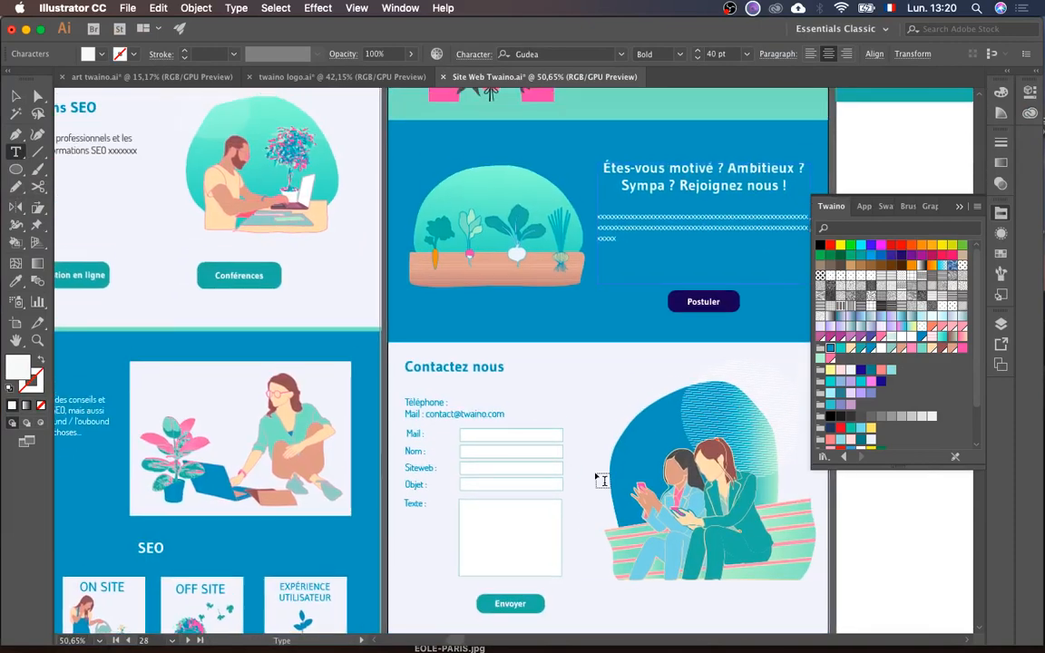
{"action": "scroll", "coordinate": [602, 480], "scroll_direction": "right", "scroll_amount": 1}
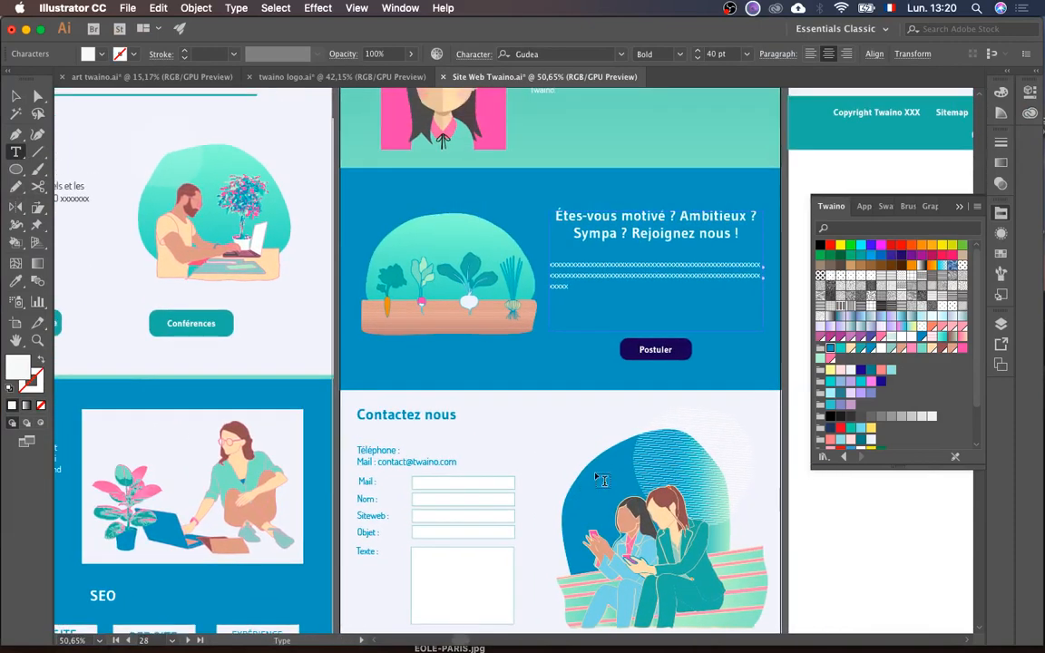
{"action": "key", "text": "ctrl+Up"}
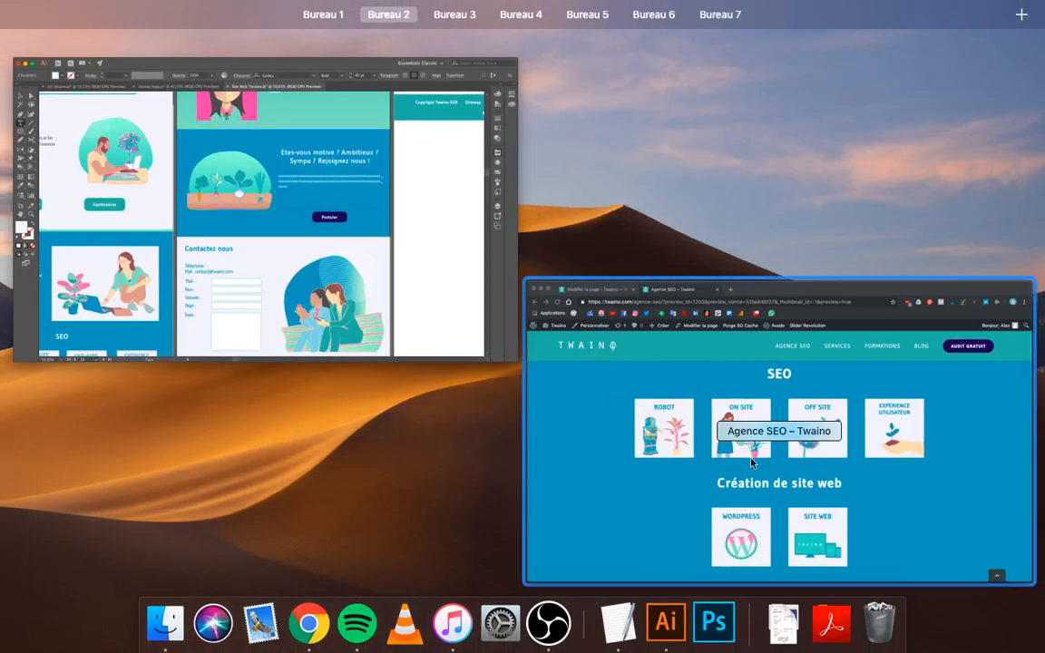
{"action": "left_click", "coordinate": [742, 426]}
- Delete the empty 1/6 column and set the BLOG image and text columns to 1/2 width
{"action": "left_click", "coordinate": [158, 43]}
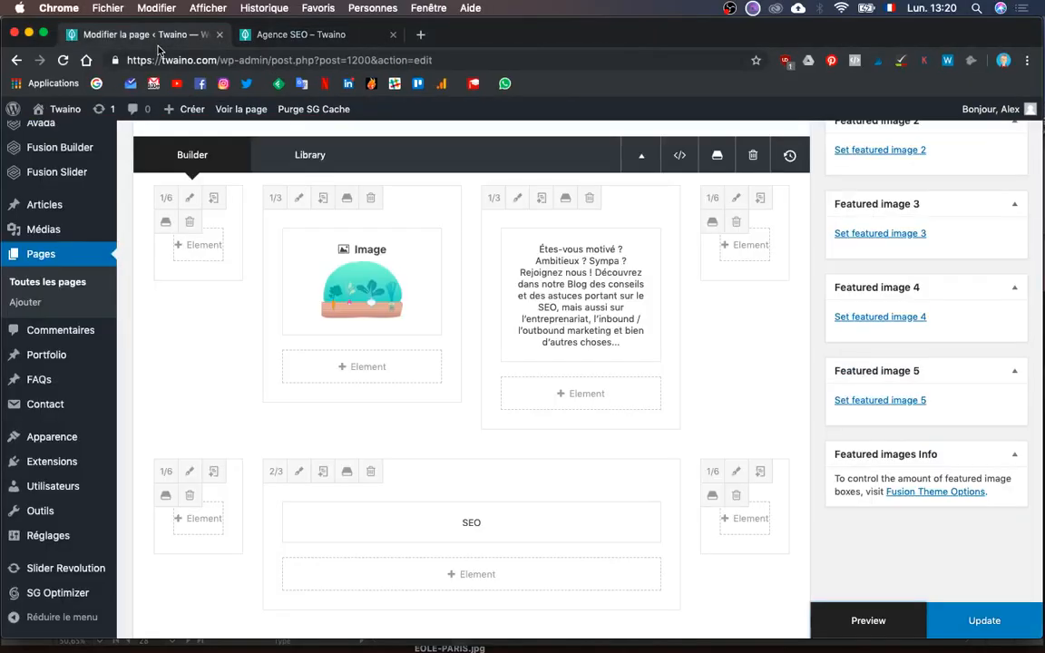
{"action": "left_click", "coordinate": [191, 222]}
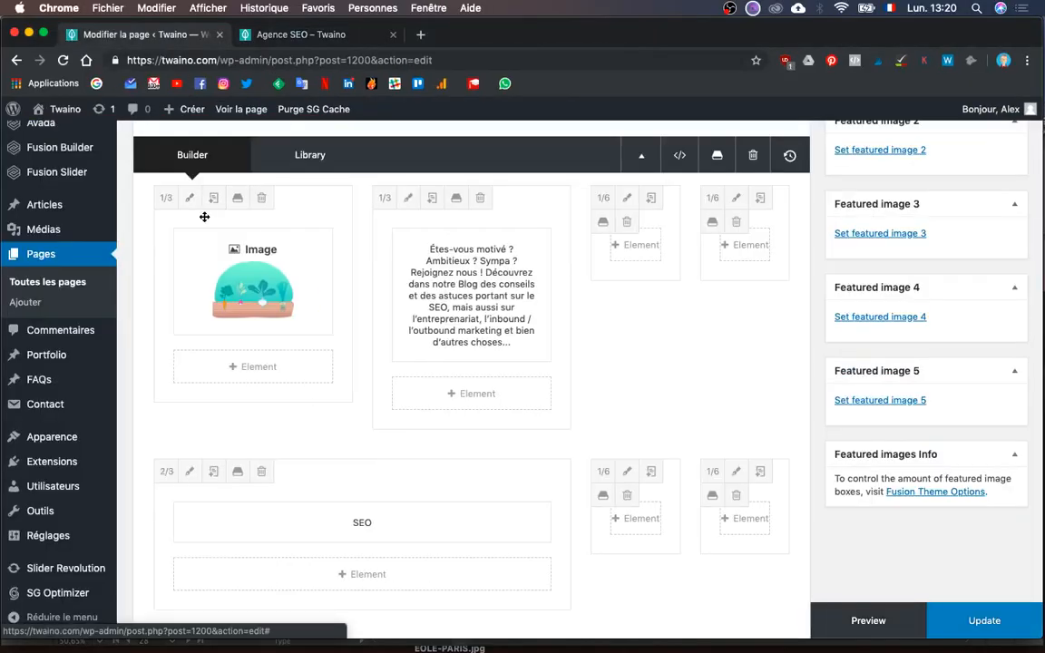
{"action": "left_click", "coordinate": [166, 202]}
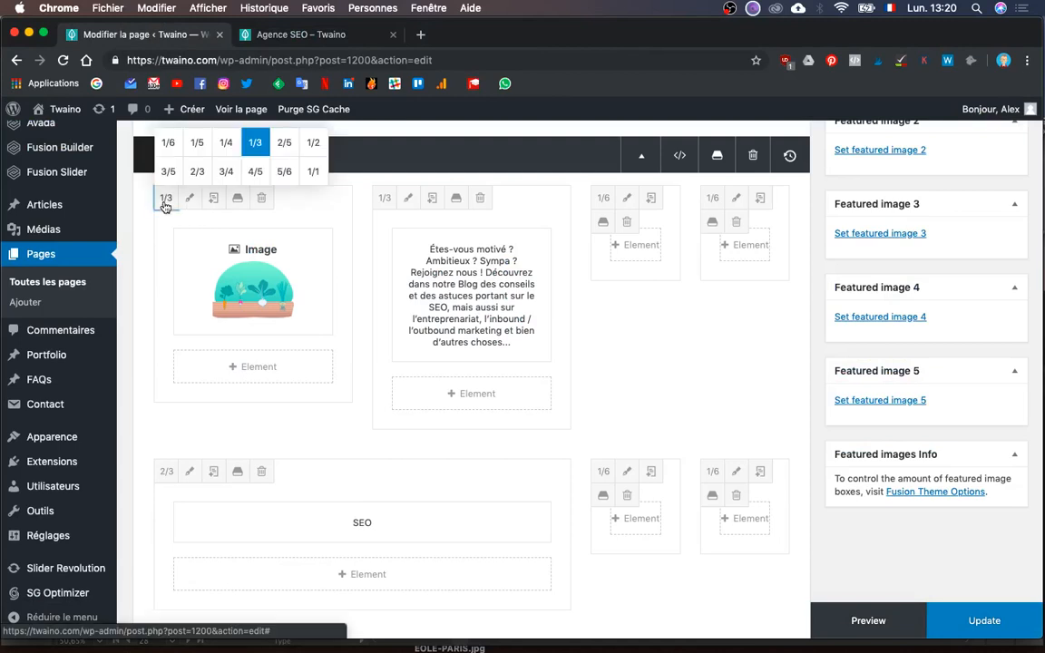
{"action": "left_click", "coordinate": [312, 145]}
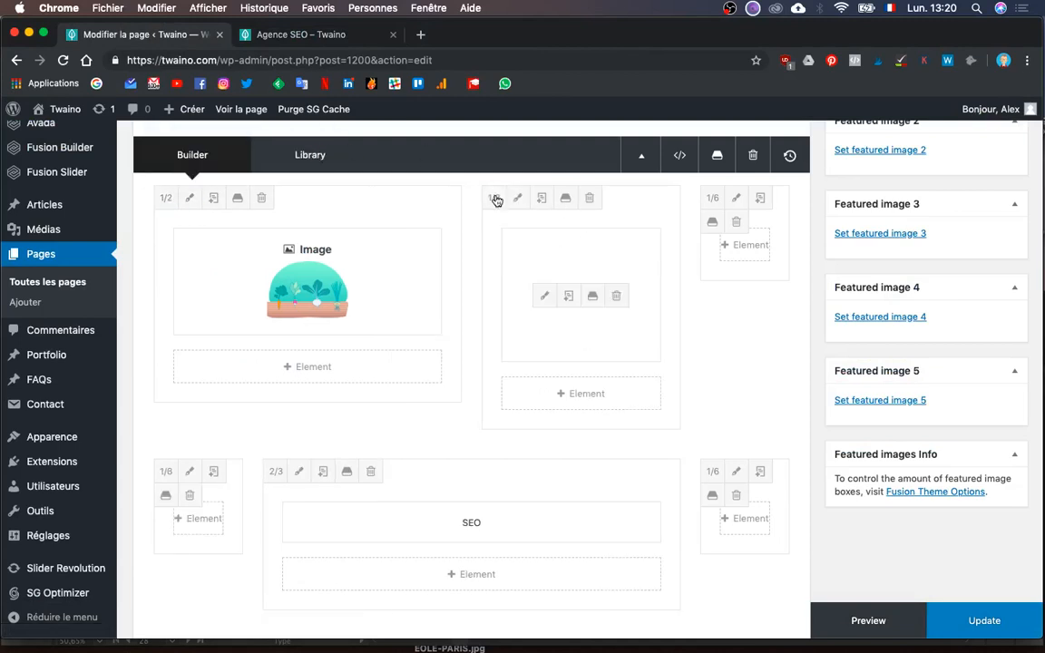
{"action": "left_click", "coordinate": [493, 198]}
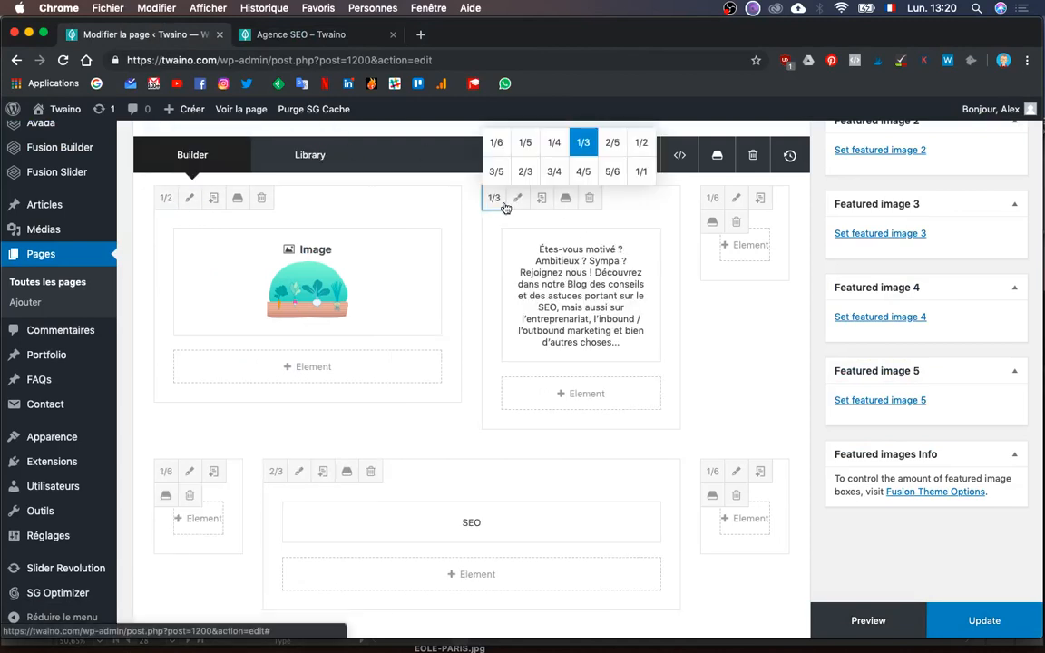
{"action": "left_click", "coordinate": [642, 143]}
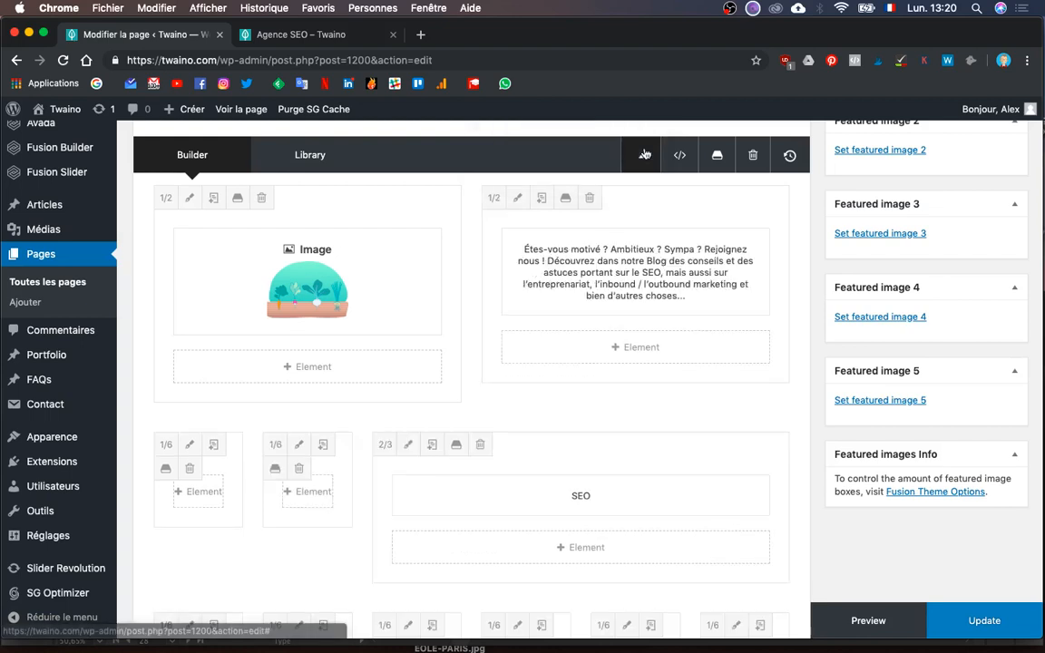
- Delete the SEO row's empty 1/6 columns, its 2/3 heading column, and the image card columns
{"action": "left_click", "coordinate": [191, 469]}
{"action": "left_click", "coordinate": [192, 470]}
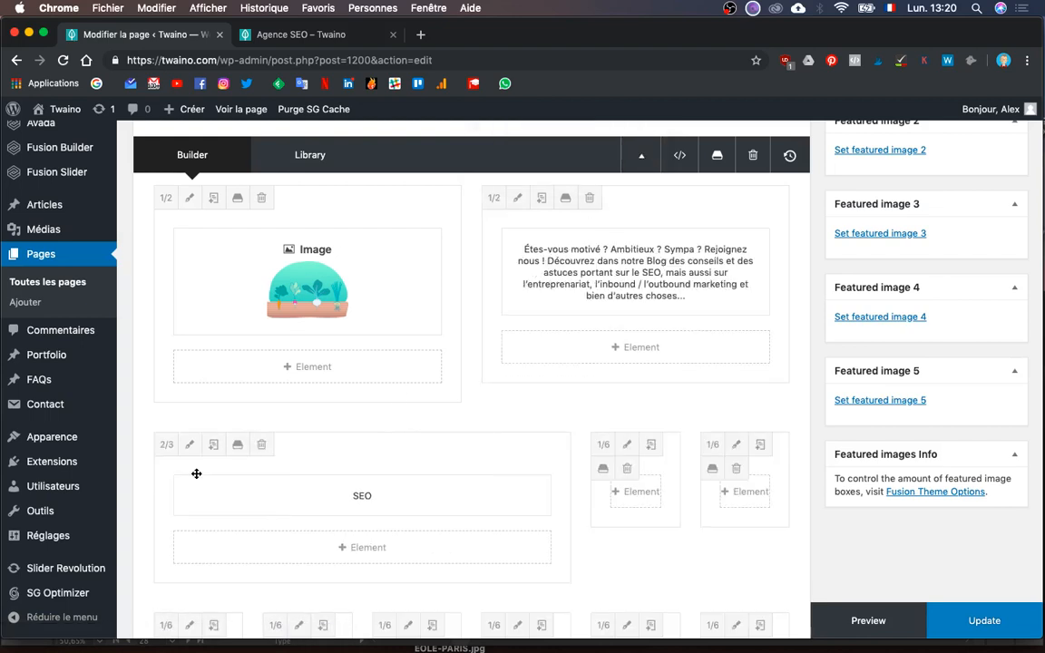
{"action": "left_click", "coordinate": [273, 448]}
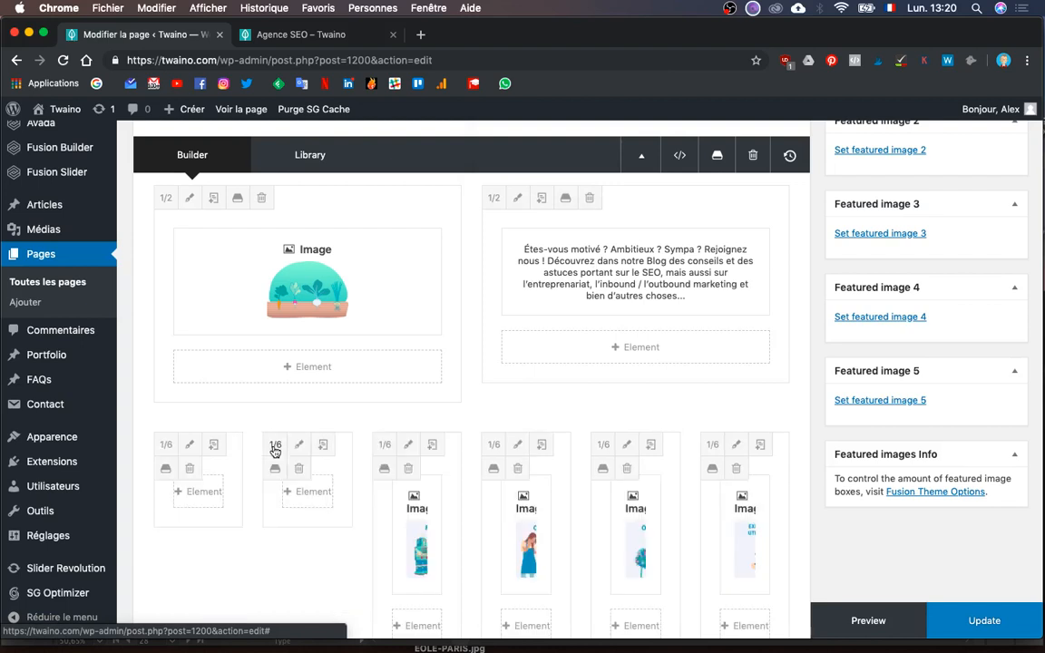
{"action": "left_click", "coordinate": [191, 469]}
{"action": "scroll", "coordinate": [199, 473], "scroll_direction": "down", "scroll_amount": 3}
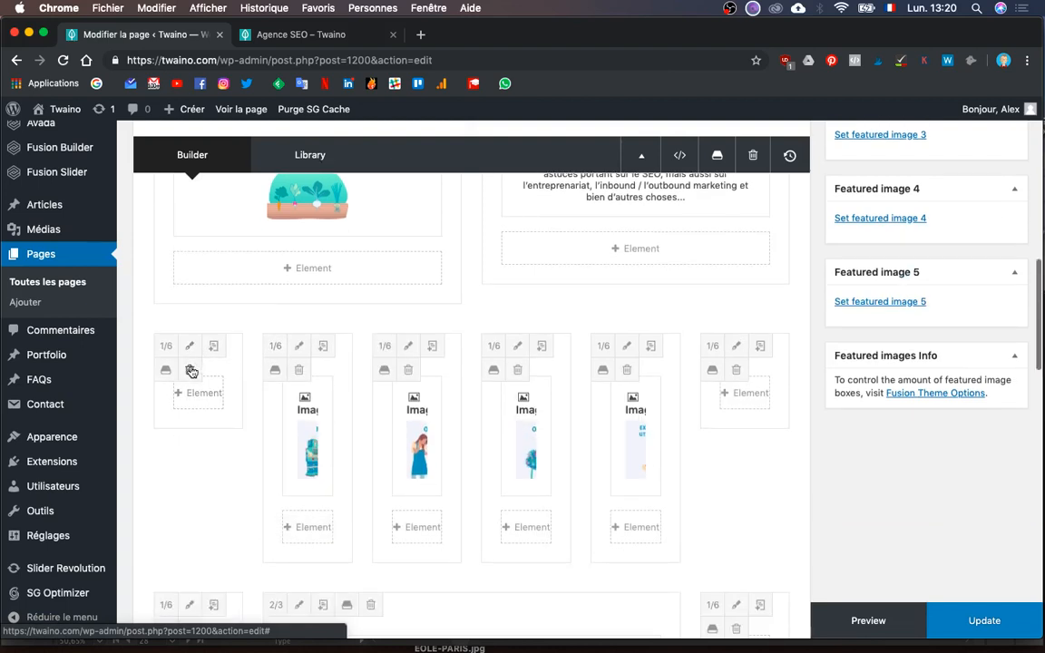
{"action": "left_click", "coordinate": [191, 371]}
{"action": "left_click", "coordinate": [191, 371]}
{"action": "left_click", "coordinate": [192, 371]}
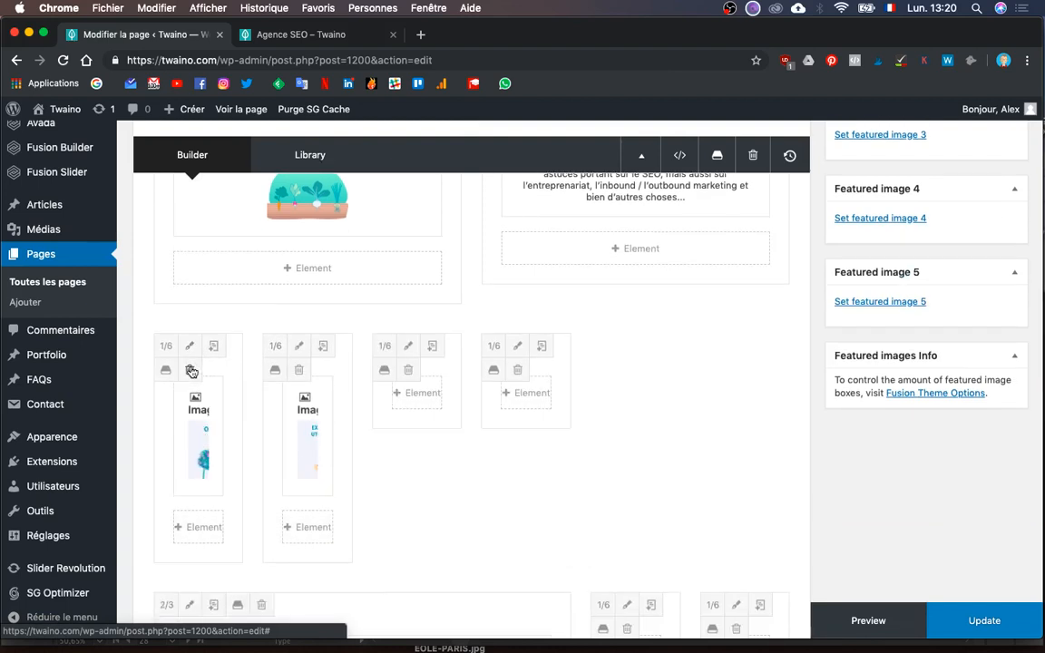
{"action": "left_click", "coordinate": [192, 371]}
{"action": "left_click", "coordinate": [191, 371]}
{"action": "left_click", "coordinate": [191, 371]}
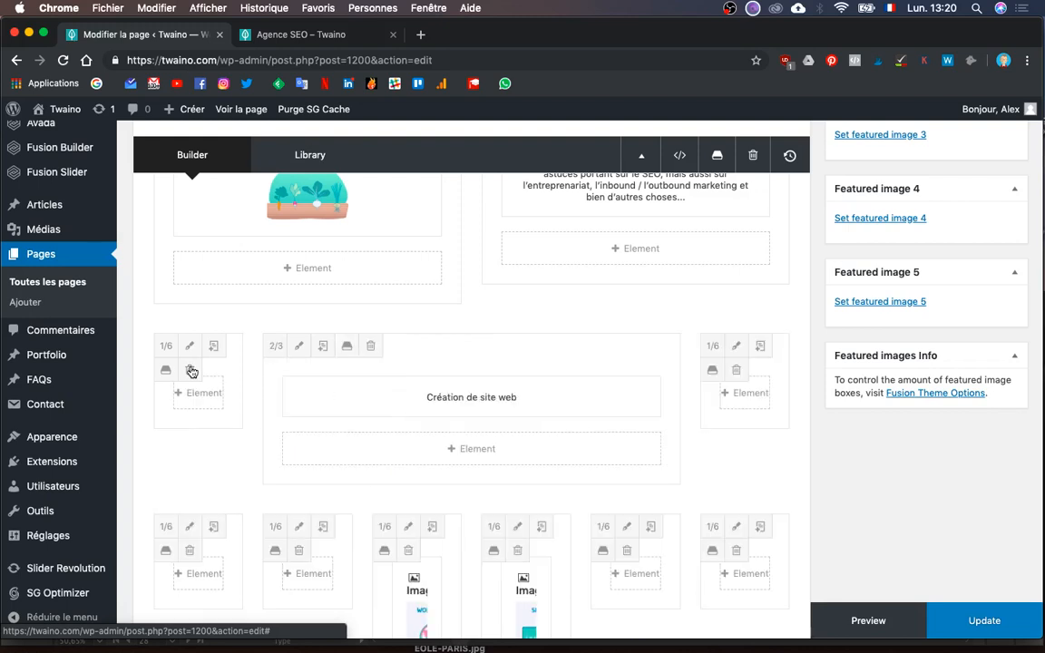
{"action": "left_click", "coordinate": [192, 371]}
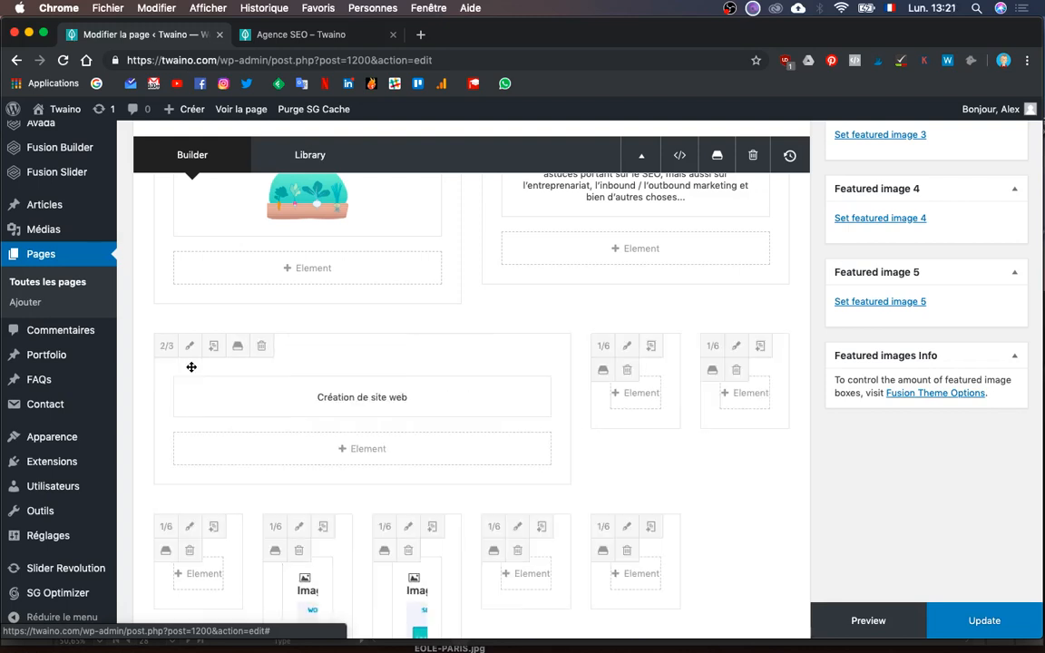
- Delete the Création de site web column and all remaining leftover columns
{"action": "left_click", "coordinate": [258, 360]}
{"action": "left_click", "coordinate": [190, 371]}
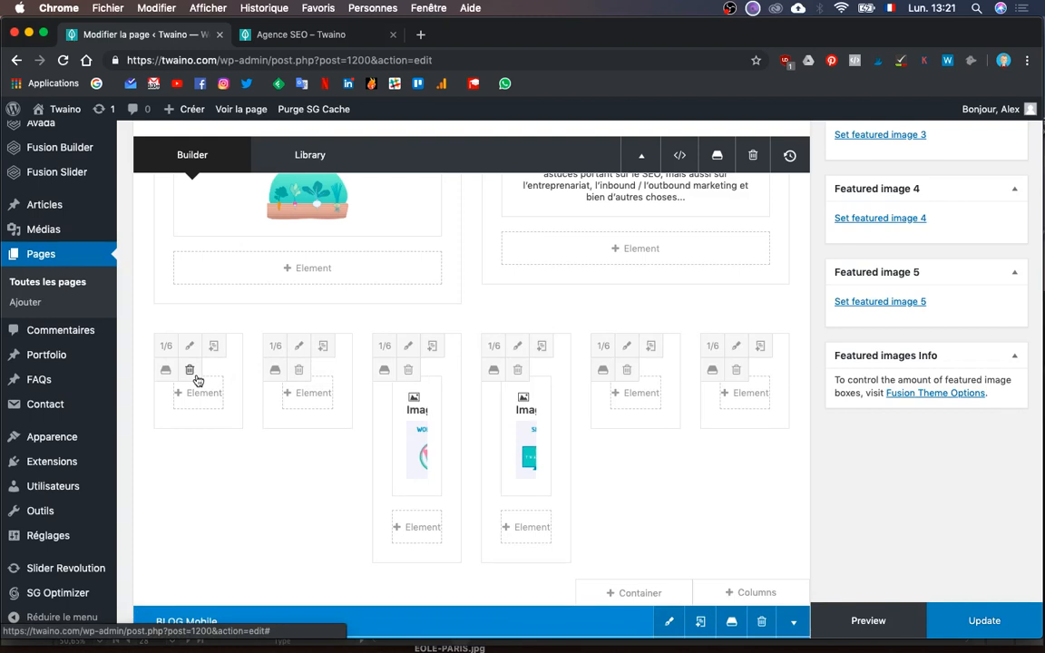
{"action": "left_click", "coordinate": [191, 371]}
{"action": "left_click", "coordinate": [191, 371]}
{"action": "left_click", "coordinate": [190, 371]}
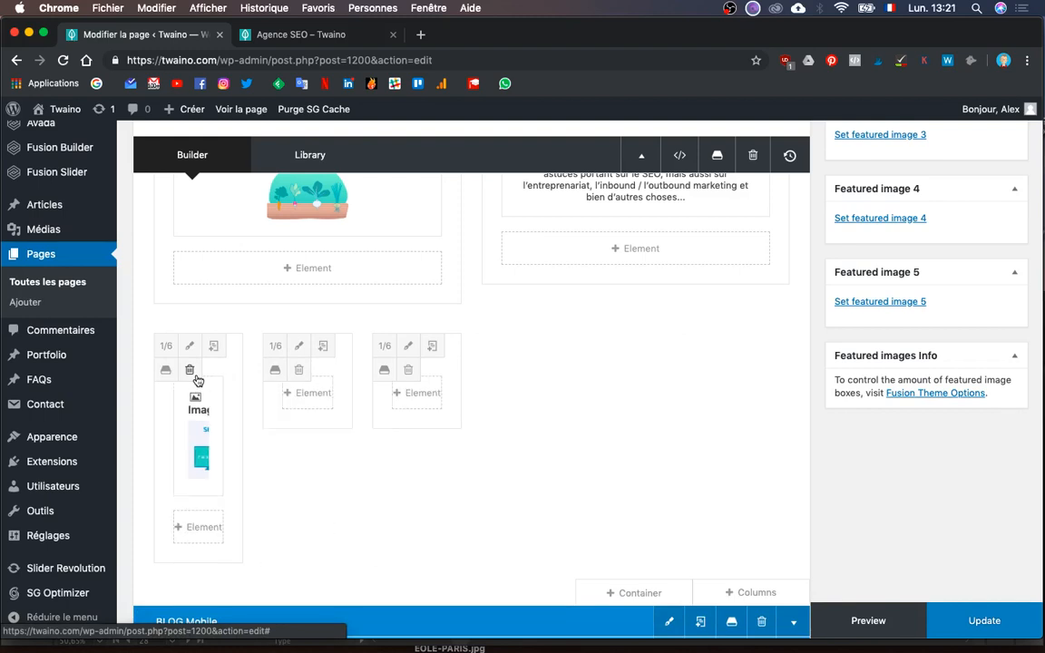
{"action": "left_click", "coordinate": [192, 372]}
{"action": "left_click", "coordinate": [190, 371]}
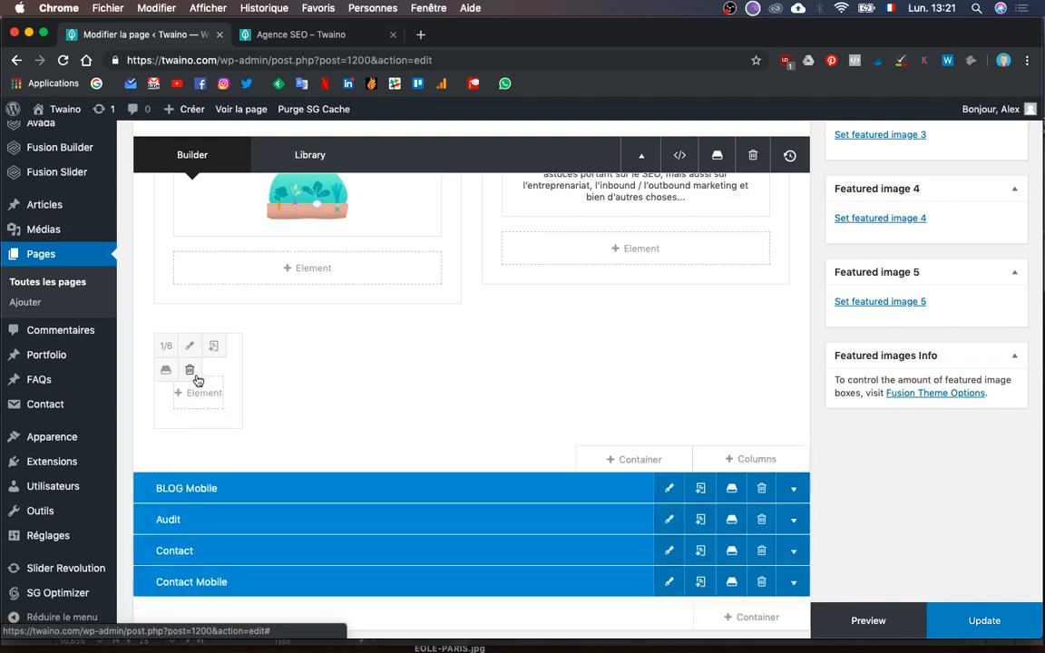
{"action": "left_click", "coordinate": [190, 371]}
{"action": "scroll", "coordinate": [413, 348], "scroll_direction": "up", "scroll_amount": 3}
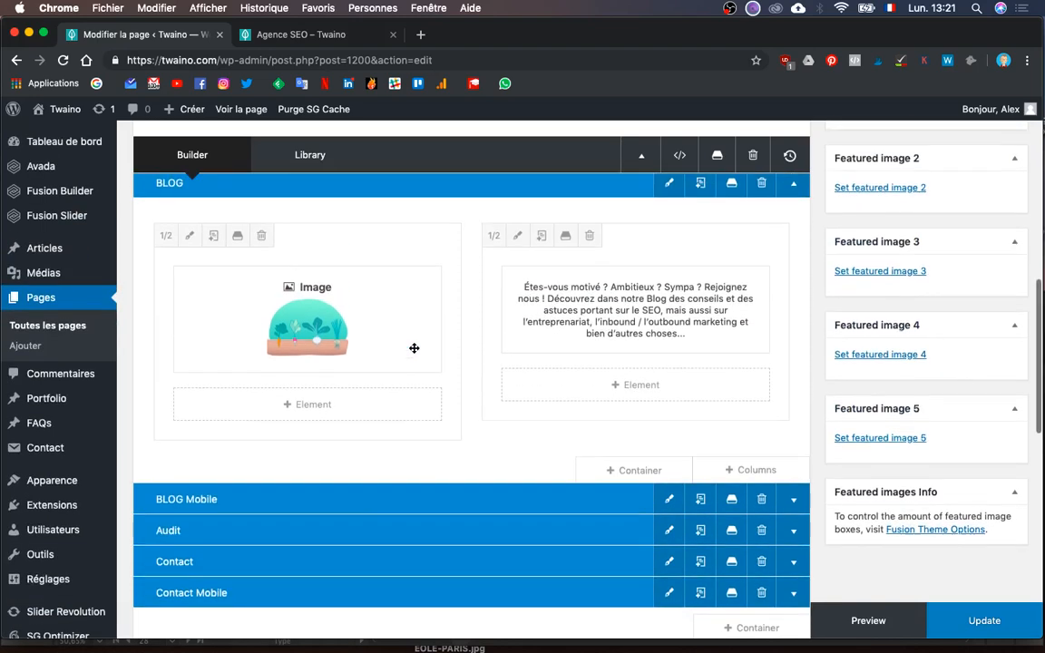
- Add a Button element under the BLOG text with the text 'Postuler'
{"action": "left_click", "coordinate": [640, 399]}
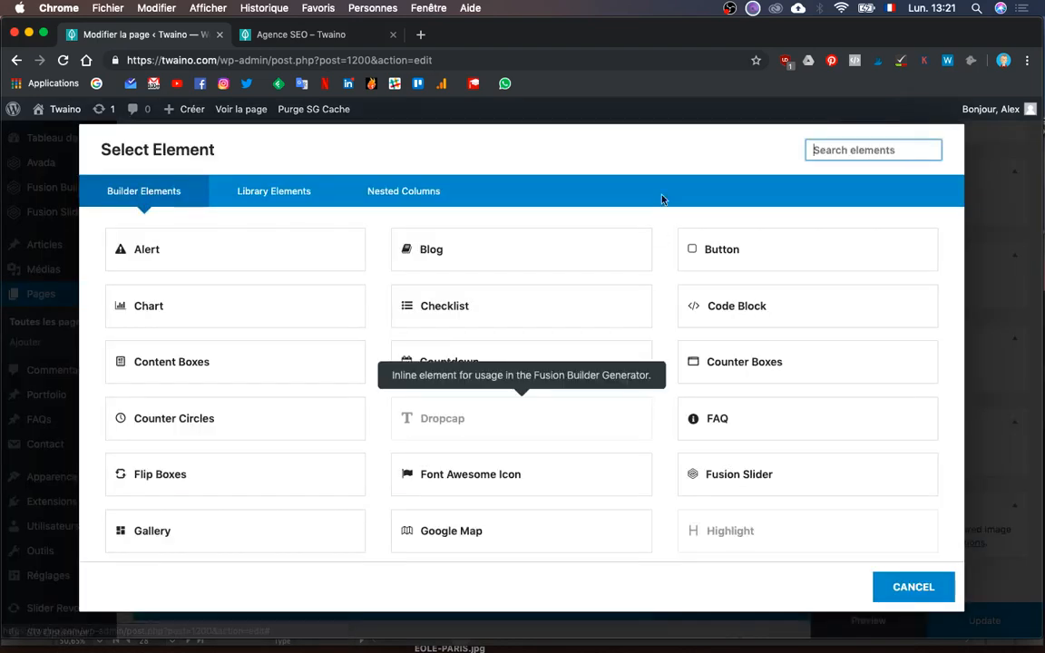
{"action": "key", "text": "ctrl+Up"}
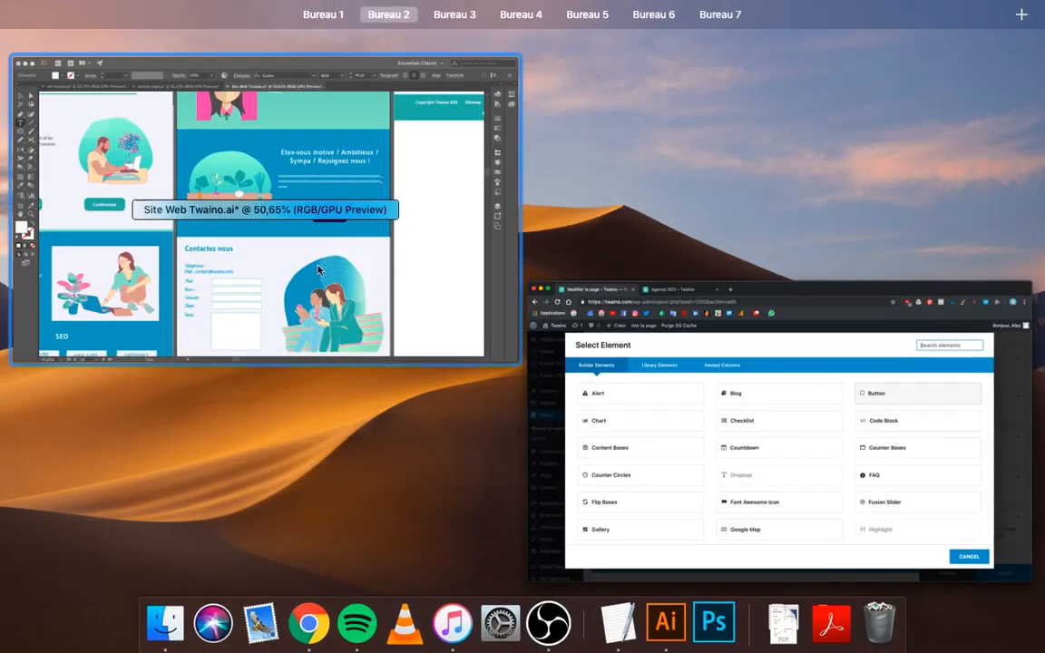
{"action": "left_click", "coordinate": [286, 239]}
{"action": "key", "text": "ctrl+Up"}
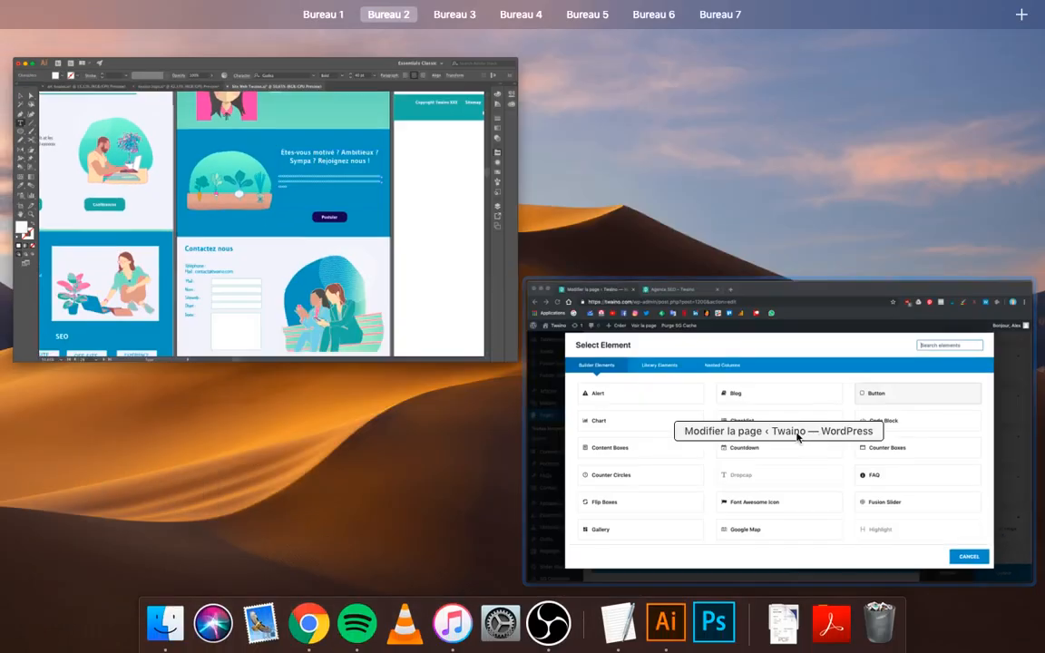
{"action": "left_click", "coordinate": [795, 434]}
{"action": "left_click", "coordinate": [798, 247]}
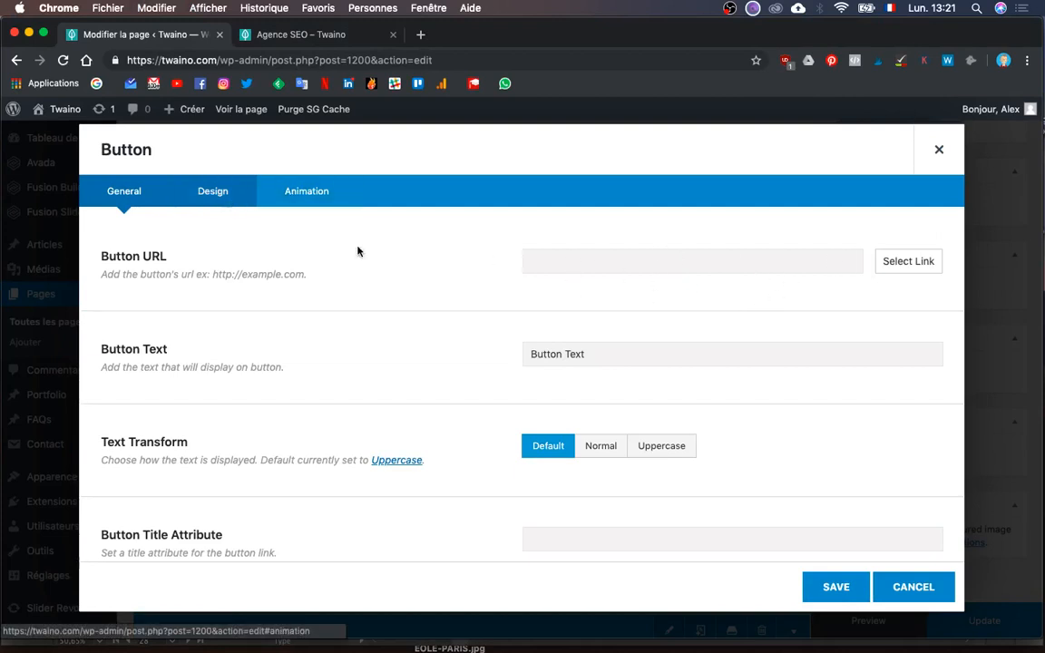
{"action": "triple_click", "coordinate": [614, 353]}
{"action": "type", "text": "Postuler"}
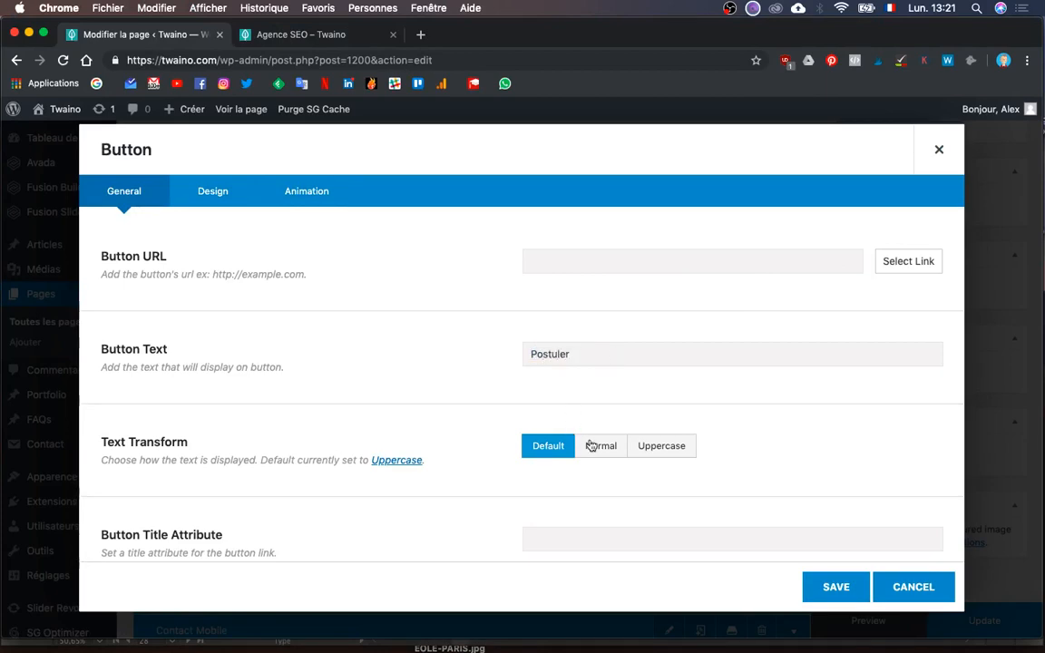
- Set the Postuler button's alignment to Center, checking it against the mockup
{"action": "scroll", "coordinate": [489, 434], "scroll_direction": "down", "scroll_amount": 1}
{"action": "key", "text": "ctrl+Up"}
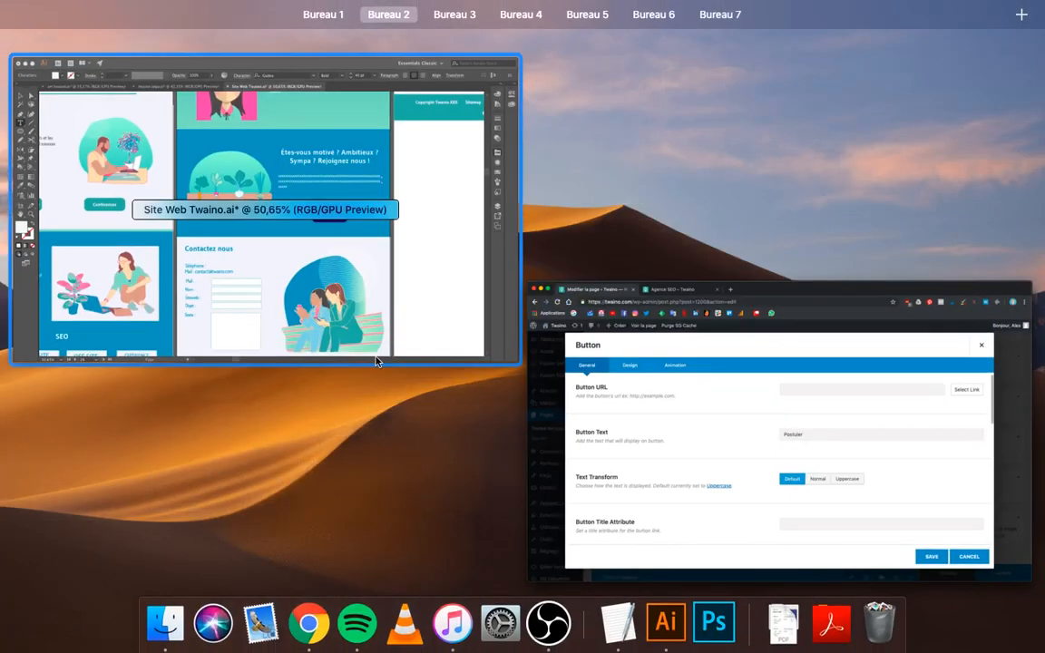
{"action": "left_click", "coordinate": [407, 325]}
{"action": "key", "text": "ctrl+Up"}
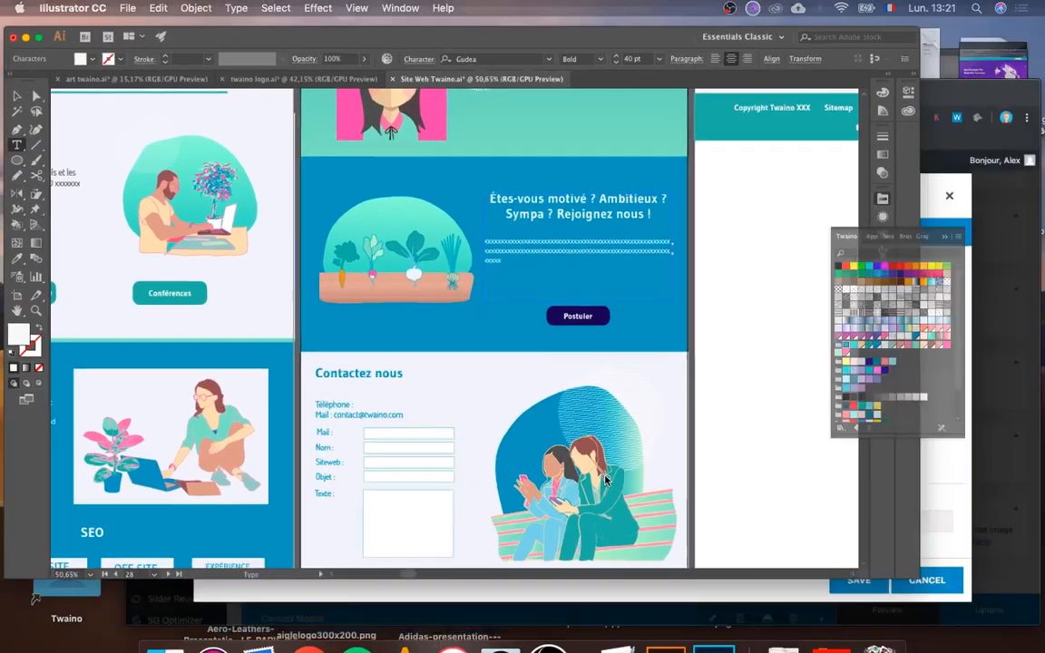
{"action": "left_click", "coordinate": [663, 432]}
{"action": "scroll", "coordinate": [484, 492], "scroll_direction": "down", "scroll_amount": 4}
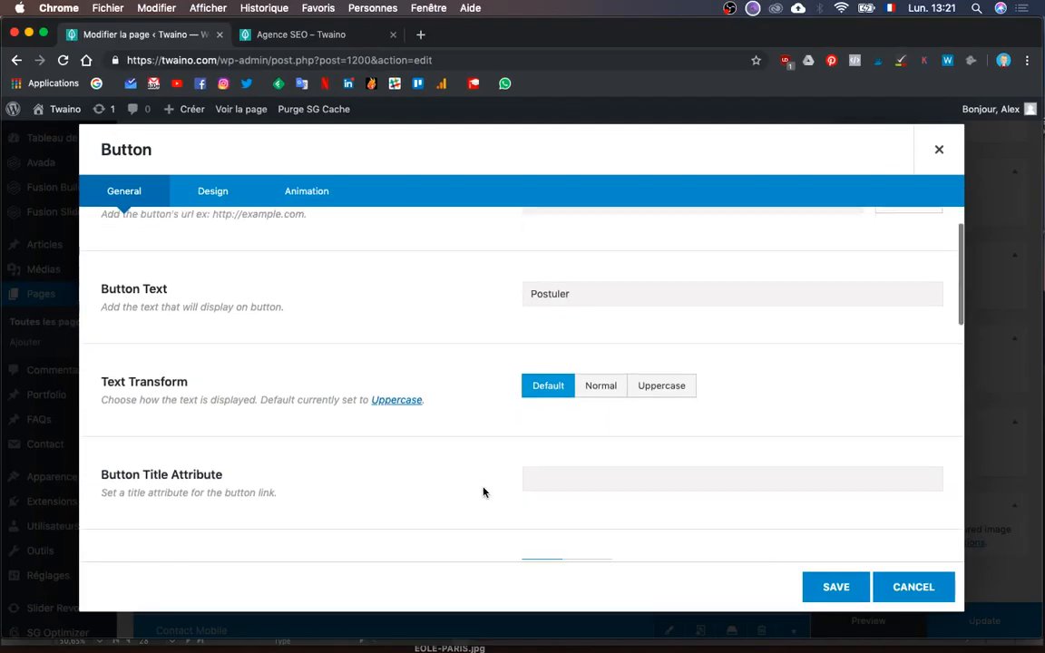
{"action": "scroll", "coordinate": [483, 493], "scroll_direction": "down", "scroll_amount": 12}
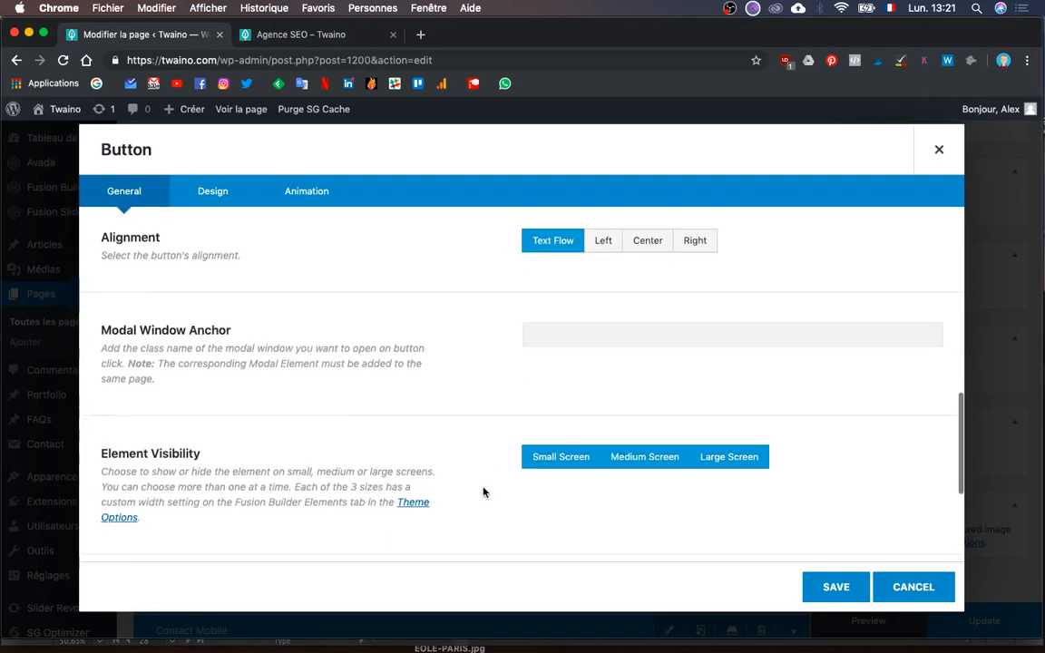
{"action": "scroll", "coordinate": [483, 493], "scroll_direction": "up", "scroll_amount": 4}
{"action": "scroll", "coordinate": [569, 420], "scroll_direction": "down", "scroll_amount": 2}
{"action": "left_click", "coordinate": [648, 355]}
{"action": "scroll", "coordinate": [510, 488], "scroll_direction": "down", "scroll_amount": 5}
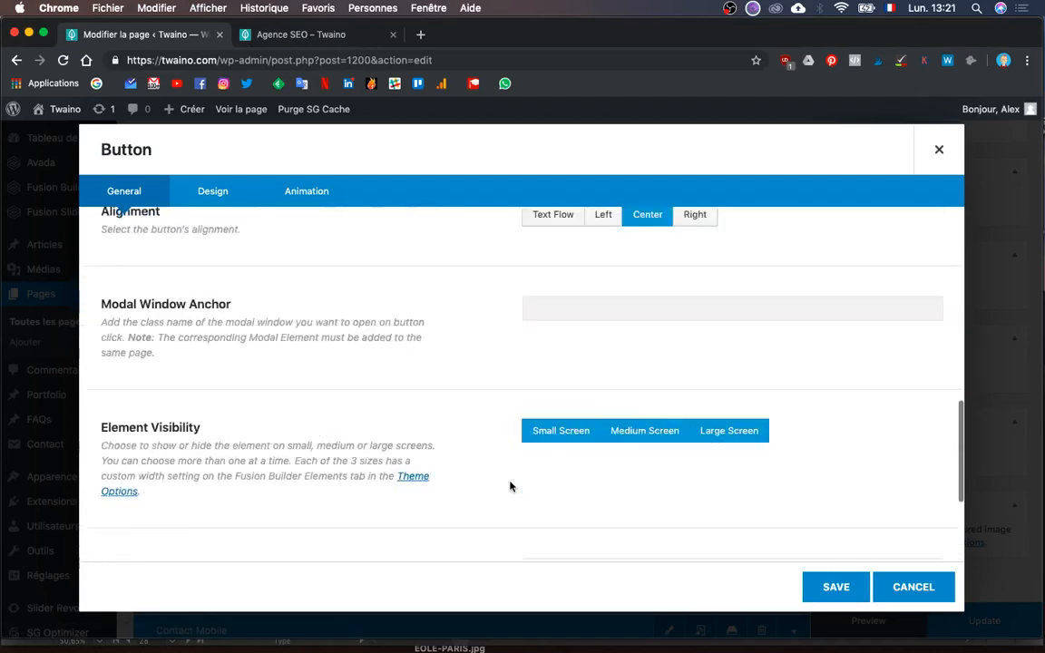
{"action": "scroll", "coordinate": [509, 487], "scroll_direction": "up", "scroll_amount": 15}
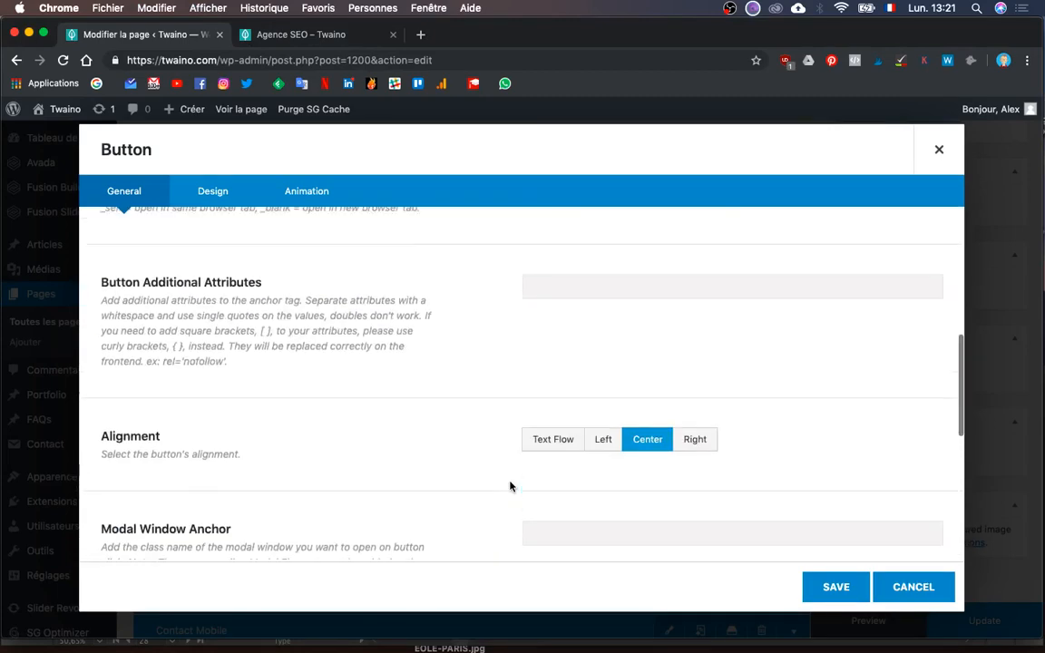
- Review the button's Design colour styles, leave them unchanged, and save the button
{"action": "left_click", "coordinate": [225, 195]}
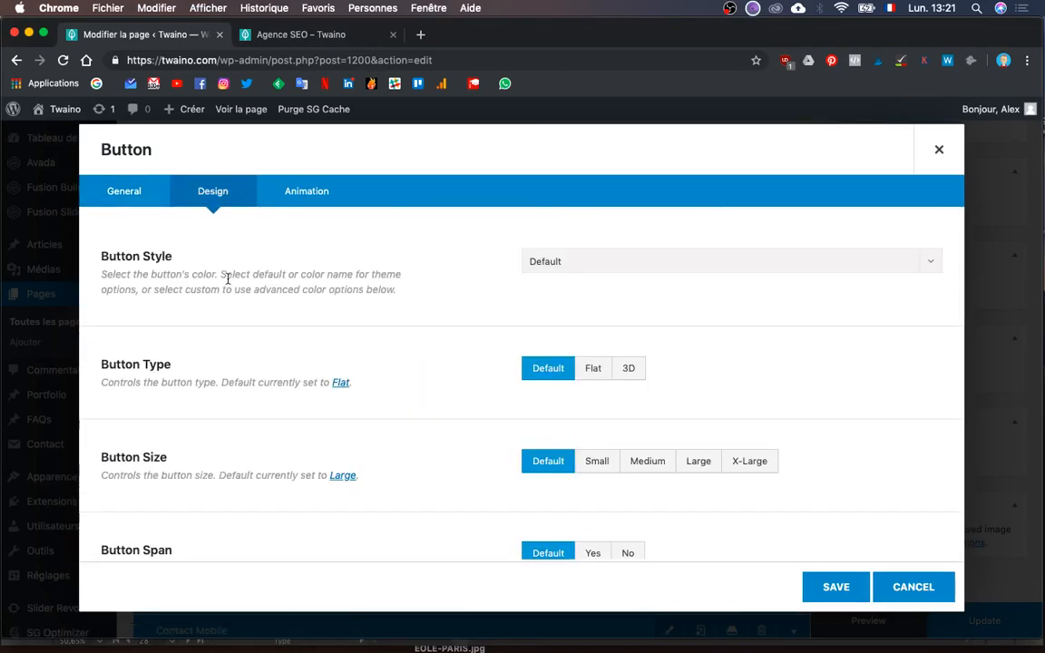
{"action": "left_click", "coordinate": [548, 263]}
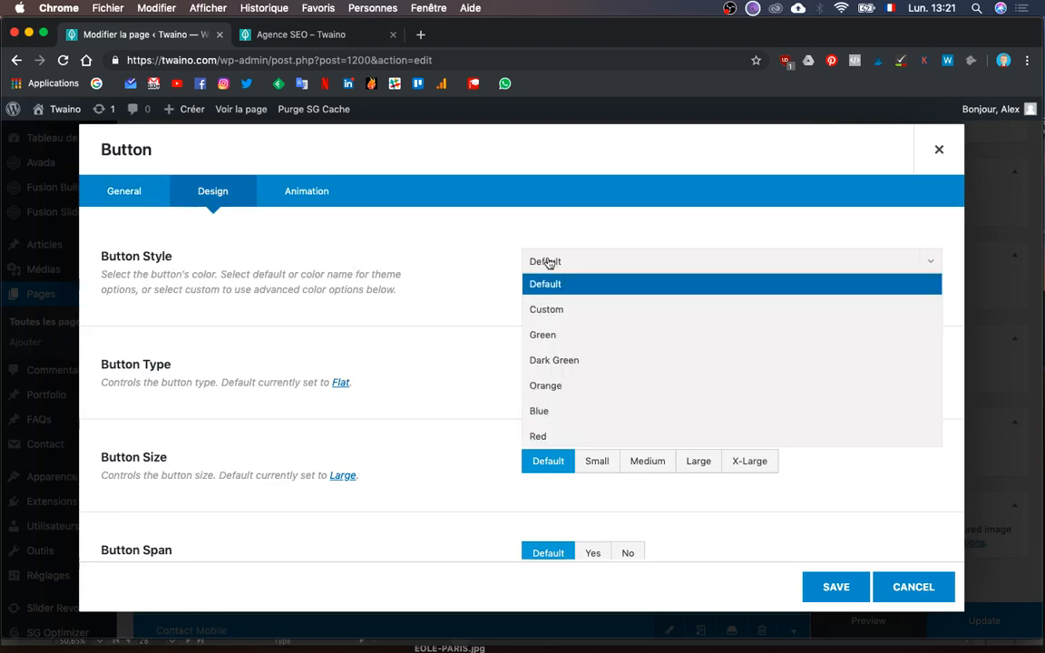
{"action": "left_click", "coordinate": [470, 343]}
{"action": "scroll", "coordinate": [471, 343], "scroll_direction": "down", "scroll_amount": 2}
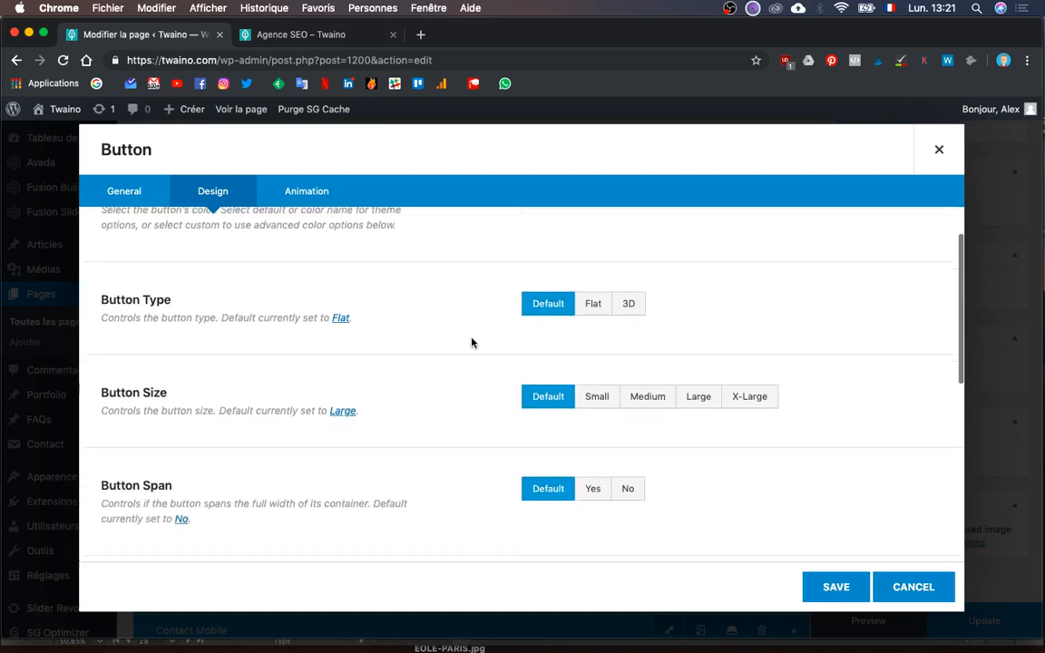
{"action": "scroll", "coordinate": [471, 342], "scroll_direction": "down", "scroll_amount": 4}
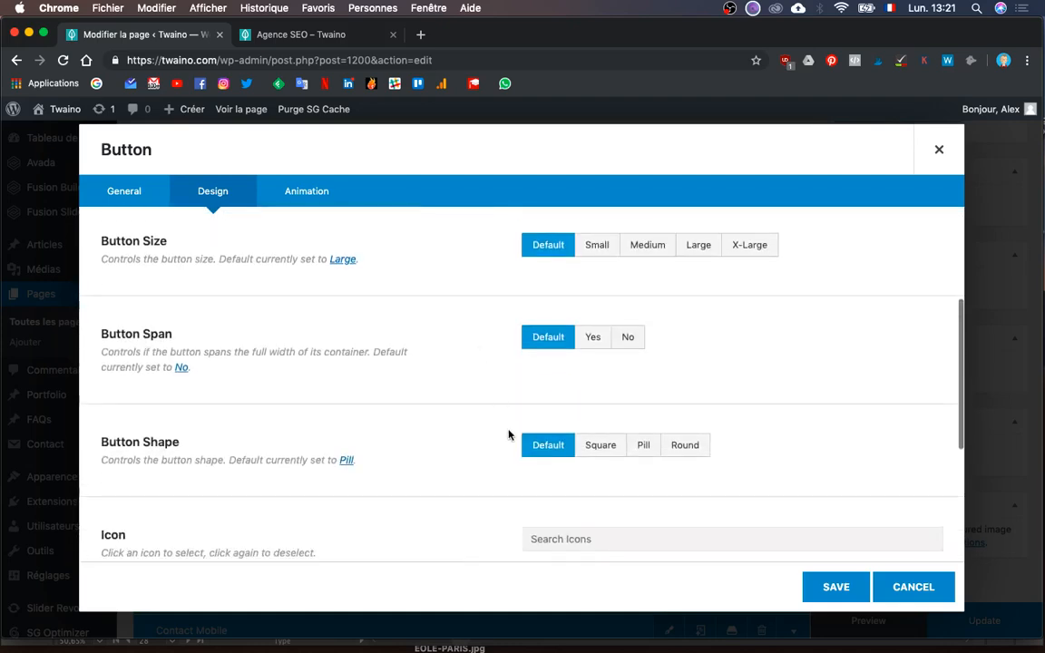
{"action": "scroll", "coordinate": [509, 435], "scroll_direction": "down", "scroll_amount": 6}
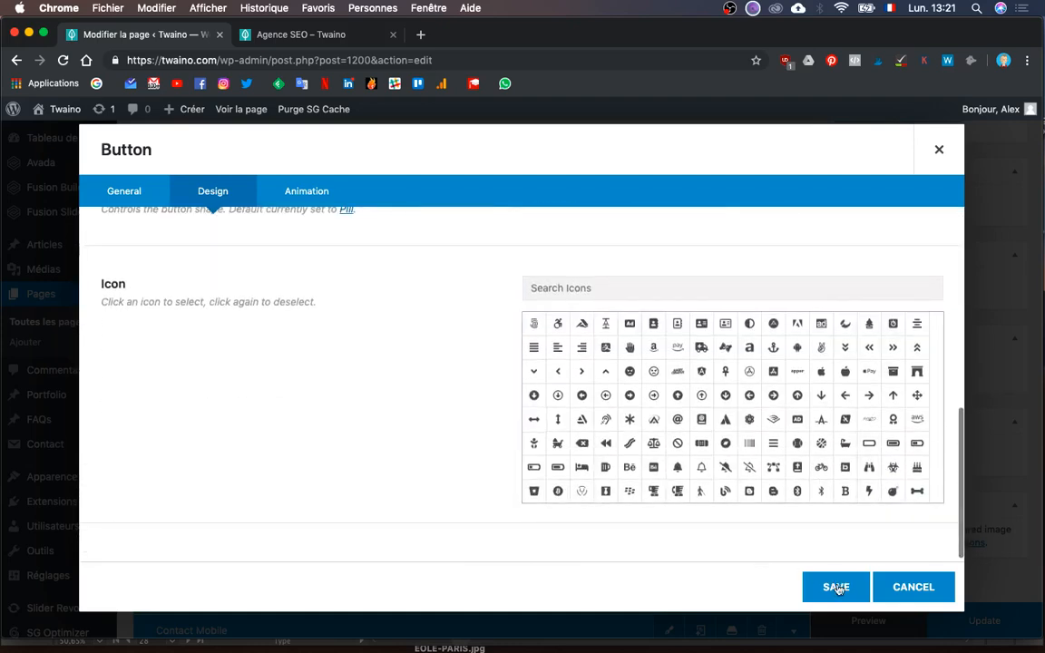
{"action": "left_click", "coordinate": [836, 588]}
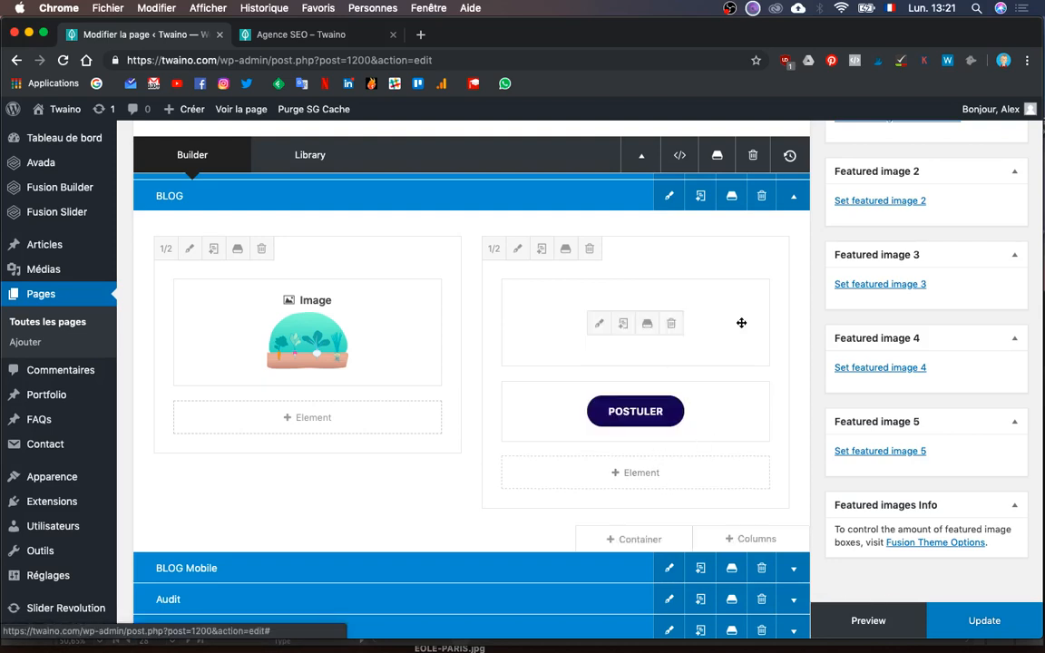
- Preview the page to confirm the centred POSTULER button, then return to the editor
{"action": "left_click", "coordinate": [860, 622]}
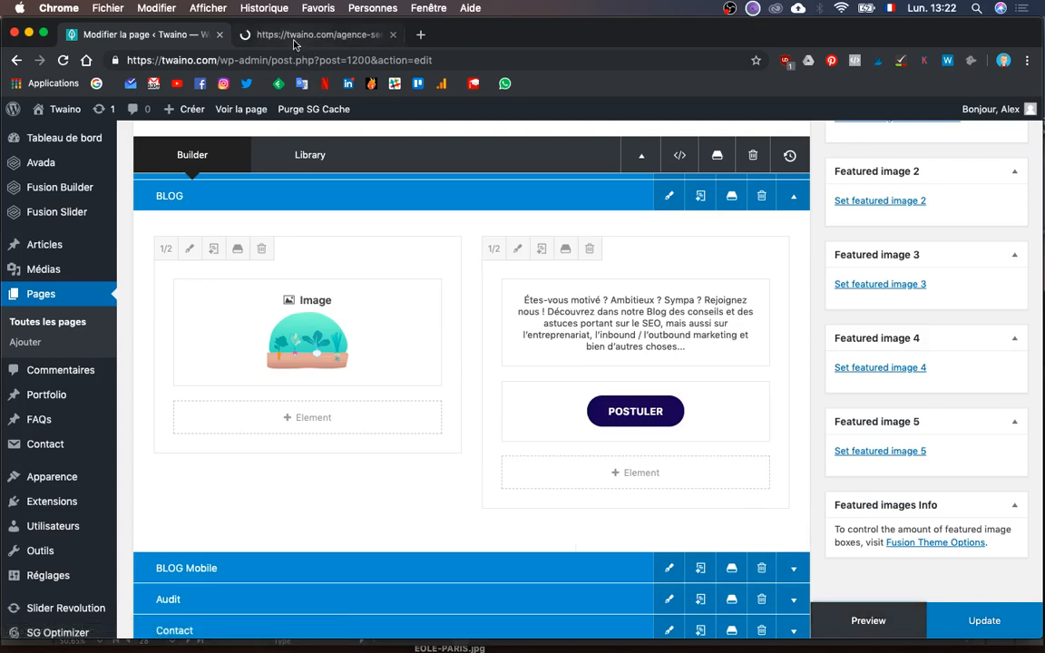
{"action": "left_click", "coordinate": [293, 39]}
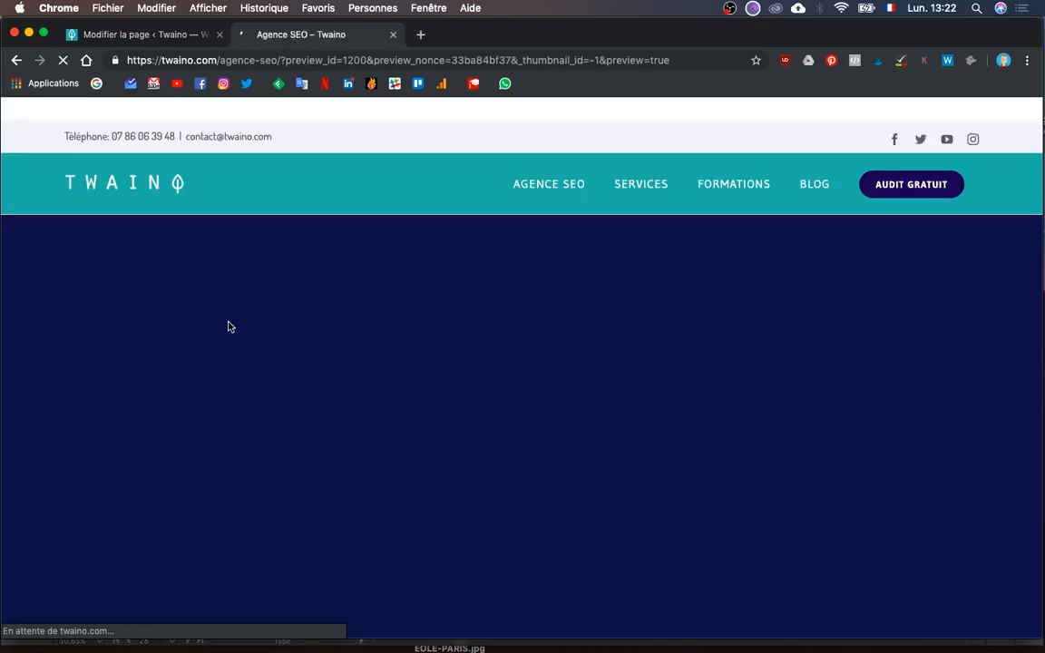
{"action": "scroll", "coordinate": [226, 329], "scroll_direction": "down", "scroll_amount": 10}
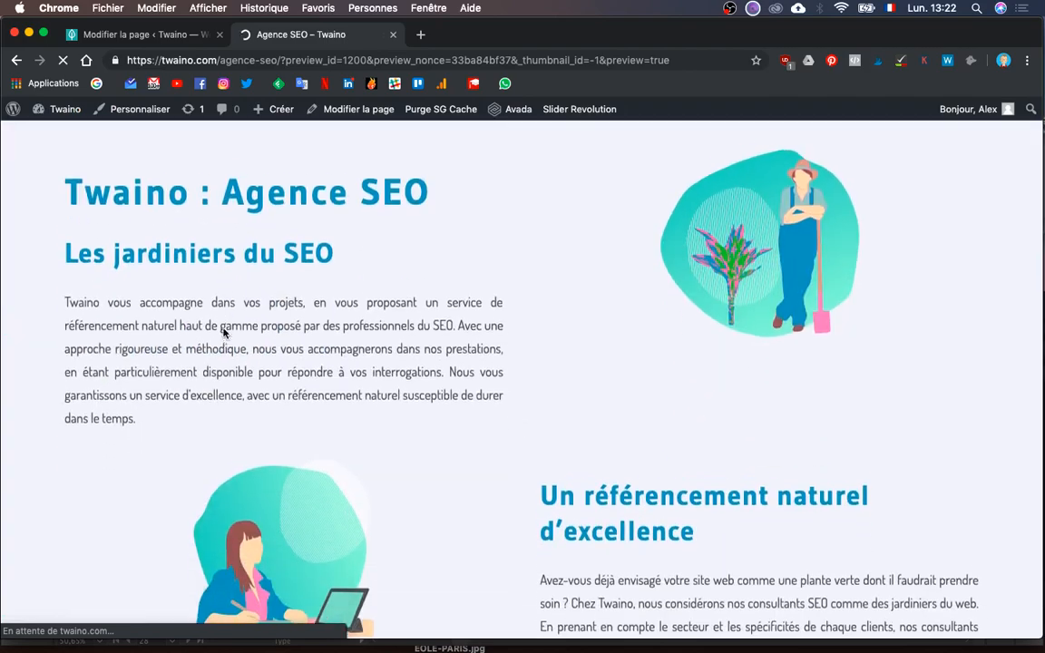
{"action": "scroll", "coordinate": [224, 333], "scroll_direction": "down", "scroll_amount": 10}
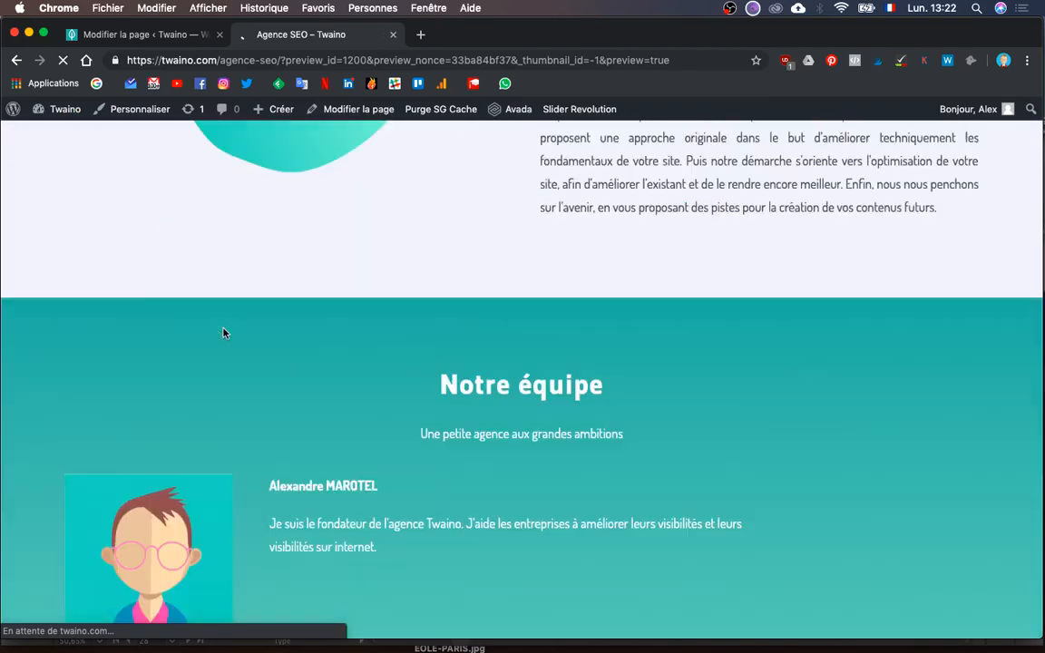
{"action": "scroll", "coordinate": [225, 333], "scroll_direction": "up", "scroll_amount": 2}
{"action": "scroll", "coordinate": [224, 333], "scroll_direction": "down", "scroll_amount": 8}
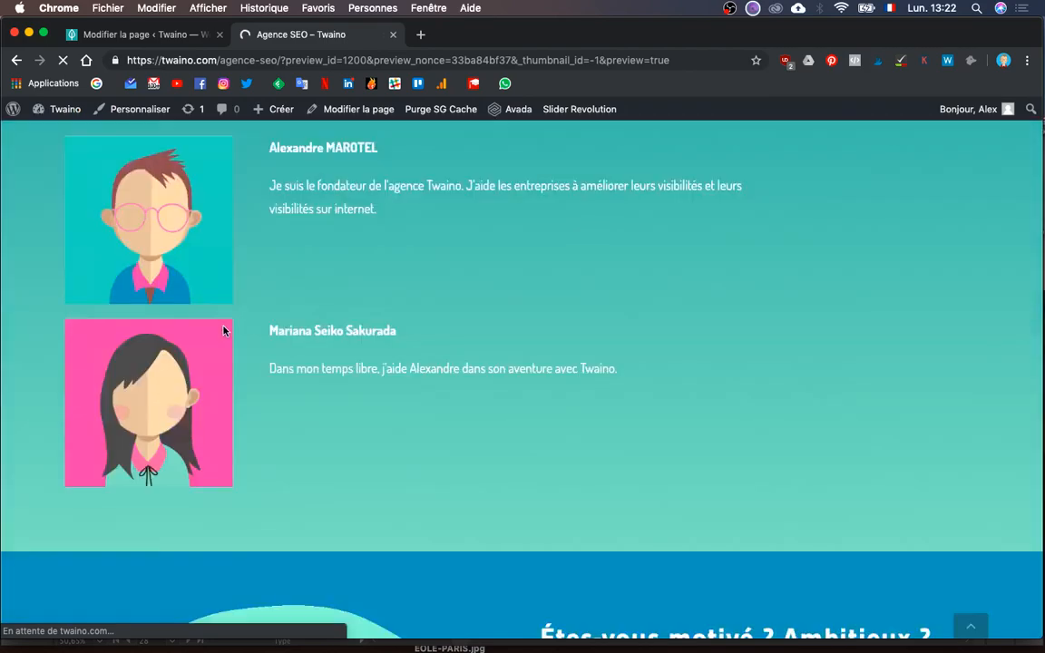
{"action": "scroll", "coordinate": [224, 331], "scroll_direction": "down", "scroll_amount": 2}
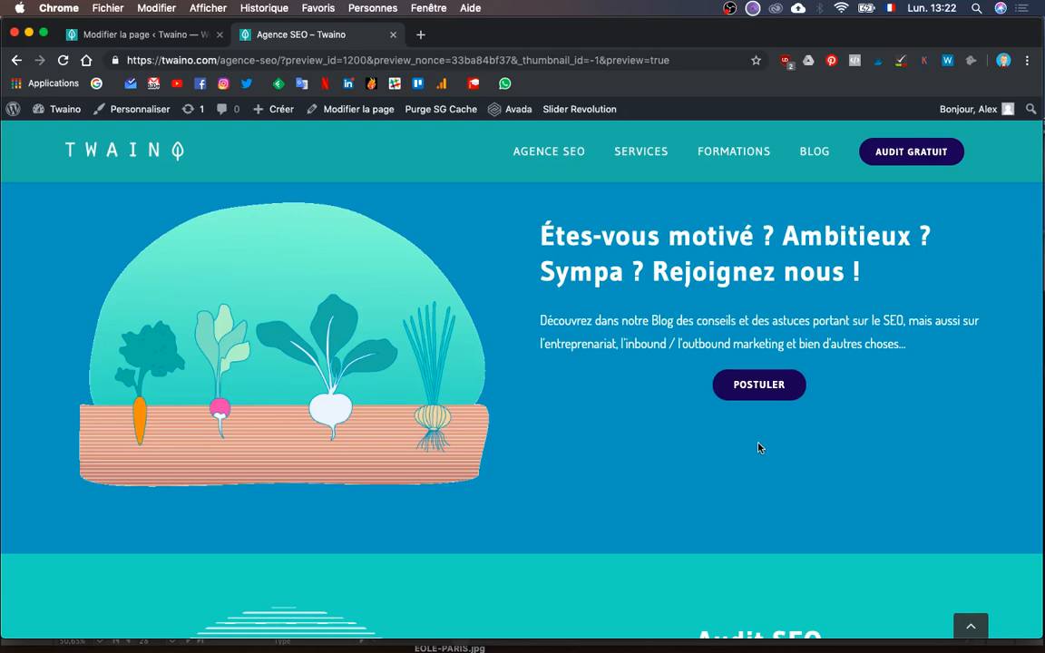
{"action": "scroll", "coordinate": [723, 438], "scroll_direction": "up", "scroll_amount": 3}
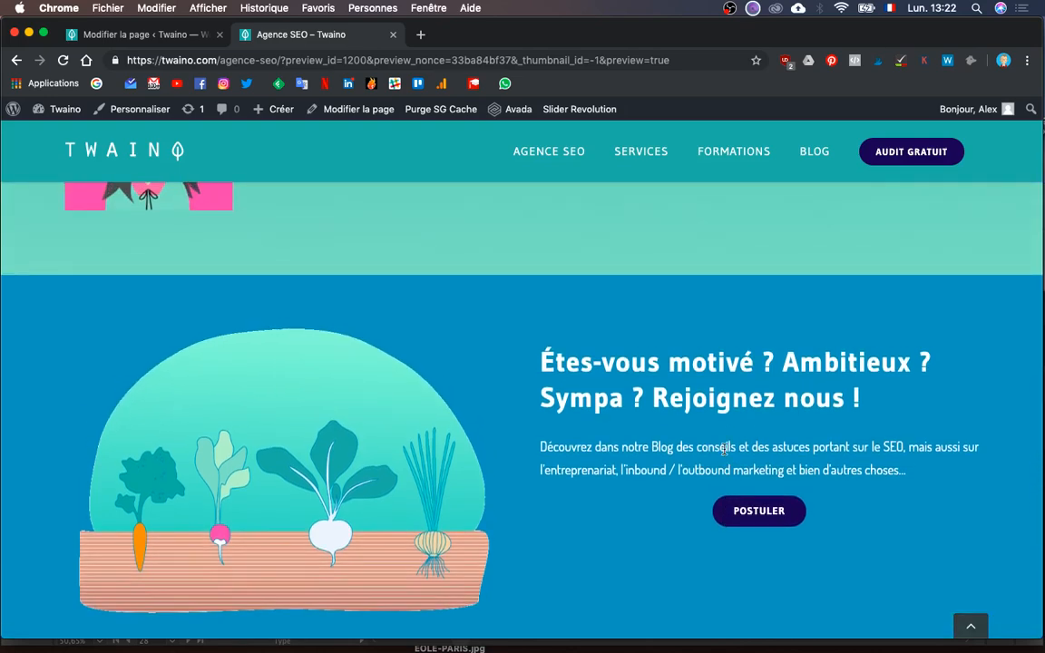
{"action": "scroll", "coordinate": [723, 449], "scroll_direction": "up", "scroll_amount": 1}
{"action": "scroll", "coordinate": [723, 448], "scroll_direction": "down", "scroll_amount": 2}
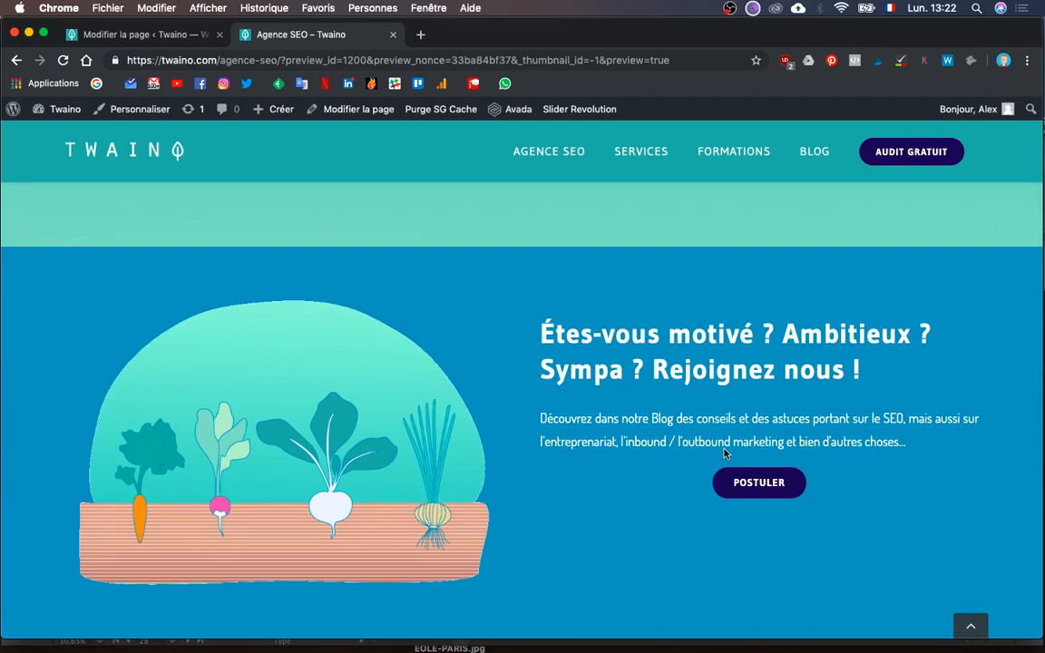
{"action": "scroll", "coordinate": [725, 452], "scroll_direction": "down", "scroll_amount": 3}
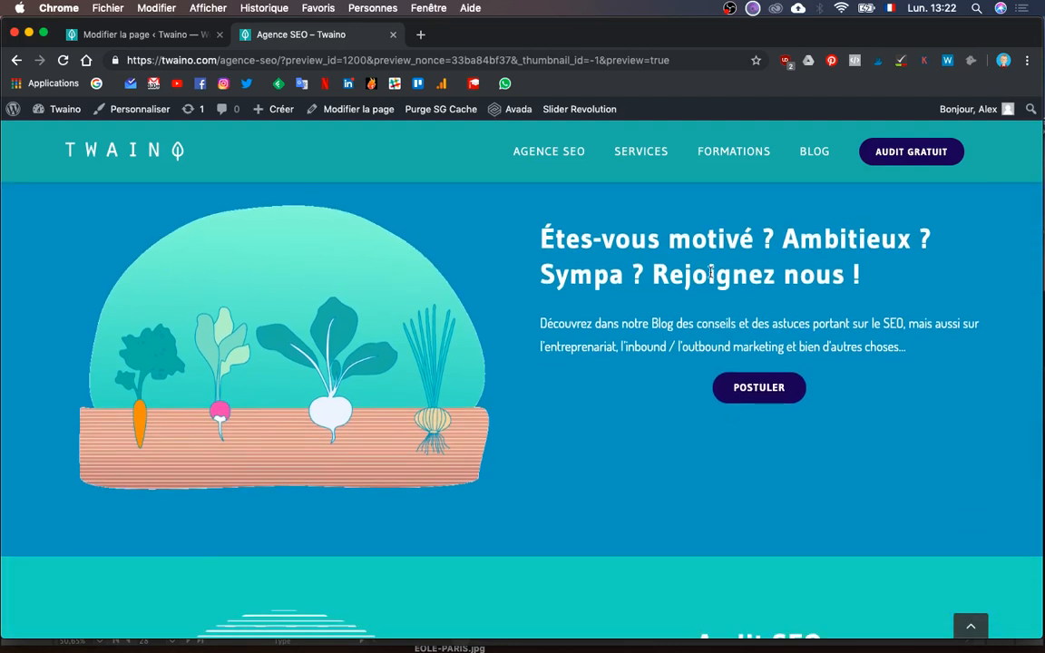
{"action": "scroll", "coordinate": [635, 487], "scroll_direction": "down", "scroll_amount": 1}
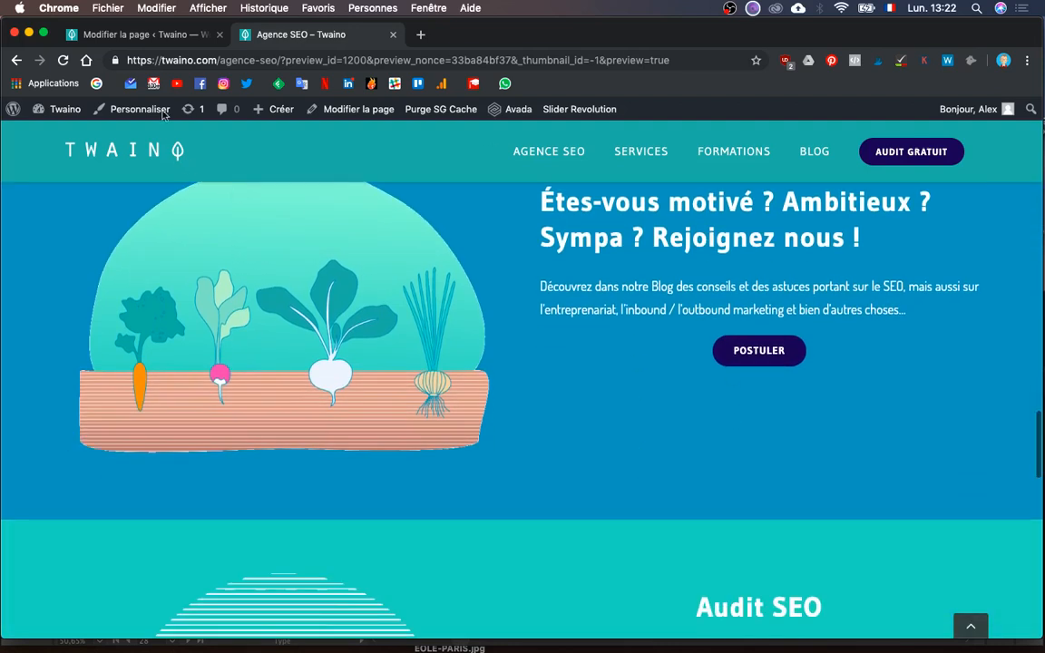
{"action": "left_click", "coordinate": [143, 41]}
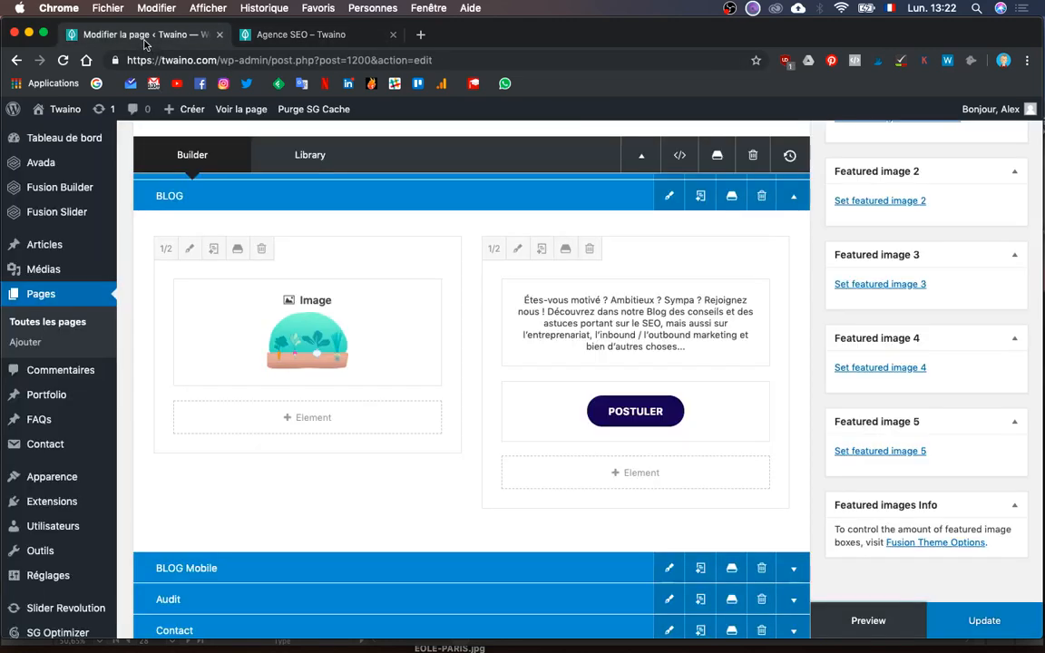
- Insert a Separator element under the POSTULER button and set its style to No Style
{"action": "left_click", "coordinate": [607, 475]}
{"action": "type", "text": "sepa"}
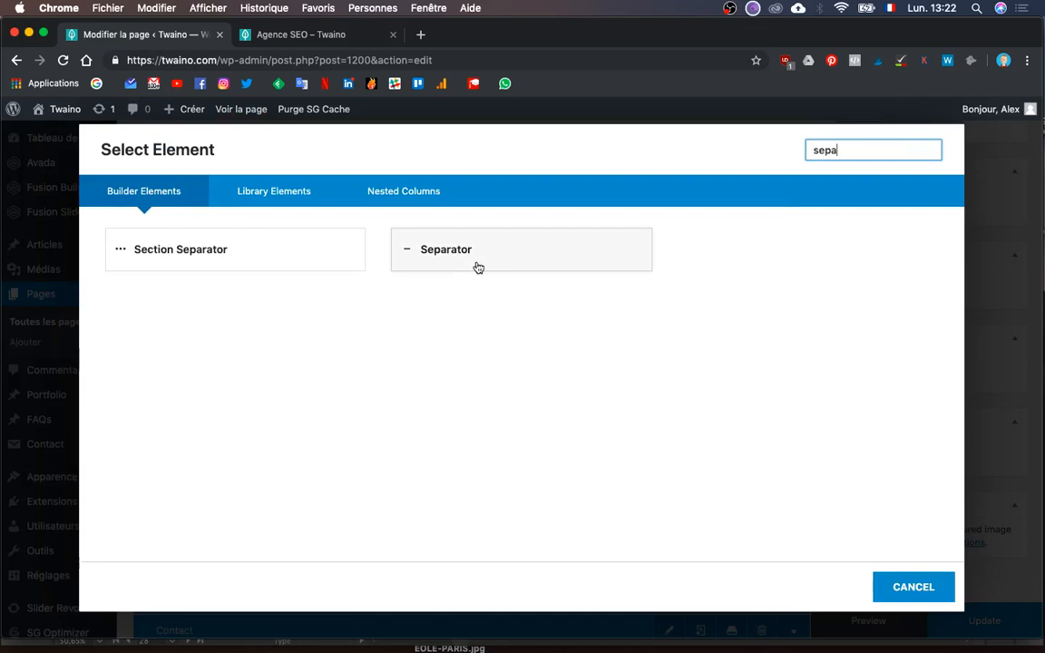
{"action": "left_click", "coordinate": [478, 268]}
{"action": "left_click", "coordinate": [243, 201]}
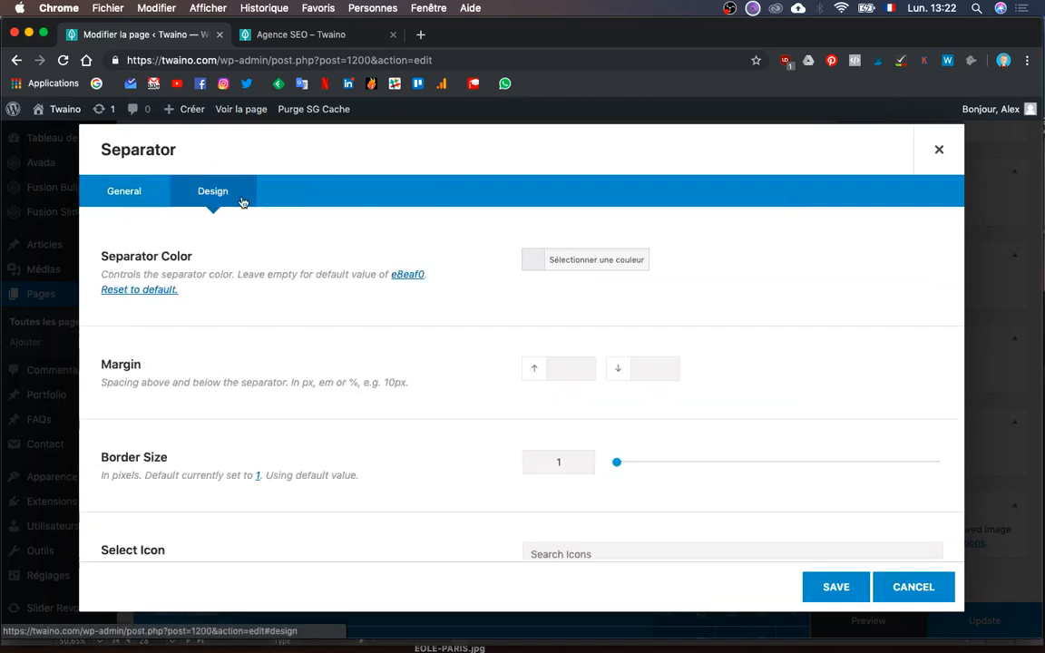
{"action": "left_click", "coordinate": [118, 187]}
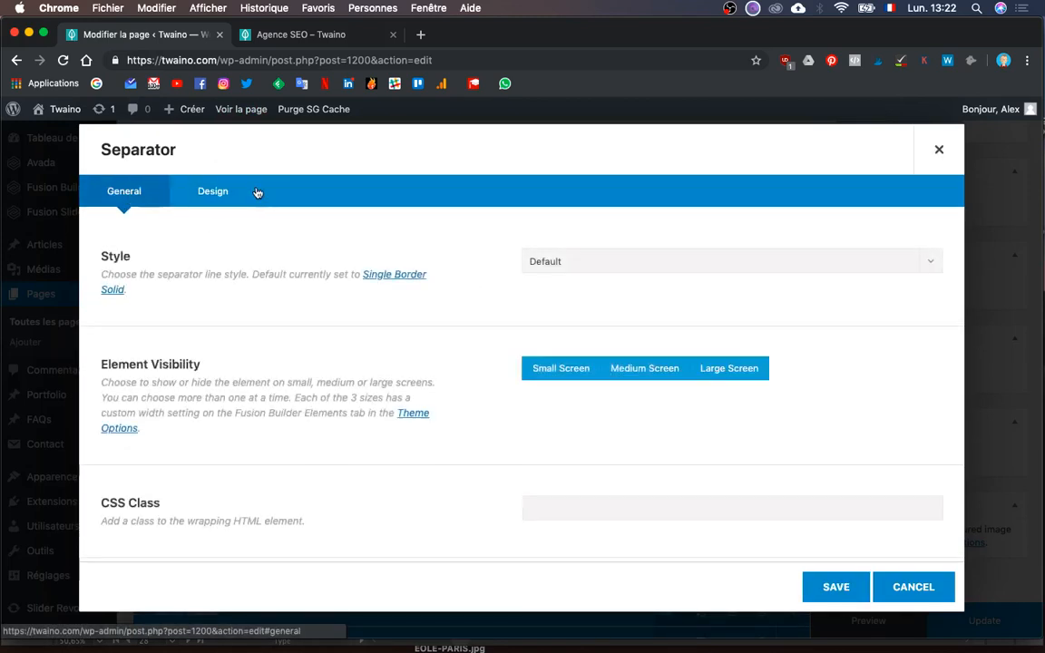
{"action": "left_click", "coordinate": [555, 263]}
{"action": "left_click", "coordinate": [576, 304]}
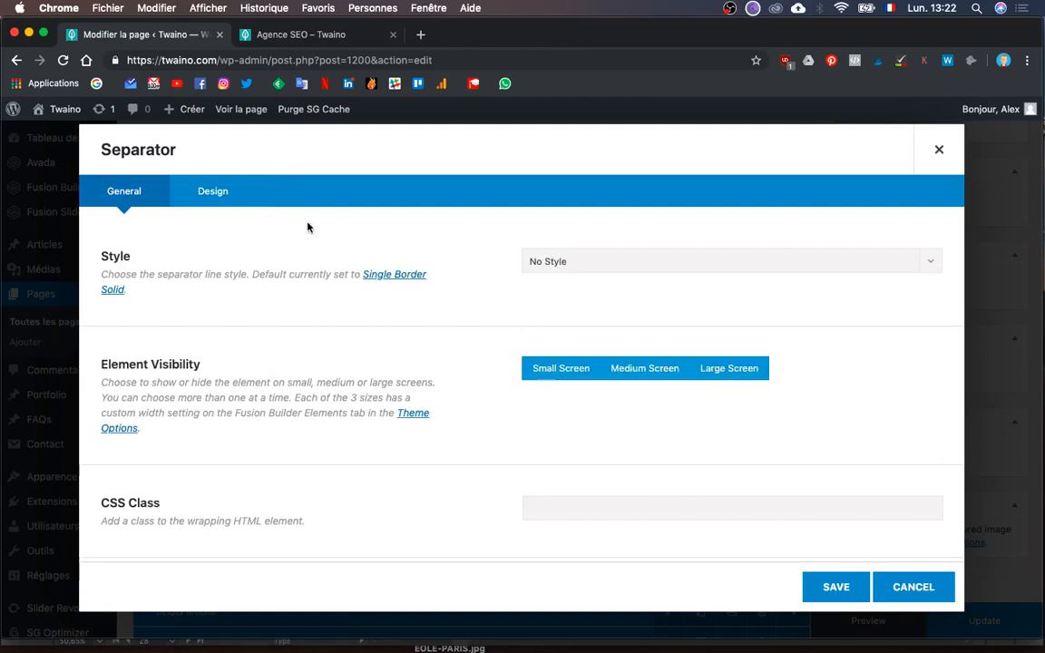
- Give the separator a 5% bottom margin on the Design settings and save it
{"action": "left_click", "coordinate": [242, 204]}
{"action": "scroll", "coordinate": [390, 345], "scroll_direction": "down", "scroll_amount": 2}
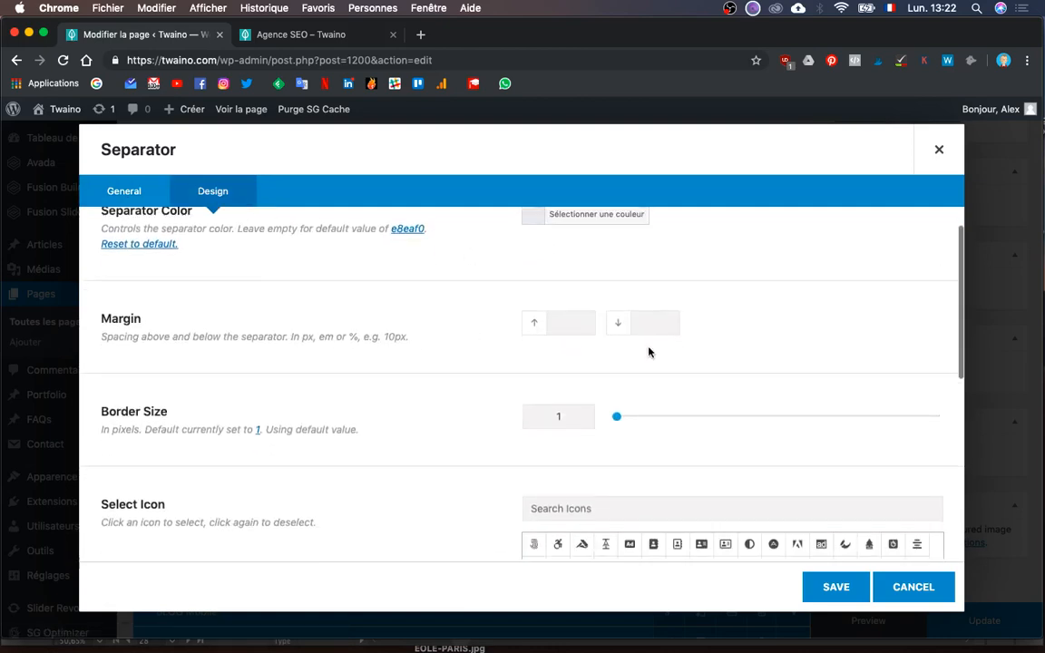
{"action": "scroll", "coordinate": [648, 352], "scroll_direction": "down", "scroll_amount": 6}
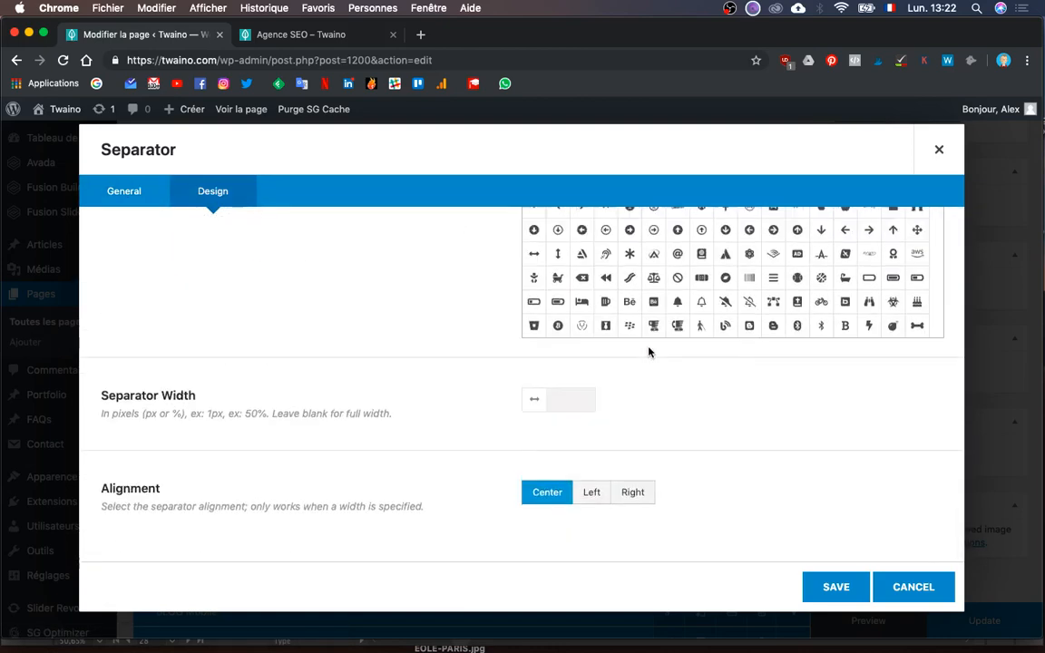
{"action": "scroll", "coordinate": [649, 352], "scroll_direction": "up", "scroll_amount": 8}
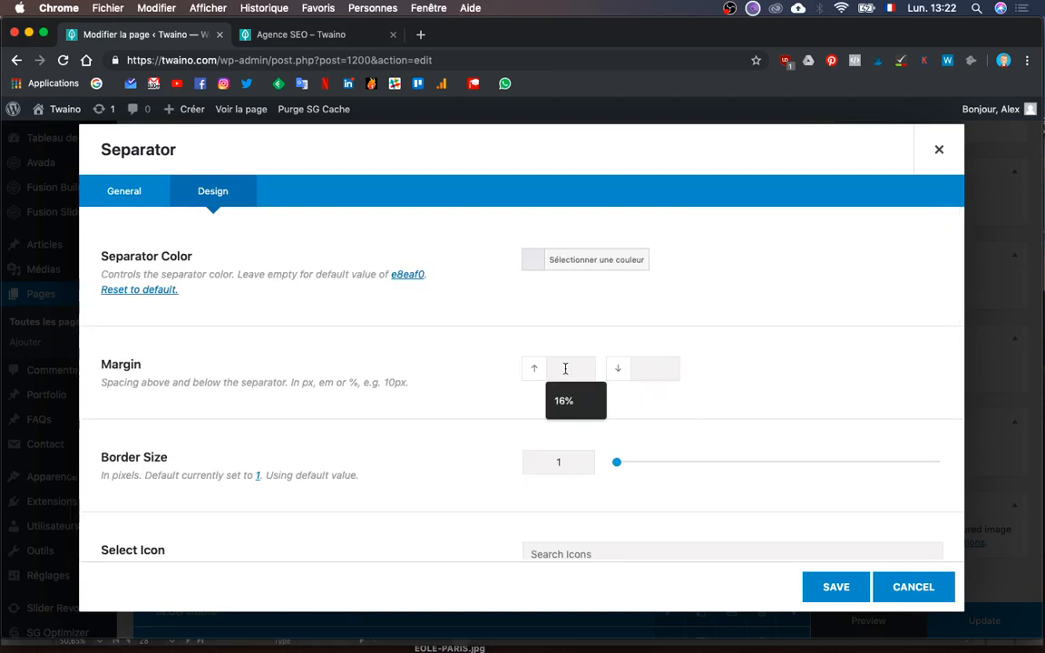
{"action": "left_click", "coordinate": [663, 374]}
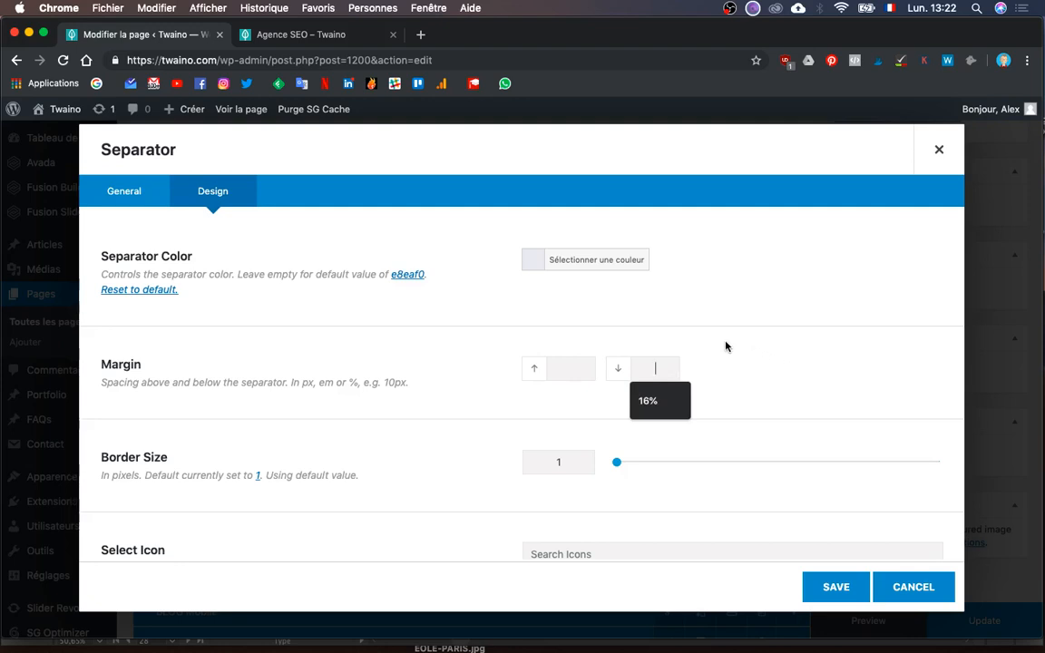
{"action": "type", "text": "5"}
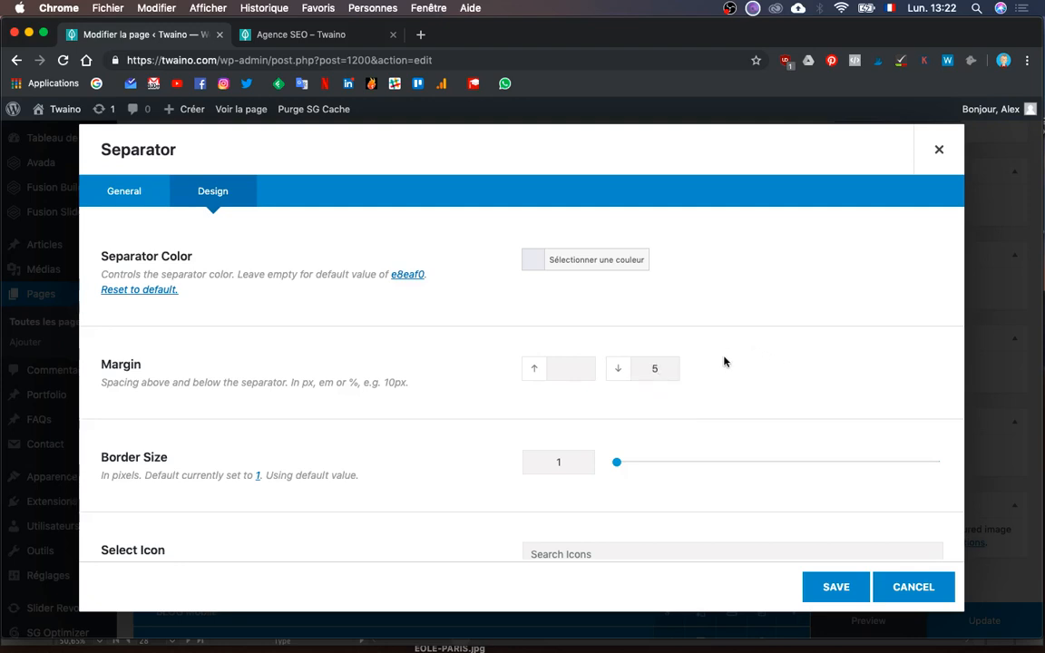
{"action": "type", "text": "%"}
{"action": "left_click", "coordinate": [834, 586]}
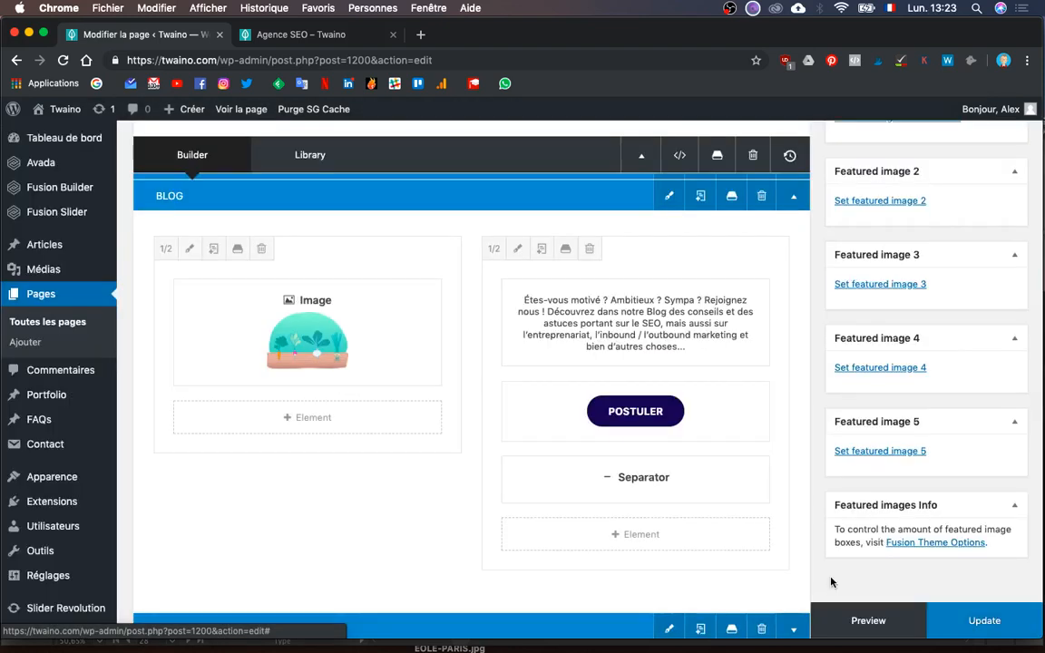
- Move the separator above the POSTULER button in the BLOG column
{"action": "scroll", "coordinate": [783, 462], "scroll_direction": "down", "scroll_amount": 4}
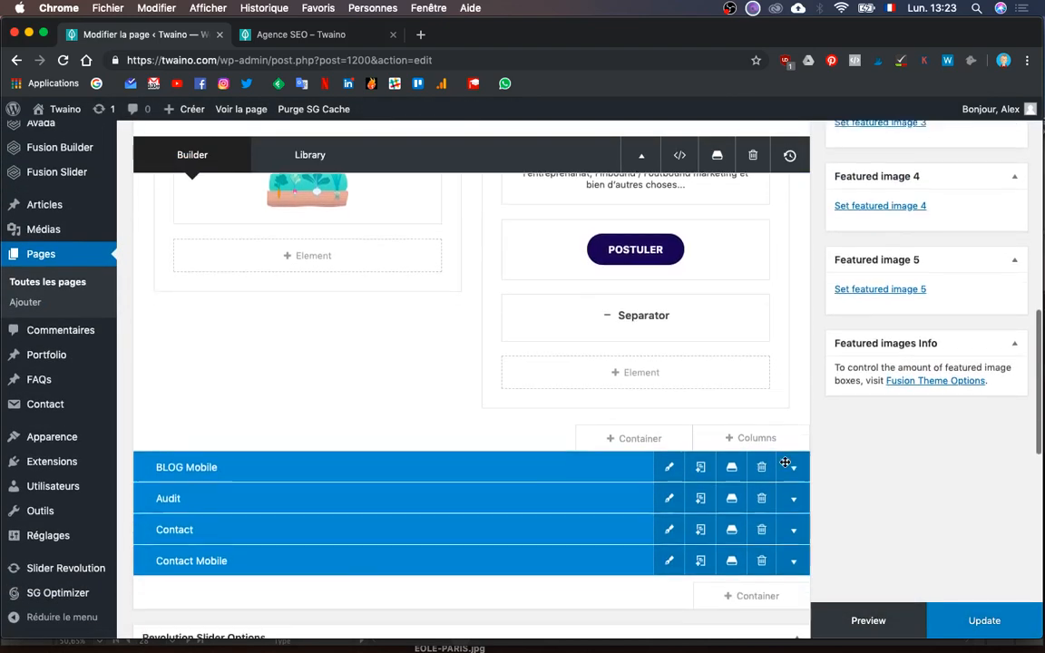
{"action": "key", "text": "ctrl+Up"}
{"action": "key", "text": "ctrl+Up"}
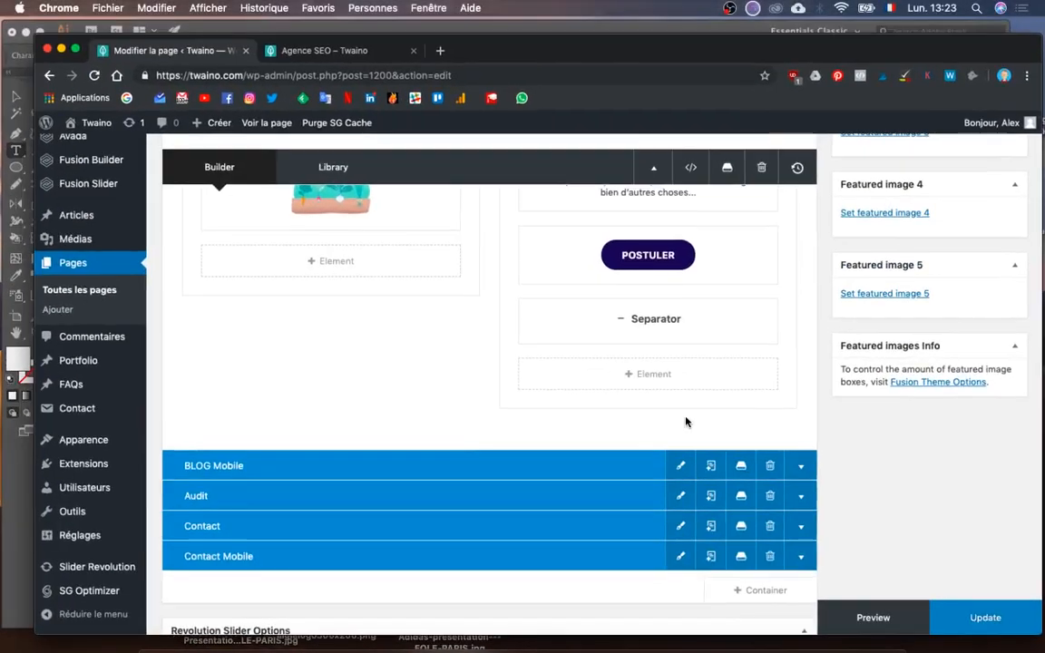
{"action": "left_click_drag", "start_coordinate": [717, 306], "coordinate": [704, 218]}
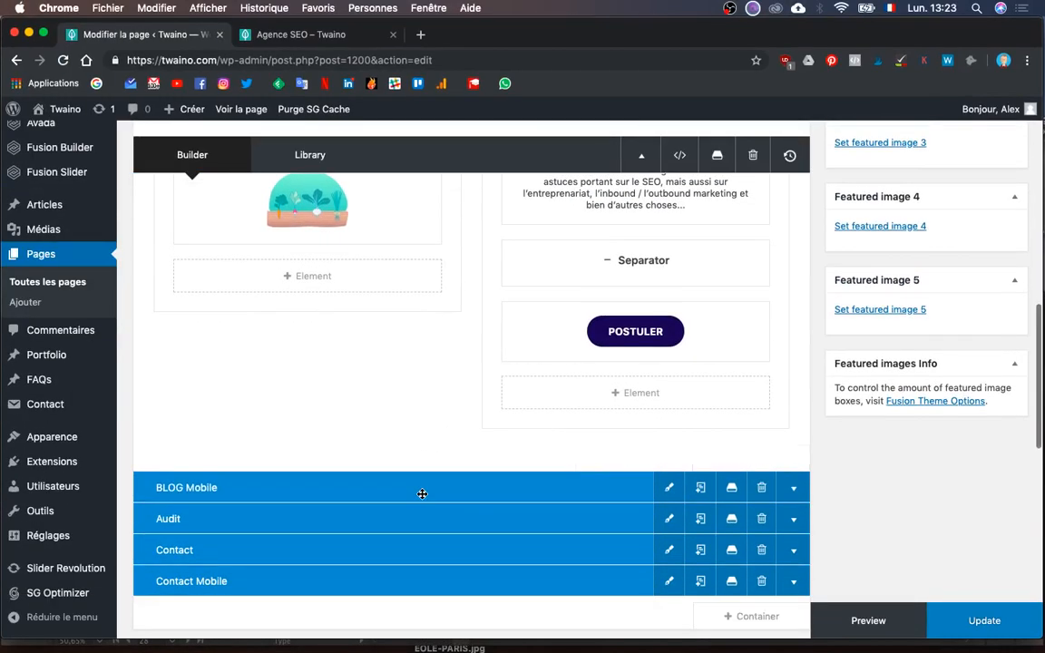
- Compare the layout against the Illustrator mockup, then return to the page builder
{"action": "key", "text": "ctrl+Up"}
{"action": "left_click", "coordinate": [259, 298]}
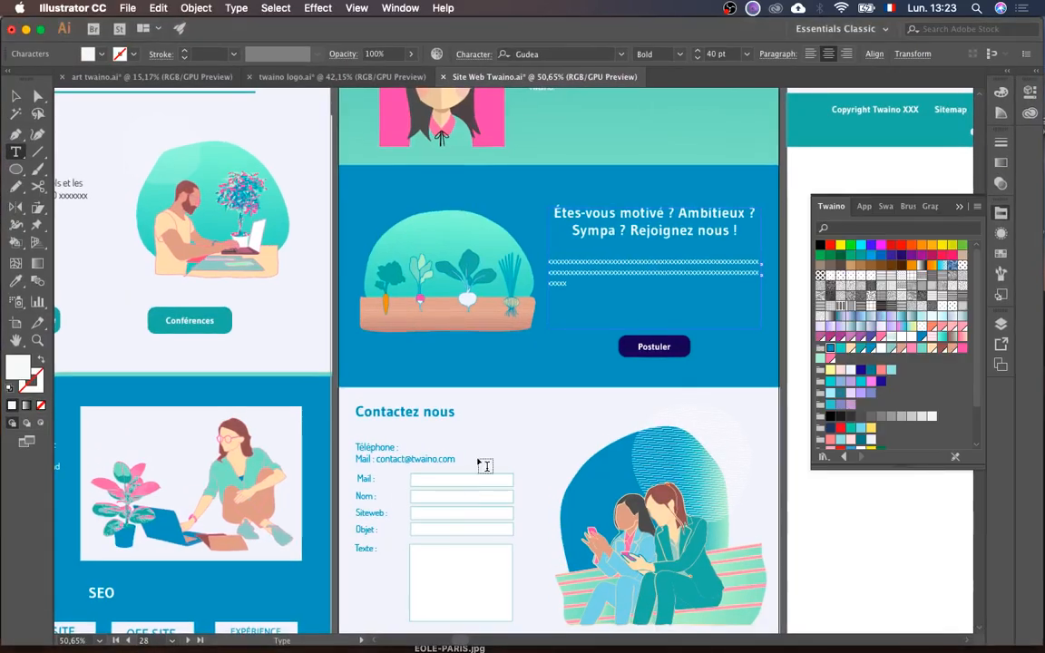
{"action": "scroll", "coordinate": [485, 465], "scroll_direction": "down", "scroll_amount": 6}
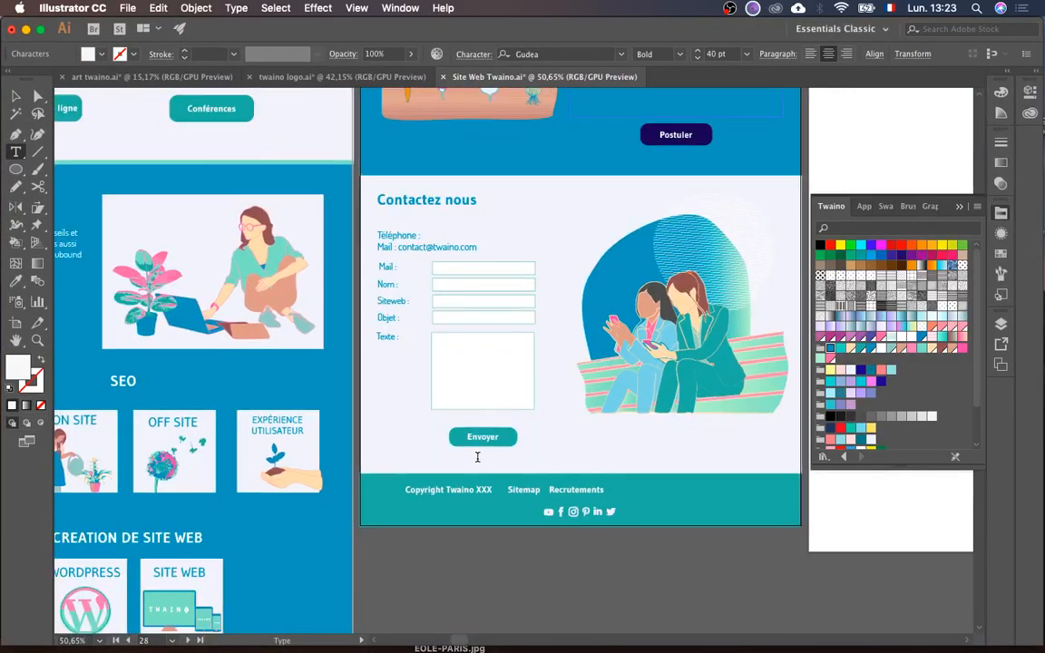
{"action": "key", "text": "ctrl+Up"}
{"action": "left_click", "coordinate": [699, 464]}
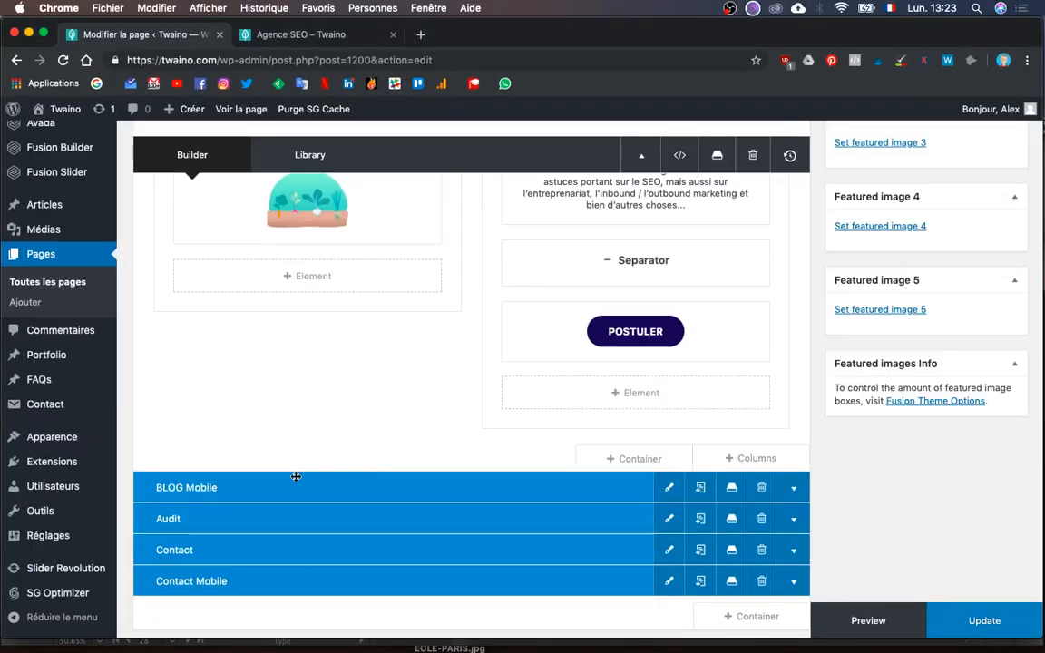
- Delete the Audit container and update the page
{"action": "scroll", "coordinate": [423, 508], "scroll_direction": "down", "scroll_amount": 1}
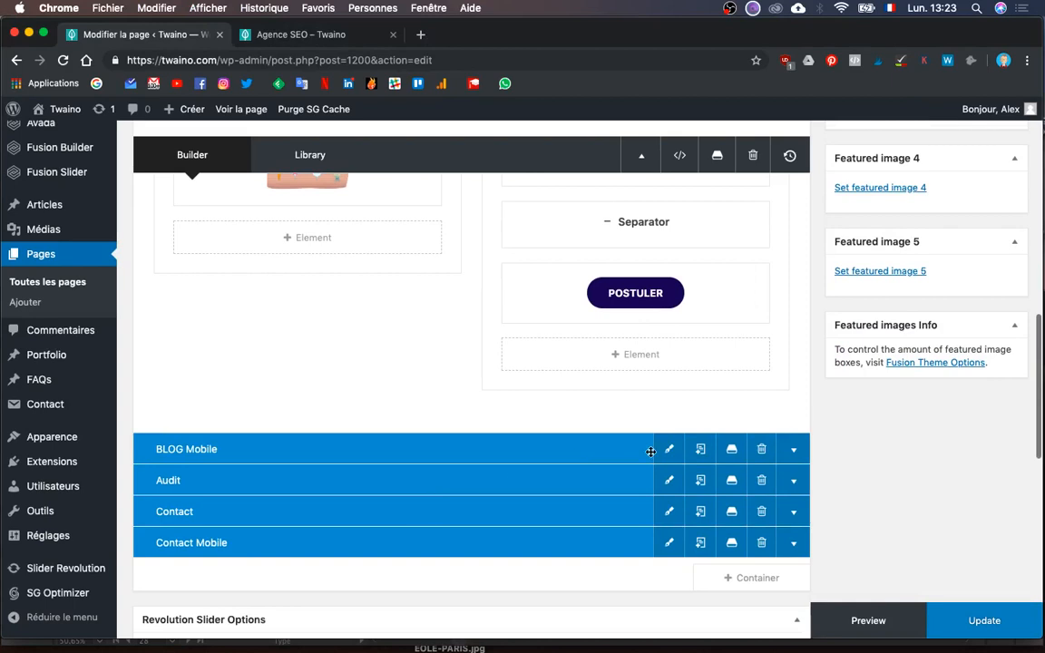
{"action": "left_click", "coordinate": [763, 484]}
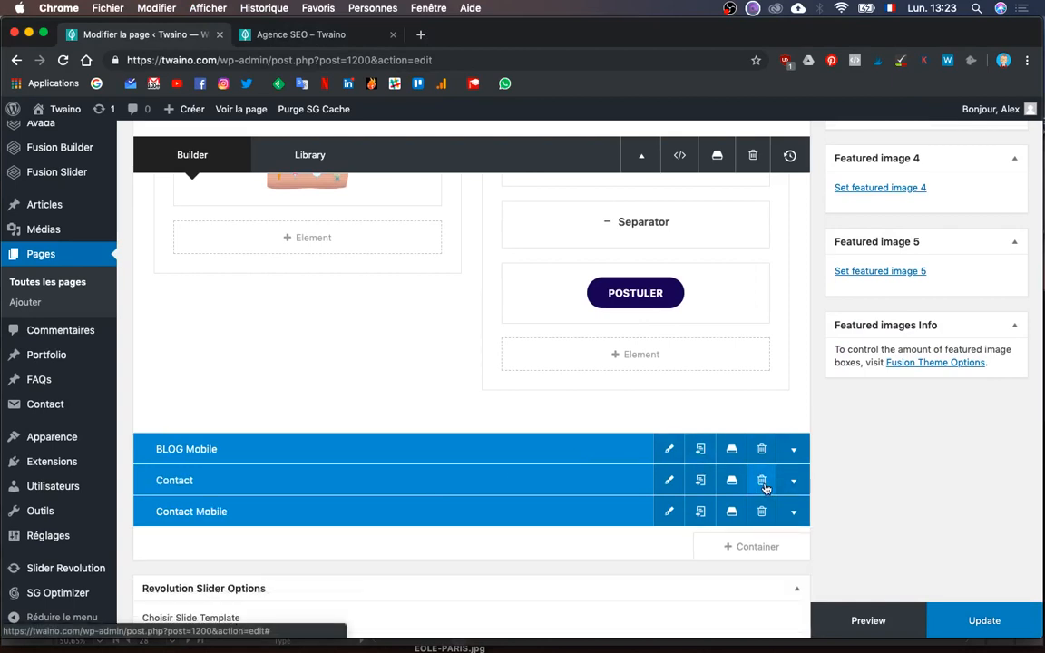
{"action": "left_click", "coordinate": [1001, 623]}
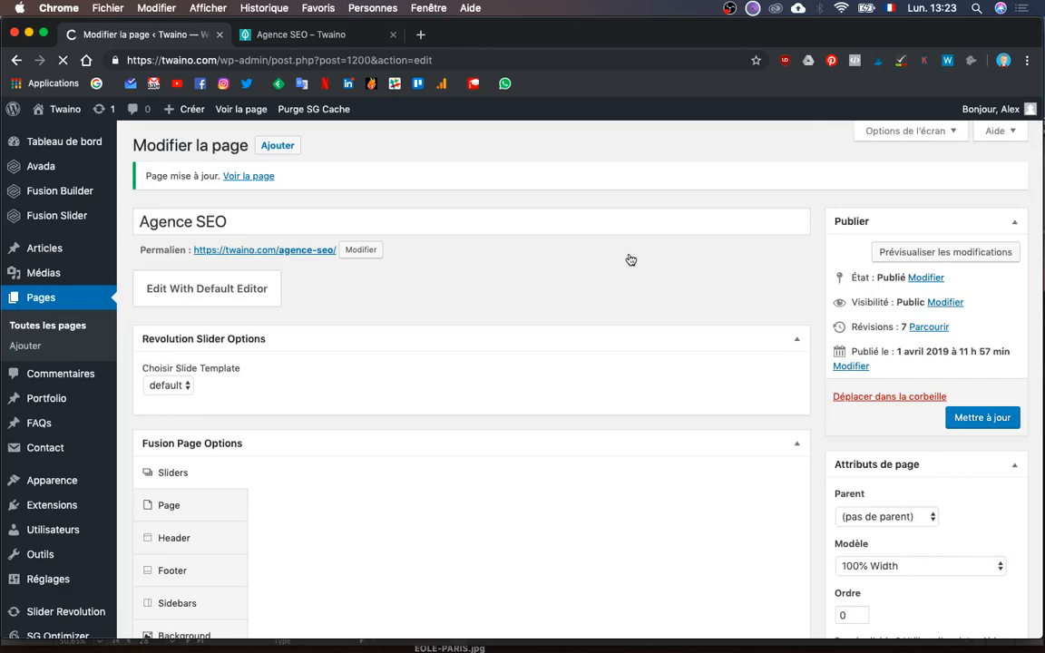
- Open the Preview of the saved Agence SEO page from the edit screen
{"action": "scroll", "coordinate": [635, 263], "scroll_direction": "down", "scroll_amount": 3}
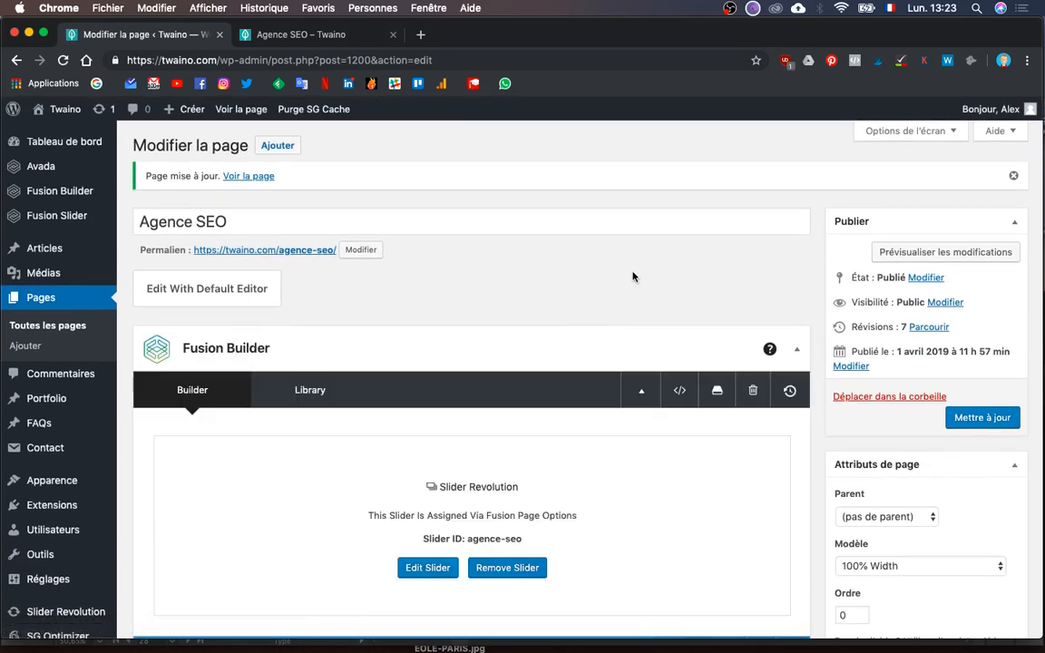
{"action": "scroll", "coordinate": [684, 363], "scroll_direction": "down", "scroll_amount": 10}
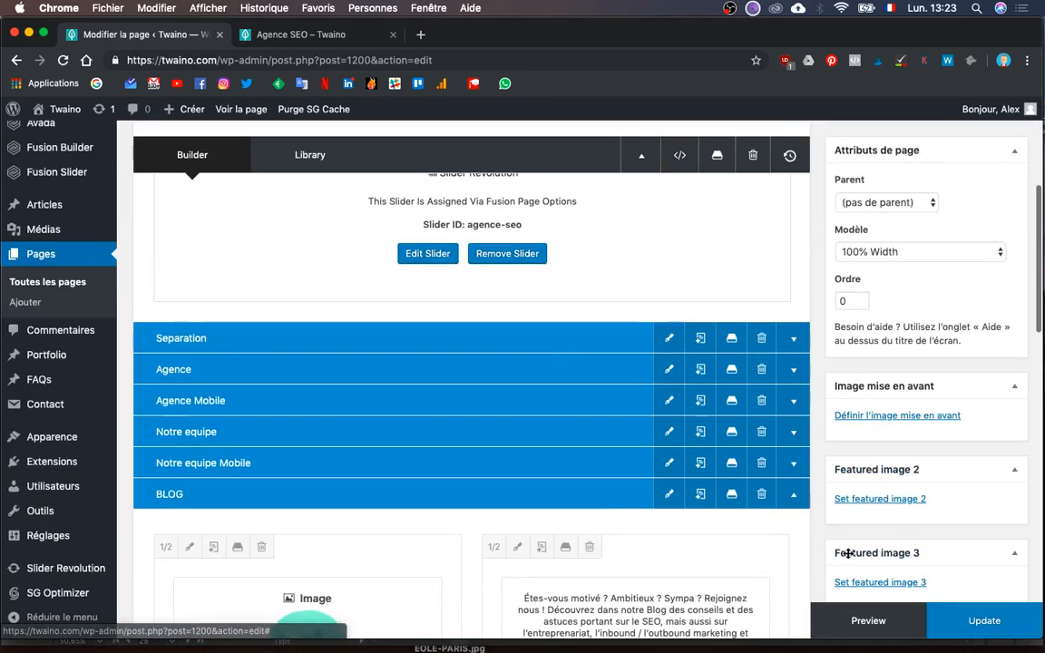
{"action": "left_click", "coordinate": [868, 622]}
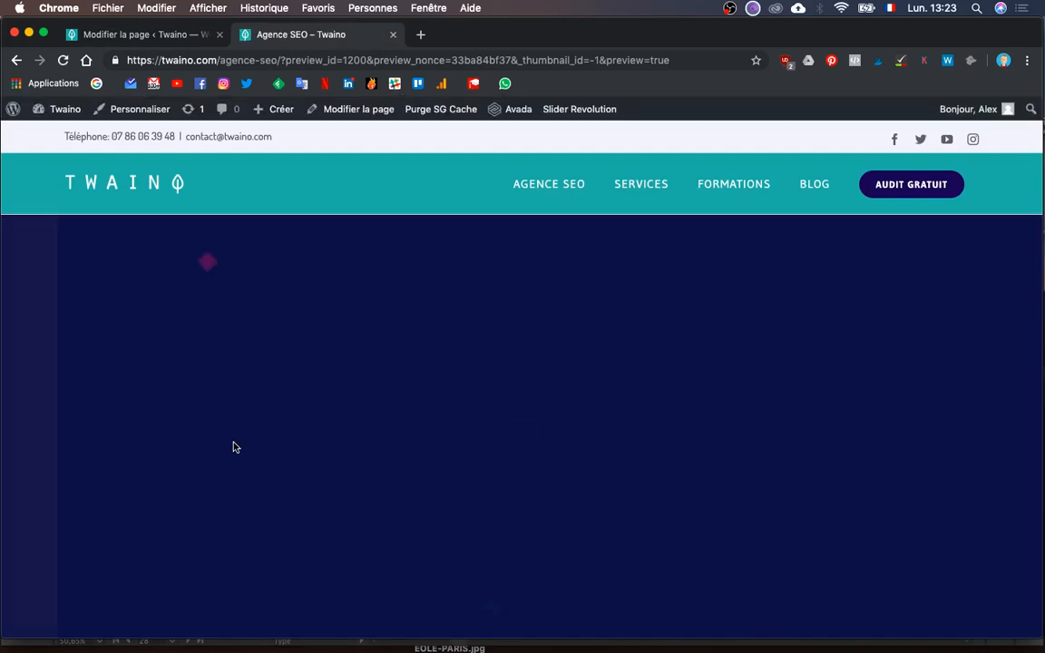
{"action": "scroll", "coordinate": [233, 445], "scroll_direction": "down", "scroll_amount": 2}
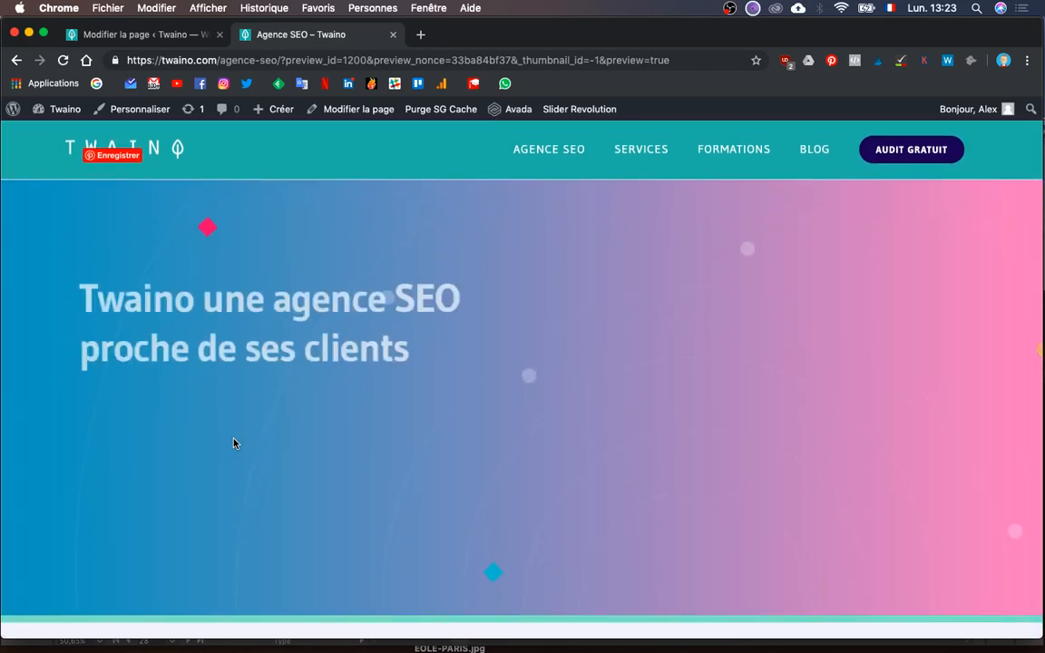
{"action": "scroll", "coordinate": [233, 442], "scroll_direction": "down", "scroll_amount": 5}
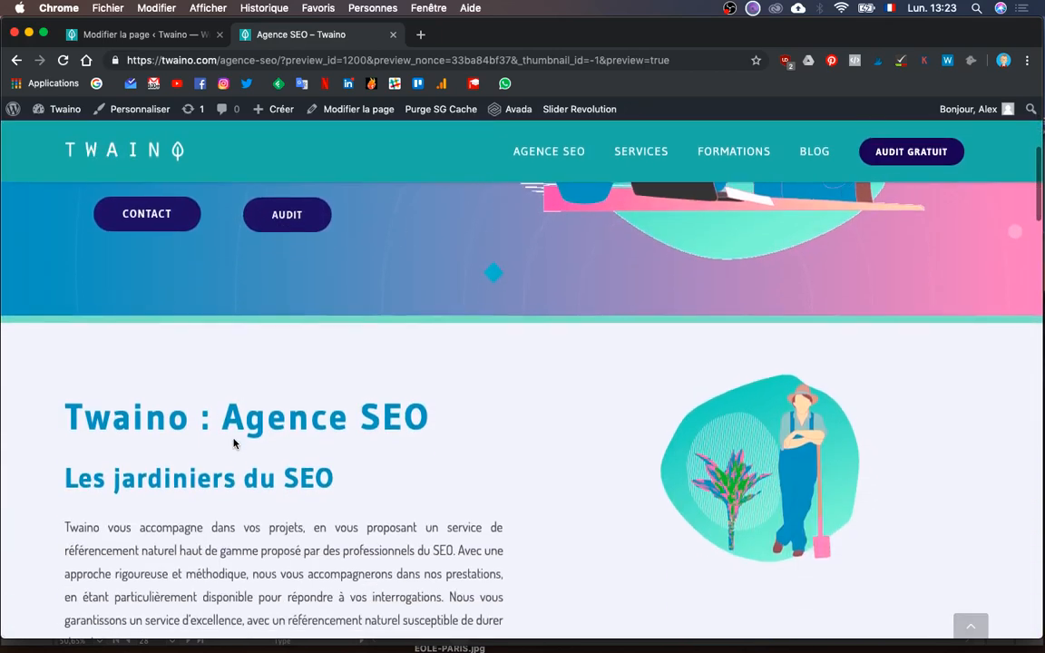
{"action": "scroll", "coordinate": [234, 443], "scroll_direction": "down", "scroll_amount": 2}
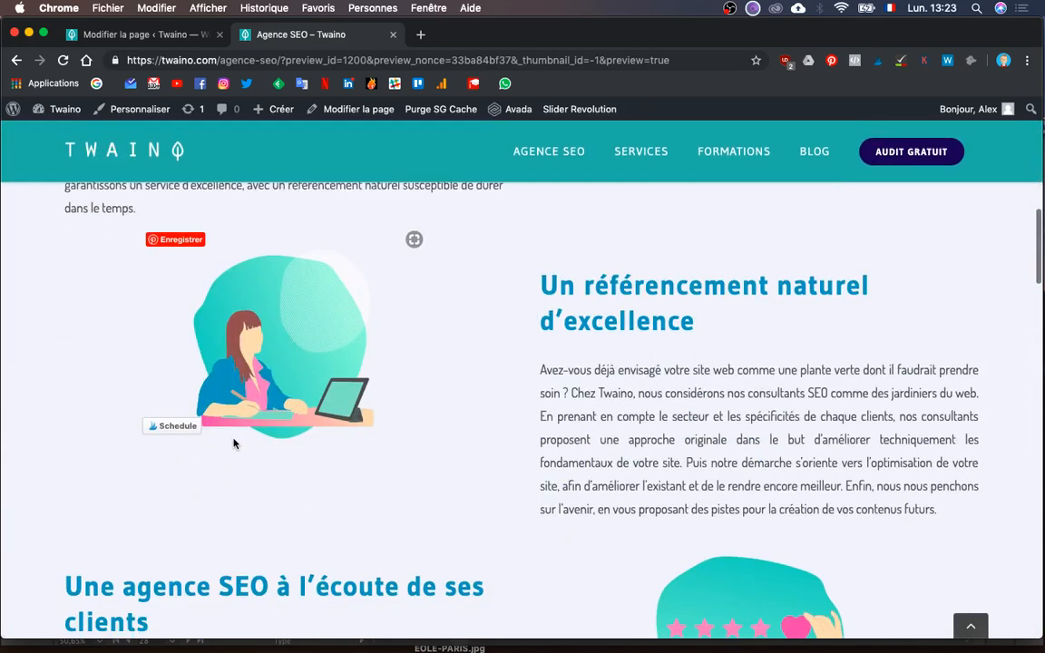
{"action": "scroll", "coordinate": [233, 443], "scroll_direction": "up", "scroll_amount": 4}
{"action": "scroll", "coordinate": [233, 443], "scroll_direction": "down", "scroll_amount": 7}
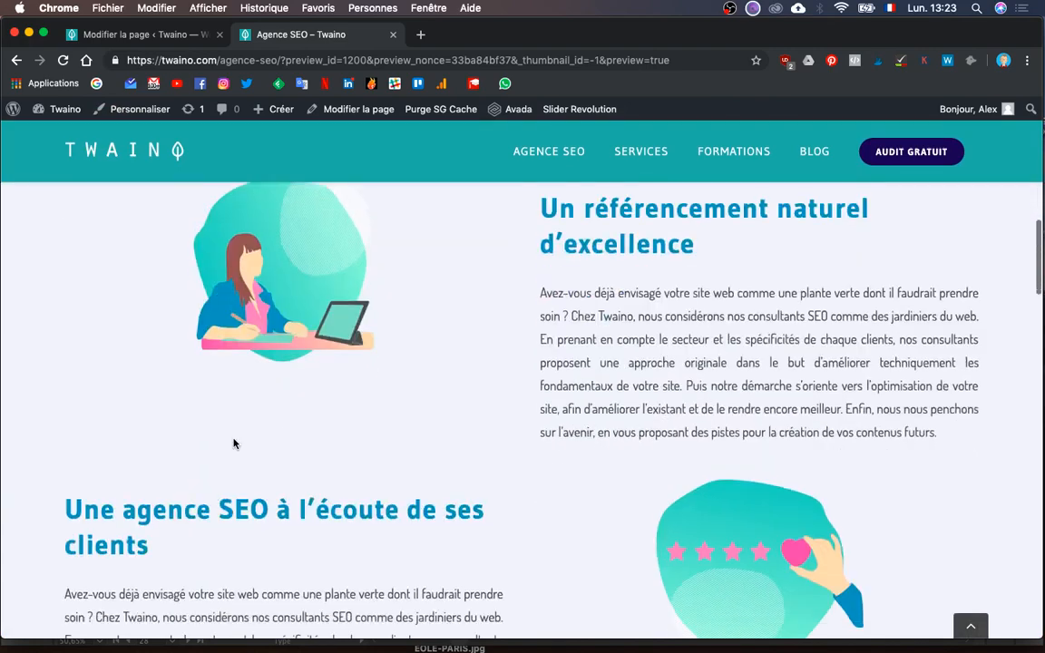
{"action": "scroll", "coordinate": [233, 440], "scroll_direction": "down", "scroll_amount": 8}
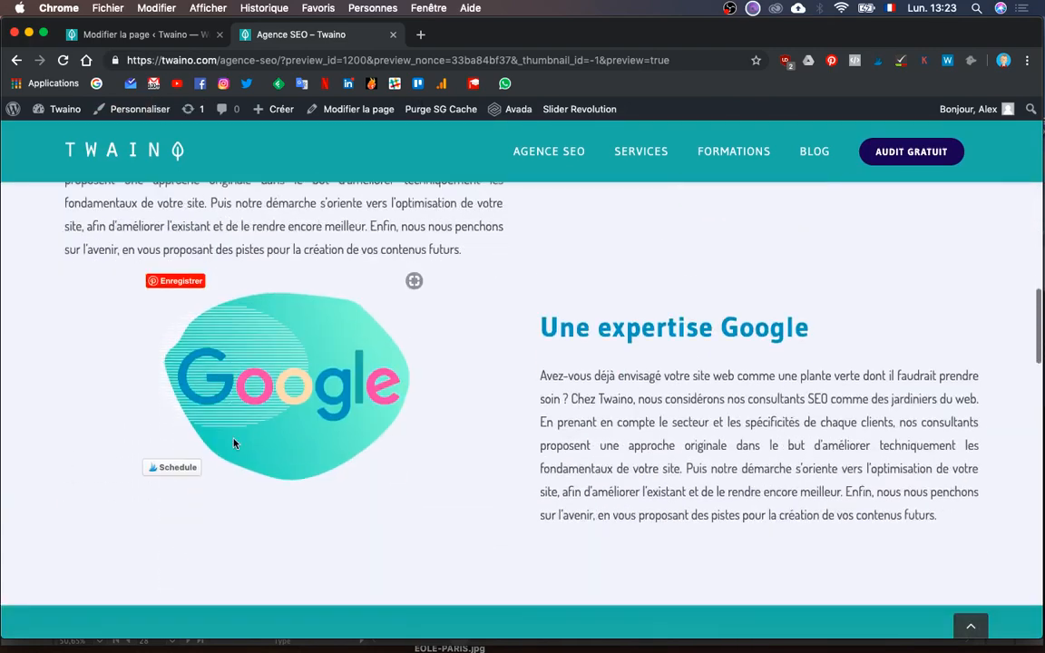
{"action": "scroll", "coordinate": [233, 442], "scroll_direction": "up", "scroll_amount": 1}
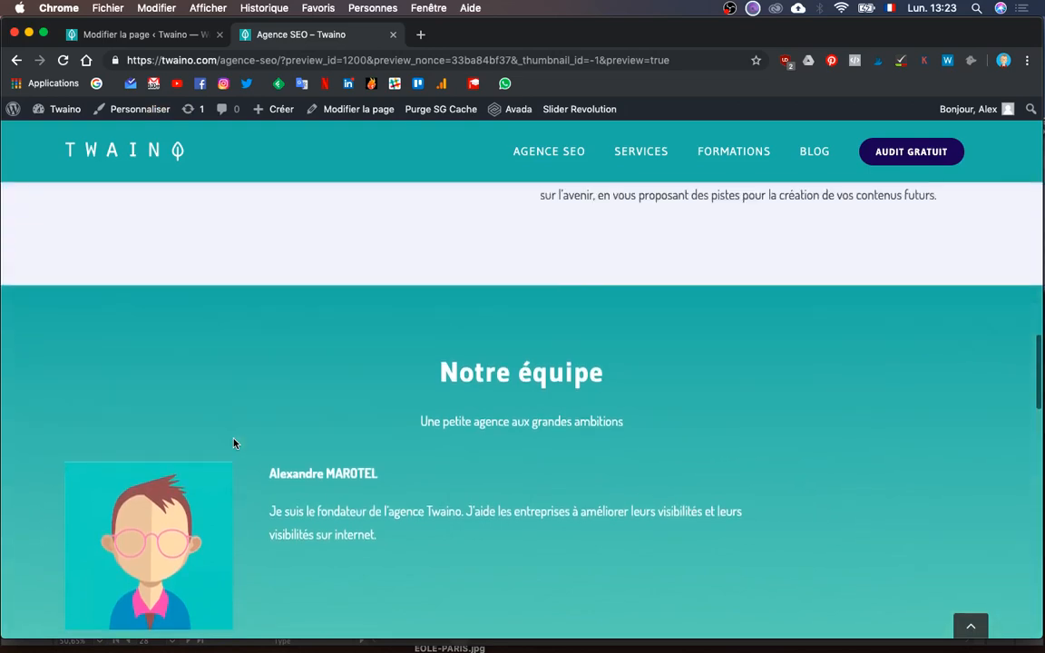
{"action": "scroll", "coordinate": [234, 443], "scroll_direction": "down", "scroll_amount": 5}
{"action": "scroll", "coordinate": [233, 443], "scroll_direction": "down", "scroll_amount": 3}
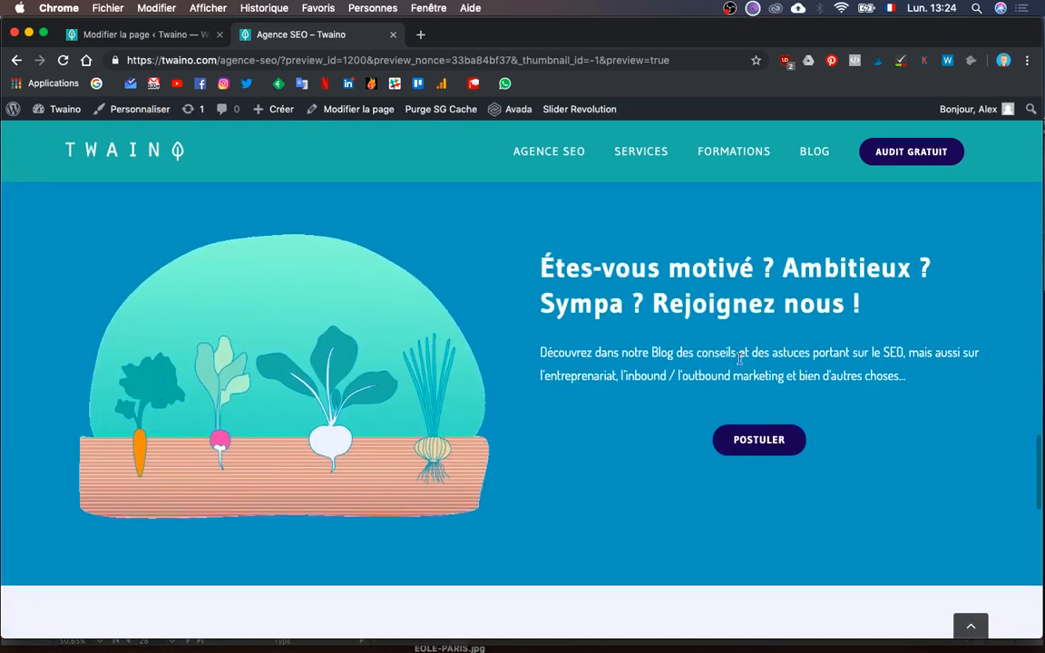
{"action": "scroll", "coordinate": [760, 497], "scroll_direction": "down", "scroll_amount": 5}
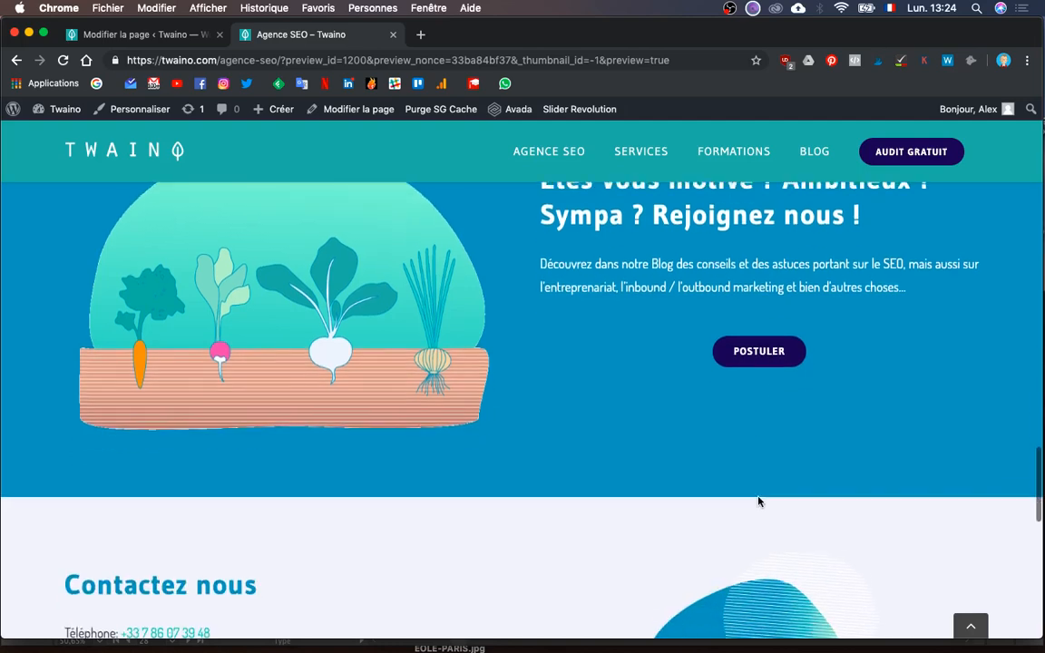
{"action": "scroll", "coordinate": [760, 502], "scroll_direction": "down", "scroll_amount": 6}
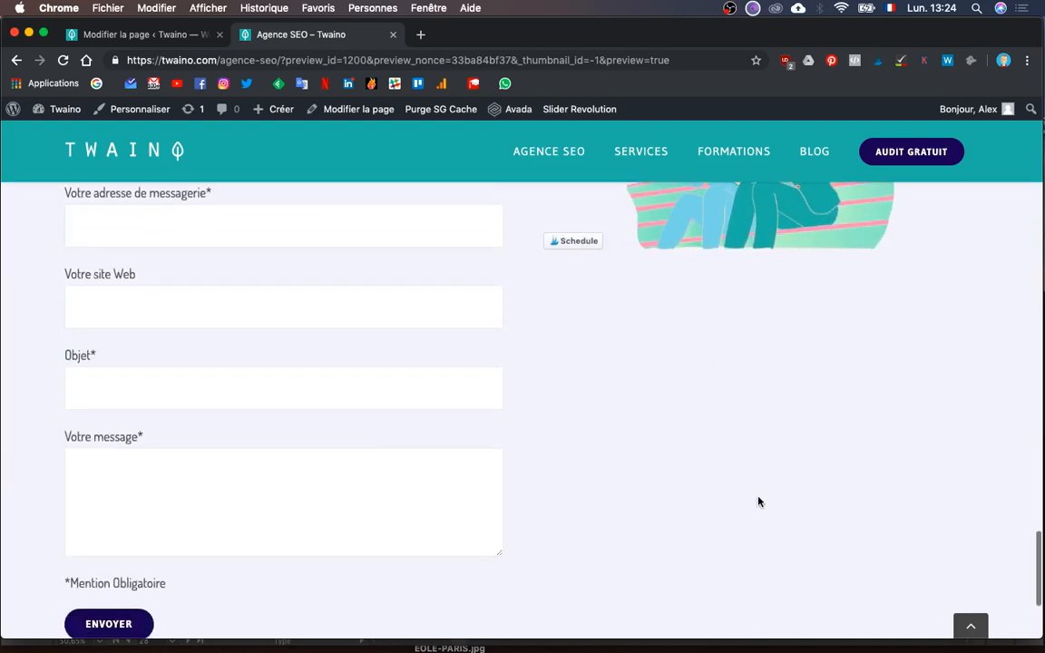
{"action": "scroll", "coordinate": [759, 501], "scroll_direction": "up", "scroll_amount": 20}
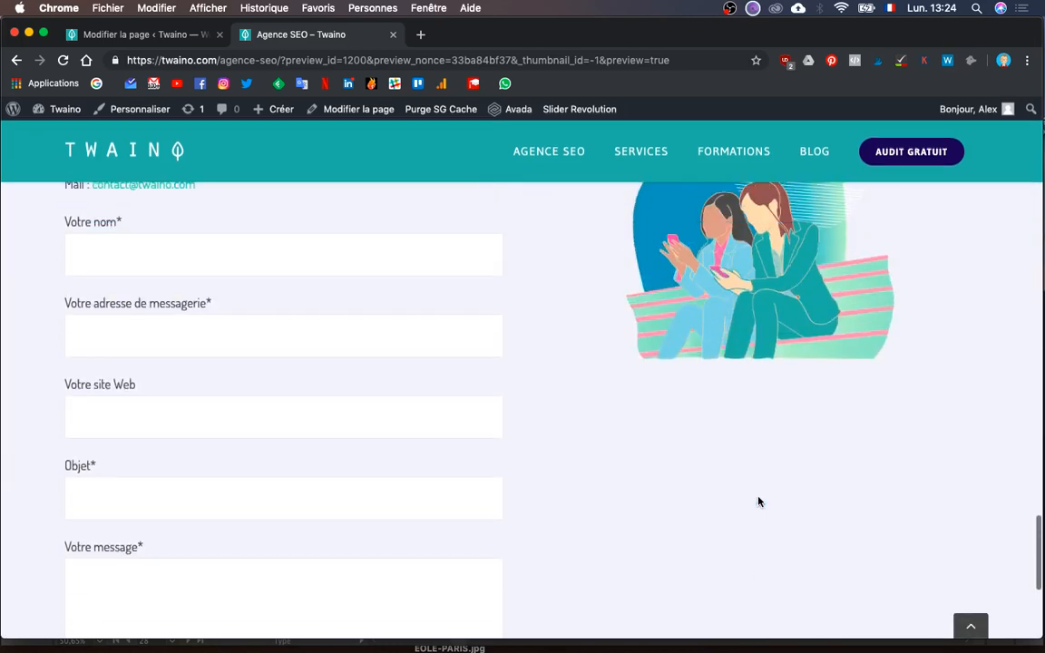
{"action": "scroll", "coordinate": [759, 504], "scroll_direction": "up", "scroll_amount": 20}
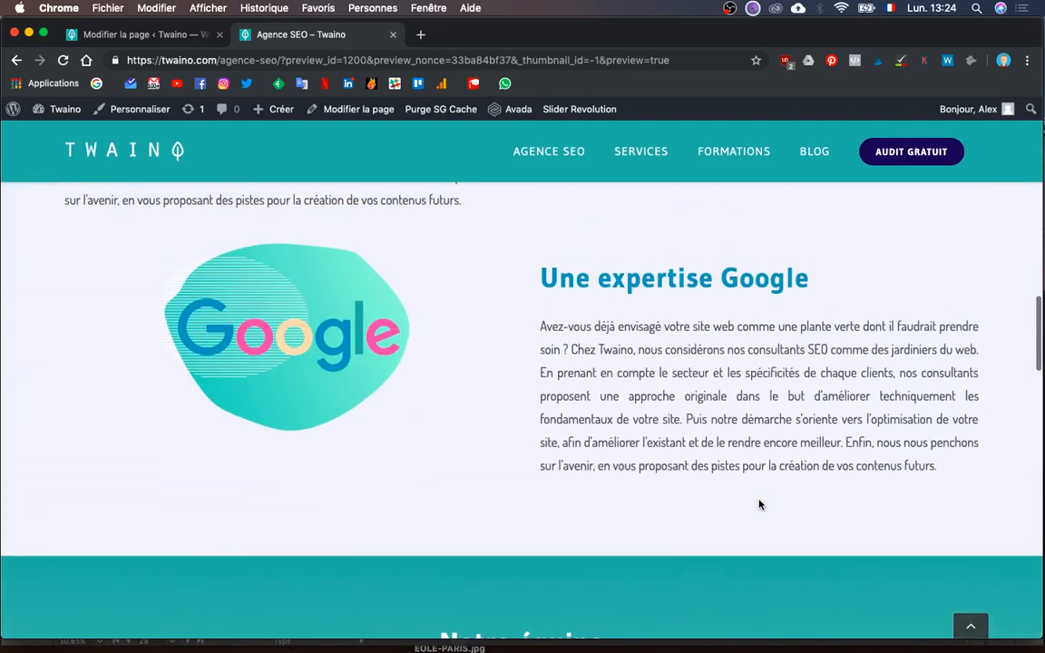
{"action": "scroll", "coordinate": [759, 504], "scroll_direction": "up", "scroll_amount": 3}
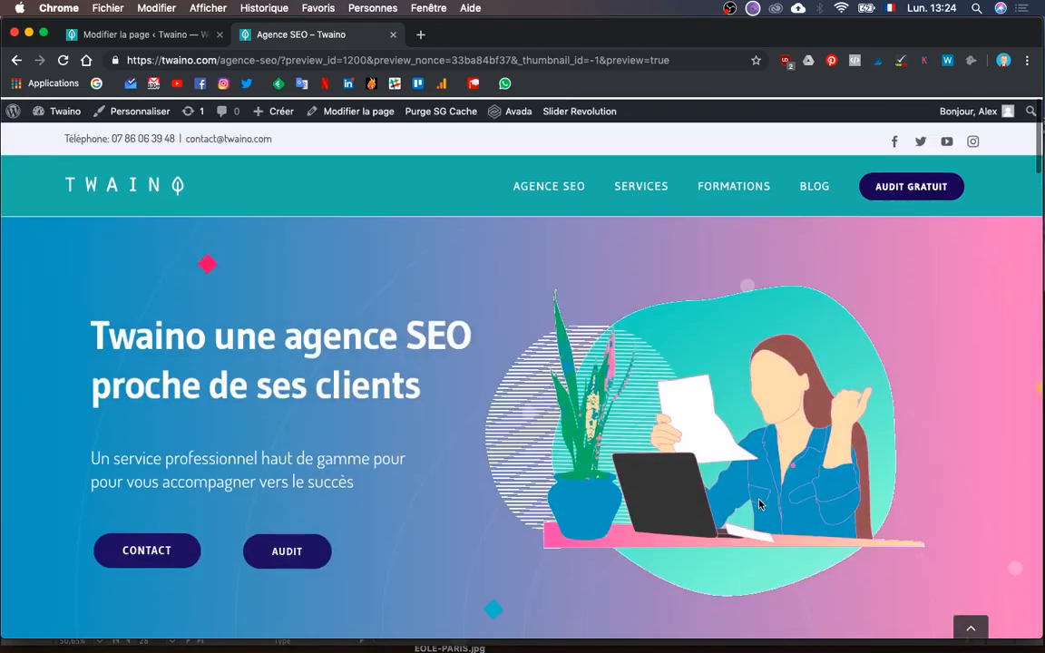
{"action": "scroll", "coordinate": [759, 504], "scroll_direction": "down", "scroll_amount": 2}
{"action": "scroll", "coordinate": [759, 504], "scroll_direction": "up", "scroll_amount": 2}
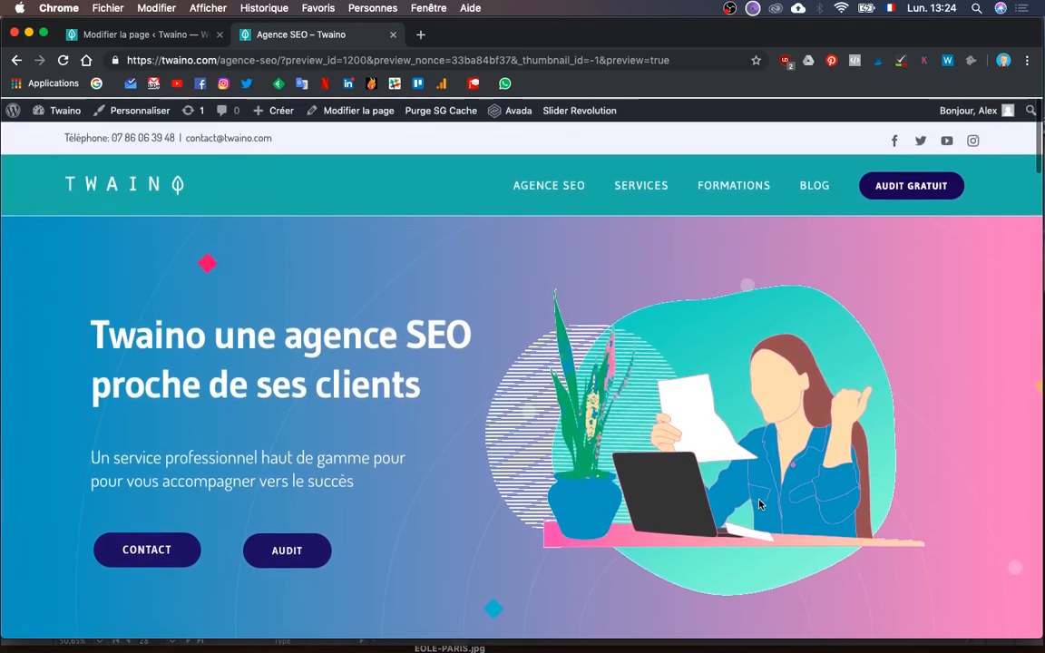
{"action": "scroll", "coordinate": [759, 505], "scroll_direction": "down", "scroll_amount": 8}
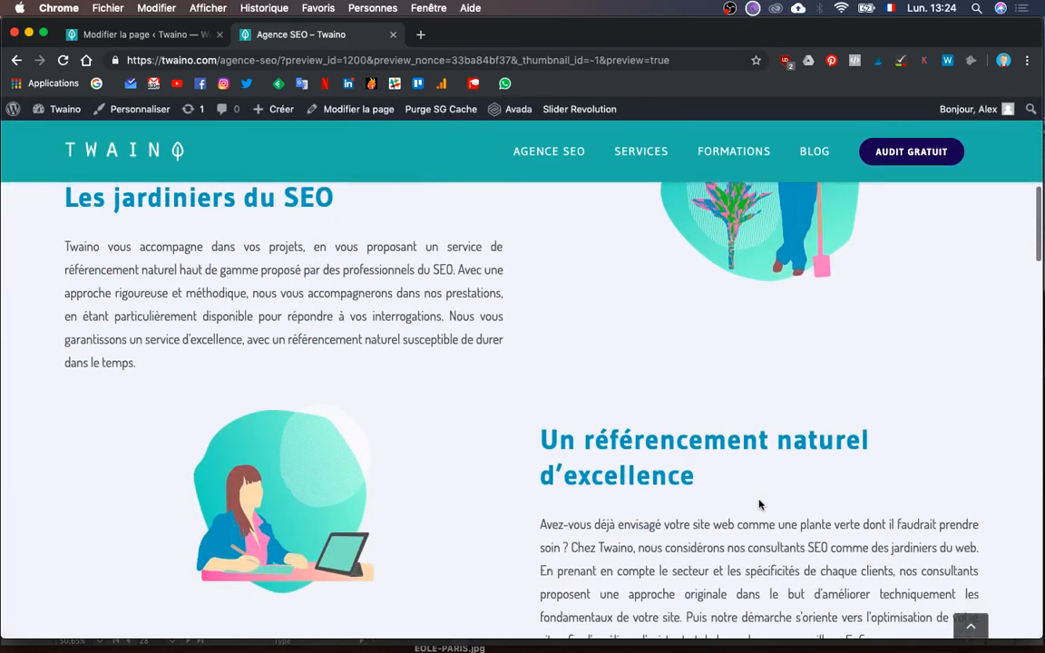
{"action": "scroll", "coordinate": [759, 501], "scroll_direction": "up", "scroll_amount": 1}
{"action": "scroll", "coordinate": [759, 502], "scroll_direction": "down", "scroll_amount": 6}
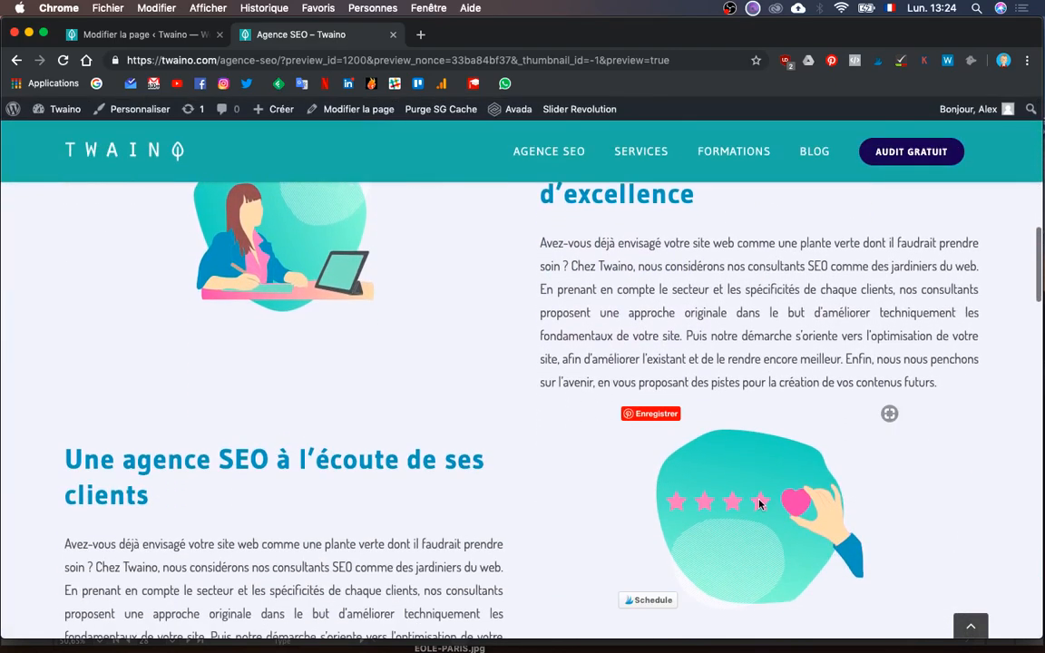
{"action": "scroll", "coordinate": [611, 497], "scroll_direction": "down", "scroll_amount": 4}
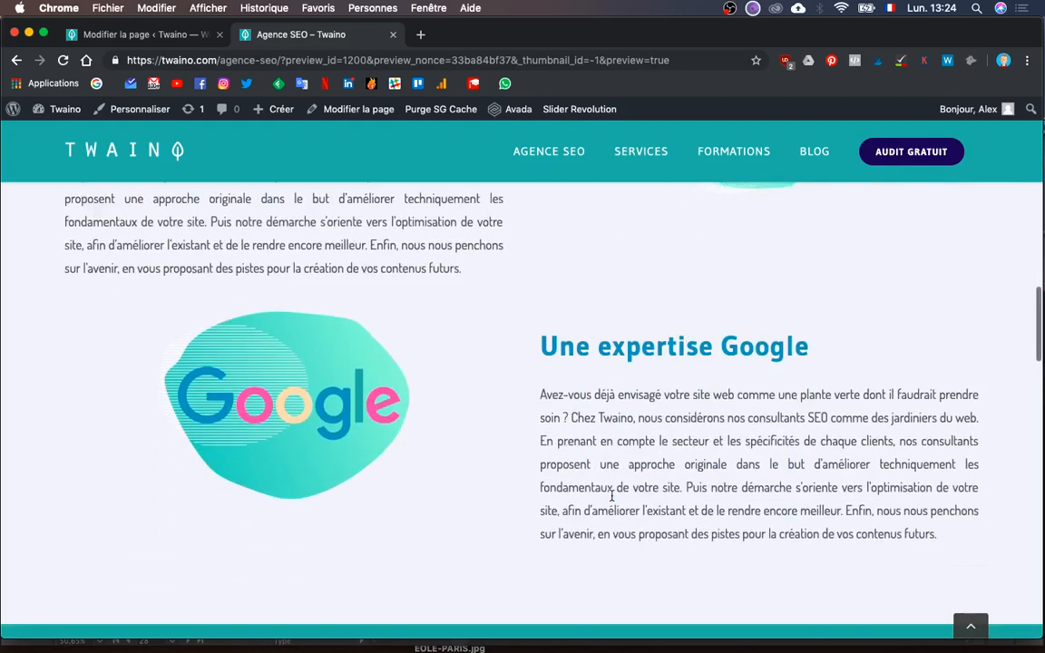
{"action": "scroll", "coordinate": [611, 500], "scroll_direction": "down", "scroll_amount": 8}
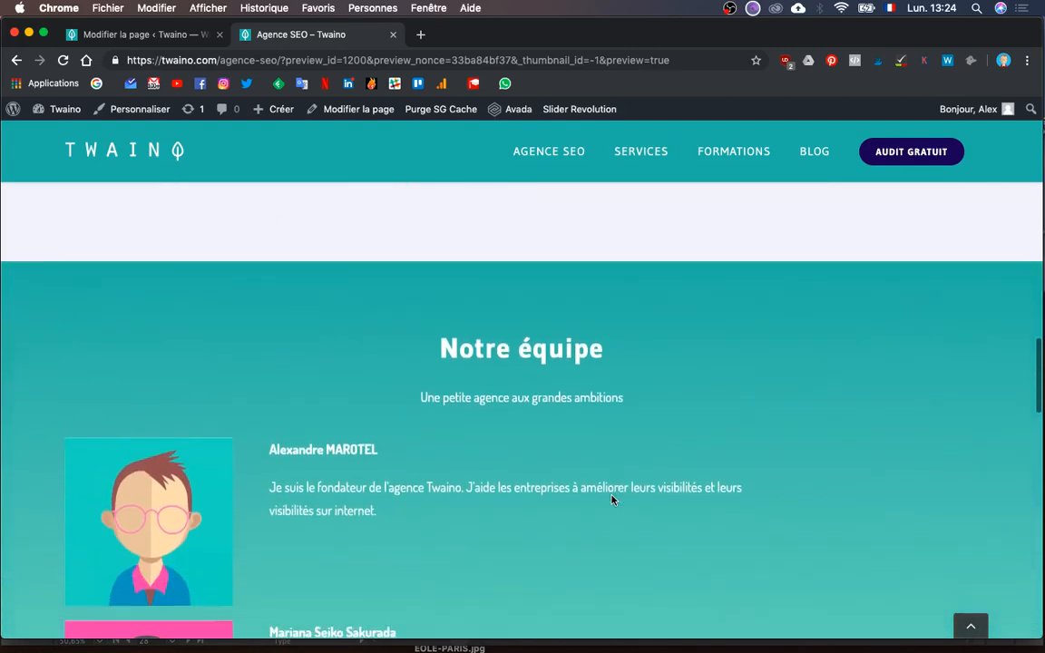
{"action": "key", "text": "ctrl+Up"}
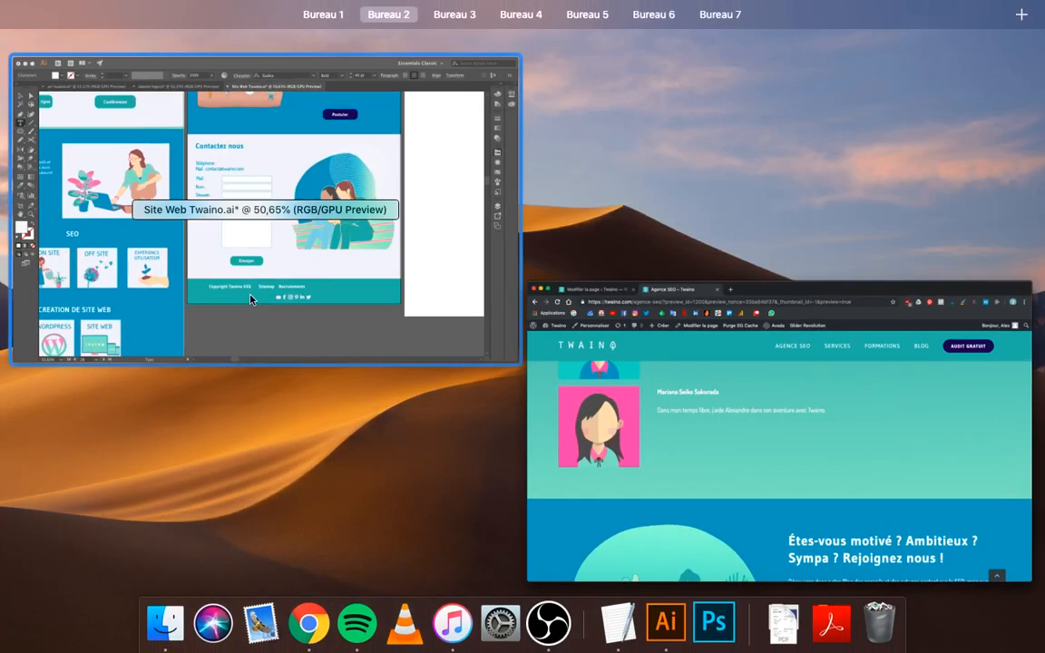
{"action": "left_click", "coordinate": [189, 304]}
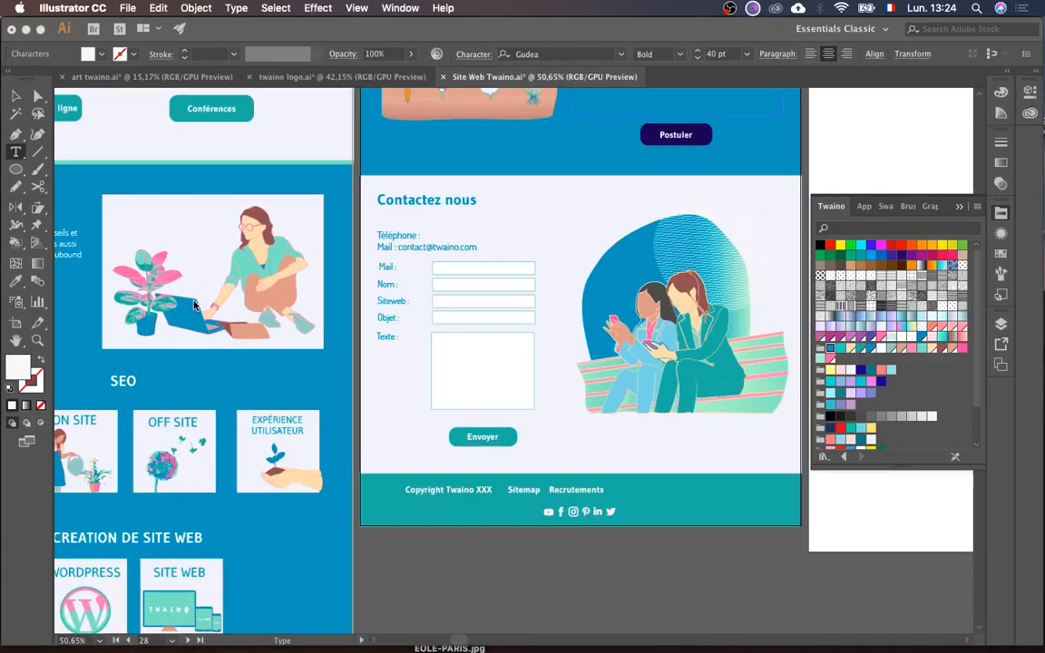
{"action": "scroll", "coordinate": [576, 361], "scroll_direction": "up", "scroll_amount": 2}
{"action": "scroll", "coordinate": [583, 363], "scroll_direction": "up", "scroll_amount": 5}
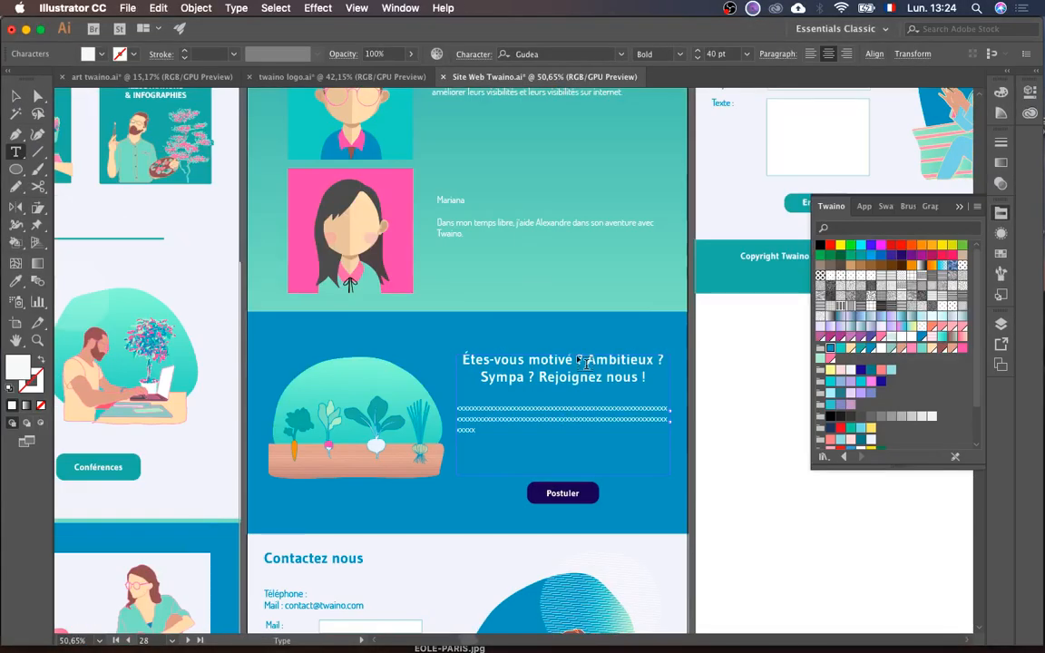
{"action": "scroll", "coordinate": [583, 363], "scroll_direction": "up", "scroll_amount": 7}
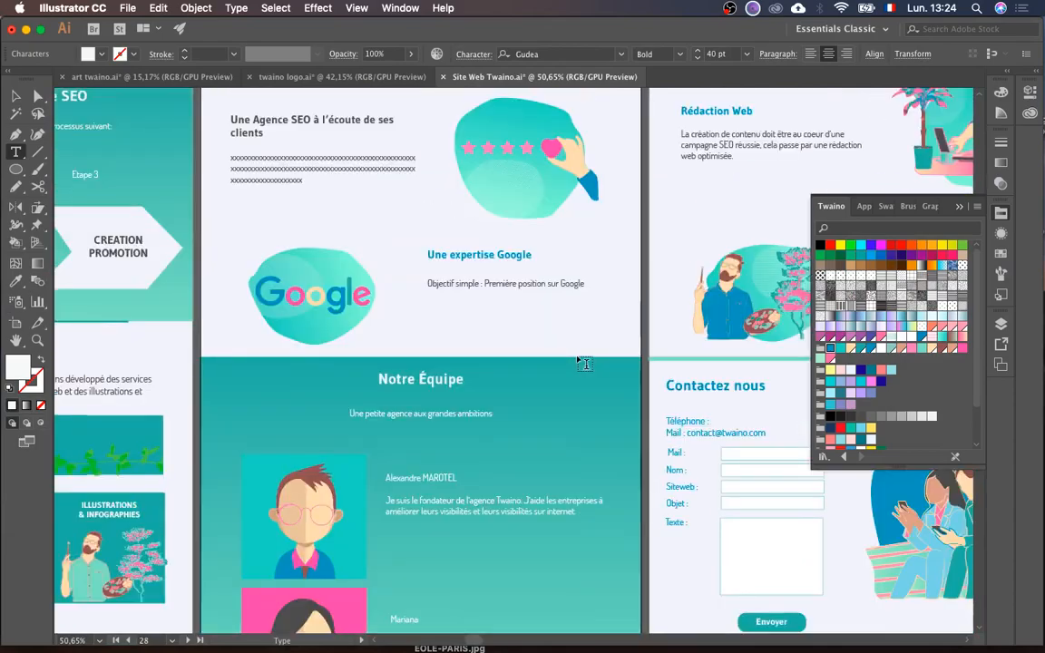
{"action": "scroll", "coordinate": [584, 363], "scroll_direction": "up", "scroll_amount": 6}
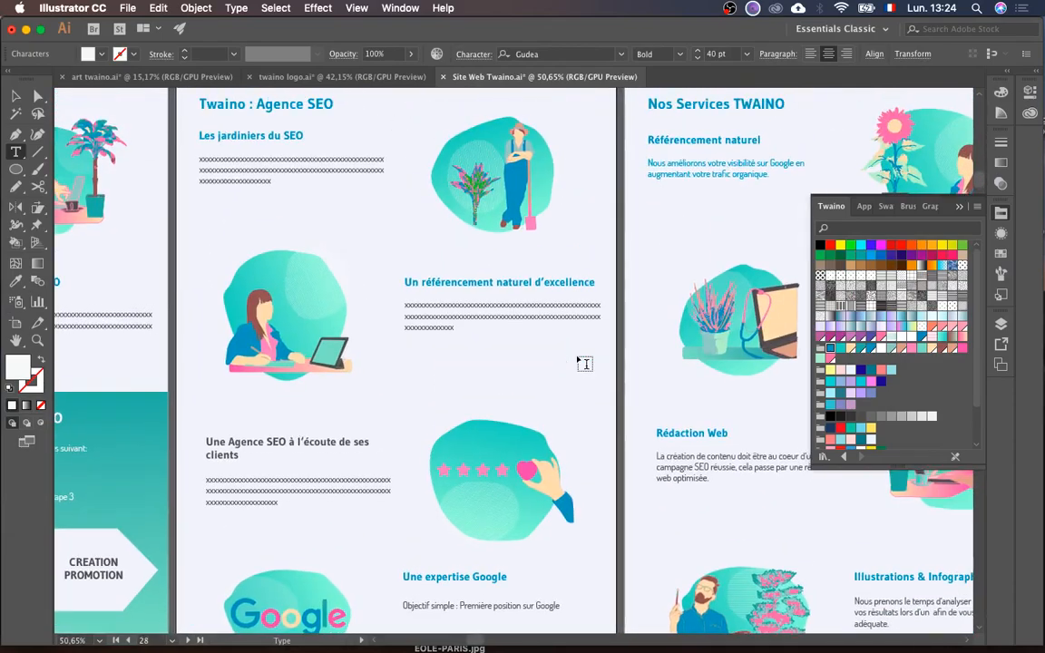
{"action": "scroll", "coordinate": [583, 363], "scroll_direction": "down", "scroll_amount": 3}
{"action": "key", "text": "ctrl+Up"}
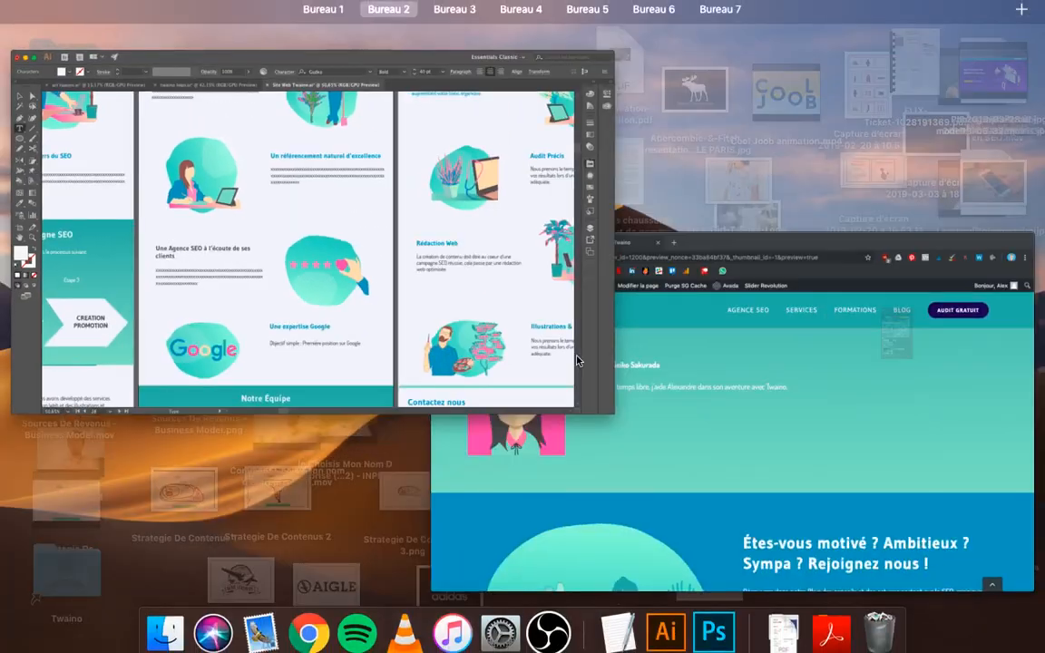
{"action": "left_click", "coordinate": [700, 414]}
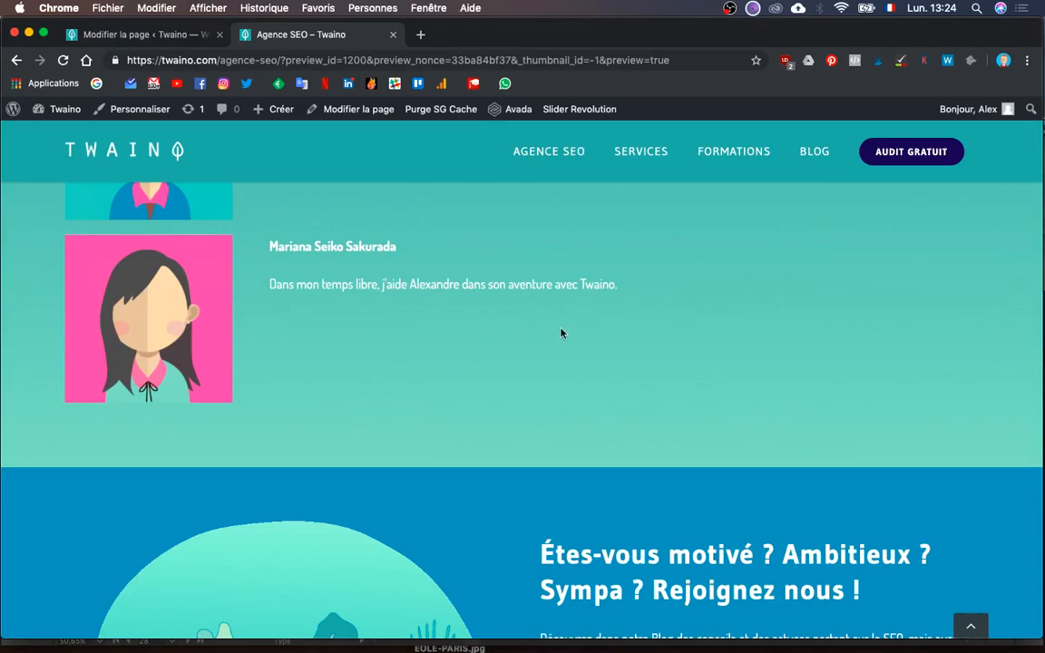
- In the page editor, collapse the BLOG container and inspect the Agence container
{"action": "scroll", "coordinate": [534, 432], "scroll_direction": "up", "scroll_amount": 10}
{"action": "scroll", "coordinate": [533, 432], "scroll_direction": "up", "scroll_amount": 10}
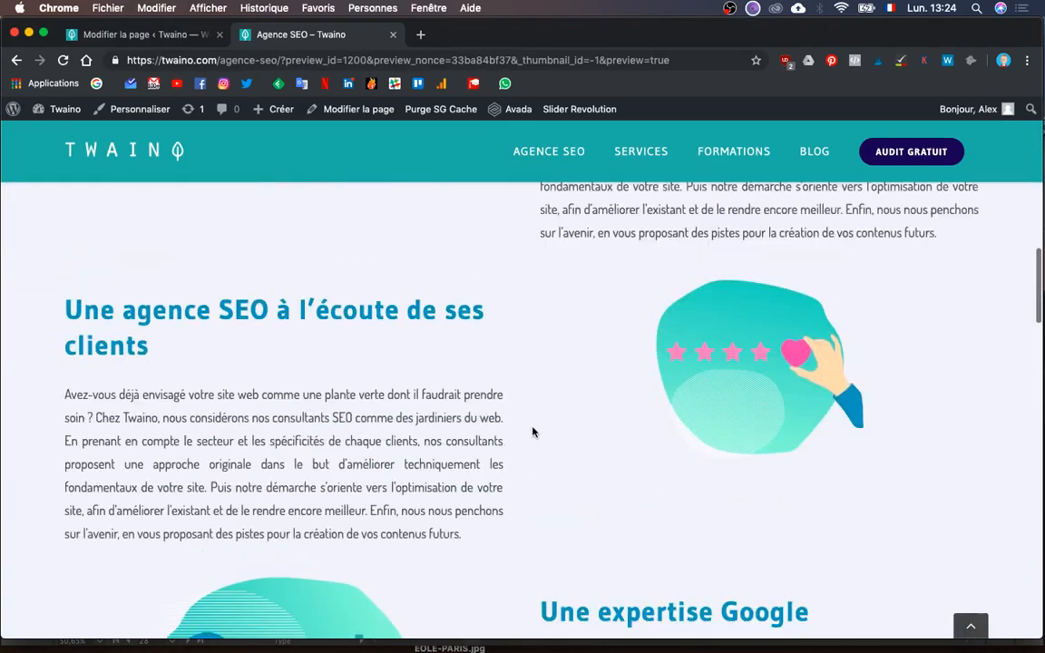
{"action": "scroll", "coordinate": [445, 345], "scroll_direction": "up", "scroll_amount": 5}
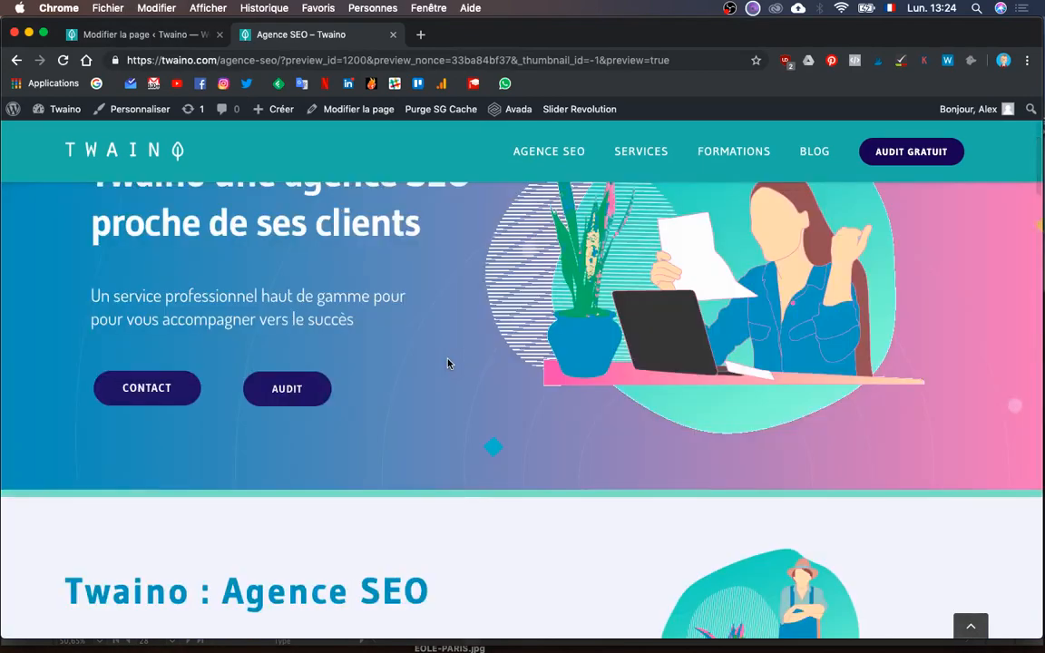
{"action": "left_click", "coordinate": [145, 34]}
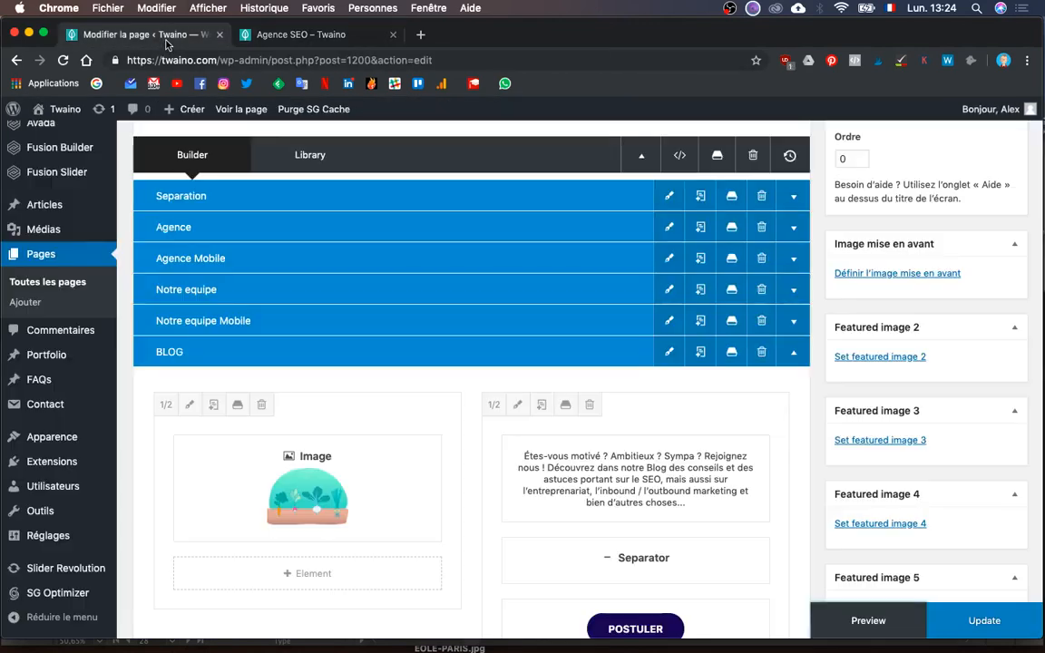
{"action": "left_click", "coordinate": [794, 354]}
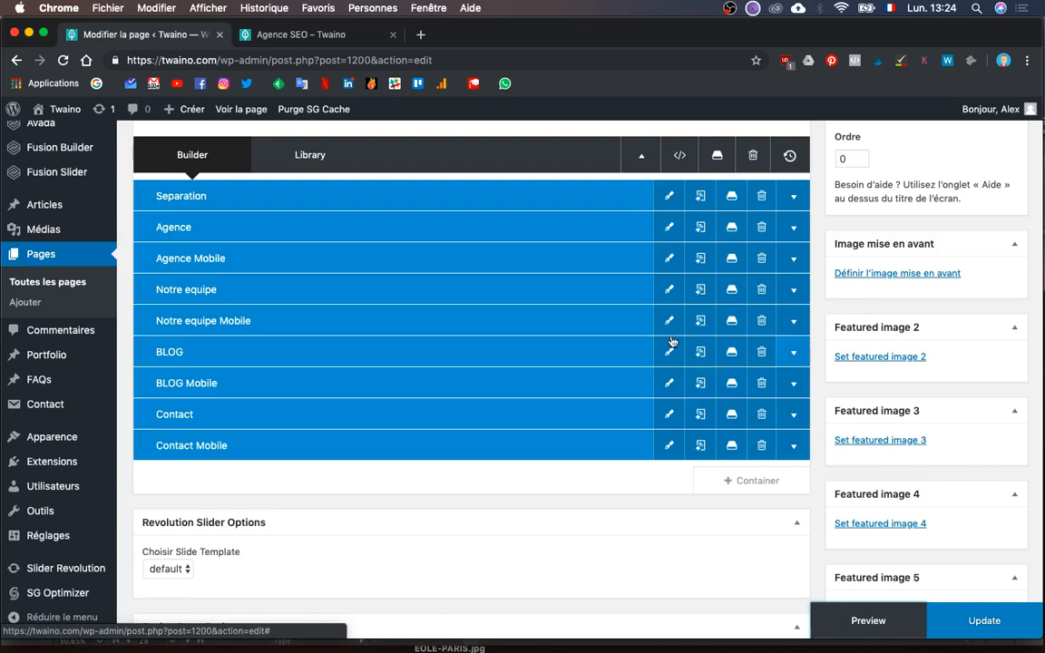
{"action": "scroll", "coordinate": [561, 226], "scroll_direction": "up", "scroll_amount": 1}
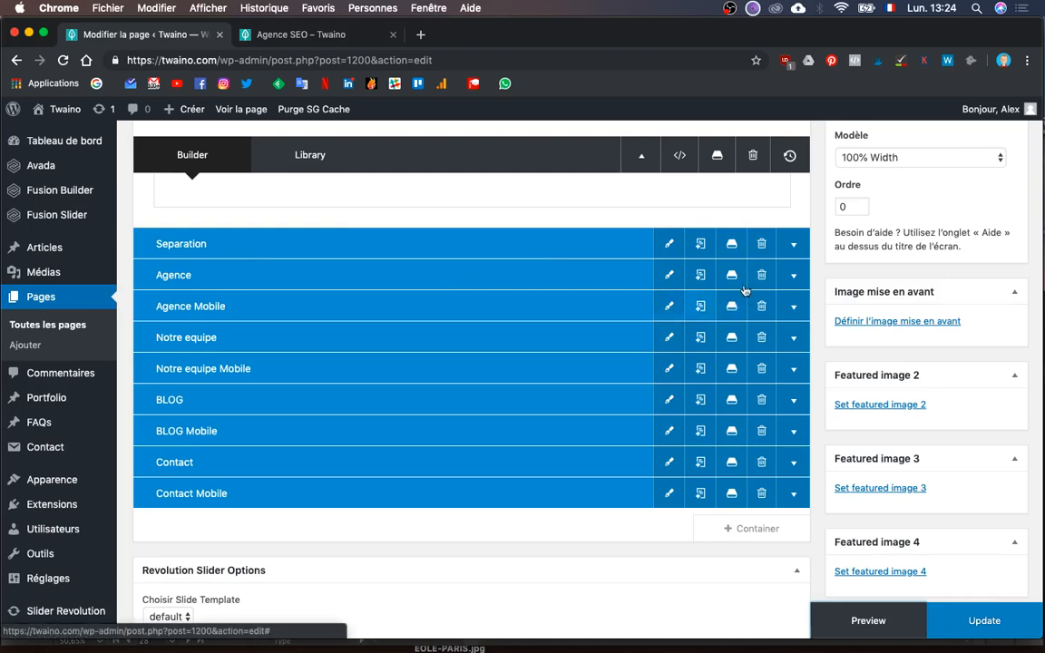
{"action": "left_click", "coordinate": [795, 275]}
{"action": "left_click", "coordinate": [796, 275]}
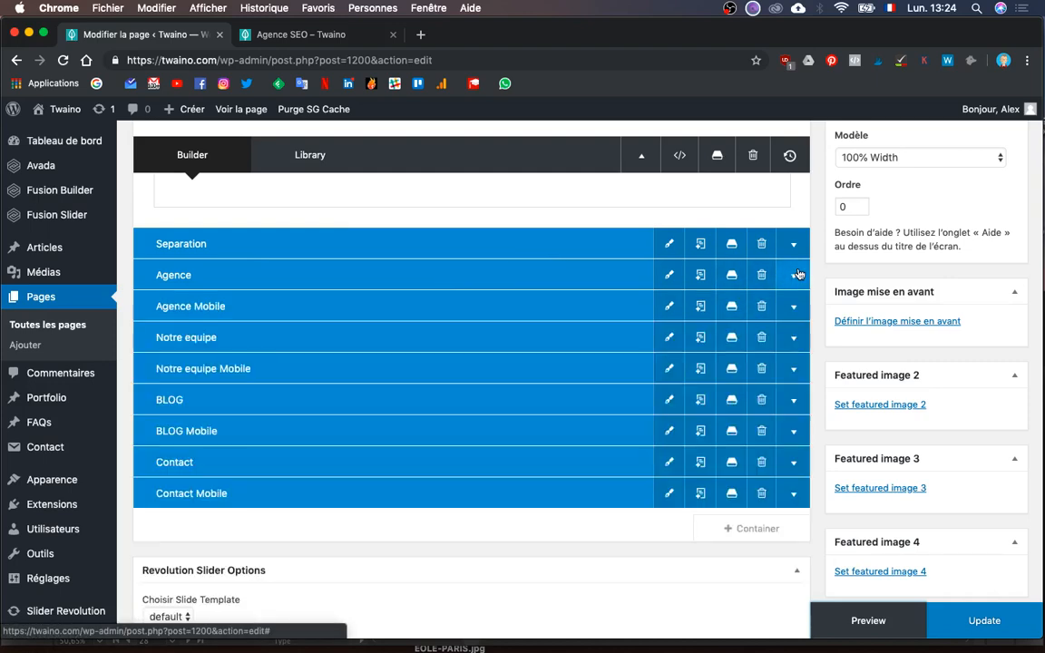
- Delete Agence Mobile, clone the Agence container, and go back to the preview tab
{"action": "left_click", "coordinate": [762, 309]}
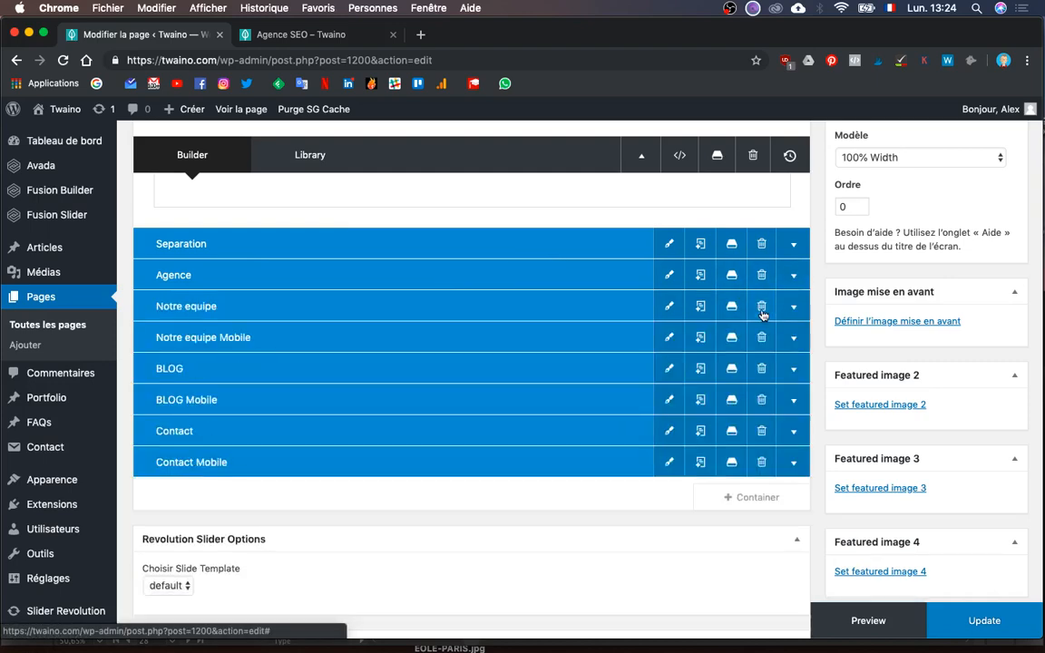
{"action": "left_click", "coordinate": [700, 275]}
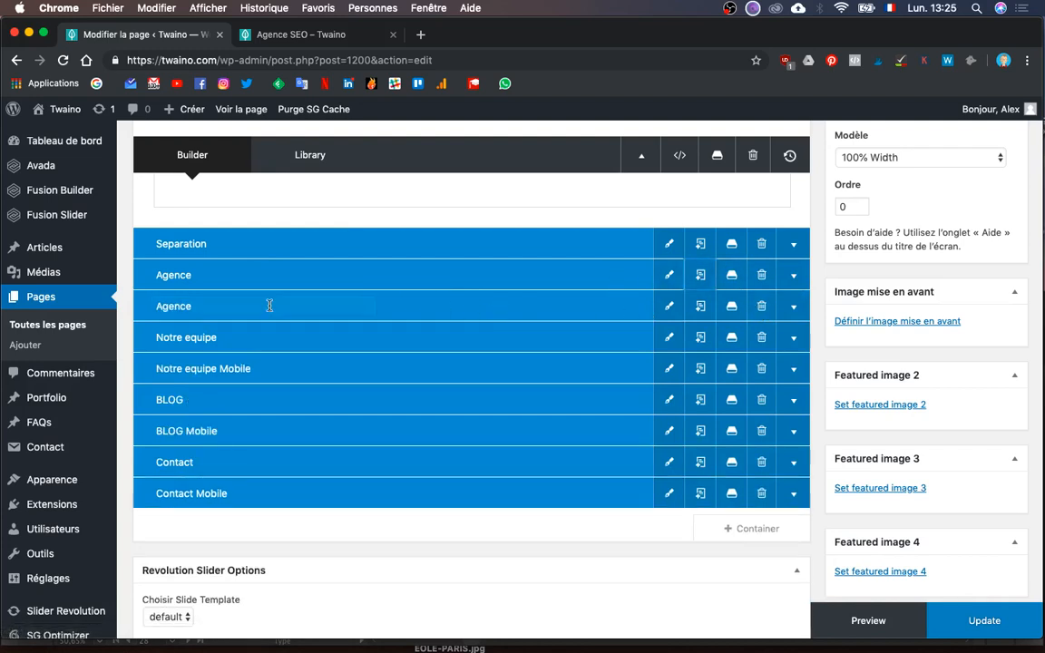
{"action": "left_click", "coordinate": [242, 306]}
{"action": "left_click", "coordinate": [313, 38]}
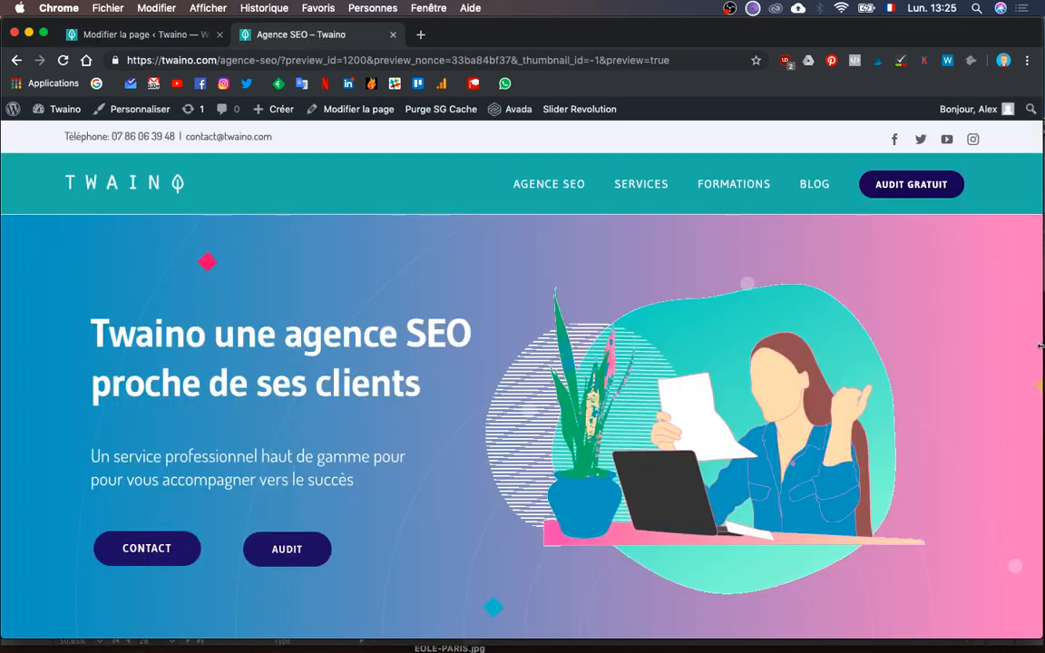
- Narrow the preview window to mobile width, scroll through the page, then widen it back
{"action": "left_click_drag", "start_coordinate": [1041, 346], "coordinate": [173, 350]}
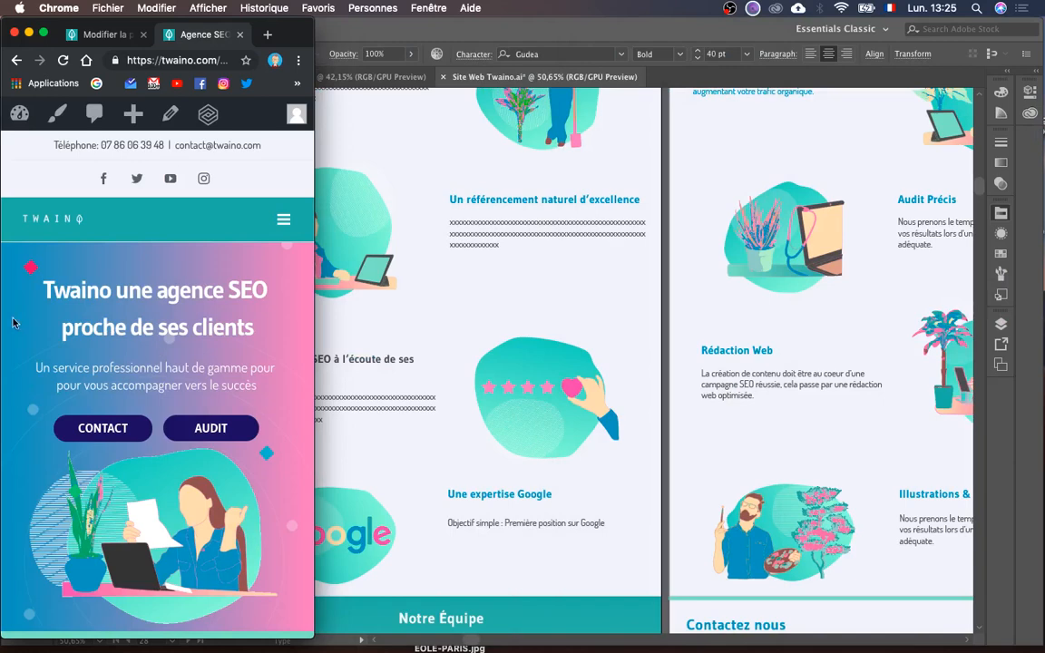
{"action": "scroll", "coordinate": [169, 541], "scroll_direction": "down", "scroll_amount": 3}
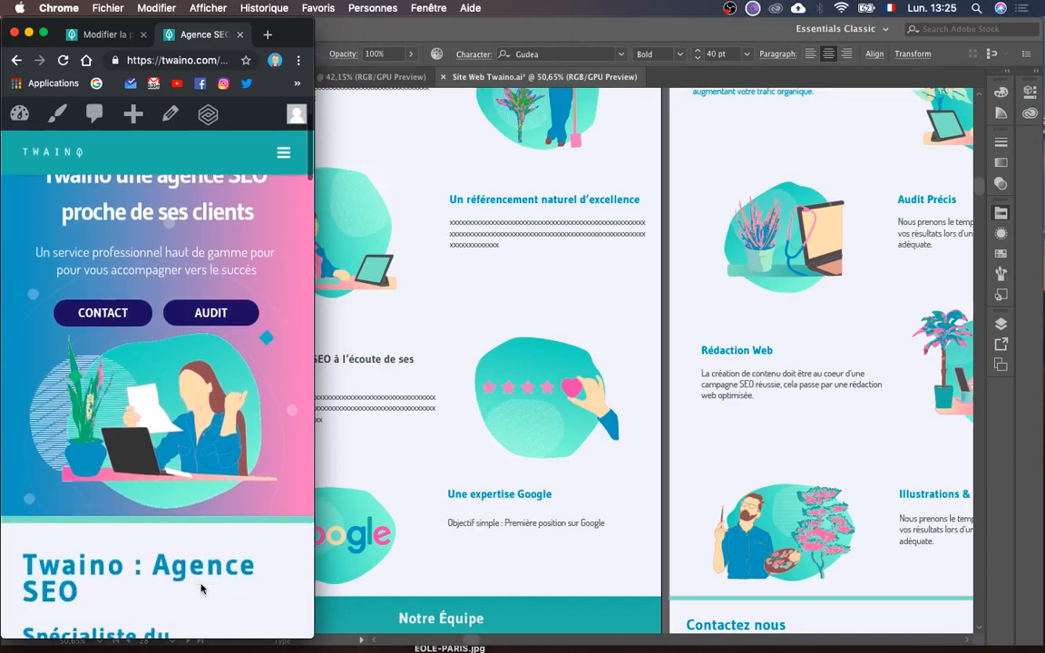
{"action": "scroll", "coordinate": [201, 588], "scroll_direction": "down", "scroll_amount": 10}
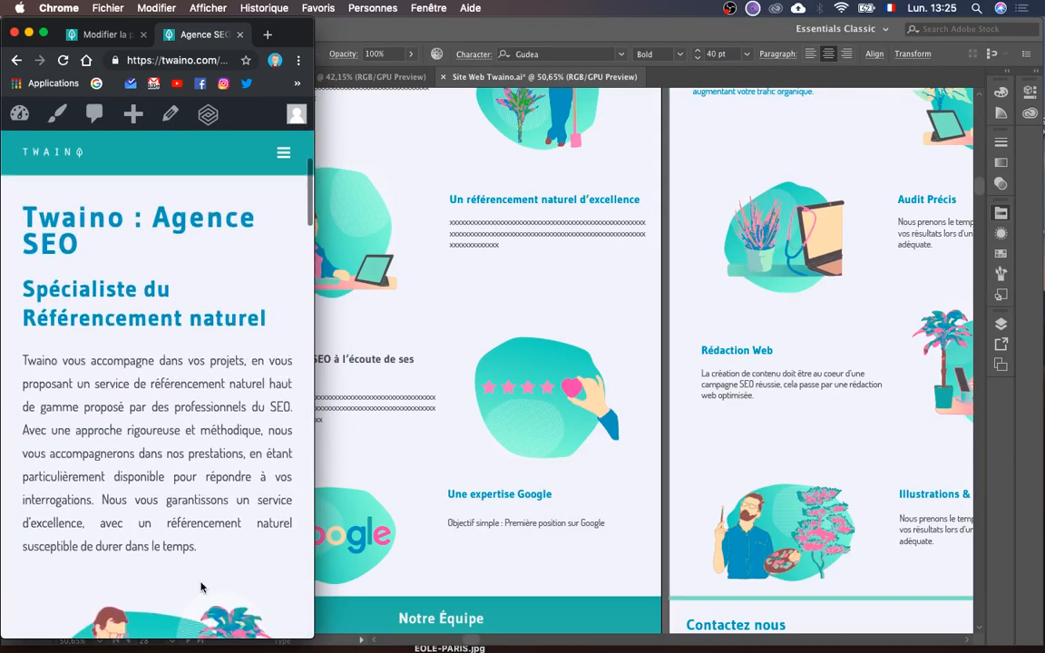
{"action": "scroll", "coordinate": [86, 414], "scroll_direction": "down", "scroll_amount": 15}
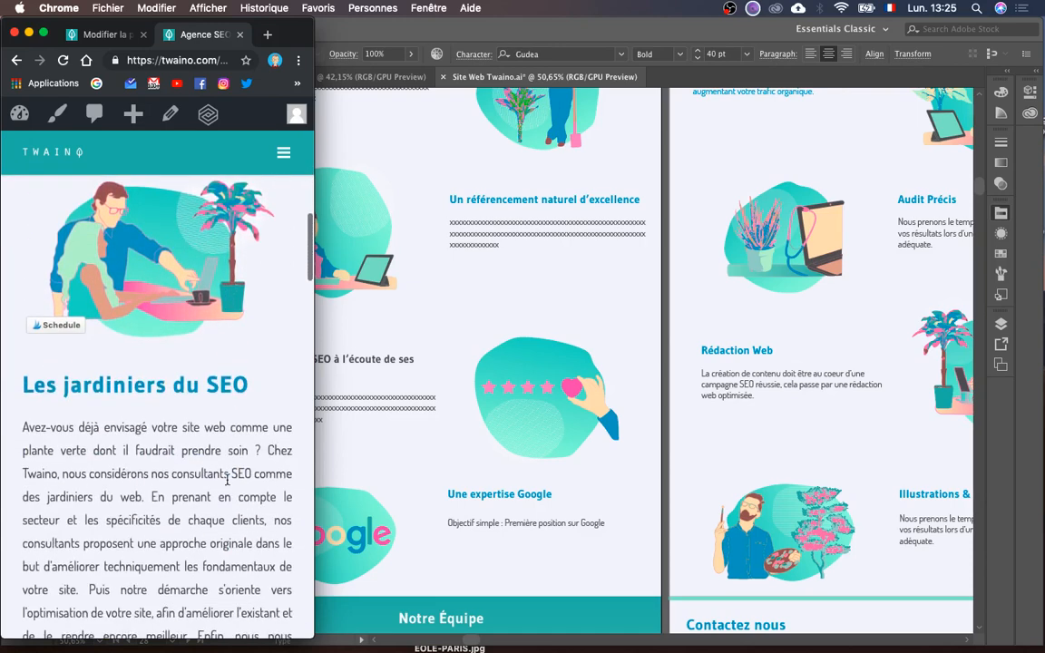
{"action": "scroll", "coordinate": [227, 483], "scroll_direction": "down", "scroll_amount": 10}
{"action": "scroll", "coordinate": [227, 483], "scroll_direction": "up", "scroll_amount": 7}
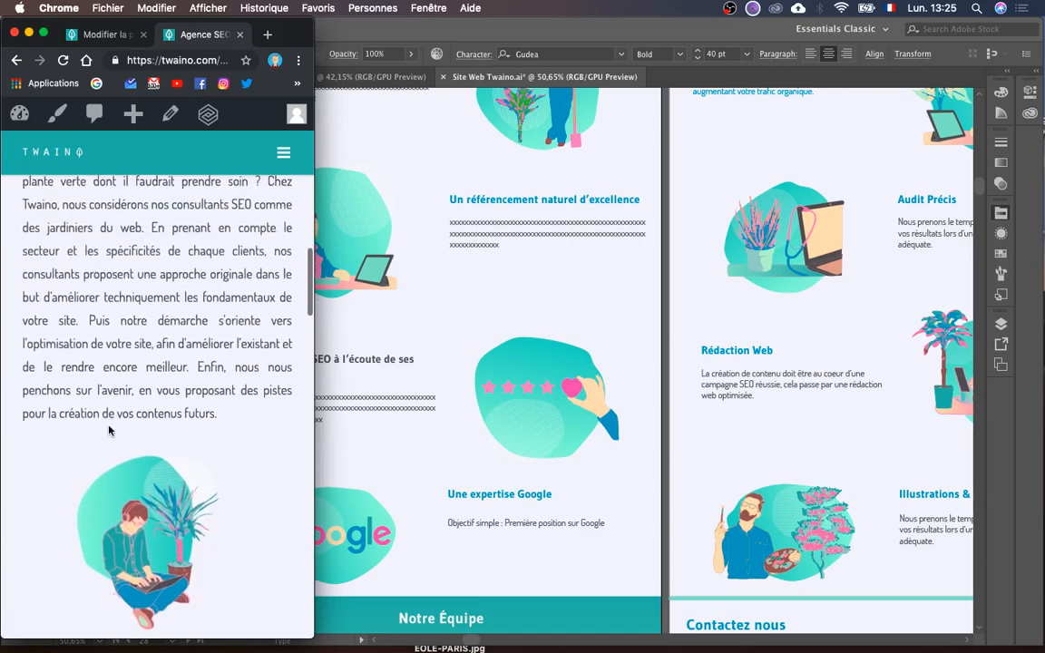
{"action": "scroll", "coordinate": [210, 439], "scroll_direction": "down", "scroll_amount": 18}
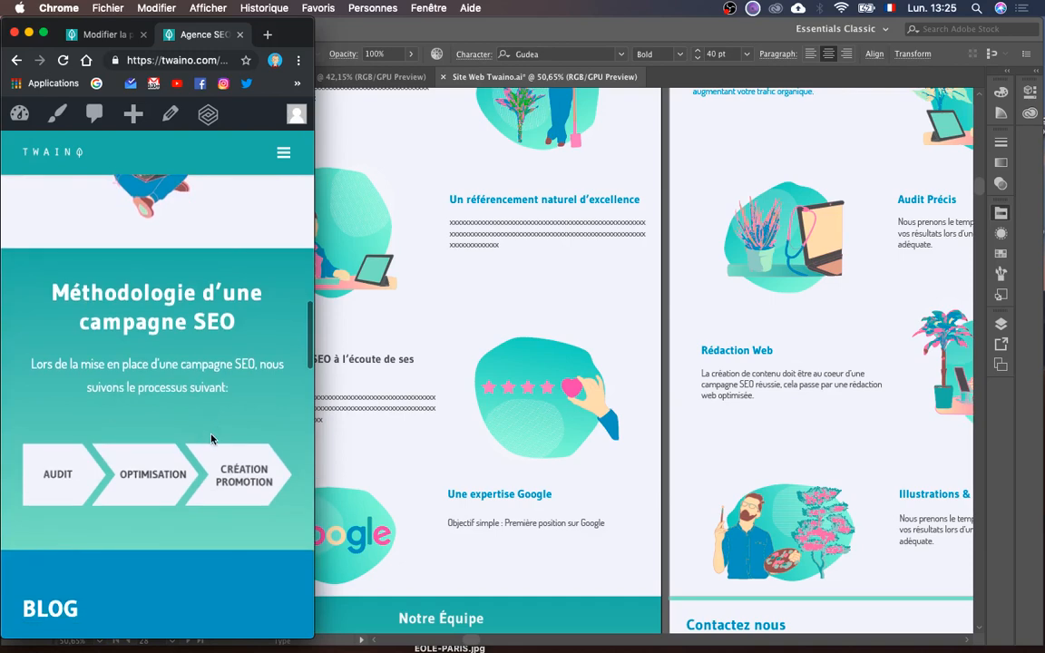
{"action": "scroll", "coordinate": [210, 439], "scroll_direction": "up", "scroll_amount": 10}
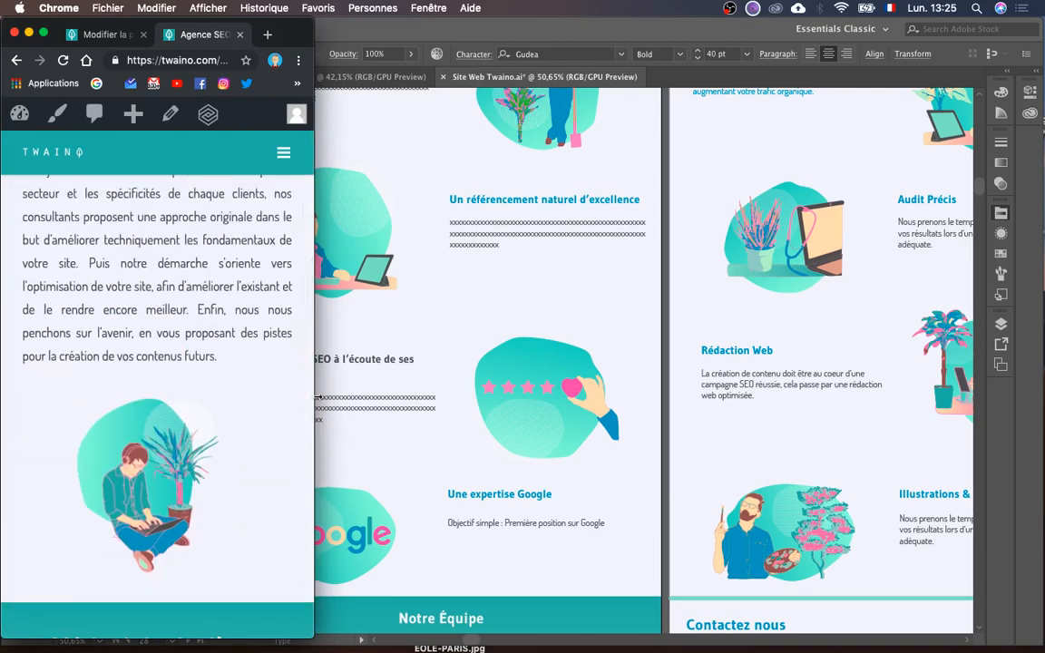
{"action": "left_click_drag", "start_coordinate": [316, 397], "coordinate": [1043, 571]}
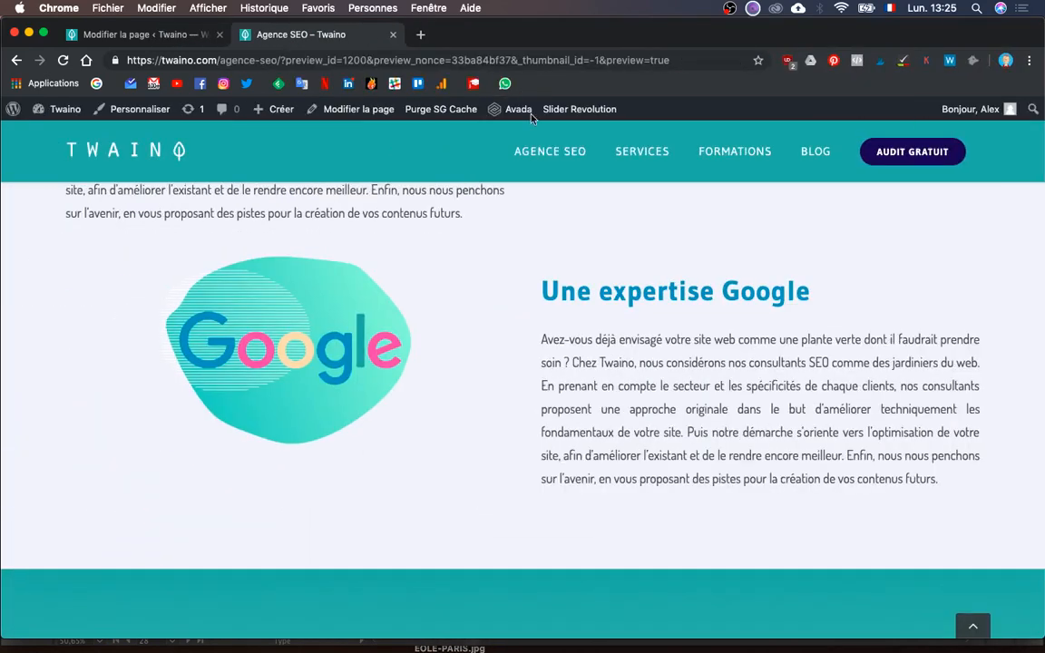
- Rename the second Agence container to 'Agence Mobile' and expand it
{"action": "left_click", "coordinate": [136, 35]}
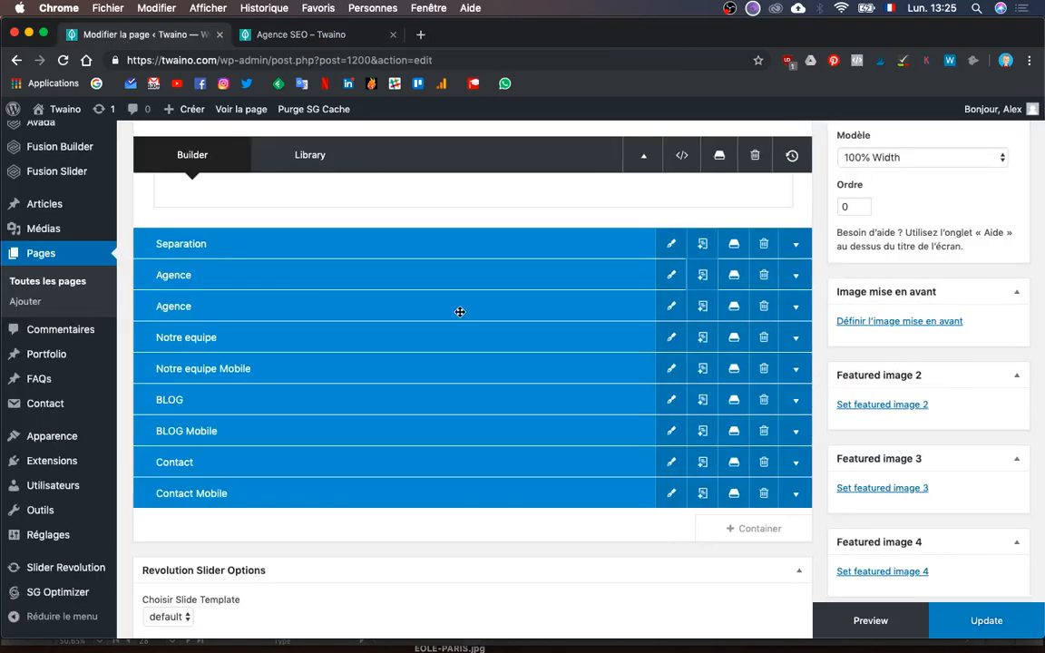
{"action": "scroll", "coordinate": [455, 338], "scroll_direction": "up", "scroll_amount": 1}
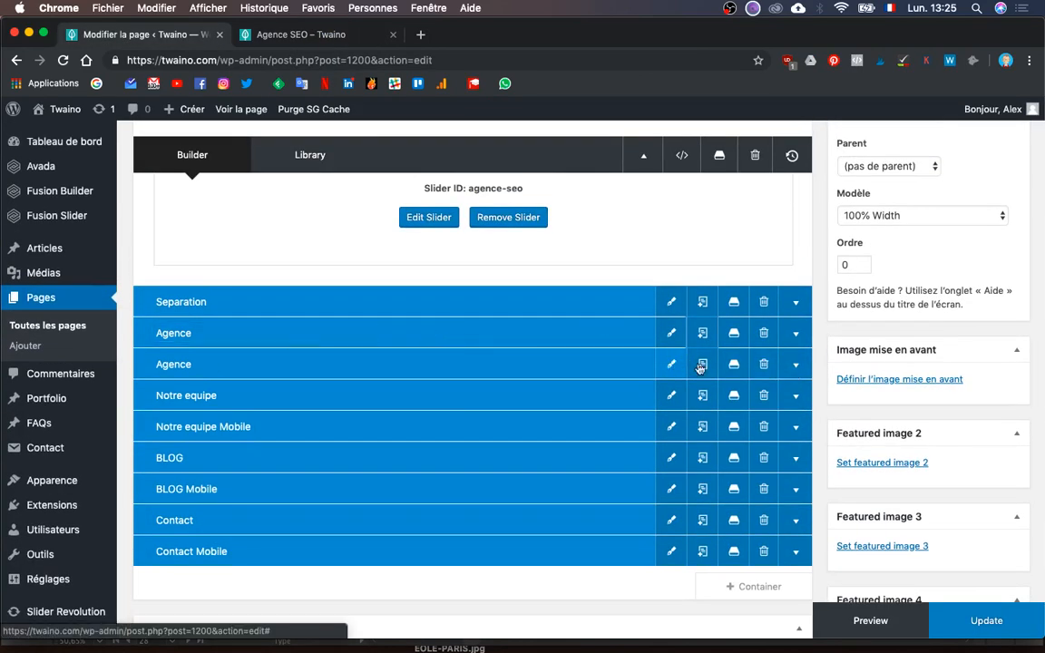
{"action": "left_click", "coordinate": [202, 357]}
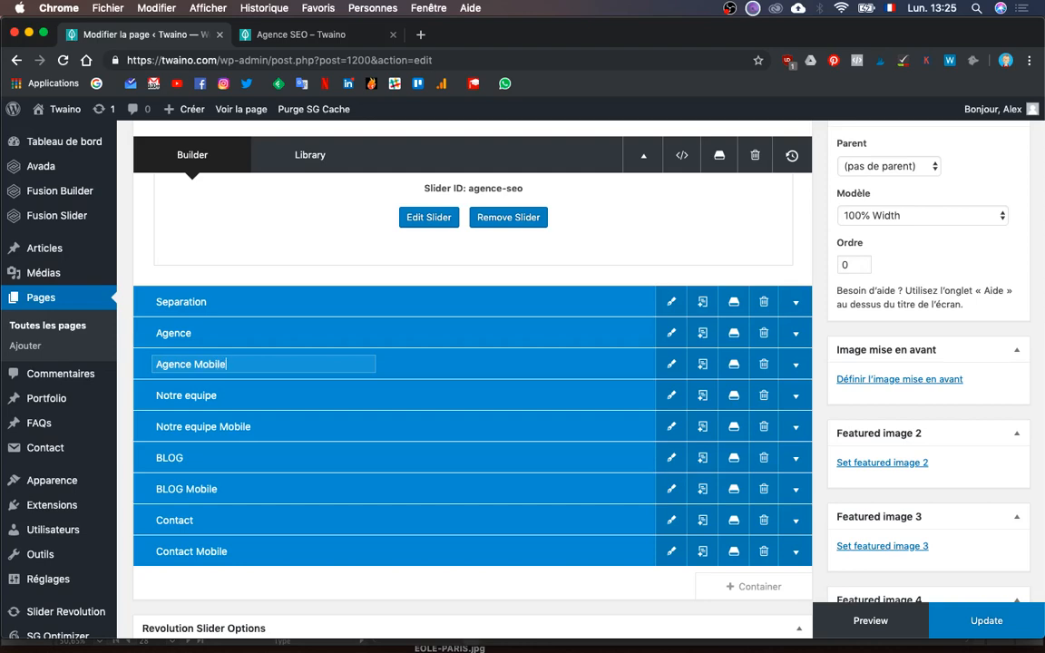
{"action": "left_click", "coordinate": [798, 372]}
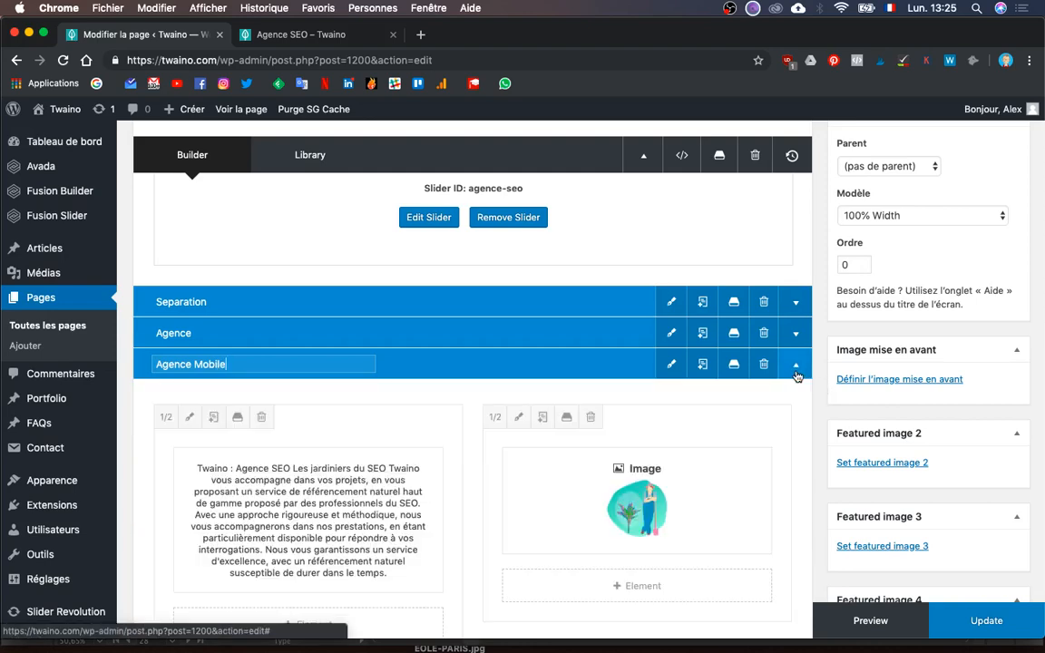
- Drag the Agence Mobile columns so each row's text comes before its image
{"action": "scroll", "coordinate": [788, 419], "scroll_direction": "down", "scroll_amount": 8}
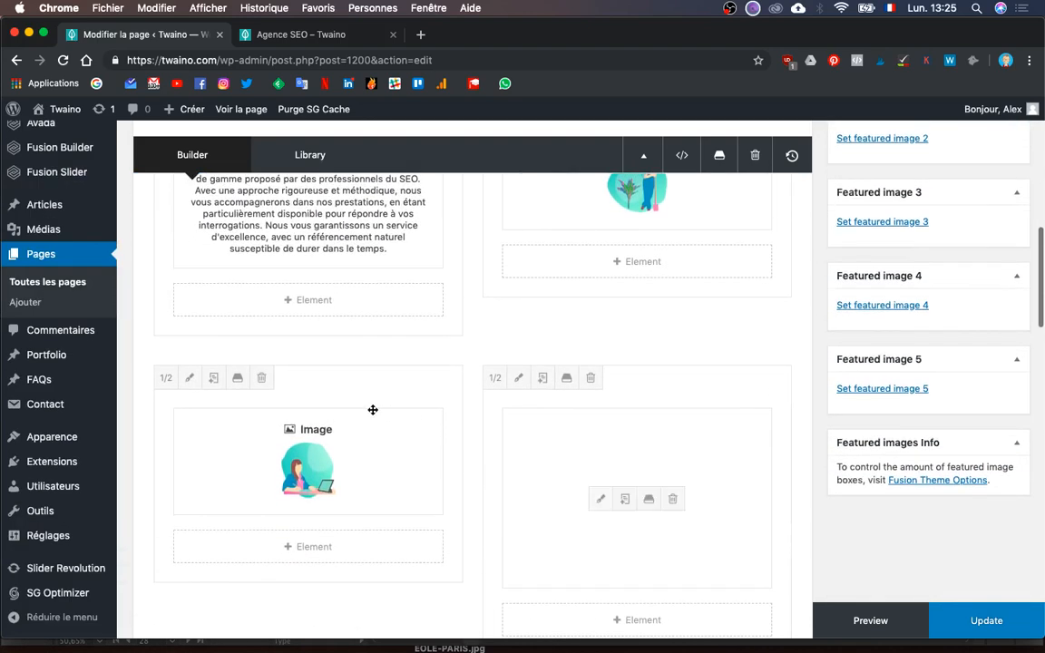
{"action": "left_click_drag", "start_coordinate": [328, 384], "coordinate": [626, 453]}
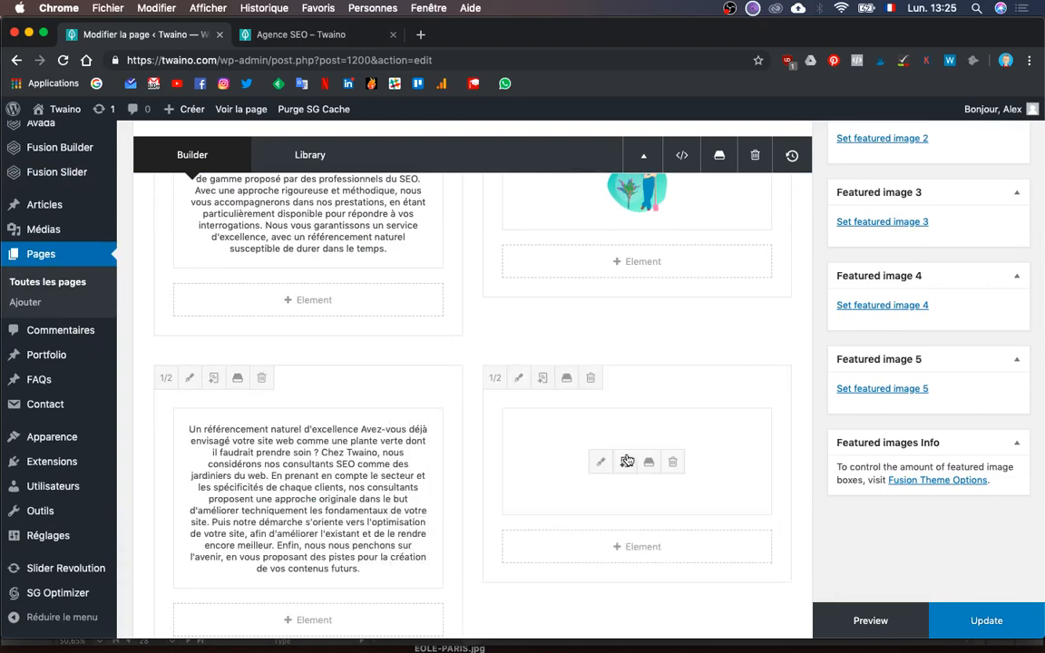
{"action": "scroll", "coordinate": [628, 460], "scroll_direction": "down", "scroll_amount": 4}
{"action": "scroll", "coordinate": [629, 459], "scroll_direction": "down", "scroll_amount": 5}
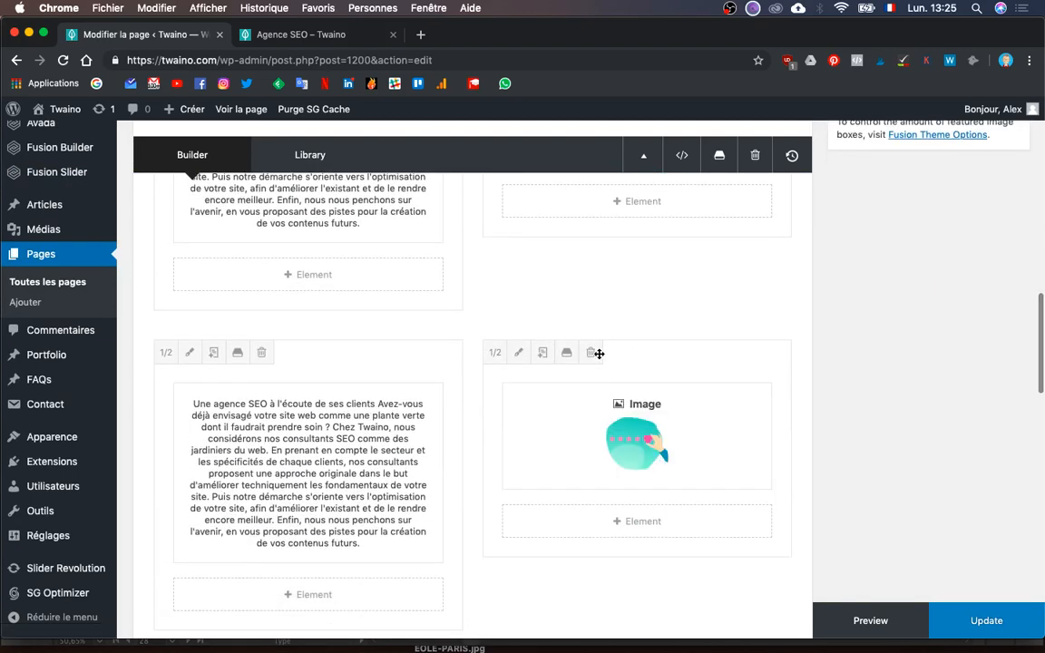
{"action": "left_click_drag", "start_coordinate": [597, 354], "coordinate": [471, 429]}
{"action": "scroll", "coordinate": [470, 430], "scroll_direction": "up", "scroll_amount": 5}
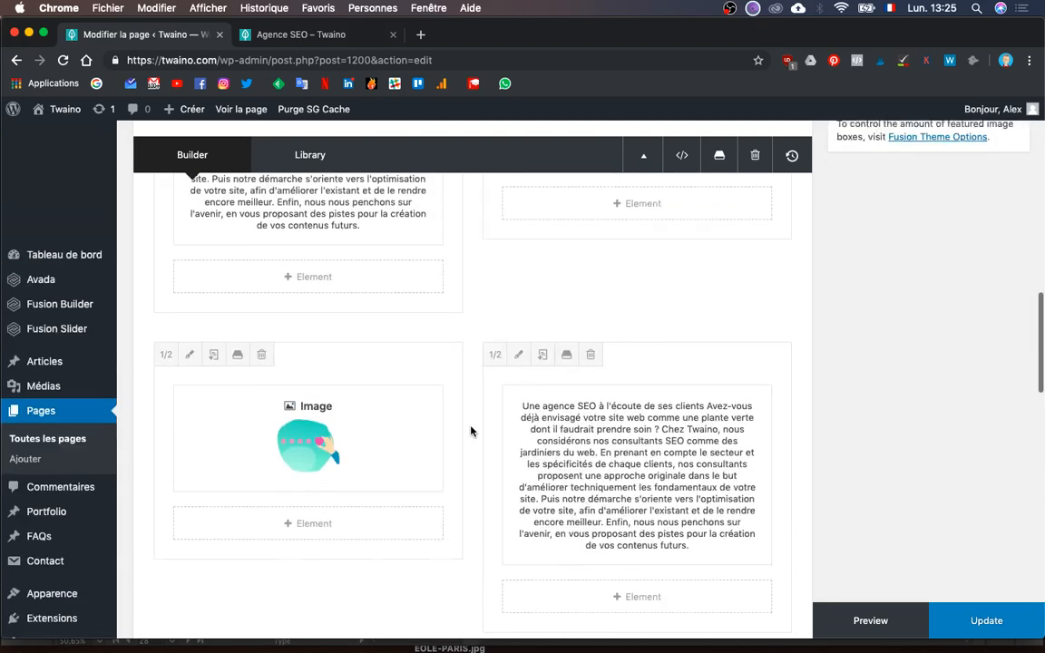
{"action": "left_click_drag", "start_coordinate": [399, 522], "coordinate": [661, 527]}
{"action": "scroll", "coordinate": [660, 527], "scroll_direction": "down", "scroll_amount": 10}
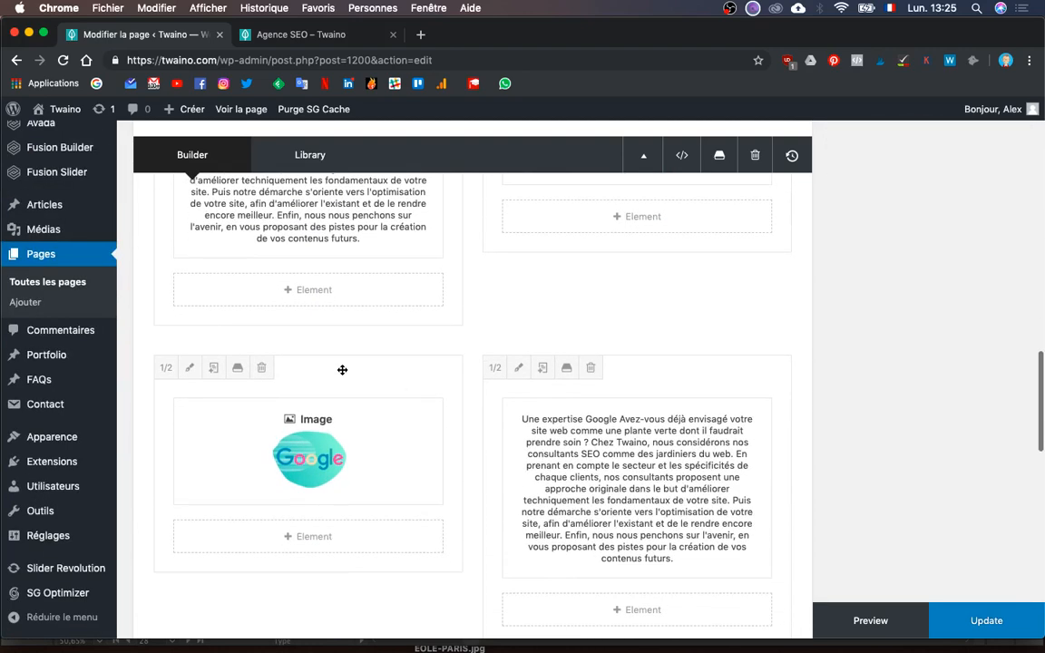
{"action": "left_click_drag", "start_coordinate": [607, 378], "coordinate": [646, 385]}
{"action": "scroll", "coordinate": [645, 385], "scroll_direction": "down", "scroll_amount": 8}
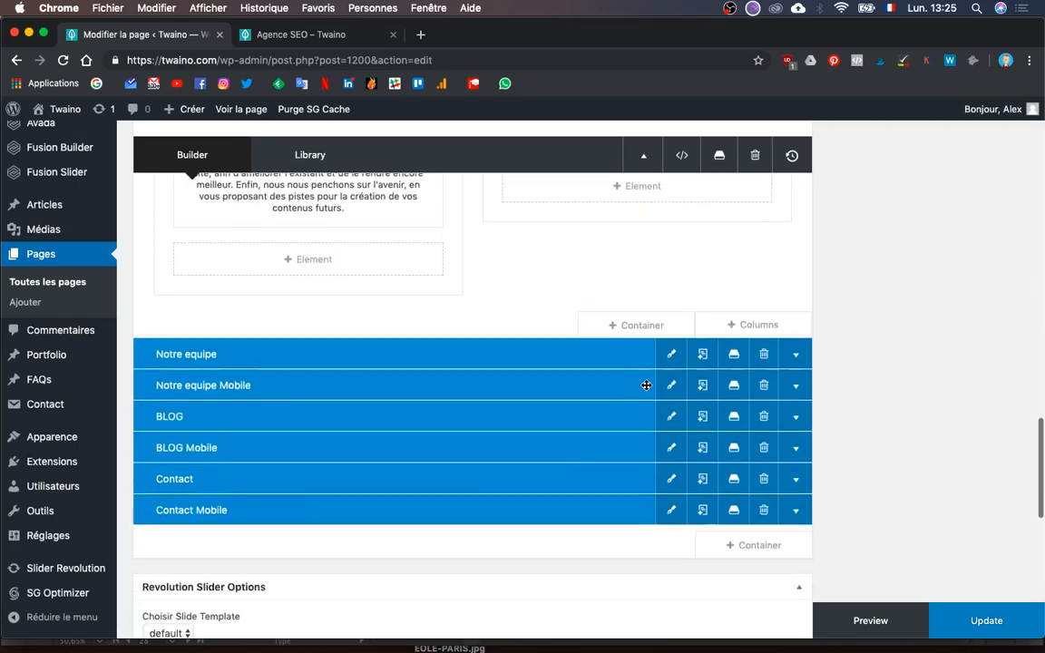
{"action": "scroll", "coordinate": [646, 385], "scroll_direction": "up", "scroll_amount": 9}
{"action": "scroll", "coordinate": [646, 388], "scroll_direction": "up", "scroll_amount": 10}
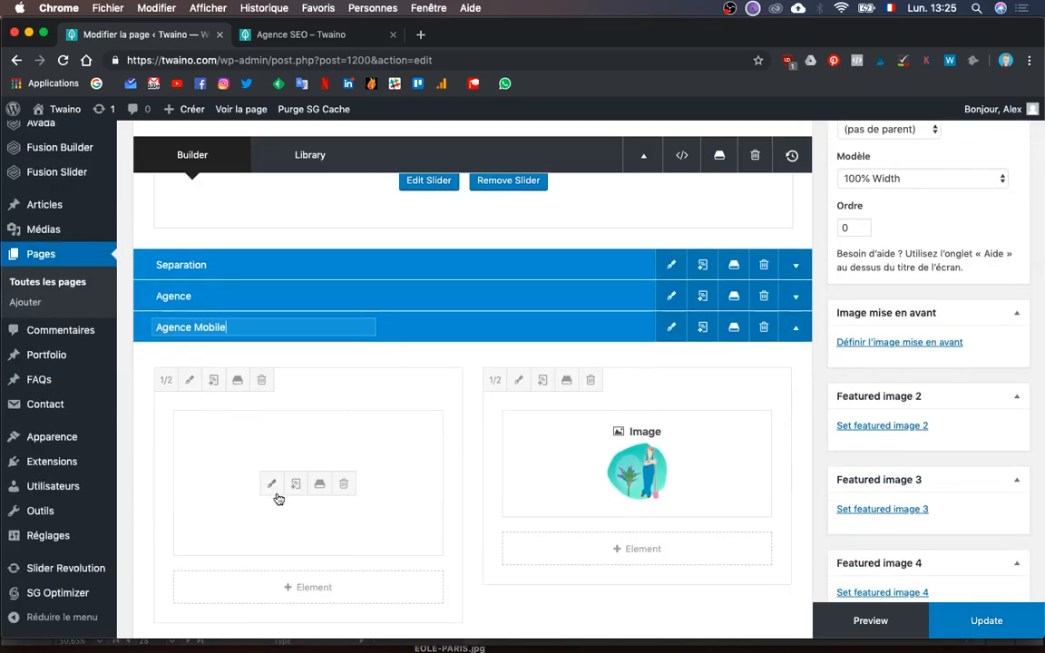
- Change the 'Twaino : Agence SEO' h1 font-size from 50px to 40px in the text block's HTML and save
{"action": "left_click", "coordinate": [273, 487]}
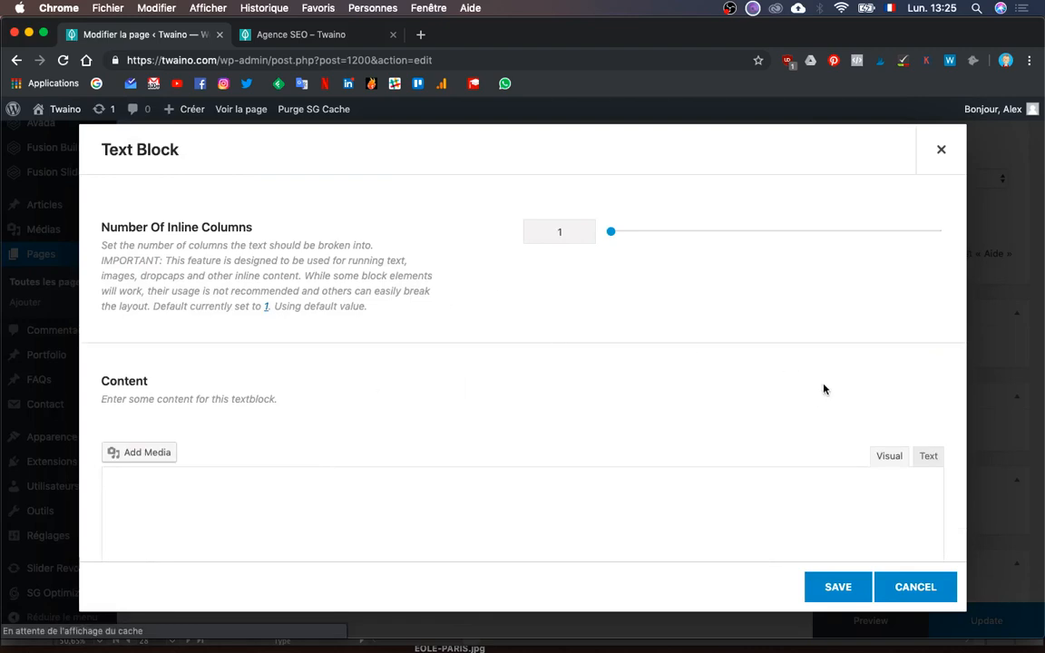
{"action": "scroll", "coordinate": [930, 455], "scroll_direction": "down", "scroll_amount": 2}
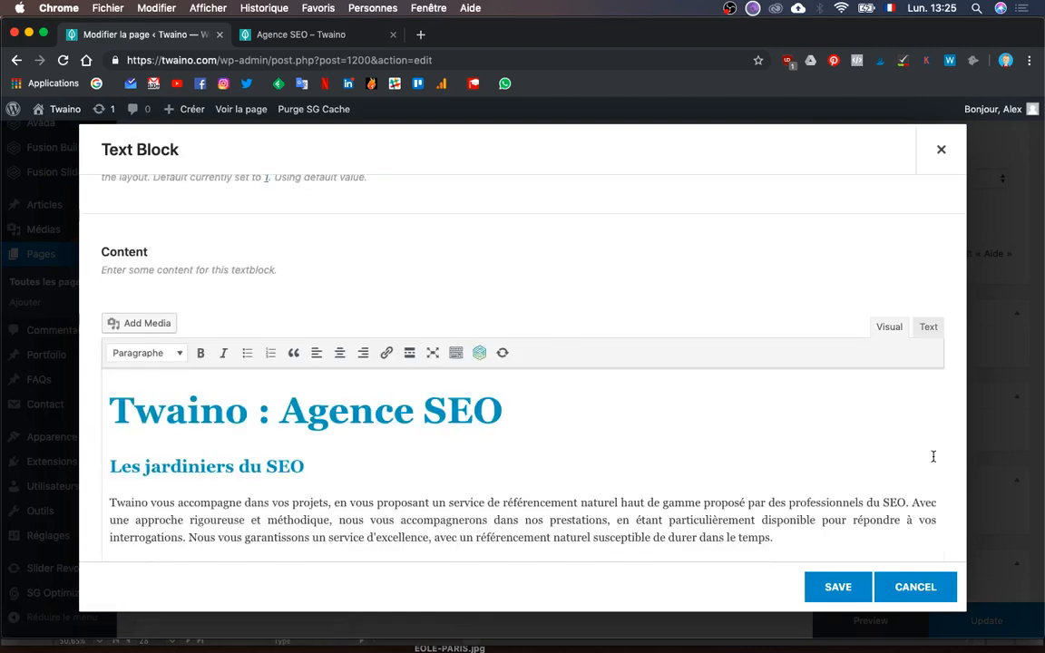
{"action": "left_click", "coordinate": [928, 327]}
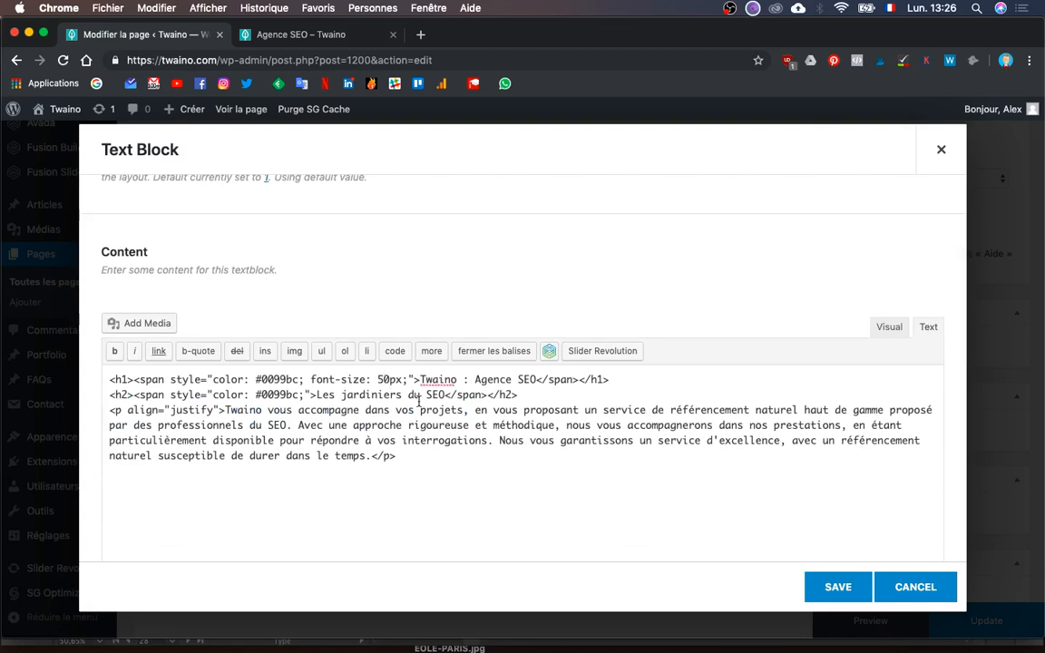
{"action": "key", "text": "BackSpace"}
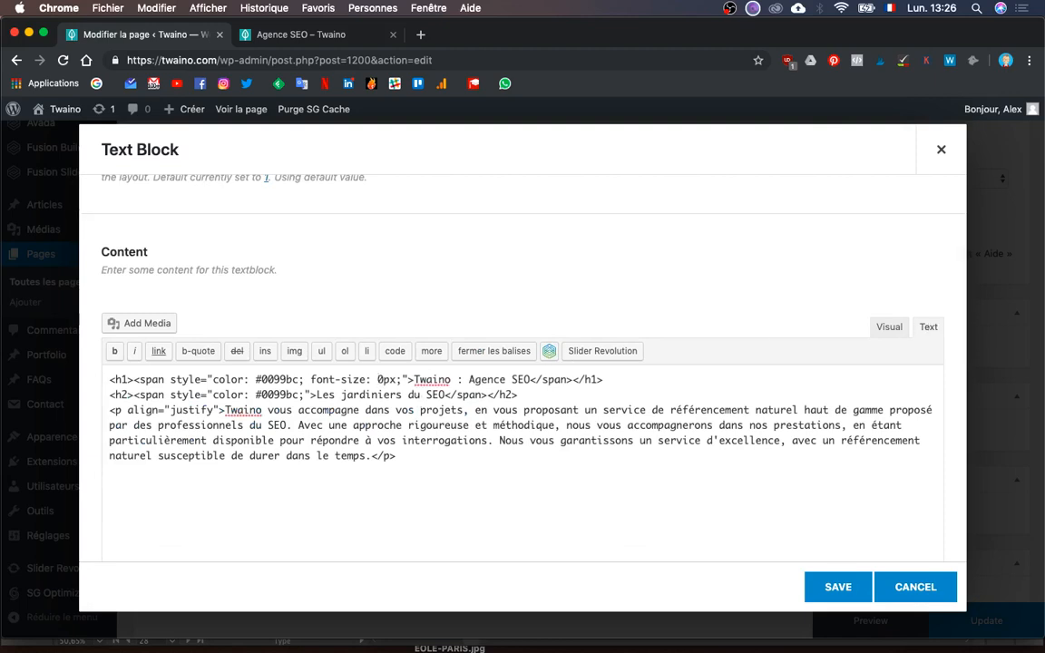
{"action": "type", "text": "41"}
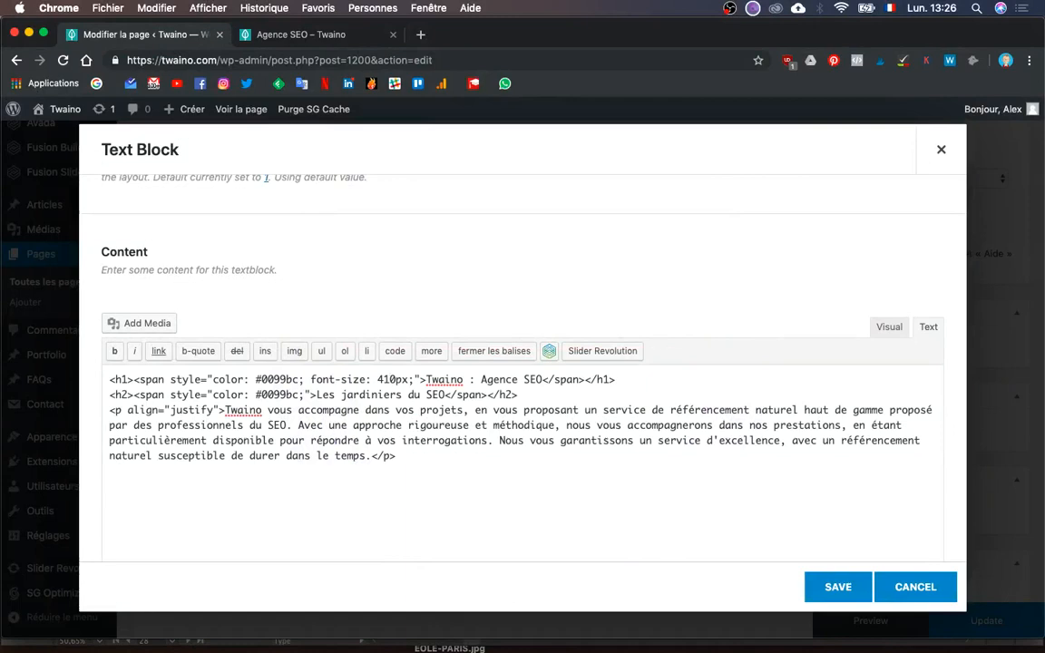
{"action": "key", "text": "BackSpace"}
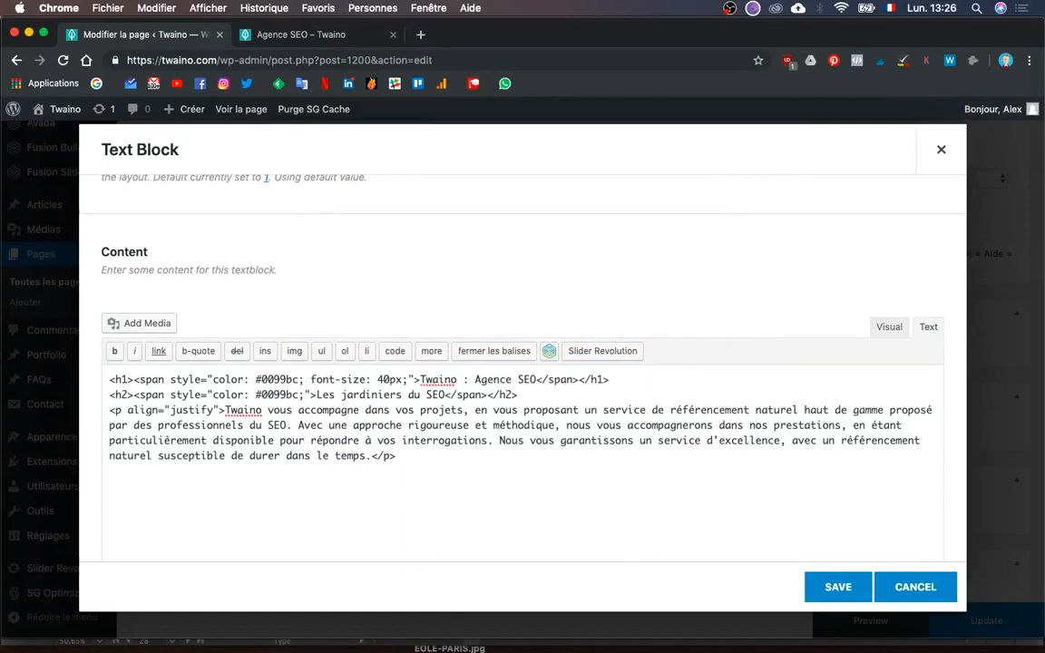
{"action": "left_click", "coordinate": [834, 586]}
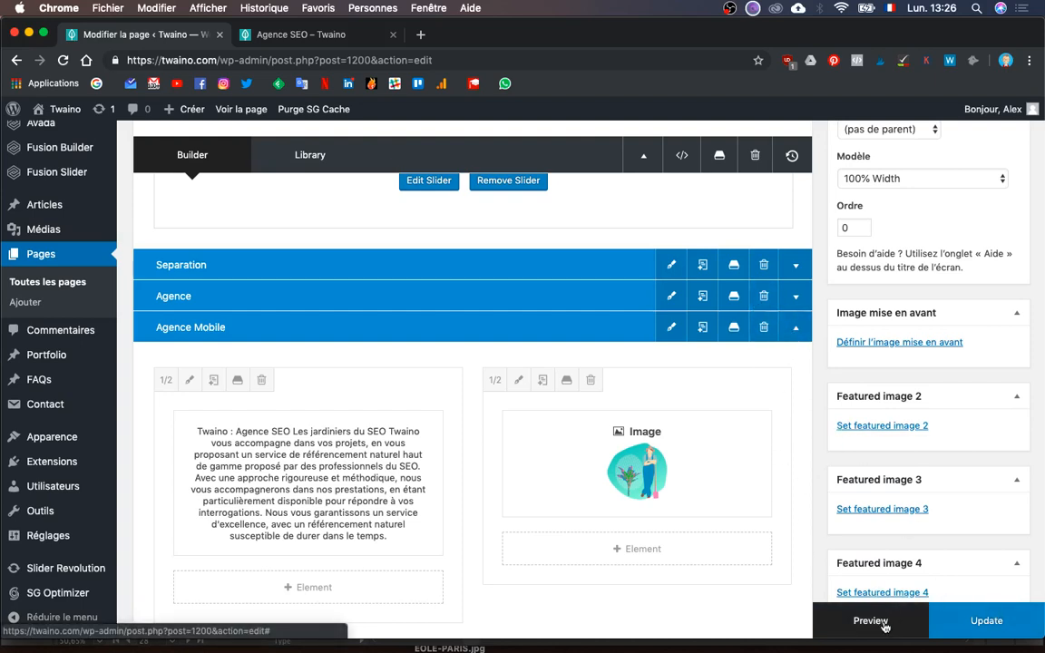
- Detach the page preview into its own window narrowed to phone width
{"action": "key", "text": "ctrl+Up"}
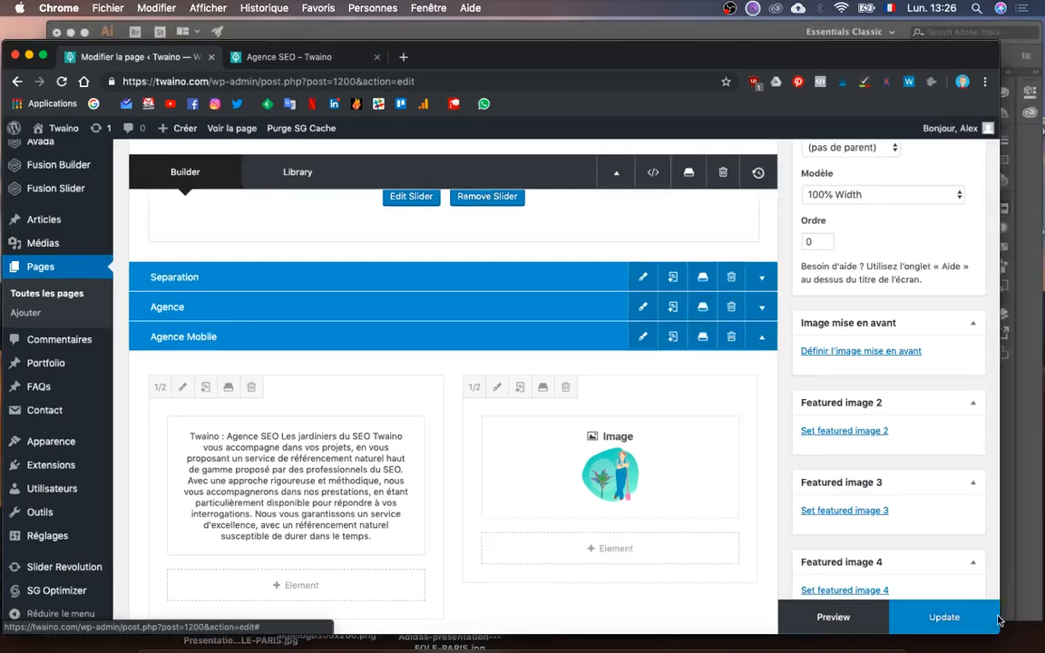
{"action": "key", "text": "ctrl+Up"}
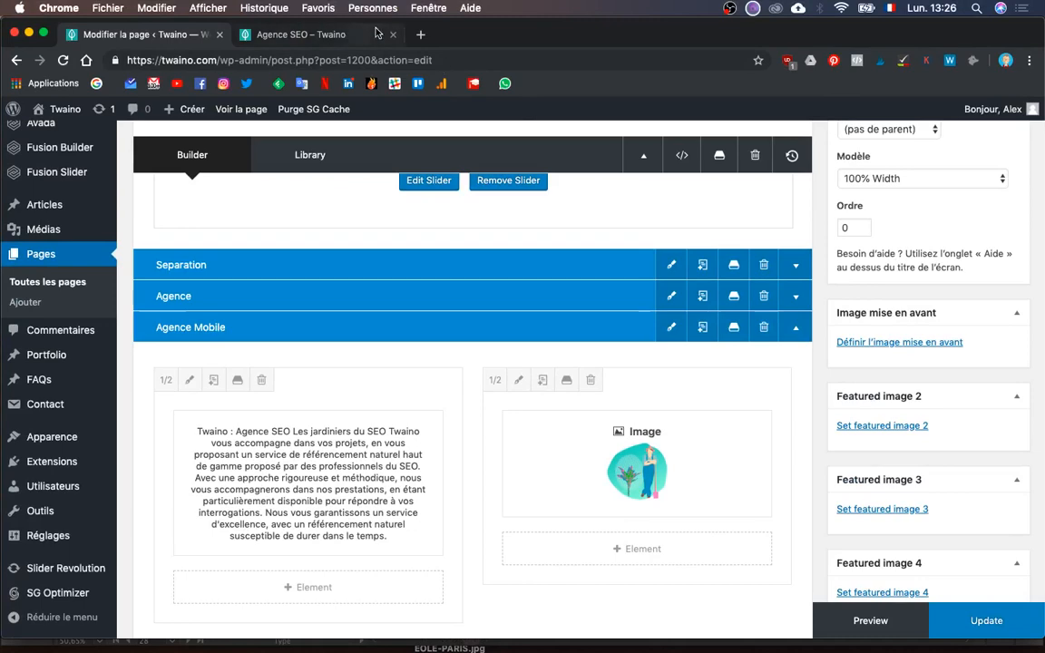
{"action": "left_click_drag", "start_coordinate": [349, 35], "coordinate": [527, 122]}
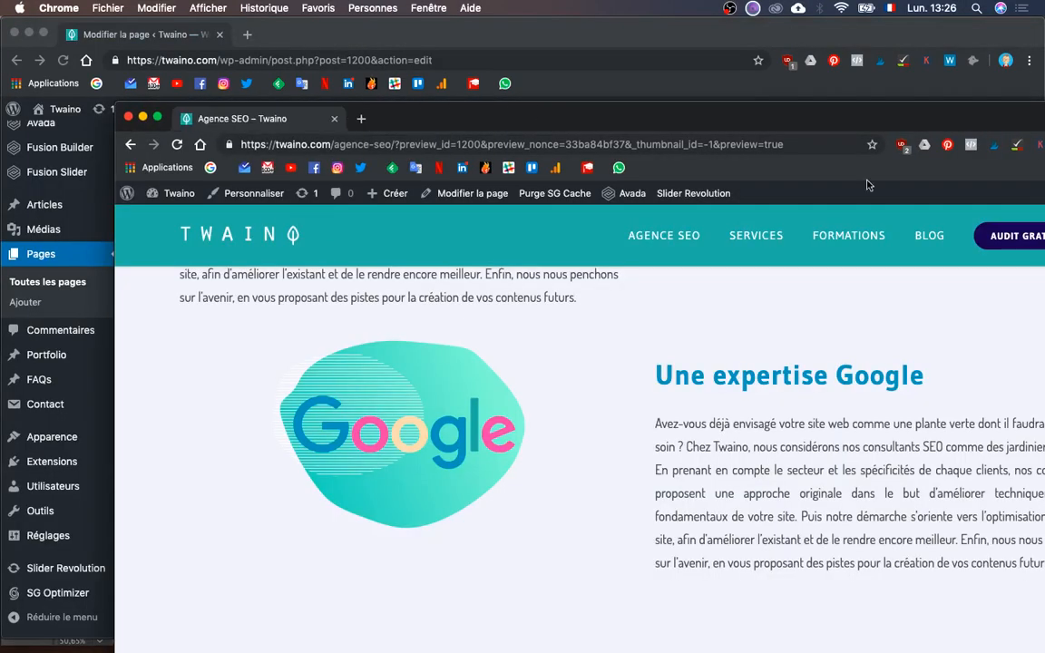
{"action": "left_click_drag", "start_coordinate": [159, 243], "coordinate": [845, 245]}
{"action": "left_click_drag", "start_coordinate": [1036, 119], "coordinate": [808, 160]}
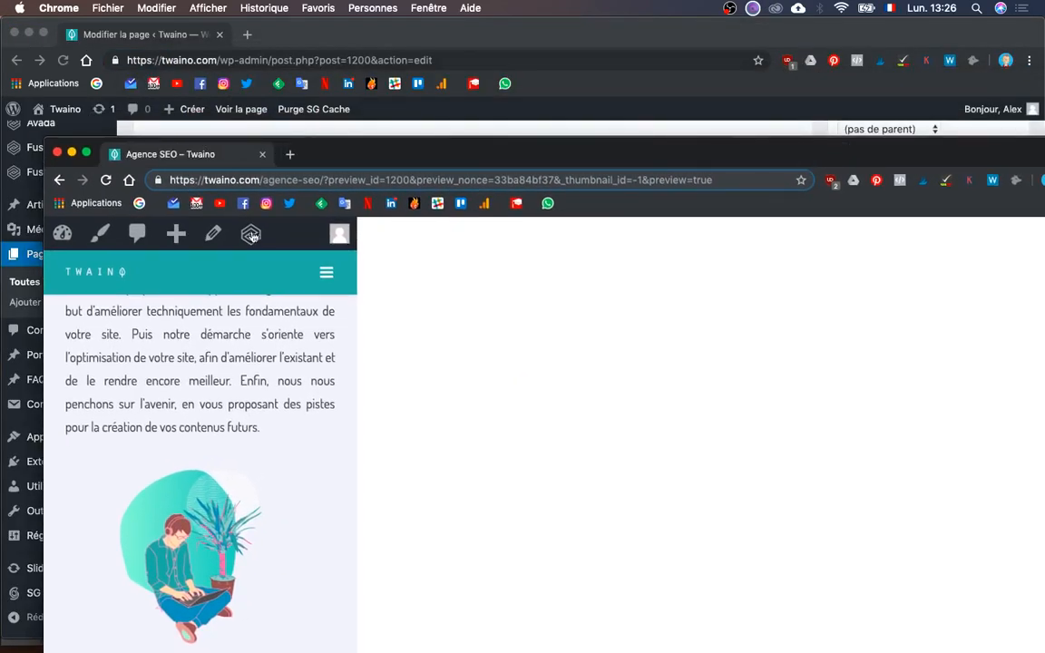
{"action": "left_click_drag", "start_coordinate": [93, 271], "coordinate": [776, 270]}
- Move the preview window aside and Update the page in the WordPress editor
{"action": "left_click_drag", "start_coordinate": [949, 168], "coordinate": [816, 153]}
{"action": "left_click_drag", "start_coordinate": [930, 137], "coordinate": [1023, 25]}
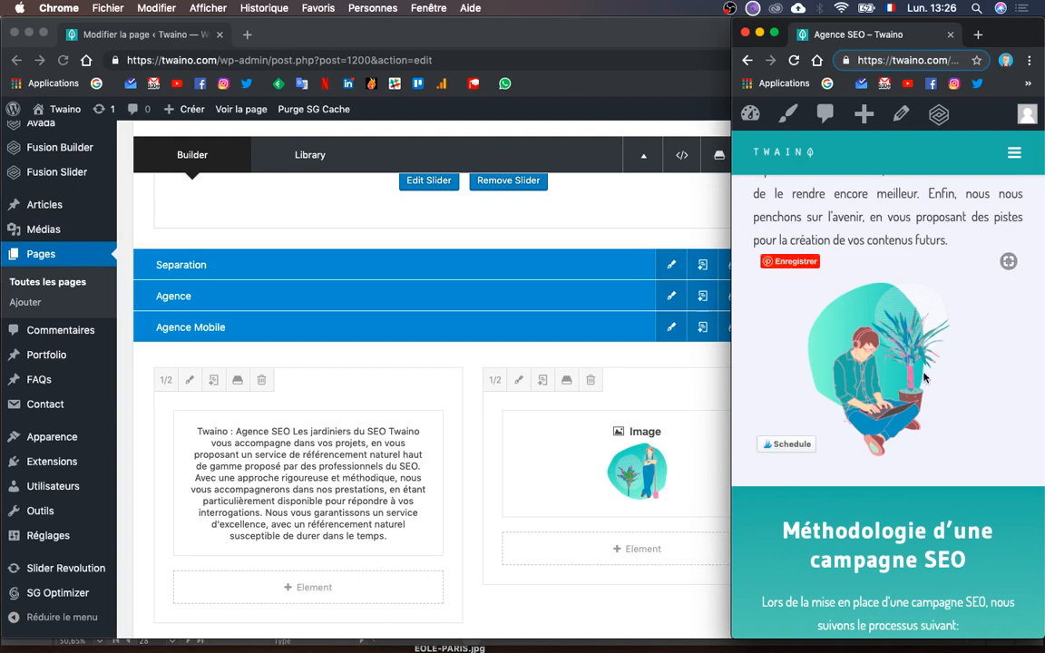
{"action": "left_click", "coordinate": [334, 235]}
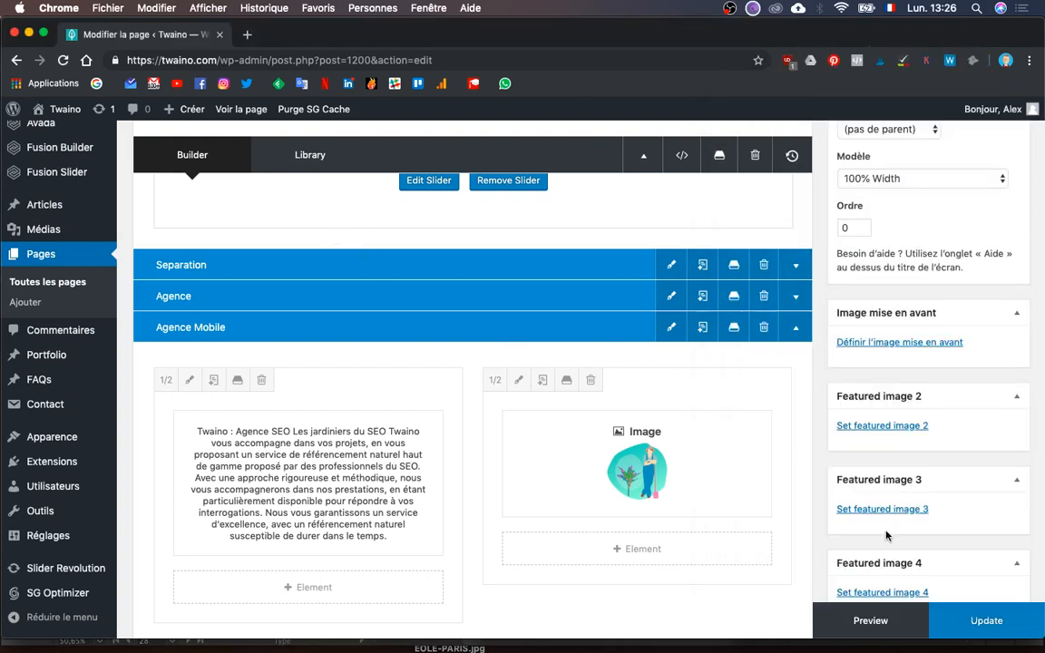
{"action": "left_click", "coordinate": [987, 622]}
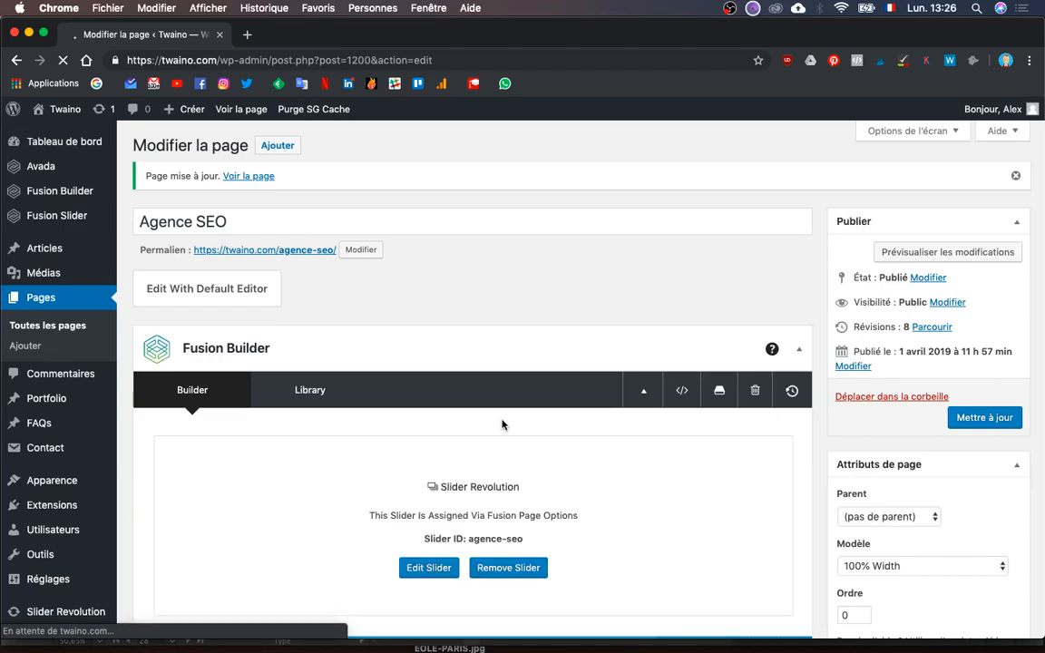
- Reload the narrow Twaino preview window and scroll through the saved page
{"action": "key", "text": "ctrl+Up"}
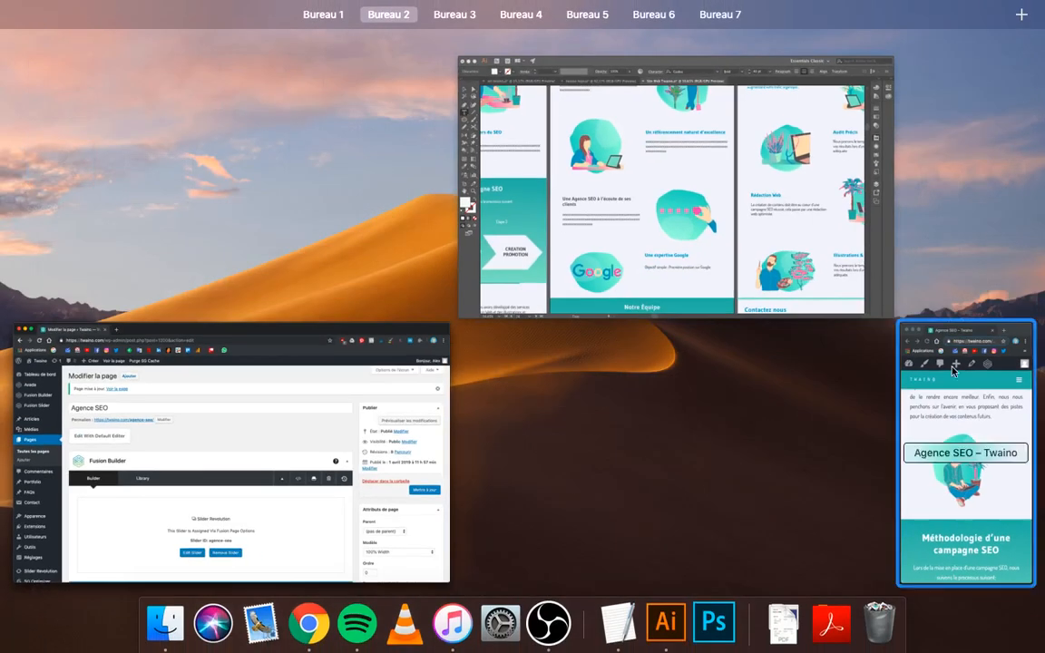
{"action": "left_click", "coordinate": [898, 344]}
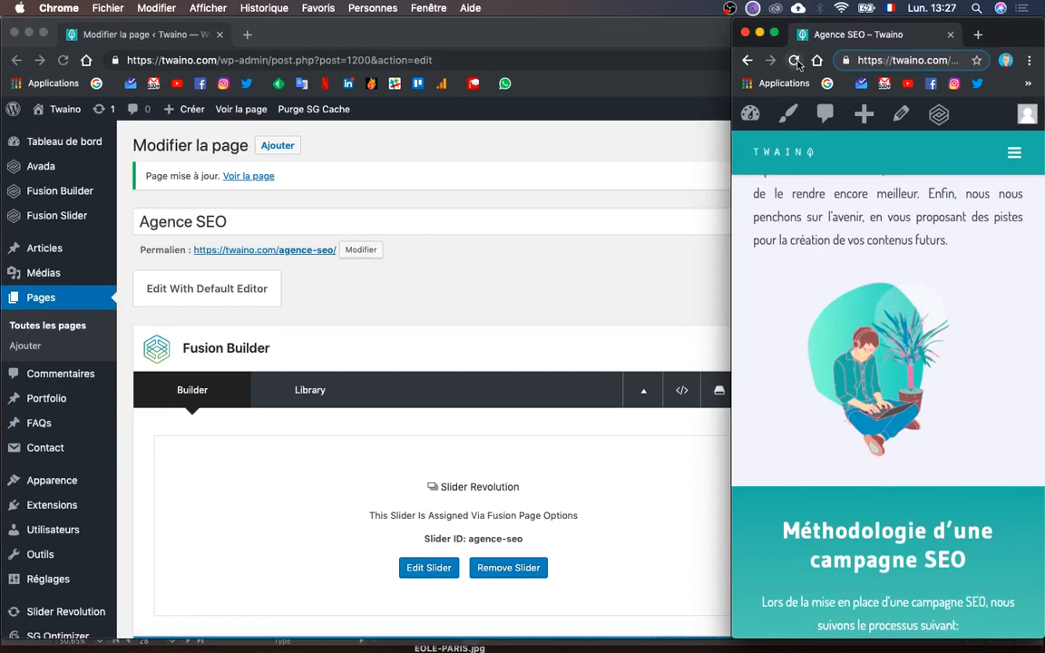
{"action": "left_click", "coordinate": [794, 60]}
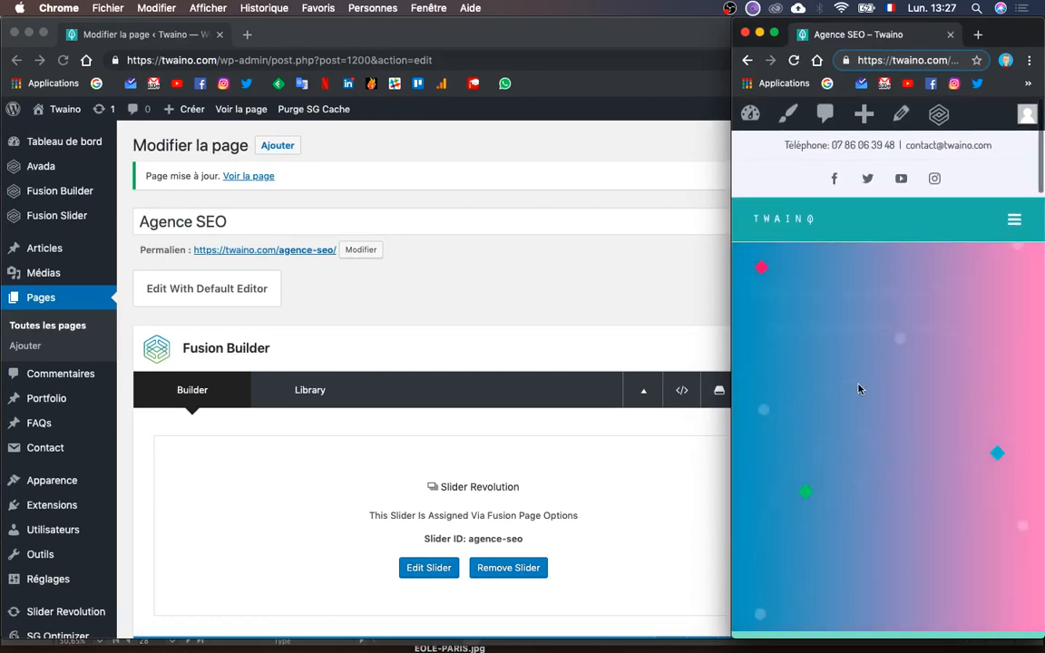
{"action": "scroll", "coordinate": [859, 388], "scroll_direction": "down", "scroll_amount": 10}
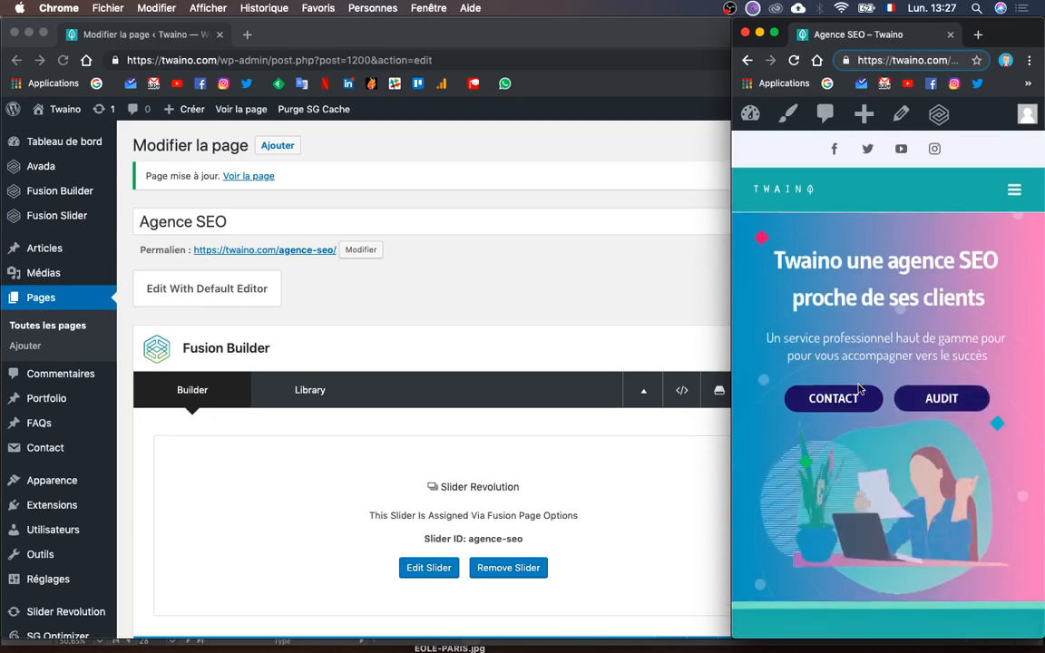
{"action": "scroll", "coordinate": [859, 389], "scroll_direction": "up", "scroll_amount": 10}
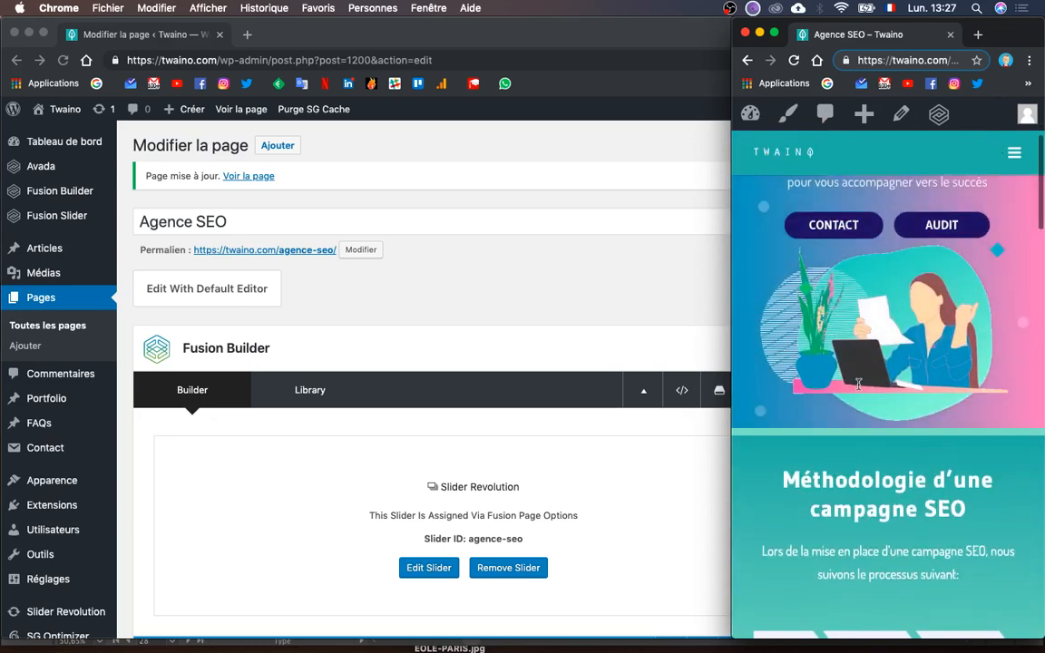
{"action": "scroll", "coordinate": [859, 388], "scroll_direction": "down", "scroll_amount": 12}
{"action": "scroll", "coordinate": [858, 389], "scroll_direction": "down", "scroll_amount": 5}
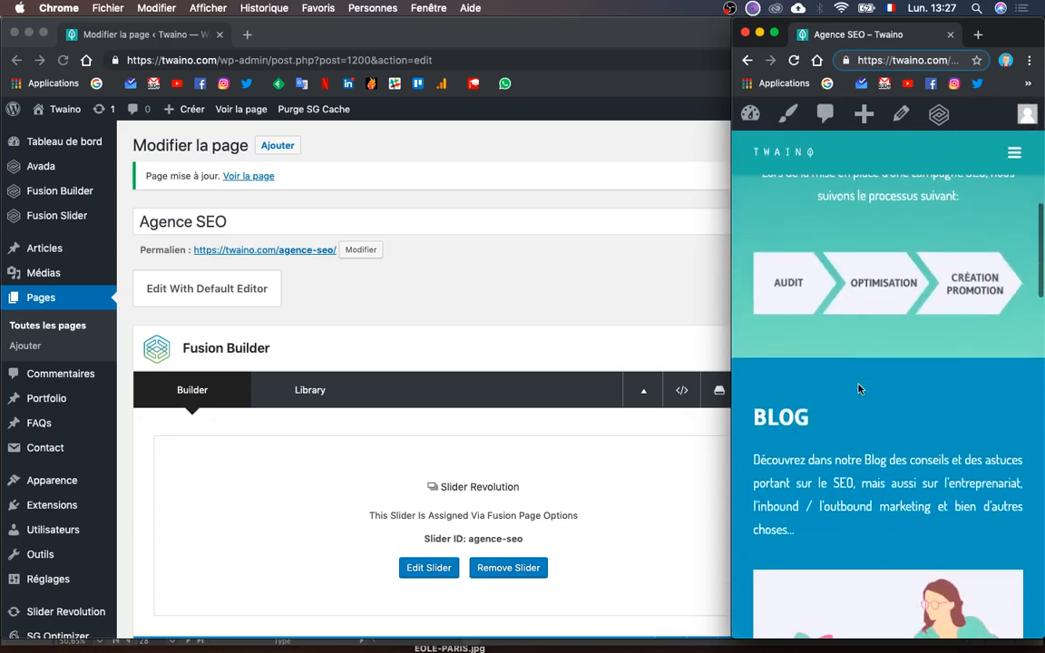
{"action": "scroll", "coordinate": [859, 389], "scroll_direction": "up", "scroll_amount": 10}
{"action": "scroll", "coordinate": [859, 388], "scroll_direction": "up", "scroll_amount": 3}
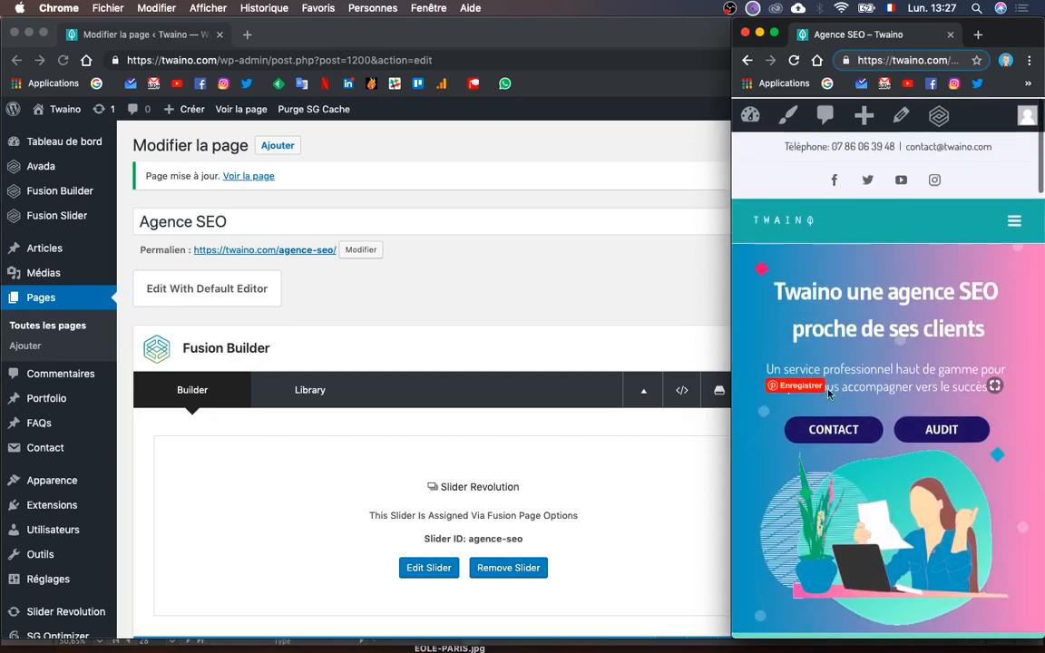
- Return to the WordPress editor and scroll down to the Agence Mobile row
{"action": "left_click", "coordinate": [612, 322]}
{"action": "scroll", "coordinate": [613, 543], "scroll_direction": "down", "scroll_amount": 3}
{"action": "scroll", "coordinate": [612, 543], "scroll_direction": "down", "scroll_amount": 3}
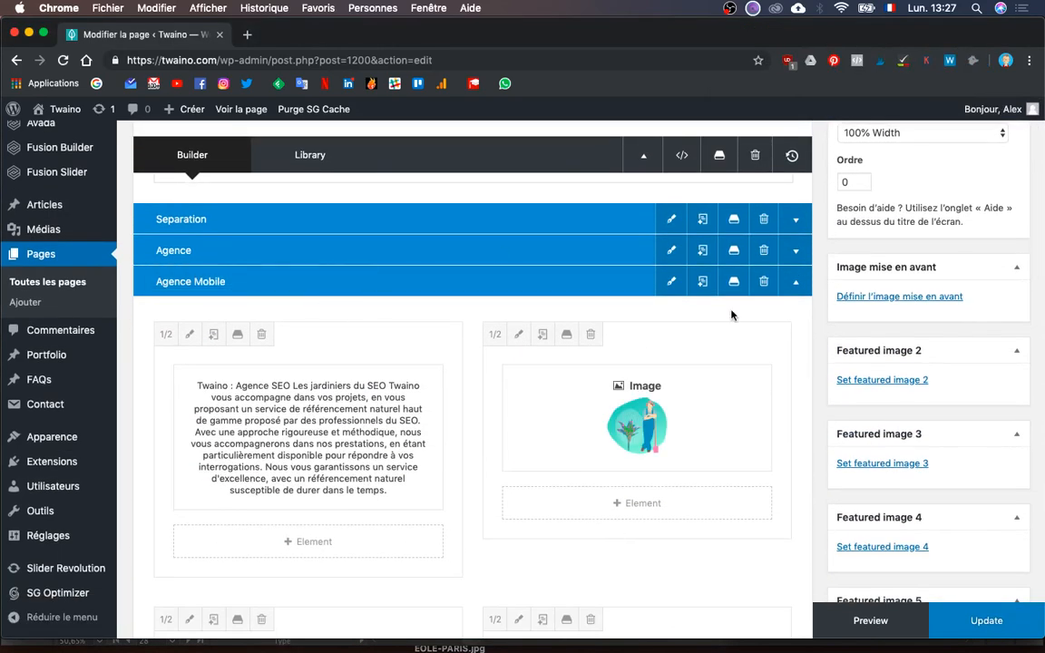
- Set the Agence Mobile container's visibility to Small Screen only, hiding Medium and Large, and save
{"action": "left_click", "coordinate": [671, 281]}
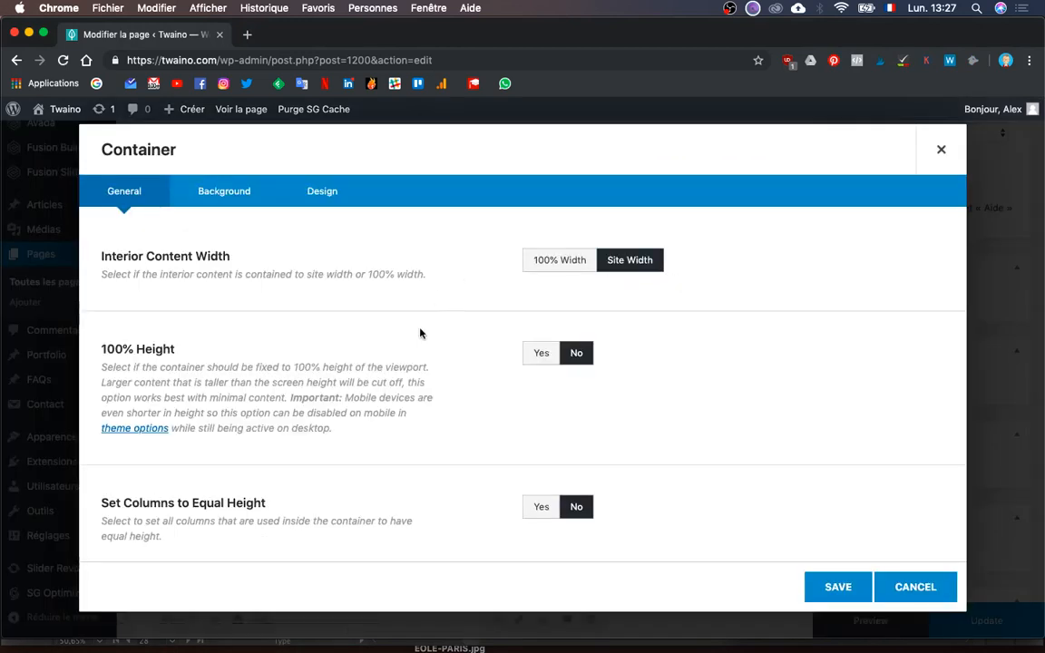
{"action": "scroll", "coordinate": [420, 476], "scroll_direction": "down", "scroll_amount": 5}
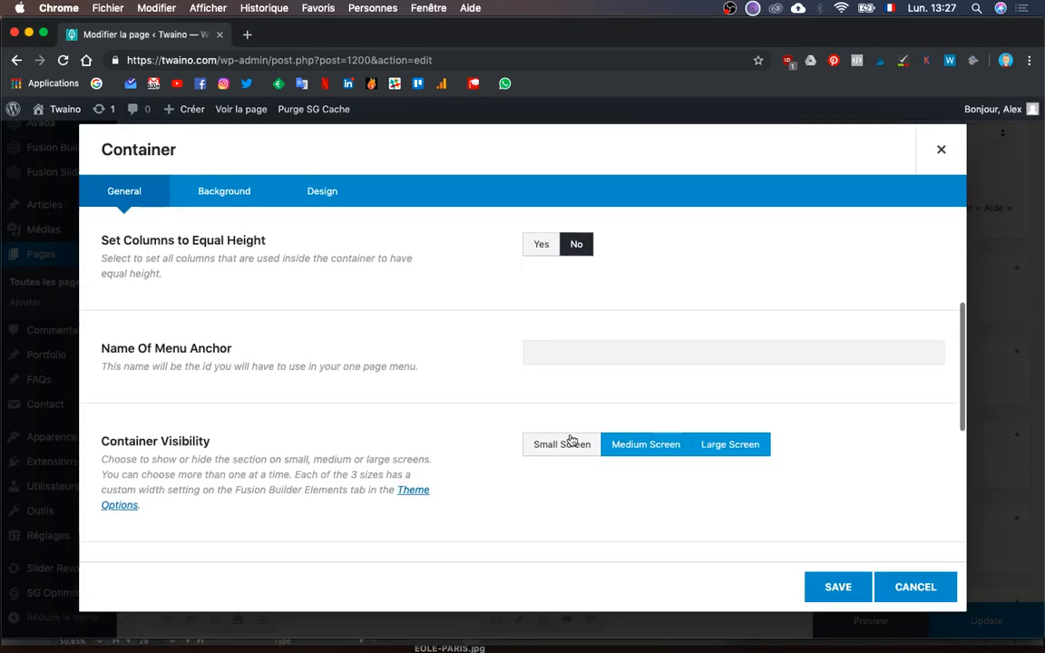
{"action": "left_click", "coordinate": [562, 444]}
{"action": "left_click", "coordinate": [640, 444]}
{"action": "left_click", "coordinate": [733, 444]}
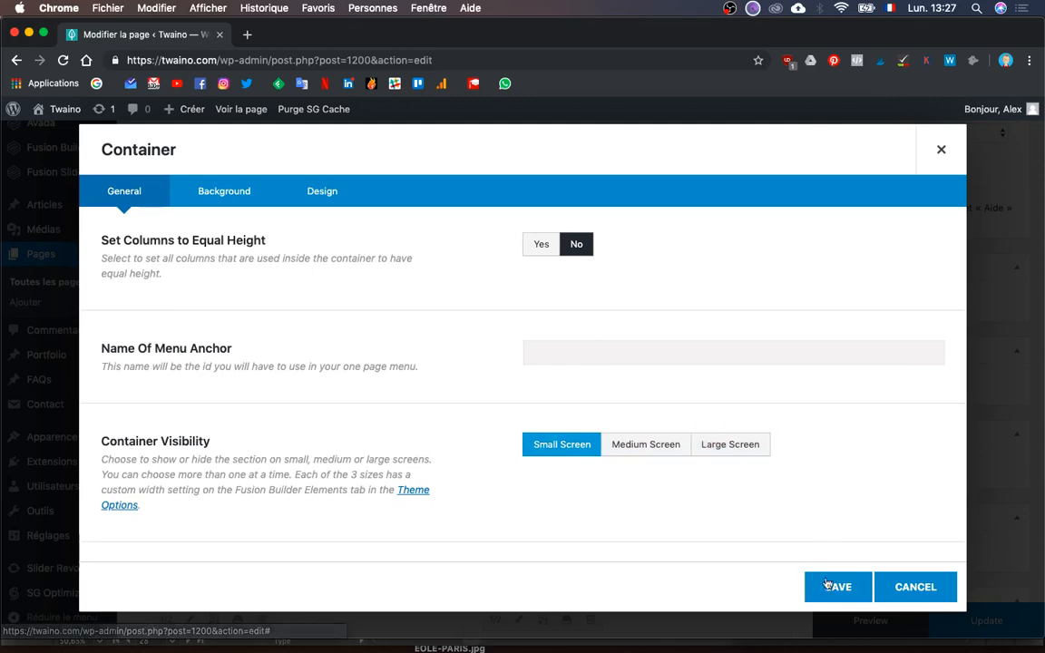
{"action": "left_click", "coordinate": [828, 597]}
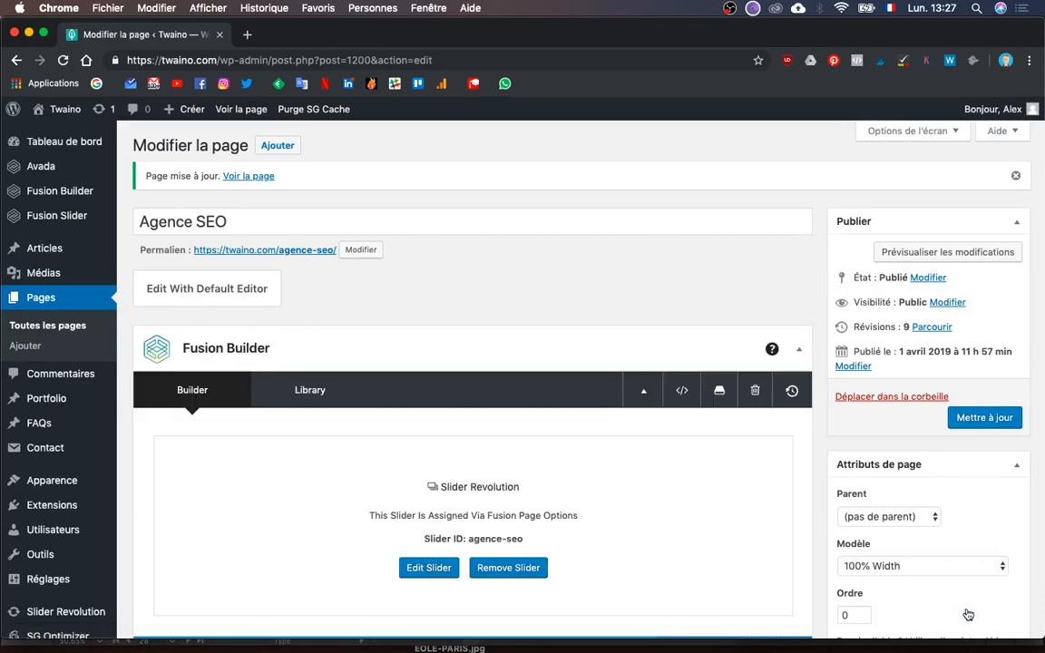
{"action": "key", "text": "ctrl+Up"}
- Reload the Twaino preview, then strip the preview parameters to load the public agence-seo page
{"action": "left_click", "coordinate": [916, 256]}
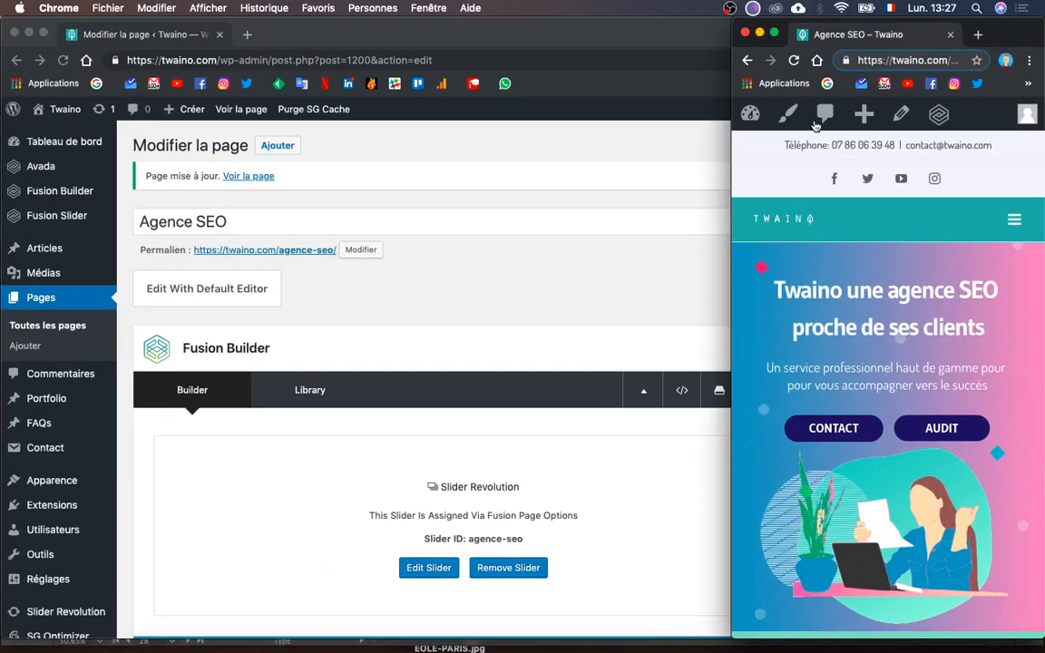
{"action": "left_click", "coordinate": [892, 60]}
{"action": "key", "text": "Return"}
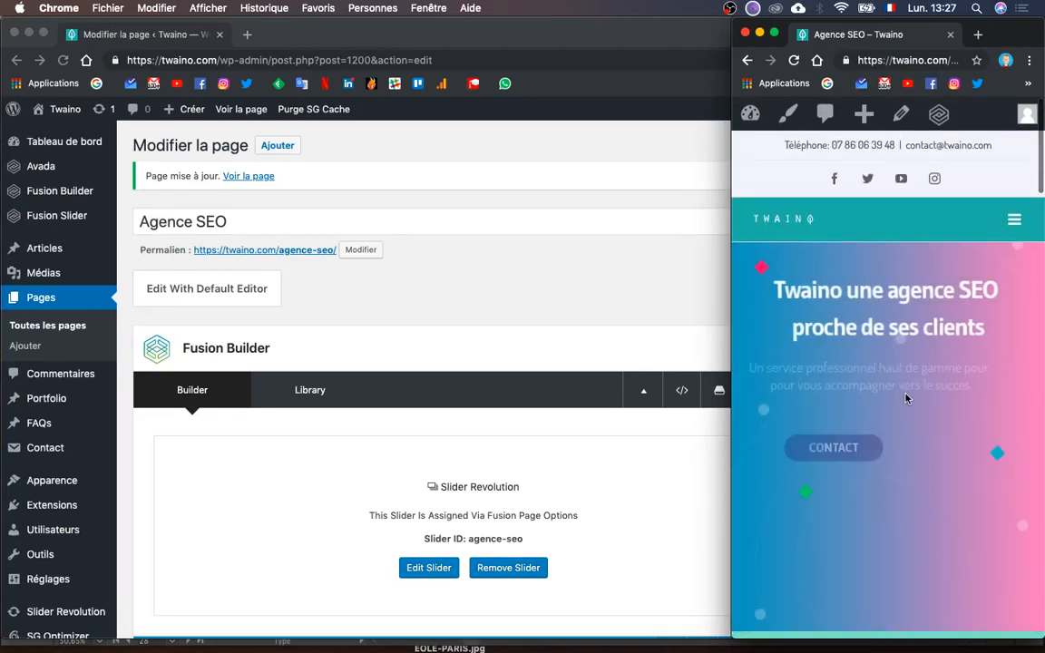
{"action": "left_click", "coordinate": [904, 59]}
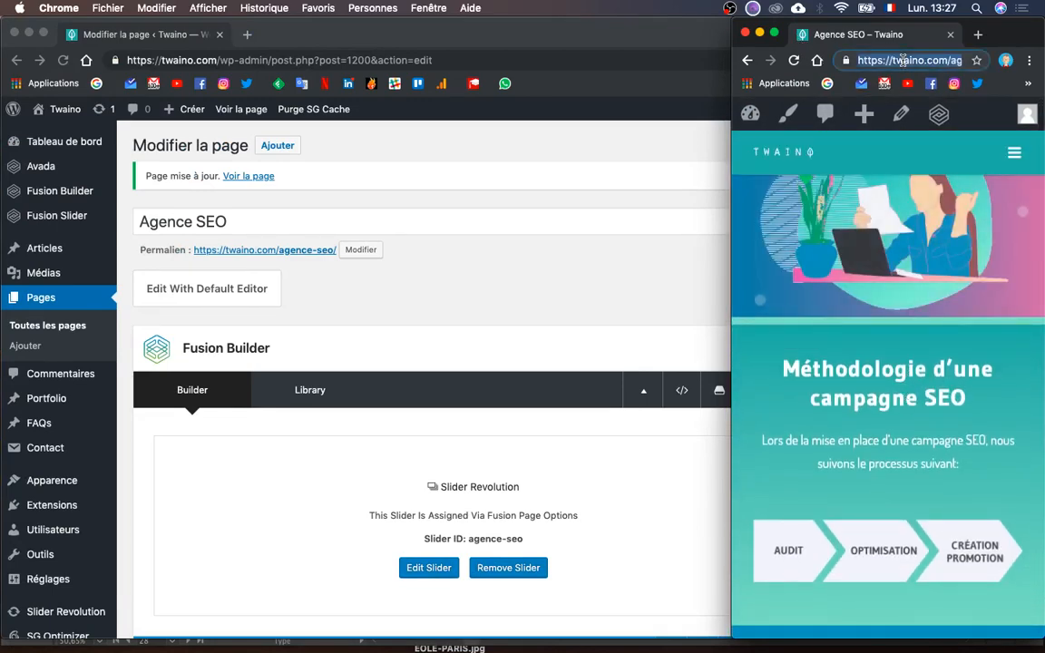
{"action": "key", "text": "Right"}
{"action": "key", "text": "BackSpace"}
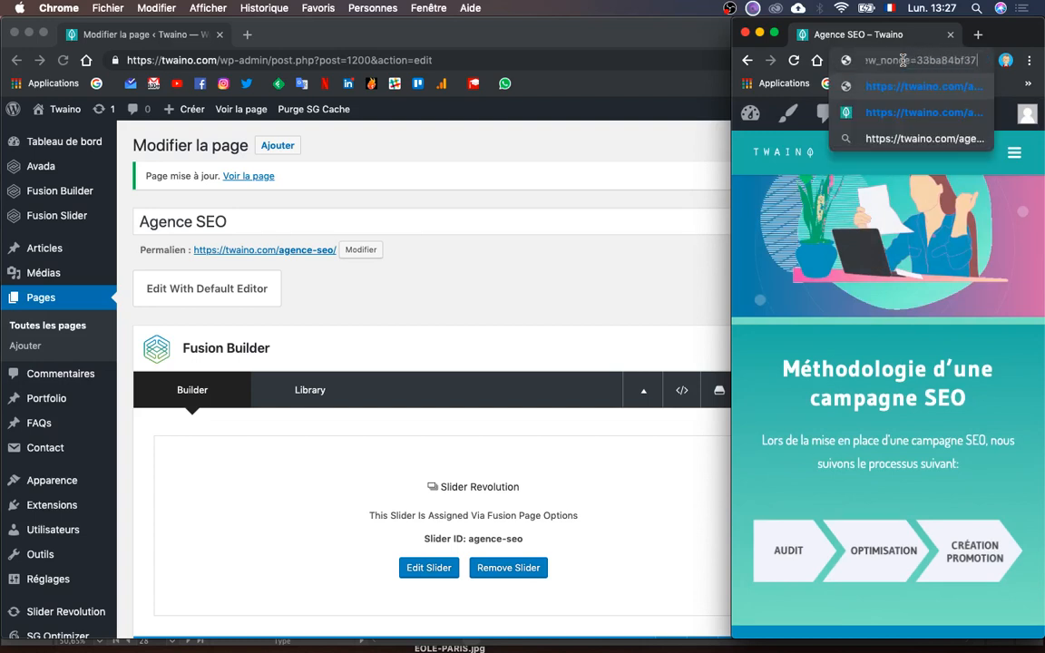
{"action": "key", "text": "BackSpace"}
{"action": "key", "text": "BackSpace"}
{"action": "key", "text": "BackSpace"}
{"action": "key", "text": "BackSpace"}
{"action": "key", "text": "BackSpace"}
{"action": "key", "text": "BackSpace"}
{"action": "key", "text": "BackSpace"}
{"action": "key", "text": "BackSpace"}
{"action": "key", "text": "BackSpace"}
{"action": "key", "text": "BackSpace"}
{"action": "key", "text": "BackSpace"}
{"action": "key", "text": "BackSpace"}
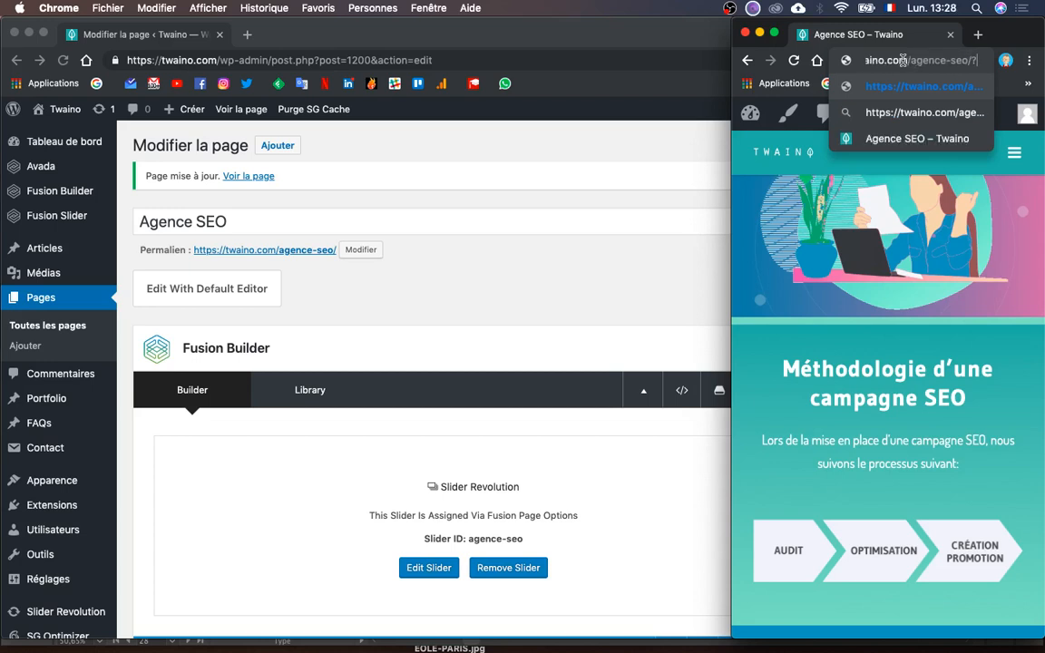
{"action": "key", "text": "Return"}
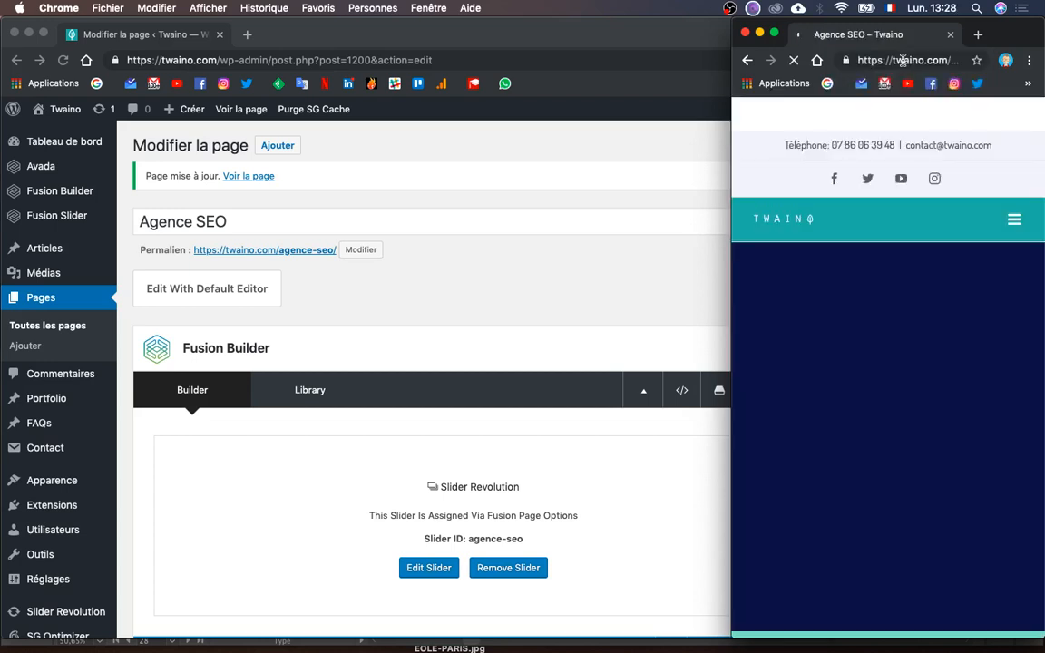
- Scroll the narrow page down to the 'Méthodologie d'une campagne SEO' section
{"action": "scroll", "coordinate": [1007, 372], "scroll_direction": "down", "scroll_amount": 8}
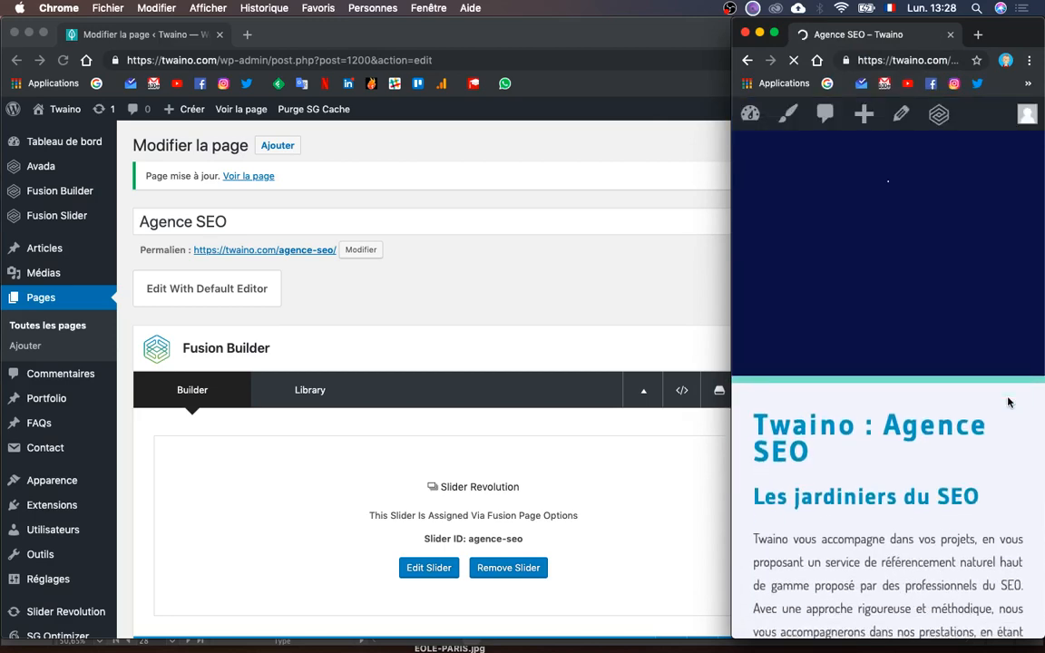
{"action": "scroll", "coordinate": [1007, 401], "scroll_direction": "down", "scroll_amount": 5}
{"action": "scroll", "coordinate": [1007, 402], "scroll_direction": "up", "scroll_amount": 9}
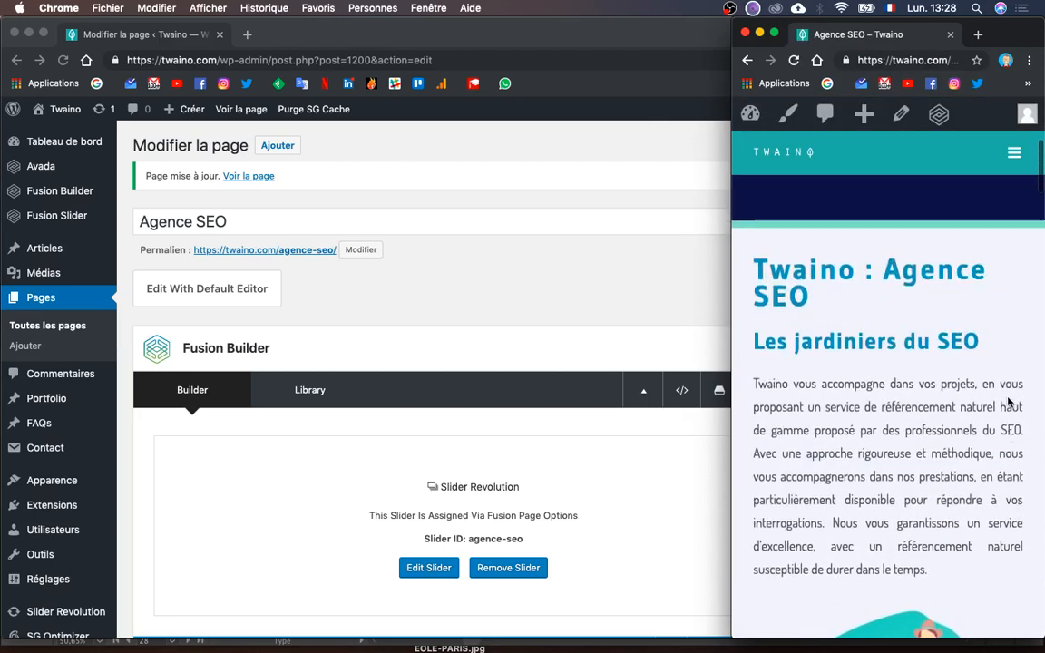
{"action": "scroll", "coordinate": [1008, 402], "scroll_direction": "down", "scroll_amount": 5}
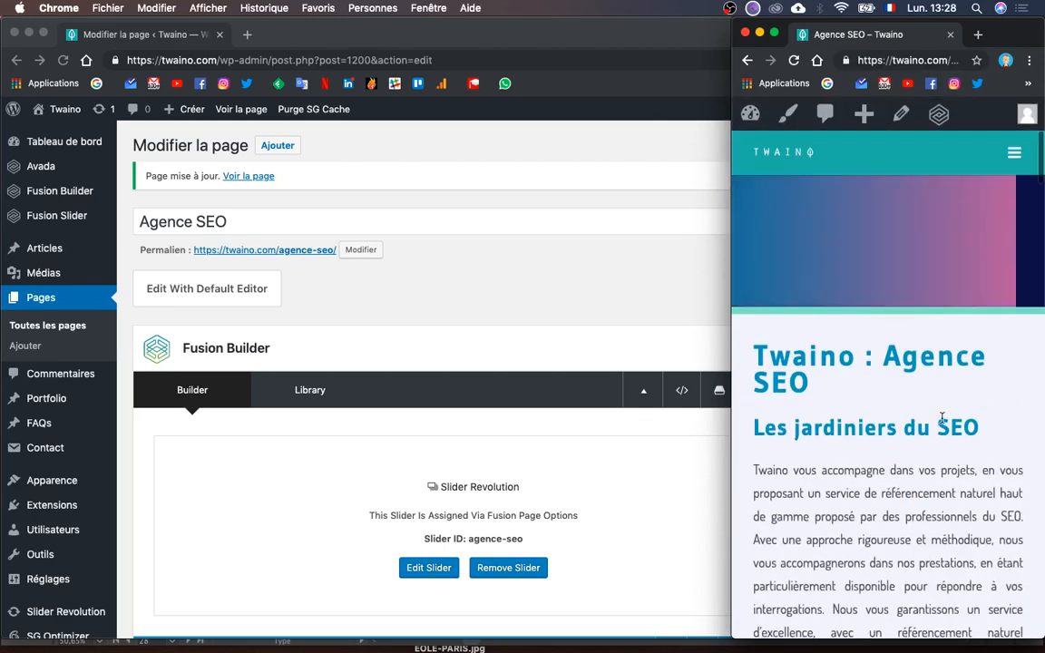
{"action": "scroll", "coordinate": [933, 358], "scroll_direction": "down", "scroll_amount": 3}
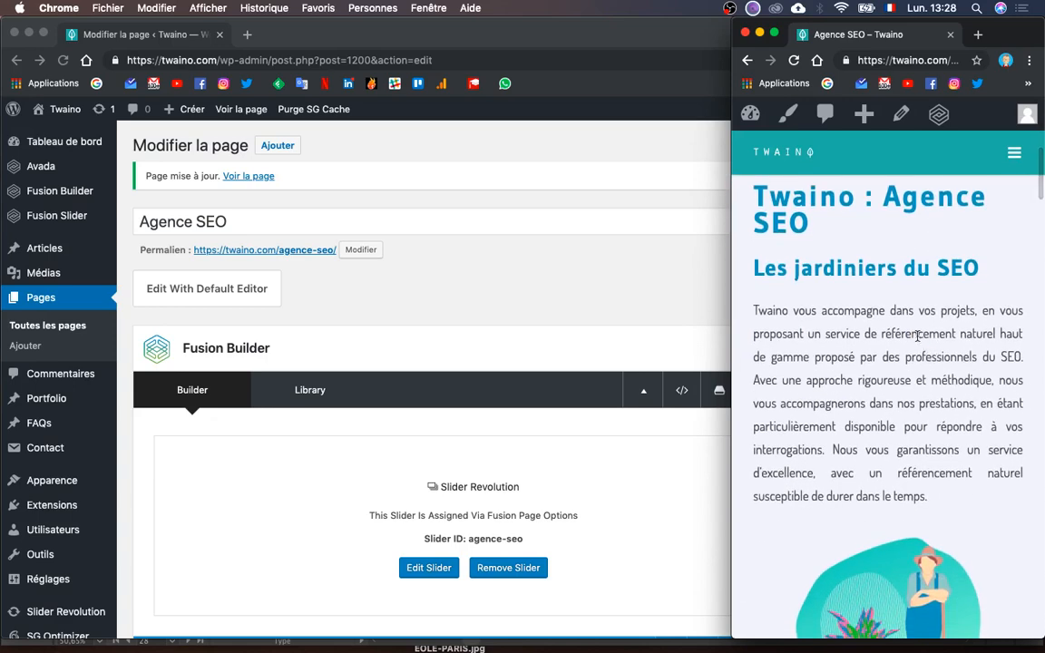
{"action": "scroll", "coordinate": [917, 336], "scroll_direction": "down", "scroll_amount": 10}
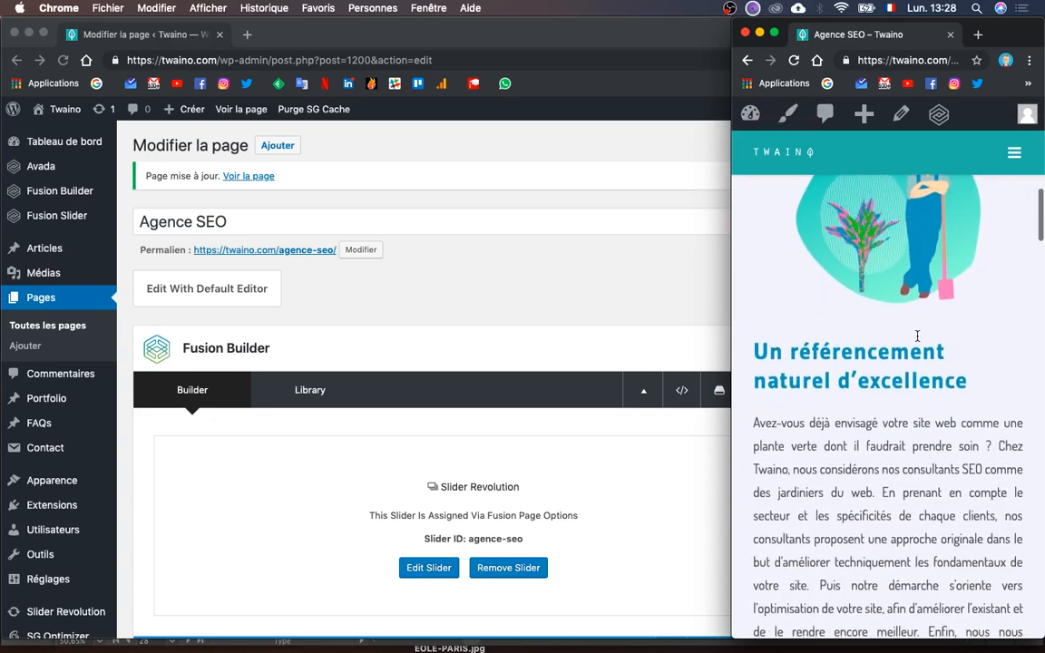
{"action": "scroll", "coordinate": [917, 335], "scroll_direction": "down", "scroll_amount": 10}
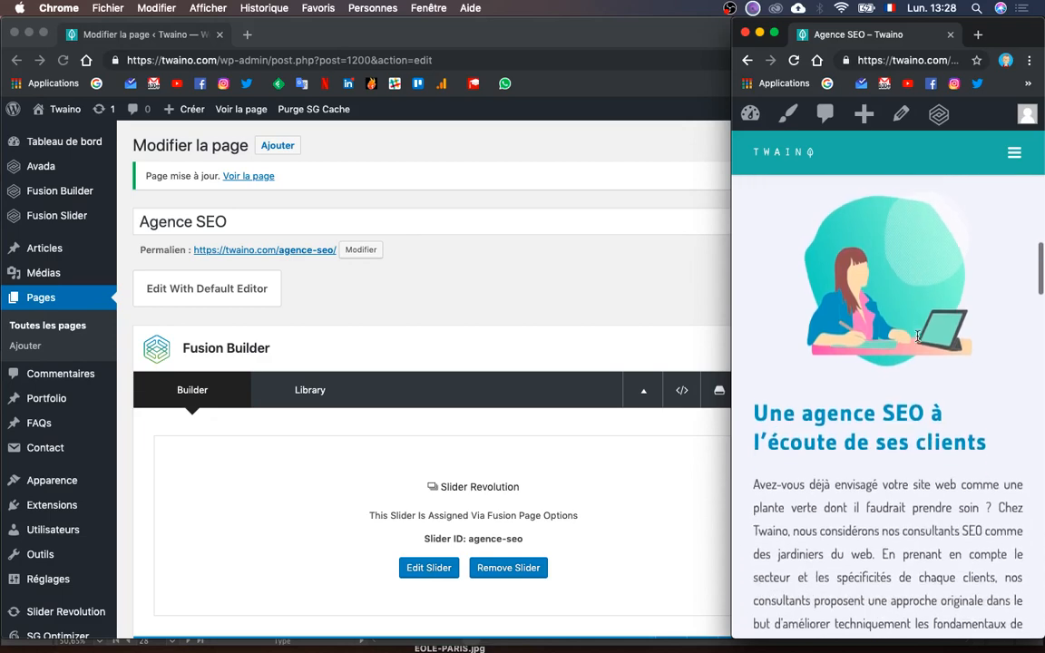
{"action": "scroll", "coordinate": [917, 335], "scroll_direction": "down", "scroll_amount": 5}
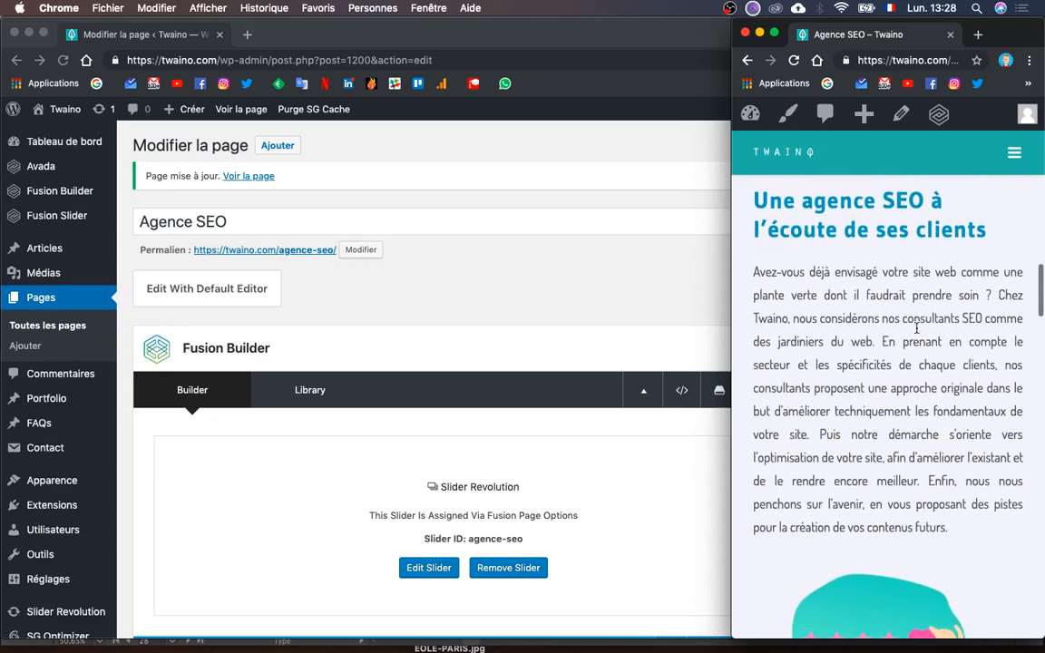
{"action": "scroll", "coordinate": [916, 329], "scroll_direction": "down", "scroll_amount": 12}
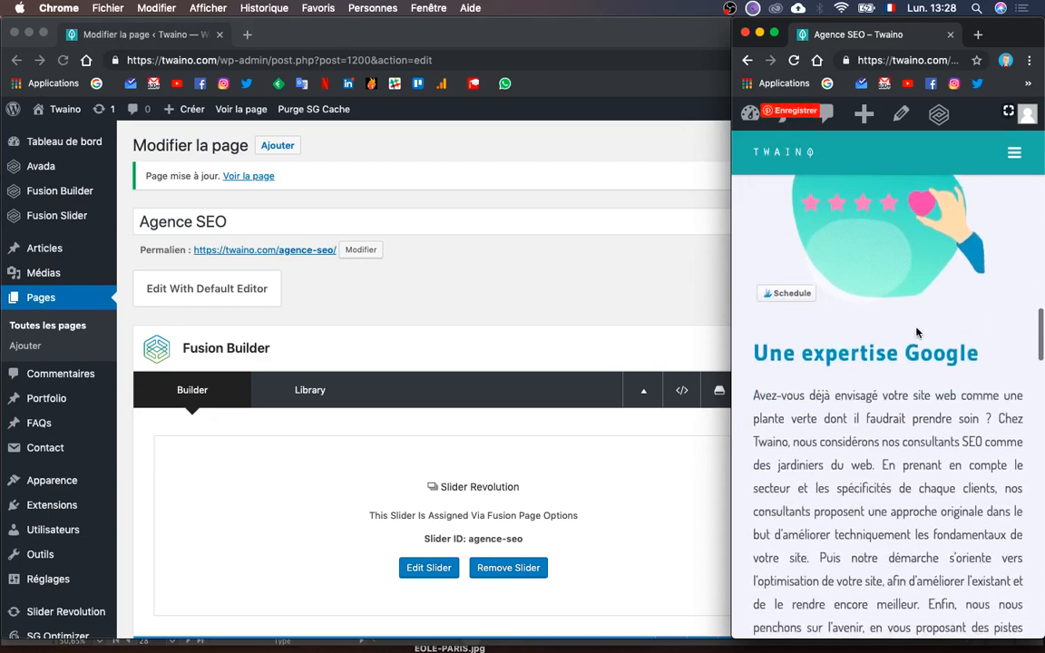
{"action": "scroll", "coordinate": [917, 333], "scroll_direction": "down", "scroll_amount": 15}
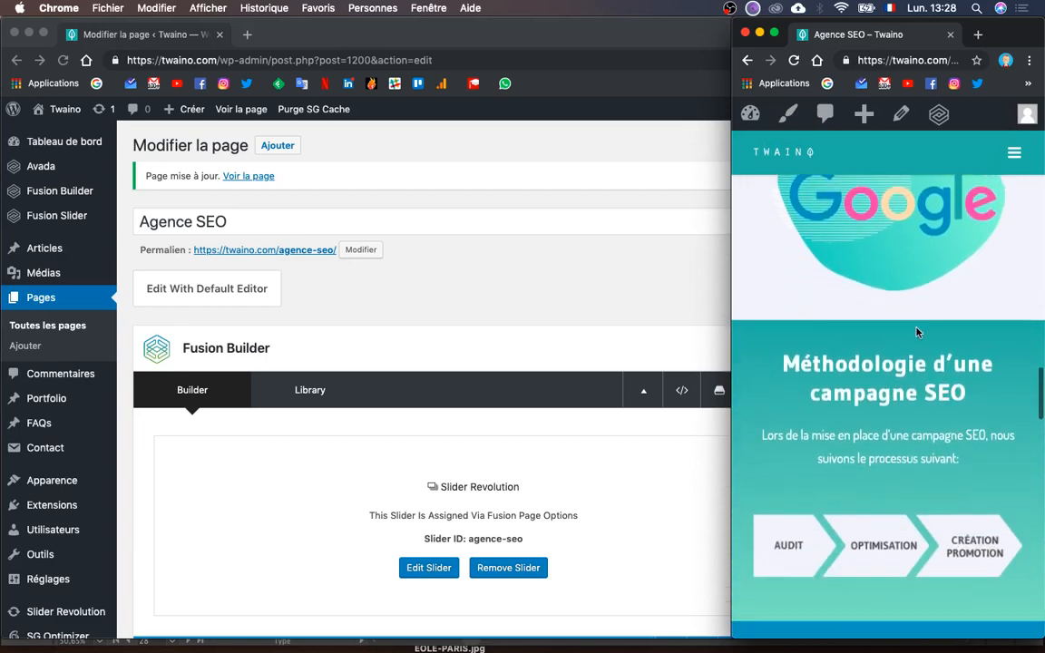
{"action": "scroll", "coordinate": [849, 494], "scroll_direction": "down", "scroll_amount": 7}
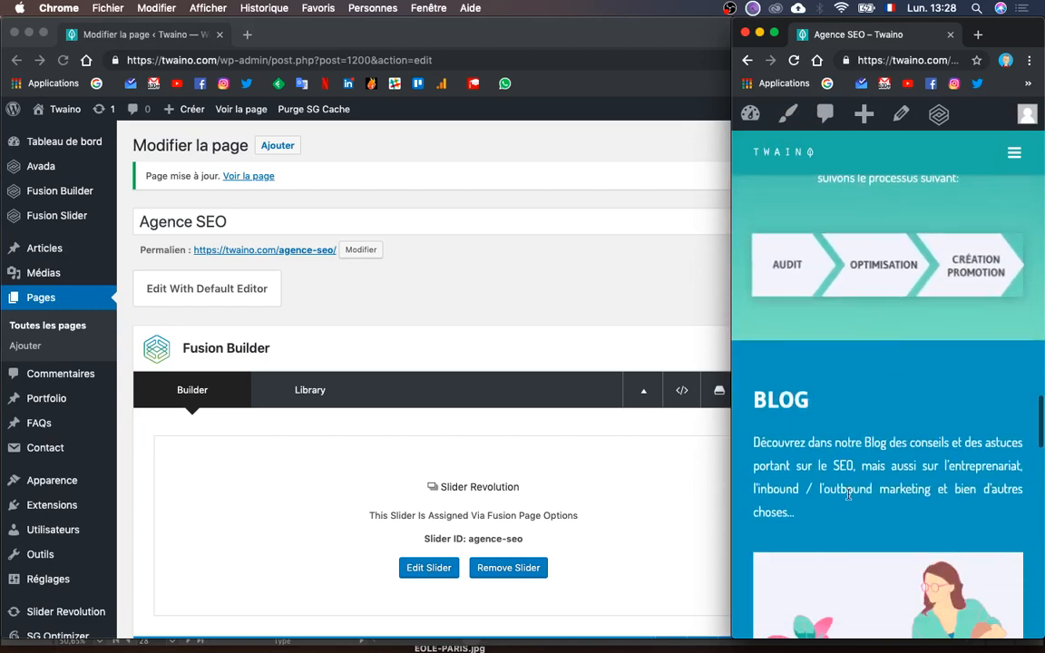
{"action": "scroll", "coordinate": [849, 494], "scroll_direction": "down", "scroll_amount": 5}
{"action": "scroll", "coordinate": [847, 495], "scroll_direction": "up", "scroll_amount": 7}
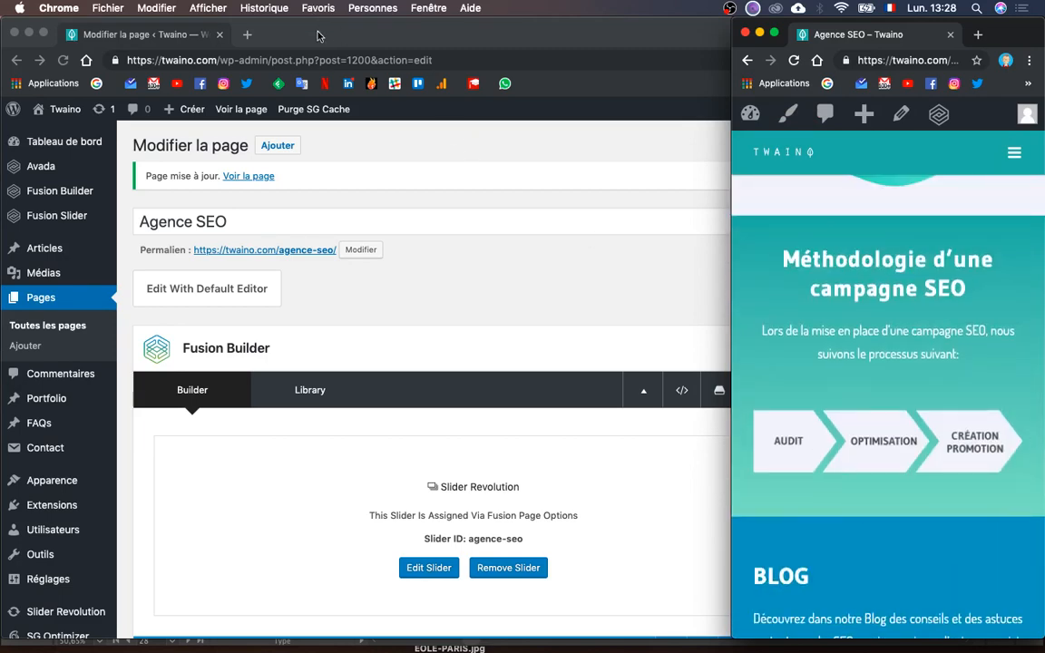
{"action": "left_click", "coordinate": [325, 43]}
- Inspect and then delete the Notre equipe Mobile container
{"action": "scroll", "coordinate": [415, 404], "scroll_direction": "down", "scroll_amount": 5}
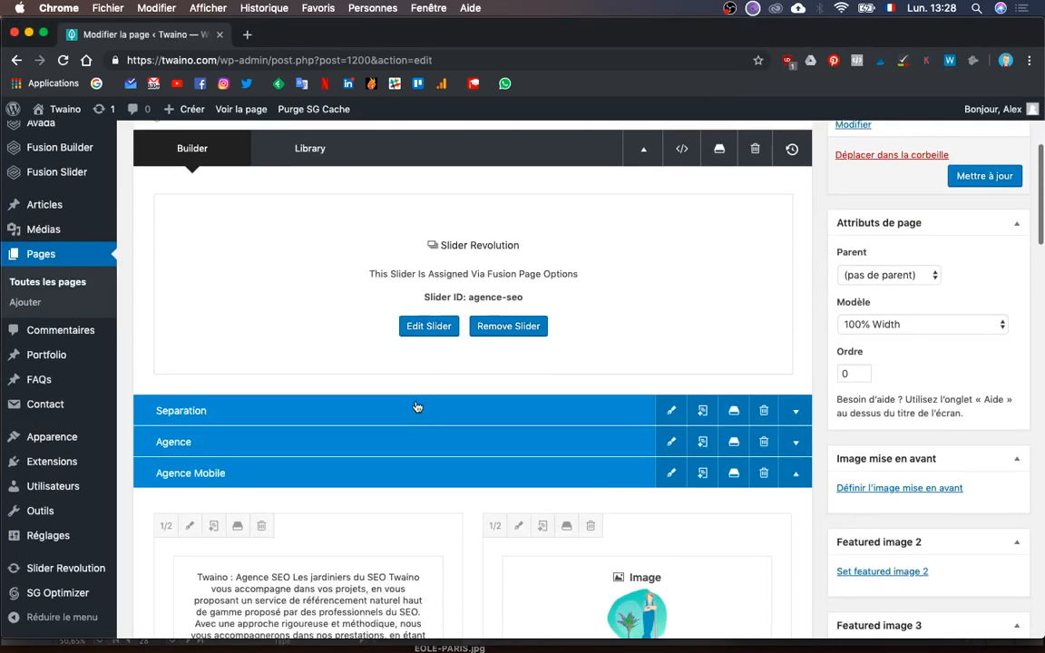
{"action": "left_click", "coordinate": [795, 352]}
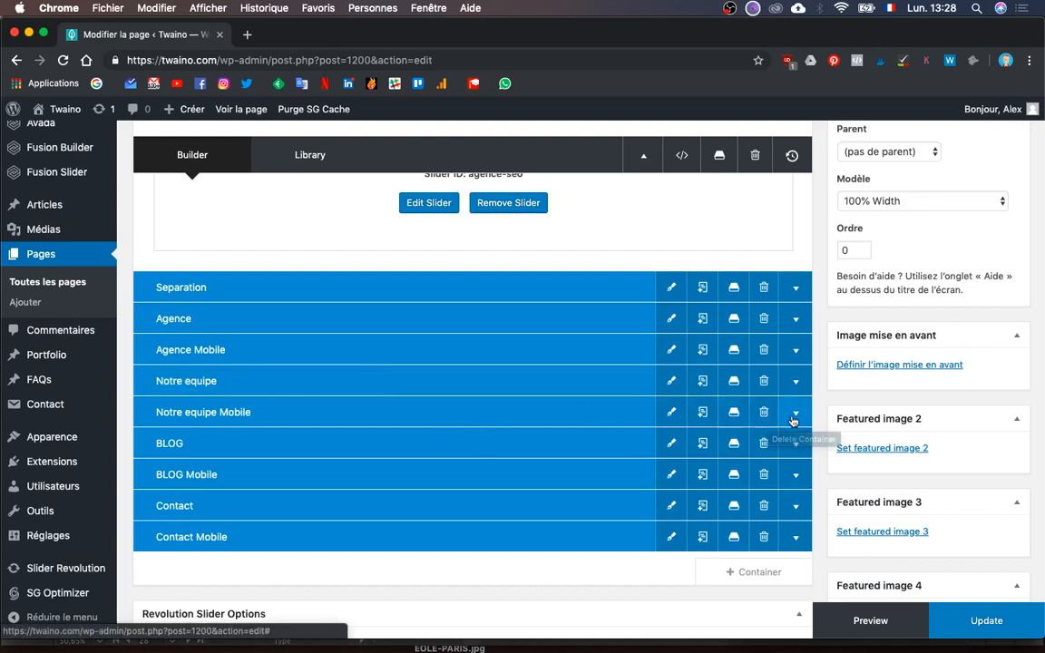
{"action": "left_click", "coordinate": [794, 416]}
{"action": "scroll", "coordinate": [780, 490], "scroll_direction": "down", "scroll_amount": 2}
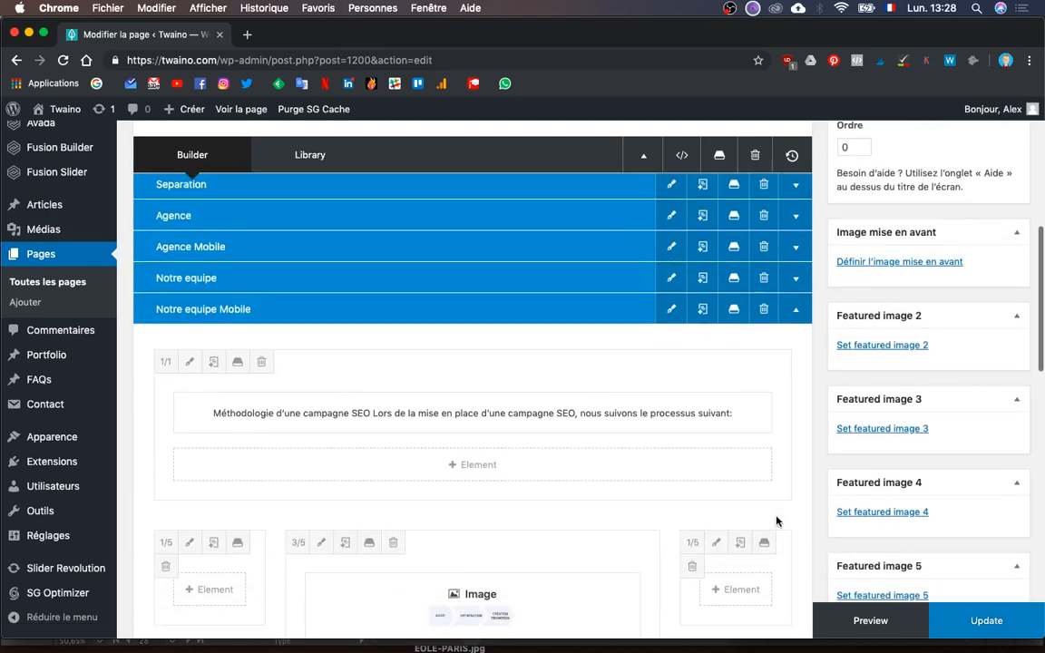
{"action": "scroll", "coordinate": [781, 478], "scroll_direction": "up", "scroll_amount": 1}
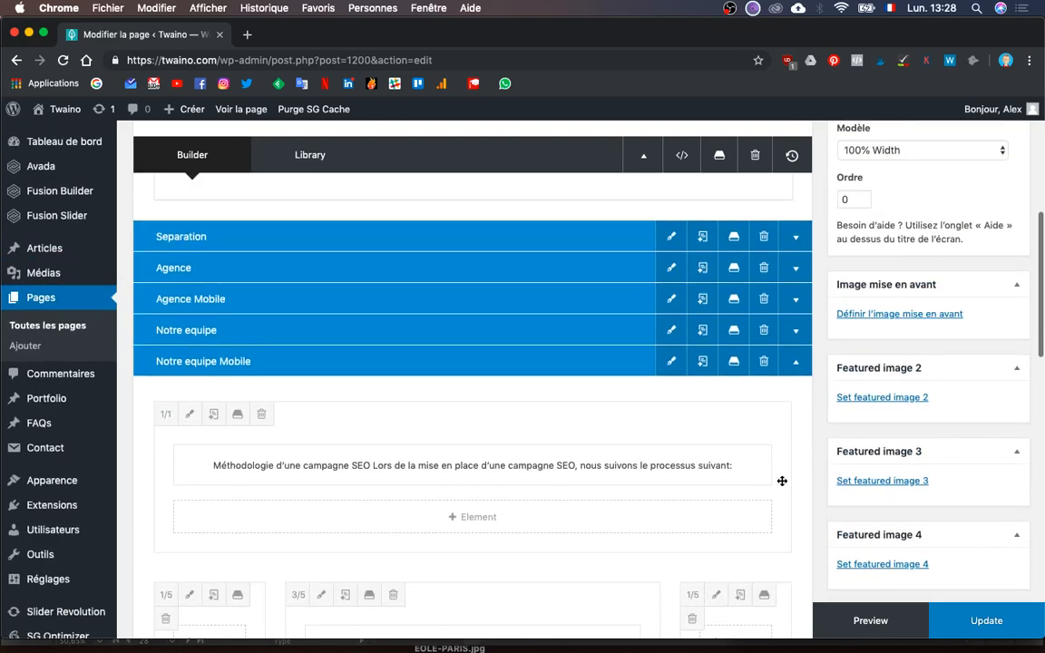
{"action": "left_click", "coordinate": [796, 363]}
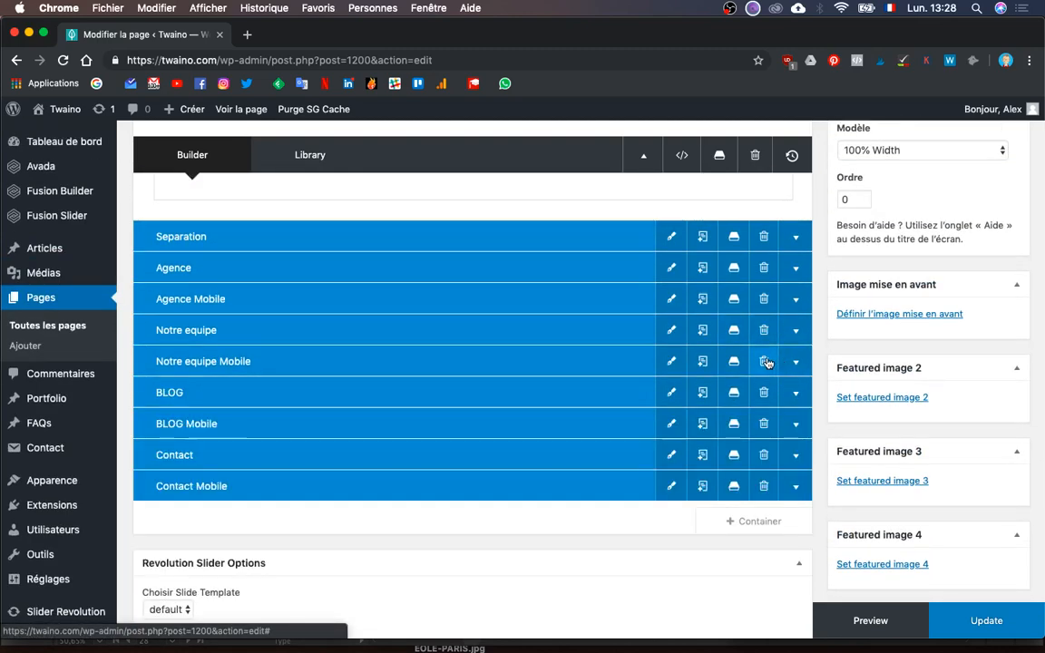
{"action": "left_click", "coordinate": [765, 362]}
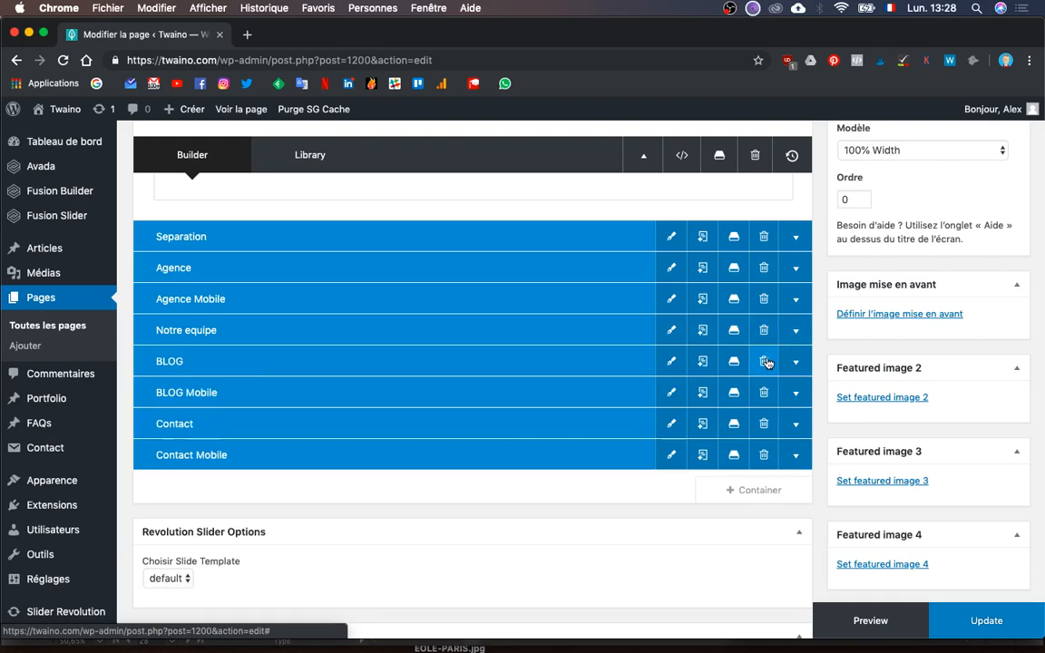
- Duplicate Notre equipe and set the clone's visibility to small screens only
{"action": "left_click", "coordinate": [701, 332]}
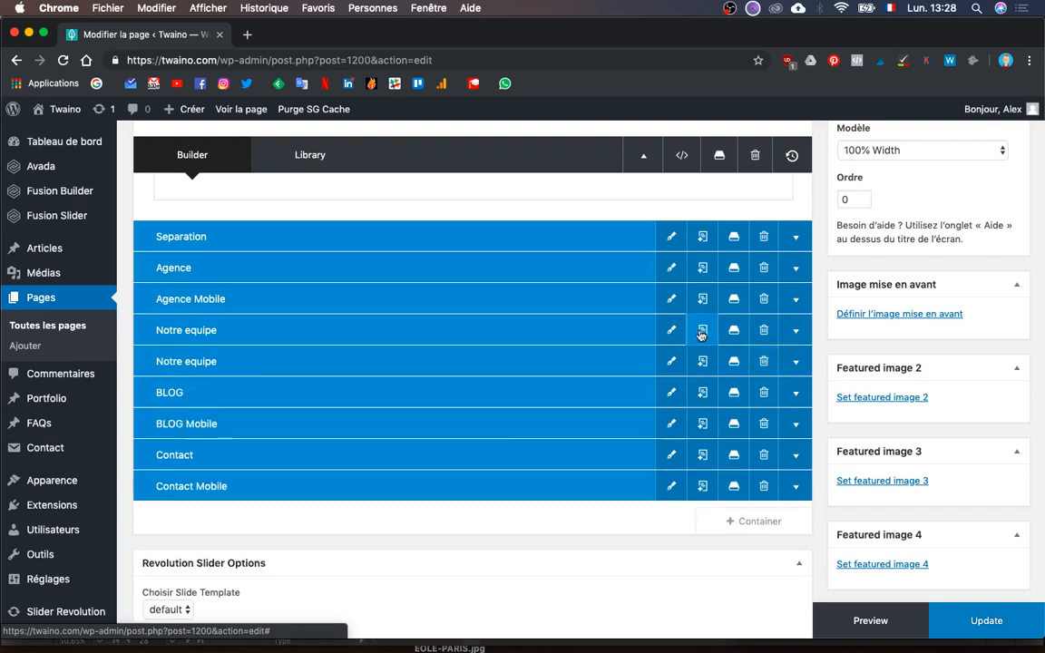
{"action": "left_click", "coordinate": [795, 365]}
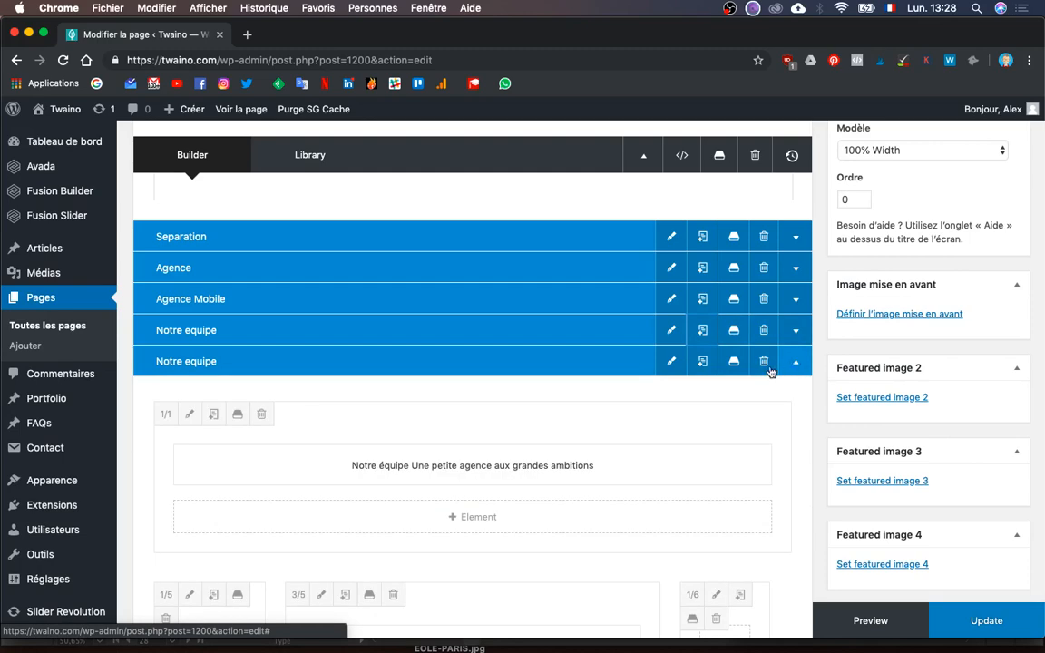
{"action": "left_click", "coordinate": [672, 360]}
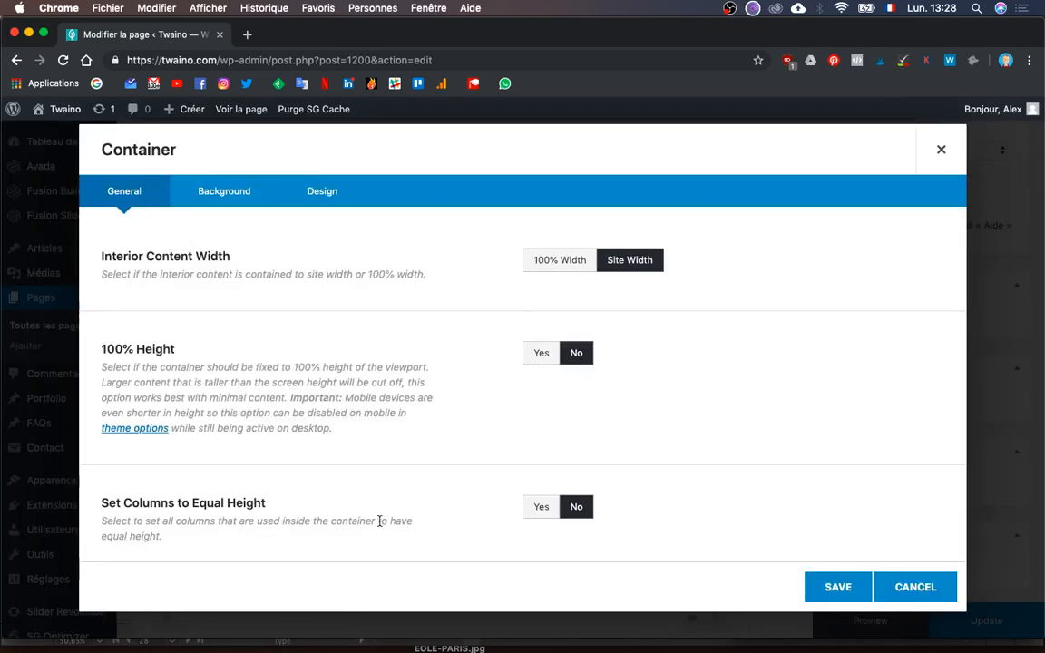
{"action": "scroll", "coordinate": [380, 522], "scroll_direction": "down", "scroll_amount": 5}
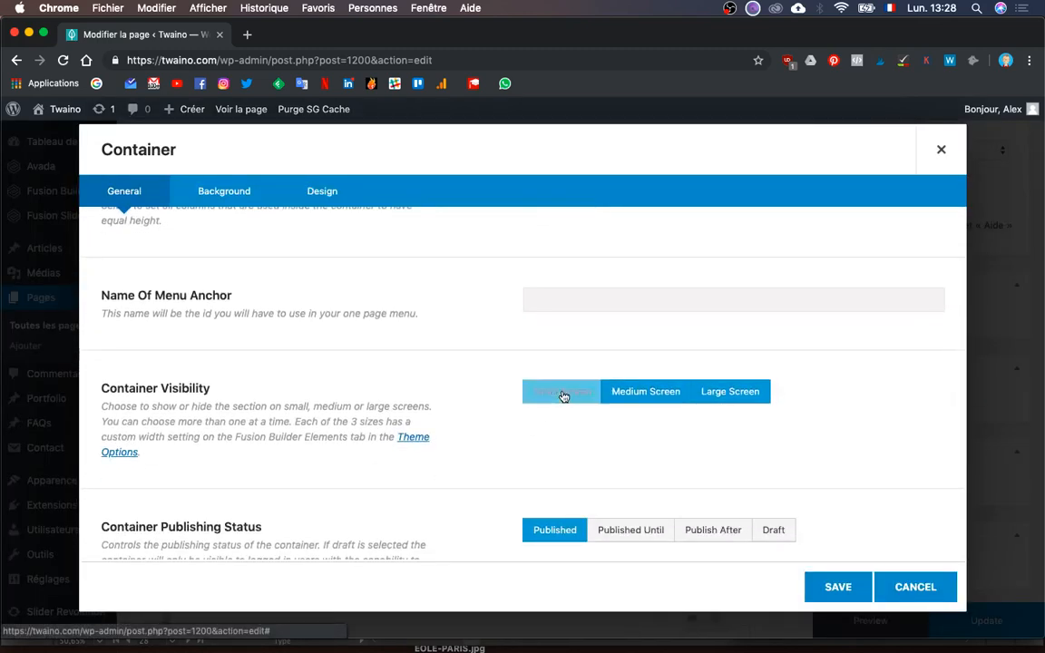
{"action": "left_click", "coordinate": [562, 392]}
{"action": "left_click", "coordinate": [645, 392]}
{"action": "left_click", "coordinate": [742, 396]}
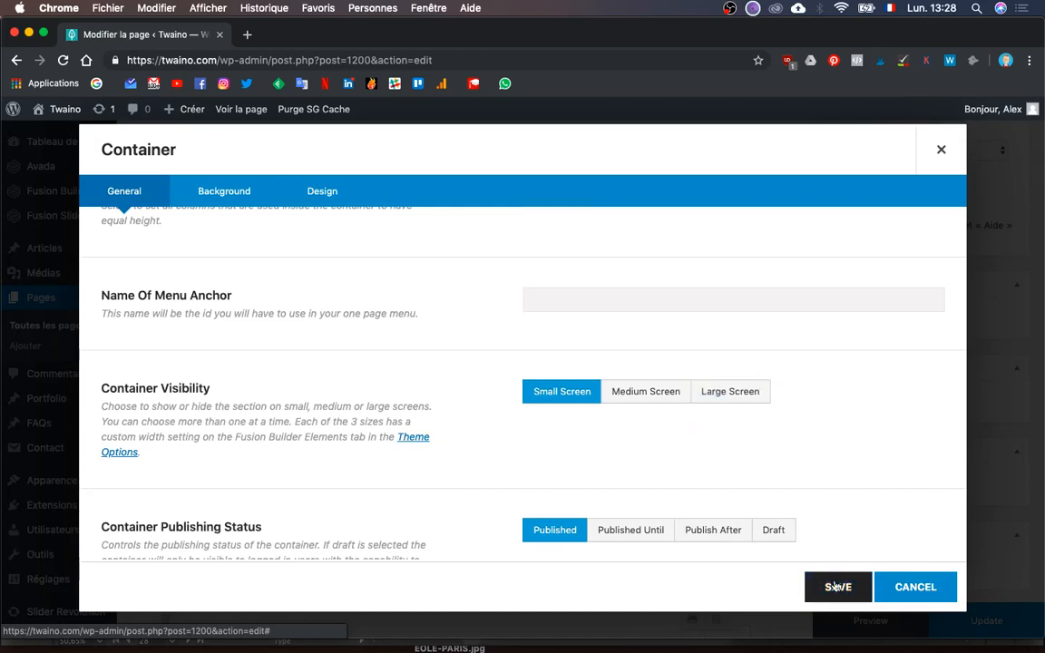
{"action": "left_click", "coordinate": [836, 588]}
- Look over the container list and launch a page preview in a new tab
{"action": "scroll", "coordinate": [734, 428], "scroll_direction": "down", "scroll_amount": 5}
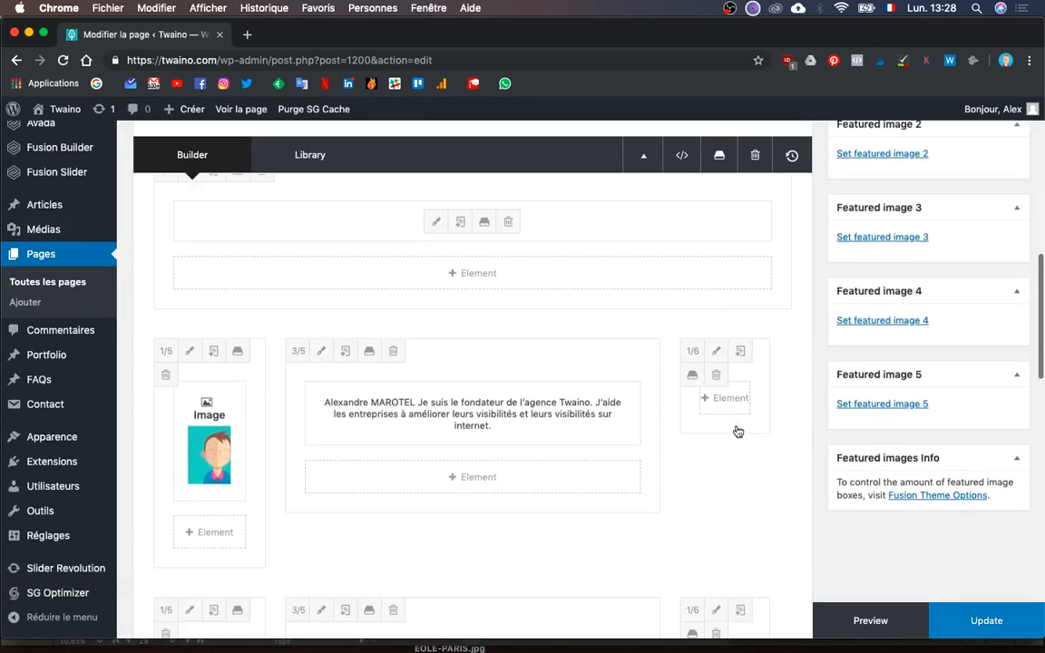
{"action": "scroll", "coordinate": [737, 431], "scroll_direction": "down", "scroll_amount": 2}
{"action": "scroll", "coordinate": [736, 431], "scroll_direction": "up", "scroll_amount": 2}
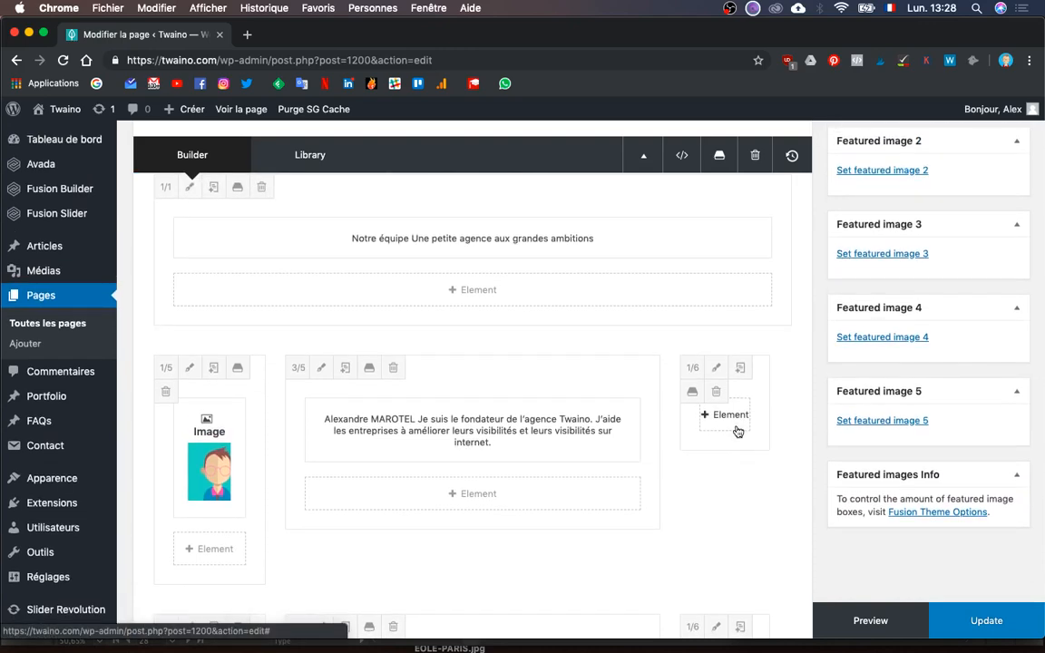
{"action": "scroll", "coordinate": [737, 431], "scroll_direction": "down", "scroll_amount": 10}
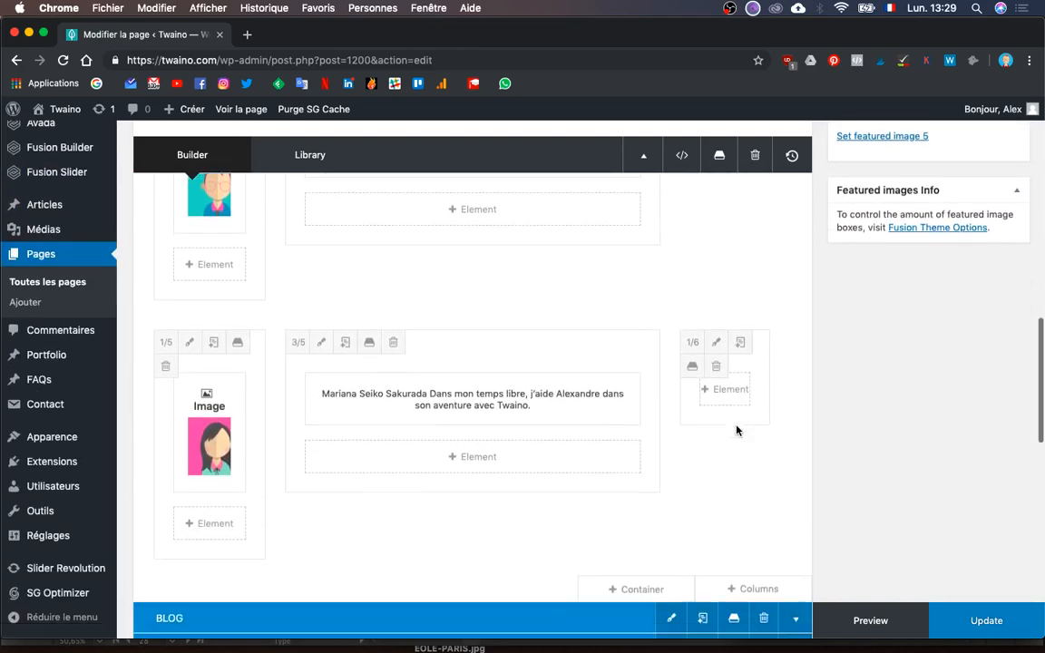
{"action": "scroll", "coordinate": [738, 432], "scroll_direction": "up", "scroll_amount": 3}
{"action": "left_click", "coordinate": [869, 621]}
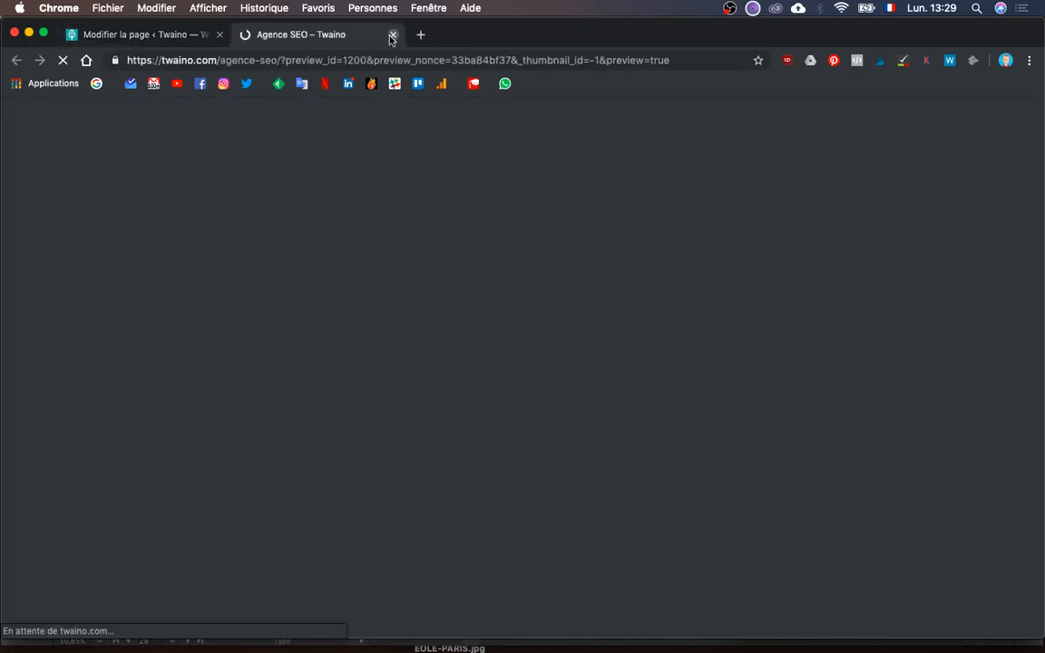
- Close the loading preview tab and save the page with Update in the editor
{"action": "left_click", "coordinate": [394, 36]}
{"action": "key", "text": "ctrl+Up"}
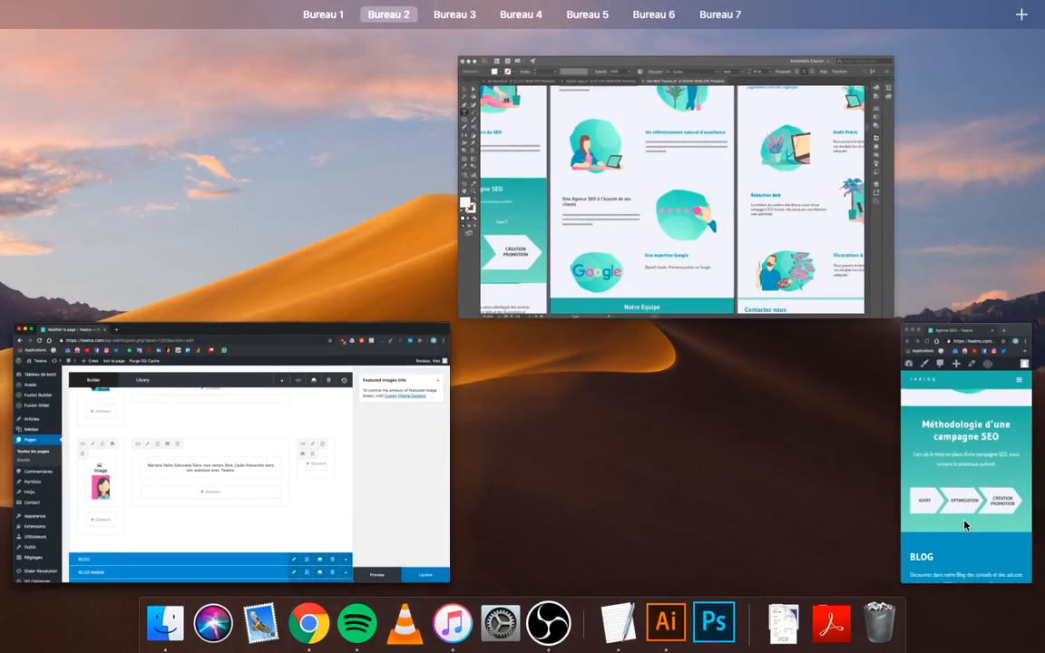
{"action": "left_click", "coordinate": [415, 473]}
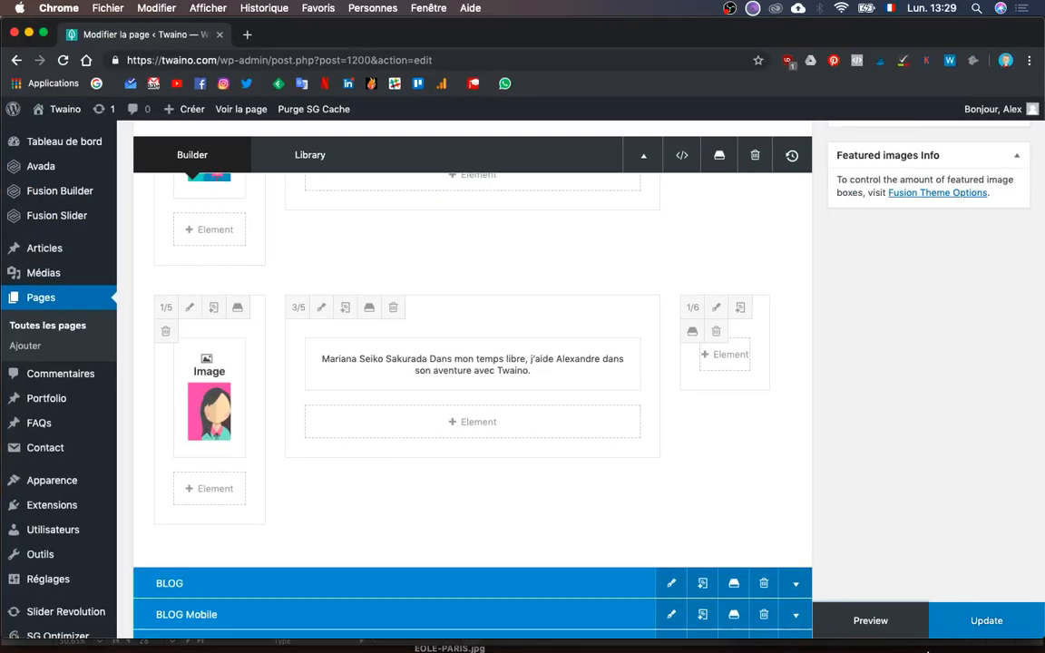
{"action": "left_click", "coordinate": [977, 619]}
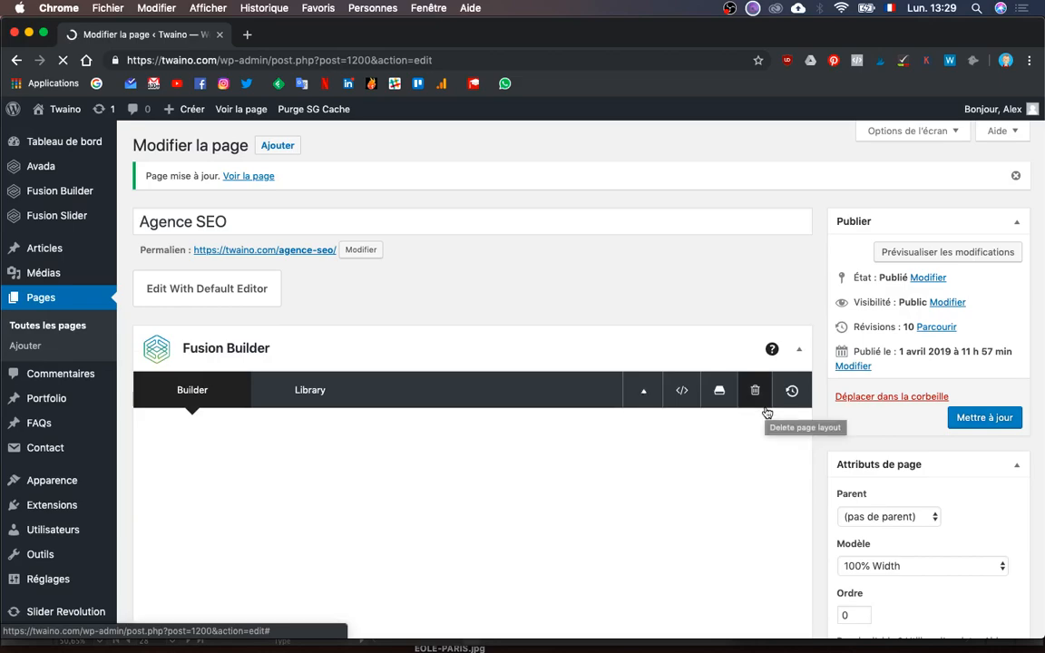
- Reload the narrow mobile preview and scroll through the stacked Notre équipe team cards
{"action": "key", "text": "ctrl+Up"}
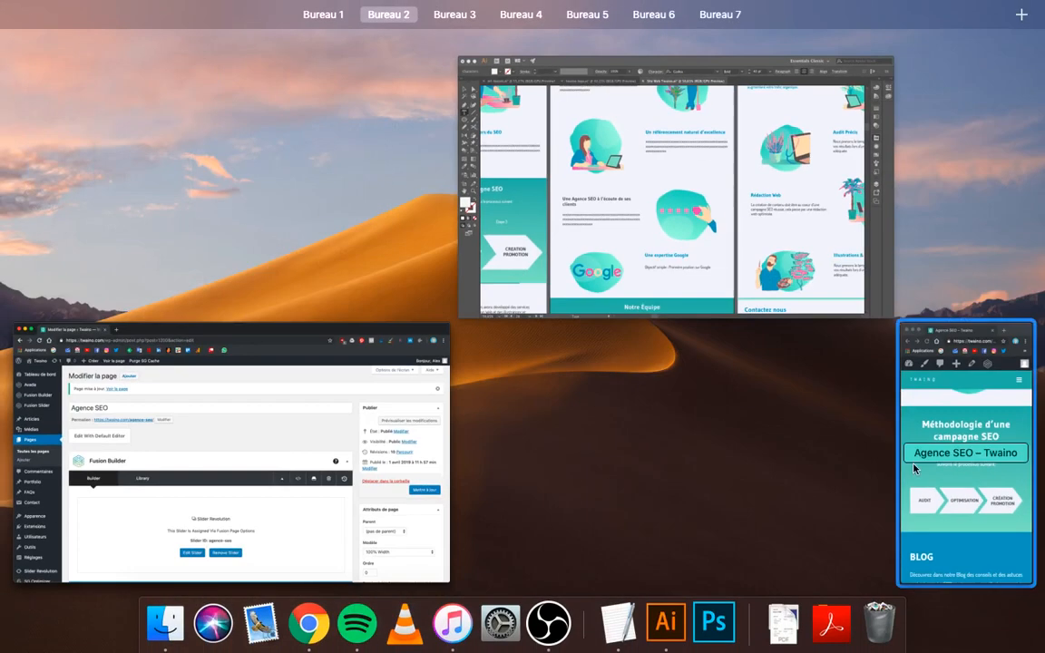
{"action": "left_click", "coordinate": [913, 463]}
{"action": "left_click", "coordinate": [892, 63]}
{"action": "key", "text": "Return"}
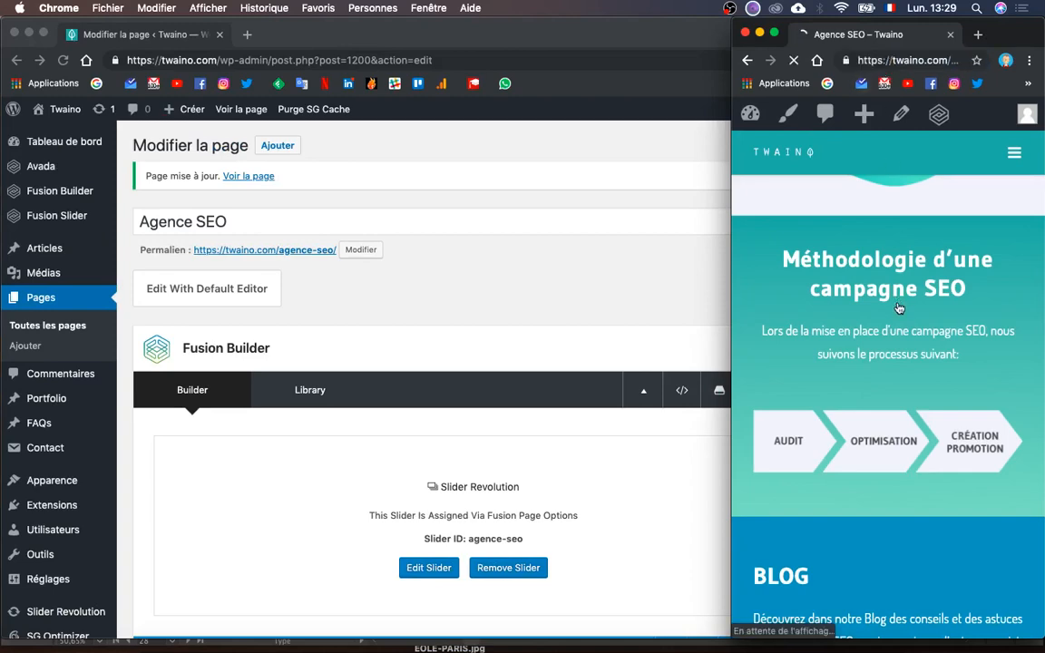
{"action": "scroll", "coordinate": [898, 308], "scroll_direction": "down", "scroll_amount": 6}
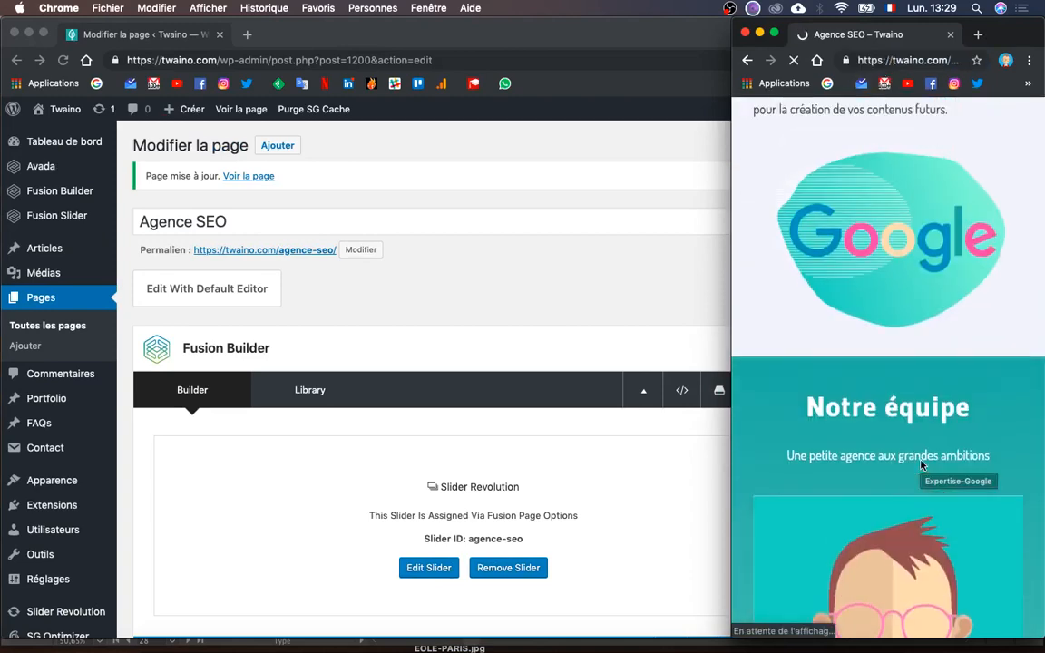
{"action": "scroll", "coordinate": [922, 465], "scroll_direction": "down", "scroll_amount": 3}
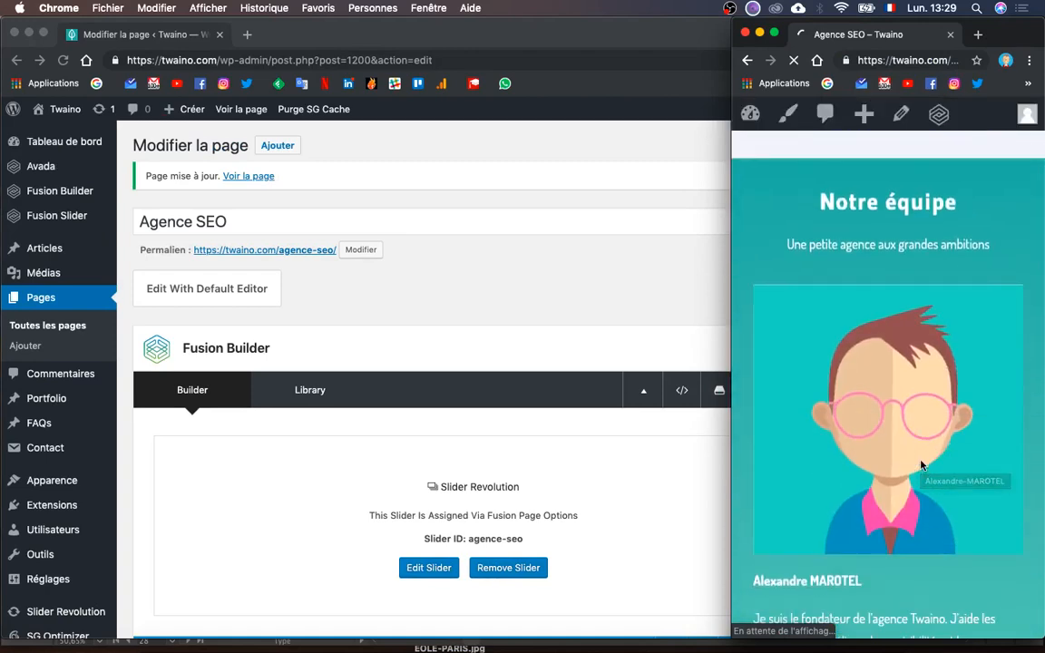
{"action": "scroll", "coordinate": [922, 465], "scroll_direction": "down", "scroll_amount": 2}
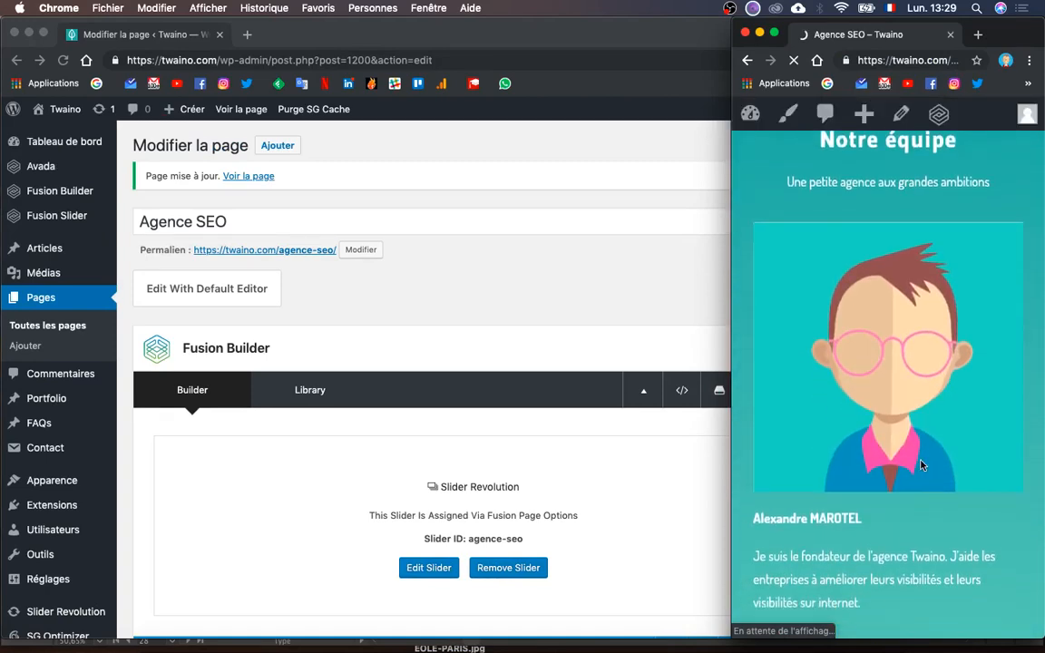
{"action": "scroll", "coordinate": [922, 464], "scroll_direction": "down", "scroll_amount": 5}
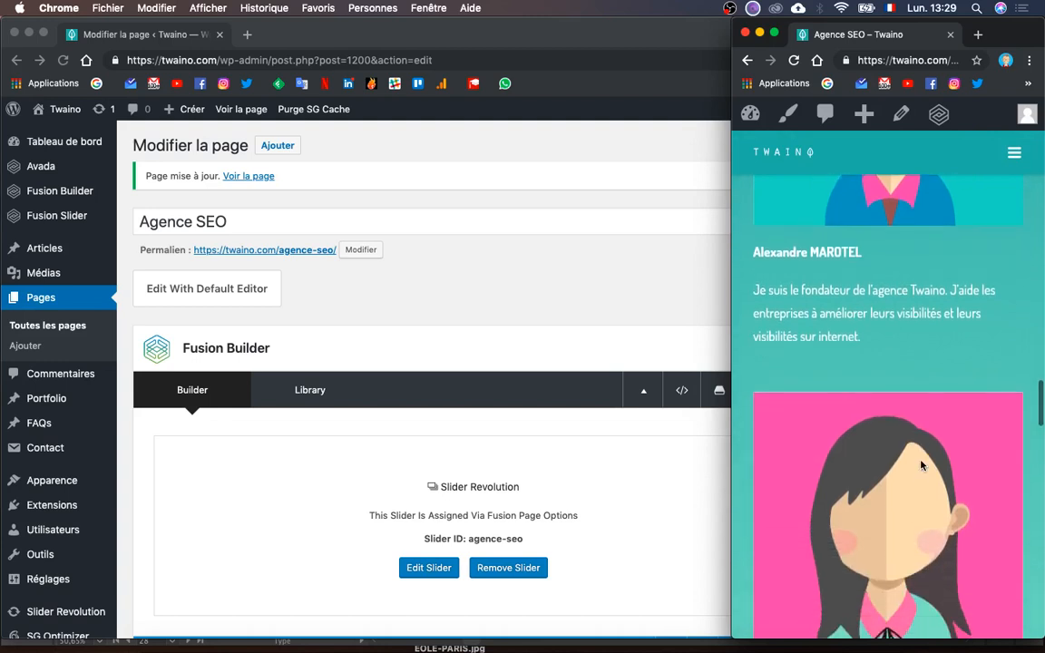
{"action": "scroll", "coordinate": [921, 465], "scroll_direction": "down", "scroll_amount": 7}
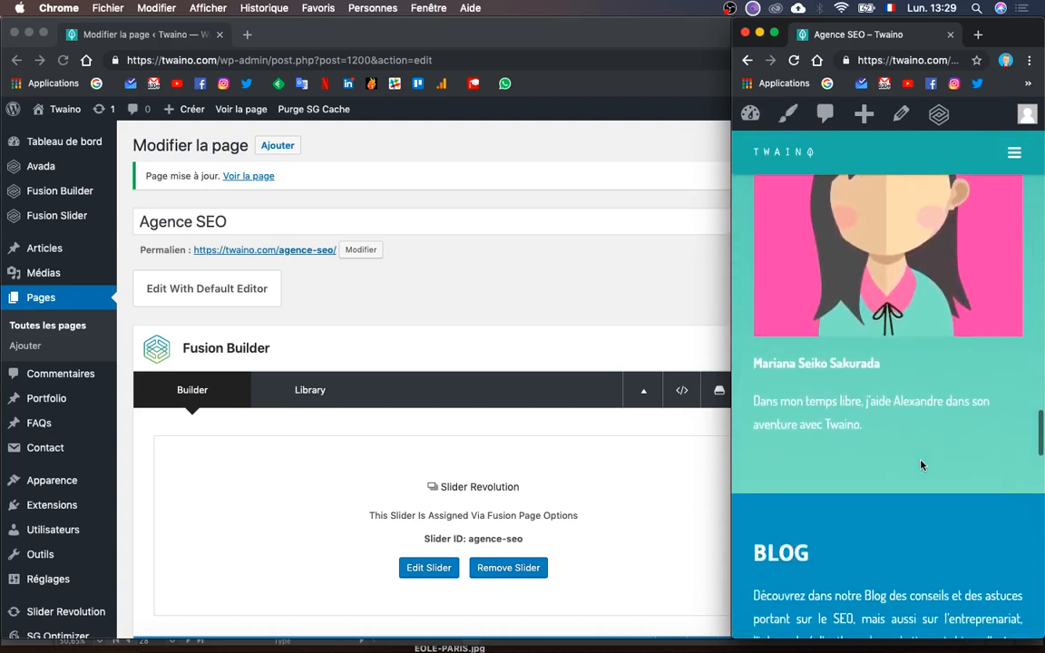
{"action": "scroll", "coordinate": [921, 464], "scroll_direction": "up", "scroll_amount": 9}
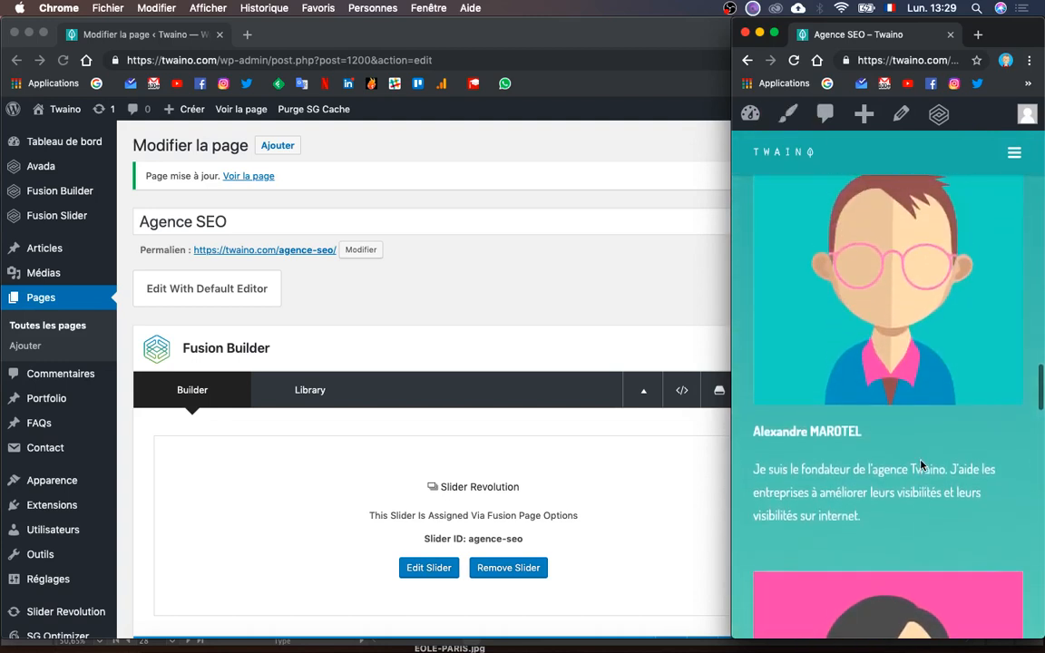
{"action": "scroll", "coordinate": [921, 464], "scroll_direction": "up", "scroll_amount": 4}
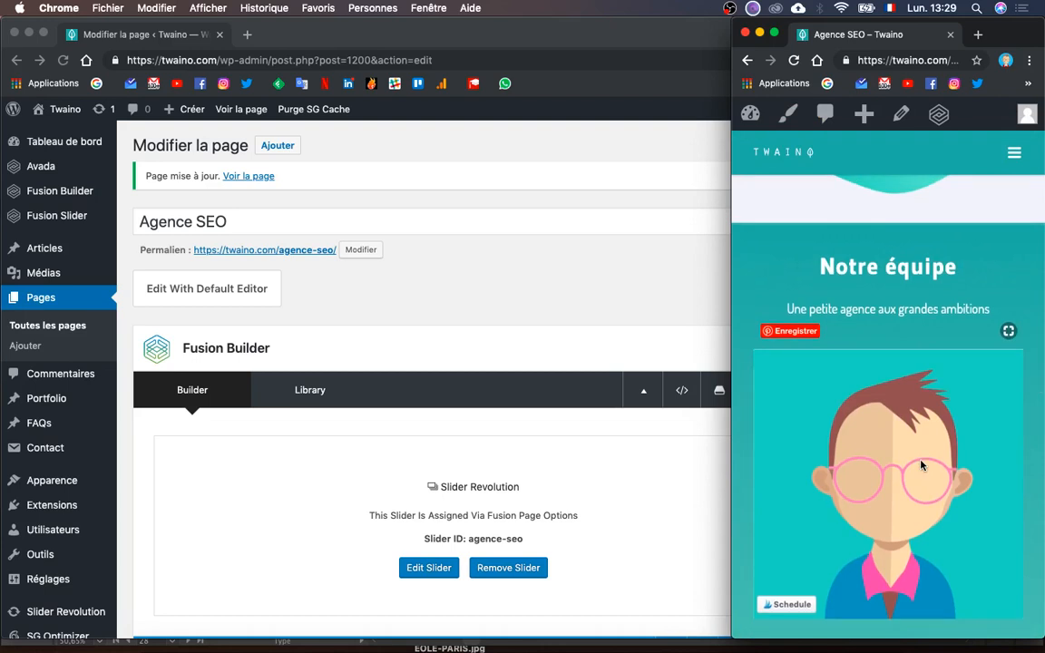
{"action": "scroll", "coordinate": [921, 464], "scroll_direction": "down", "scroll_amount": 4}
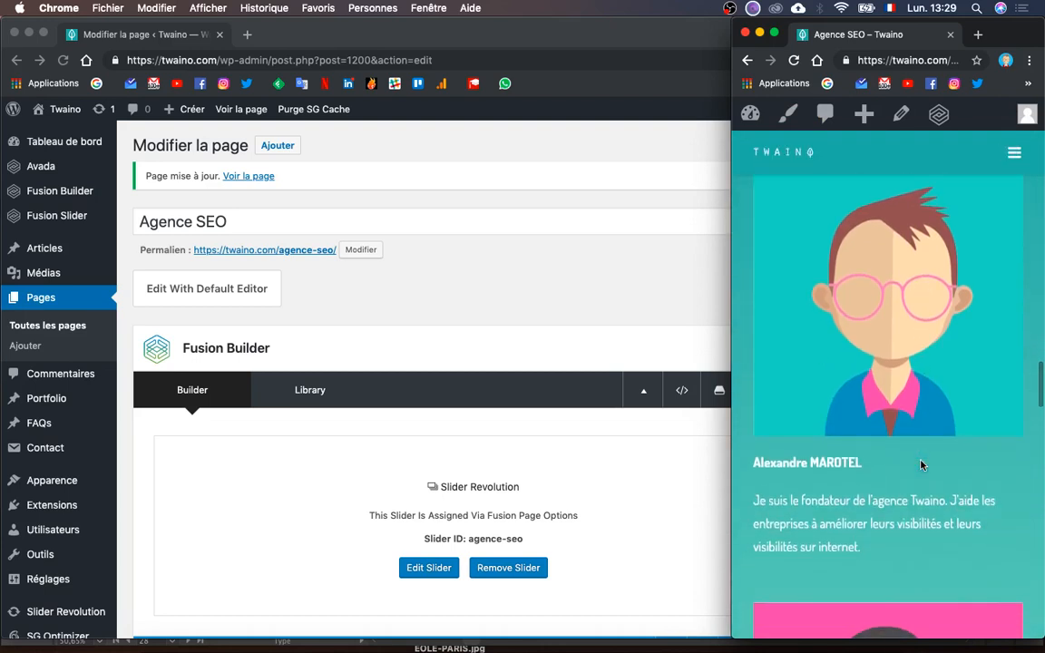
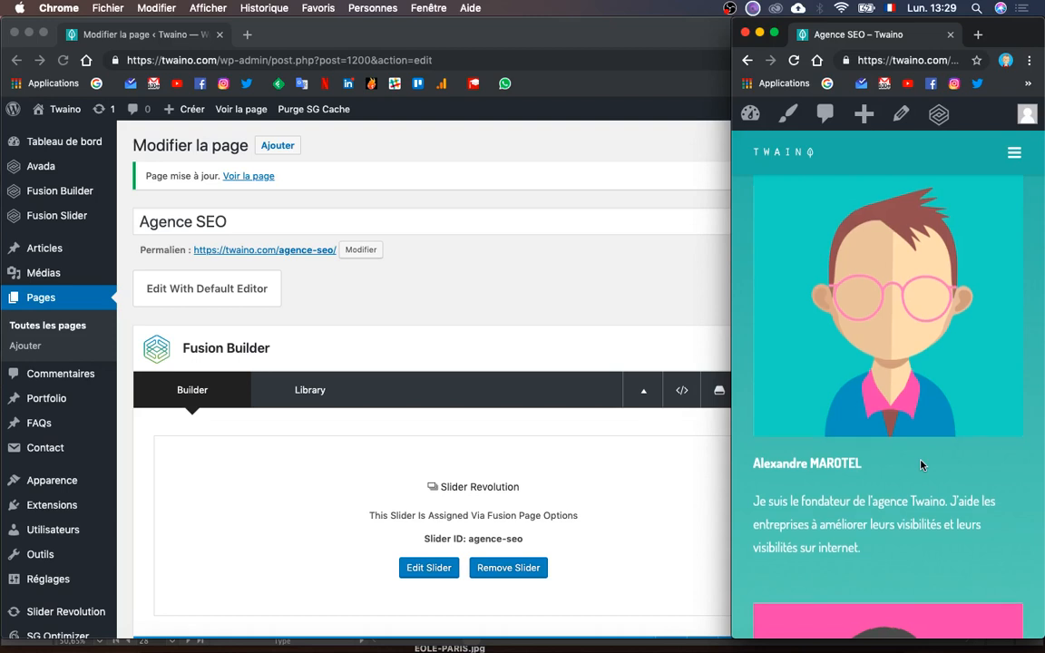
- Duplicate the founder's 3/5 bio column, move it before the image column and set it to 1/1
{"action": "scroll", "coordinate": [921, 464], "scroll_direction": "up", "scroll_amount": 5}
{"action": "scroll", "coordinate": [921, 464], "scroll_direction": "down", "scroll_amount": 8}
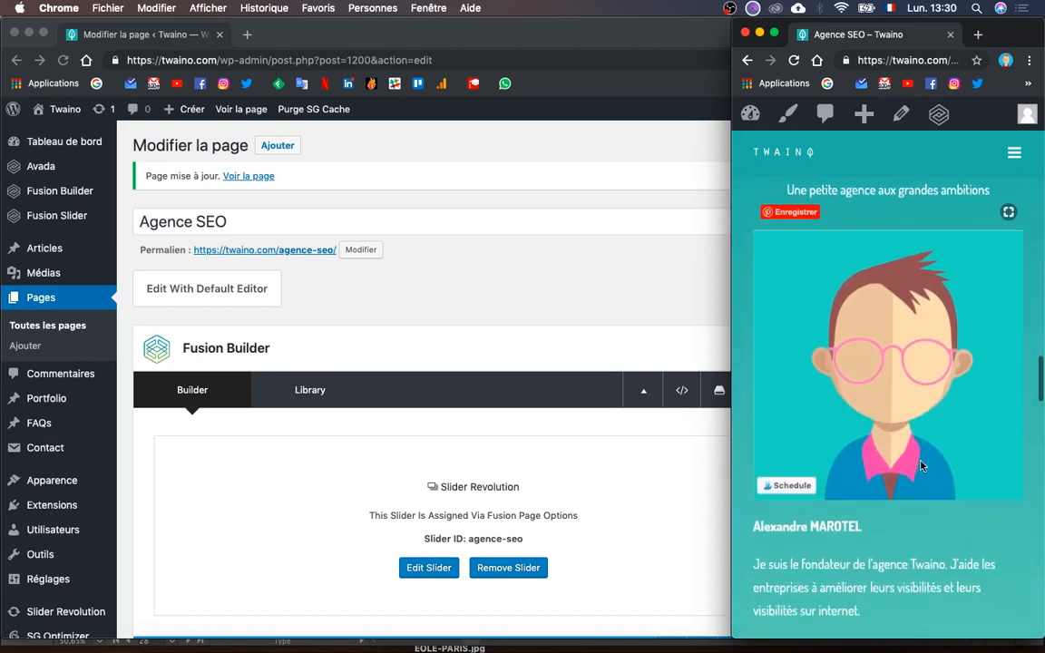
{"action": "scroll", "coordinate": [921, 465], "scroll_direction": "down", "scroll_amount": 4}
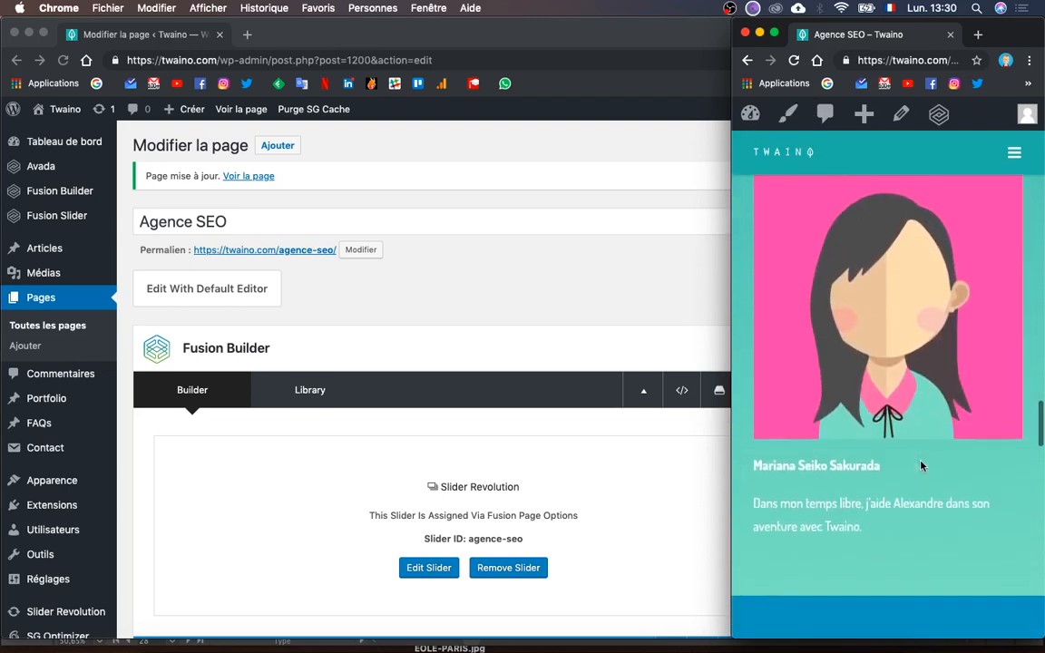
{"action": "scroll", "coordinate": [921, 465], "scroll_direction": "down", "scroll_amount": 2}
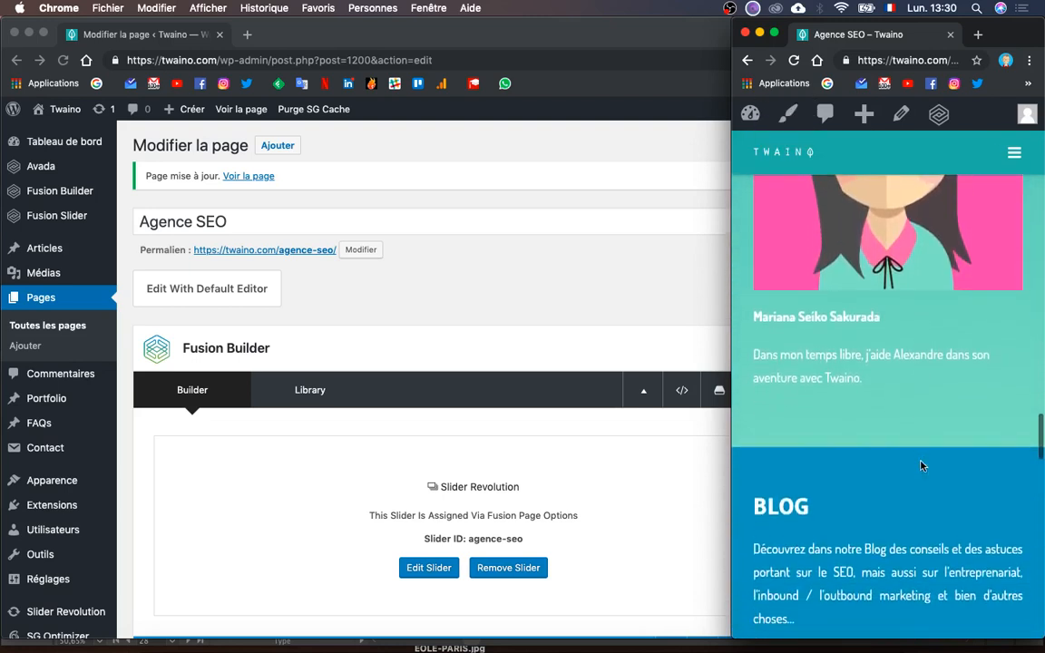
{"action": "scroll", "coordinate": [920, 466], "scroll_direction": "up", "scroll_amount": 2}
{"action": "scroll", "coordinate": [921, 465], "scroll_direction": "up", "scroll_amount": 8}
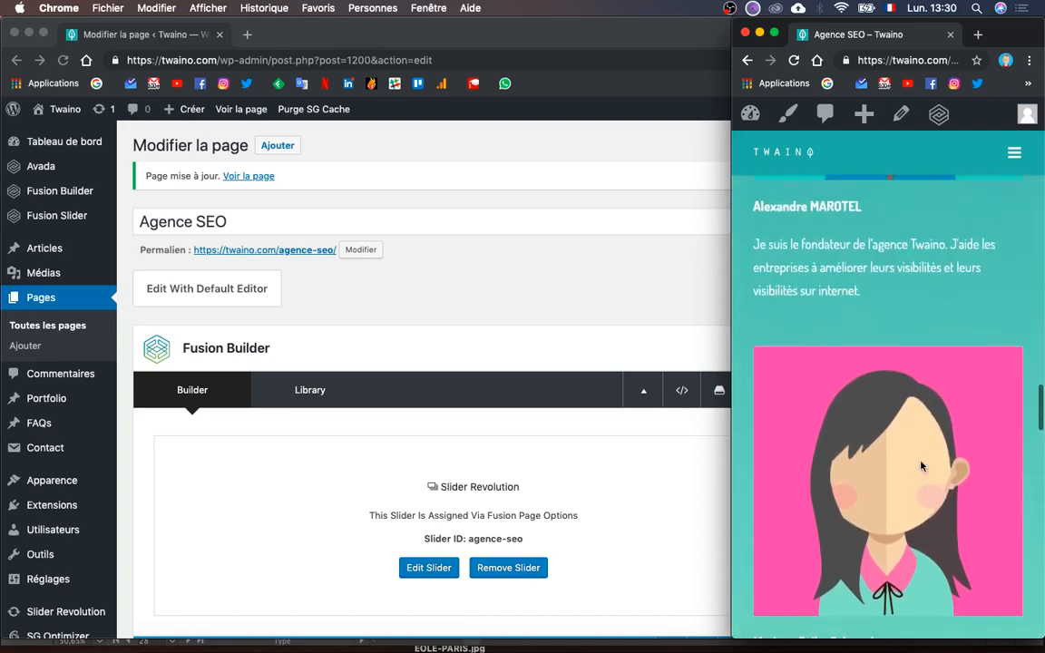
{"action": "scroll", "coordinate": [920, 465], "scroll_direction": "down", "scroll_amount": 3}
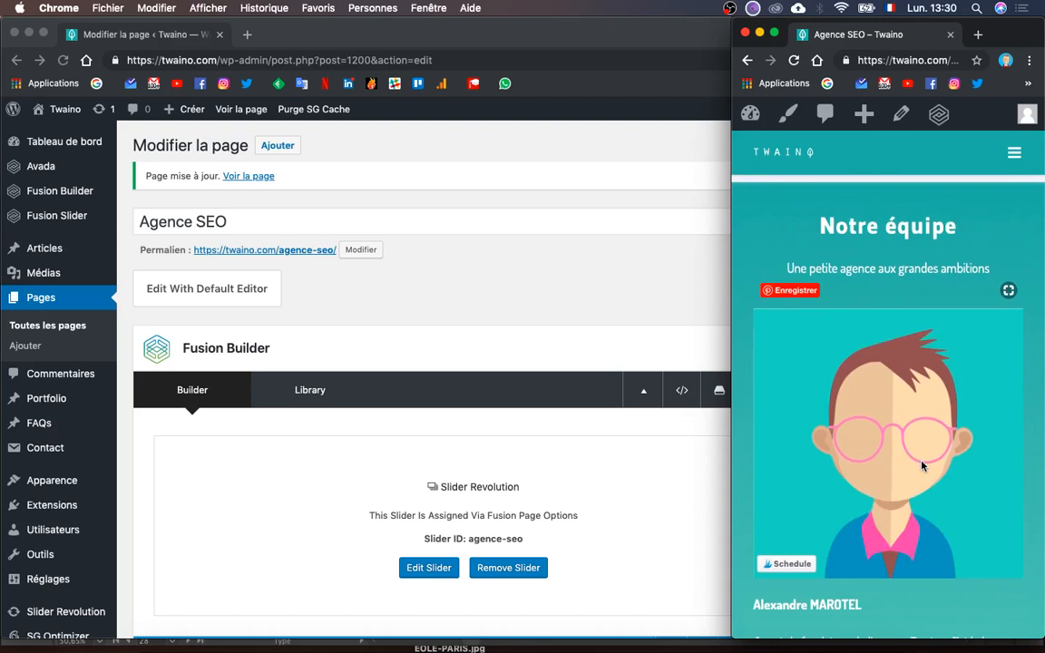
{"action": "scroll", "coordinate": [920, 465], "scroll_direction": "down", "scroll_amount": 2}
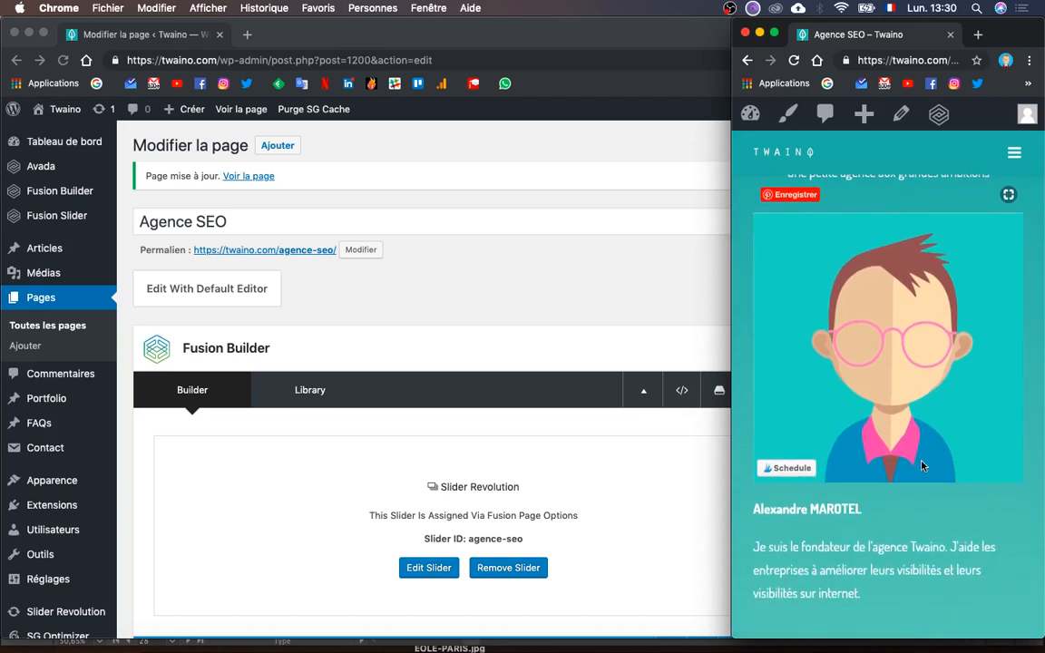
{"action": "scroll", "coordinate": [921, 465], "scroll_direction": "down", "scroll_amount": 3}
{"action": "scroll", "coordinate": [512, 492], "scroll_direction": "down", "scroll_amount": 10}
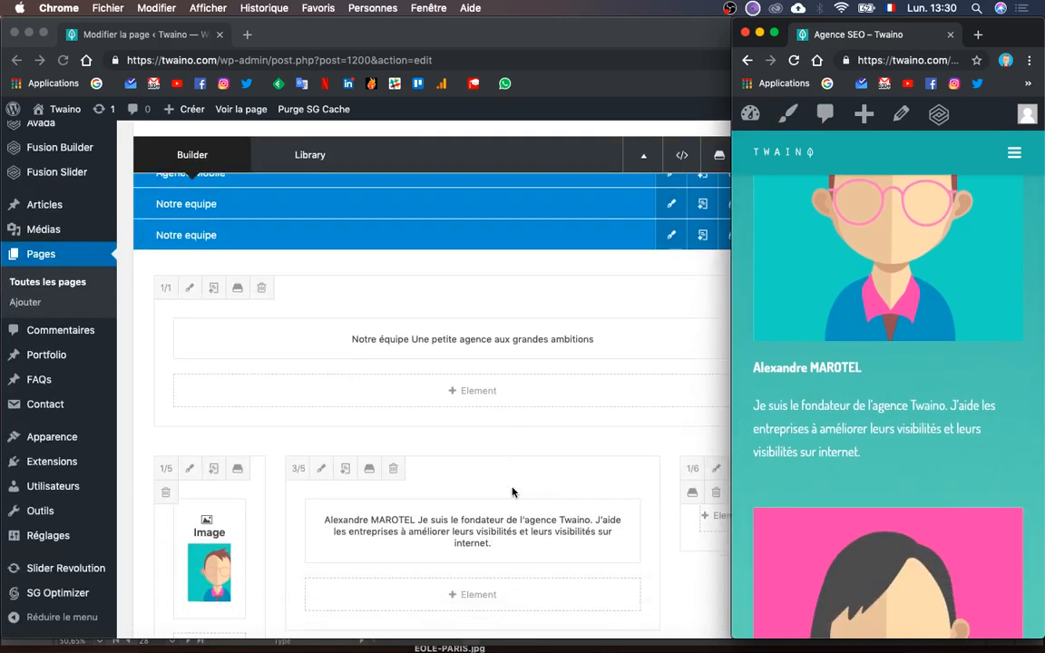
{"action": "scroll", "coordinate": [513, 490], "scroll_direction": "down", "scroll_amount": 3}
{"action": "scroll", "coordinate": [513, 490], "scroll_direction": "up", "scroll_amount": 2}
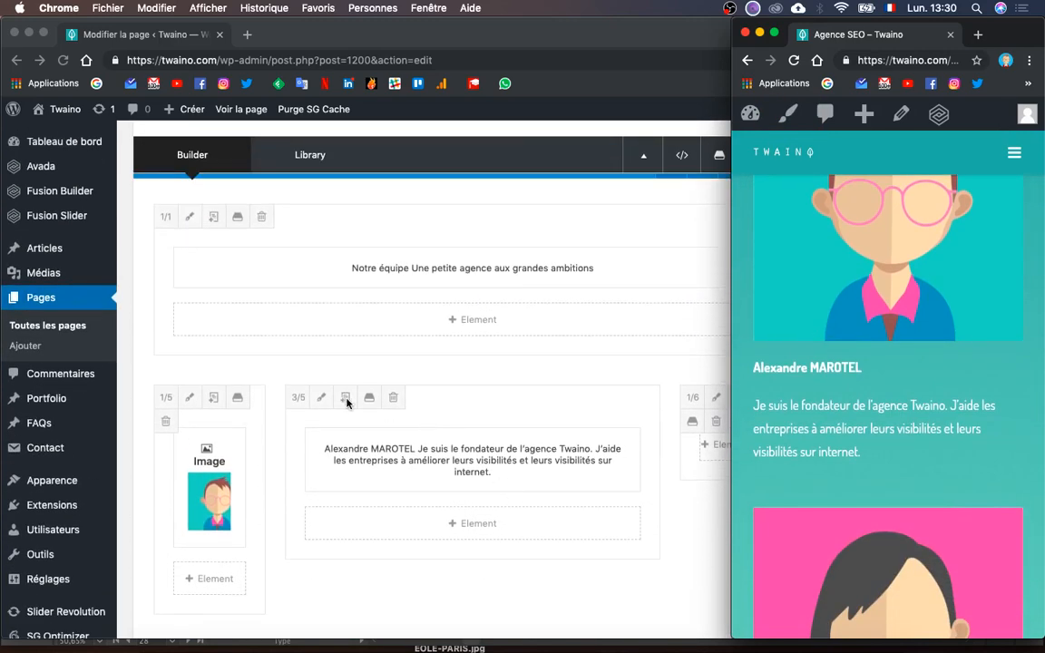
{"action": "left_click", "coordinate": [349, 403]}
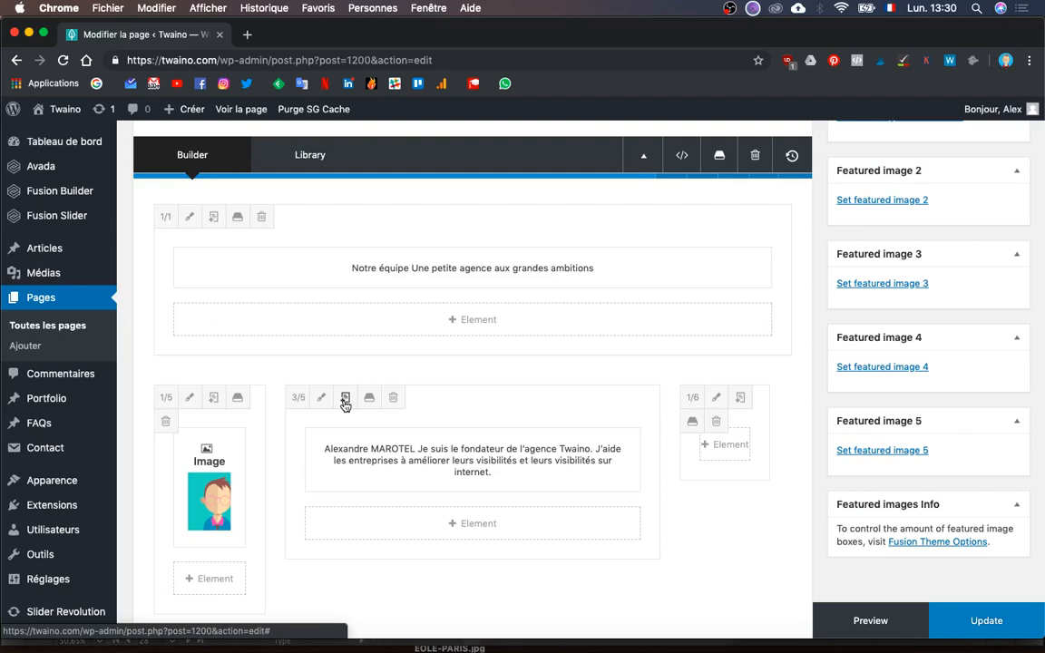
{"action": "left_click", "coordinate": [344, 404]}
{"action": "left_click_drag", "start_coordinate": [428, 400], "coordinate": [180, 408]}
{"action": "left_click", "coordinate": [161, 406]}
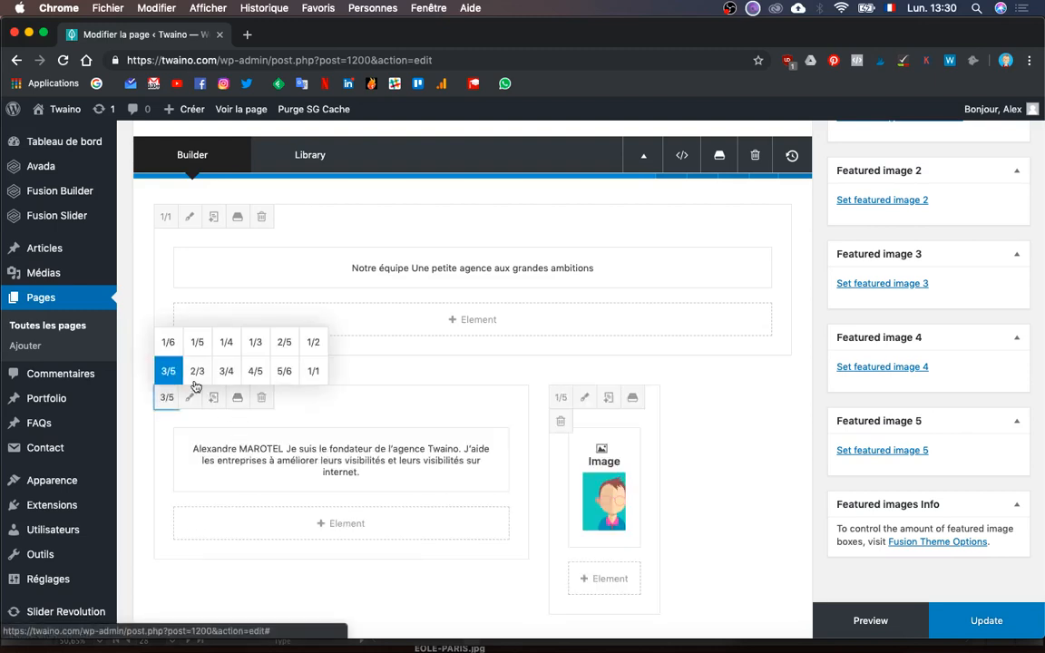
{"action": "left_click", "coordinate": [315, 372]}
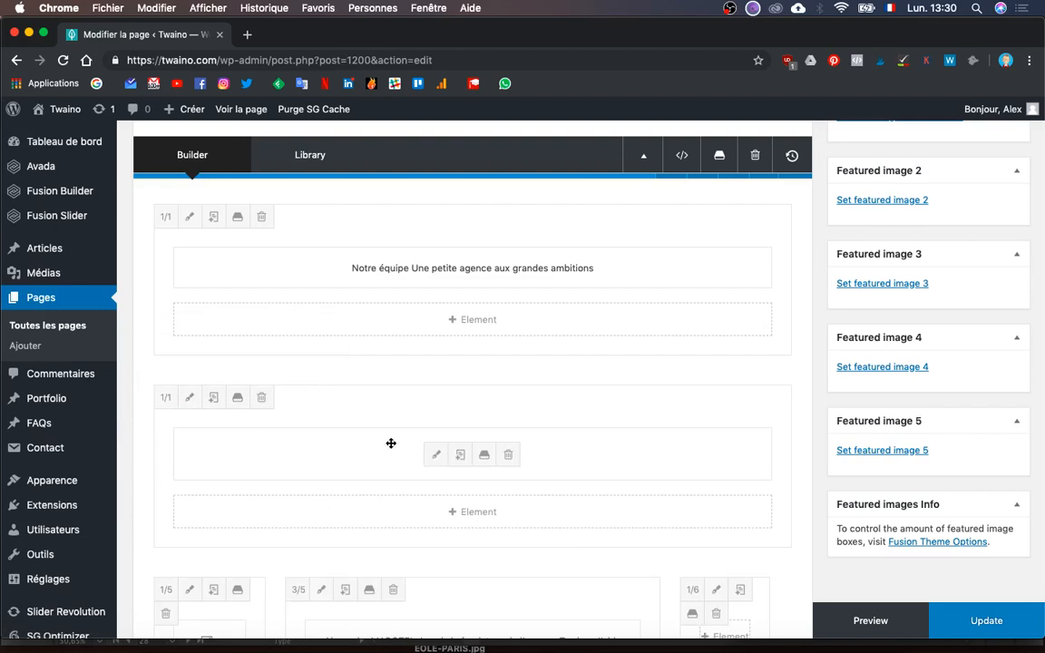
- Insert the founder's portrait from the media library into the bio text block
{"action": "left_click", "coordinate": [435, 454]}
{"action": "scroll", "coordinate": [381, 487], "scroll_direction": "down", "scroll_amount": 3}
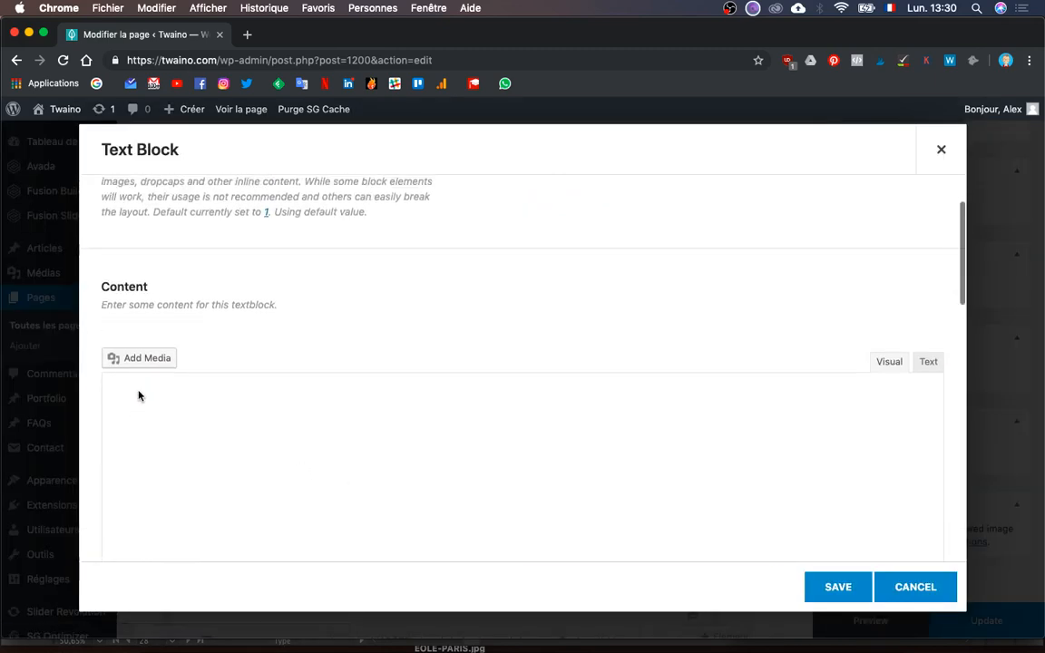
{"action": "key", "text": "super+b"}
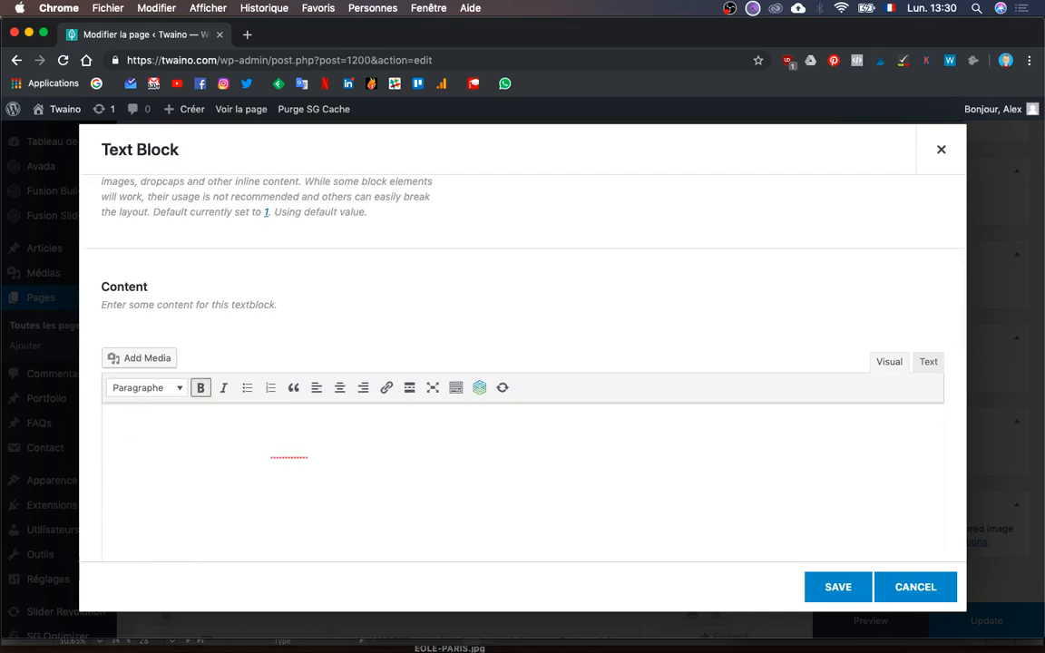
{"action": "key", "text": "super+a"}
{"action": "left_click", "coordinate": [134, 430]}
{"action": "left_click", "coordinate": [135, 362]}
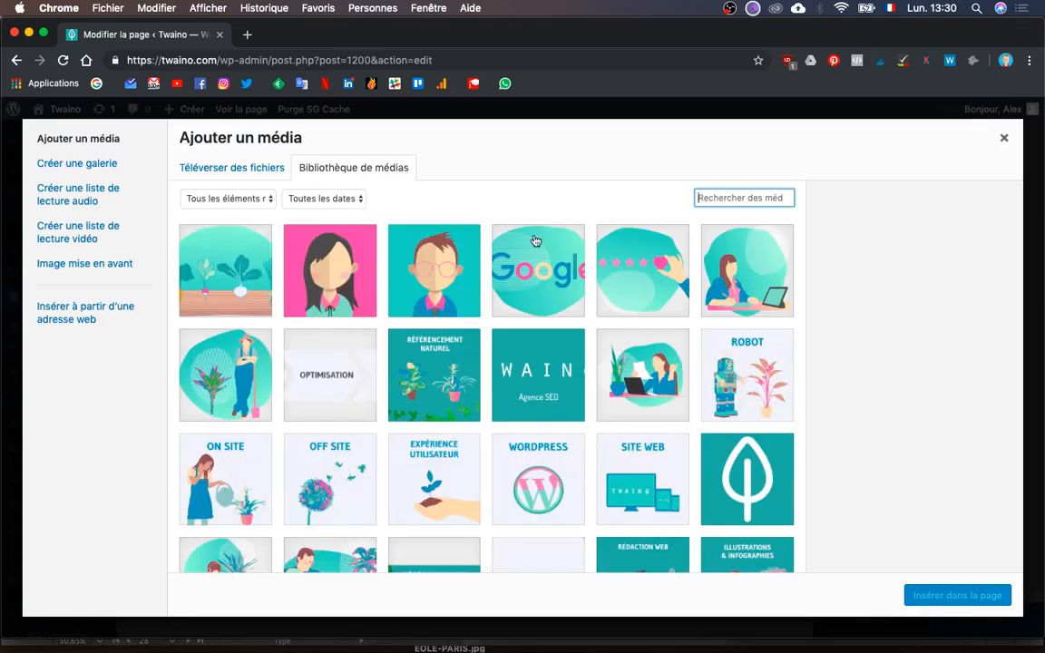
{"action": "left_click", "coordinate": [389, 253]}
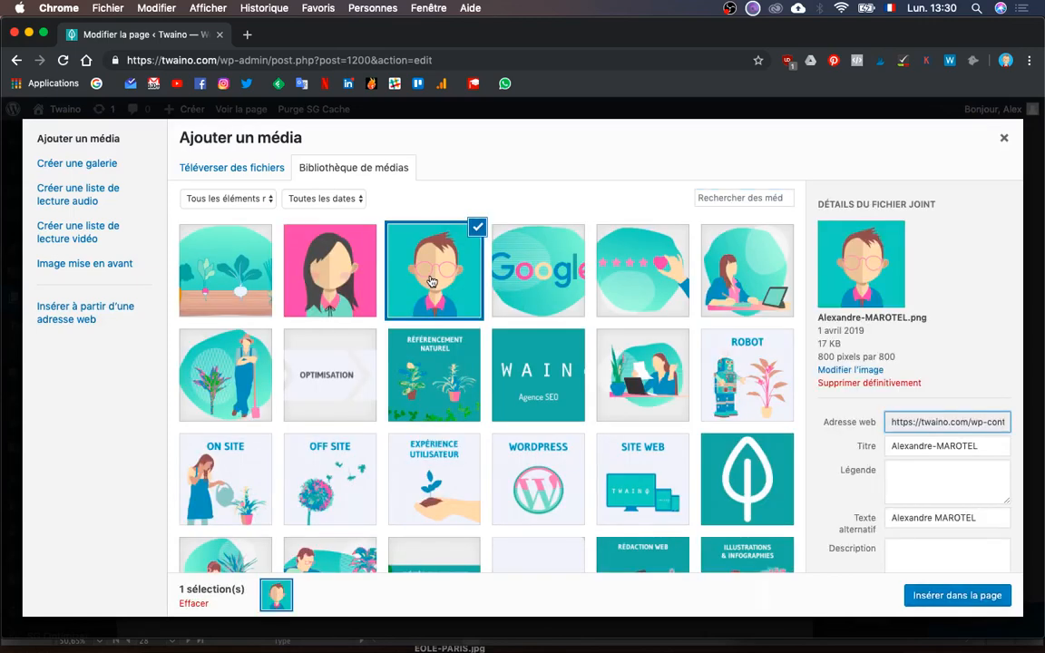
{"action": "left_click", "coordinate": [961, 595]}
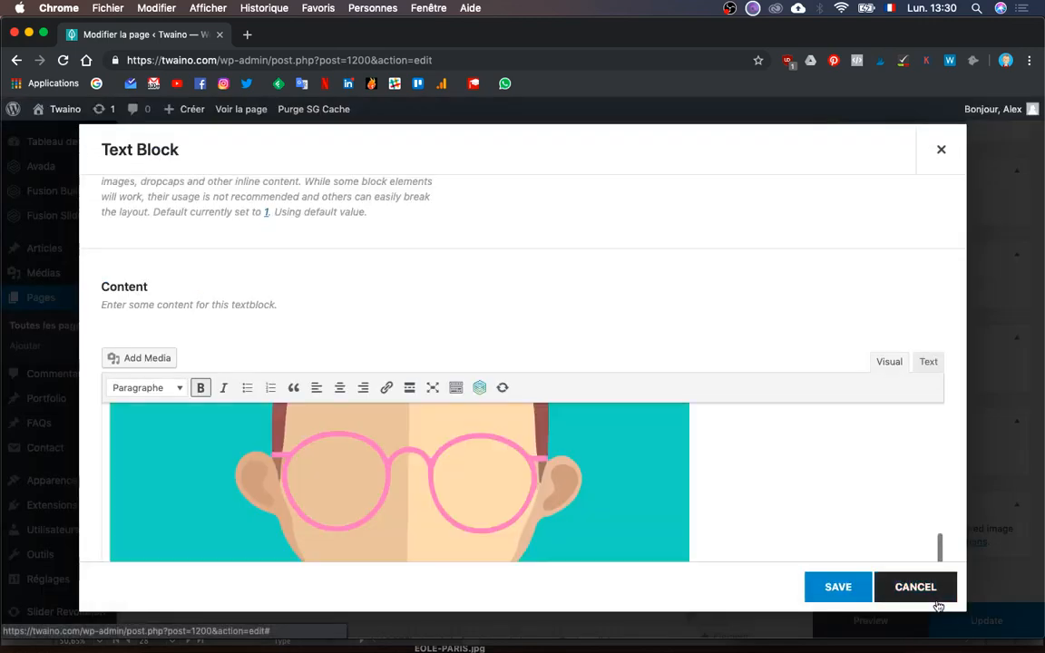
- Align the portrait left, shrink it to an 80×80 thumbnail and save the text block
{"action": "left_click", "coordinate": [632, 503]}
{"action": "scroll", "coordinate": [626, 481], "scroll_direction": "up", "scroll_amount": 5}
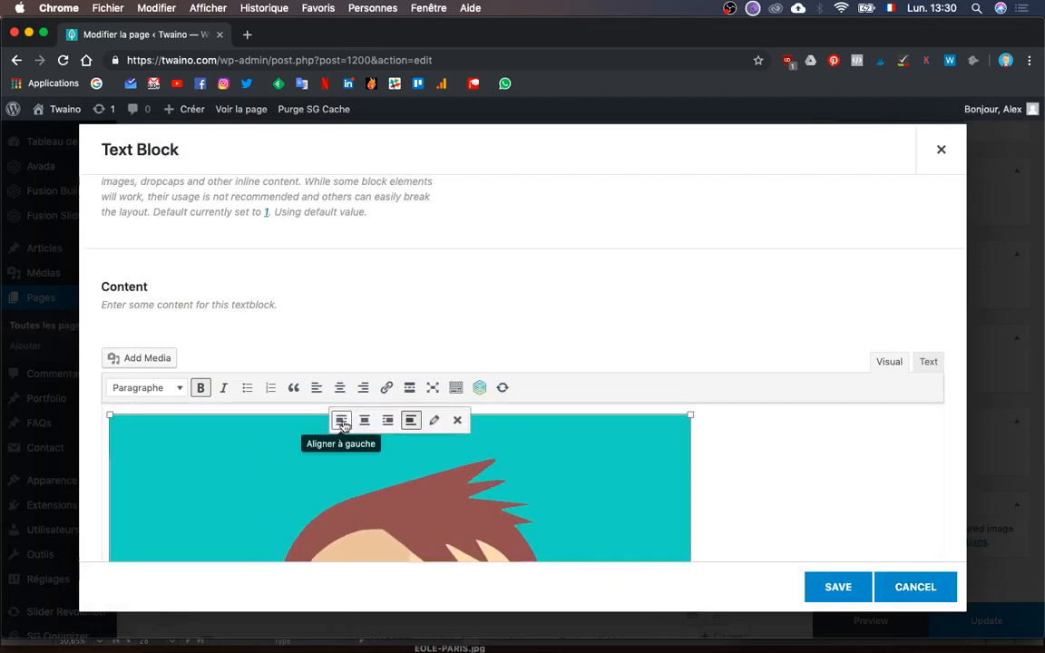
{"action": "left_click", "coordinate": [341, 422]}
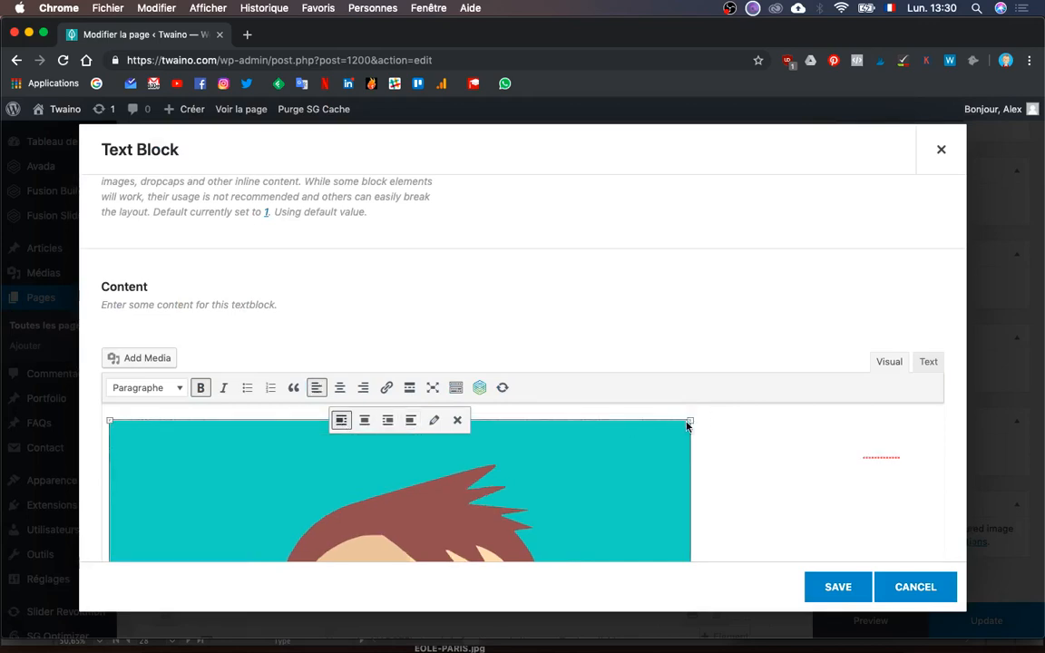
{"action": "left_click_drag", "start_coordinate": [687, 423], "coordinate": [168, 495]}
{"action": "scroll", "coordinate": [263, 460], "scroll_direction": "down", "scroll_amount": 1}
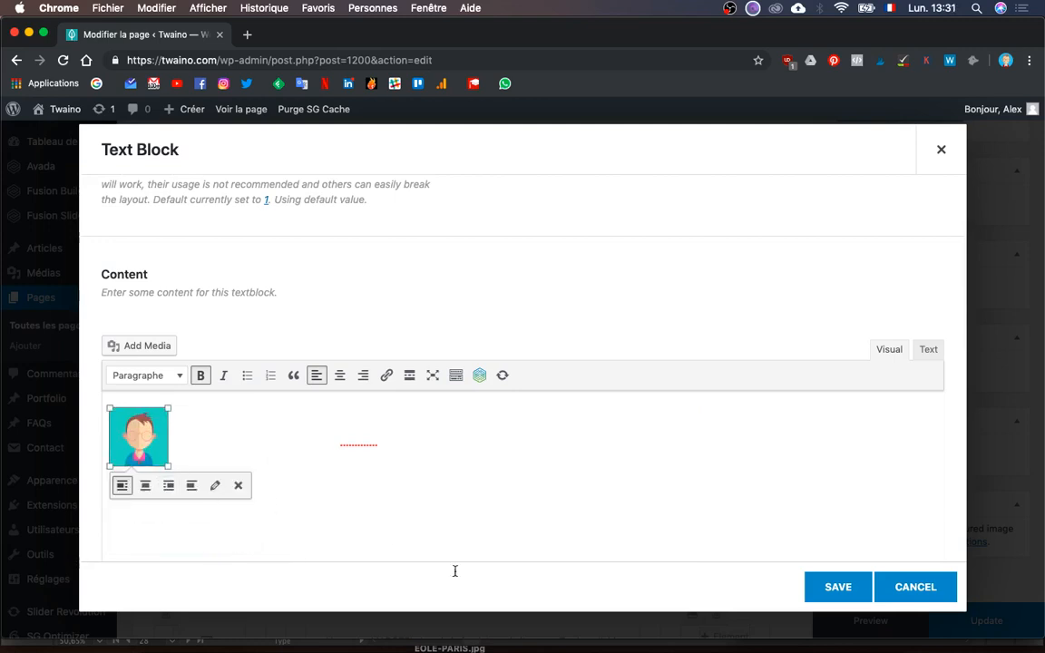
{"action": "left_click", "coordinate": [828, 587]}
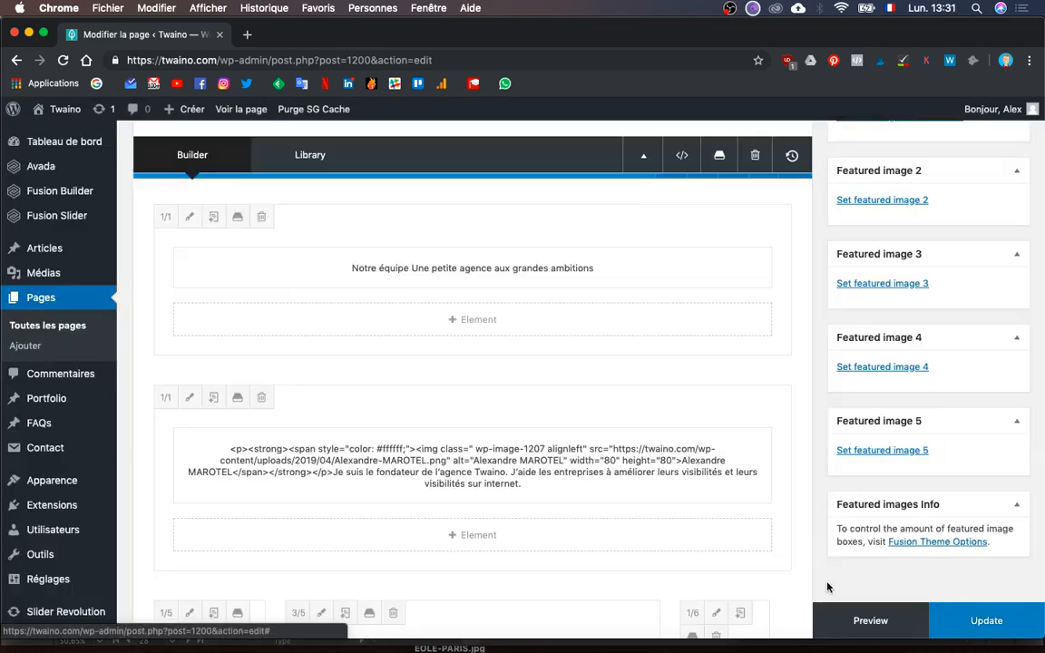
- Preview the page briefly, then publish the changes with Update
{"action": "left_click", "coordinate": [873, 622]}
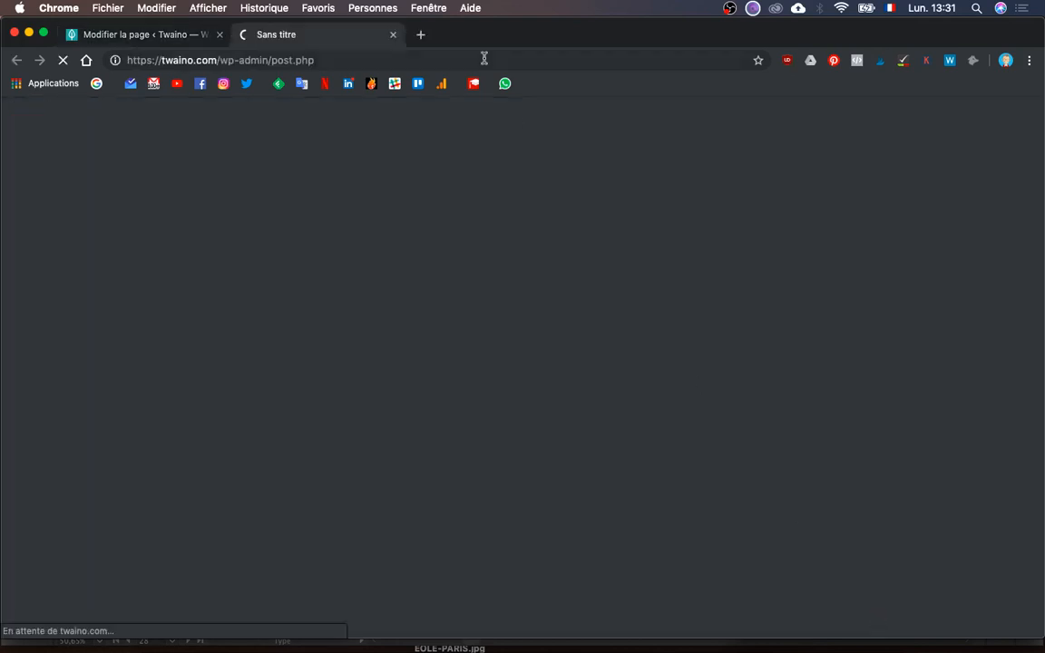
{"action": "key", "text": "super+w"}
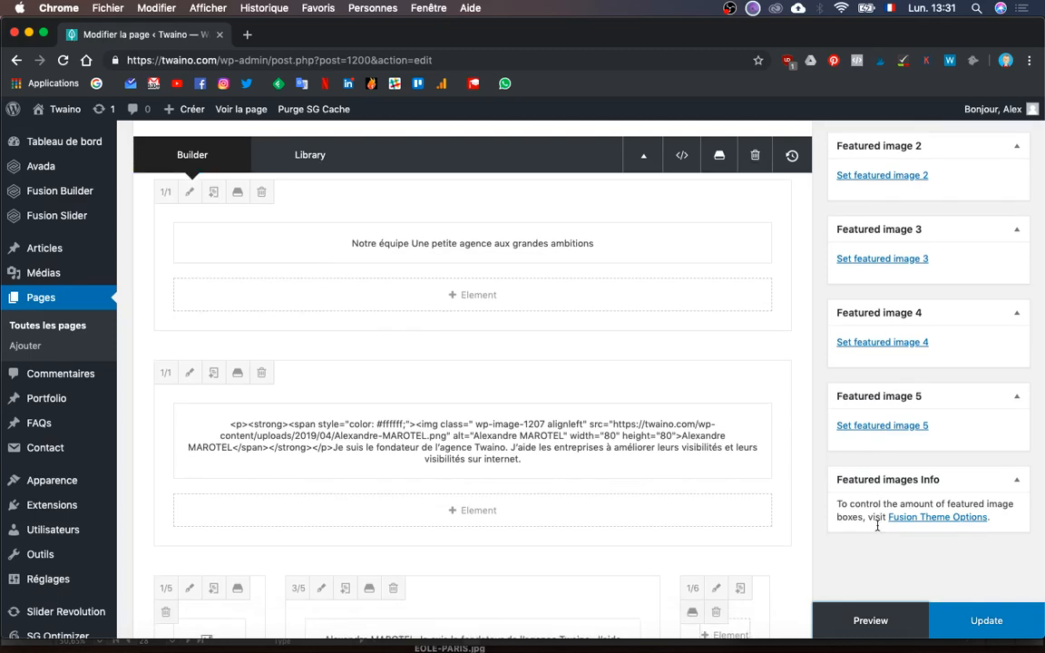
{"action": "scroll", "coordinate": [878, 526], "scroll_direction": "down", "scroll_amount": 3}
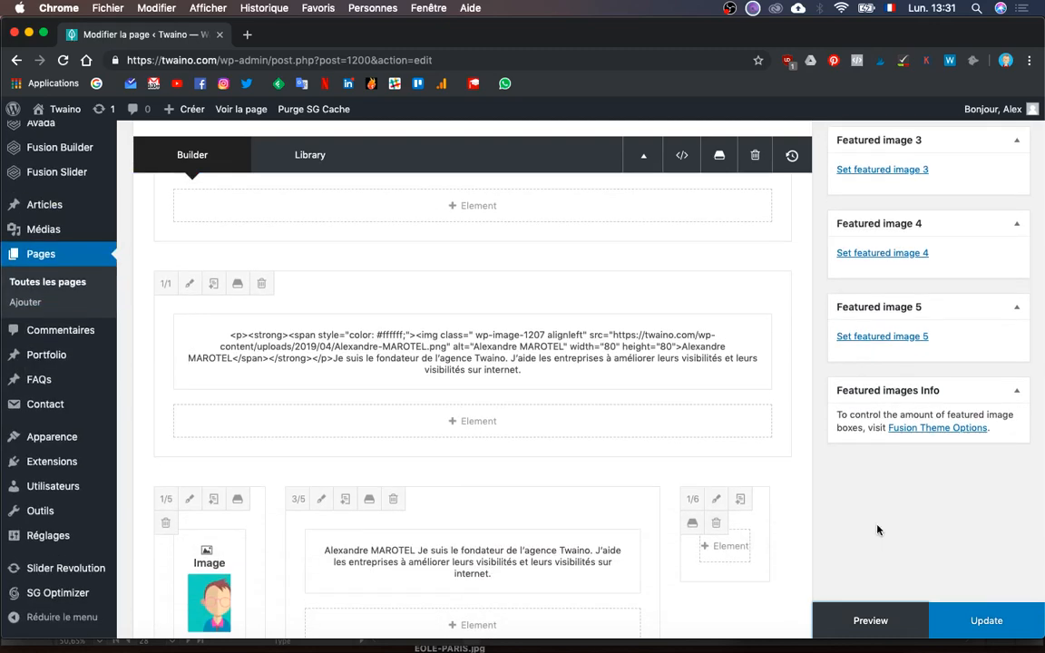
{"action": "left_click", "coordinate": [1010, 631]}
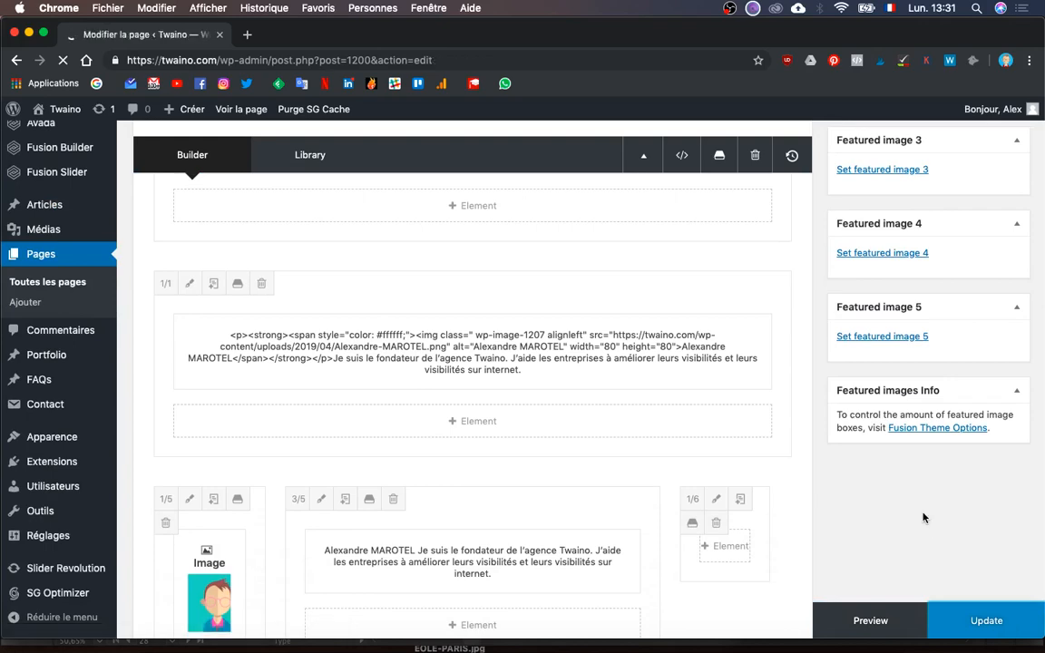
- Cycle through the open windows until the live Agence SEO page is in front
{"action": "key", "text": "ctrl+Up"}
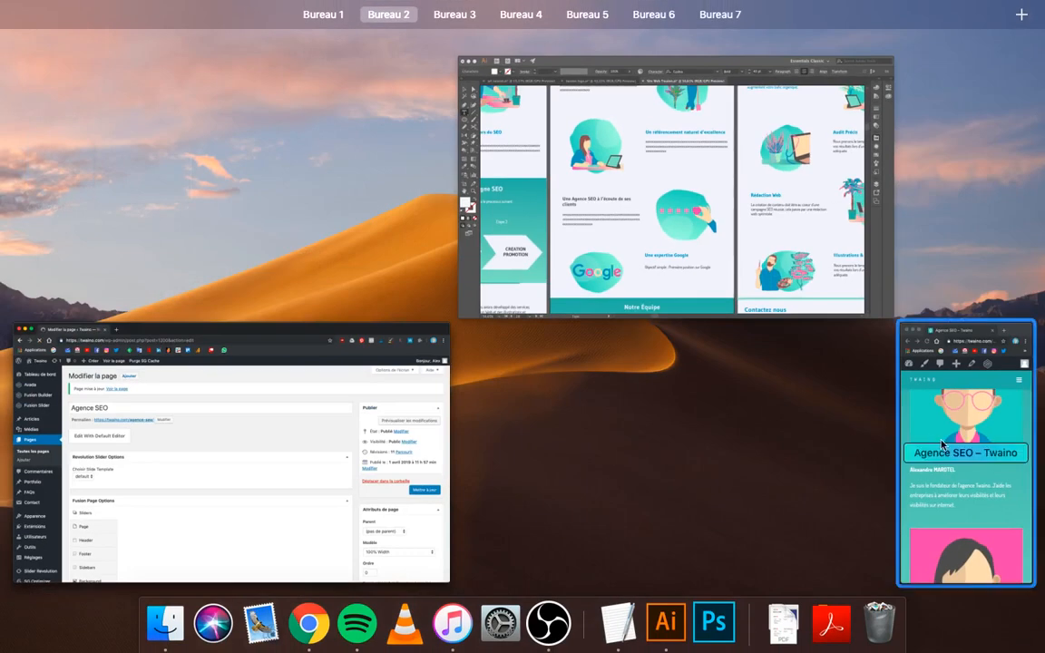
{"action": "left_click", "coordinate": [299, 428]}
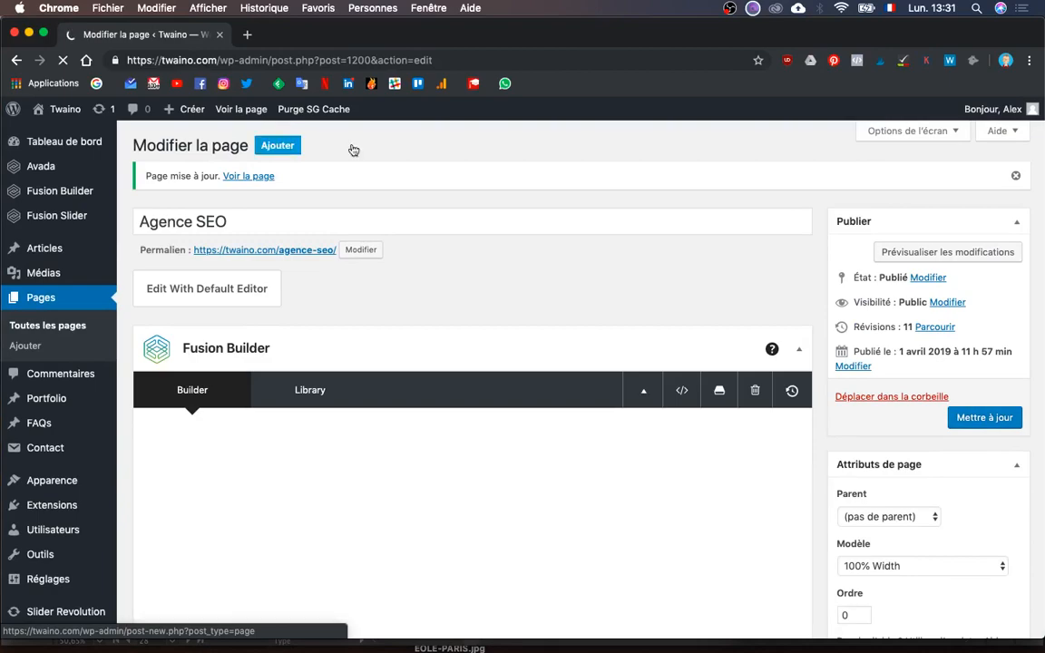
{"action": "key", "text": "ctrl+Up"}
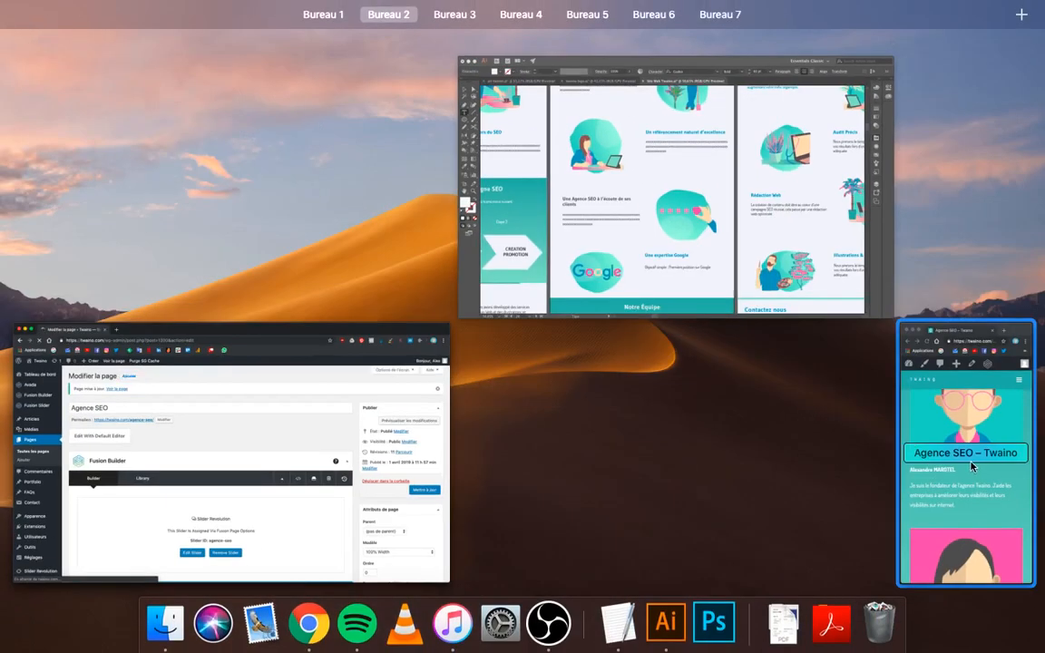
{"action": "left_click", "coordinate": [343, 447]}
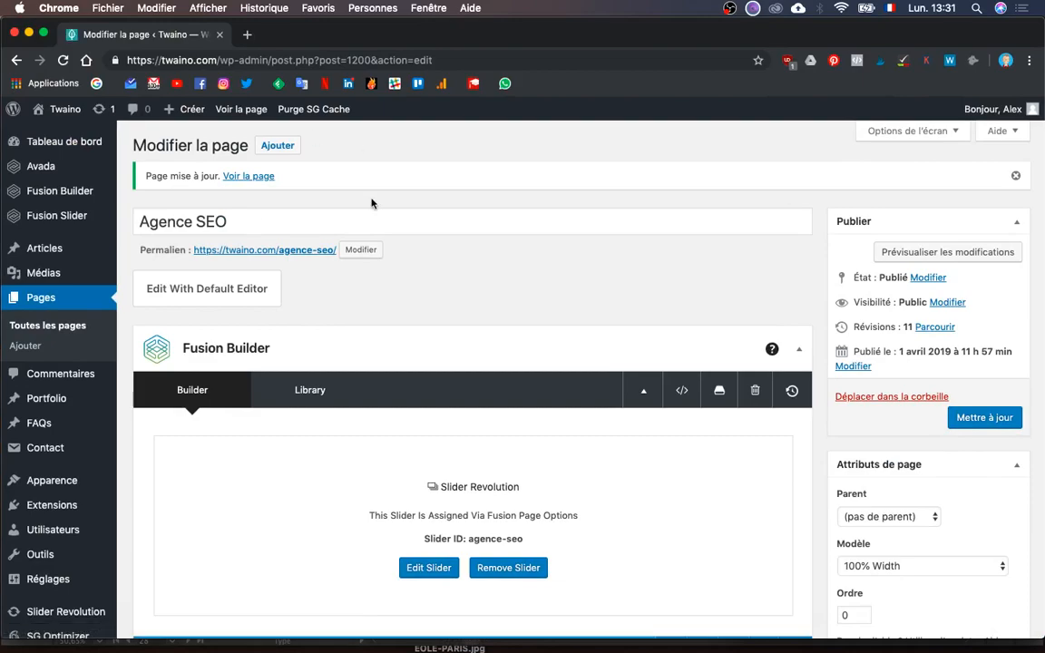
{"action": "key", "text": "ctrl+Up"}
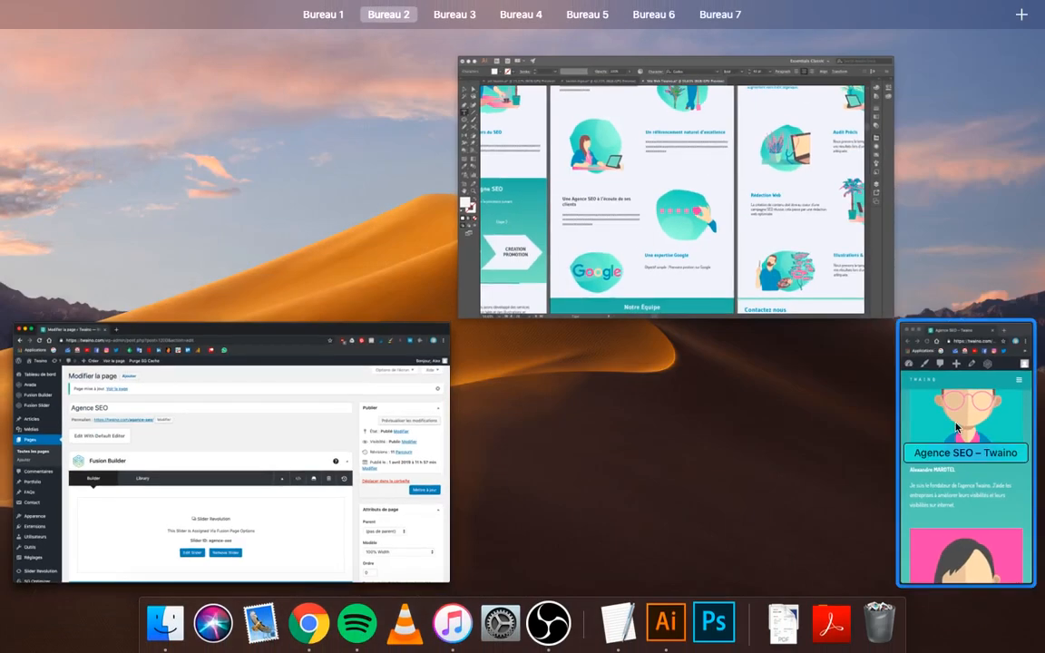
{"action": "left_click", "coordinate": [963, 467]}
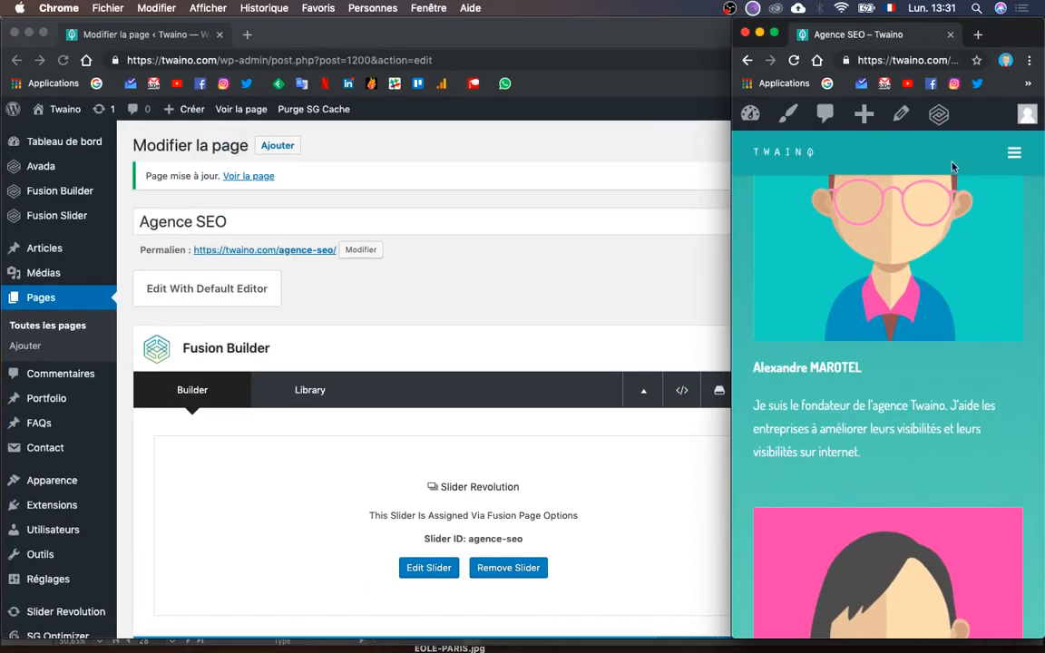
- Reload the live page and scroll through Notre équipe to review the founder's new portrait
{"action": "left_click", "coordinate": [796, 62]}
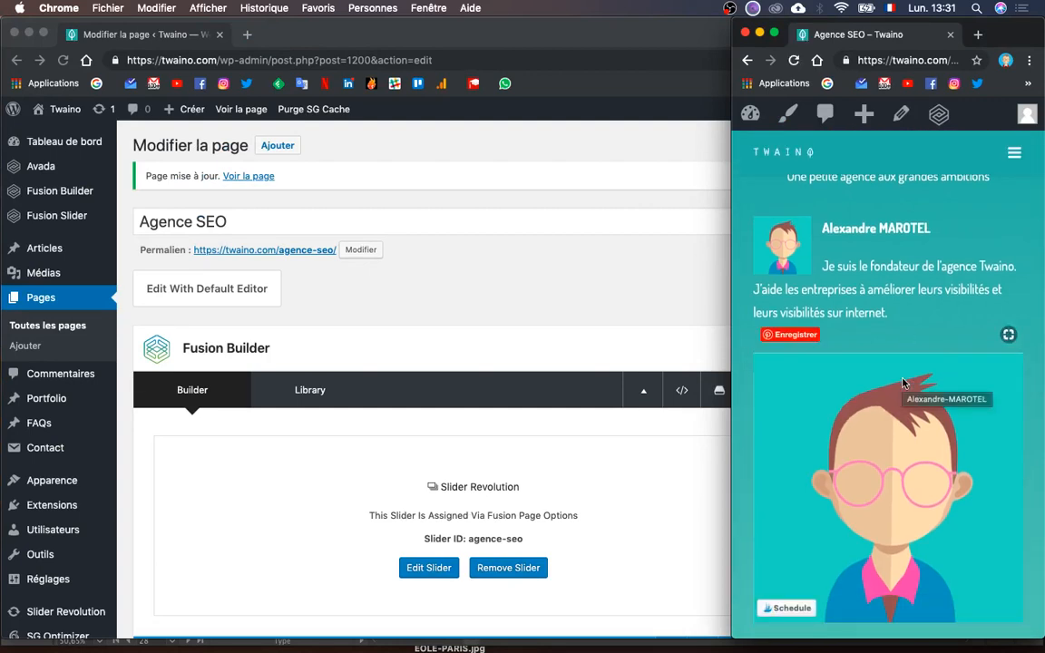
{"action": "scroll", "coordinate": [868, 338], "scroll_direction": "up", "scroll_amount": 2}
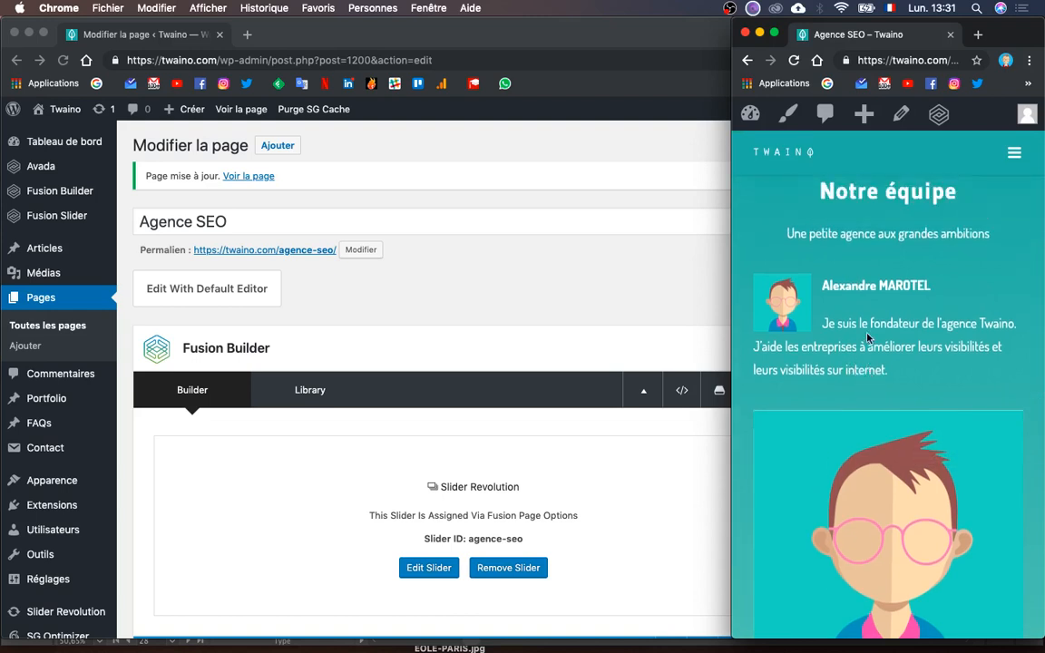
{"action": "scroll", "coordinate": [868, 338], "scroll_direction": "down", "scroll_amount": 3}
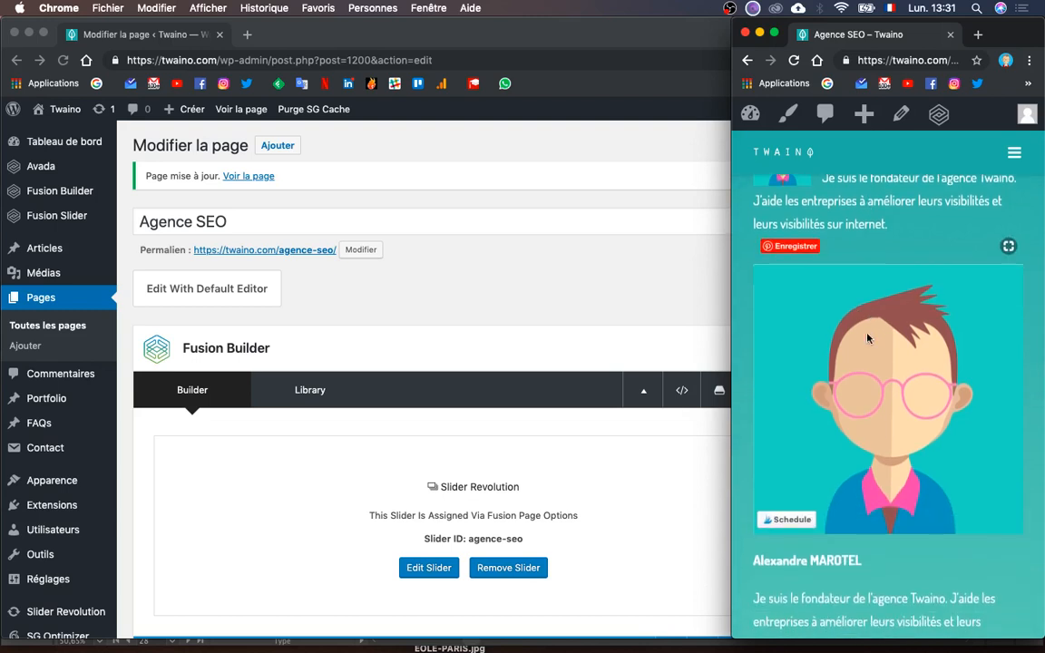
{"action": "scroll", "coordinate": [870, 349], "scroll_direction": "up", "scroll_amount": 2}
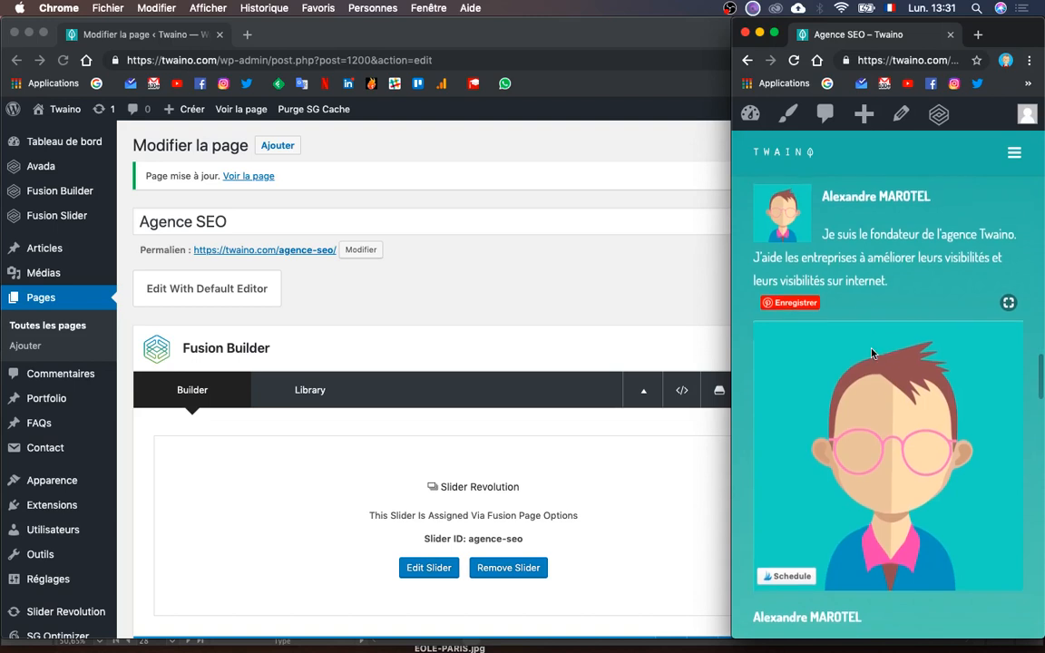
{"action": "scroll", "coordinate": [871, 353], "scroll_direction": "down", "scroll_amount": 1}
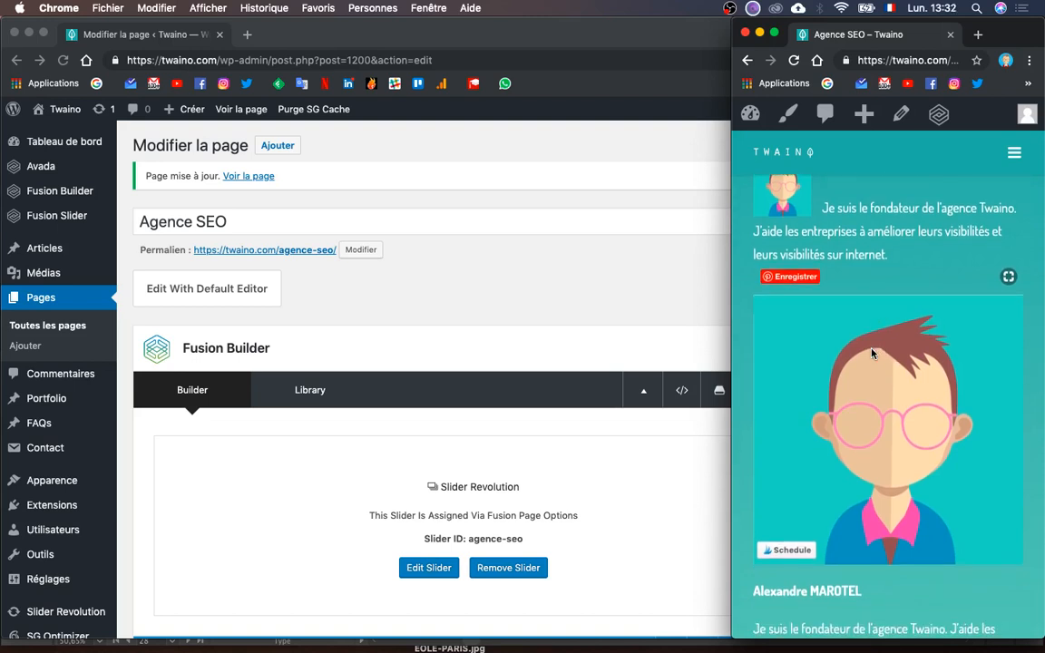
{"action": "scroll", "coordinate": [871, 353], "scroll_direction": "up", "scroll_amount": 3}
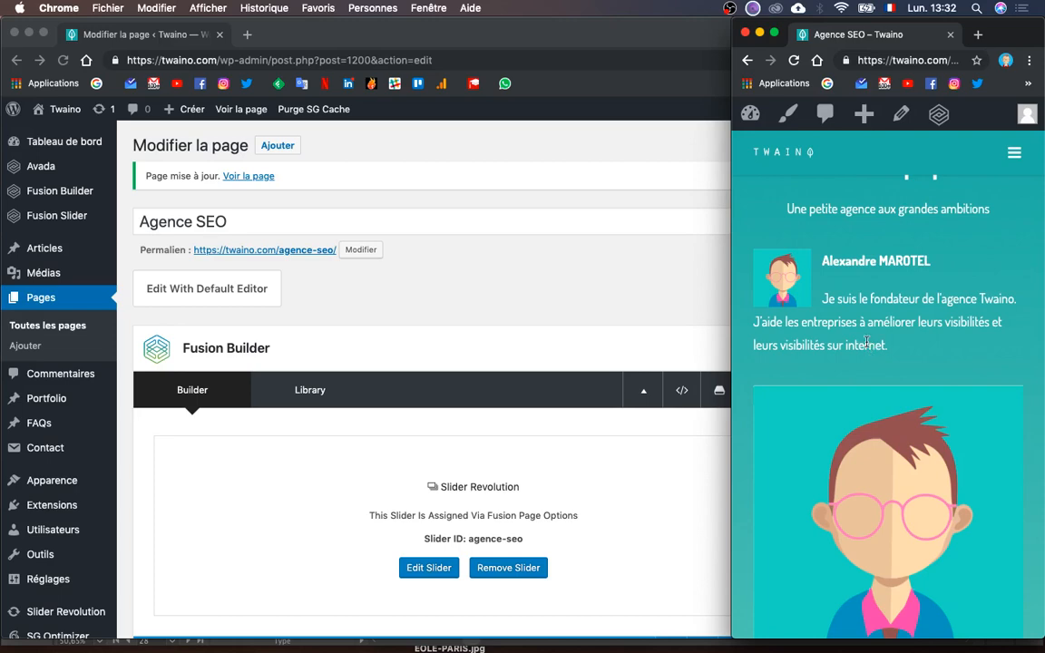
{"action": "scroll", "coordinate": [867, 343], "scroll_direction": "up", "scroll_amount": 1}
{"action": "scroll", "coordinate": [923, 341], "scroll_direction": "up", "scroll_amount": 2}
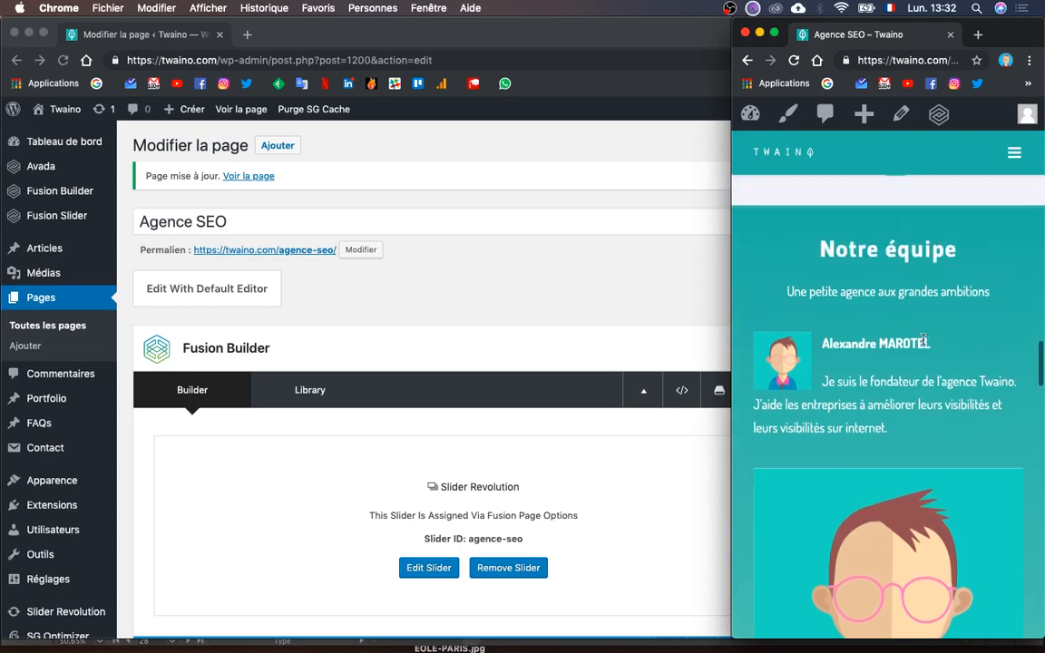
{"action": "scroll", "coordinate": [924, 341], "scroll_direction": "up", "scroll_amount": 1}
{"action": "scroll", "coordinate": [924, 341], "scroll_direction": "down", "scroll_amount": 1}
{"action": "key", "text": "ctrl+Up"}
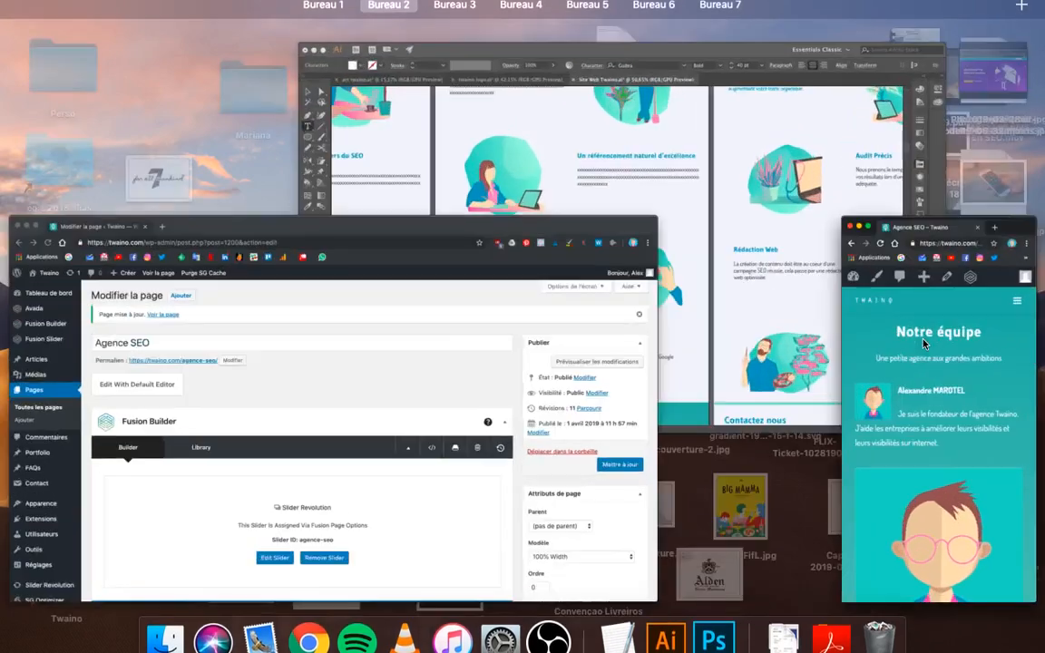
- Return to the page editor and open the founder's Text Block
{"action": "left_click", "coordinate": [924, 343]}
{"action": "scroll", "coordinate": [505, 475], "scroll_direction": "down", "scroll_amount": 10}
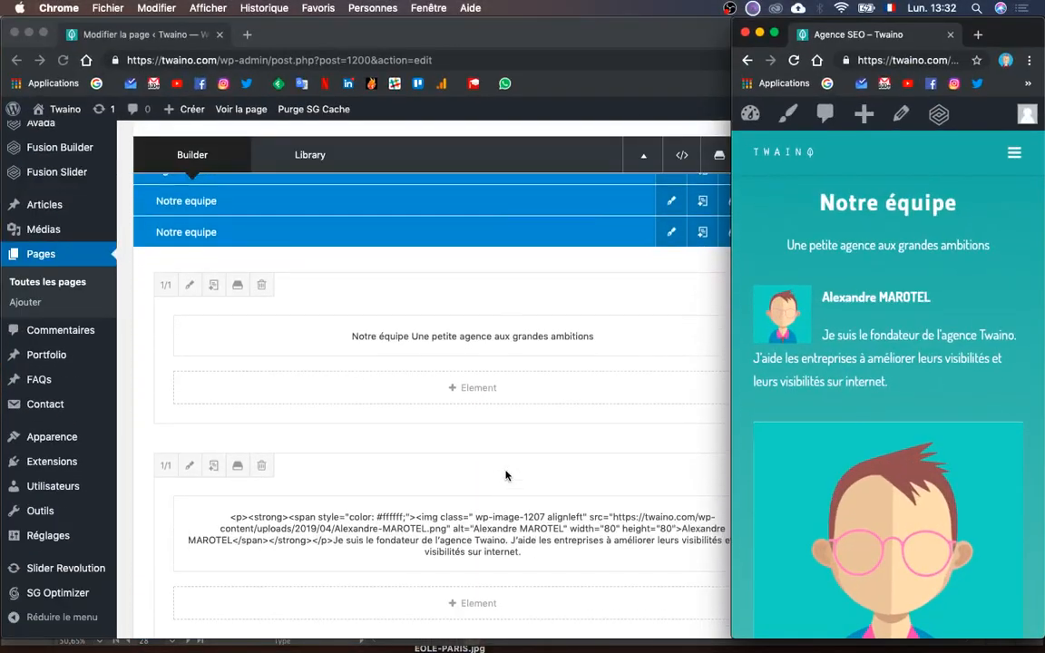
{"action": "scroll", "coordinate": [505, 475], "scroll_direction": "down", "scroll_amount": 3}
{"action": "scroll", "coordinate": [436, 399], "scroll_direction": "up", "scroll_amount": 1}
{"action": "left_click", "coordinate": [436, 415]}
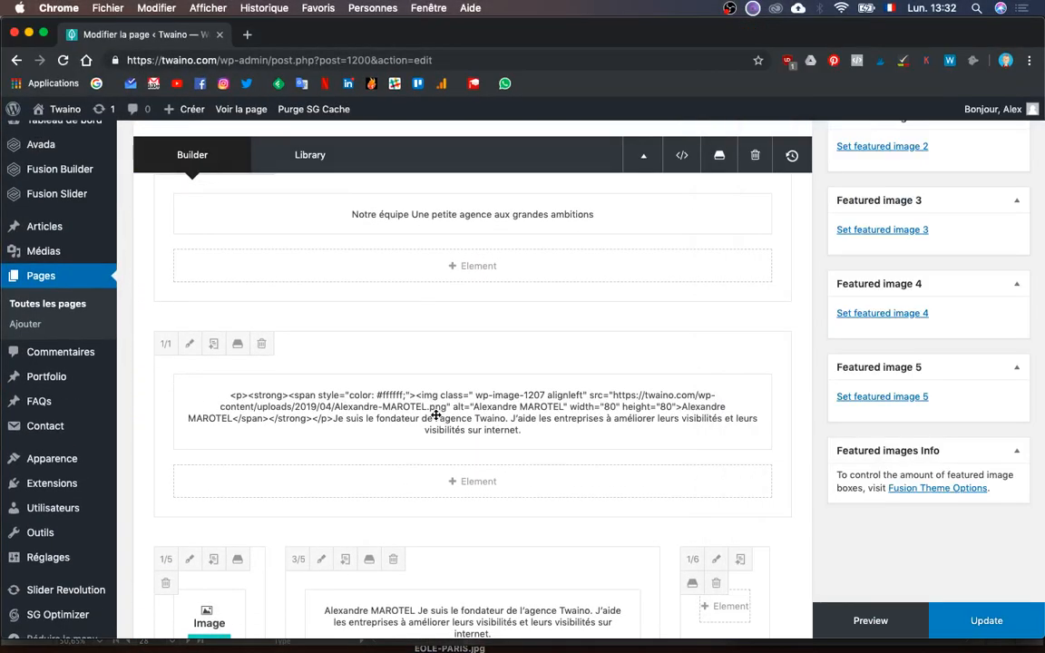
{"action": "left_click", "coordinate": [432, 416]}
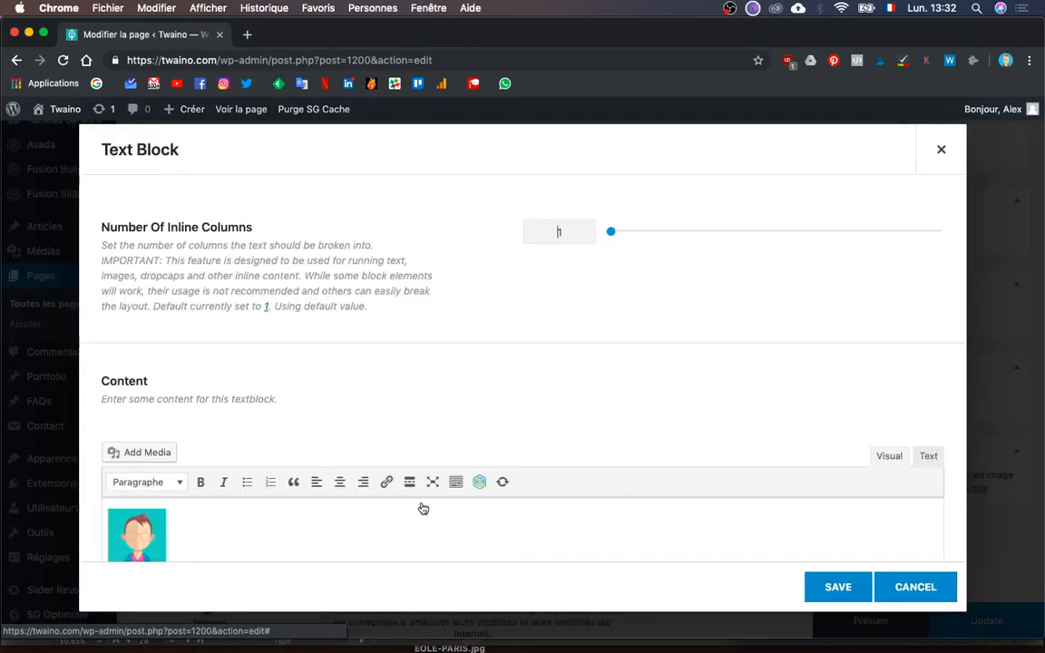
- Set the avatar image to Centrer in the text block and save it
{"action": "scroll", "coordinate": [308, 499], "scroll_direction": "down", "scroll_amount": 1}
{"action": "left_click", "coordinate": [233, 460]}
{"action": "key", "text": "super+a"}
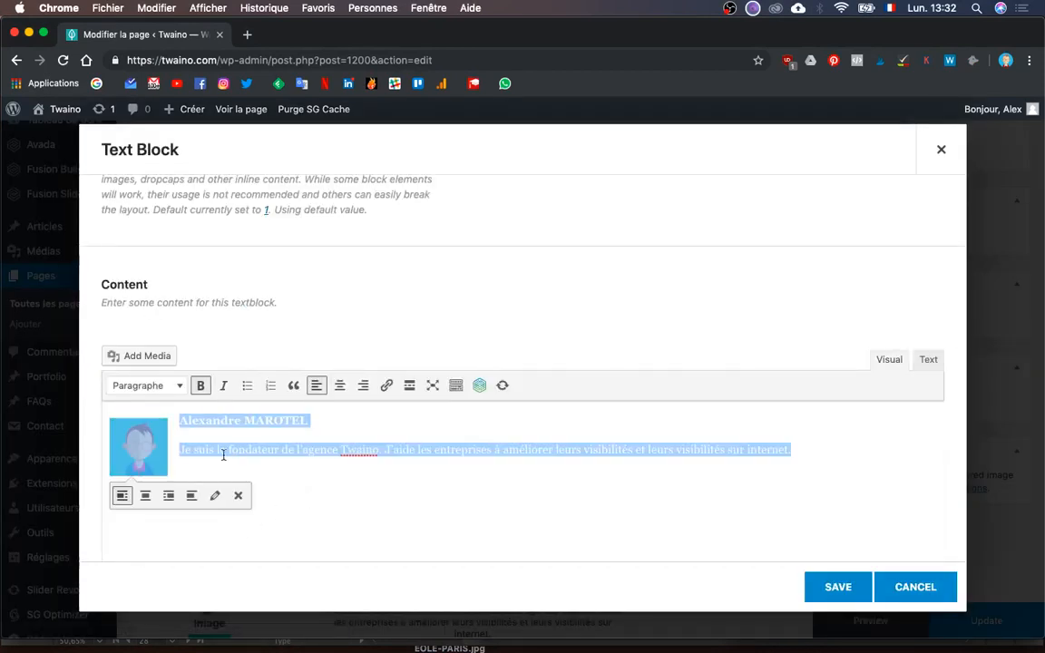
{"action": "left_click", "coordinate": [178, 418]}
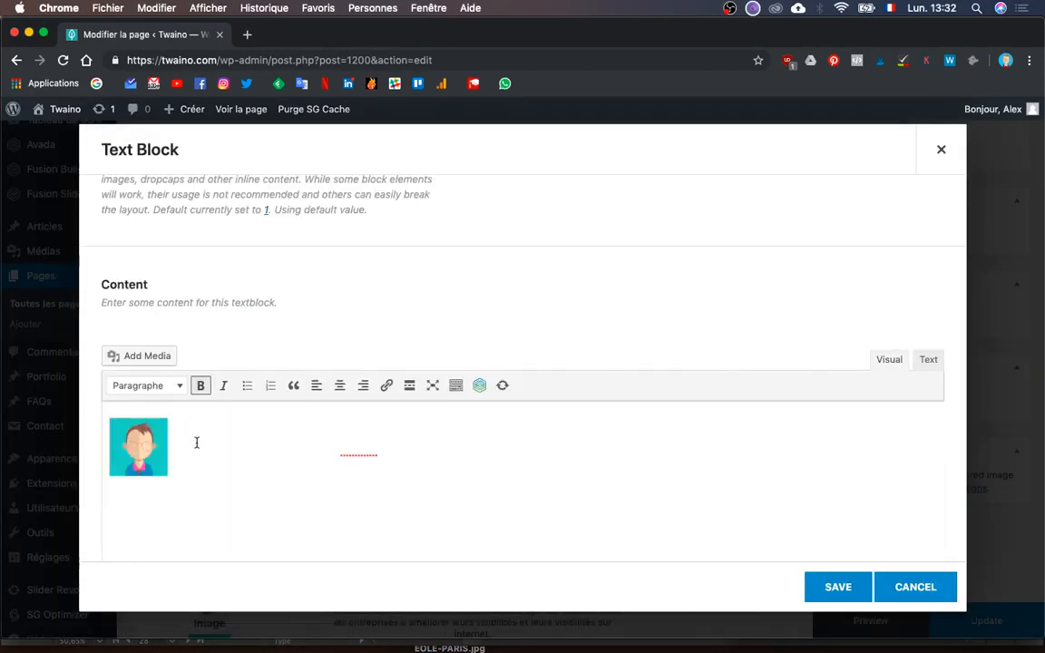
{"action": "left_click", "coordinate": [138, 446]}
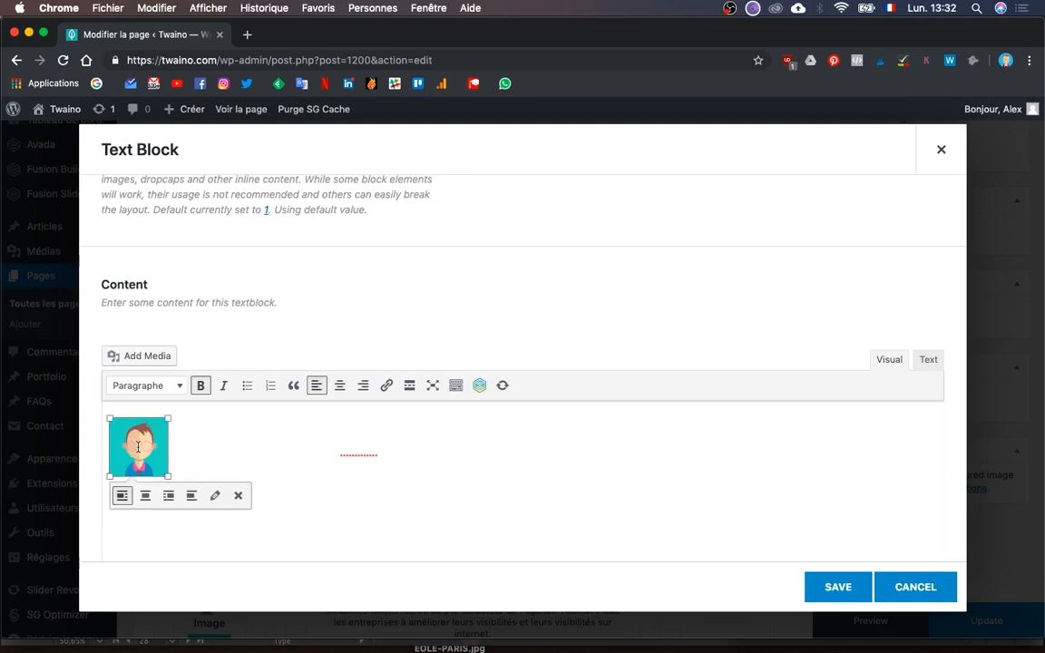
{"action": "left_click", "coordinate": [146, 495]}
{"action": "key", "text": "super+a"}
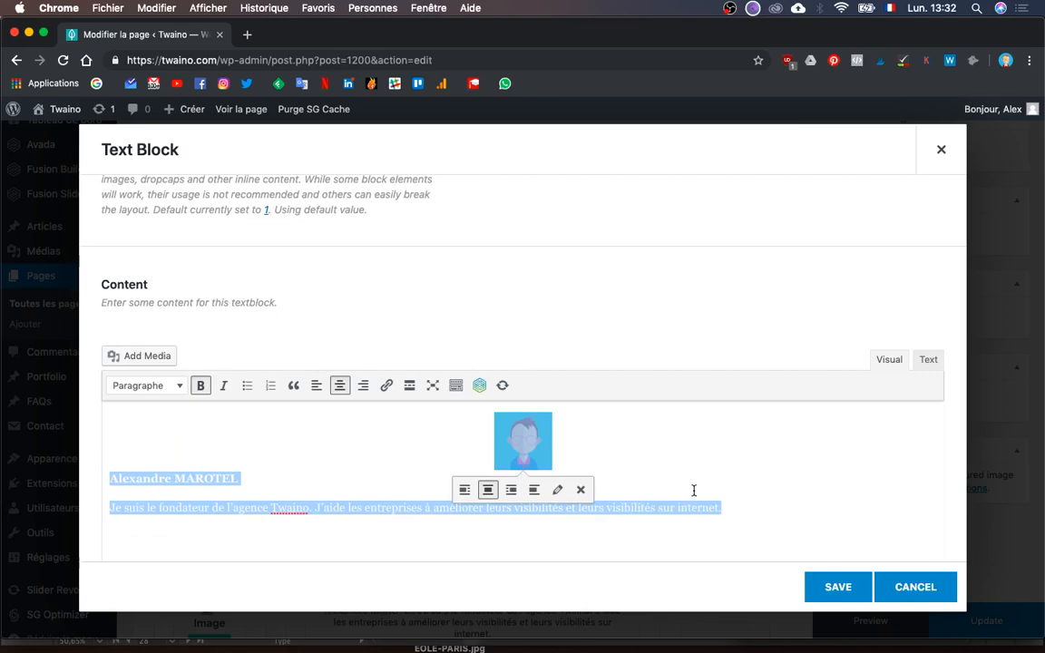
{"action": "left_click", "coordinate": [834, 586]}
- Preview the page briefly and publish it with Update
{"action": "left_click", "coordinate": [864, 617]}
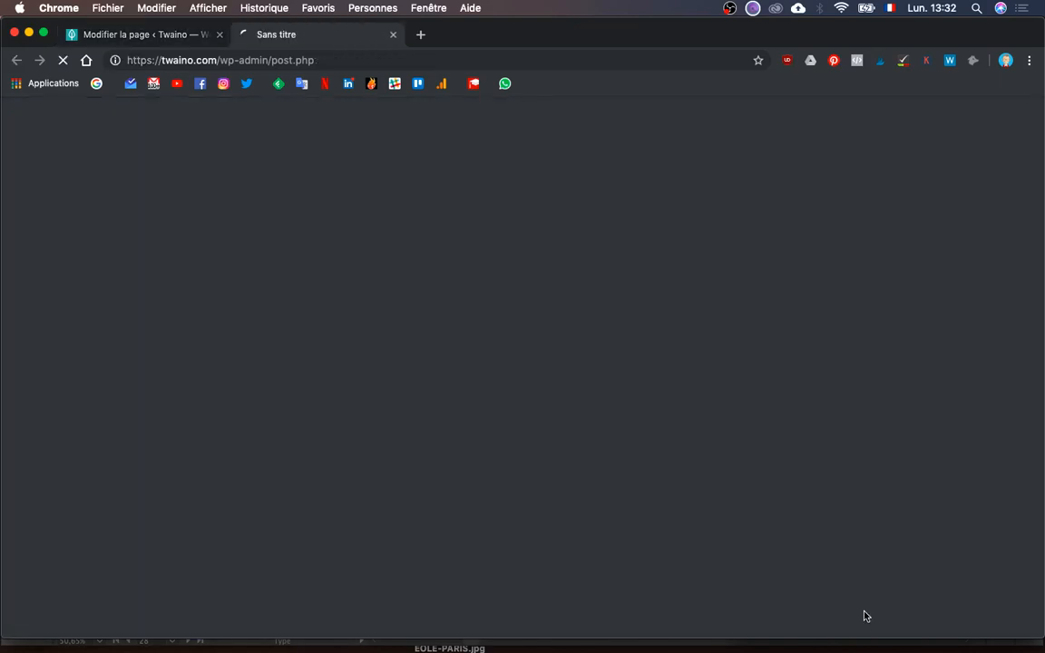
{"action": "left_click", "coordinate": [392, 35]}
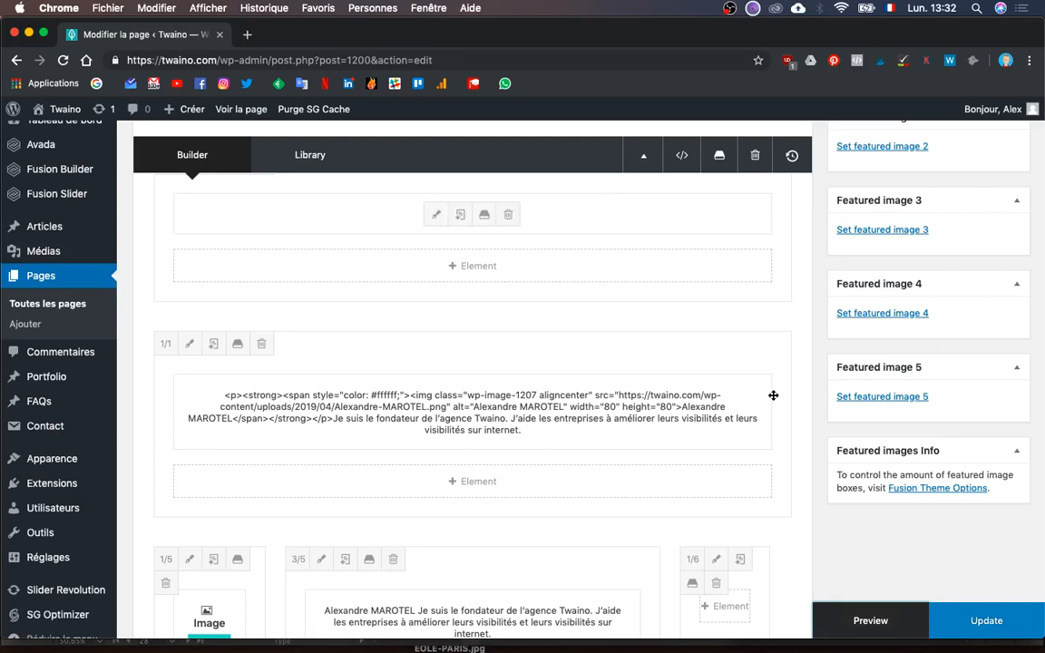
{"action": "left_click", "coordinate": [969, 620]}
- Reload the live Agence SEO page and scroll to Notre équipe to check the centred avatar
{"action": "key", "text": "ctrl+Up"}
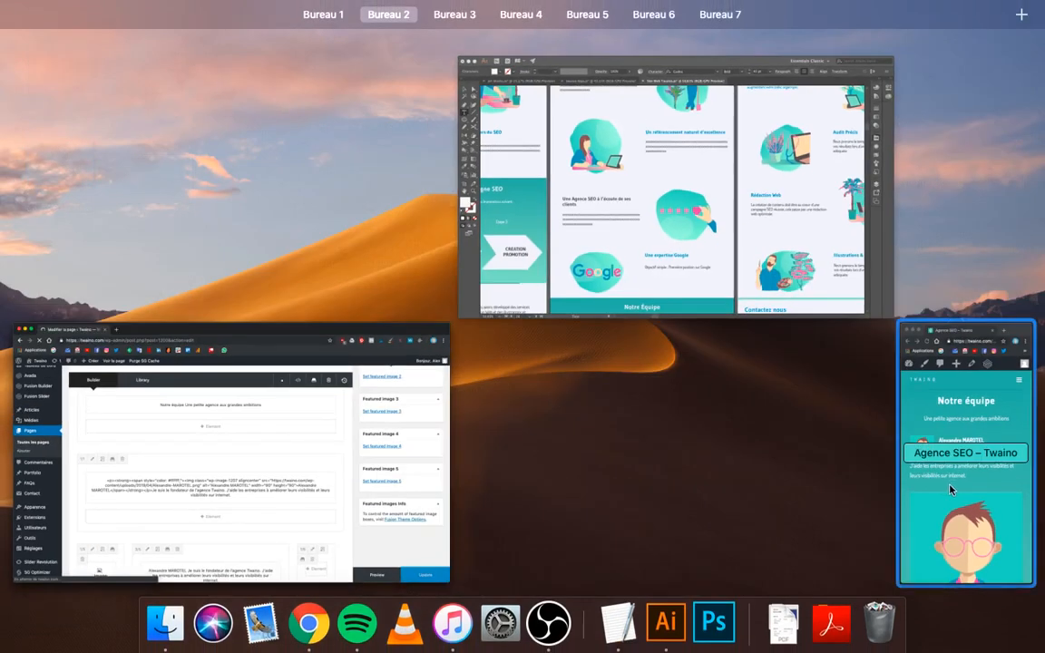
{"action": "left_click", "coordinate": [948, 485]}
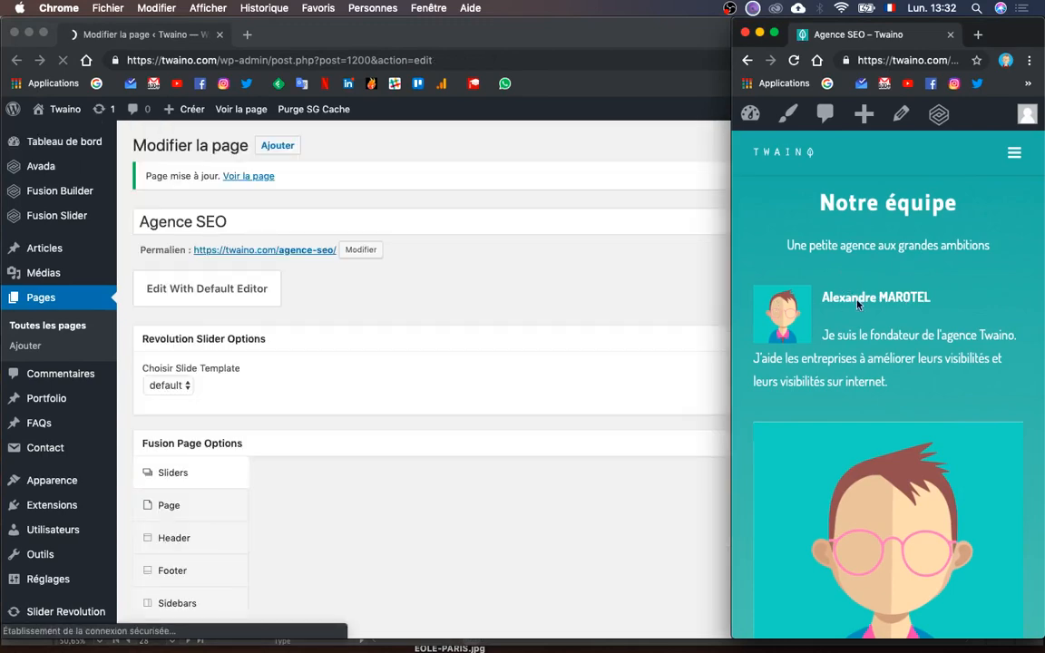
{"action": "scroll", "coordinate": [912, 353], "scroll_direction": "up", "scroll_amount": 10}
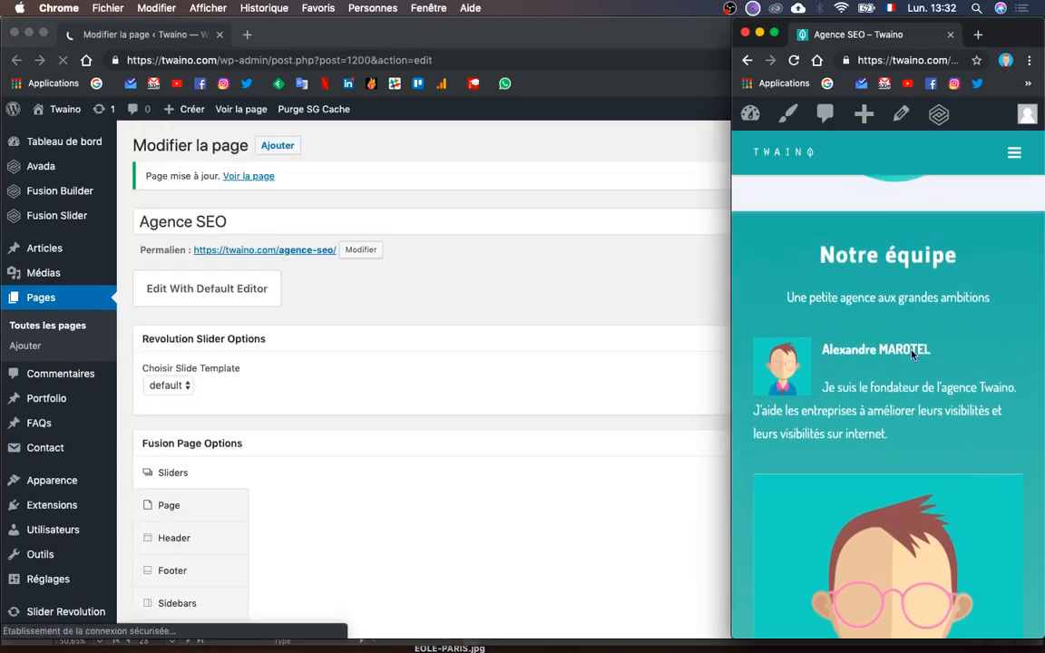
{"action": "scroll", "coordinate": [911, 353], "scroll_direction": "down", "scroll_amount": 8}
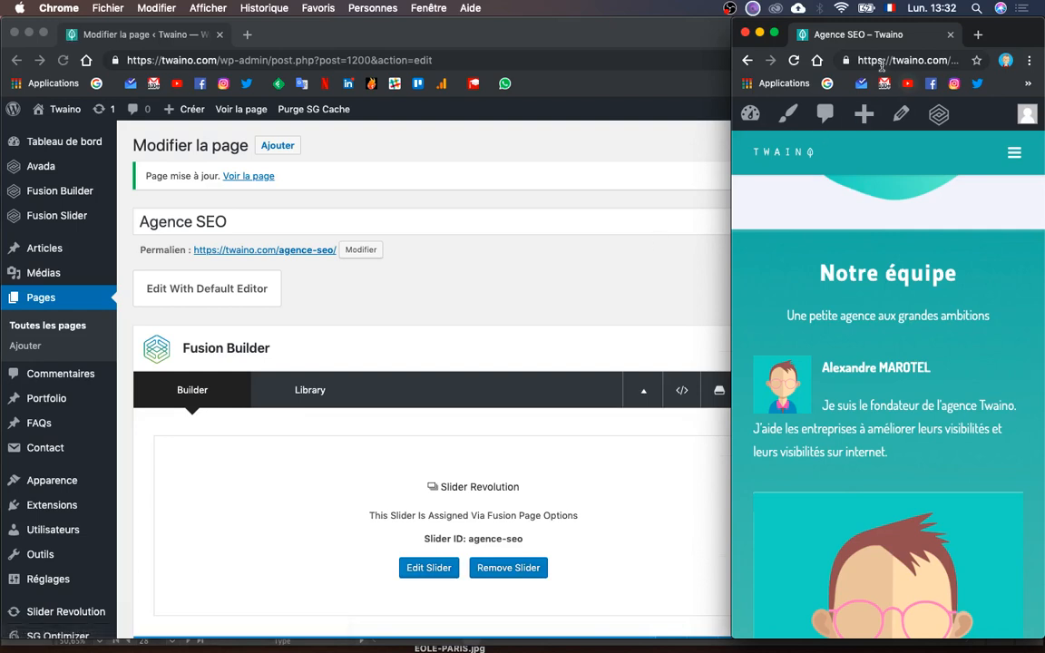
{"action": "left_click", "coordinate": [794, 60]}
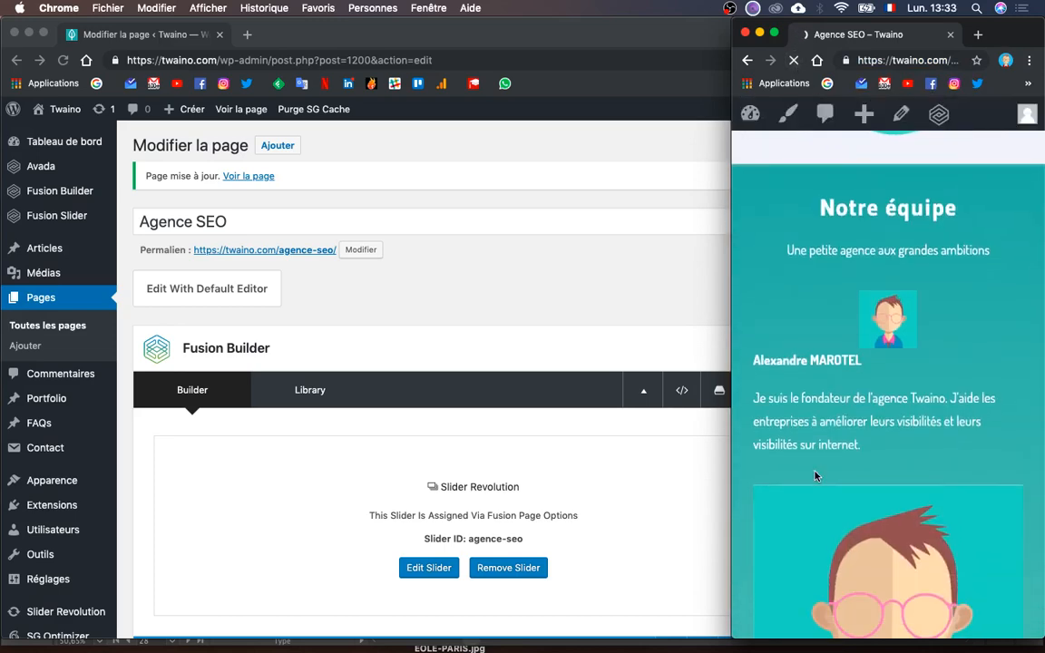
{"action": "scroll", "coordinate": [815, 476], "scroll_direction": "down", "scroll_amount": 3}
{"action": "scroll", "coordinate": [815, 476], "scroll_direction": "up", "scroll_amount": 5}
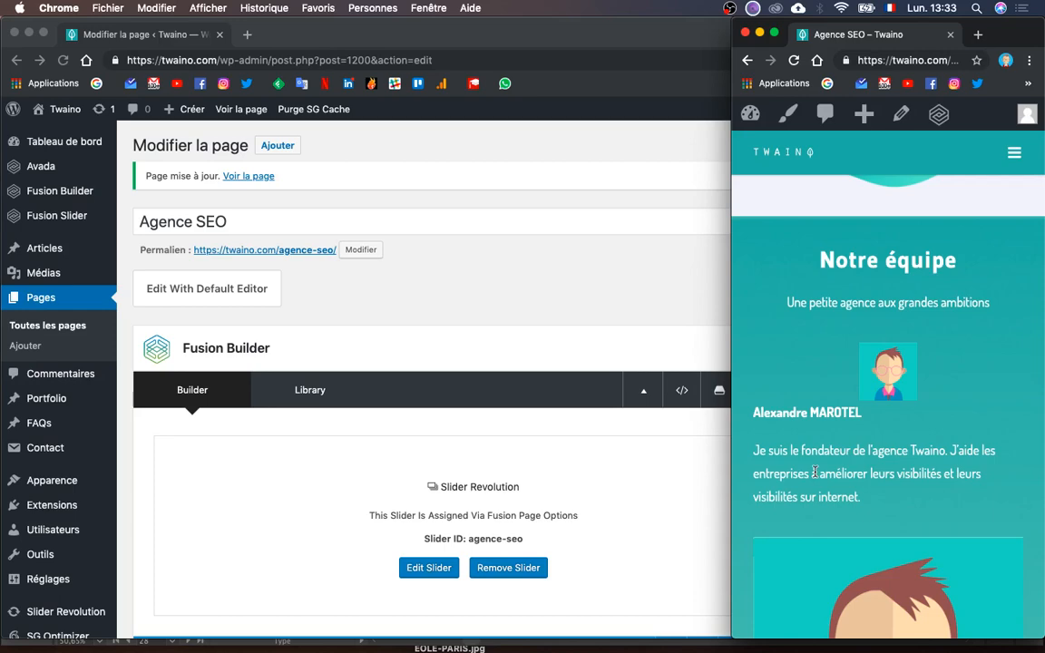
{"action": "scroll", "coordinate": [814, 472], "scroll_direction": "down", "scroll_amount": 1}
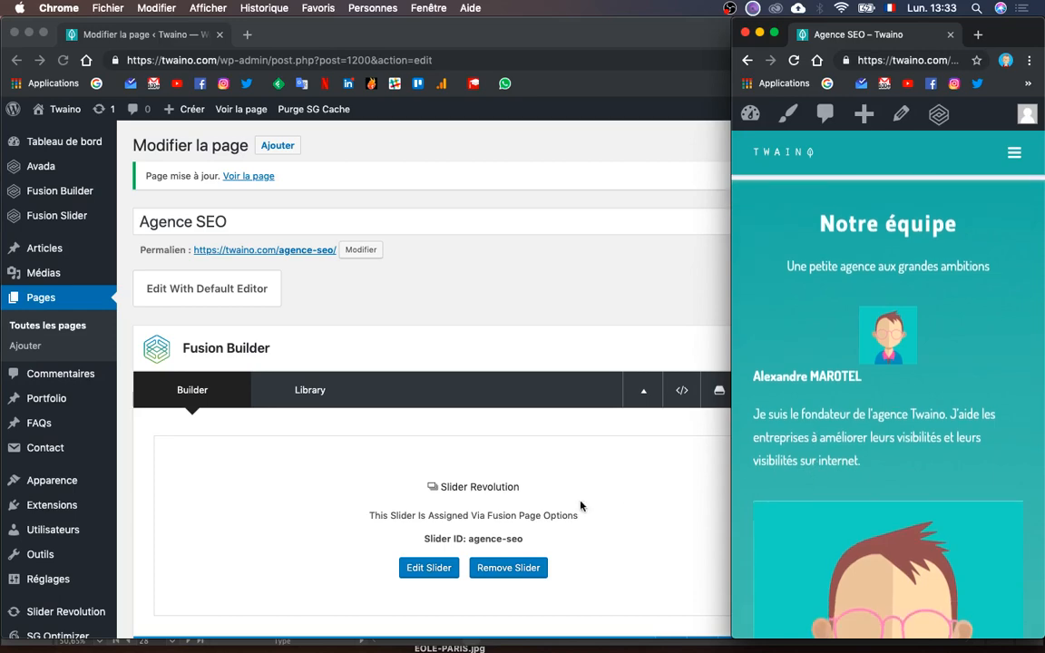
{"action": "scroll", "coordinate": [557, 491], "scroll_direction": "down", "scroll_amount": 1}
{"action": "scroll", "coordinate": [557, 491], "scroll_direction": "down", "scroll_amount": 10}
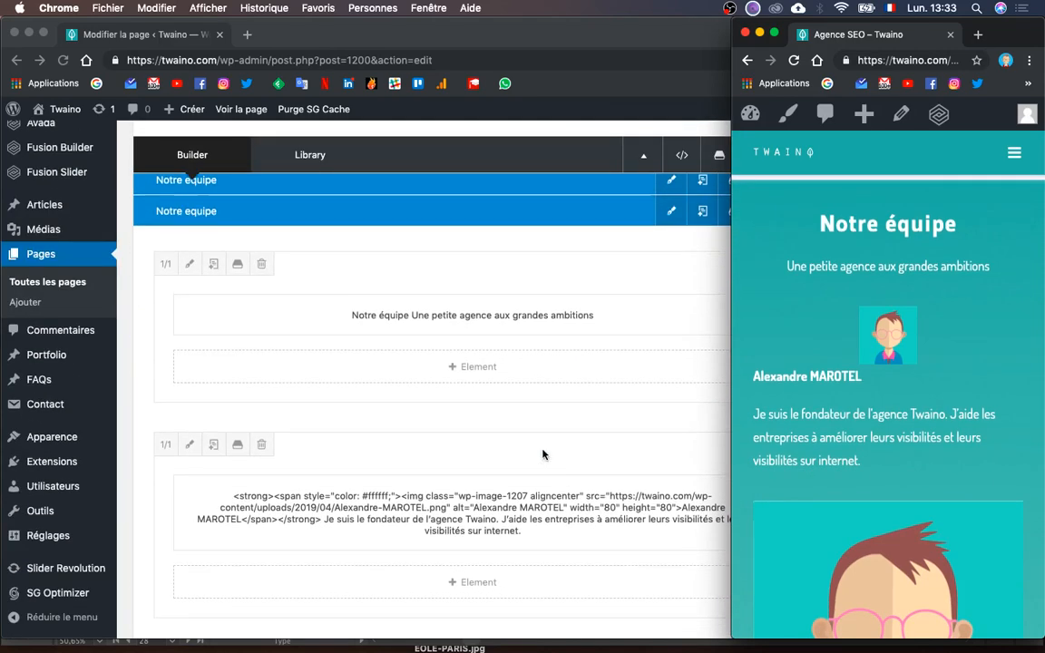
- Reopen the founder's text block, set the avatar to Align left, and save the block
{"action": "scroll", "coordinate": [385, 324], "scroll_direction": "down", "scroll_amount": 4}
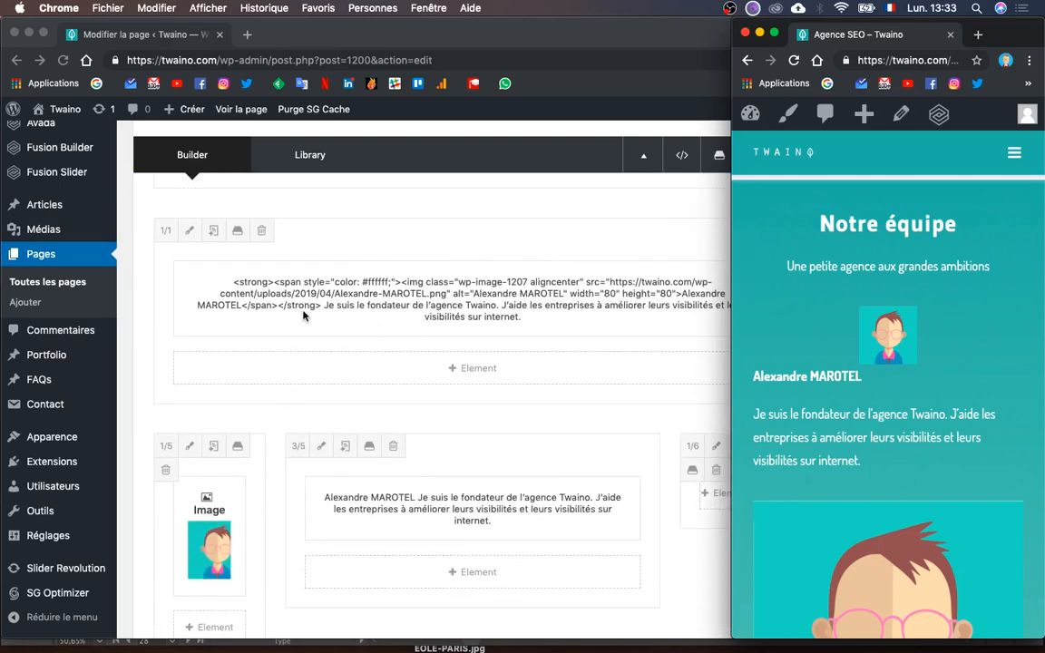
{"action": "left_click", "coordinate": [374, 296]}
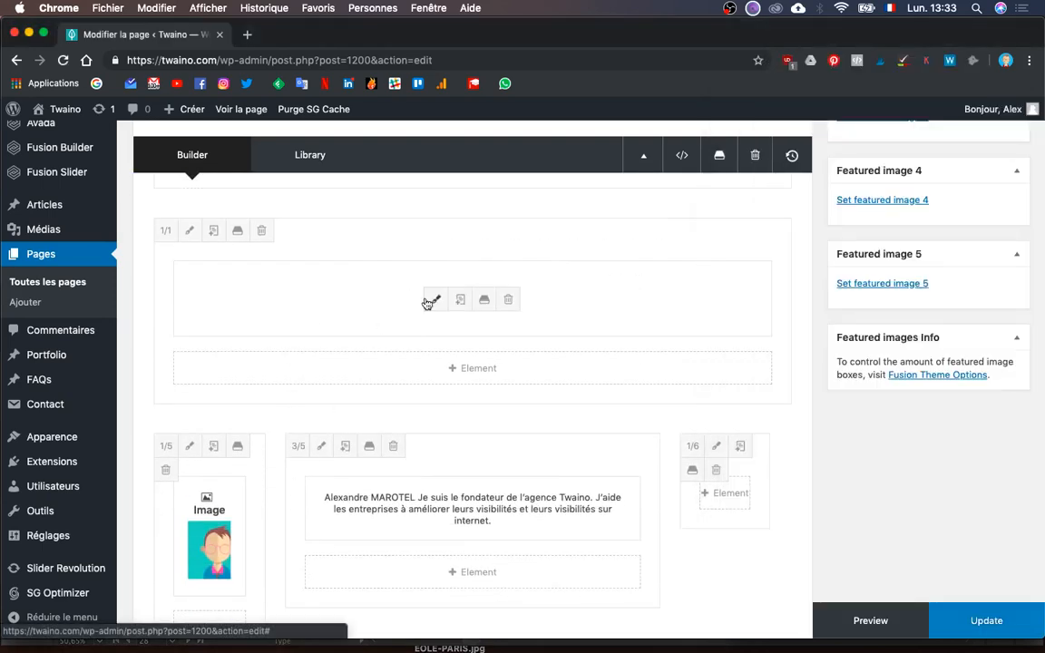
{"action": "left_click", "coordinate": [428, 301]}
{"action": "scroll", "coordinate": [173, 453], "scroll_direction": "down", "scroll_amount": 2}
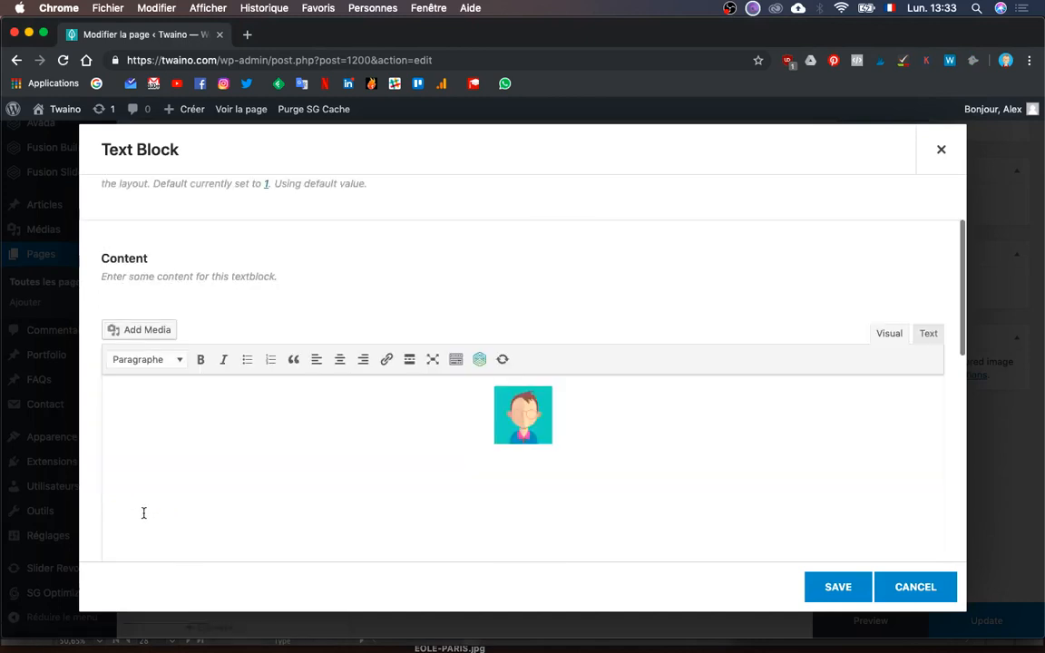
{"action": "left_click", "coordinate": [513, 408]}
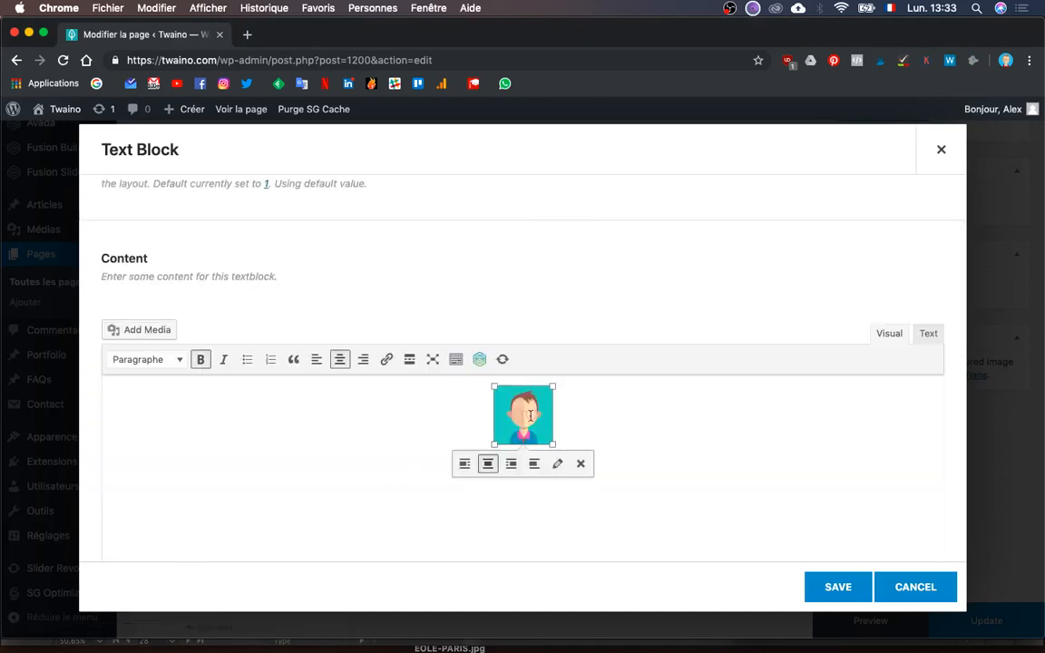
{"action": "left_click", "coordinate": [464, 467]}
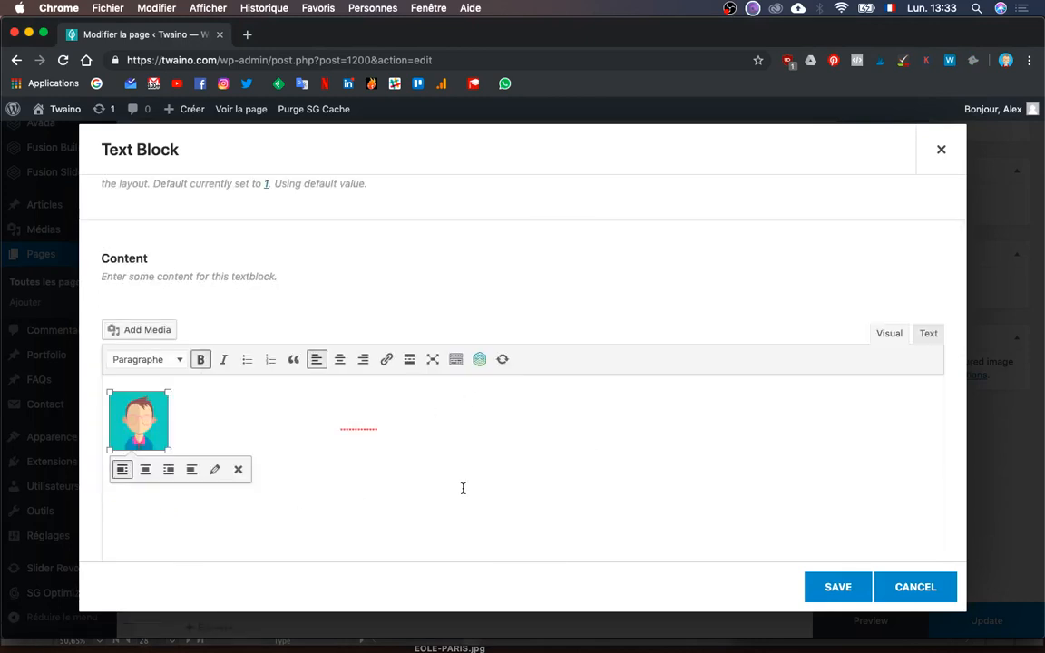
{"action": "key", "text": "cmd+a"}
{"action": "left_click", "coordinate": [462, 488]}
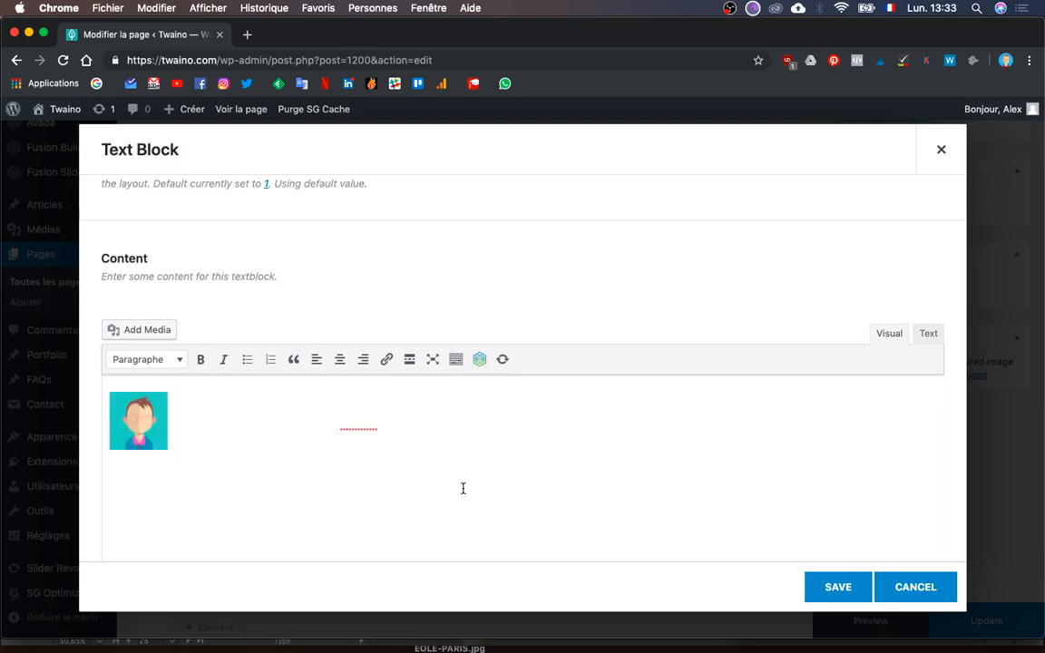
{"action": "left_click", "coordinate": [836, 587]}
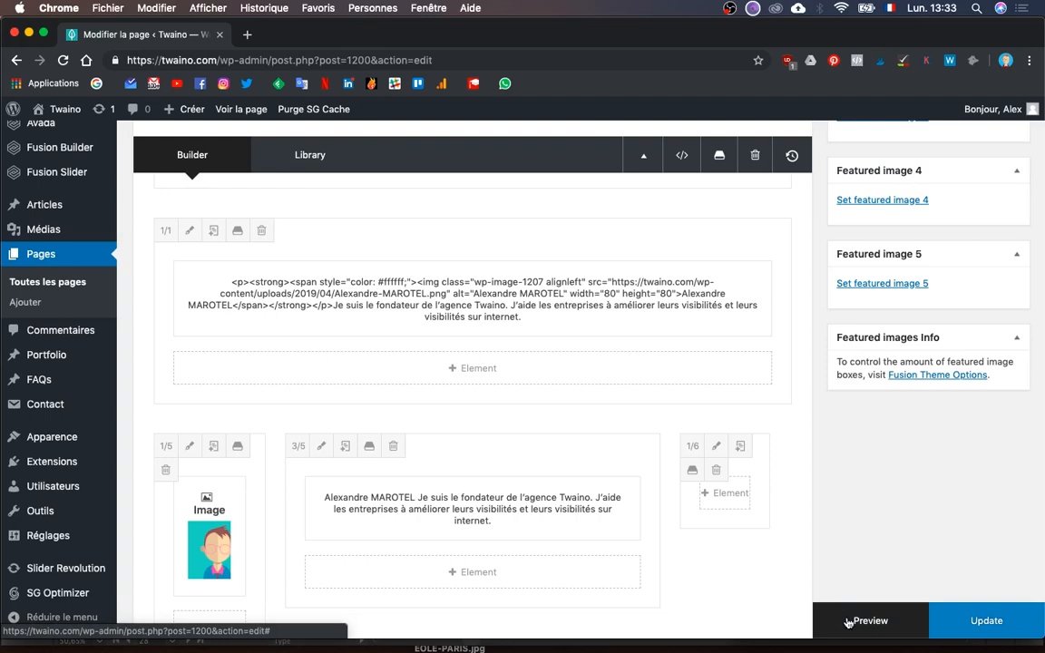
- Update the page, then reload the live Agence SEO page and scroll to the left-aligned avatar
{"action": "left_click", "coordinate": [983, 623]}
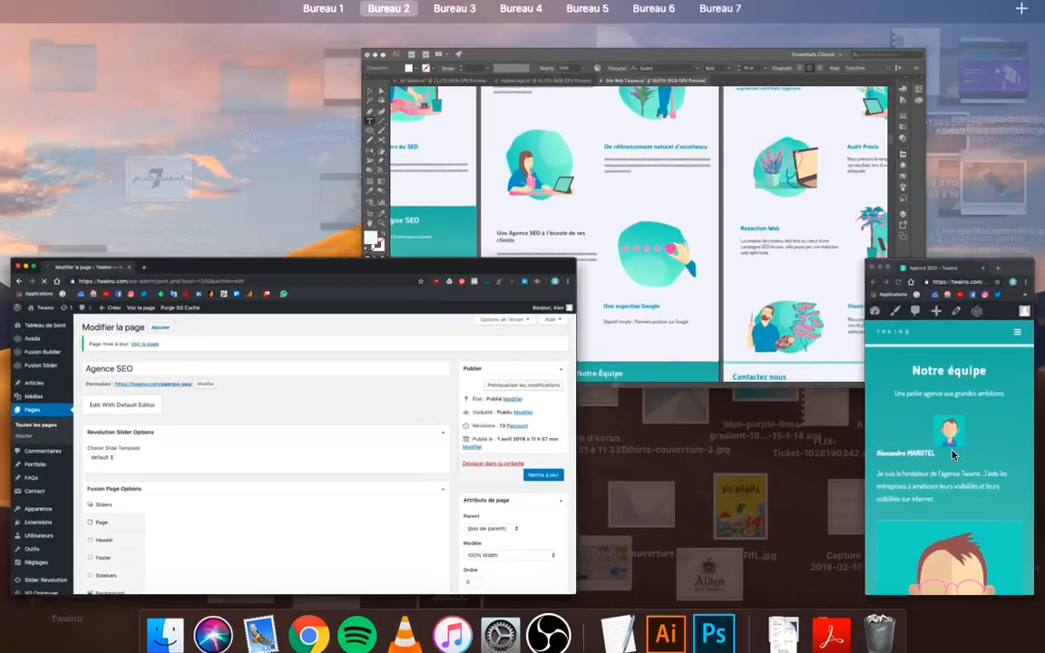
{"action": "key", "text": "ctrl+Up"}
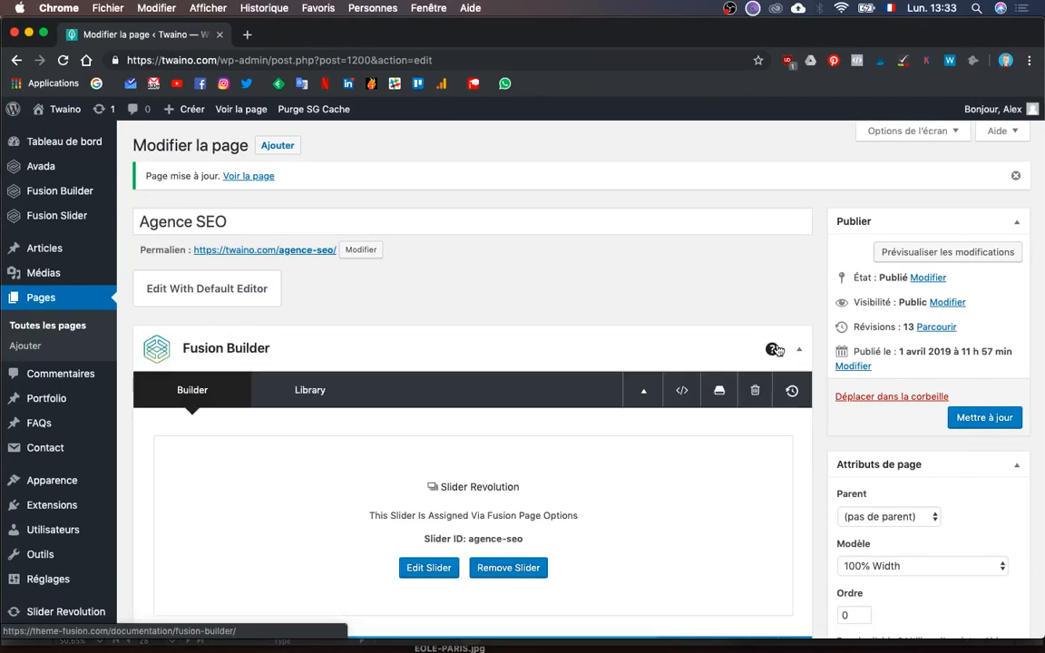
{"action": "key", "text": "ctrl+Up"}
{"action": "left_click", "coordinate": [858, 426]}
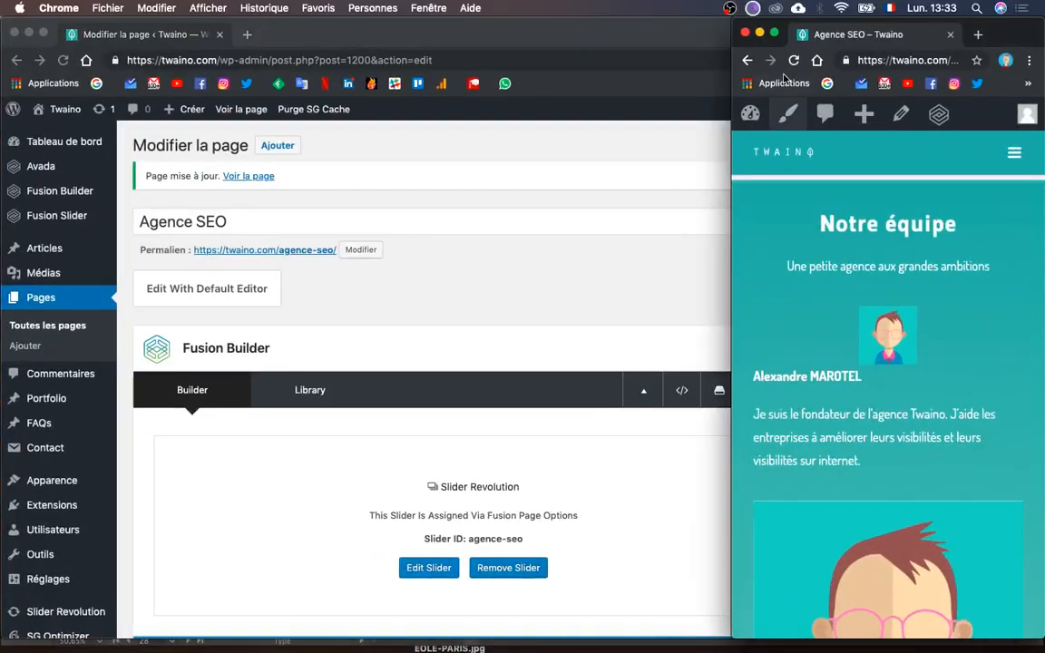
{"action": "left_click", "coordinate": [892, 60]}
{"action": "key", "text": "Return"}
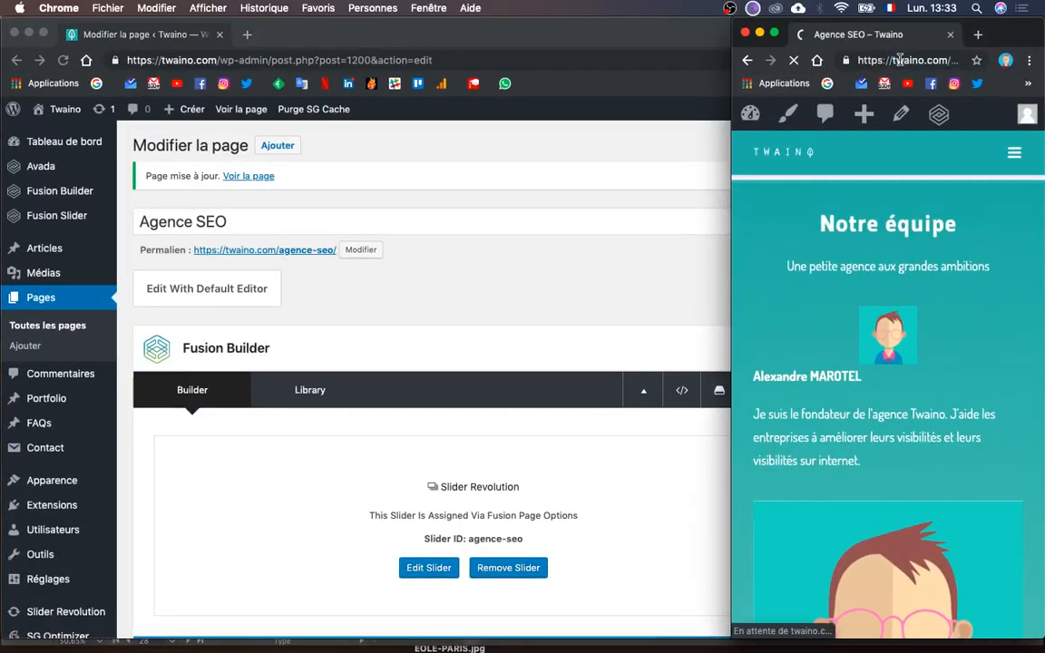
{"action": "scroll", "coordinate": [866, 510], "scroll_direction": "down", "scroll_amount": 3}
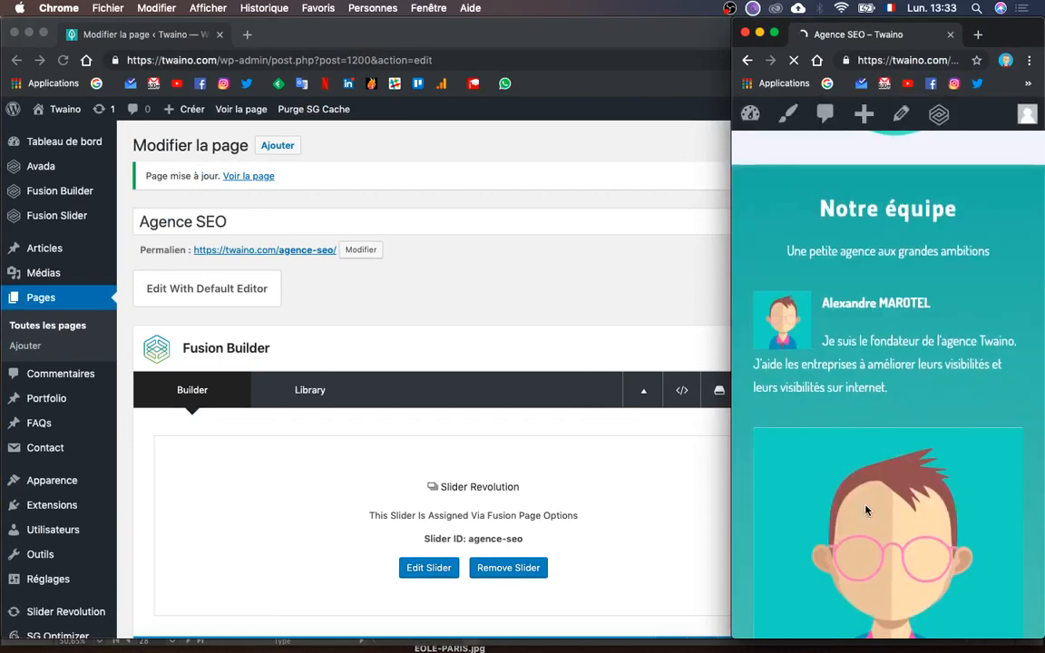
{"action": "scroll", "coordinate": [866, 511], "scroll_direction": "down", "scroll_amount": 1}
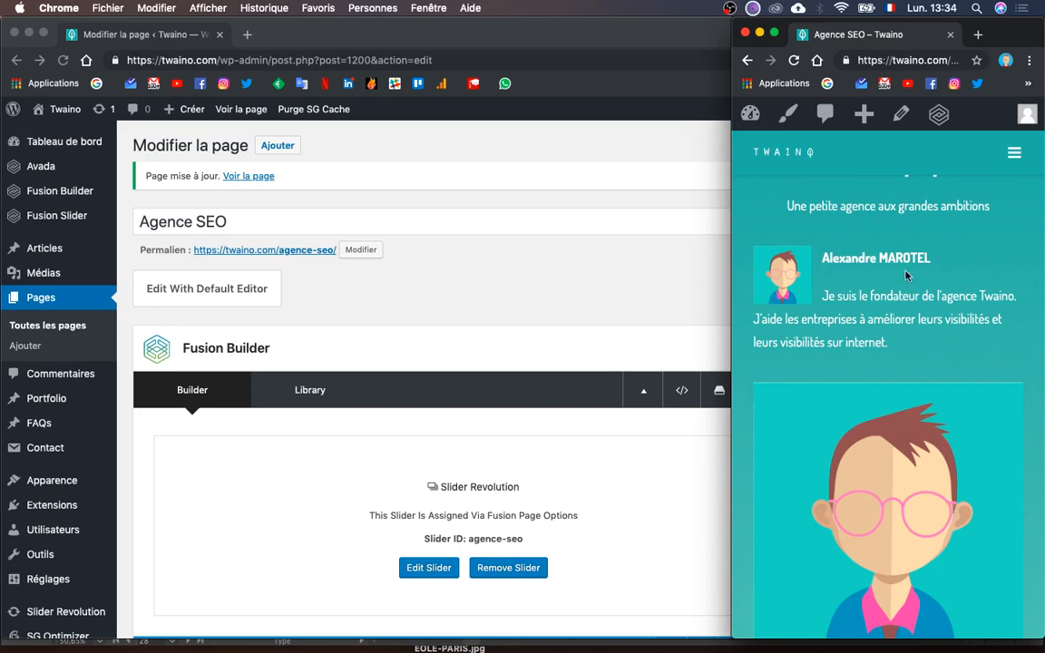
{"action": "scroll", "coordinate": [488, 565], "scroll_direction": "down", "scroll_amount": 10}
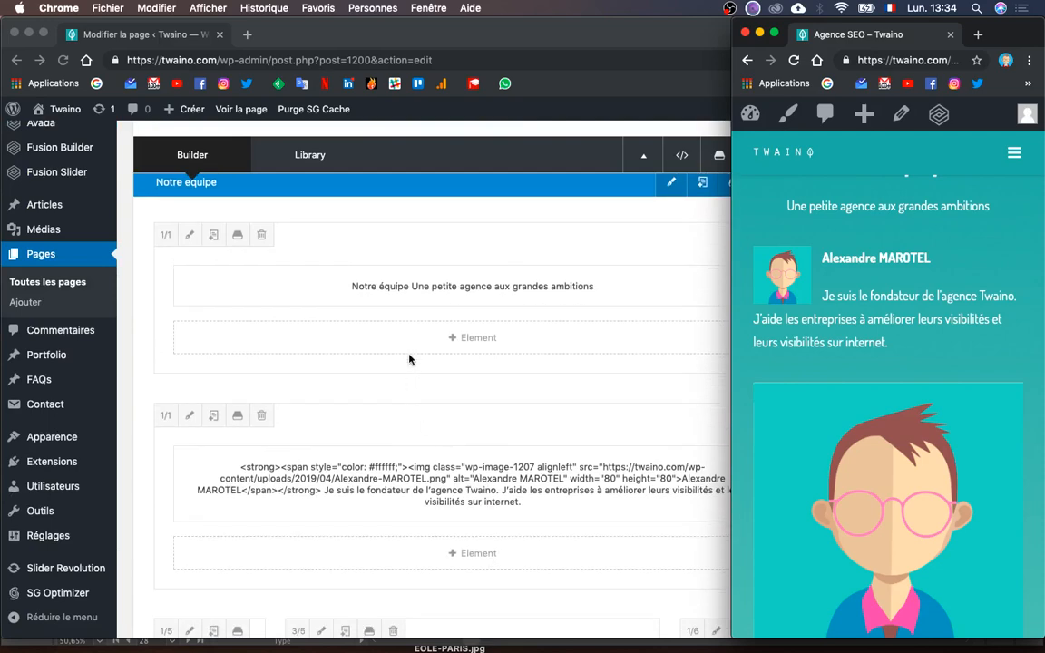
- Reopen the founder's text block in the page editor
{"action": "scroll", "coordinate": [403, 424], "scroll_direction": "down", "scroll_amount": 5}
{"action": "scroll", "coordinate": [380, 299], "scroll_direction": "up", "scroll_amount": 5}
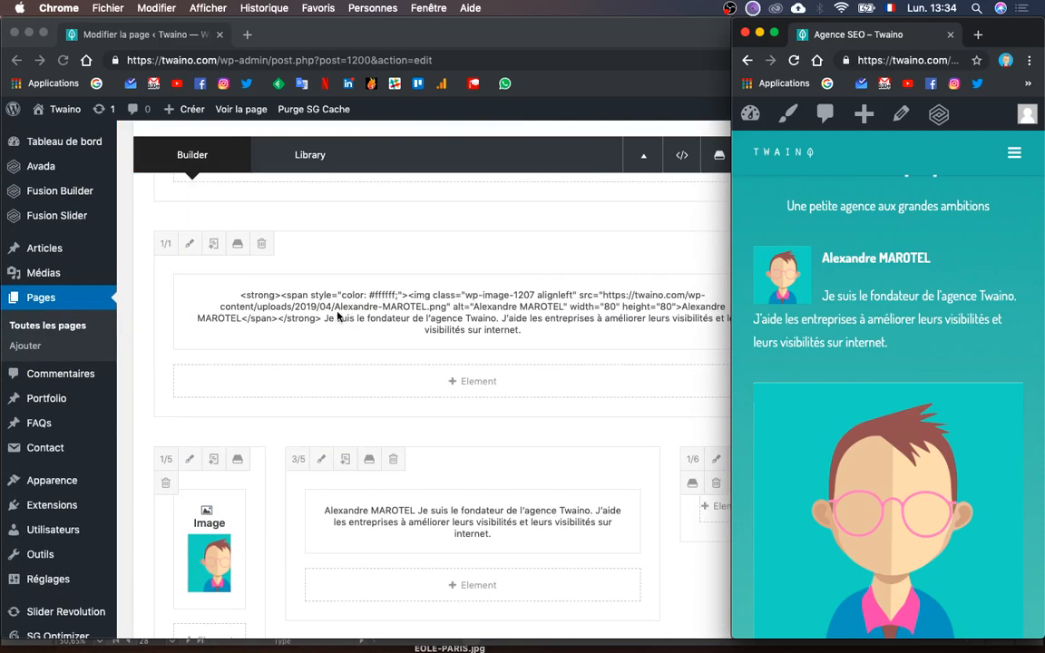
{"action": "left_click", "coordinate": [343, 317]}
{"action": "left_click", "coordinate": [432, 312]}
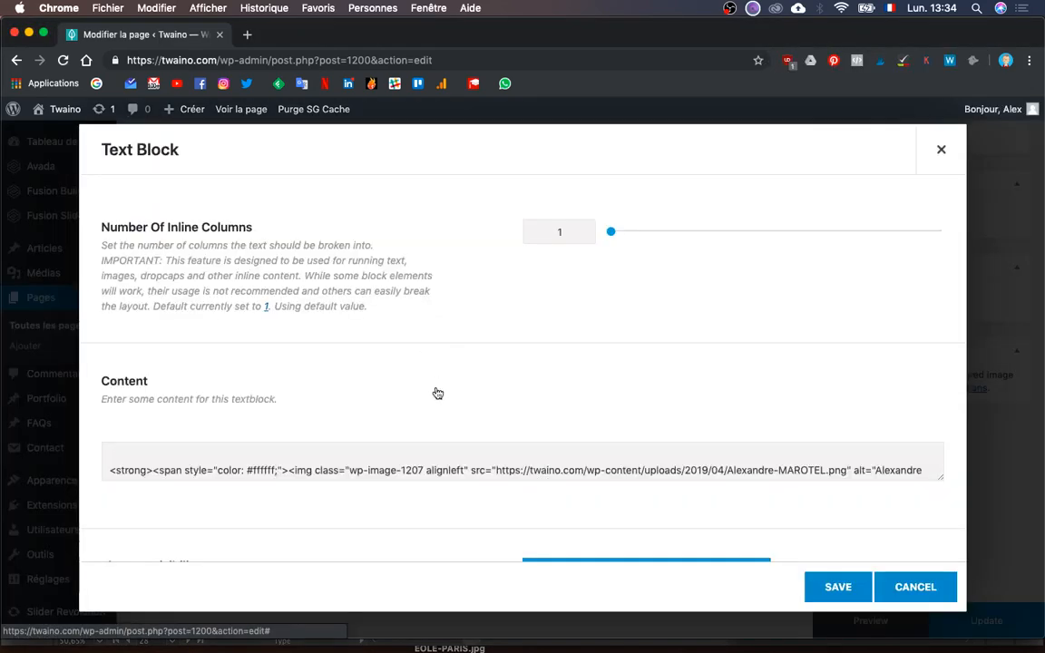
{"action": "scroll", "coordinate": [416, 444], "scroll_direction": "down", "scroll_amount": 3}
{"action": "triple_click", "coordinate": [324, 474]}
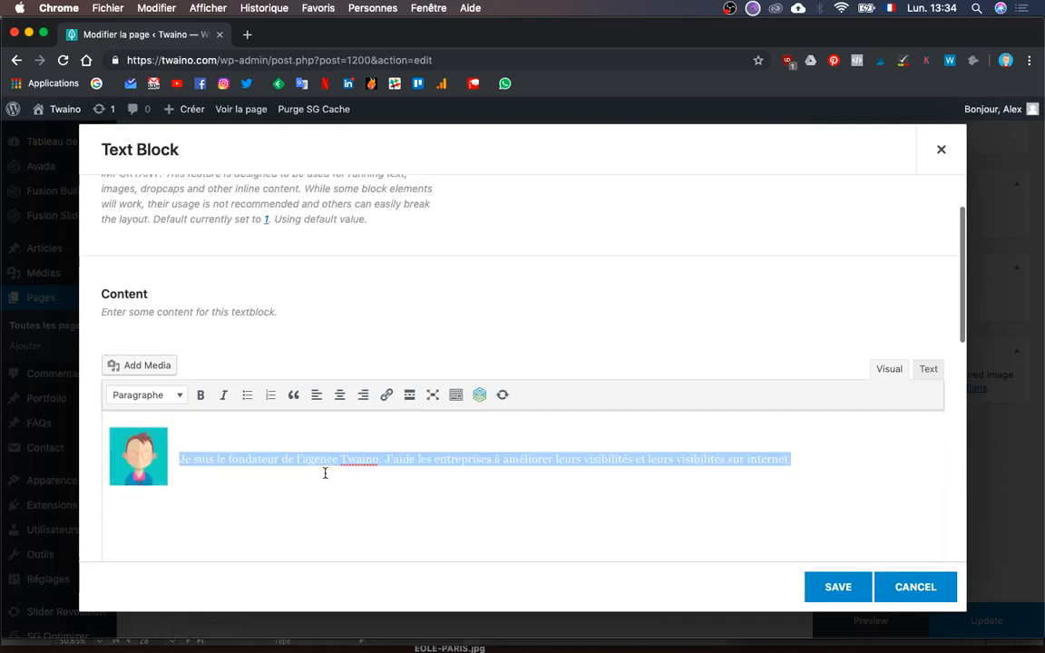
{"action": "left_click", "coordinate": [217, 450]}
- Split the name and bio into their own paragraph below the avatar, using delete and undo/redo
{"action": "key", "text": "super+a"}
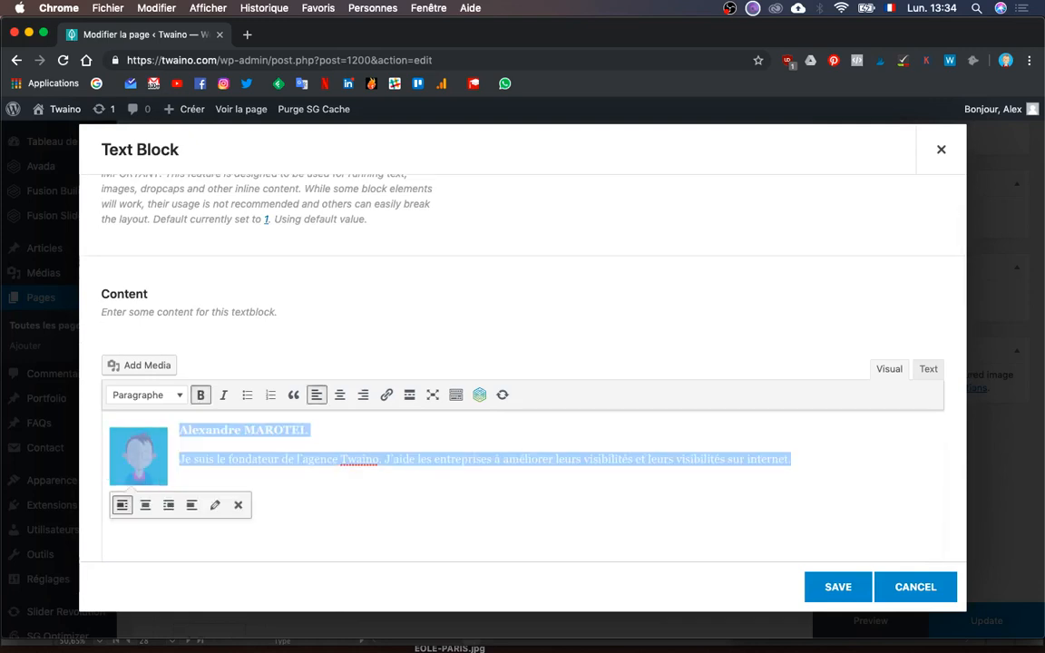
{"action": "key", "text": "BackSpace"}
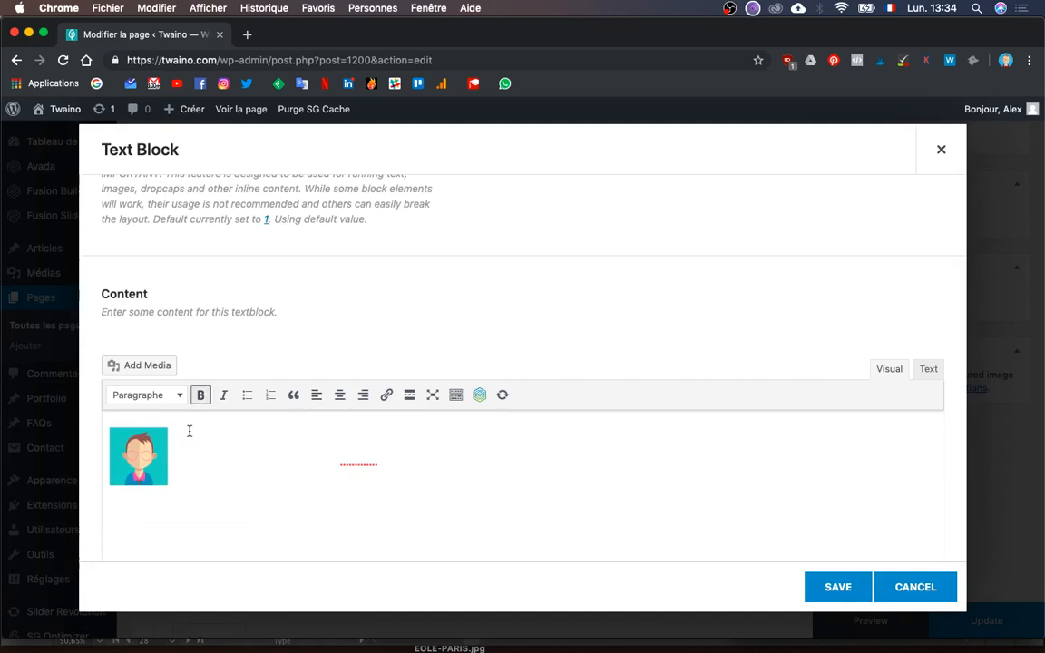
{"action": "key", "text": "super+z"}
{"action": "key", "text": "super+shift+z"}
{"action": "key", "text": "super+z"}
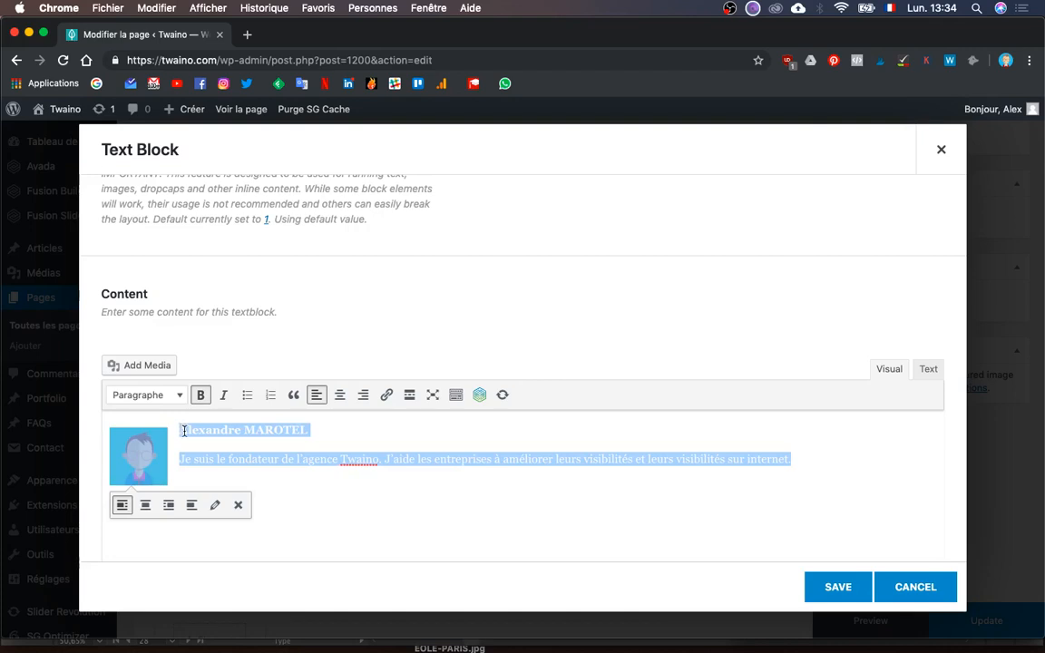
{"action": "key", "text": "super+shift+z"}
{"action": "key", "text": "super+z"}
{"action": "key", "text": "super+shift+z"}
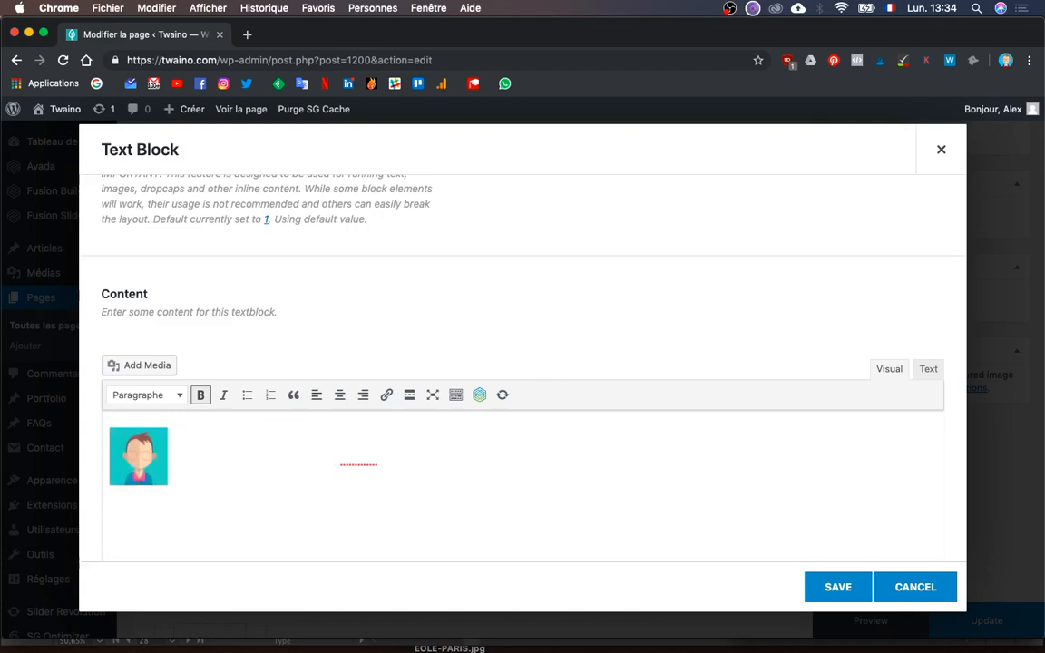
{"action": "key", "text": "super+z"}
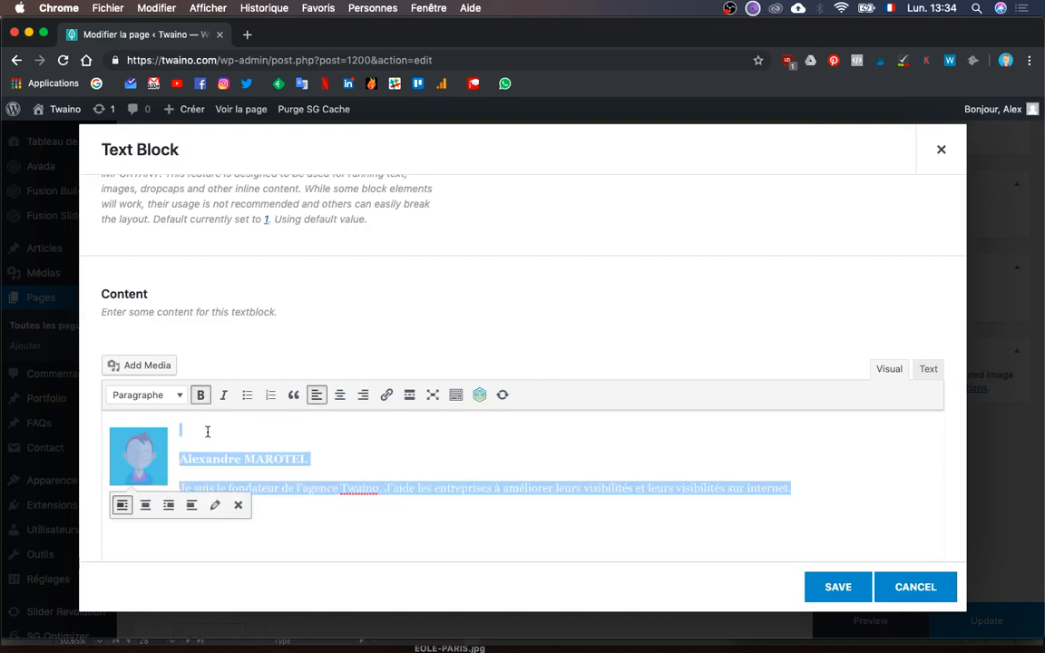
{"action": "key", "text": "super+shift+z"}
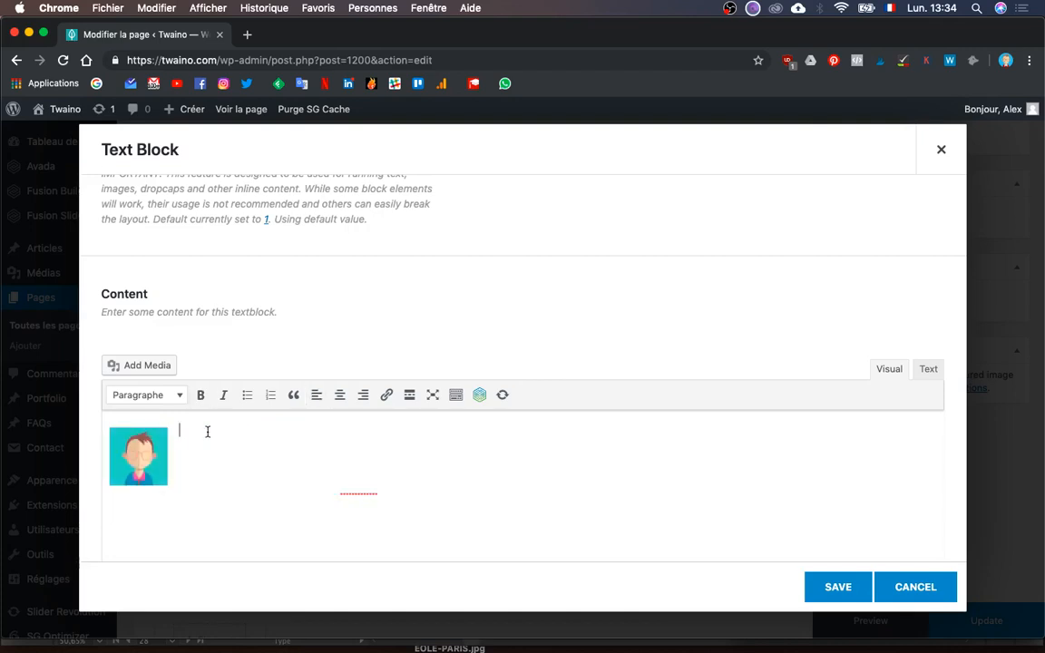
- Save the text block and publish the page with Update
{"action": "left_click", "coordinate": [830, 590]}
{"action": "left_click", "coordinate": [989, 624]}
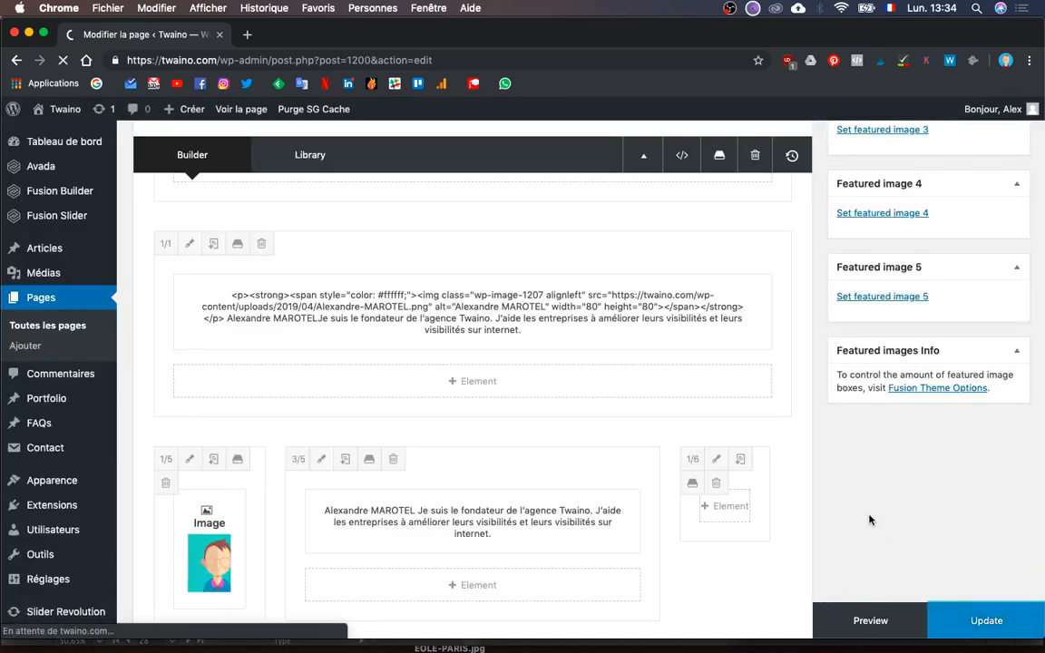
{"action": "key", "text": "ctrl+Up"}
- Reload the live page and scroll through the founder's left-aligned portrait and bio above his original card
{"action": "left_click", "coordinate": [951, 519]}
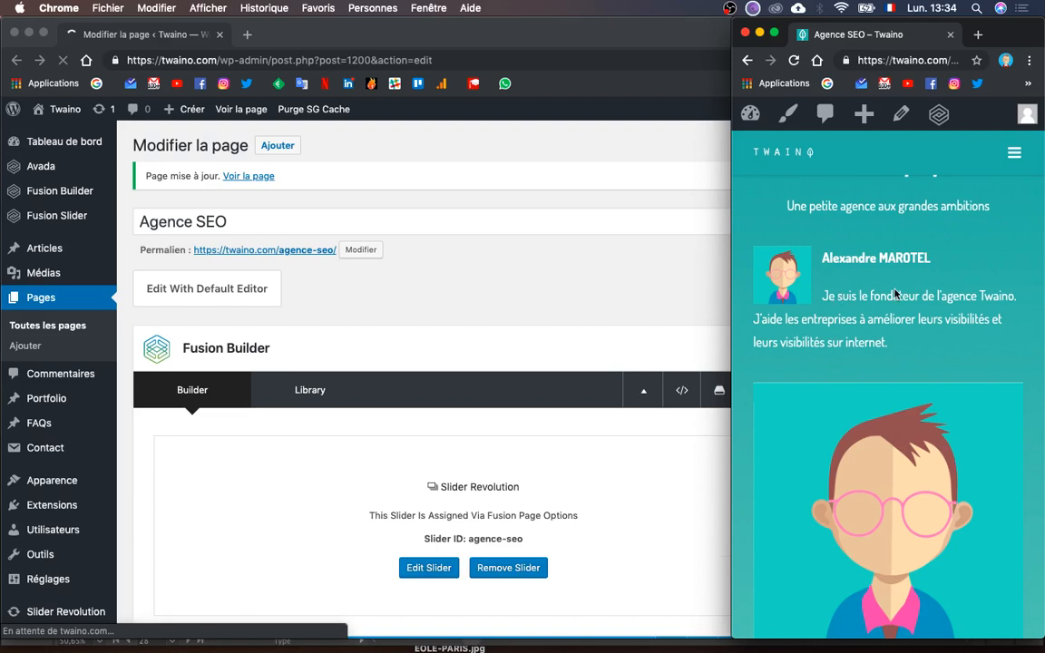
{"action": "left_click", "coordinate": [894, 56]}
{"action": "key", "text": "Return"}
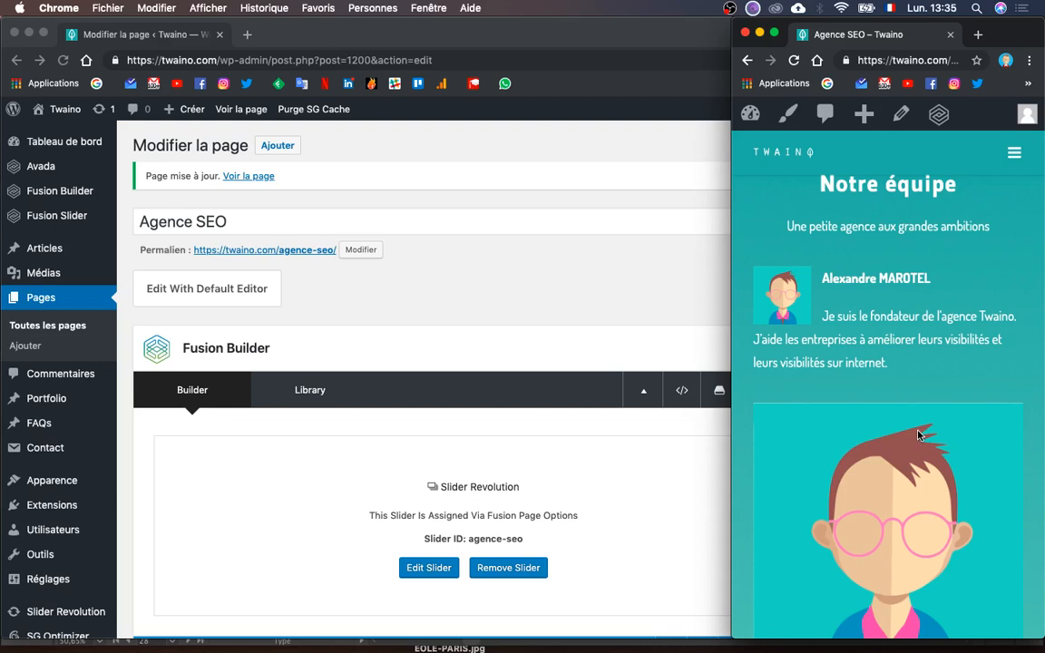
{"action": "scroll", "coordinate": [918, 435], "scroll_direction": "down", "scroll_amount": 2}
{"action": "scroll", "coordinate": [918, 434], "scroll_direction": "up", "scroll_amount": 1}
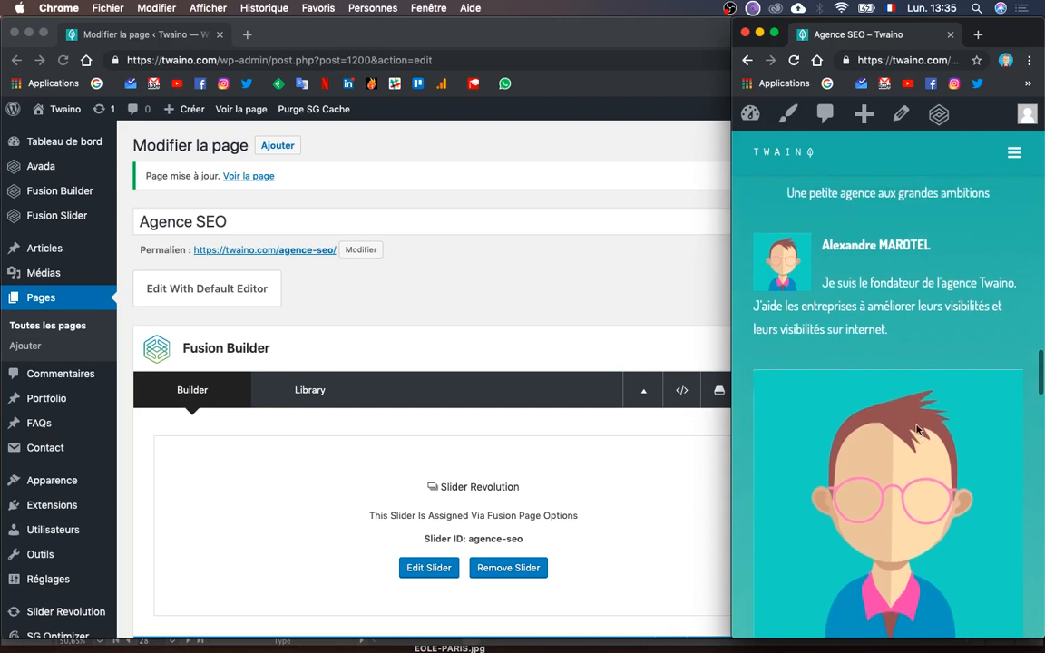
{"action": "scroll", "coordinate": [907, 390], "scroll_direction": "down", "scroll_amount": 1}
{"action": "scroll", "coordinate": [907, 390], "scroll_direction": "down", "scroll_amount": 2}
{"action": "scroll", "coordinate": [867, 418], "scroll_direction": "up", "scroll_amount": 3}
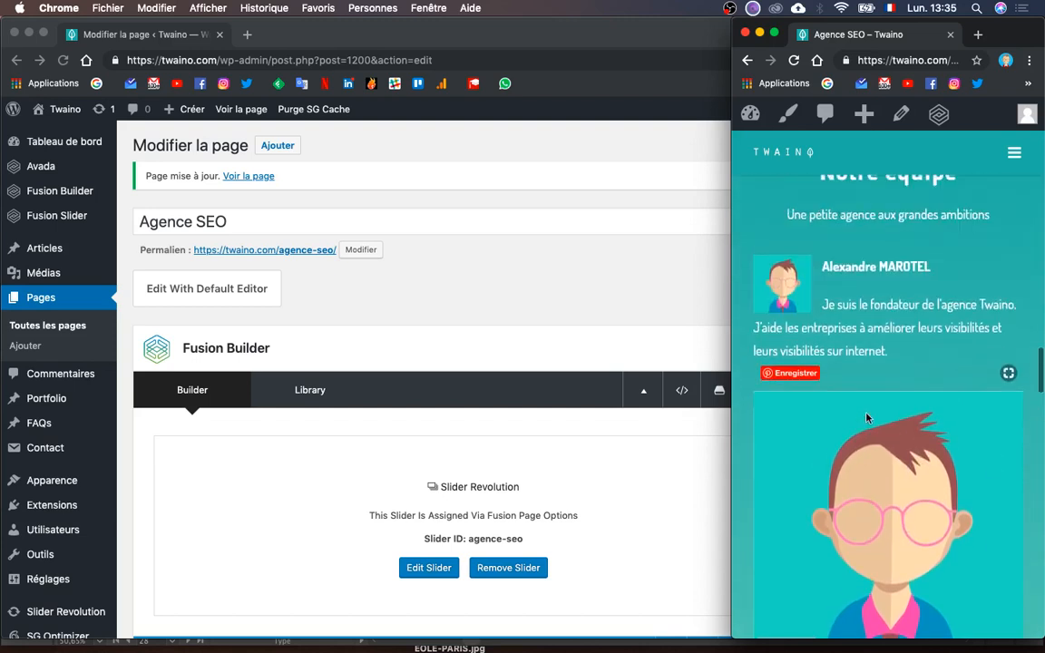
{"action": "scroll", "coordinate": [866, 418], "scroll_direction": "down", "scroll_amount": 3}
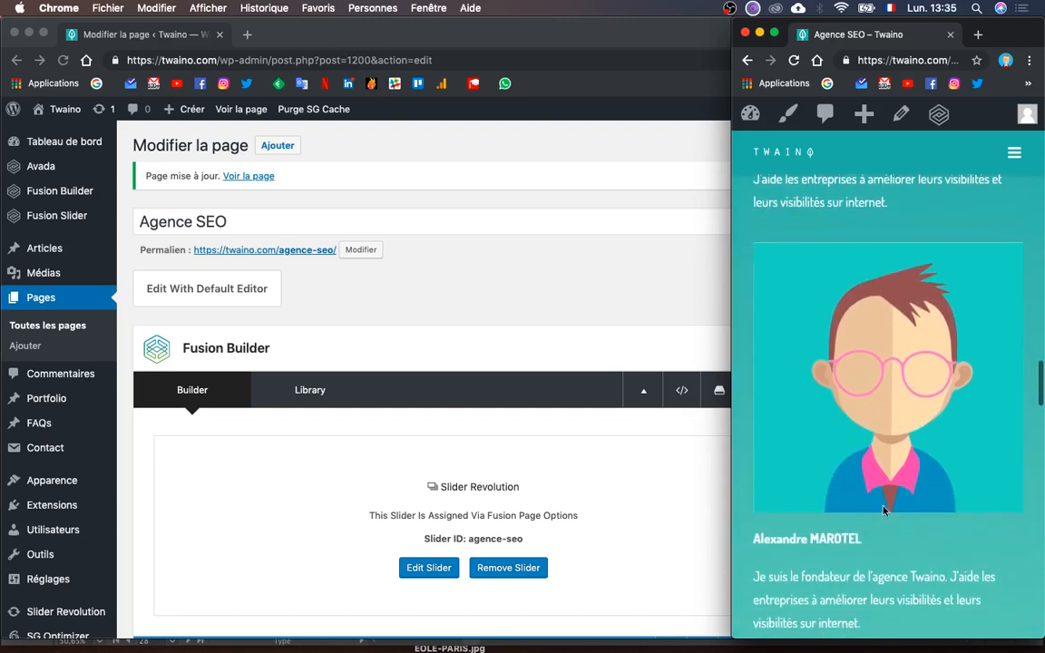
{"action": "scroll", "coordinate": [894, 418], "scroll_direction": "up", "scroll_amount": 2}
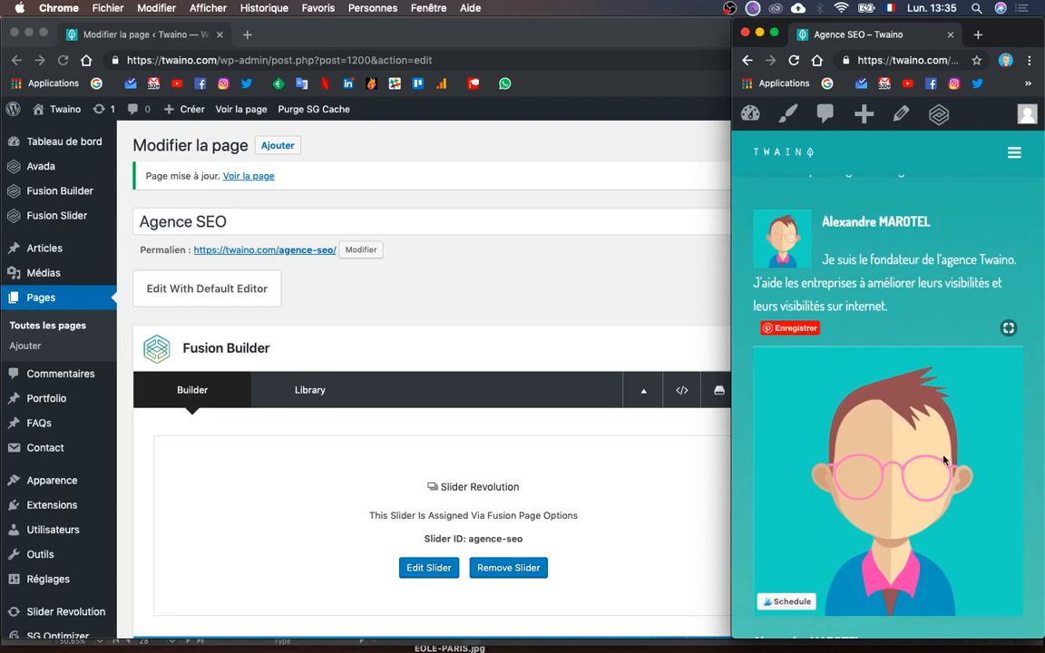
{"action": "scroll", "coordinate": [943, 459], "scroll_direction": "down", "scroll_amount": 3}
{"action": "scroll", "coordinate": [893, 362], "scroll_direction": "up", "scroll_amount": 4}
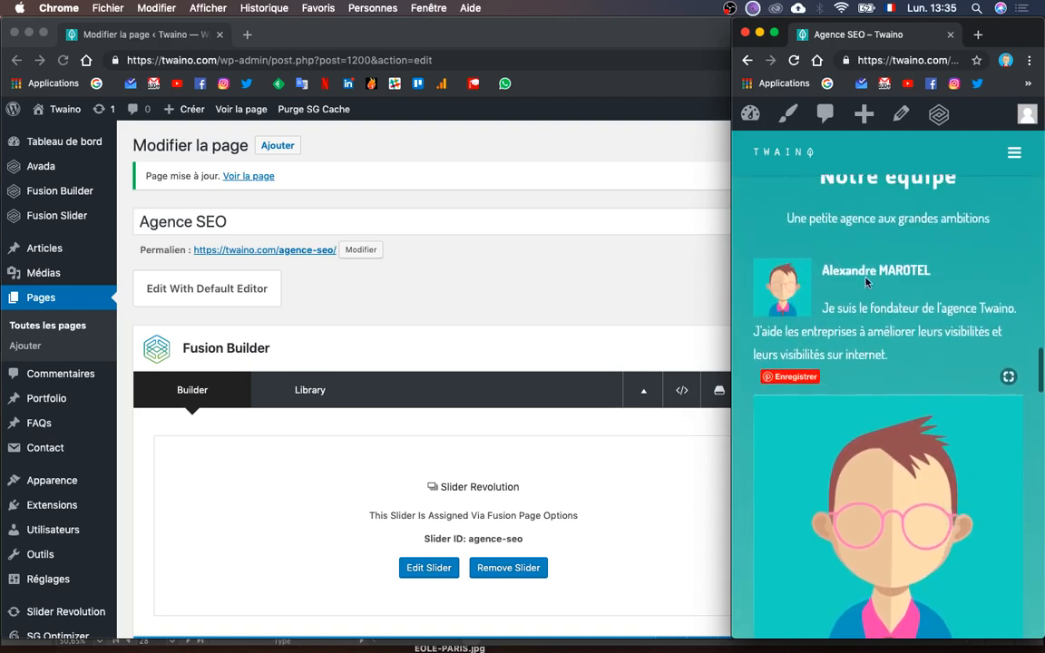
{"action": "scroll", "coordinate": [891, 328], "scroll_direction": "down", "scroll_amount": 5}
{"action": "scroll", "coordinate": [892, 363], "scroll_direction": "up", "scroll_amount": 3}
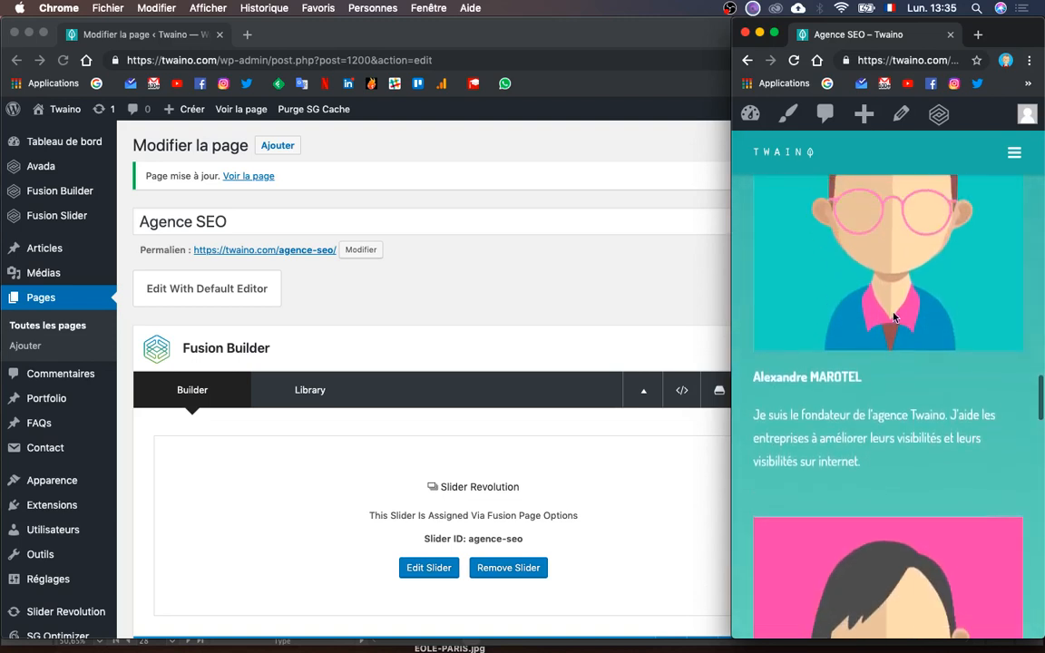
{"action": "scroll", "coordinate": [391, 455], "scroll_direction": "down", "scroll_amount": 10}
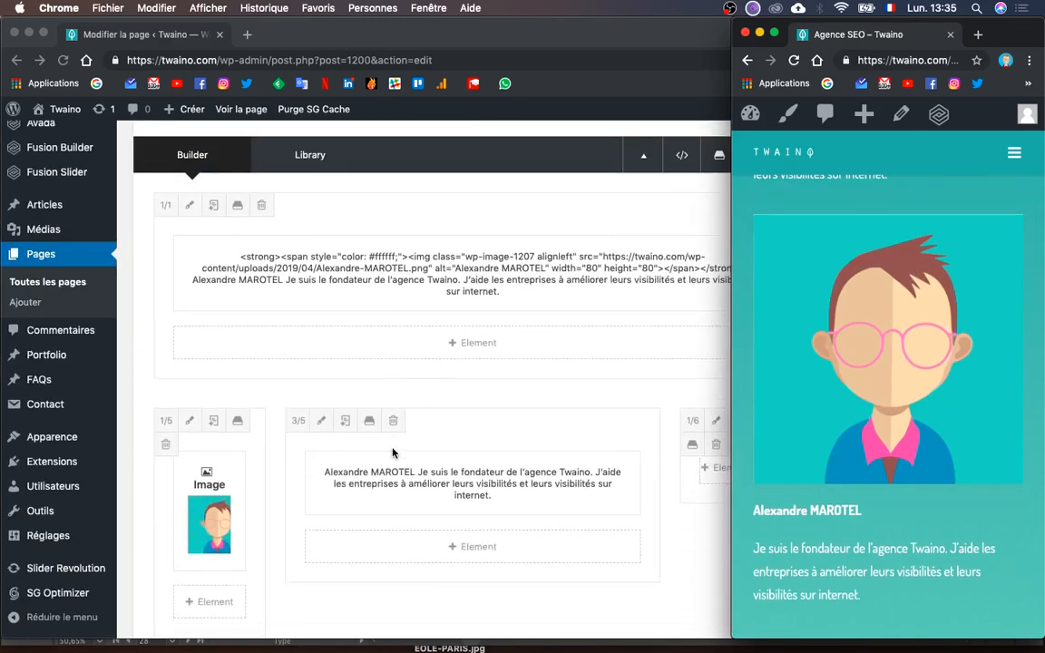
- Trash the 1/5, 3/5 and 1/6 columns and the second member's photo column, then edit her text block
{"action": "scroll", "coordinate": [388, 444], "scroll_direction": "up", "scroll_amount": 4}
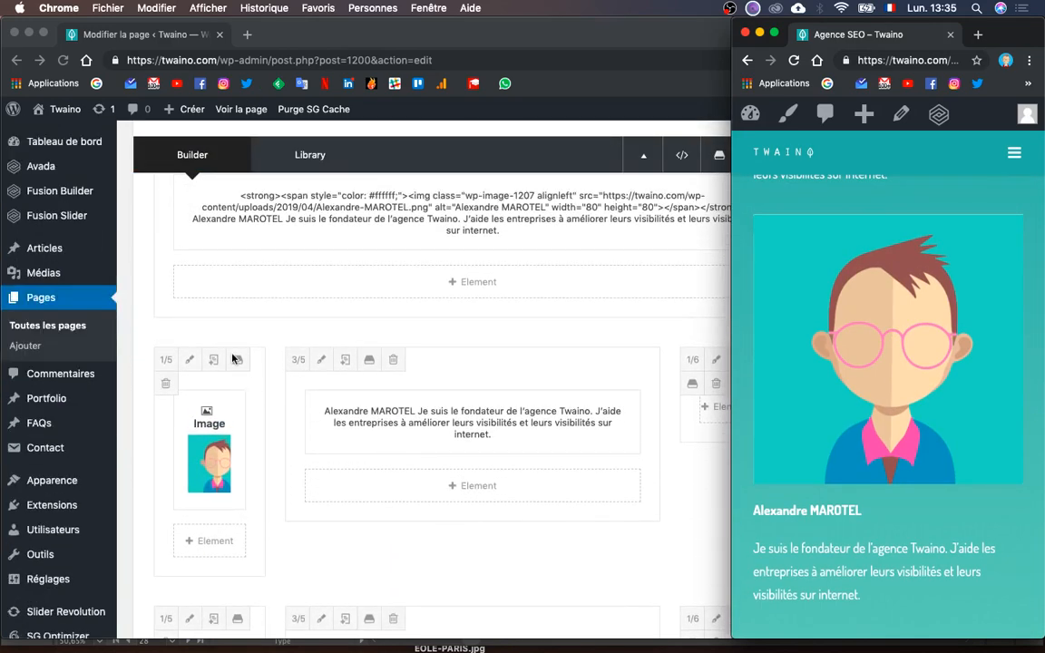
{"action": "left_click", "coordinate": [164, 380]}
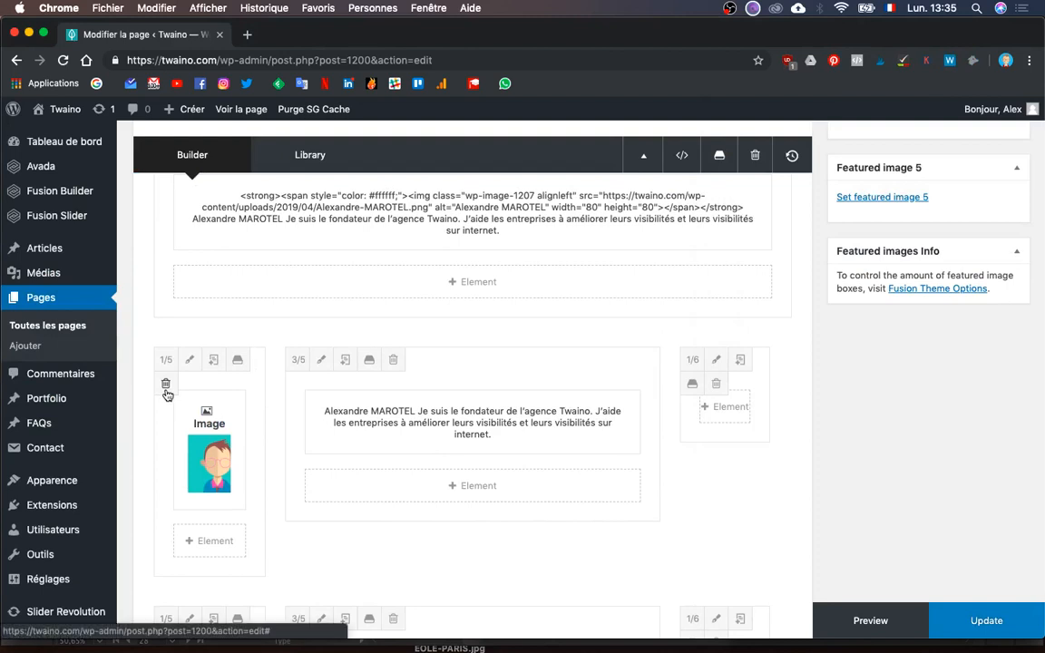
{"action": "left_click", "coordinate": [165, 384]}
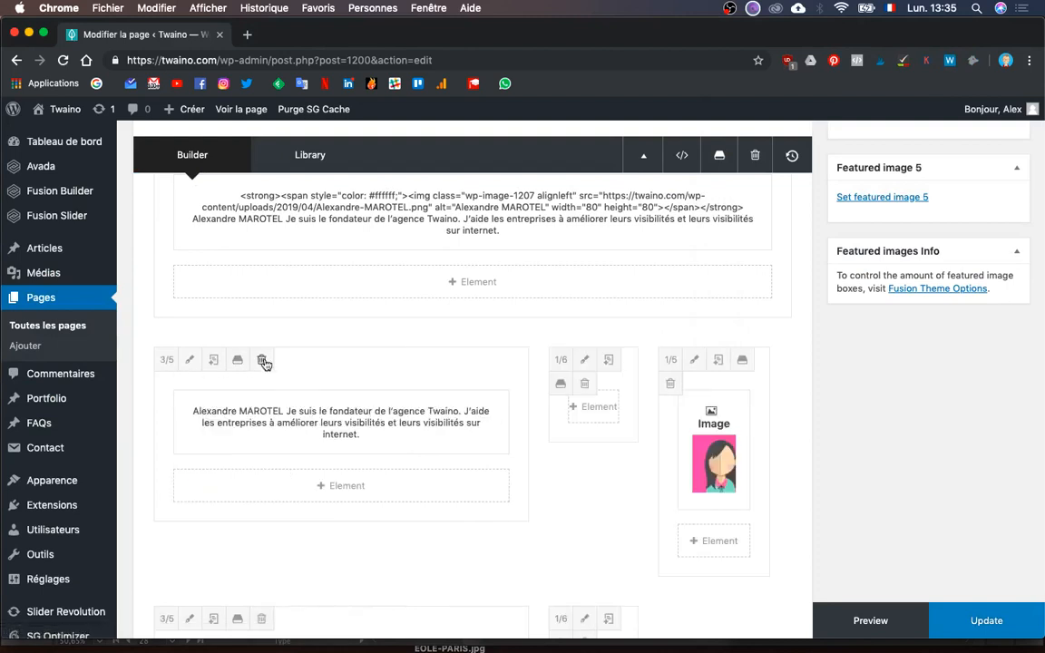
{"action": "left_click", "coordinate": [261, 368]}
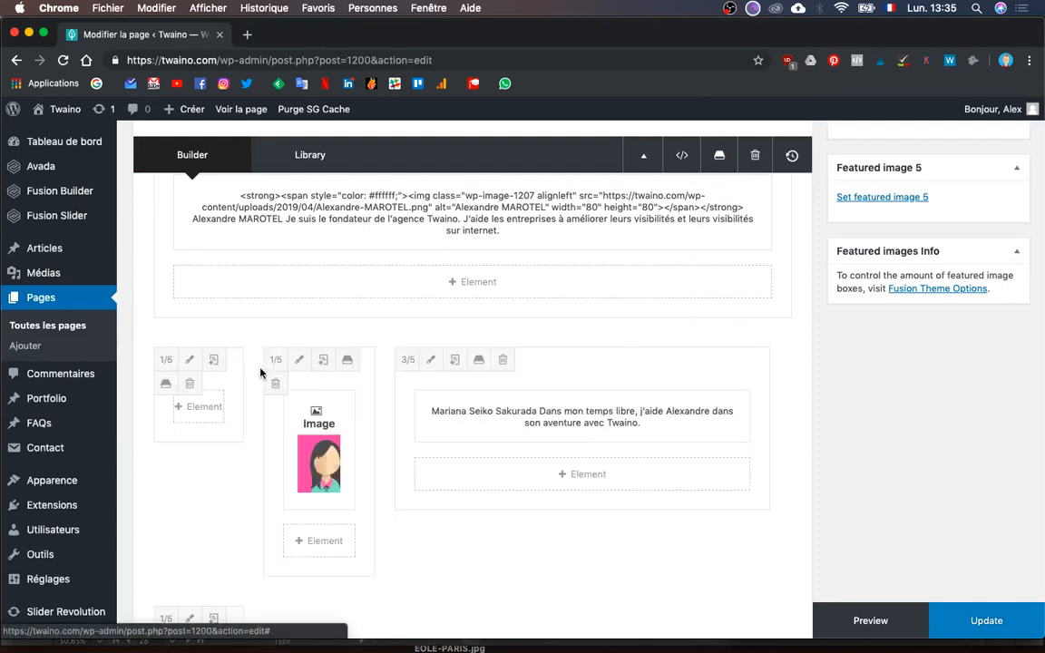
{"action": "left_click", "coordinate": [190, 385]}
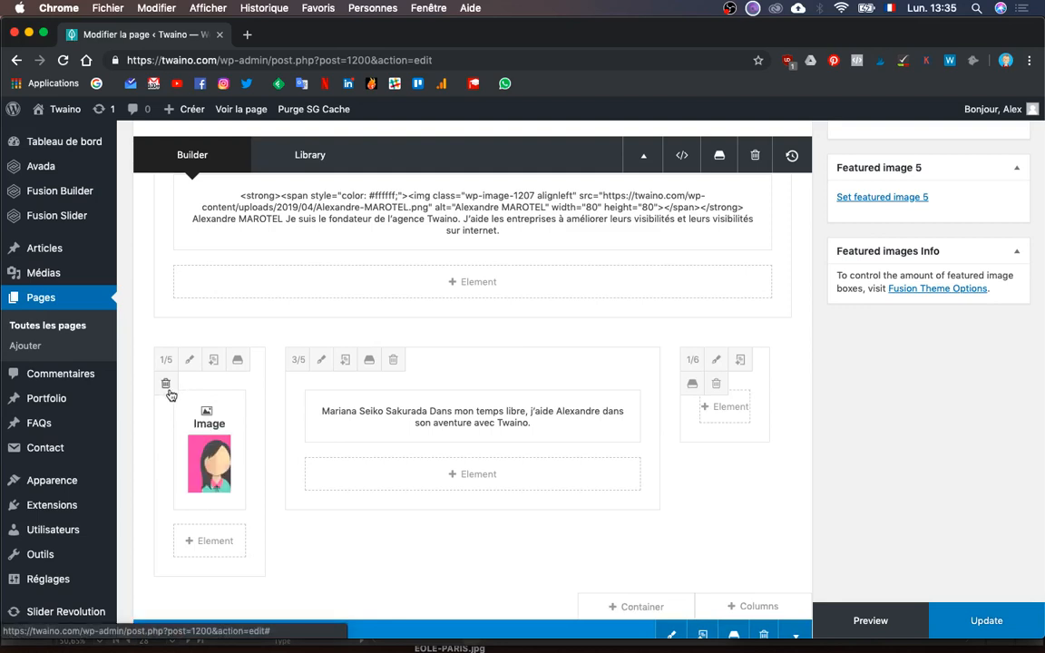
{"action": "left_click", "coordinate": [165, 384]}
{"action": "left_click", "coordinate": [304, 418]}
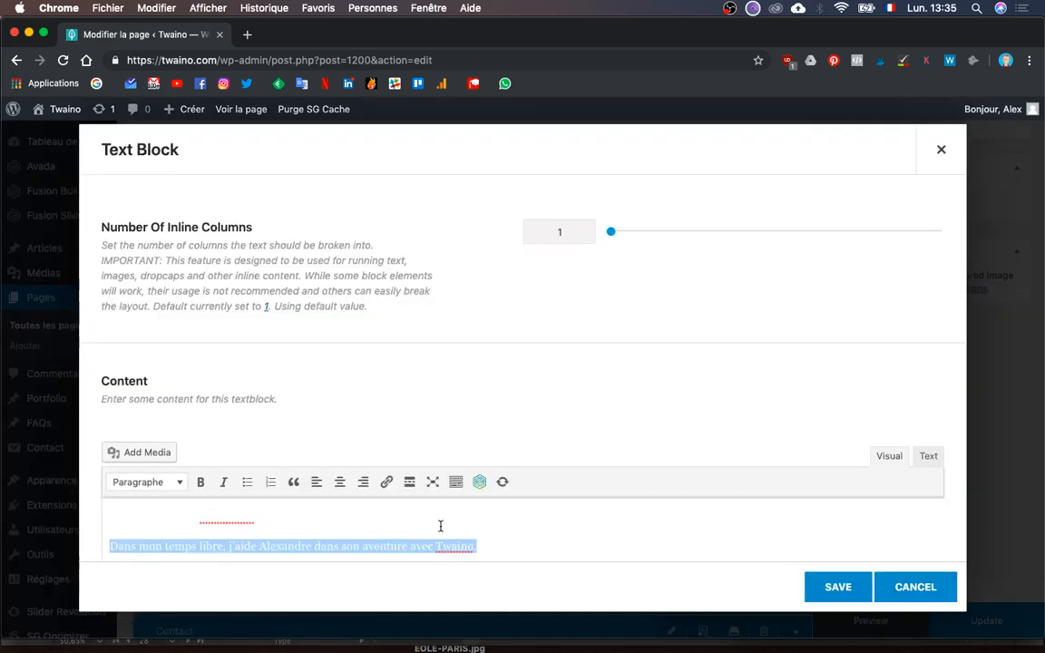
- Insert the pink portrait from the media library before the second member's bold name
{"action": "key", "text": "super+a"}
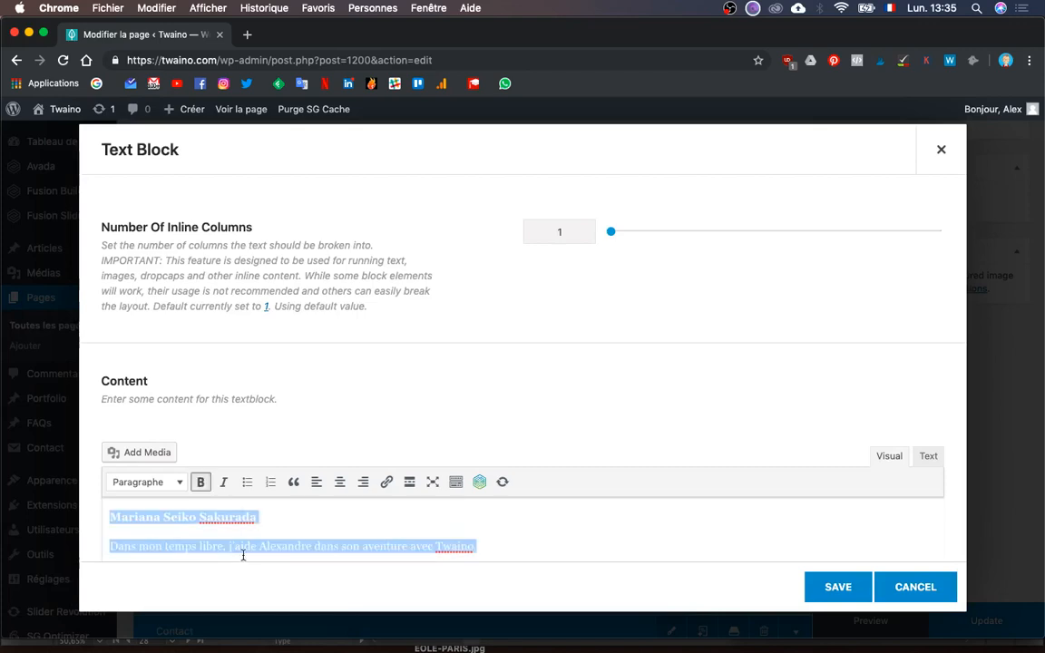
{"action": "left_click", "coordinate": [109, 516]}
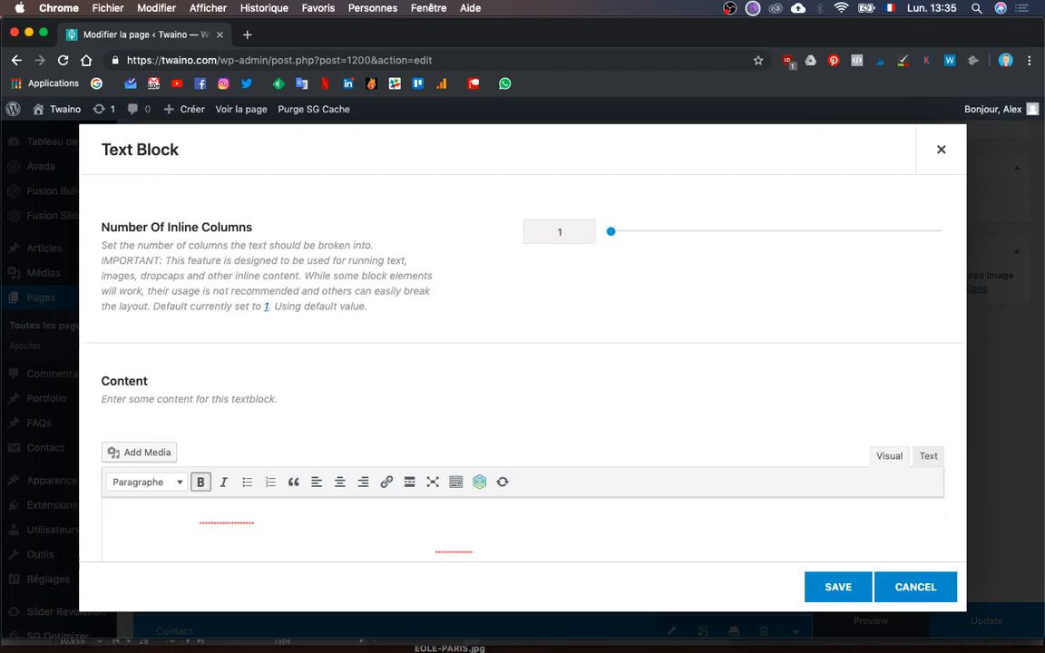
{"action": "left_click", "coordinate": [132, 450]}
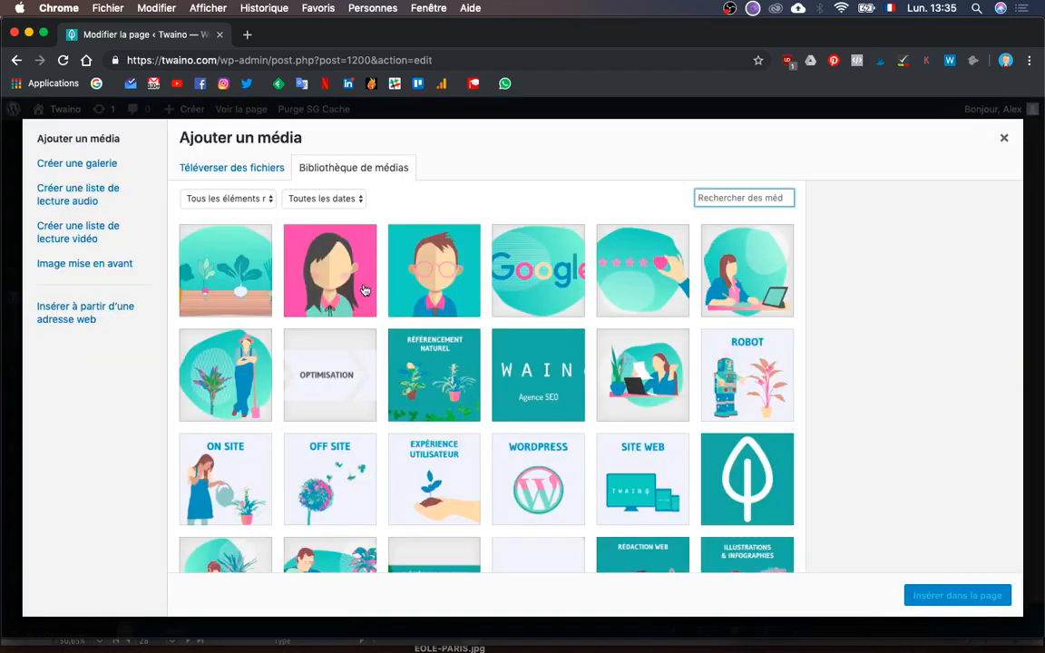
{"action": "left_click", "coordinate": [330, 271]}
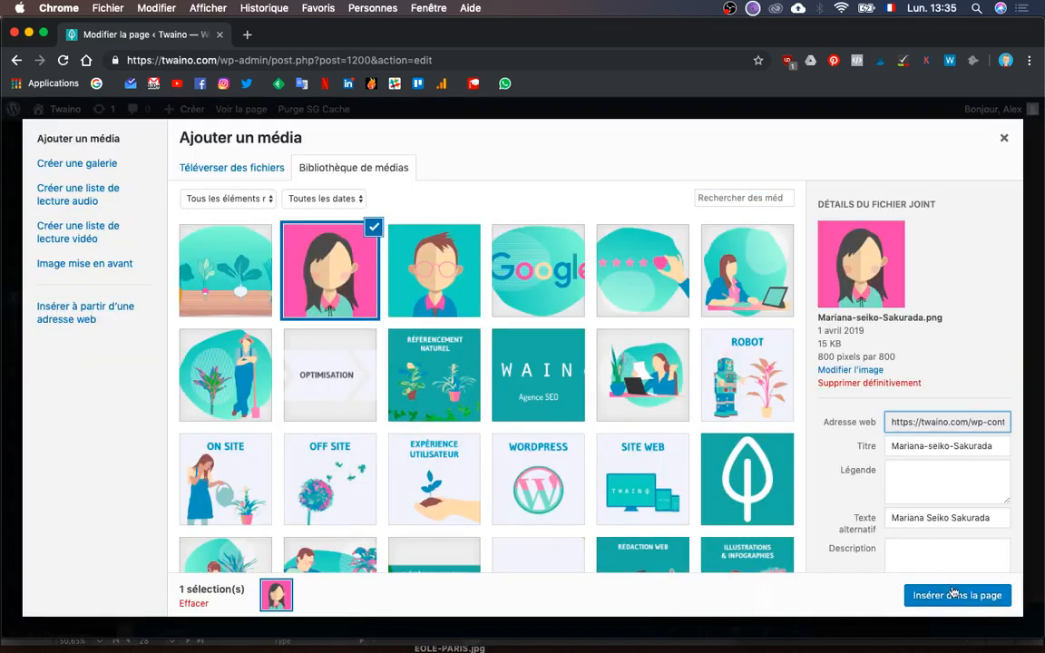
{"action": "left_click", "coordinate": [956, 595]}
- Resize the inserted portrait to 80 × 80 pixels and save the text block
{"action": "scroll", "coordinate": [635, 422], "scroll_direction": "down", "scroll_amount": 5}
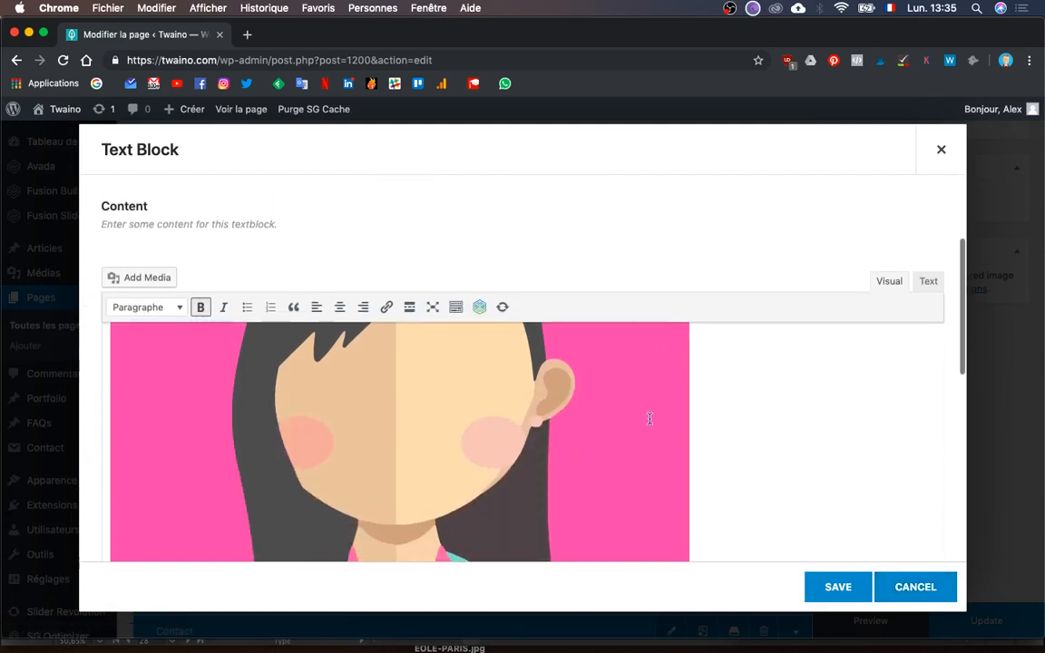
{"action": "left_click", "coordinate": [602, 458]}
{"action": "scroll", "coordinate": [612, 467], "scroll_direction": "down", "scroll_amount": 3}
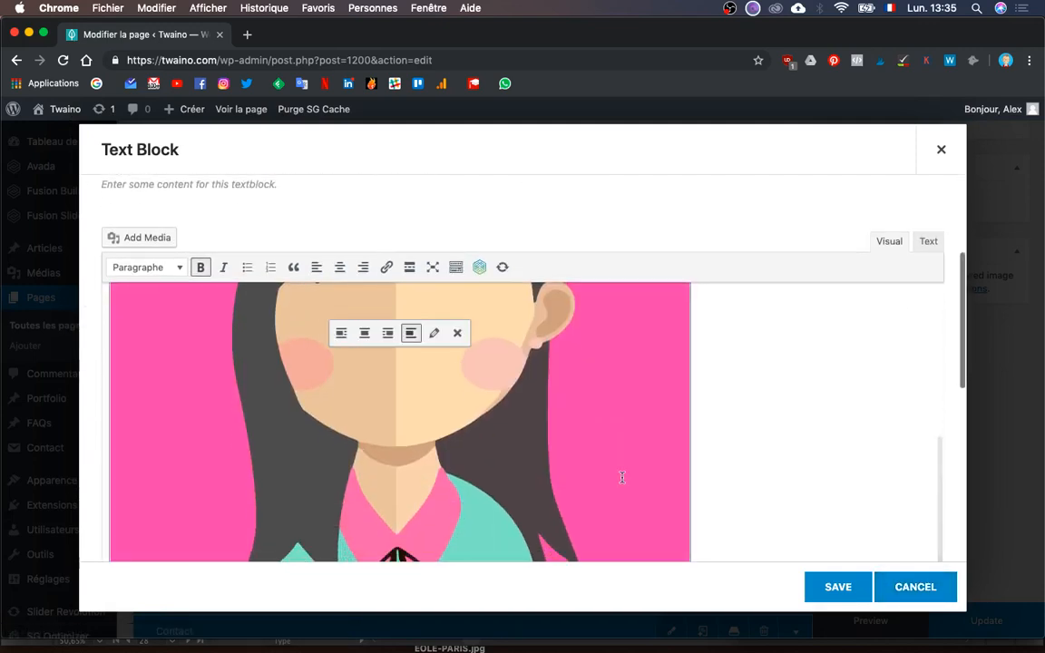
{"action": "scroll", "coordinate": [622, 478], "scroll_direction": "down", "scroll_amount": 3}
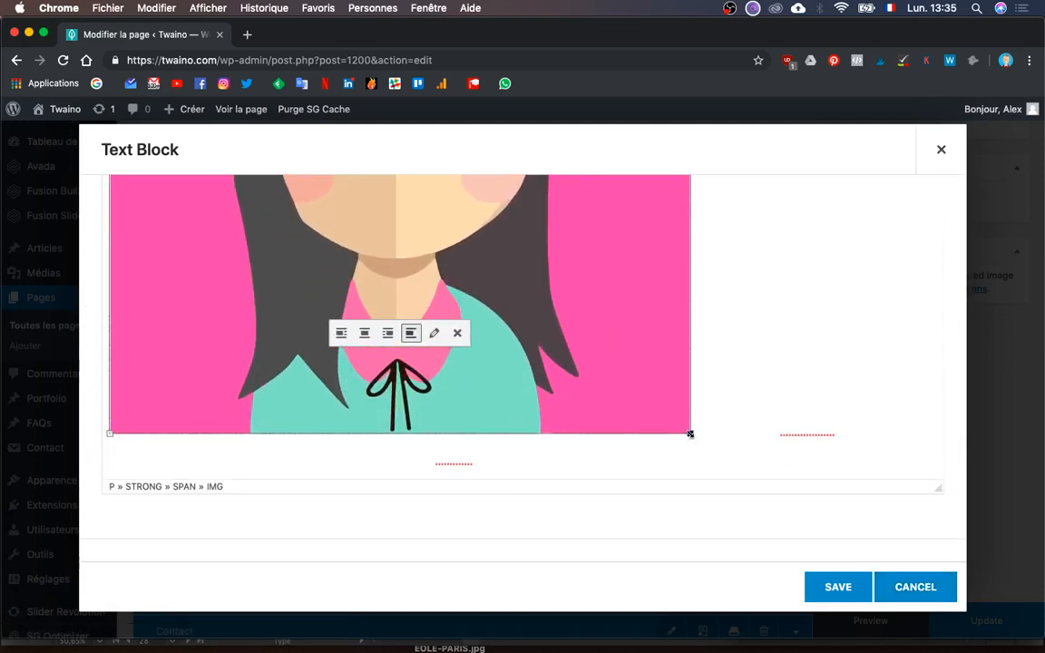
{"action": "left_click_drag", "start_coordinate": [690, 433], "coordinate": [168, 226]}
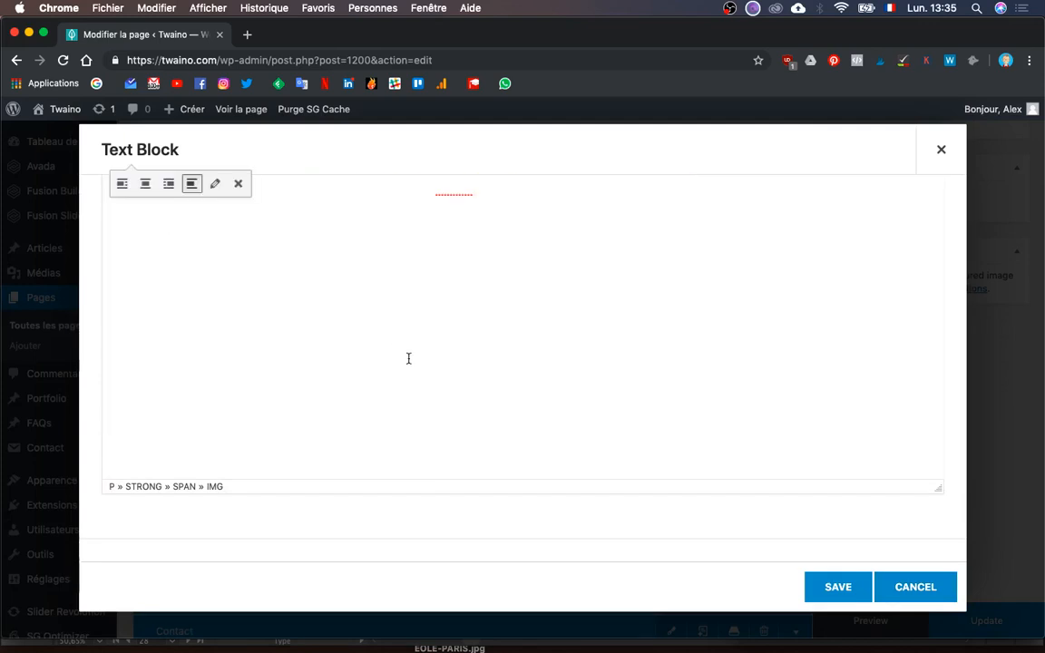
{"action": "scroll", "coordinate": [410, 360], "scroll_direction": "up", "scroll_amount": 2}
{"action": "left_click", "coordinate": [837, 587]}
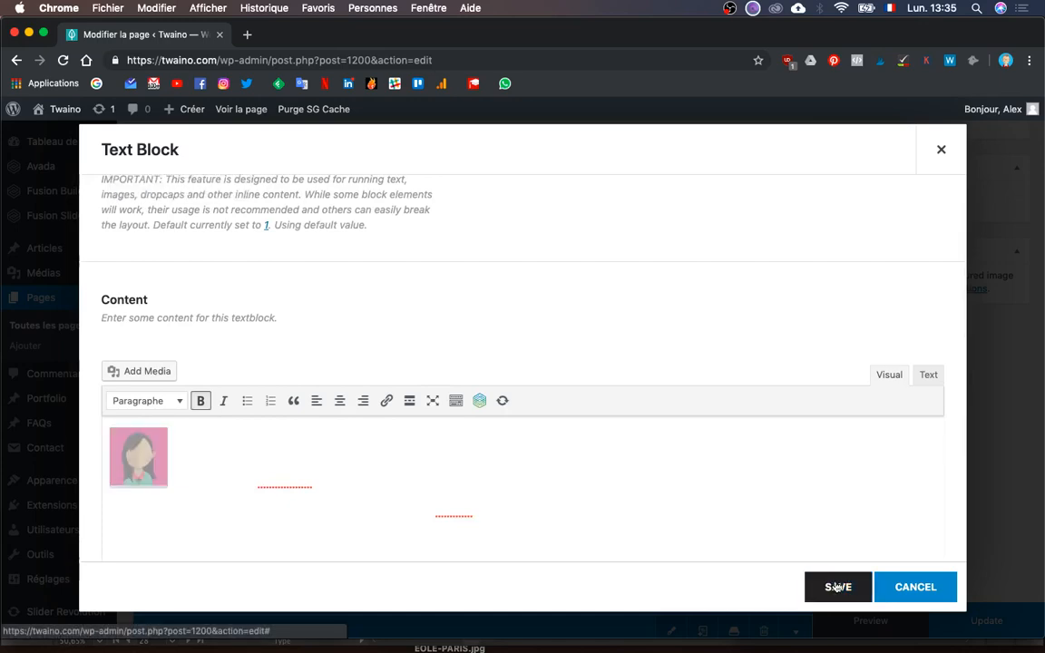
{"action": "scroll", "coordinate": [531, 487], "scroll_direction": "up", "scroll_amount": 2}
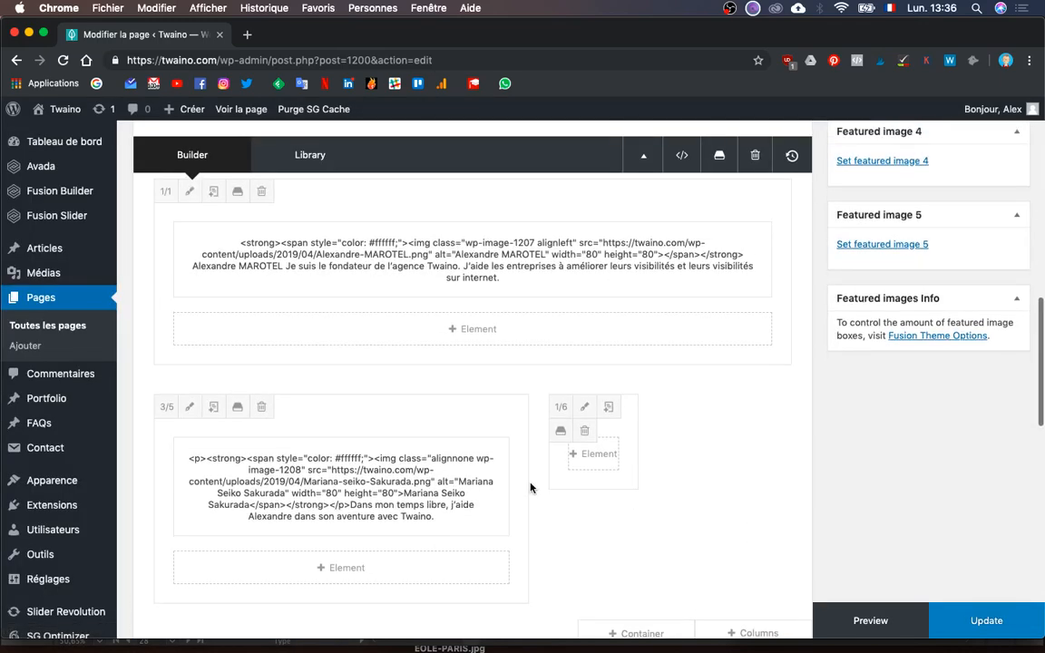
- Move the second member's text block into the founder's 1/1 full-width container
{"action": "scroll", "coordinate": [532, 487], "scroll_direction": "up", "scroll_amount": 3}
{"action": "scroll", "coordinate": [497, 476], "scroll_direction": "down", "scroll_amount": 4}
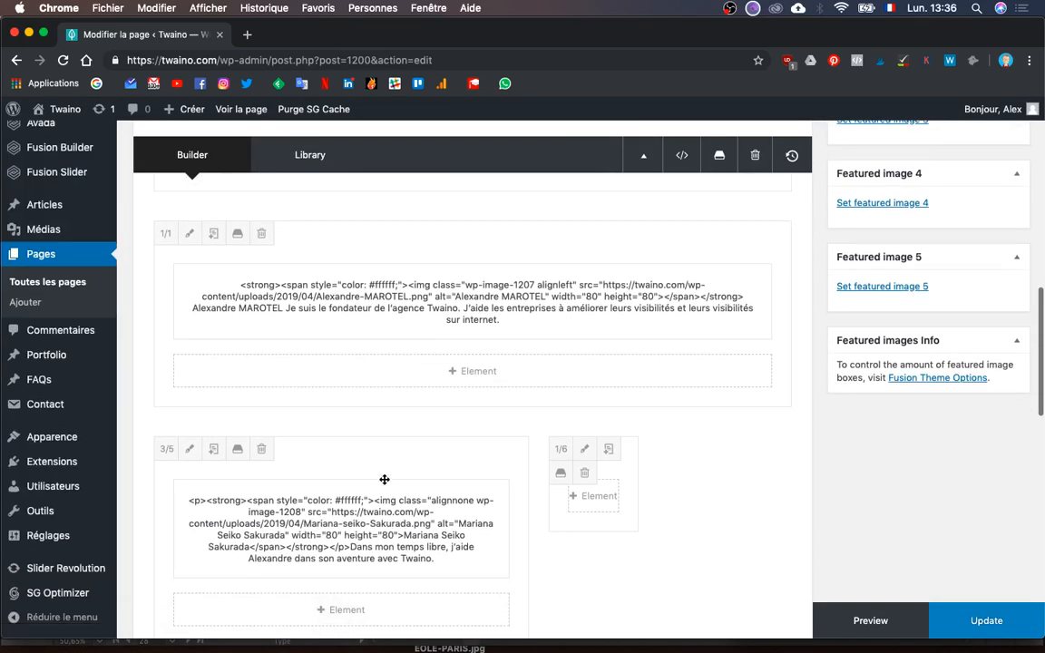
{"action": "mouse_move", "coordinate": [382, 495]}
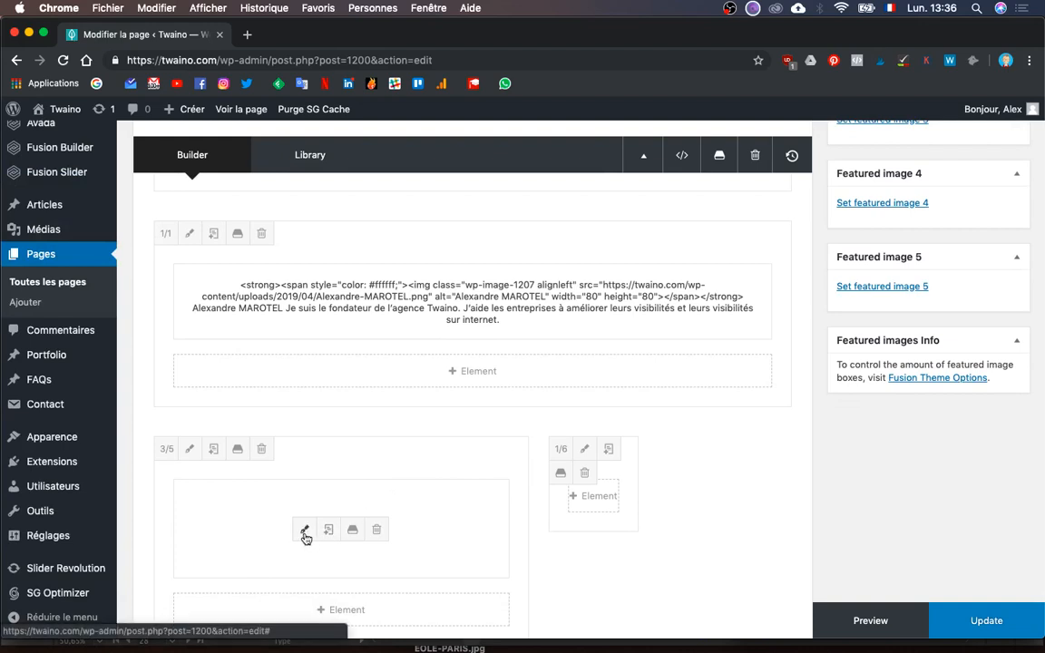
{"action": "left_click_drag", "start_coordinate": [412, 496], "coordinate": [486, 432]}
- Delete the emptied 3/5 and 1/6 columns and update the page
{"action": "scroll", "coordinate": [508, 504], "scroll_direction": "down", "scroll_amount": 2}
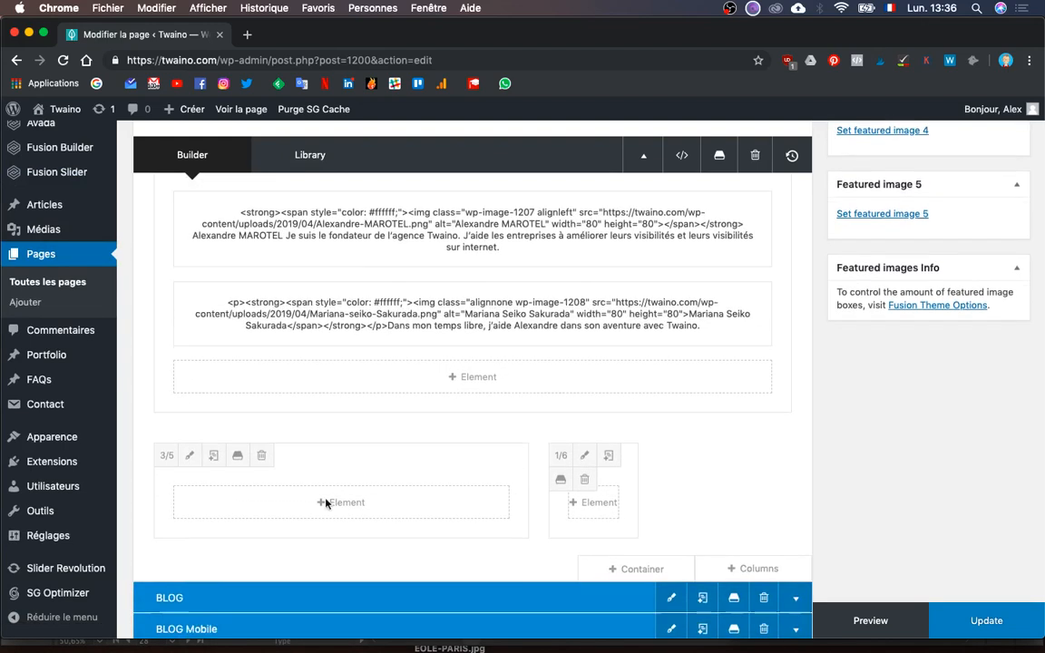
{"action": "left_click", "coordinate": [260, 460]}
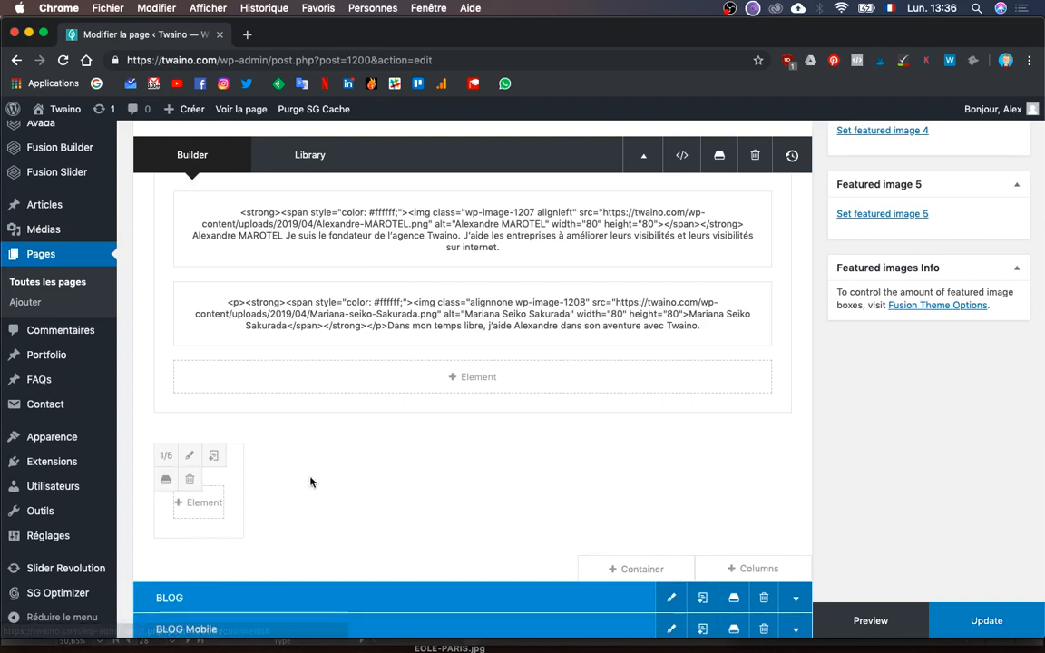
{"action": "left_click", "coordinate": [191, 479]}
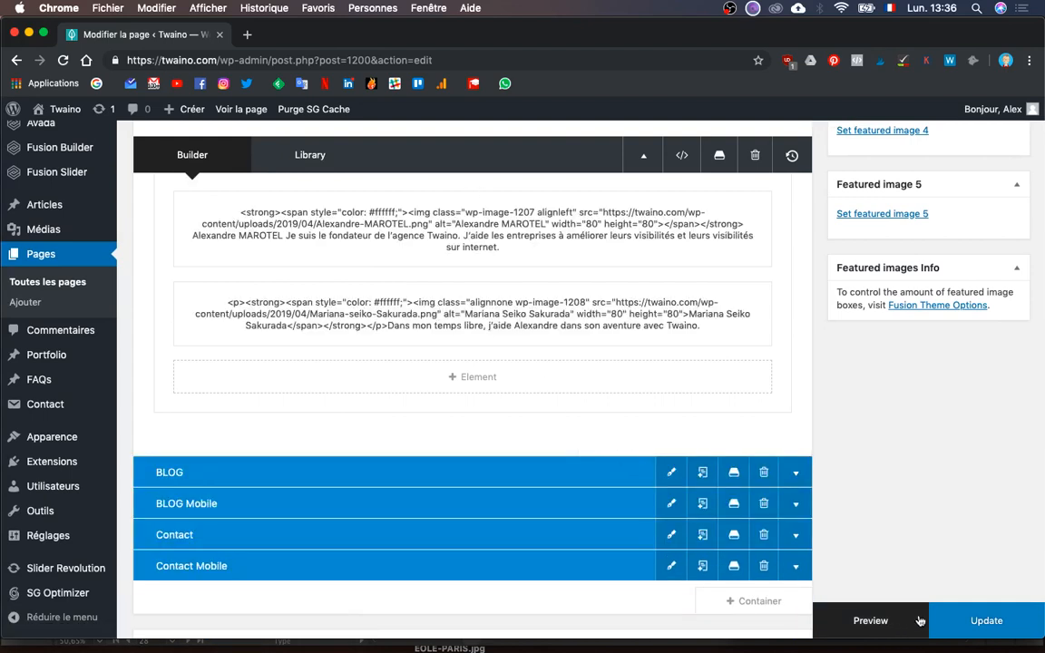
{"action": "left_click", "coordinate": [996, 624]}
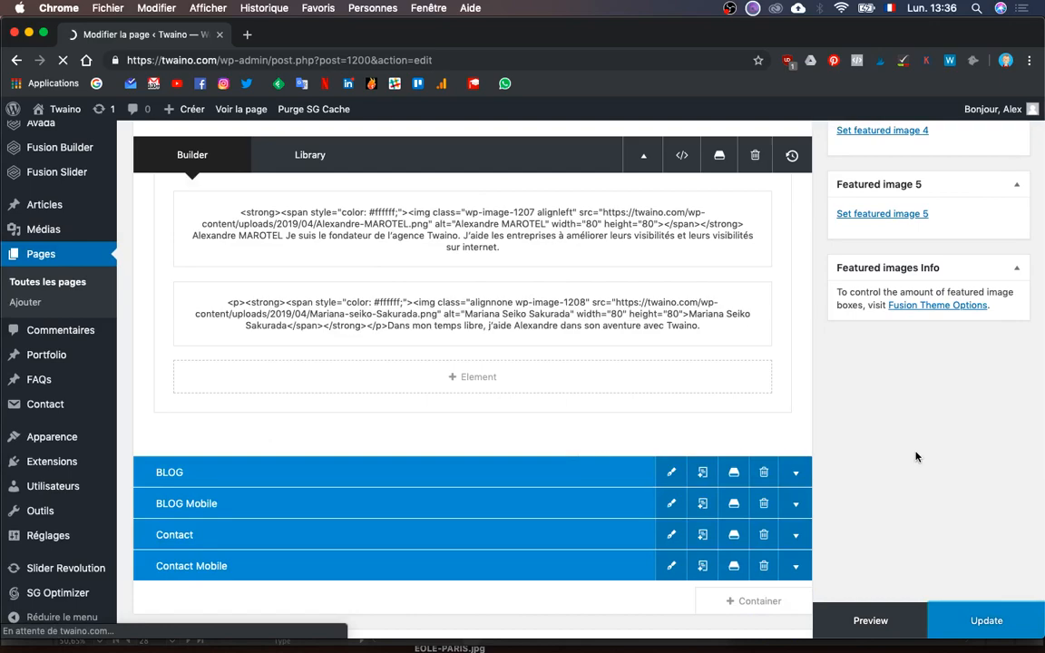
- Bring the narrow live Agence SEO page window forward and reload it
{"action": "key", "text": "ctrl+Up"}
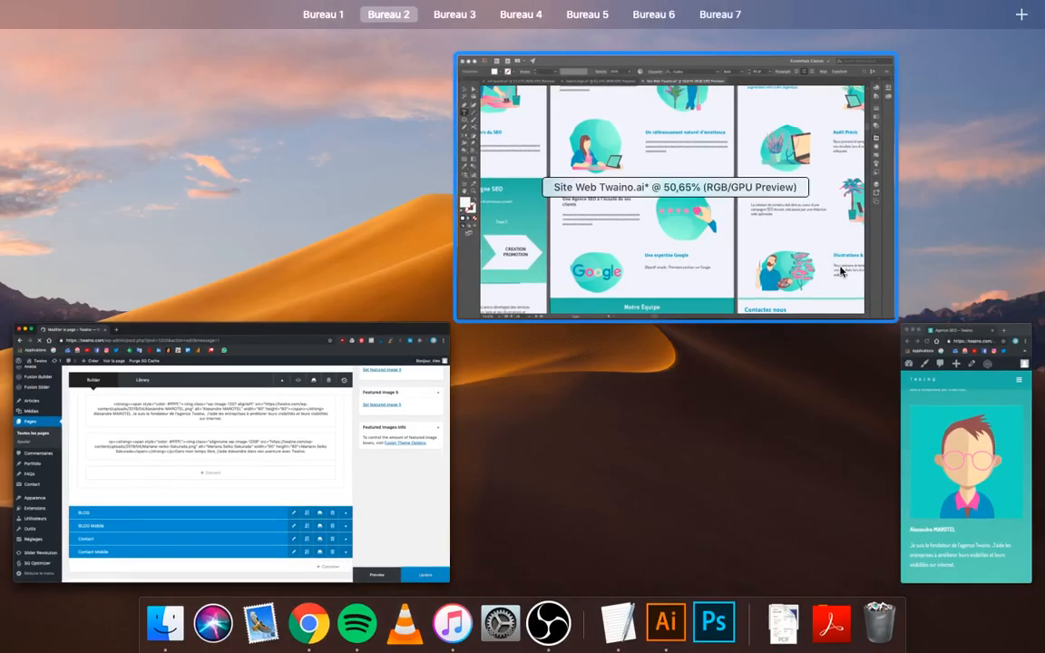
{"action": "left_click", "coordinate": [947, 438]}
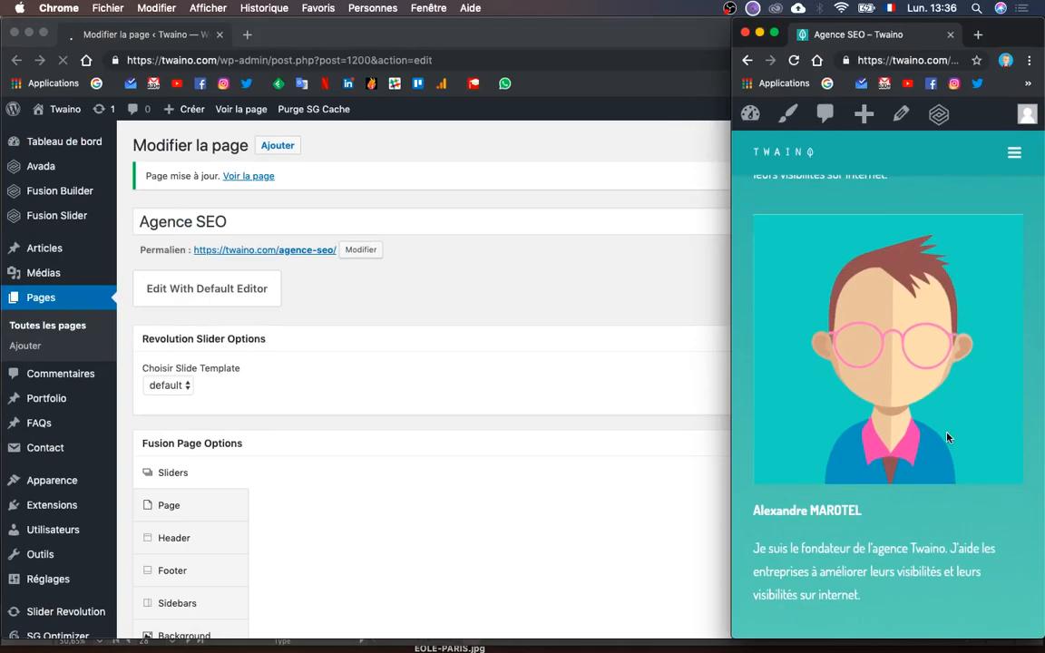
{"action": "scroll", "coordinate": [847, 377], "scroll_direction": "up", "scroll_amount": 3}
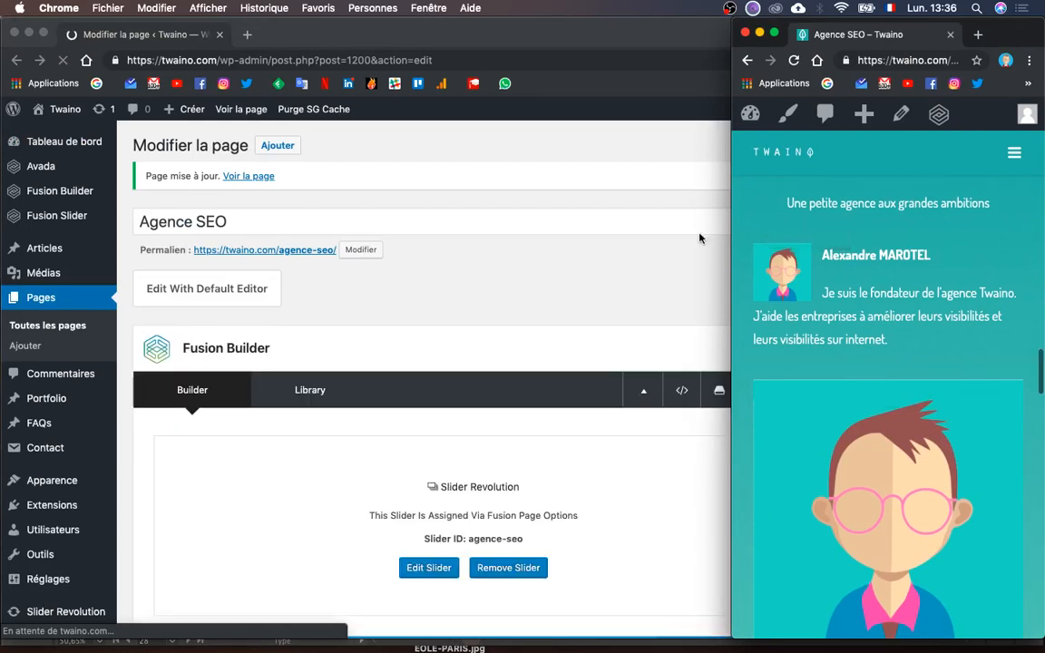
{"action": "left_click", "coordinate": [910, 61]}
{"action": "key", "text": "Return"}
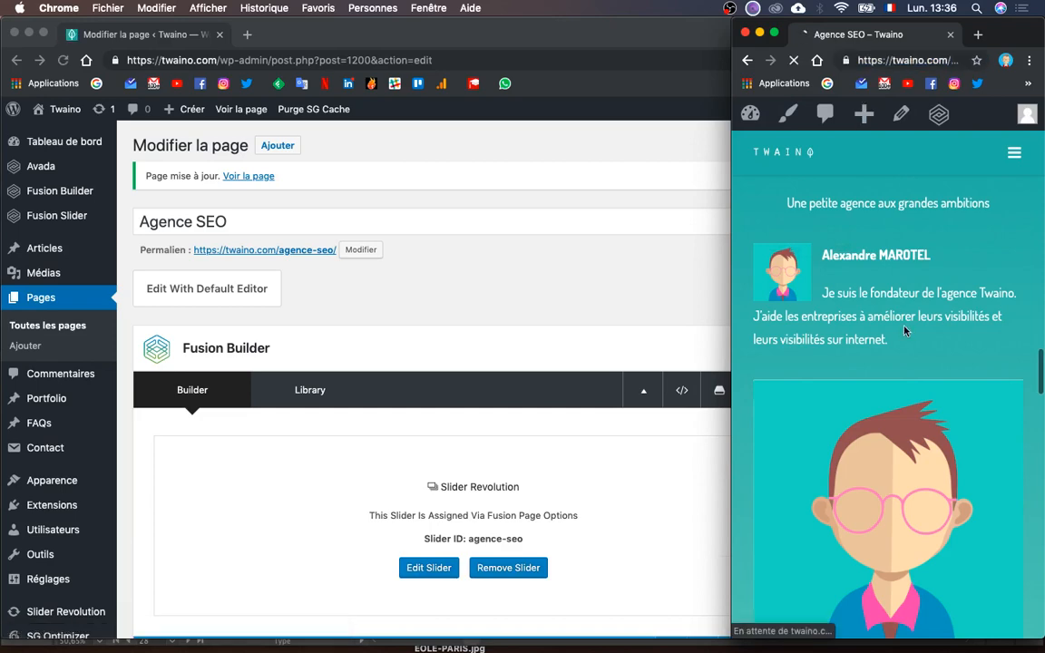
- Scroll the live page to Notre équipe to review both stacked team members
{"action": "scroll", "coordinate": [898, 535], "scroll_direction": "down", "scroll_amount": 10}
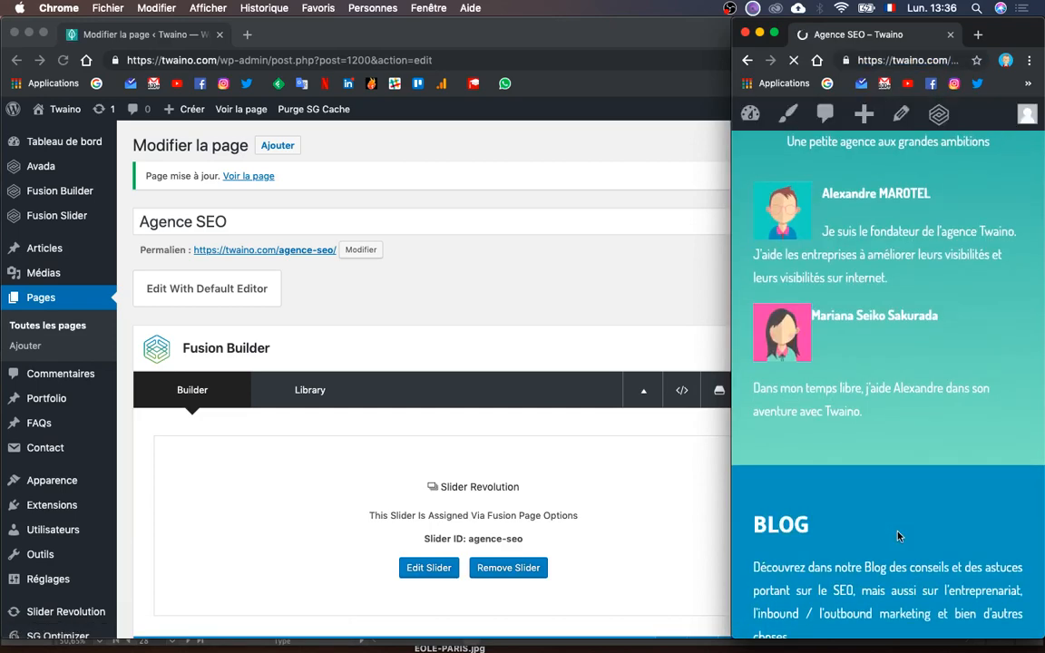
{"action": "scroll", "coordinate": [898, 535], "scroll_direction": "up", "scroll_amount": 5}
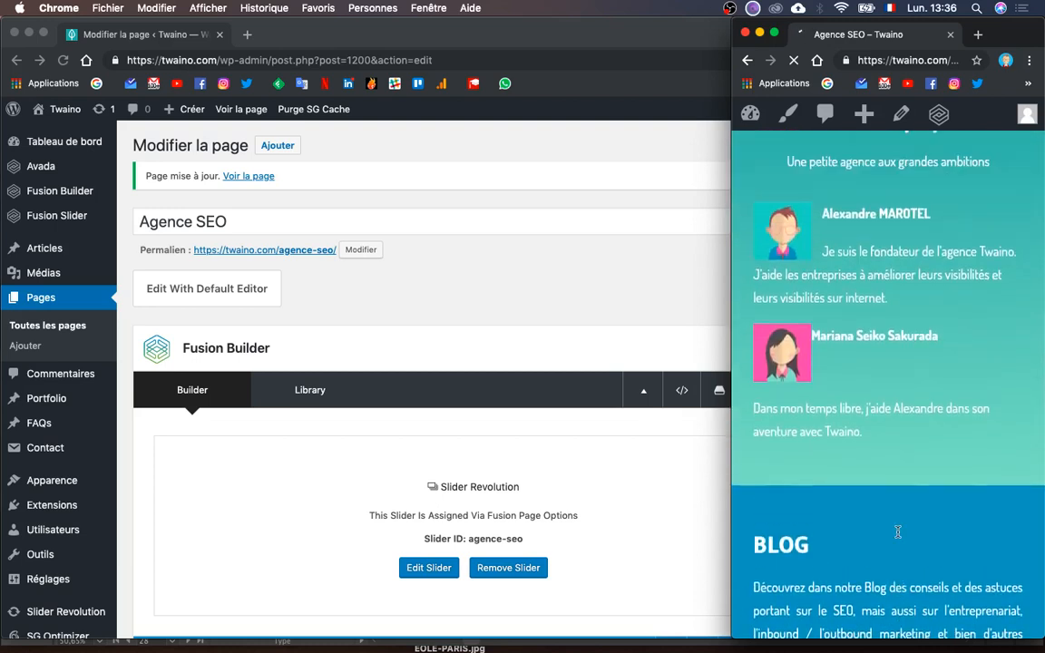
{"action": "scroll", "coordinate": [898, 536], "scroll_direction": "up", "scroll_amount": 2}
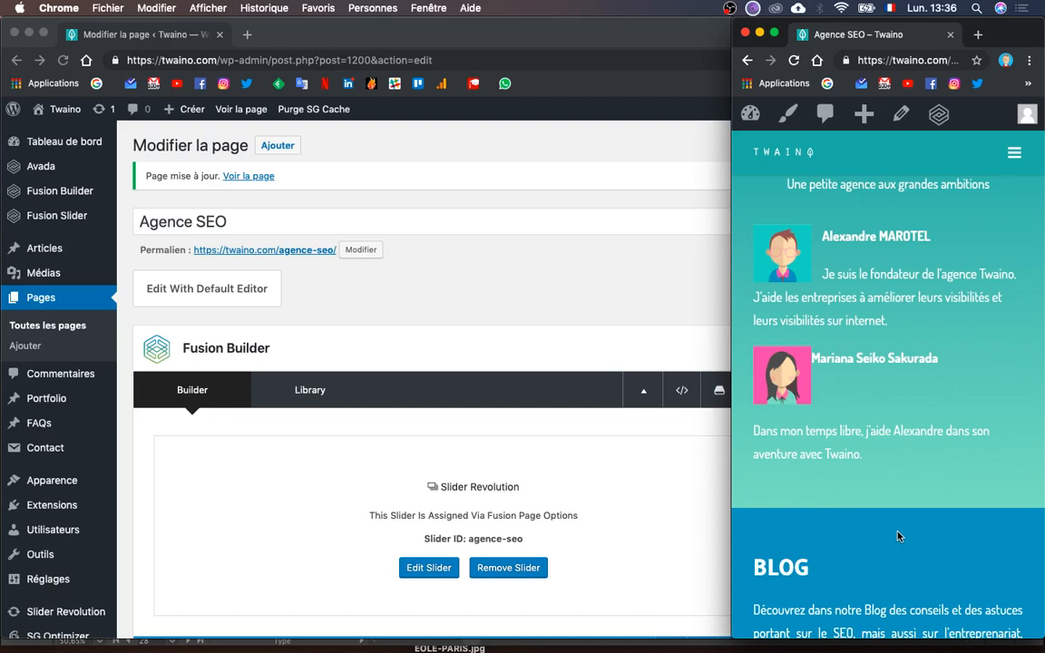
{"action": "scroll", "coordinate": [898, 536], "scroll_direction": "up", "scroll_amount": 3}
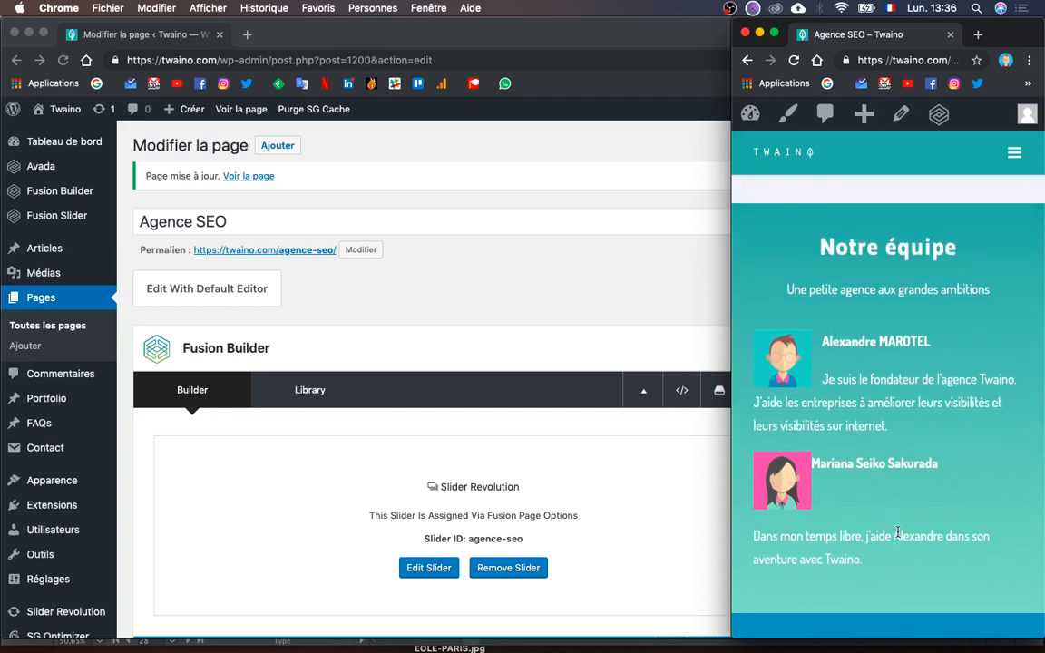
{"action": "scroll", "coordinate": [898, 534], "scroll_direction": "down", "scroll_amount": 3}
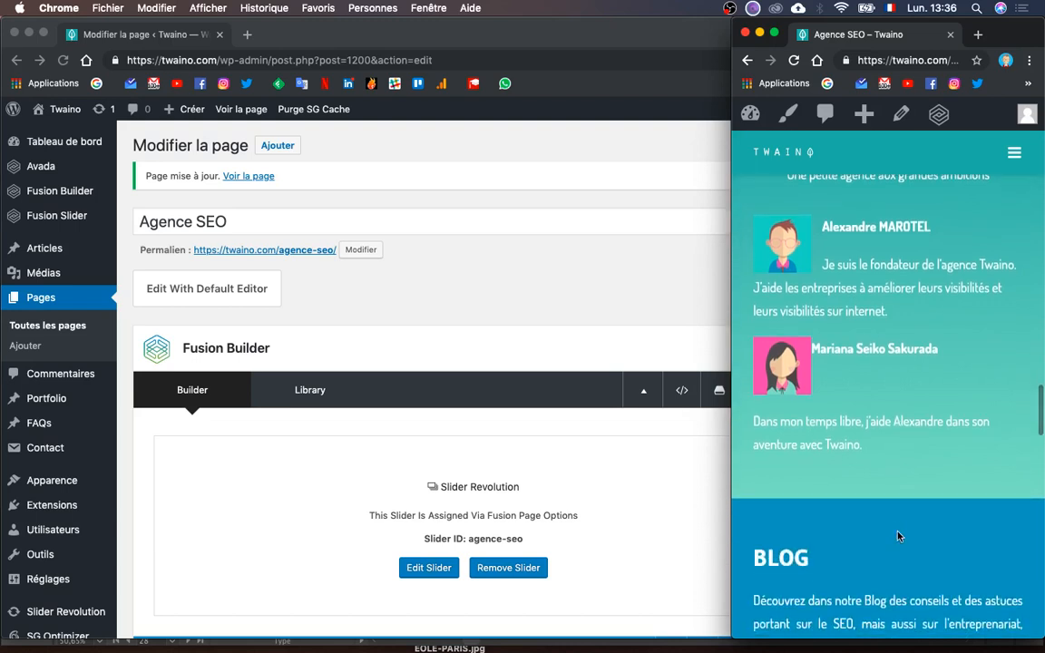
{"action": "scroll", "coordinate": [644, 542], "scroll_direction": "down", "scroll_amount": 1}
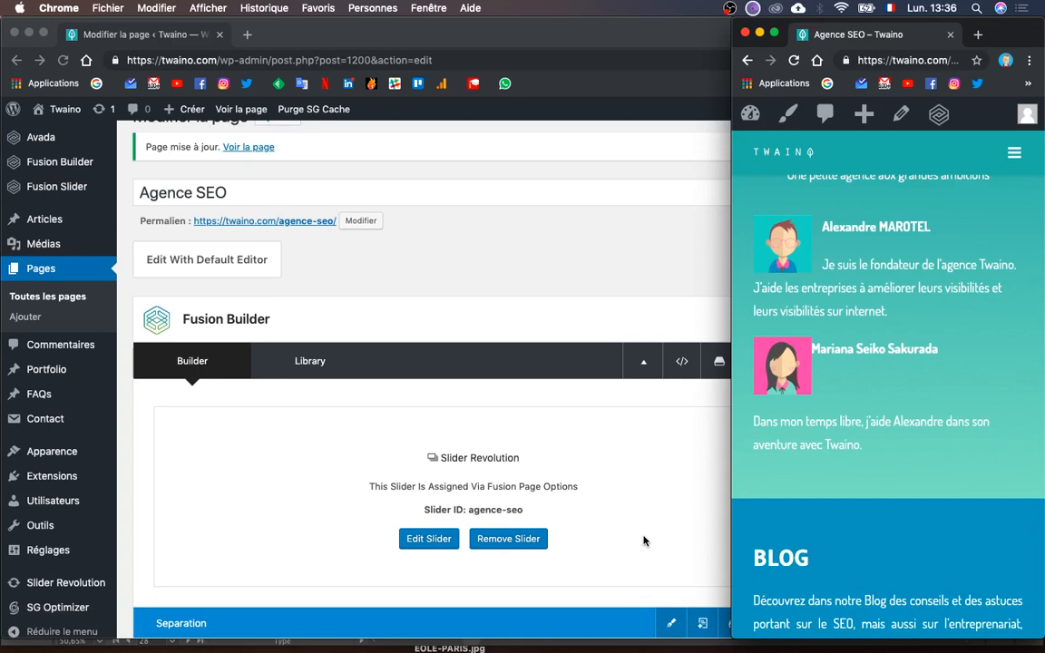
{"action": "scroll", "coordinate": [644, 541], "scroll_direction": "up", "scroll_amount": 1}
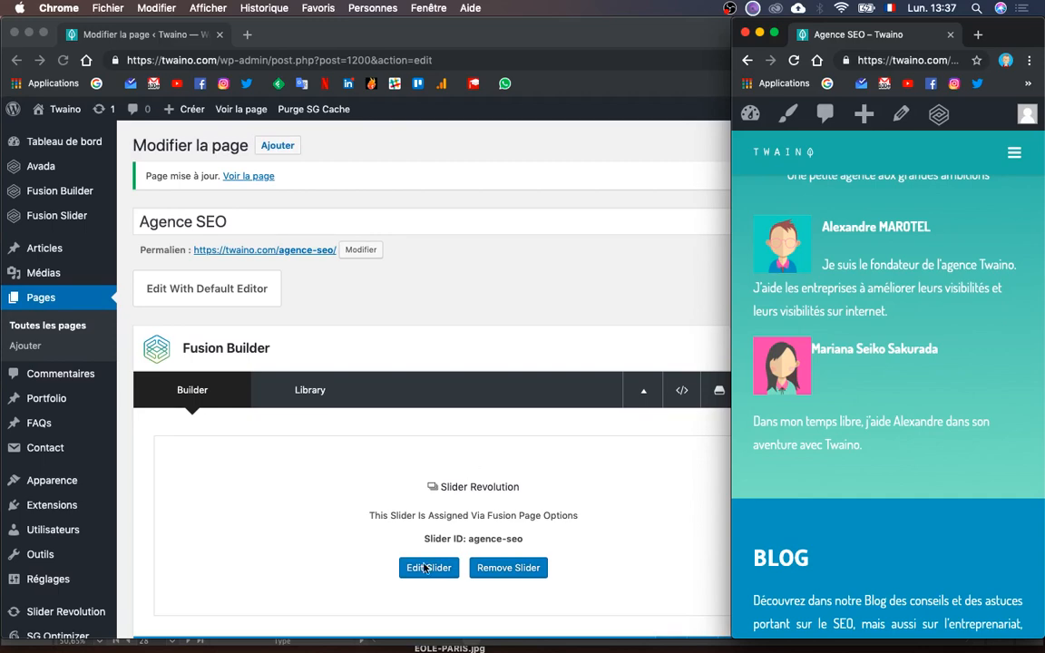
- Compare the Illustrator mockup and live page, then bring the WordPress editor back to front
{"action": "scroll", "coordinate": [424, 568], "scroll_direction": "down", "scroll_amount": 10}
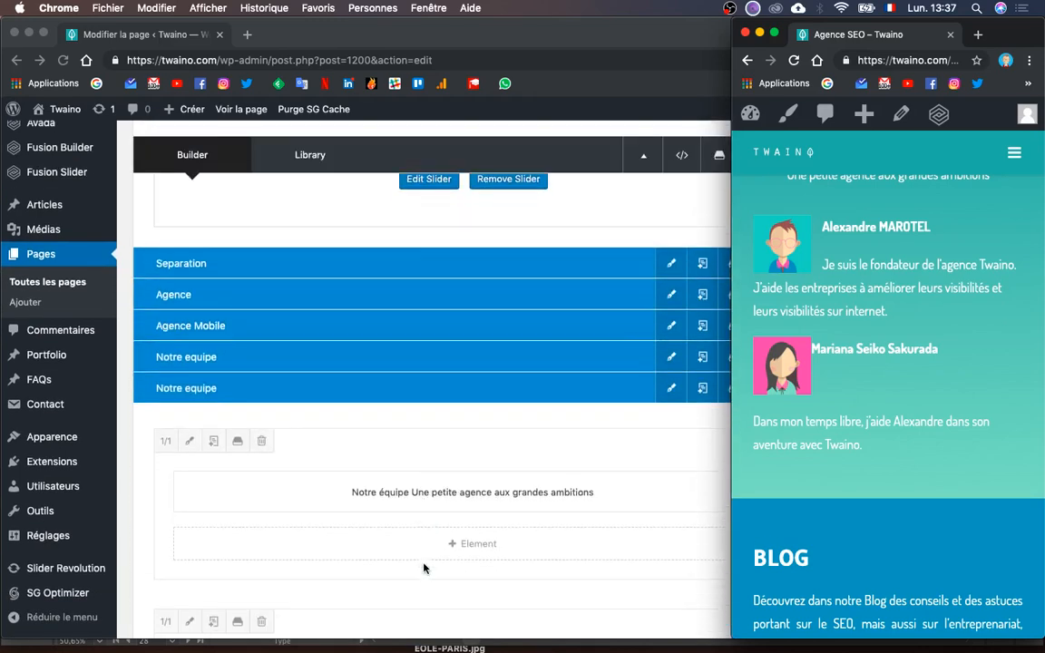
{"action": "scroll", "coordinate": [423, 568], "scroll_direction": "down", "scroll_amount": 8}
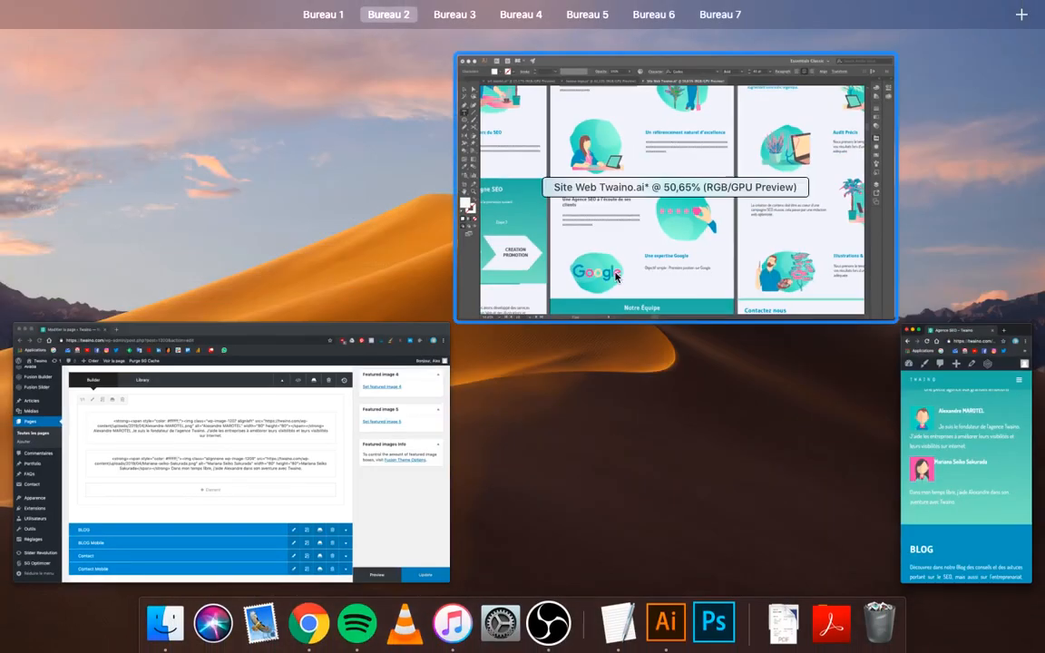
{"action": "left_click", "coordinate": [616, 276]}
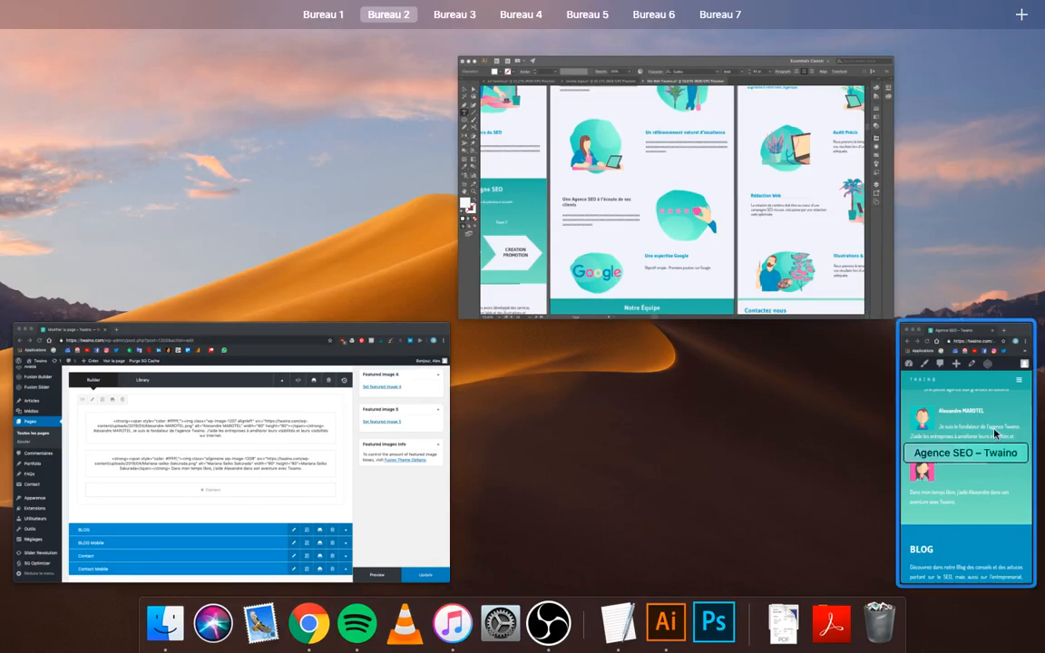
{"action": "left_click", "coordinate": [404, 503]}
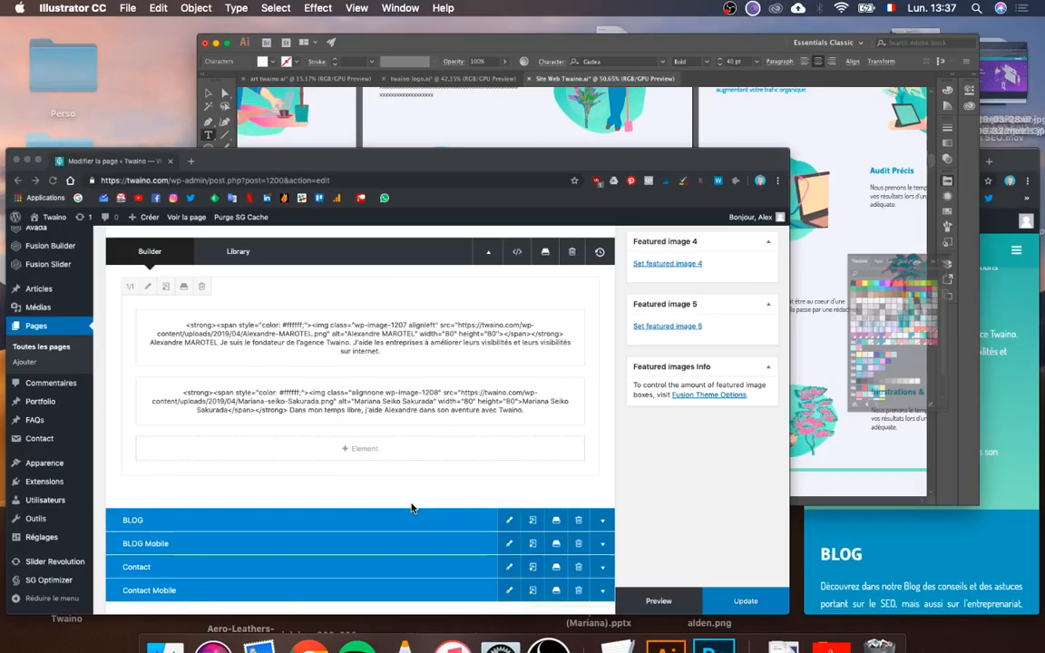
{"action": "key", "text": "ctrl+Up"}
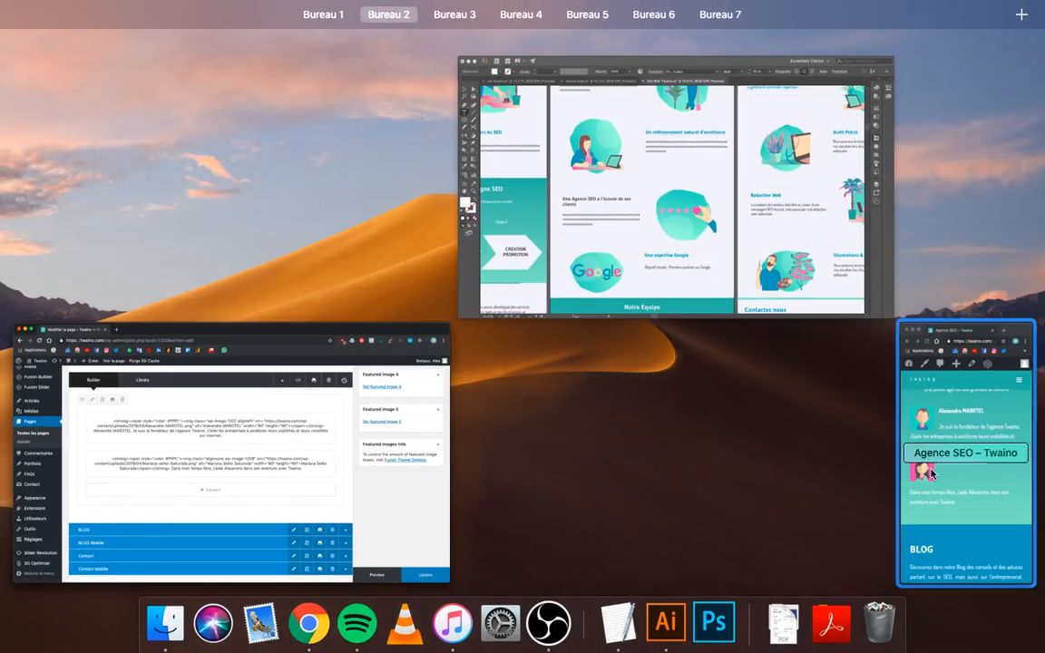
{"action": "left_click", "coordinate": [930, 487]}
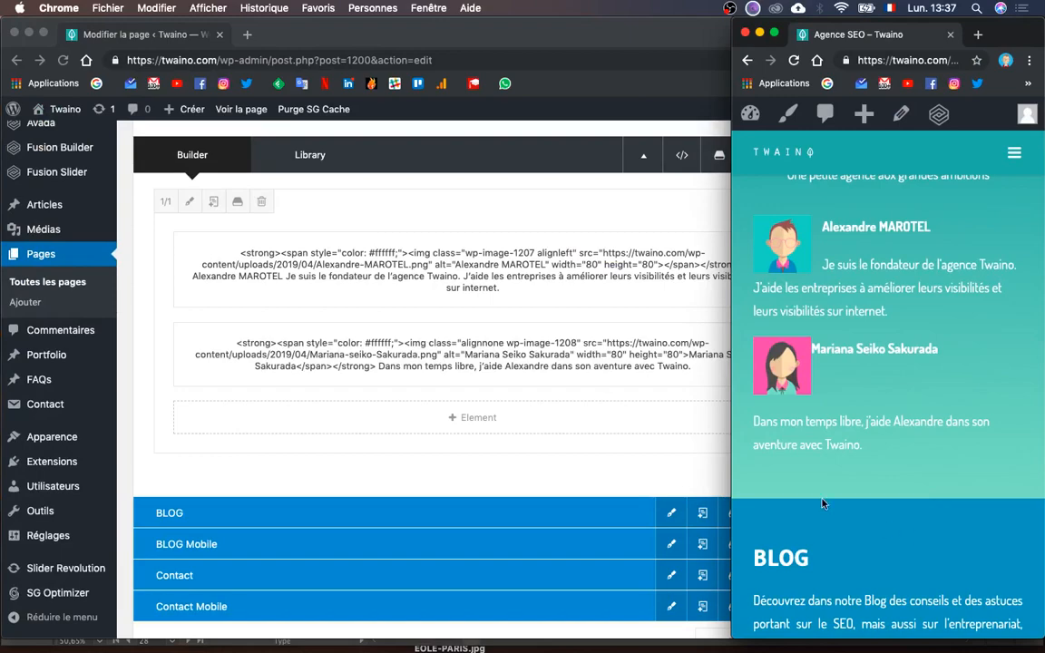
{"action": "key", "text": "ctrl+Up"}
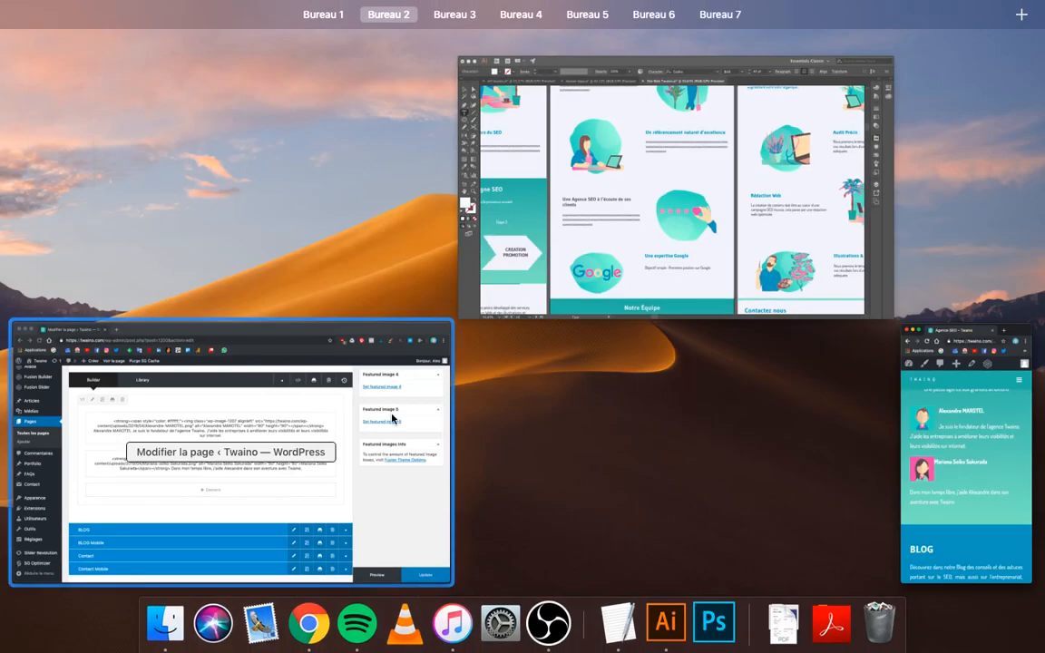
{"action": "left_click", "coordinate": [395, 414]}
- Open the first member's text block, reveal its white text by selecting all, and save it
{"action": "mouse_move", "coordinate": [427, 271]}
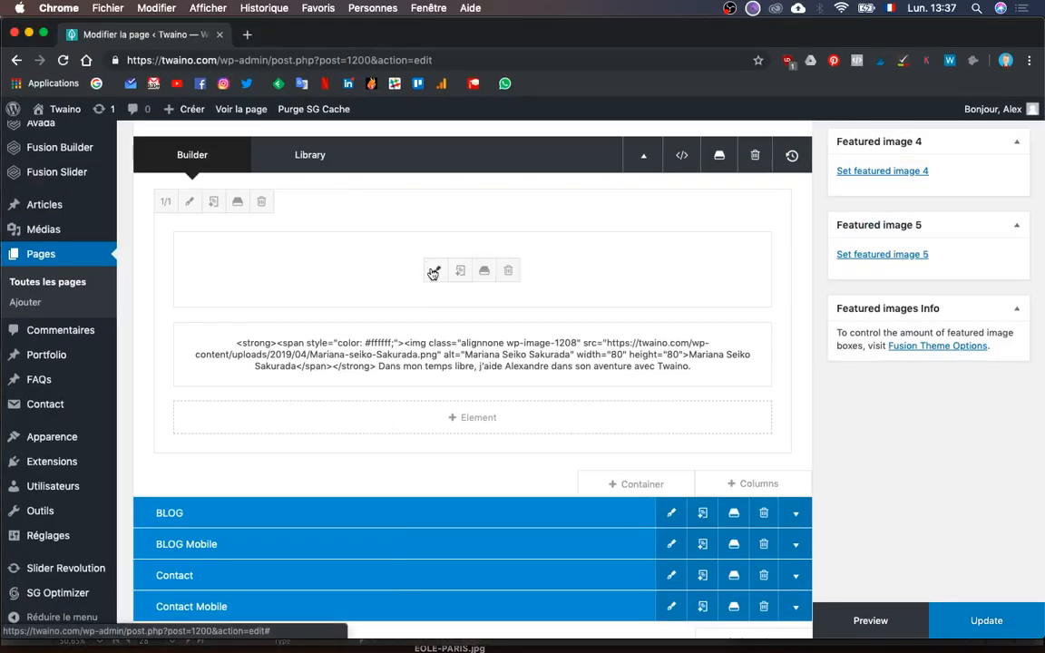
{"action": "left_click", "coordinate": [366, 303]}
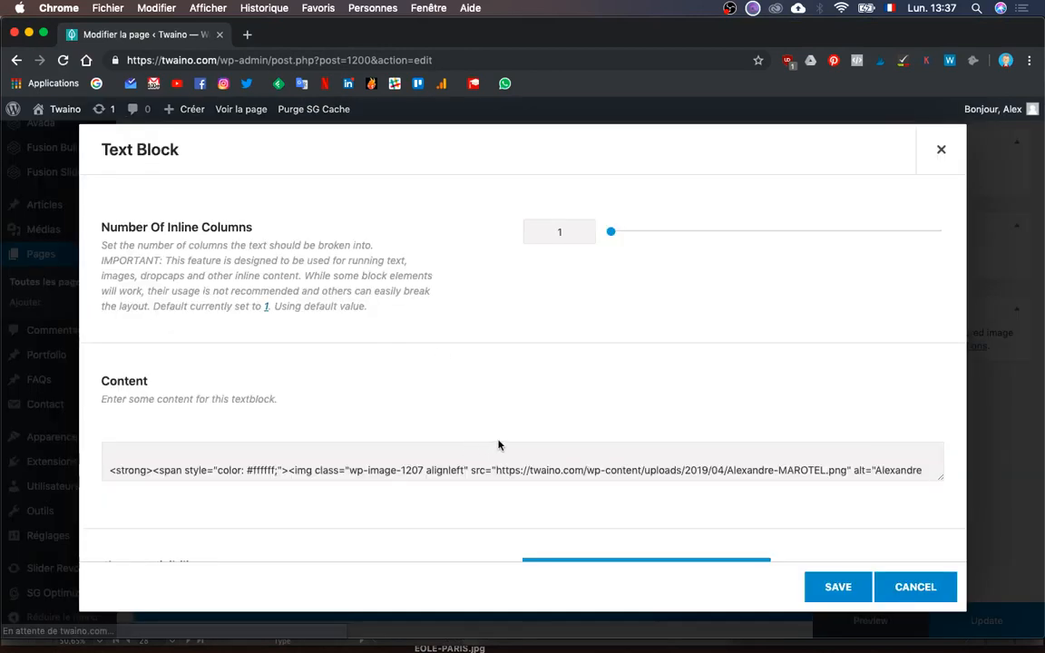
{"action": "scroll", "coordinate": [307, 502], "scroll_direction": "down", "scroll_amount": 2}
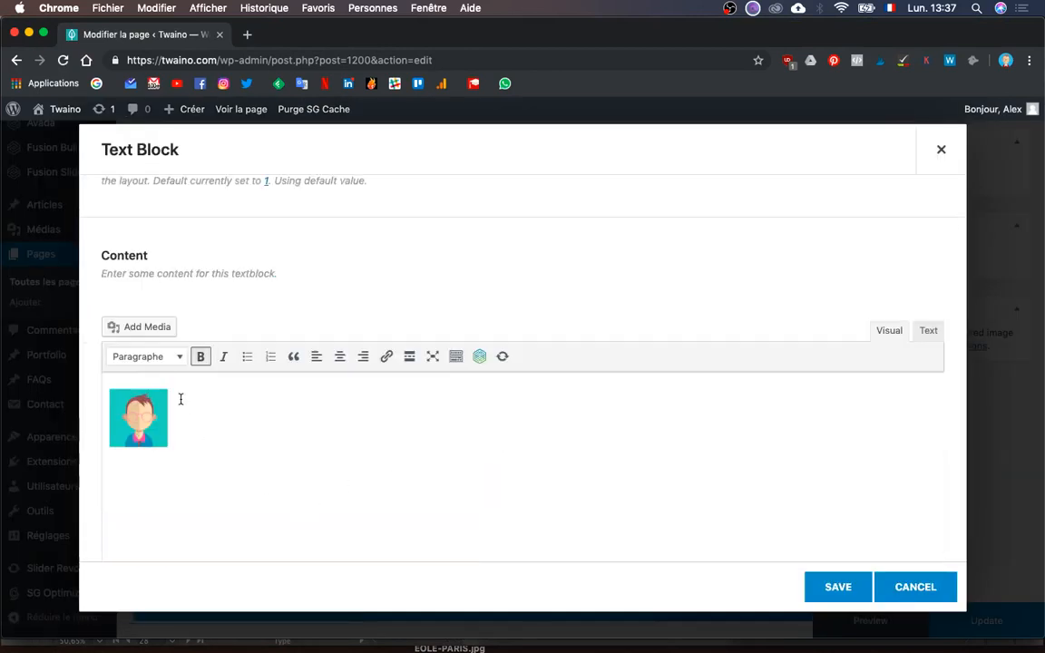
{"action": "key", "text": "super+a"}
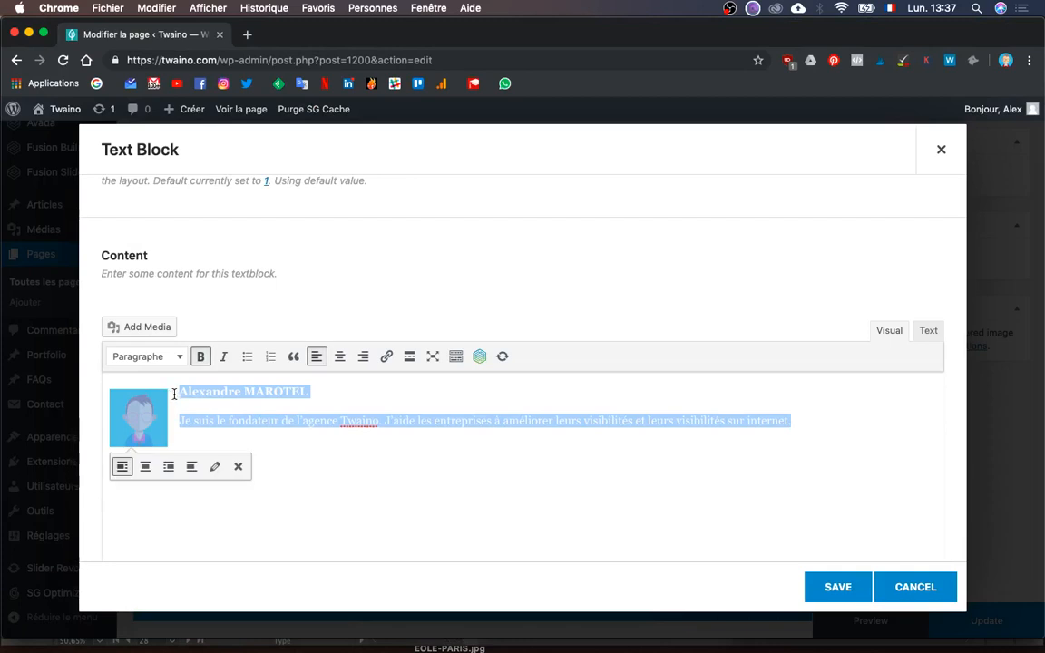
{"action": "left_click", "coordinate": [178, 392]}
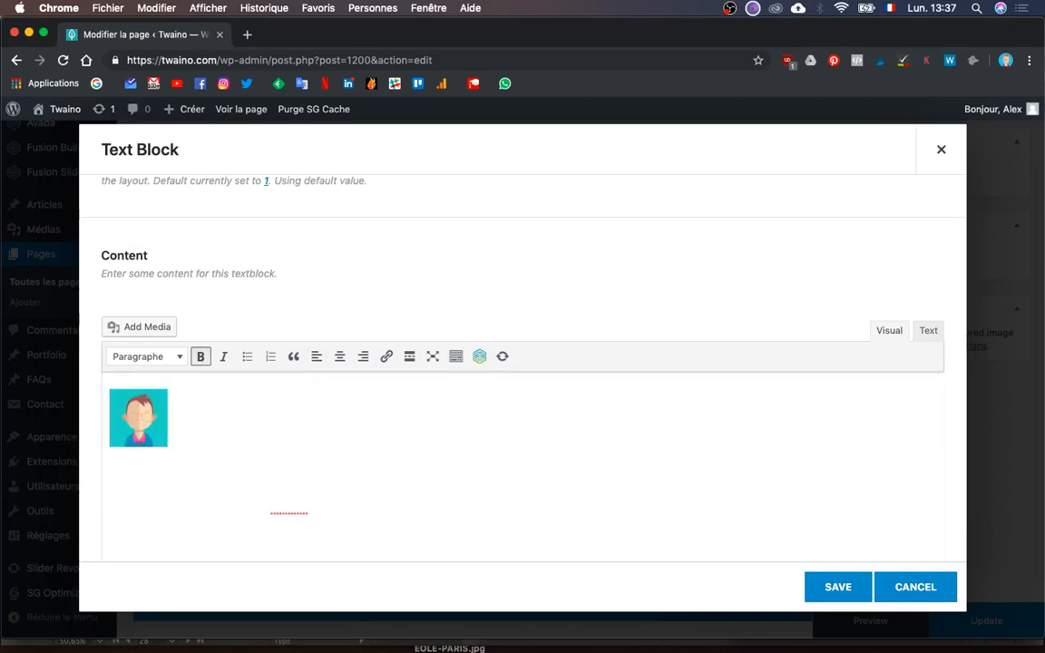
{"action": "key", "text": "super+a"}
{"action": "left_click", "coordinate": [107, 509]}
{"action": "key", "text": "super+a"}
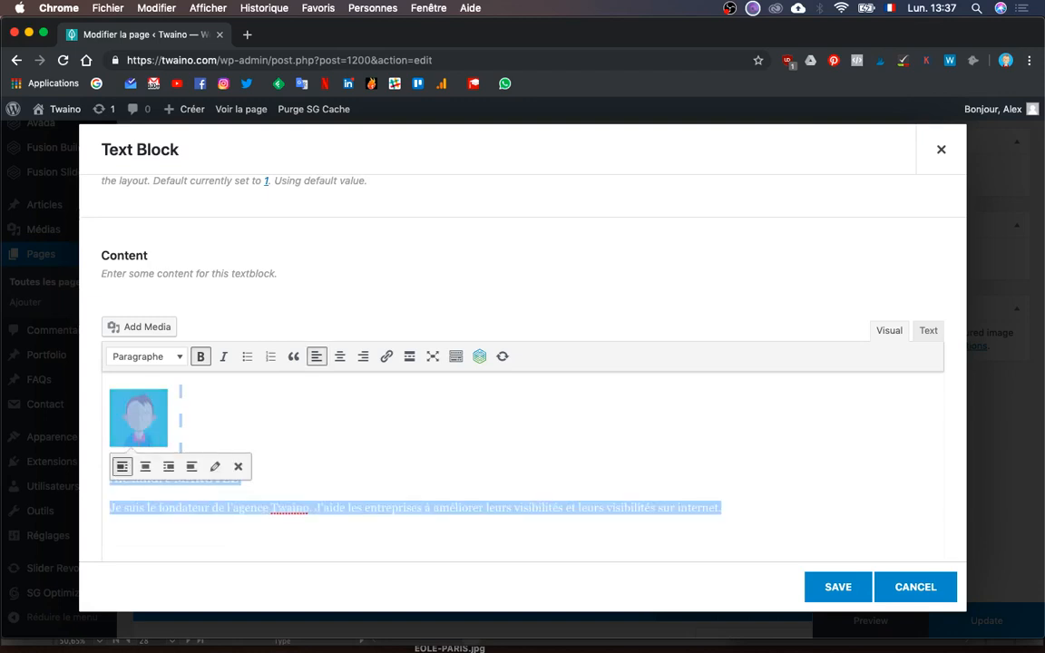
{"action": "left_click", "coordinate": [390, 501]}
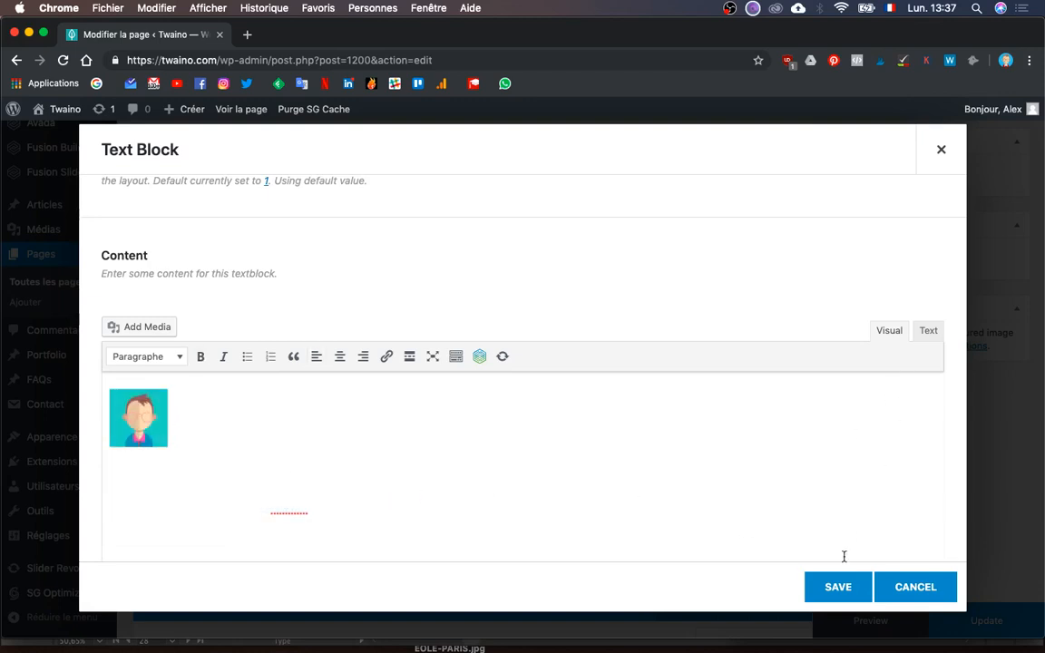
{"action": "left_click", "coordinate": [835, 590]}
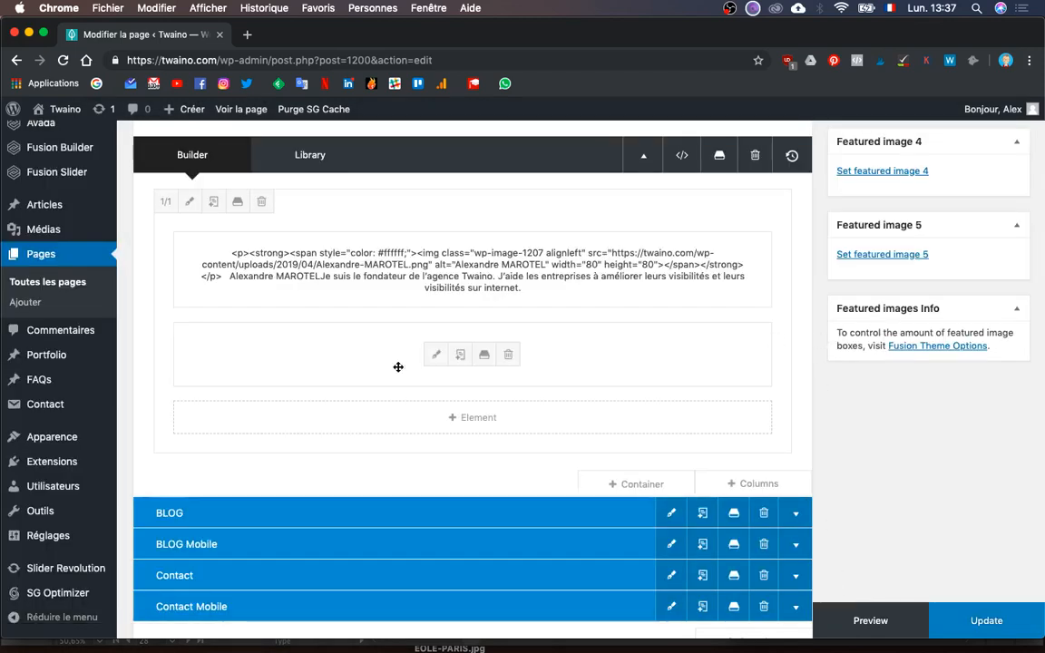
- Open the second member's text block, inspect its text and portrait, and save it
{"action": "left_click", "coordinate": [434, 356]}
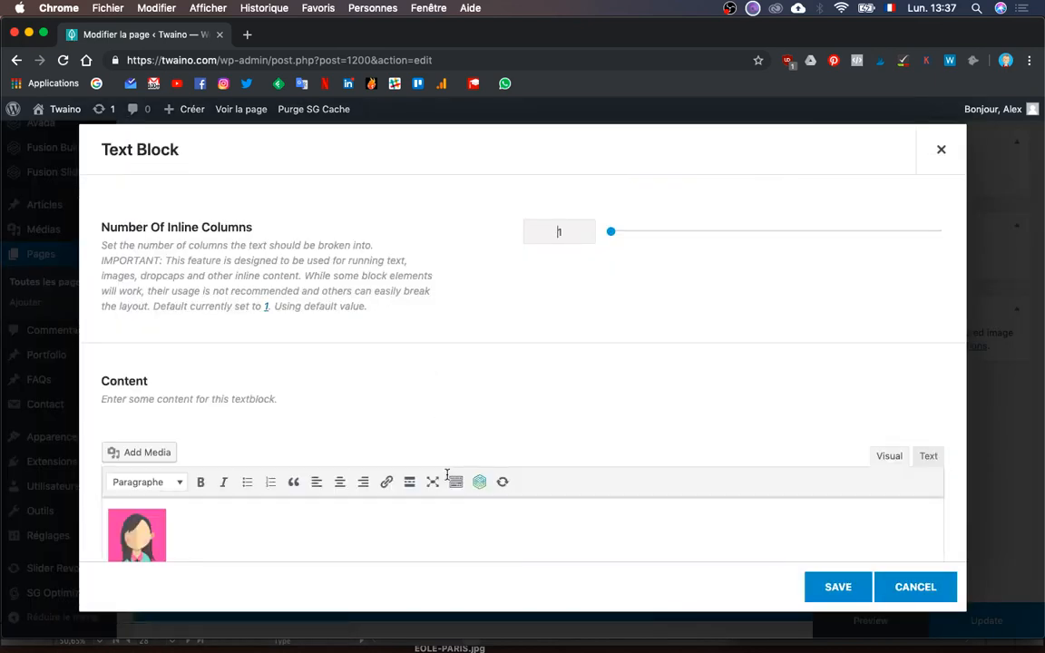
{"action": "scroll", "coordinate": [436, 489], "scroll_direction": "down", "scroll_amount": 2}
{"action": "key", "text": "super+a"}
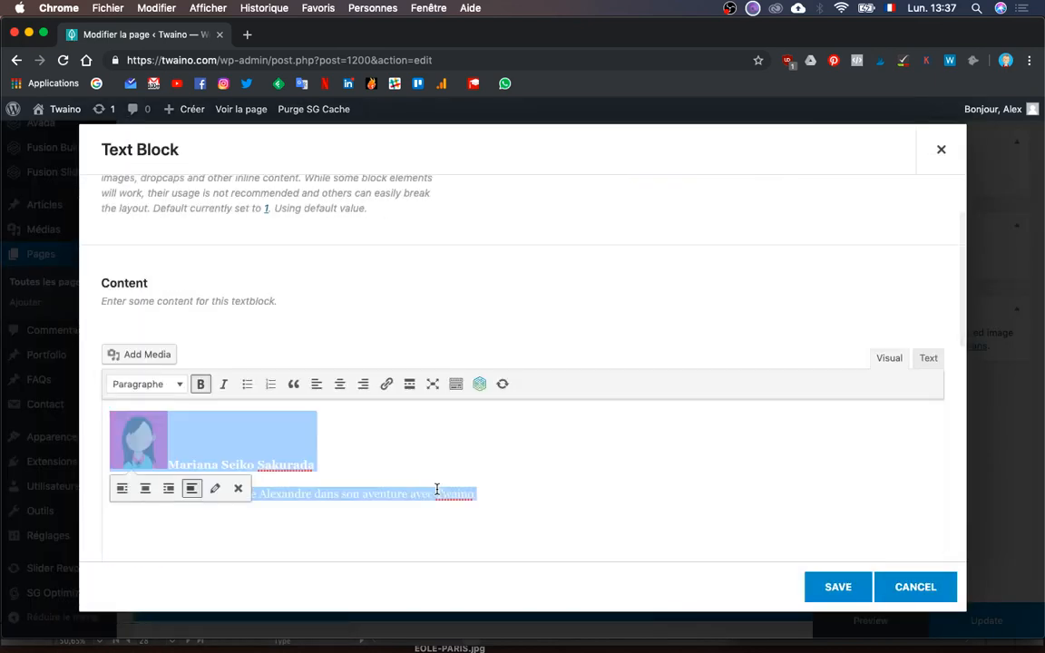
{"action": "left_click", "coordinate": [170, 461]}
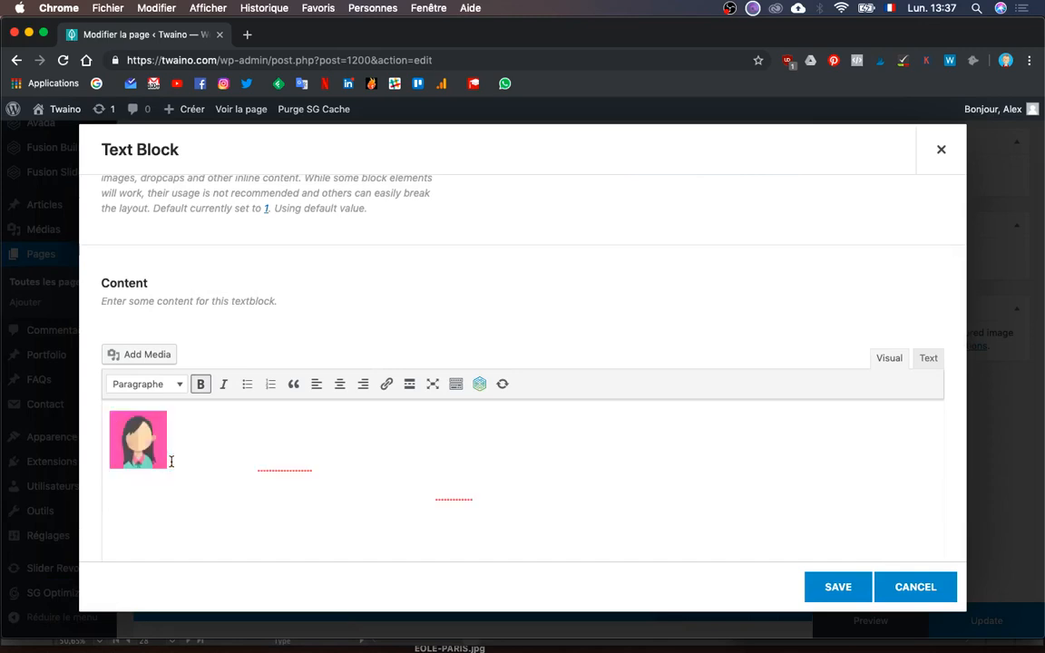
{"action": "key", "text": "super+a"}
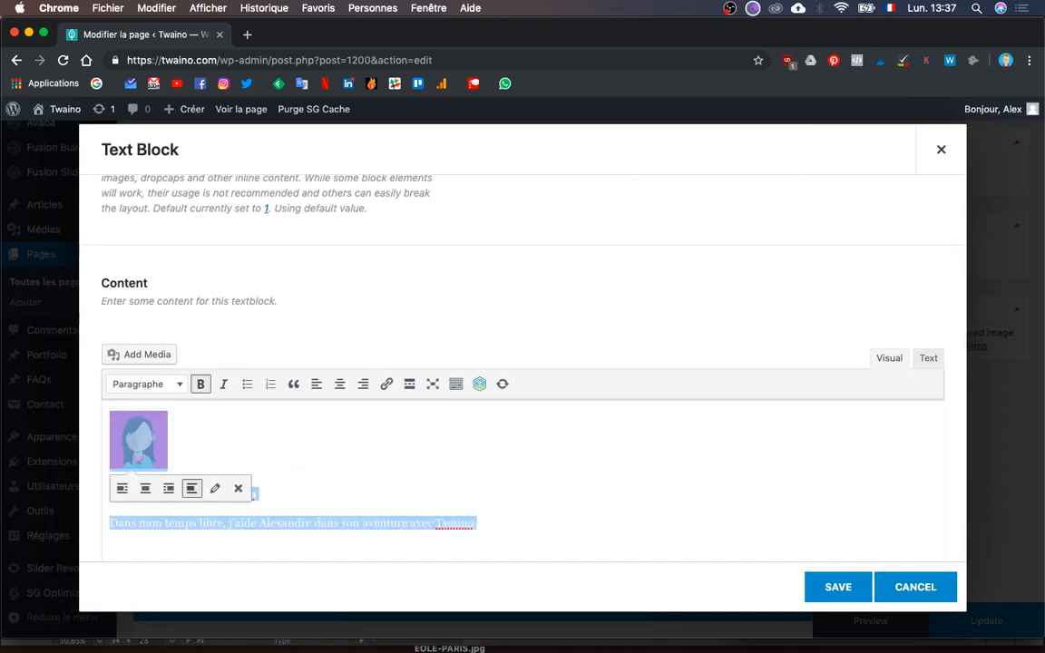
{"action": "left_click", "coordinate": [295, 451]}
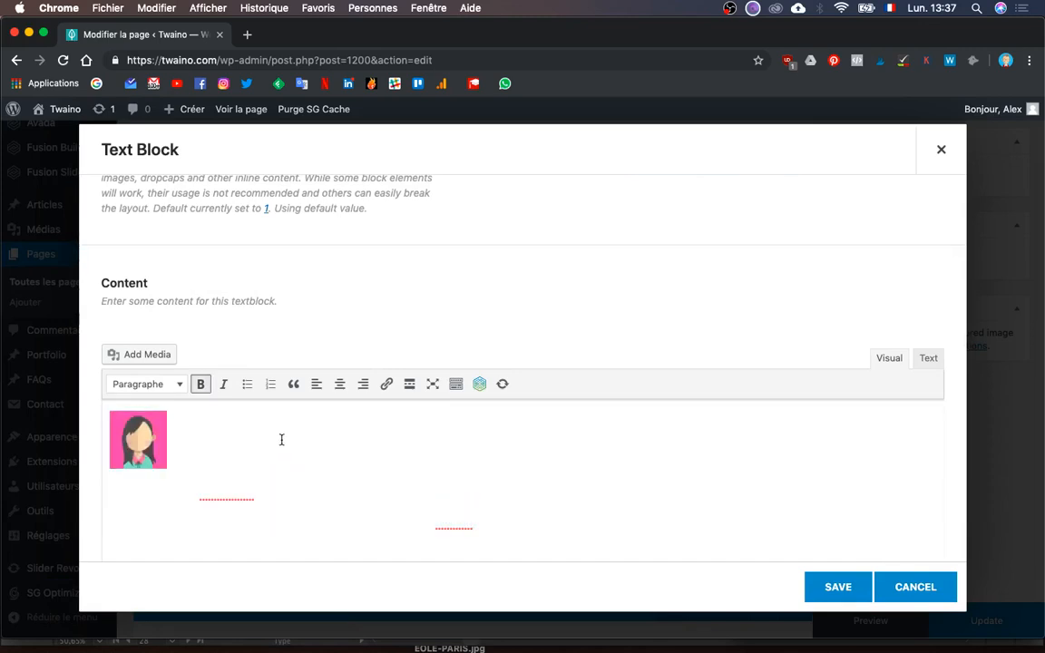
{"action": "left_click", "coordinate": [161, 444]}
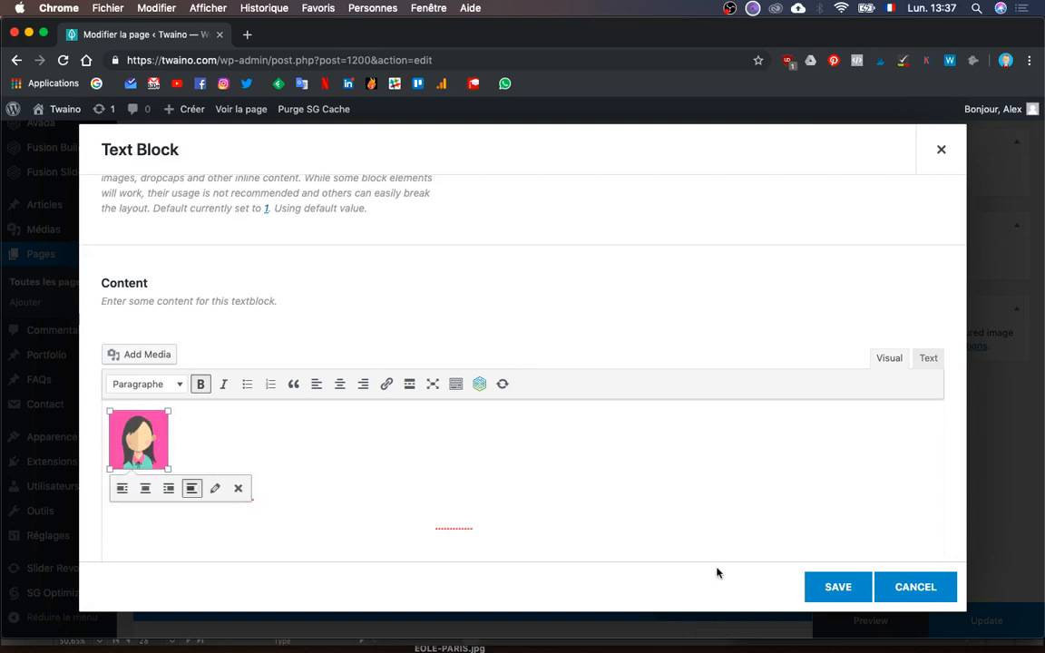
{"action": "left_click", "coordinate": [835, 587]}
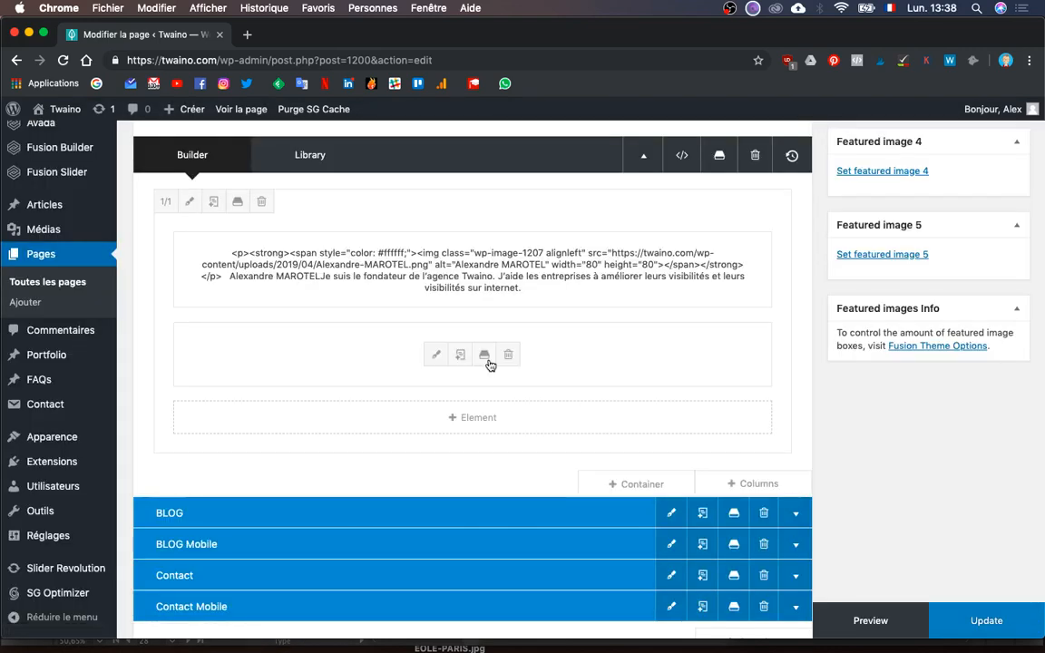
- Reopen the first member's text block, set the photo to no alignment, and save
{"action": "scroll", "coordinate": [490, 366], "scroll_direction": "up", "scroll_amount": 1}
{"action": "left_click", "coordinate": [431, 325]}
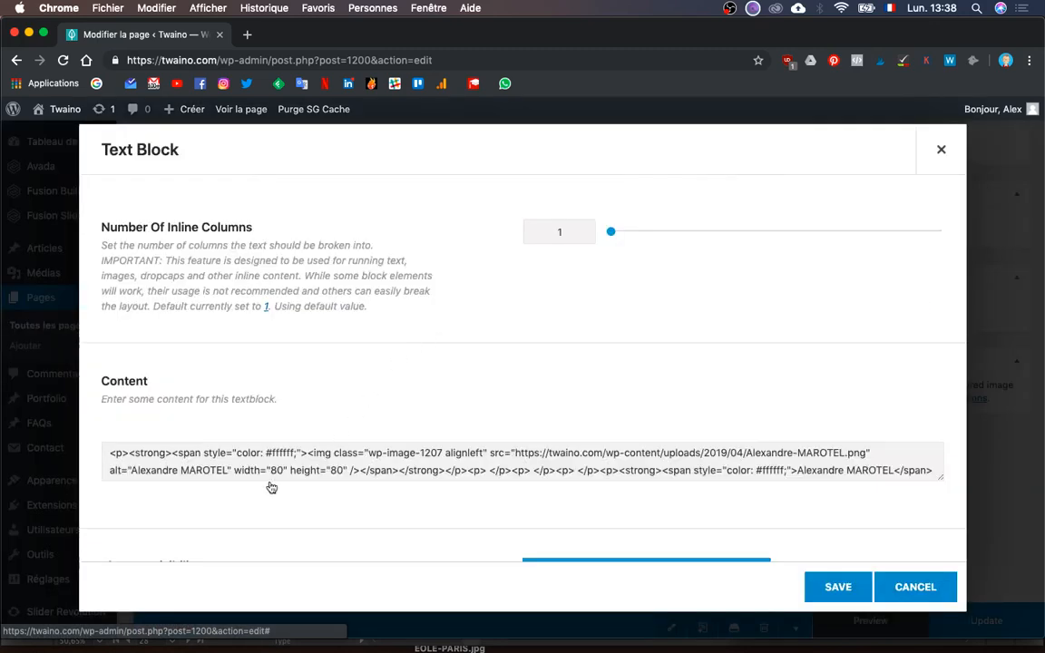
{"action": "scroll", "coordinate": [222, 423], "scroll_direction": "down", "scroll_amount": 1}
{"action": "left_click", "coordinate": [146, 430]}
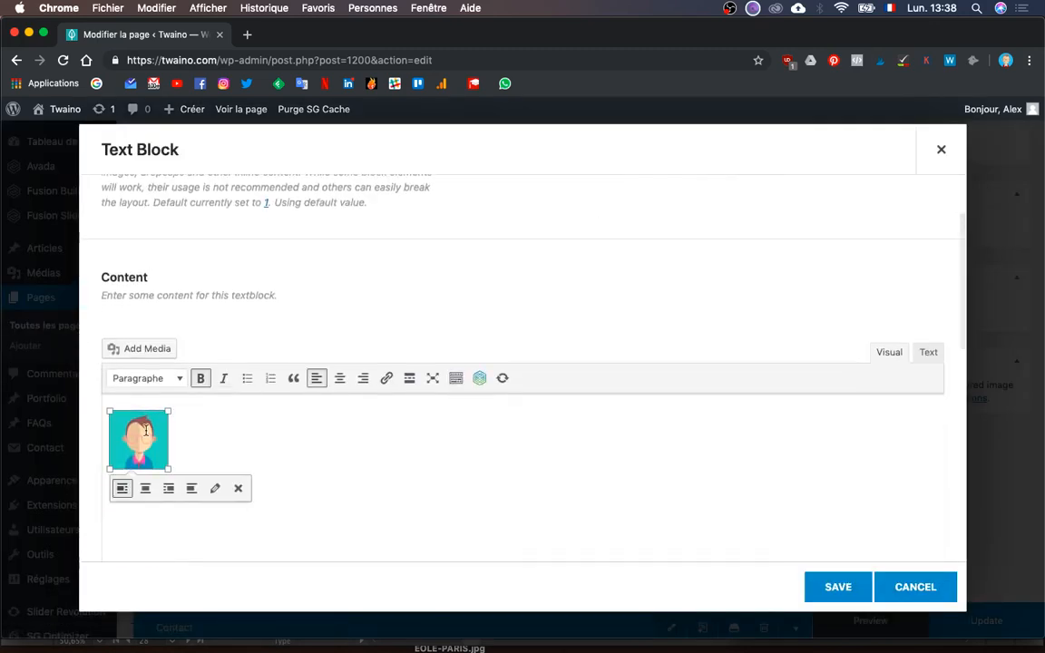
{"action": "left_click", "coordinate": [190, 487]}
{"action": "left_click", "coordinate": [229, 427]}
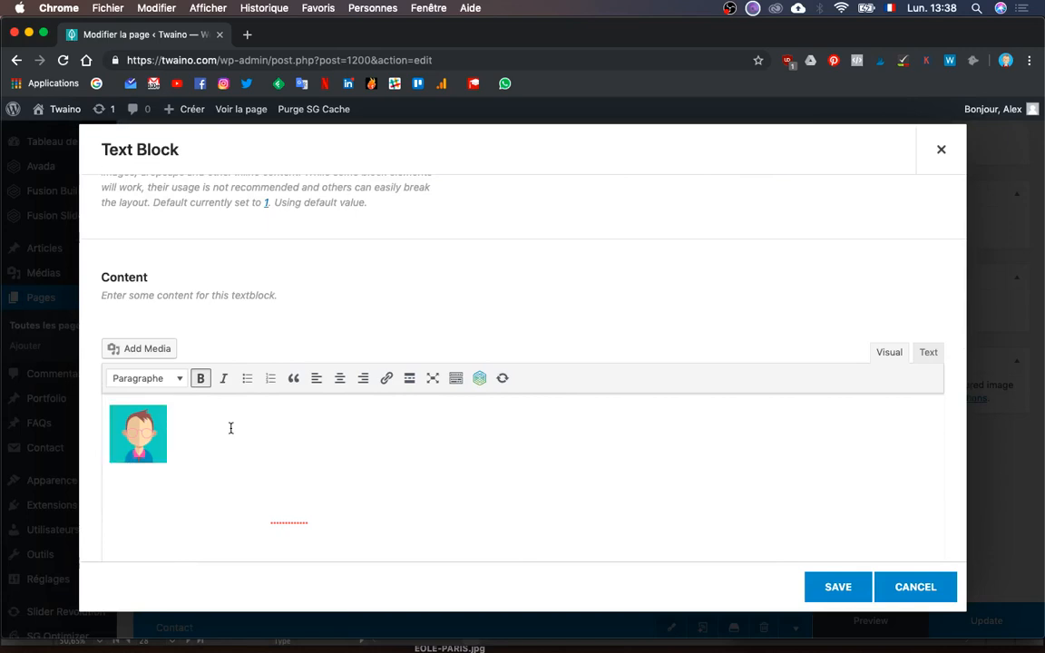
{"action": "key", "text": "super+a"}
{"action": "scroll", "coordinate": [196, 533], "scroll_direction": "down", "scroll_amount": 2}
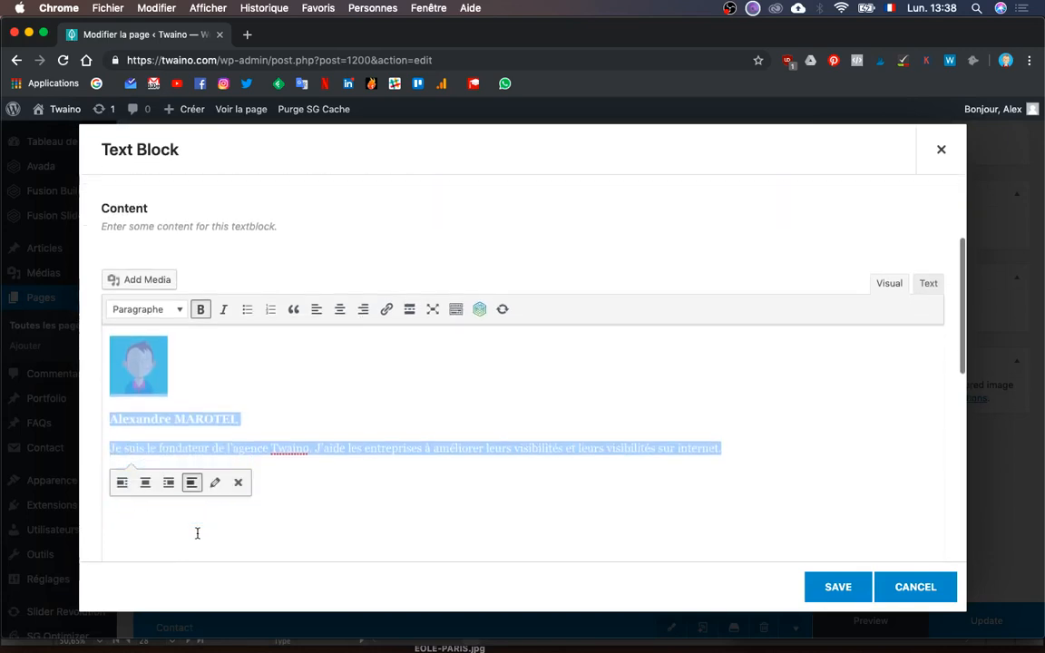
{"action": "left_click", "coordinate": [832, 588]}
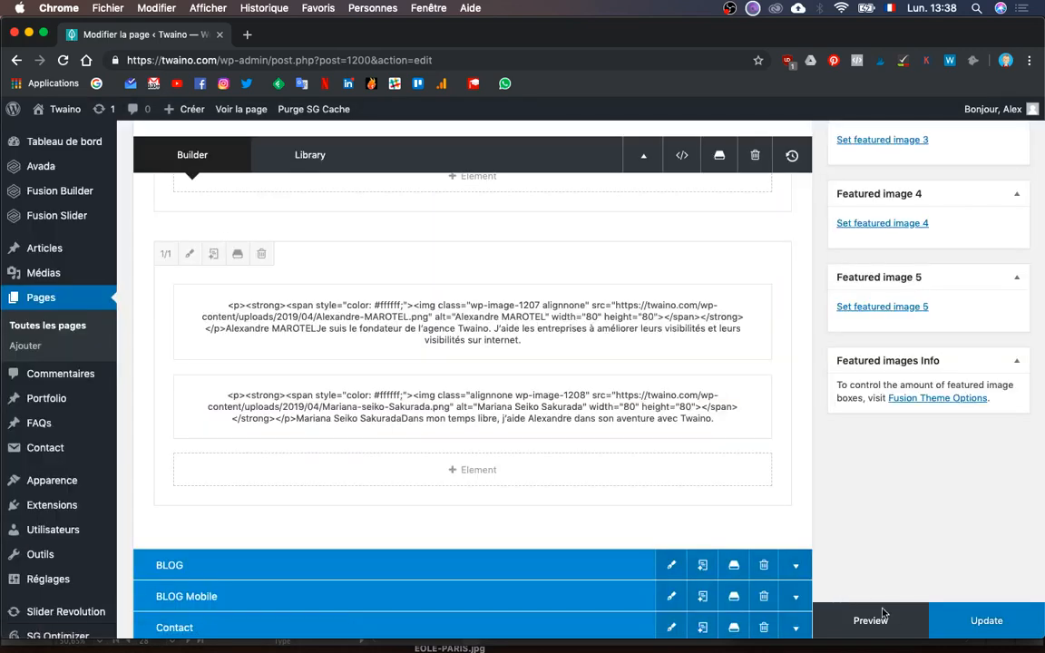
- Publish the page update and reload the narrow live Agence SEO page
{"action": "left_click", "coordinate": [969, 623]}
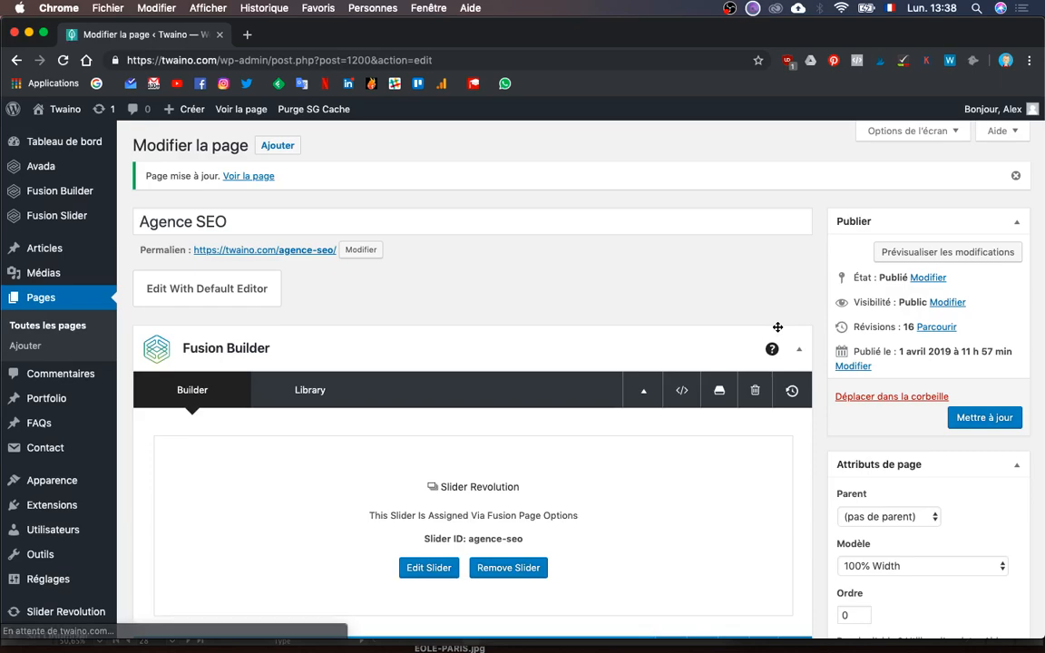
{"action": "key", "text": "ctrl+Up"}
{"action": "left_click", "coordinate": [934, 467]}
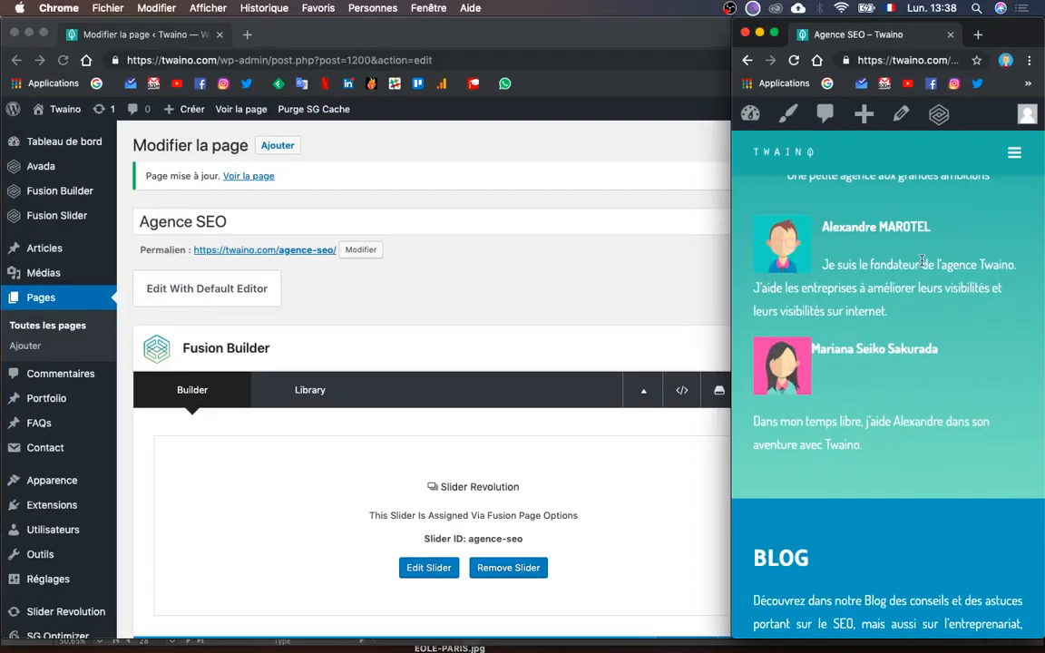
{"action": "left_click", "coordinate": [910, 58]}
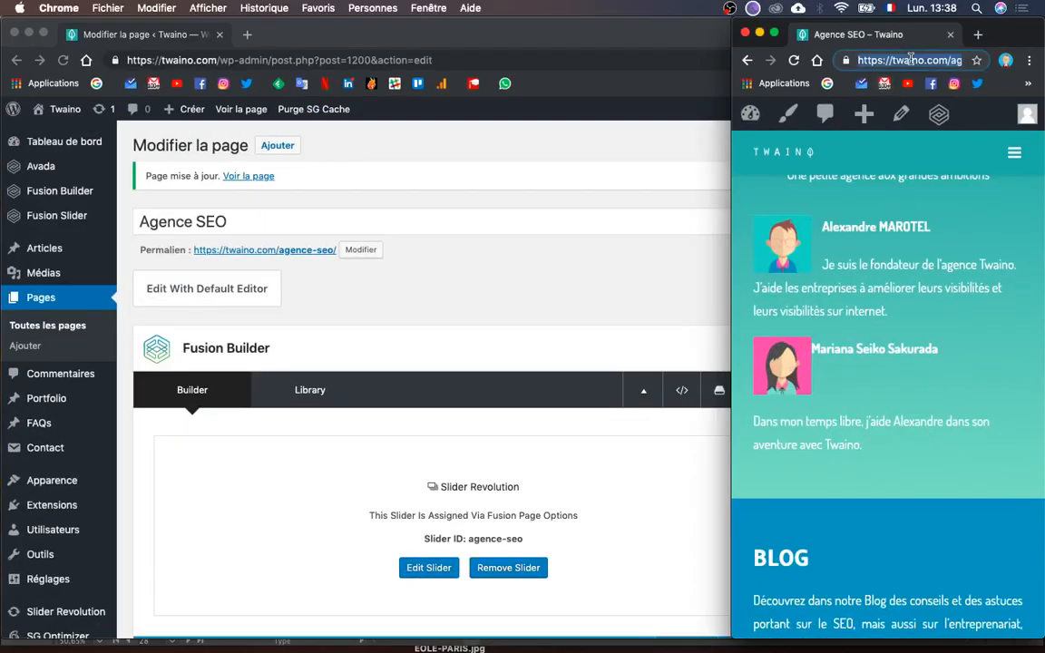
{"action": "key", "text": "Return"}
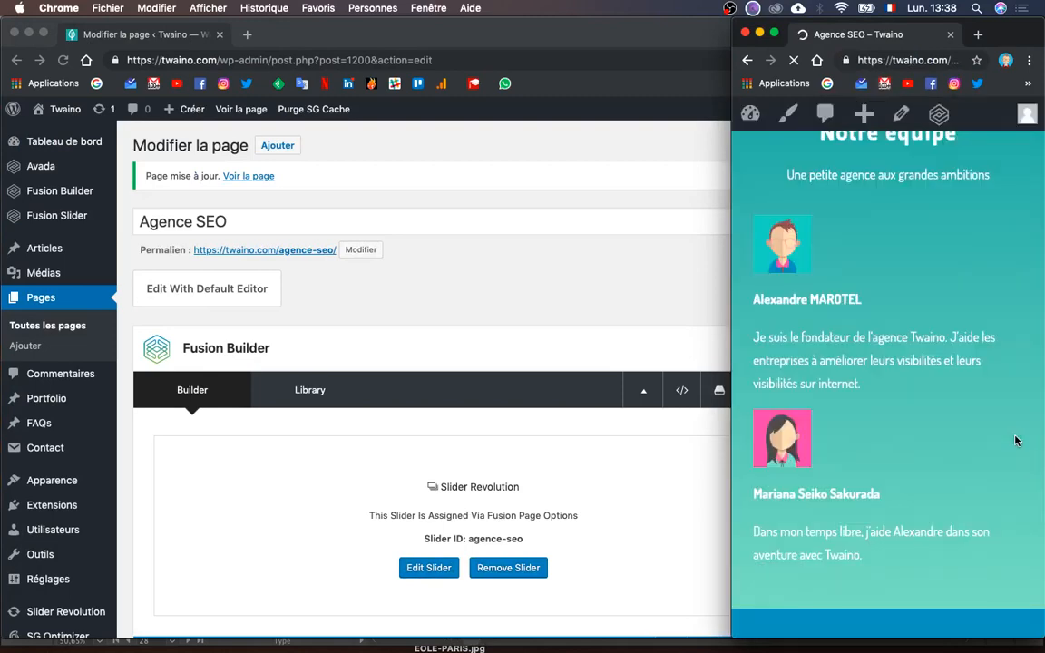
- Scroll through Notre équipe to confirm the portraits now sit above each name and bio
{"action": "scroll", "coordinate": [1016, 441], "scroll_direction": "up", "scroll_amount": 2}
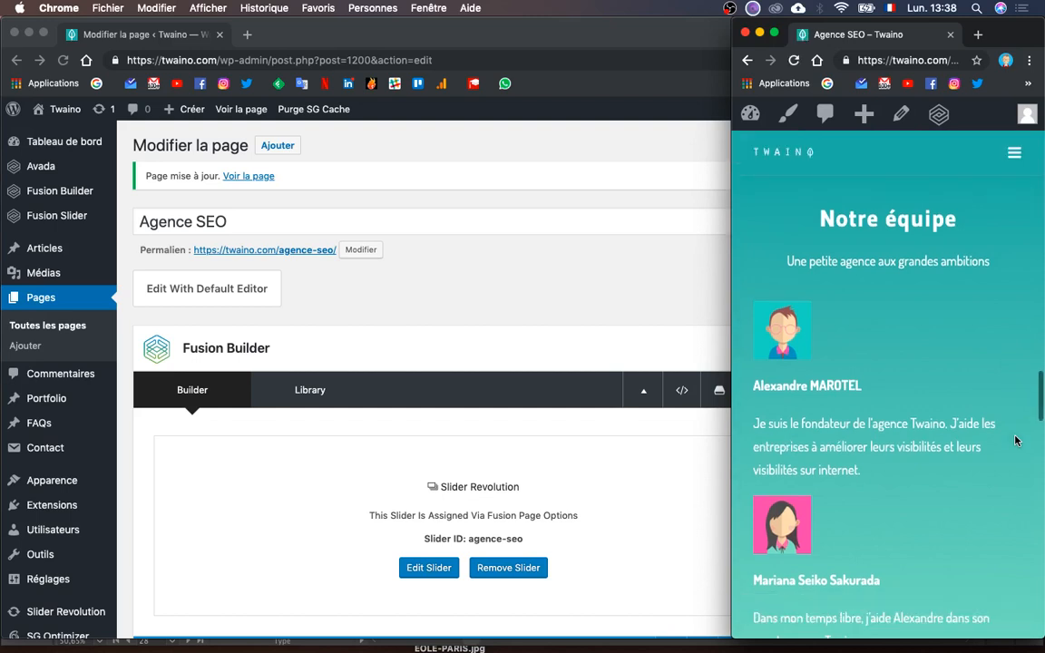
{"action": "scroll", "coordinate": [1015, 441], "scroll_direction": "down", "scroll_amount": 2}
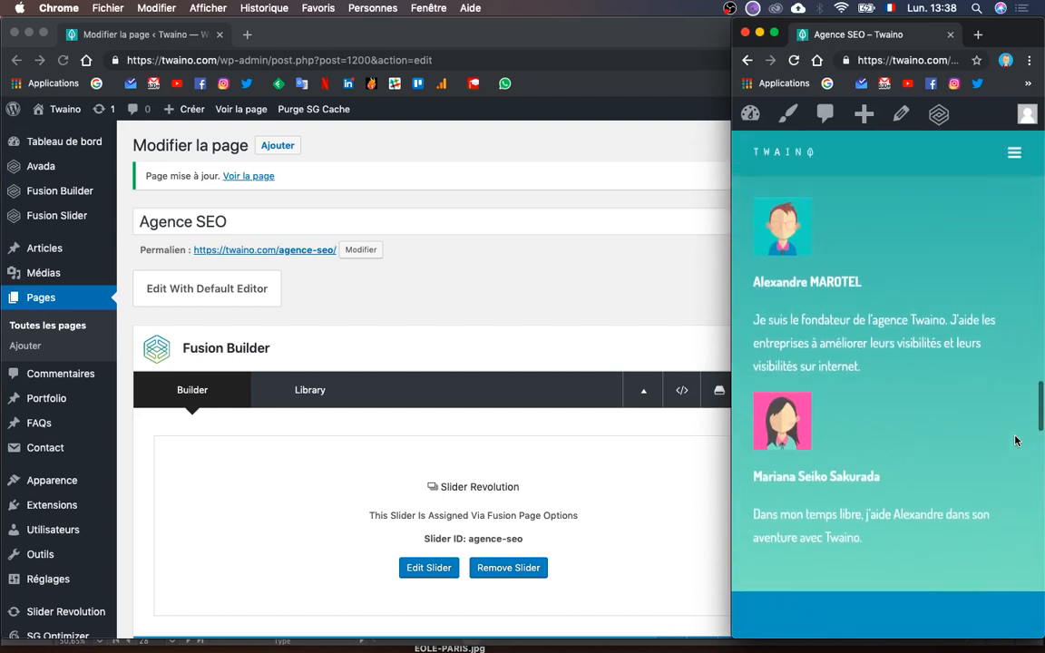
{"action": "scroll", "coordinate": [1015, 441], "scroll_direction": "up", "scroll_amount": 3}
{"action": "scroll", "coordinate": [1015, 441], "scroll_direction": "down", "scroll_amount": 4}
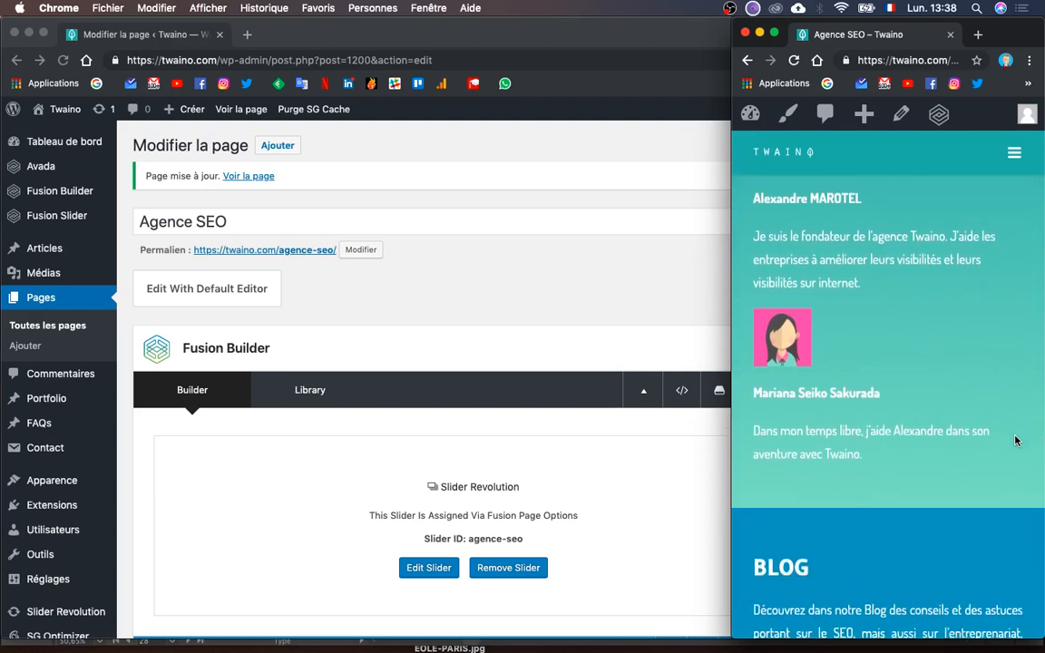
{"action": "scroll", "coordinate": [1014, 441], "scroll_direction": "up", "scroll_amount": 6}
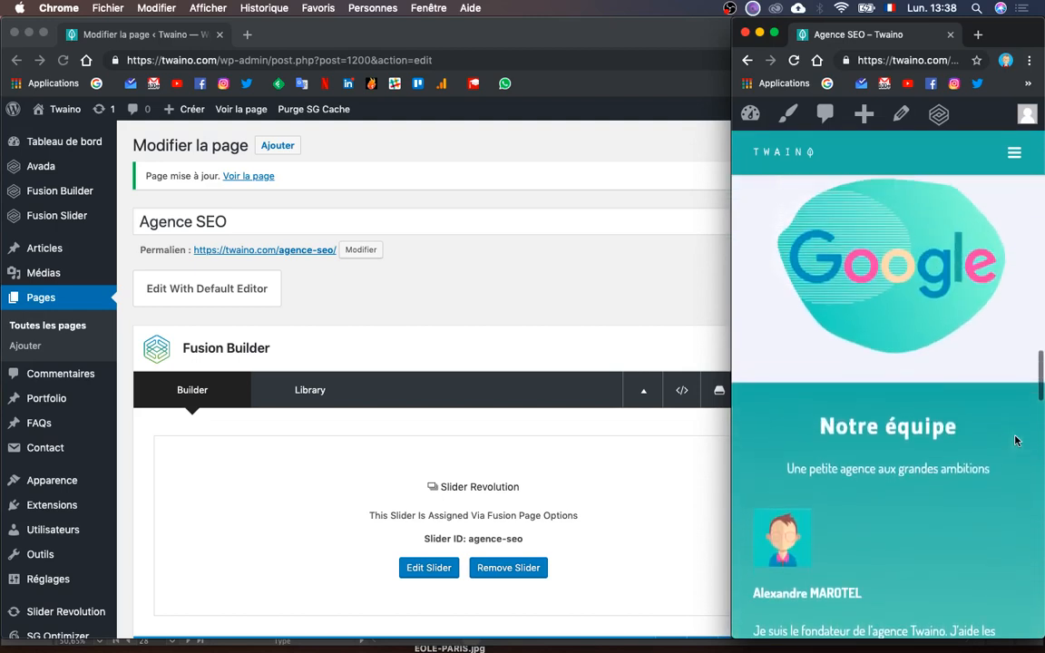
{"action": "scroll", "coordinate": [1015, 440], "scroll_direction": "down", "scroll_amount": 2}
{"action": "scroll", "coordinate": [776, 501], "scroll_direction": "down", "scroll_amount": 5}
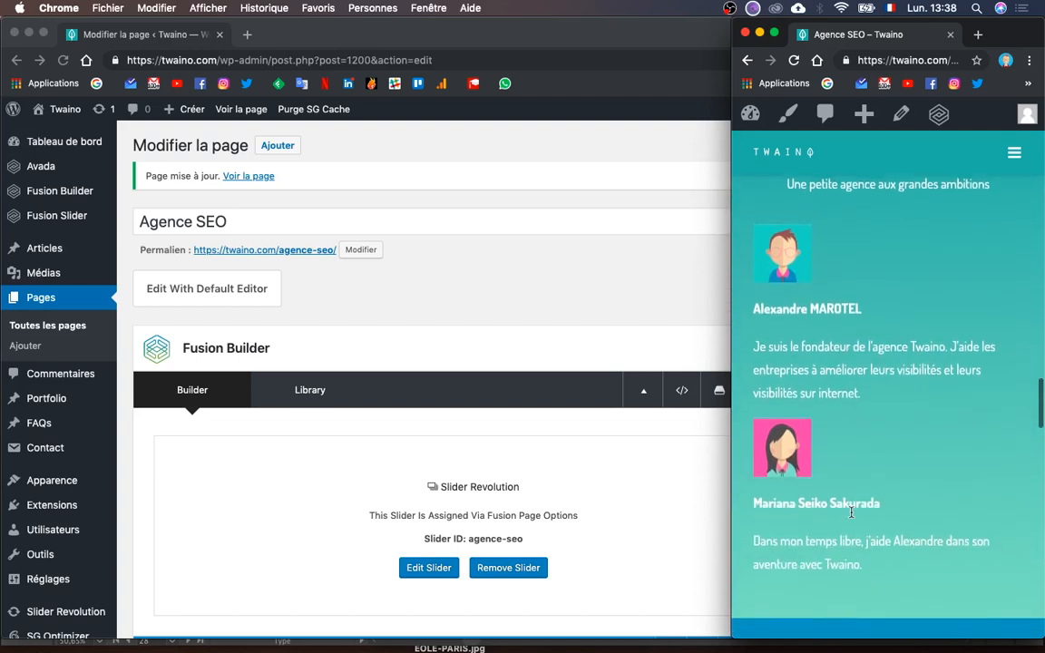
{"action": "scroll", "coordinate": [851, 513], "scroll_direction": "down", "scroll_amount": 1}
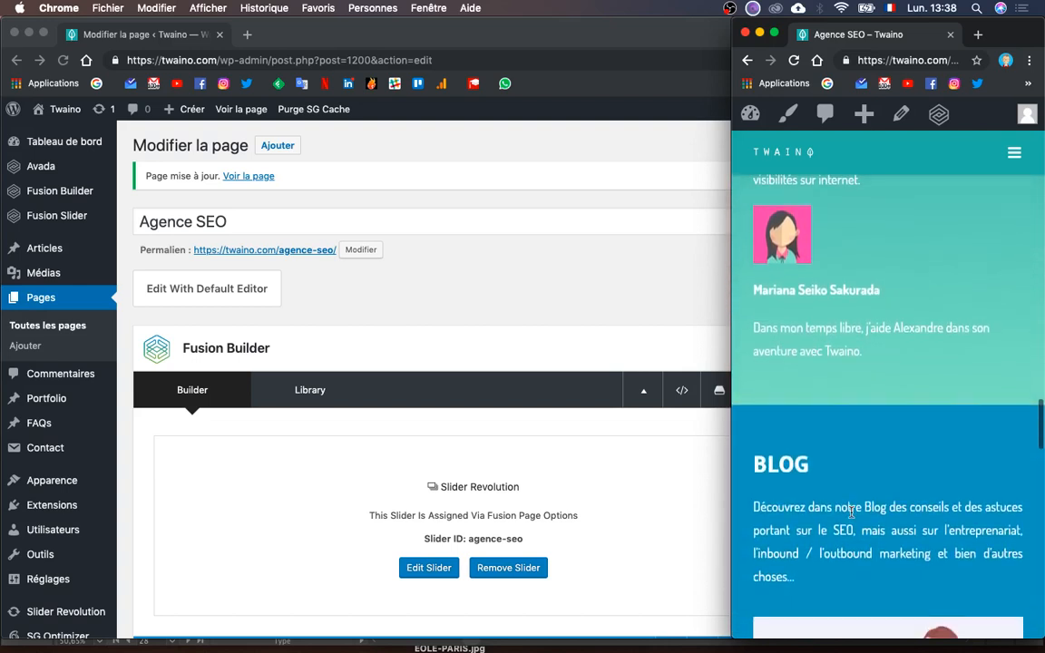
{"action": "scroll", "coordinate": [851, 513], "scroll_direction": "down", "scroll_amount": 10}
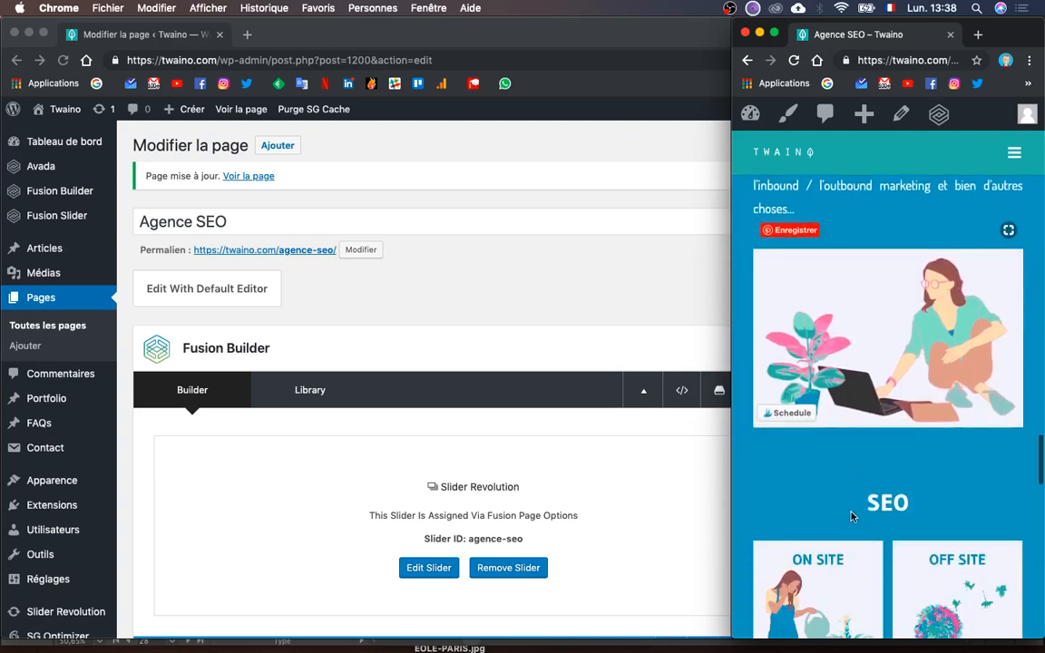
{"action": "scroll", "coordinate": [850, 516], "scroll_direction": "up", "scroll_amount": 11}
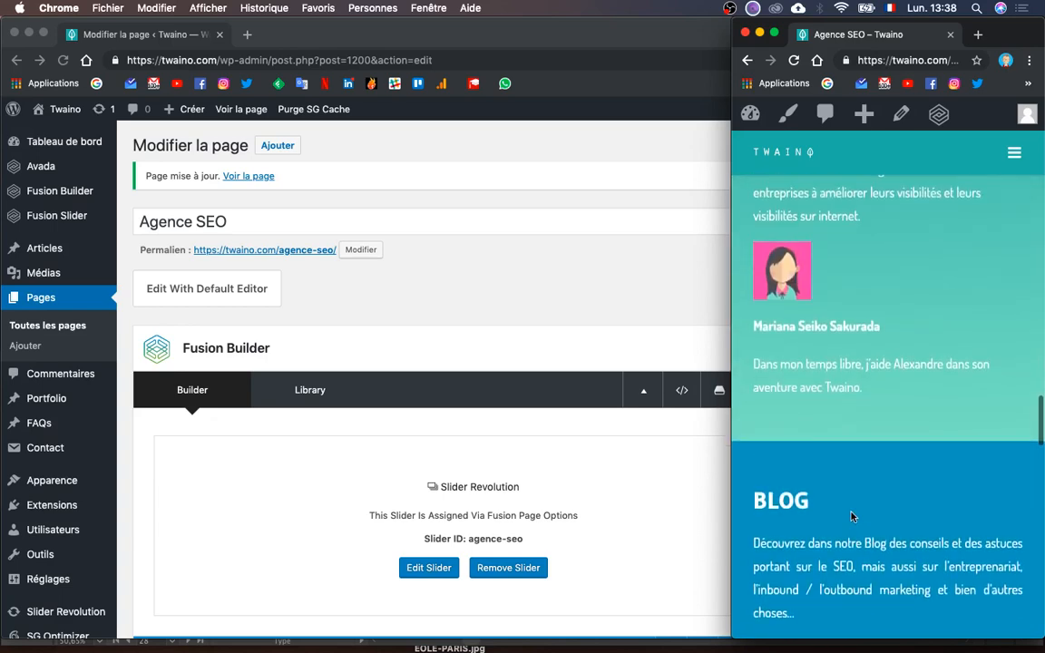
{"action": "scroll", "coordinate": [850, 516], "scroll_direction": "up", "scroll_amount": 4}
{"action": "scroll", "coordinate": [850, 517], "scroll_direction": "up", "scroll_amount": 5}
{"action": "scroll", "coordinate": [851, 512], "scroll_direction": "down", "scroll_amount": 2}
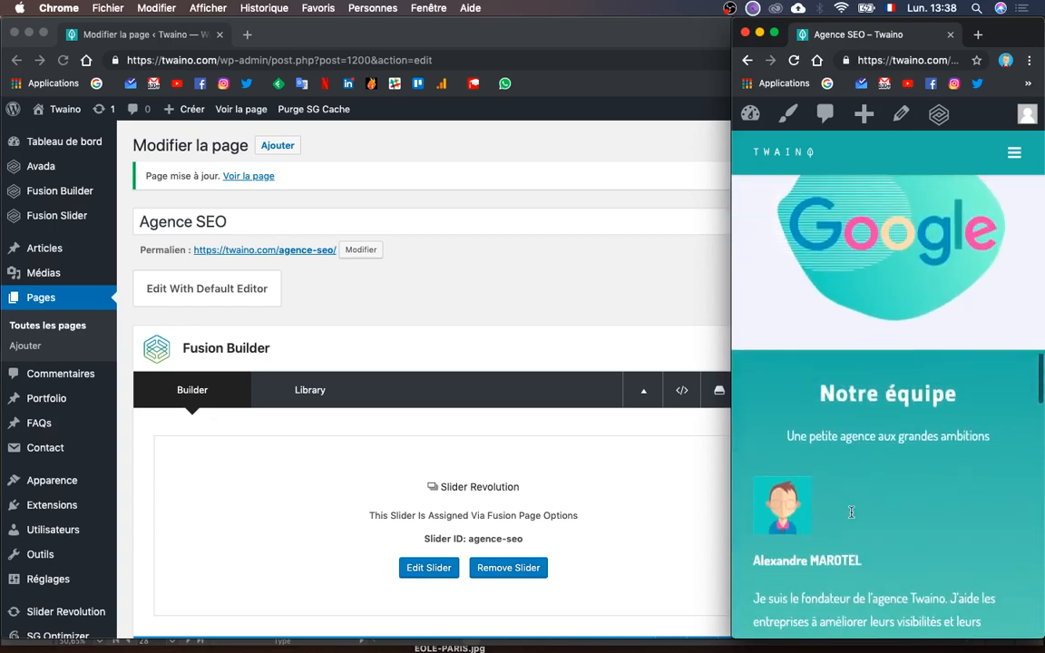
{"action": "scroll", "coordinate": [850, 513], "scroll_direction": "down", "scroll_amount": 11}
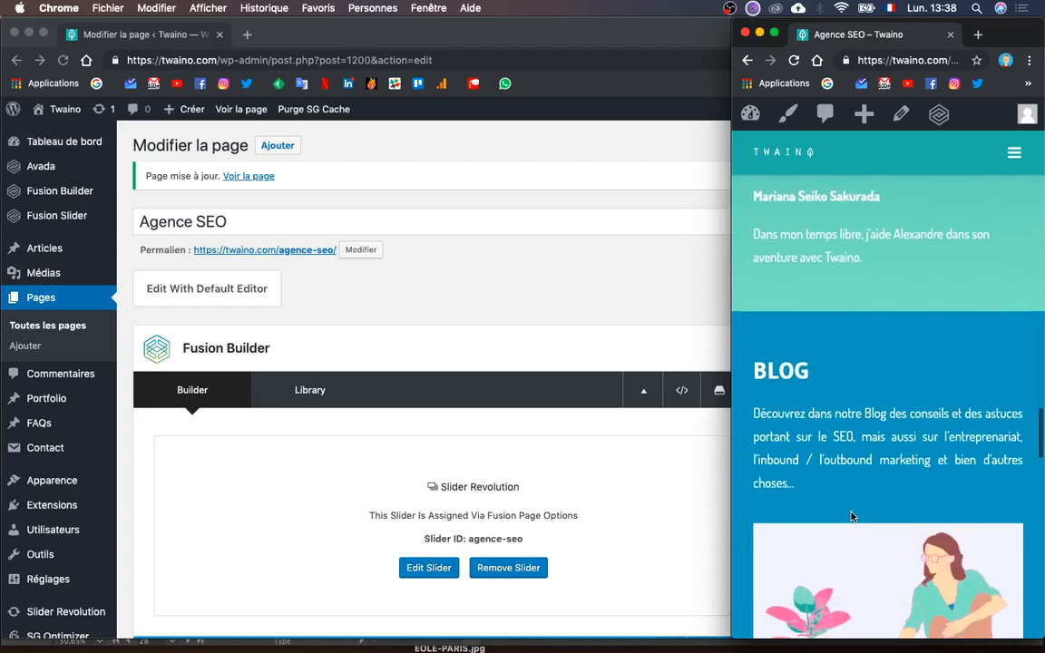
- Scroll the Illustrator mockup to the 'Rejoignez nous' section, then return to the WordPress editor
{"action": "key", "text": "ctrl+Up"}
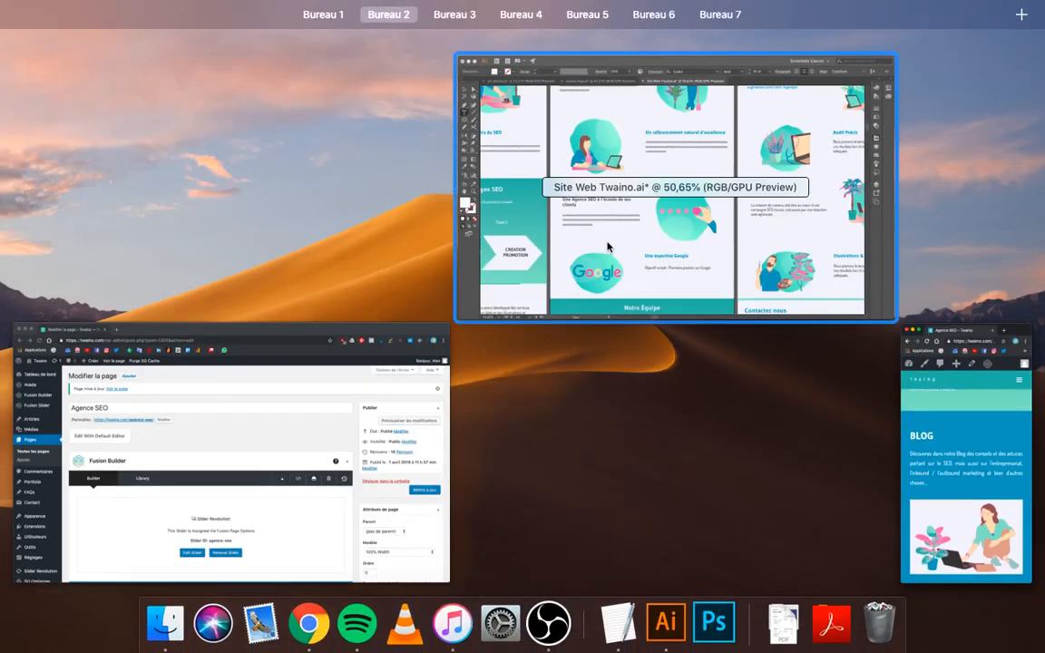
{"action": "left_click", "coordinate": [563, 231]}
{"action": "scroll", "coordinate": [523, 445], "scroll_direction": "down", "scroll_amount": 10}
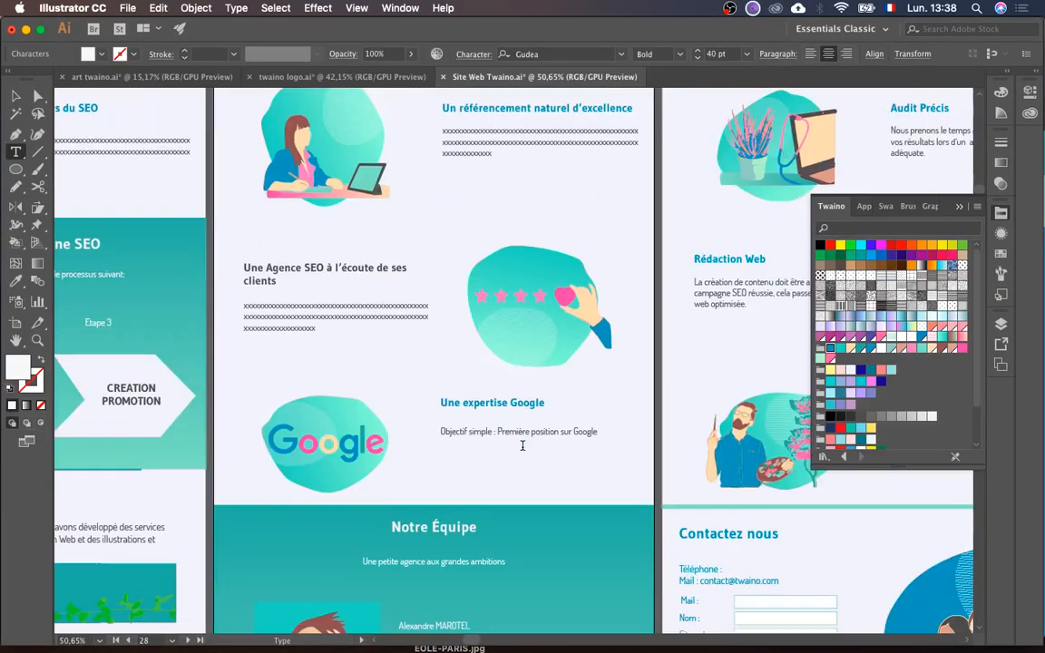
{"action": "scroll", "coordinate": [522, 445], "scroll_direction": "down", "scroll_amount": 5}
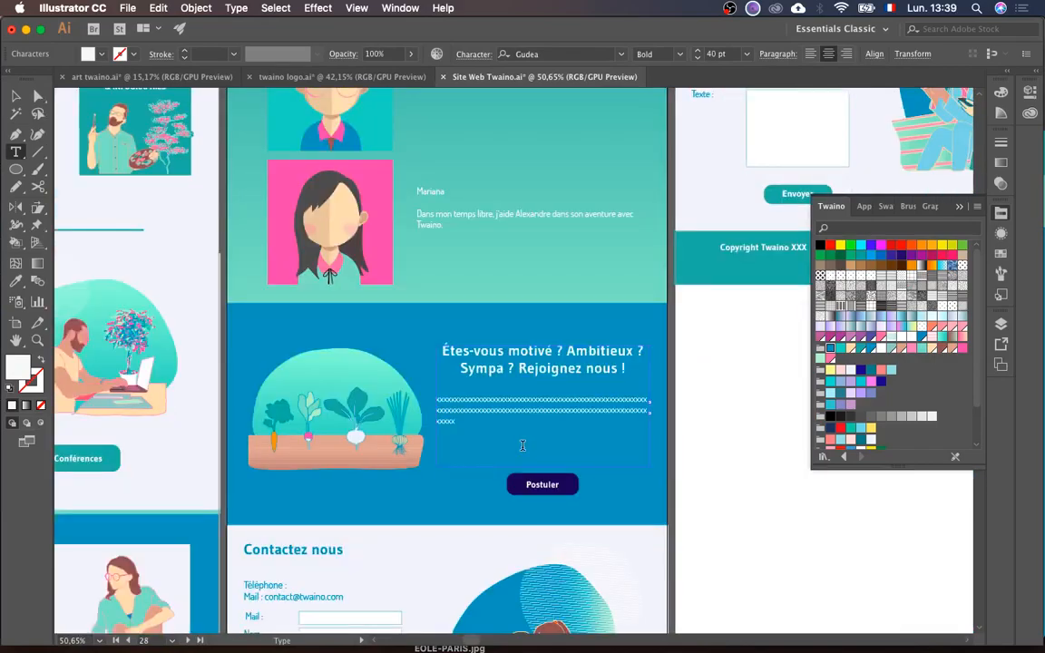
{"action": "key", "text": "ctrl+Up"}
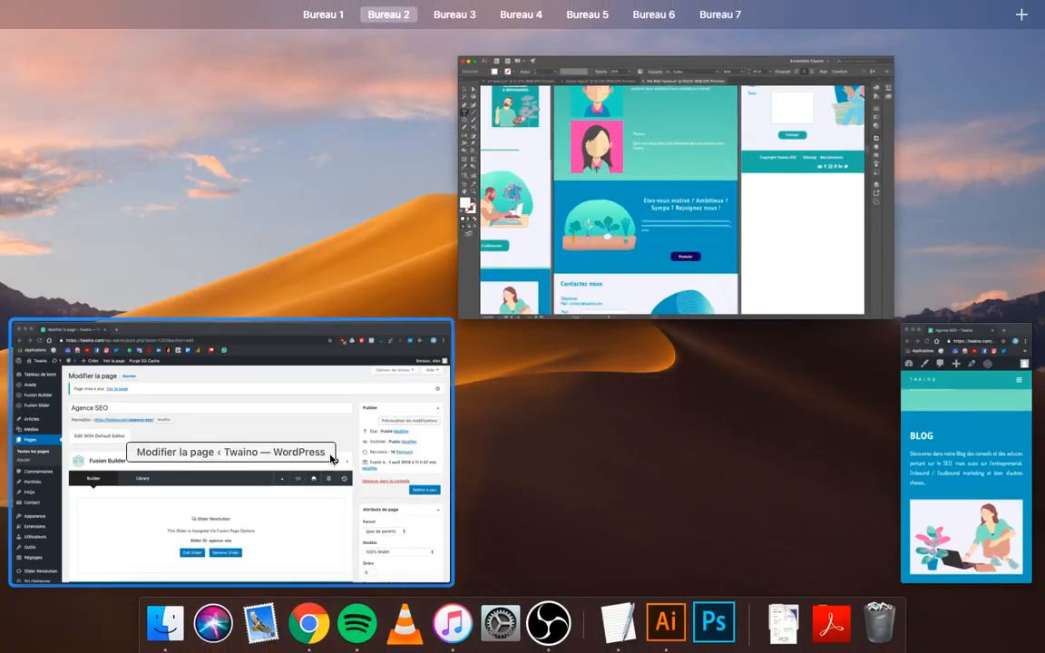
{"action": "left_click", "coordinate": [326, 442]}
{"action": "scroll", "coordinate": [595, 484], "scroll_direction": "down", "scroll_amount": 5}
{"action": "scroll", "coordinate": [595, 481], "scroll_direction": "down", "scroll_amount": 3}
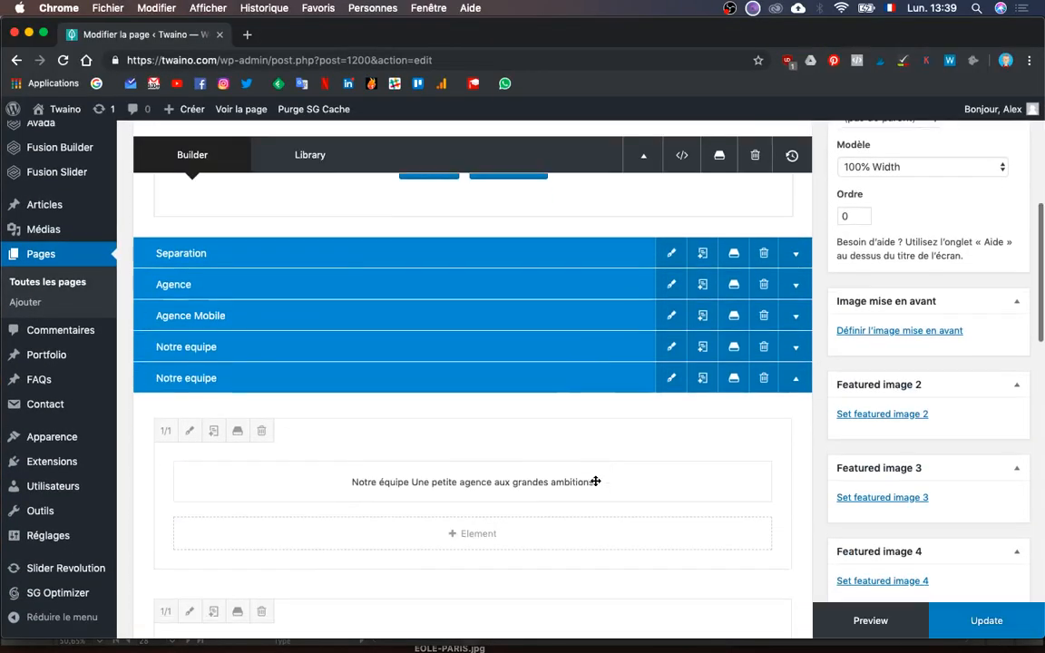
- Collapse the second Notre equipe container and rename the BLOG container to 'Recrutement'
{"action": "left_click", "coordinate": [798, 381]}
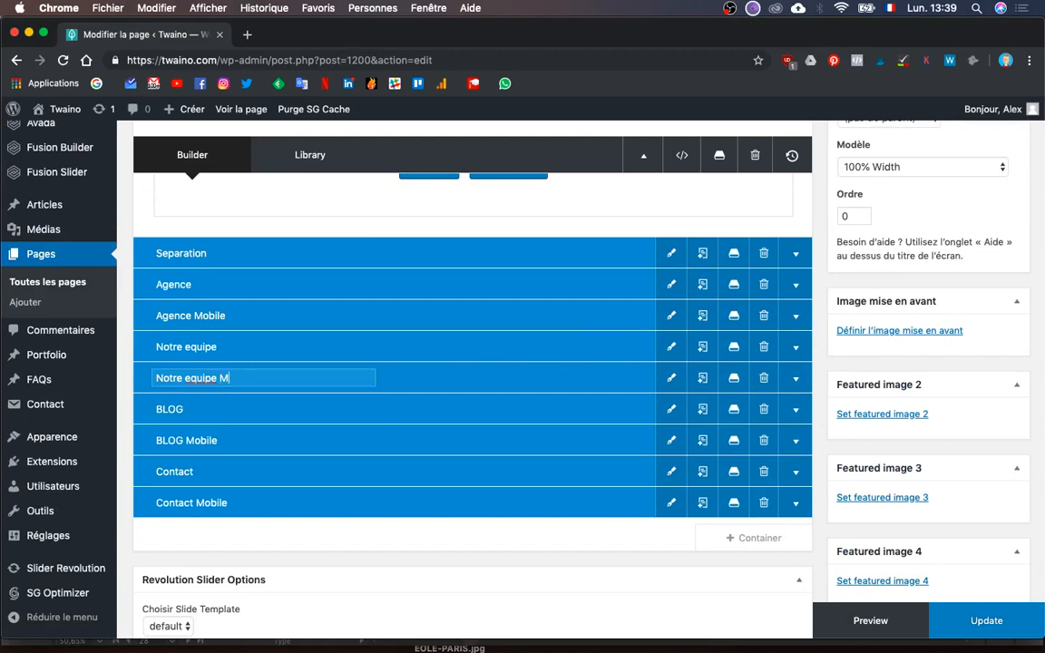
{"action": "double_click", "coordinate": [175, 417]}
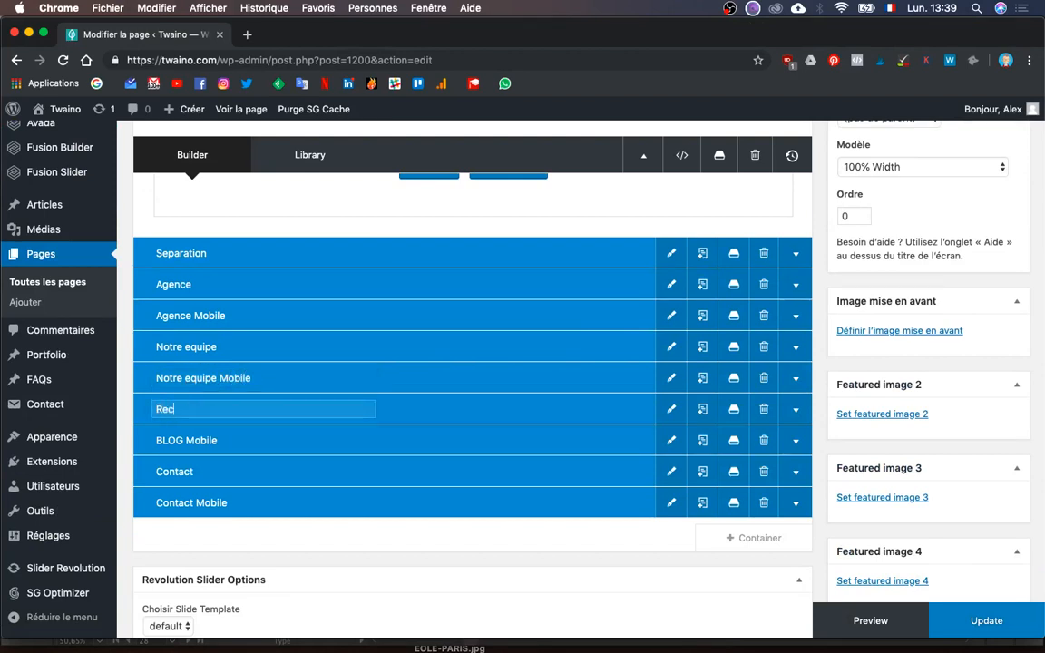
{"action": "type", "text": "Recrutement"}
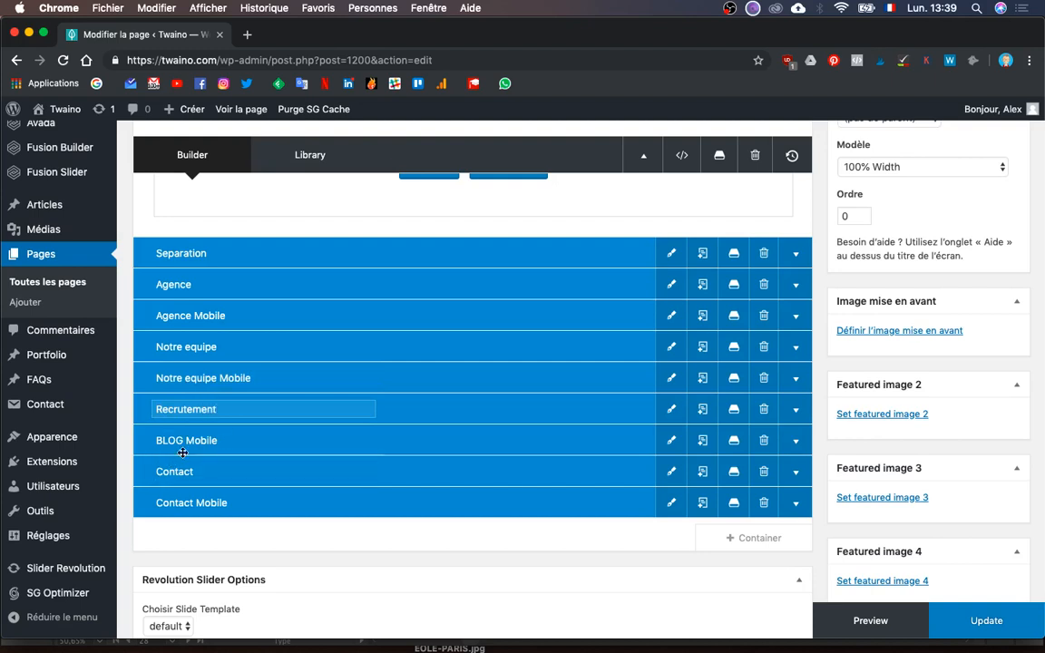
- Replace the old BLOG Mobile container with a duplicate of Recrutement named 'Recrutement Mobile'
{"action": "double_click", "coordinate": [201, 436]}
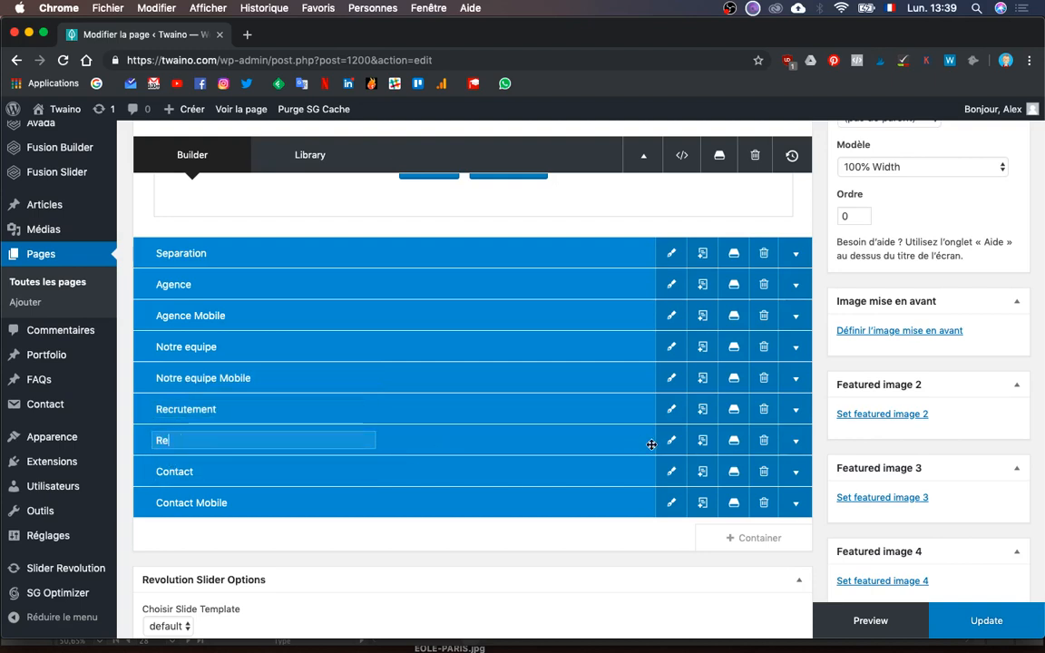
{"action": "left_click", "coordinate": [764, 440]}
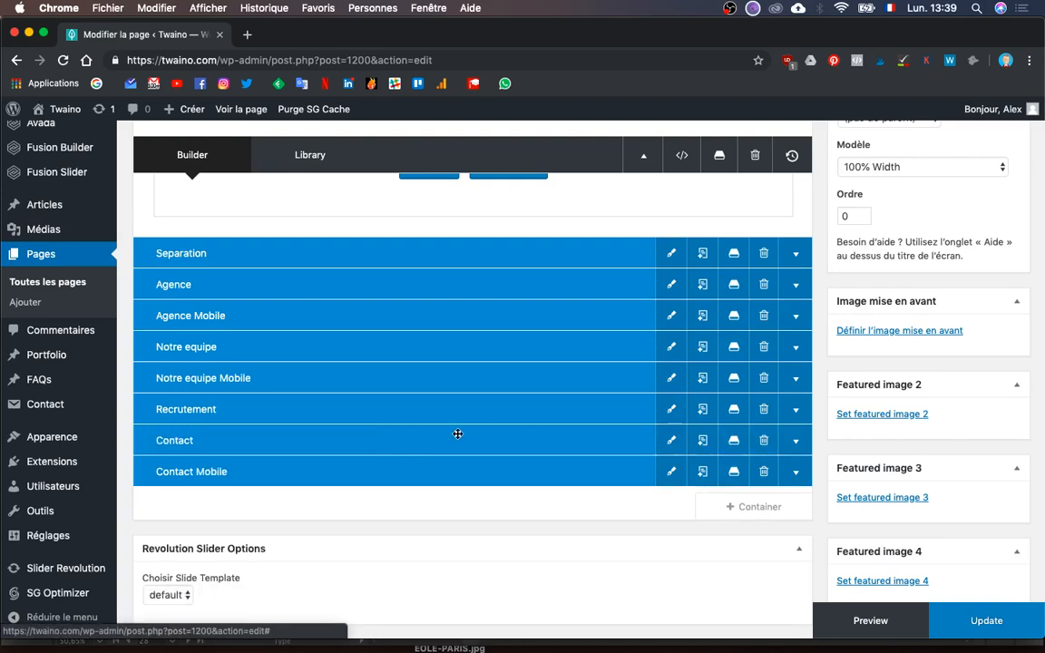
{"action": "left_click", "coordinate": [702, 409]}
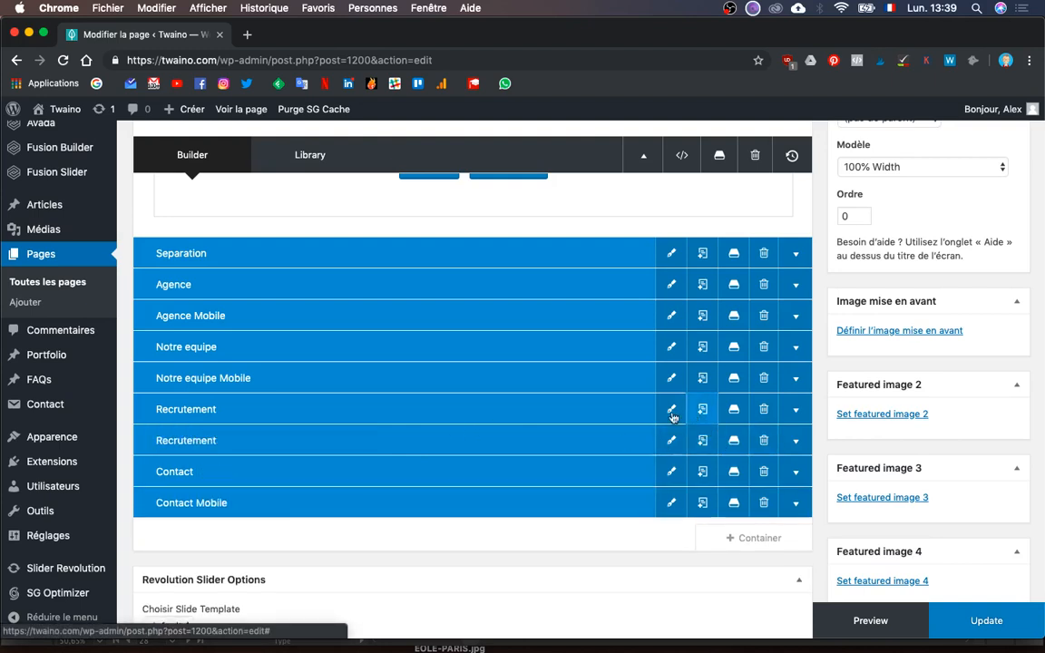
{"action": "left_click", "coordinate": [246, 438]}
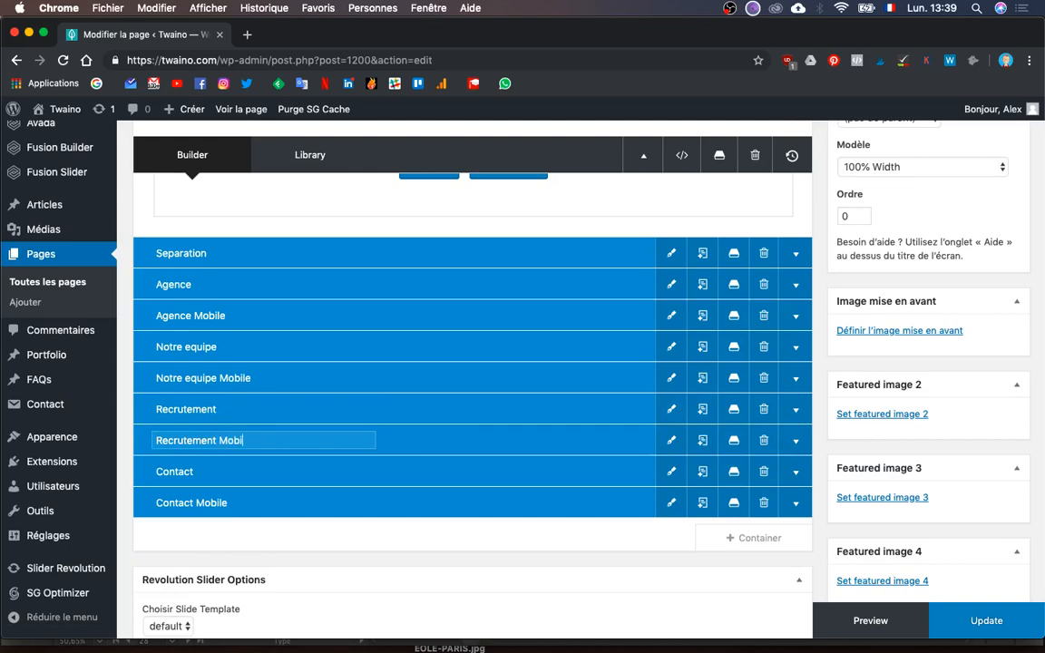
{"action": "left_click", "coordinate": [671, 440]}
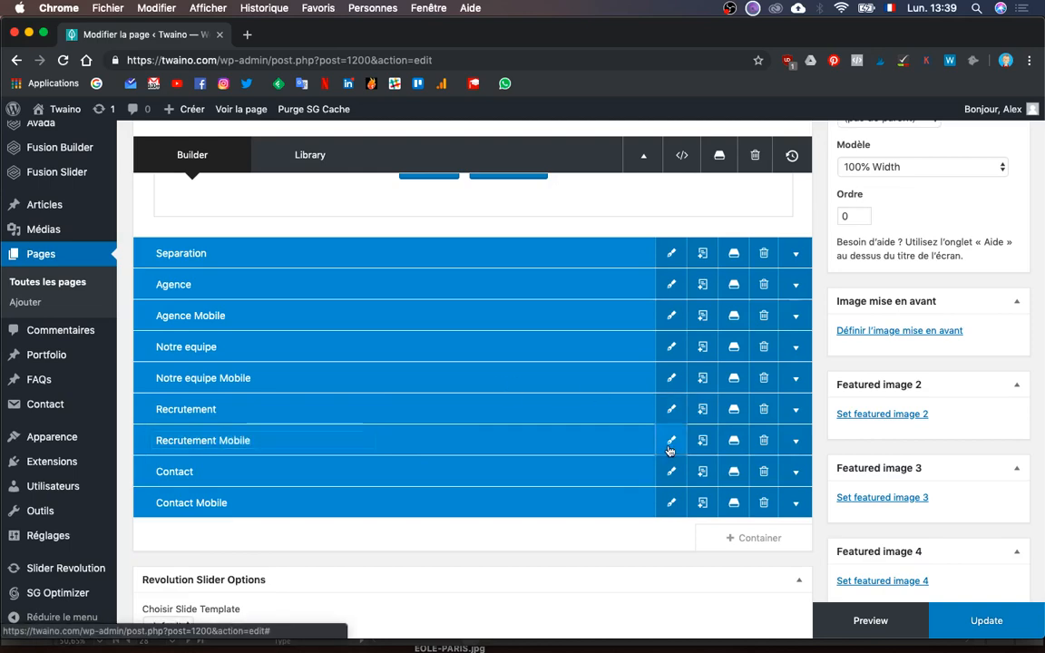
- Set Recrutement Mobile's container visibility to Small Screen only and save it
{"action": "scroll", "coordinate": [589, 427], "scroll_direction": "down", "scroll_amount": 5}
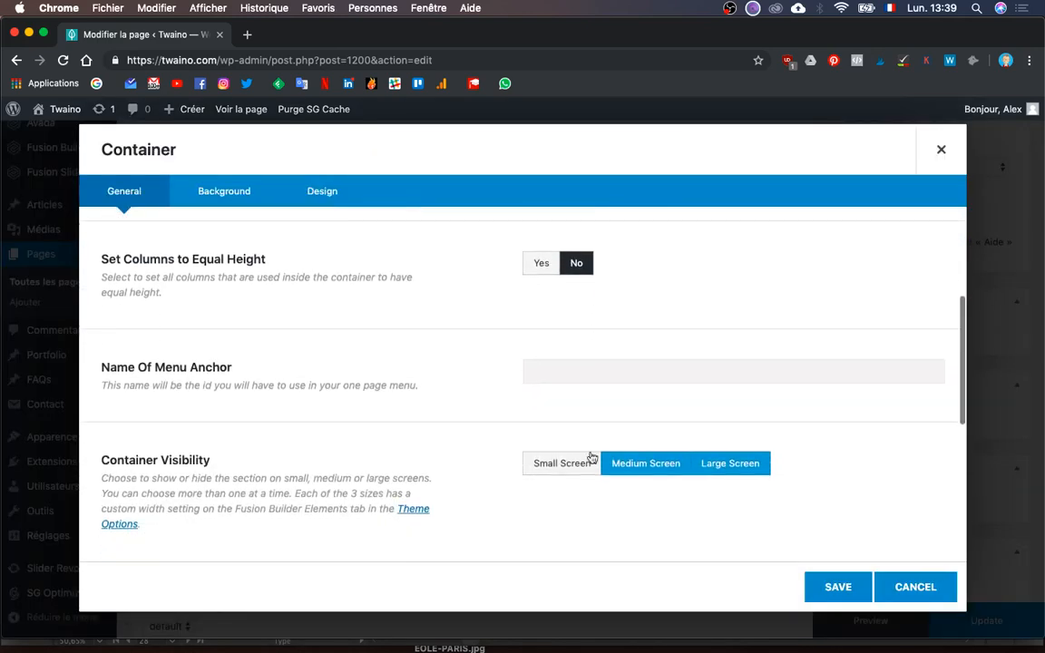
{"action": "left_click", "coordinate": [572, 464]}
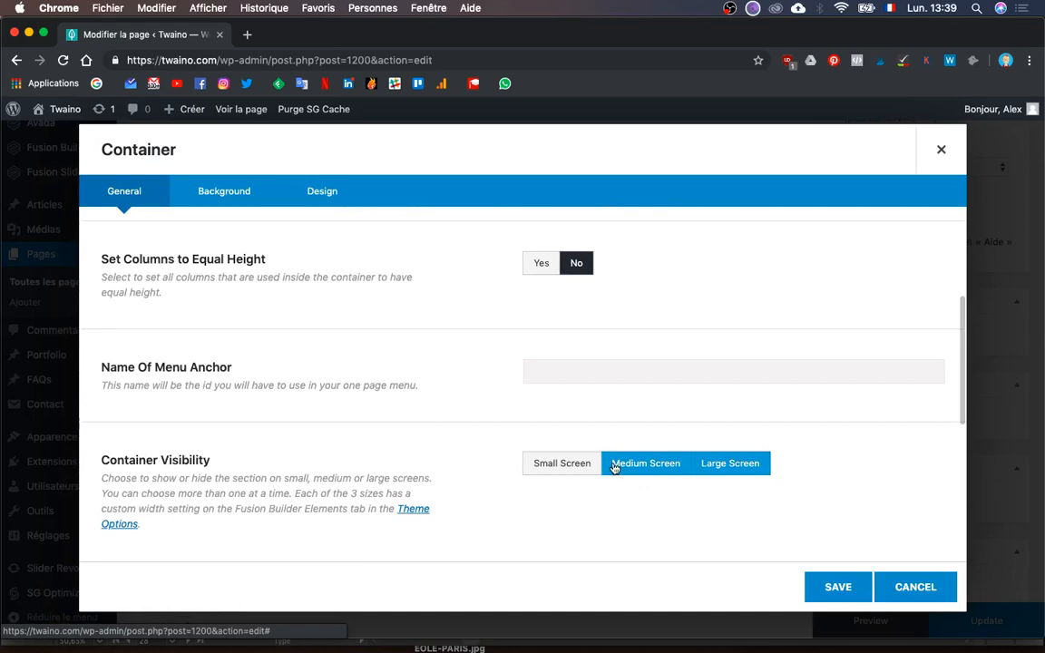
{"action": "left_click", "coordinate": [754, 466]}
{"action": "left_click", "coordinate": [833, 585]}
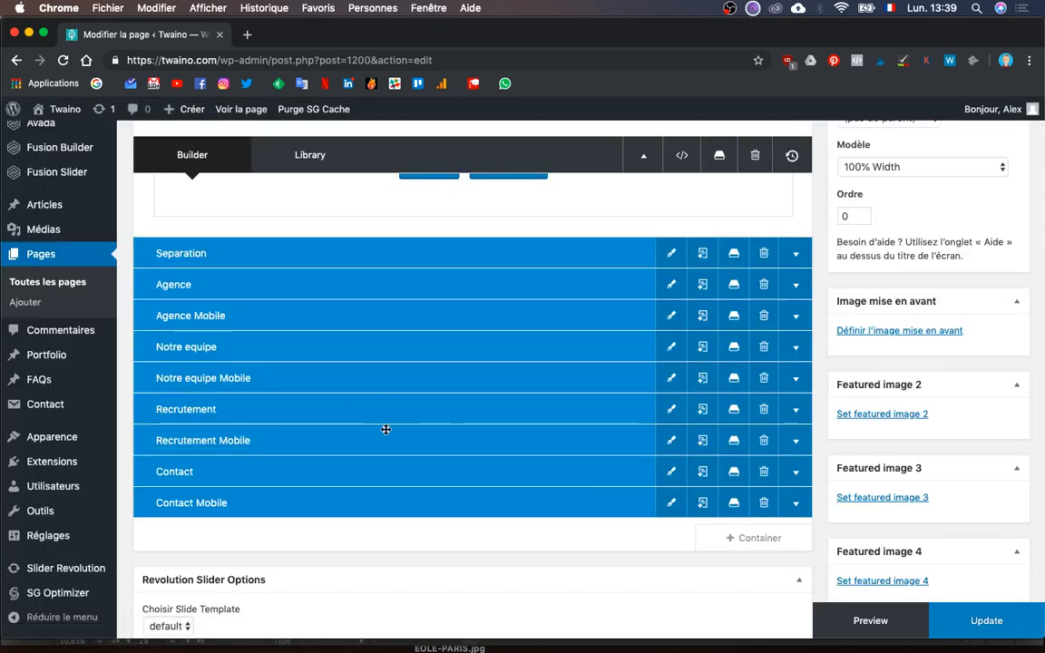
- Review Recrutement Mobile's contents and update the Agence SEO page
{"action": "left_click", "coordinate": [792, 438]}
{"action": "scroll", "coordinate": [648, 390], "scroll_direction": "down", "scroll_amount": 3}
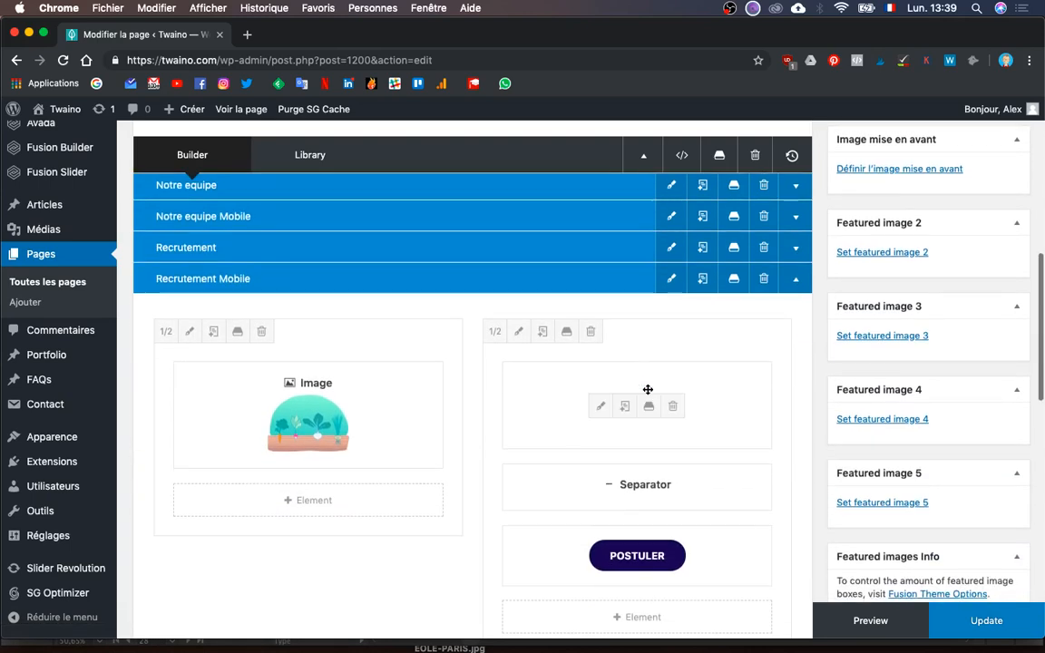
{"action": "scroll", "coordinate": [680, 411], "scroll_direction": "down", "scroll_amount": 2}
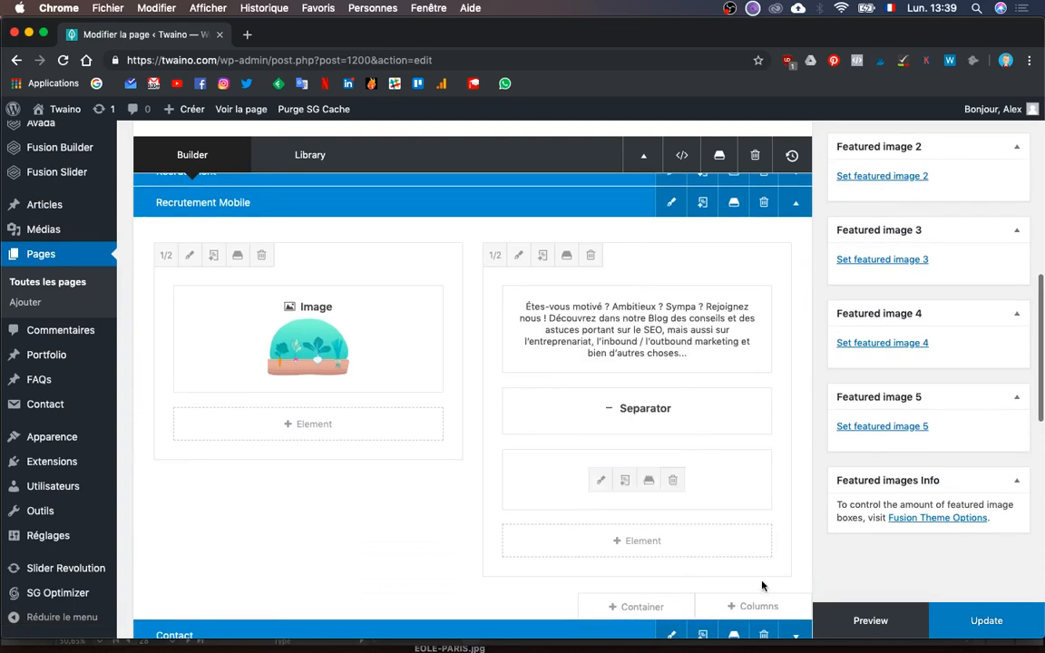
{"action": "scroll", "coordinate": [751, 524], "scroll_direction": "down", "scroll_amount": 5}
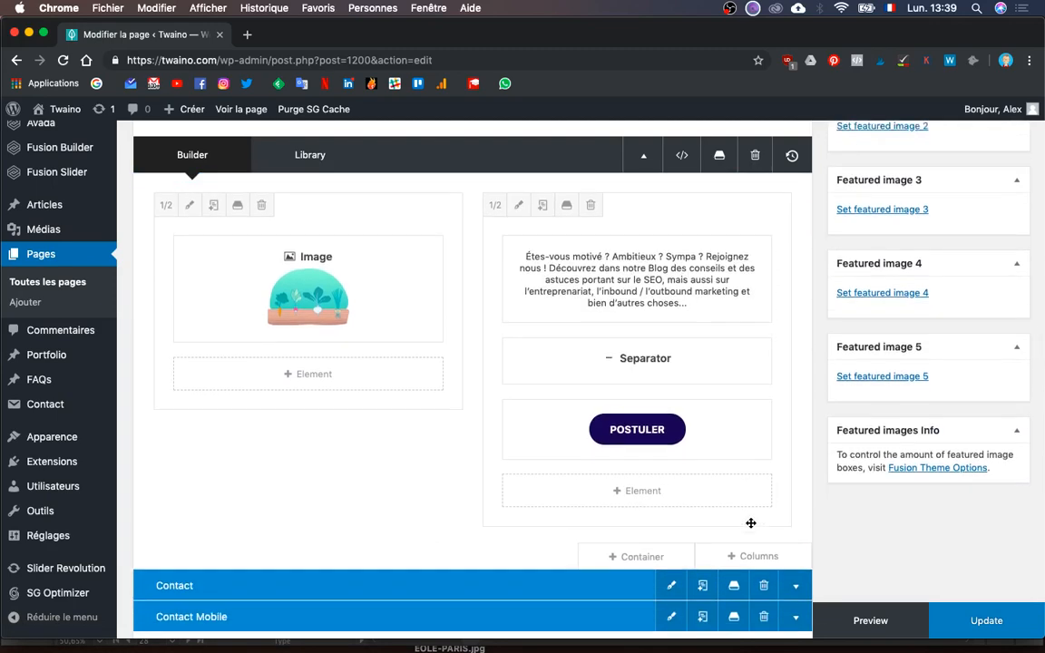
{"action": "scroll", "coordinate": [751, 526], "scroll_direction": "up", "scroll_amount": 3}
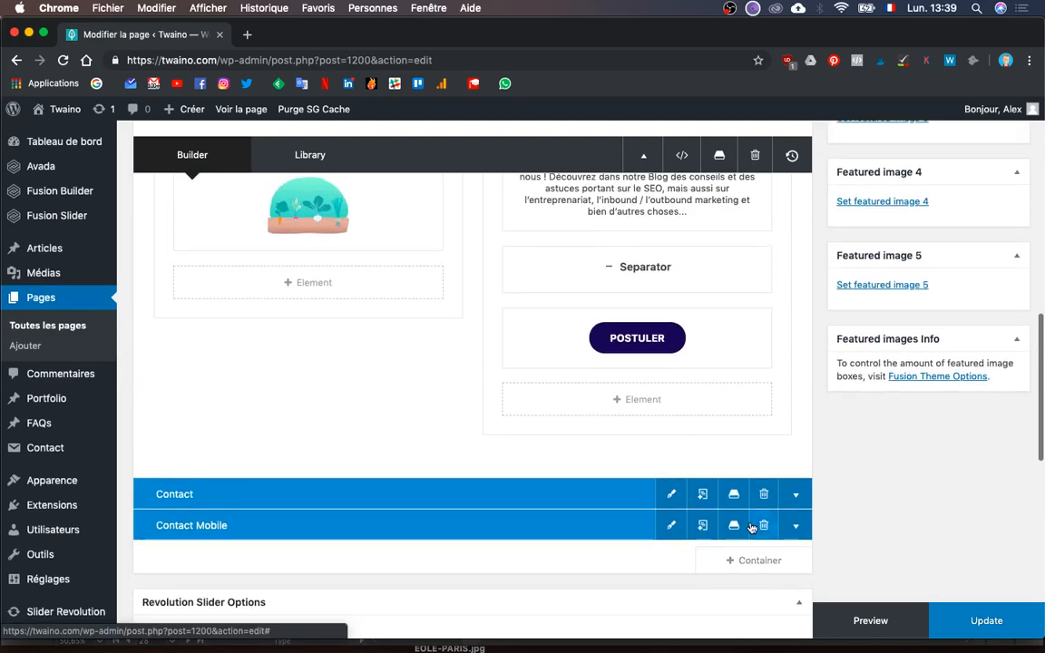
{"action": "left_click", "coordinate": [973, 618]}
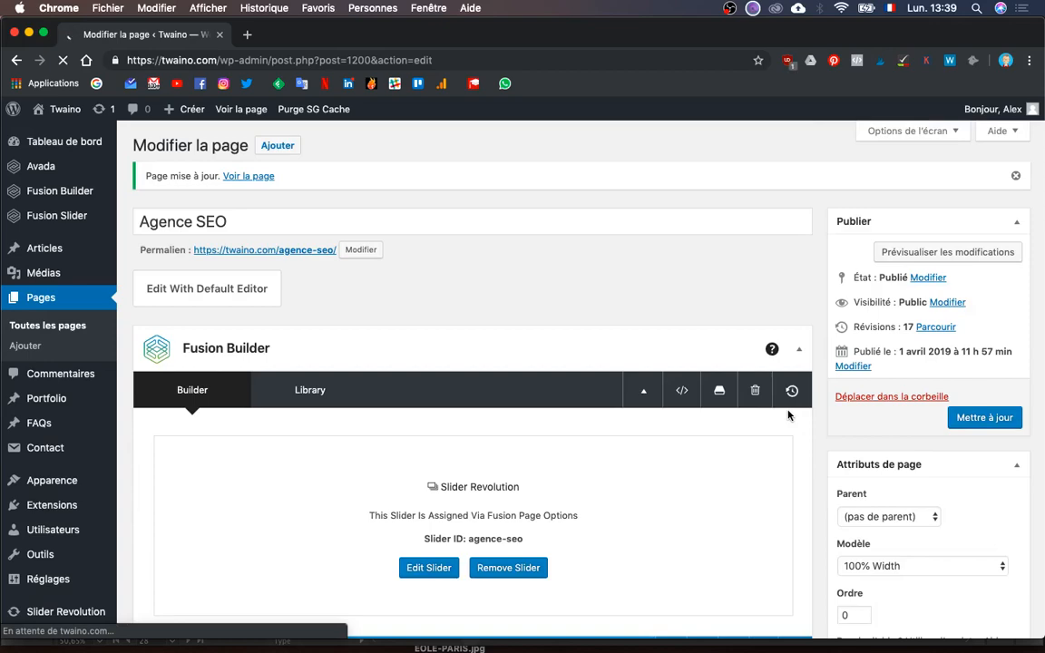
- Bring the narrow live-site window forward and reload the Agence SEO page
{"action": "key", "text": "ctrl+Up"}
{"action": "left_click", "coordinate": [952, 444]}
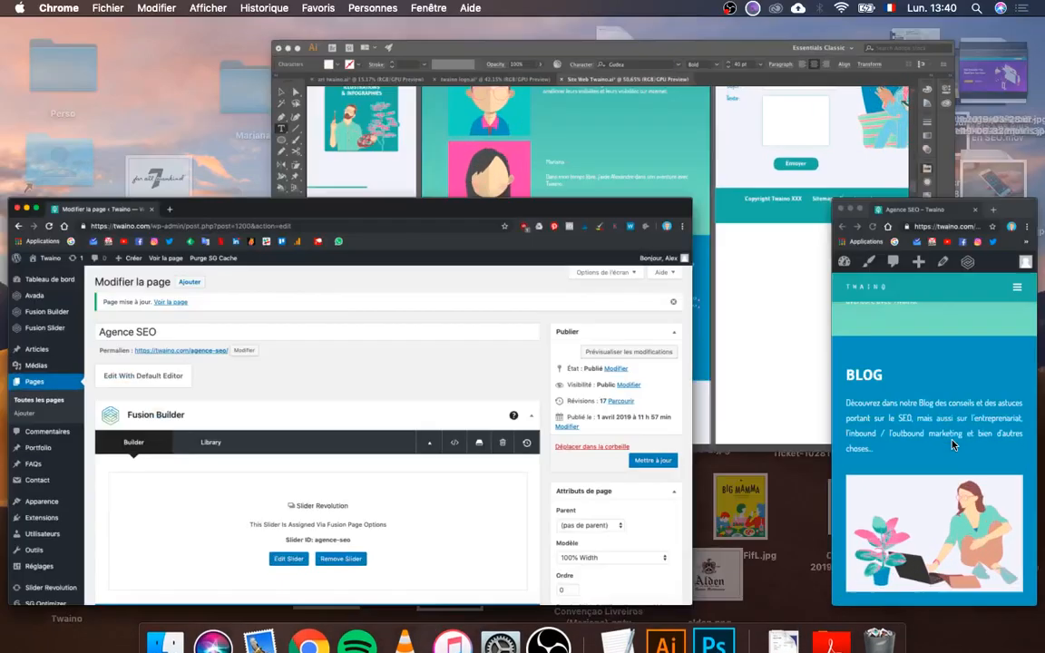
{"action": "left_click", "coordinate": [901, 60]}
{"action": "key", "text": "Return"}
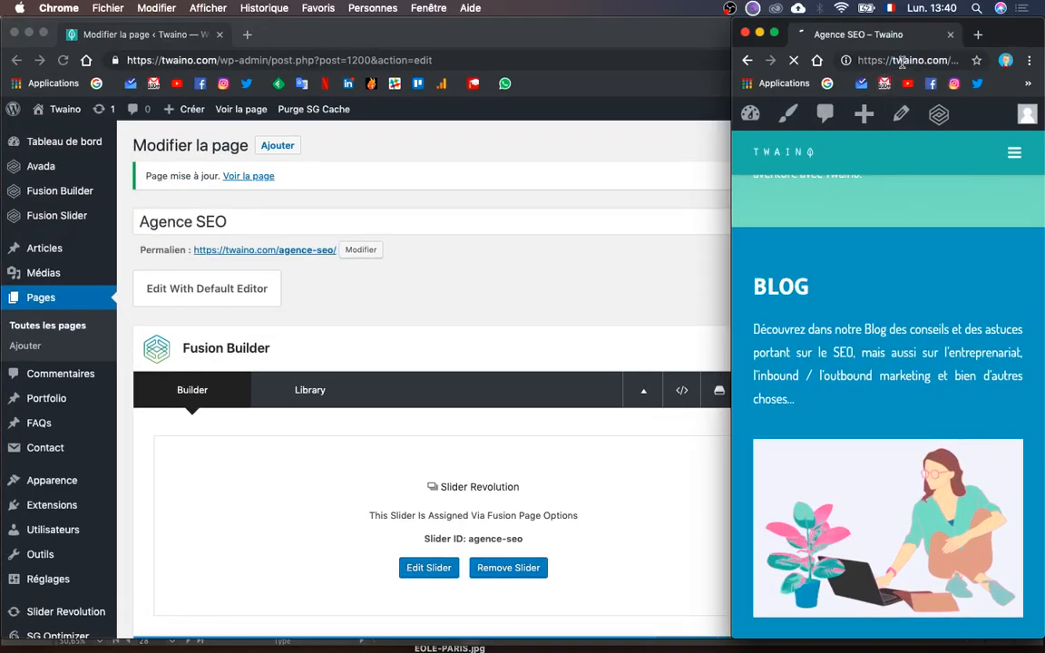
- Scroll the mobile page to check the recruitment block, its Postuler button, and Contactez nous
{"action": "scroll", "coordinate": [966, 392], "scroll_direction": "down", "scroll_amount": 15}
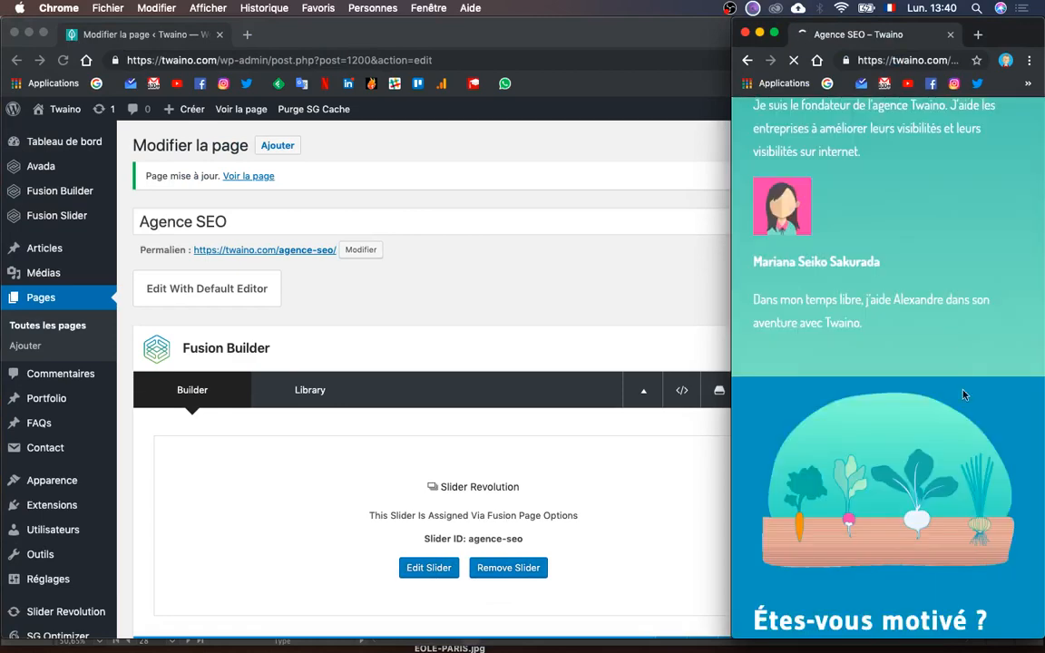
{"action": "scroll", "coordinate": [964, 410], "scroll_direction": "down", "scroll_amount": 3}
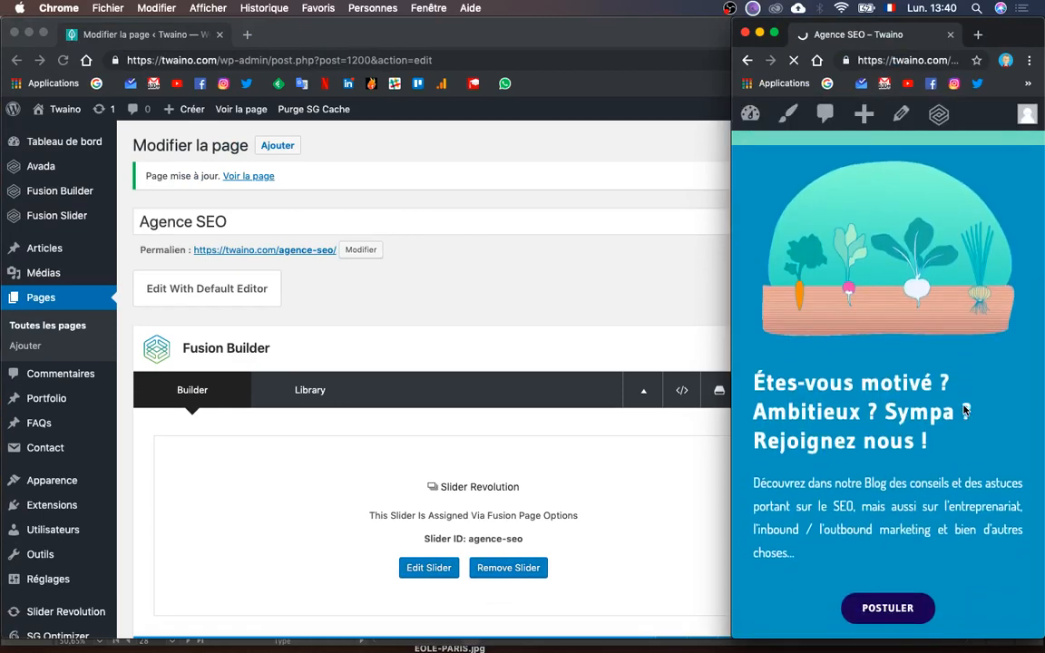
{"action": "scroll", "coordinate": [964, 410], "scroll_direction": "down", "scroll_amount": 2}
{"action": "scroll", "coordinate": [965, 410], "scroll_direction": "up", "scroll_amount": 2}
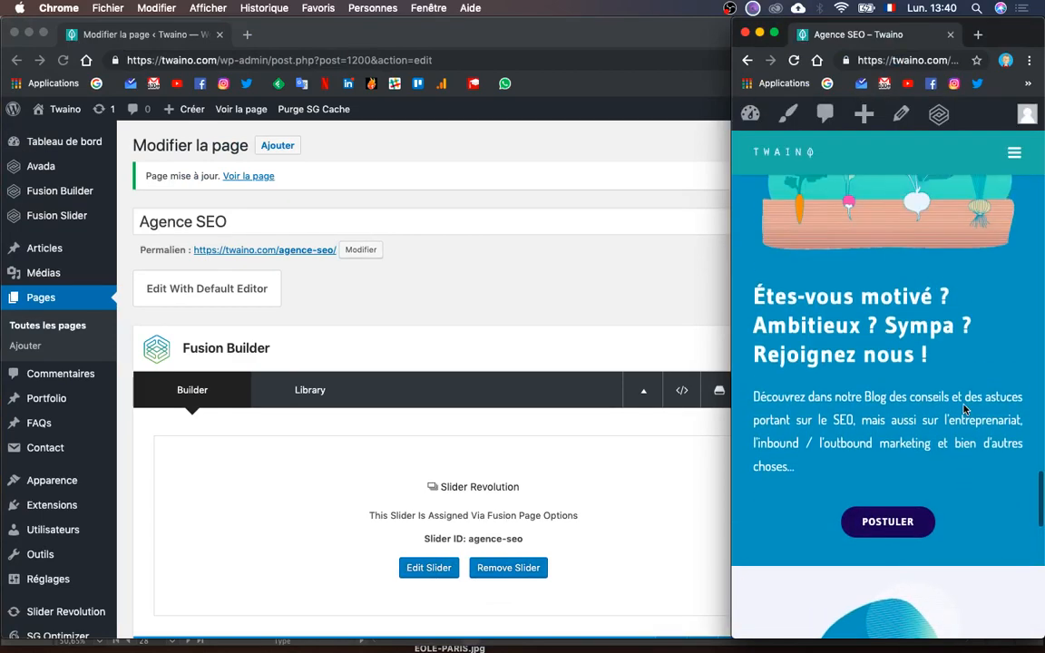
{"action": "scroll", "coordinate": [964, 408], "scroll_direction": "down", "scroll_amount": 1}
{"action": "scroll", "coordinate": [909, 490], "scroll_direction": "down", "scroll_amount": 10}
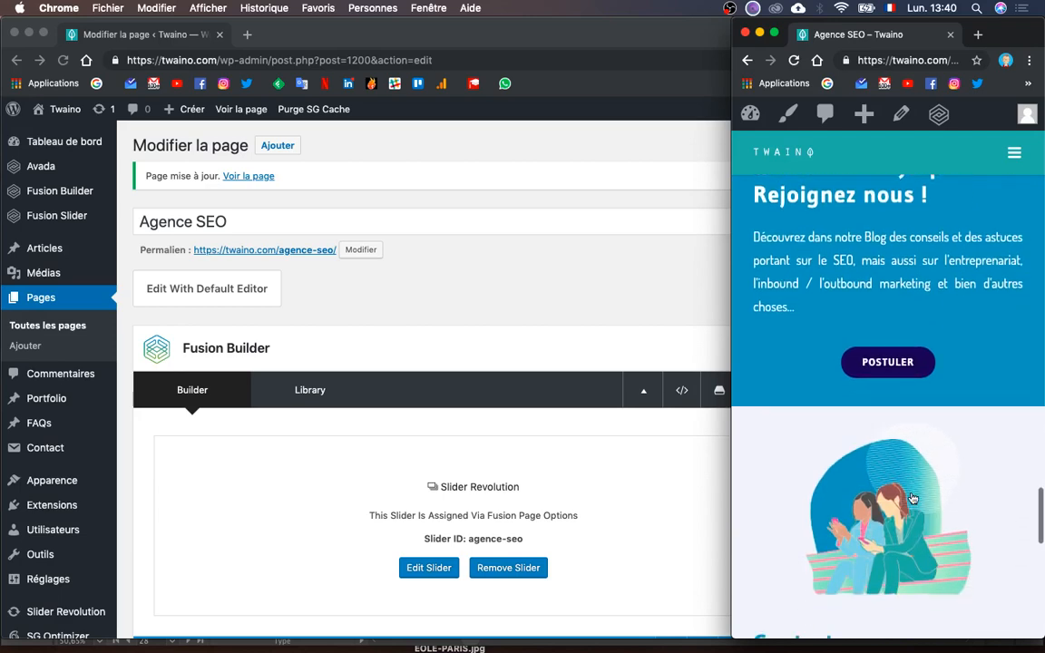
{"action": "scroll", "coordinate": [912, 494], "scroll_direction": "down", "scroll_amount": 3}
{"action": "scroll", "coordinate": [912, 494], "scroll_direction": "up", "scroll_amount": 12}
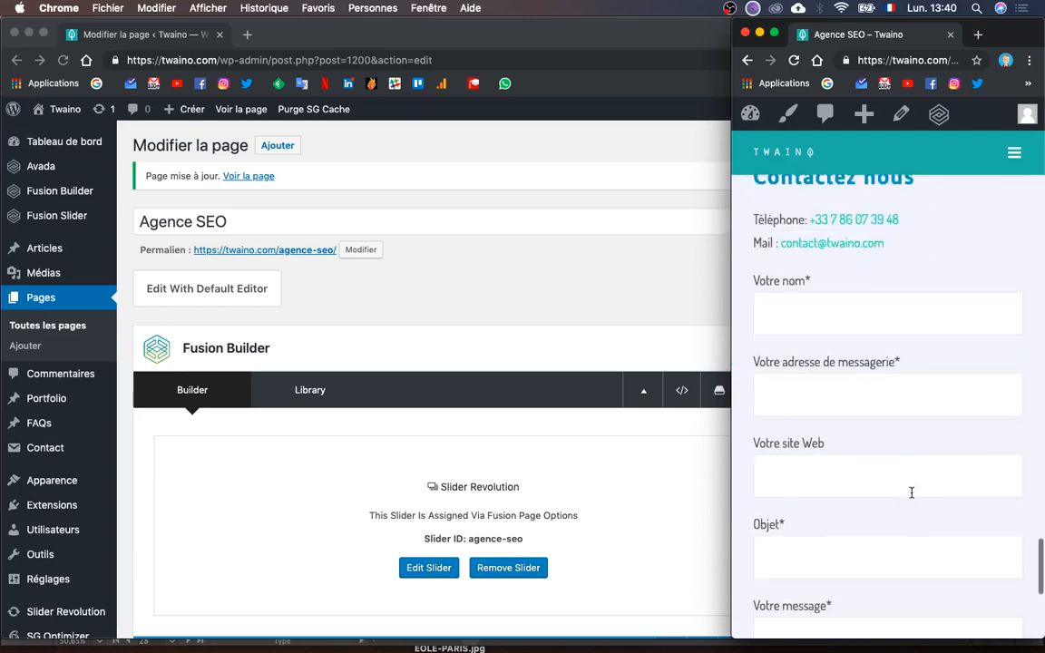
{"action": "scroll", "coordinate": [912, 496], "scroll_direction": "up", "scroll_amount": 10}
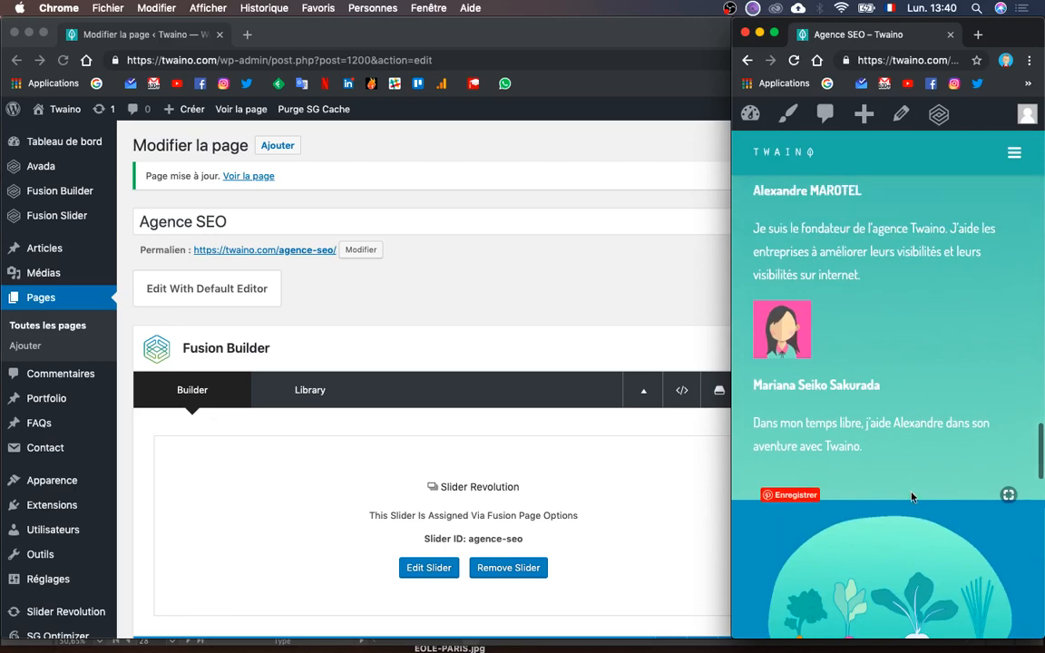
{"action": "scroll", "coordinate": [911, 496], "scroll_direction": "up", "scroll_amount": 15}
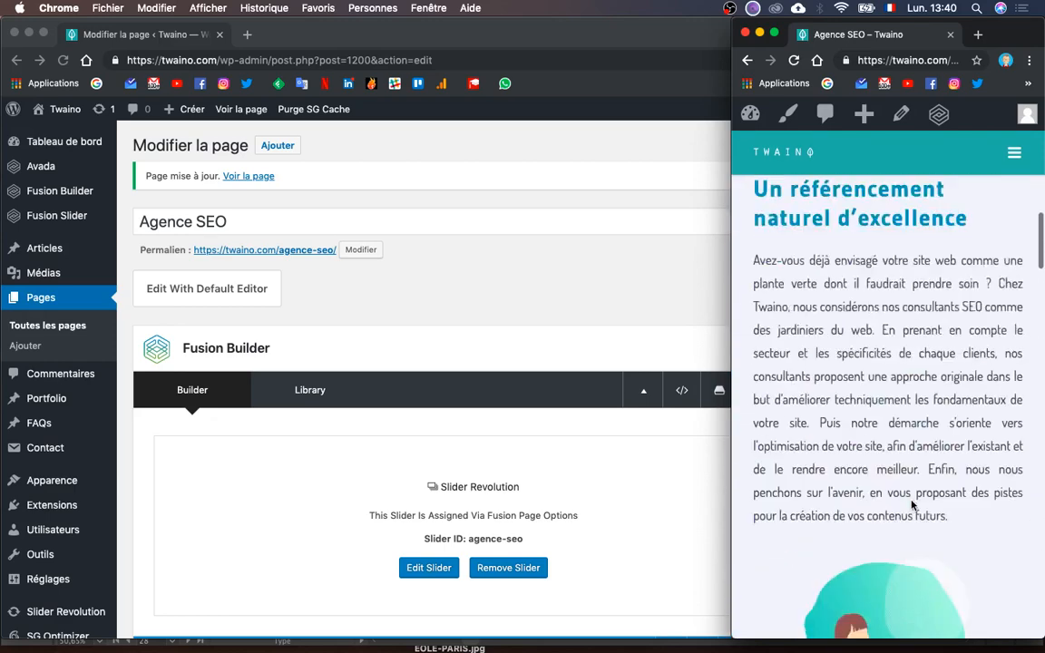
{"action": "scroll", "coordinate": [911, 505], "scroll_direction": "up", "scroll_amount": 1}
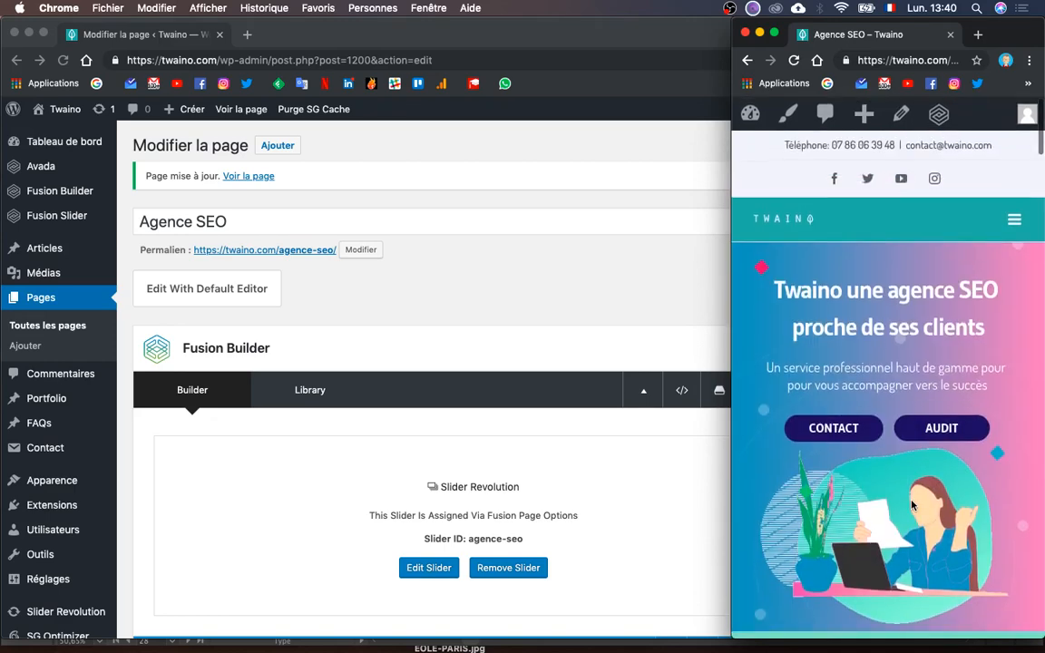
{"action": "scroll", "coordinate": [911, 505], "scroll_direction": "down", "scroll_amount": 5}
{"action": "scroll", "coordinate": [912, 500], "scroll_direction": "down", "scroll_amount": 10}
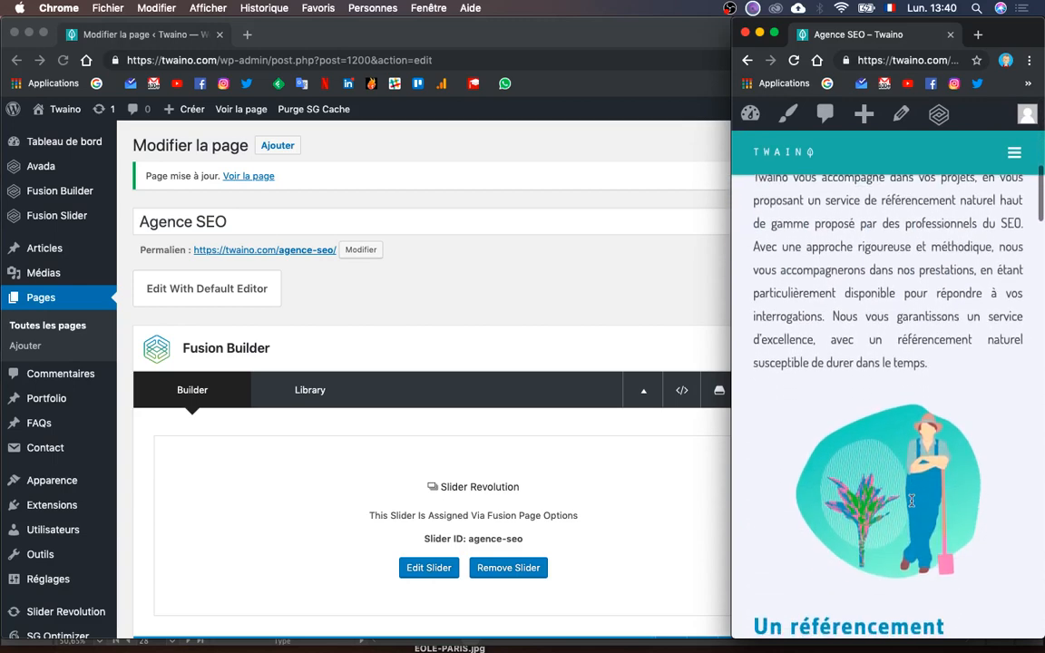
{"action": "scroll", "coordinate": [912, 505], "scroll_direction": "down", "scroll_amount": 12}
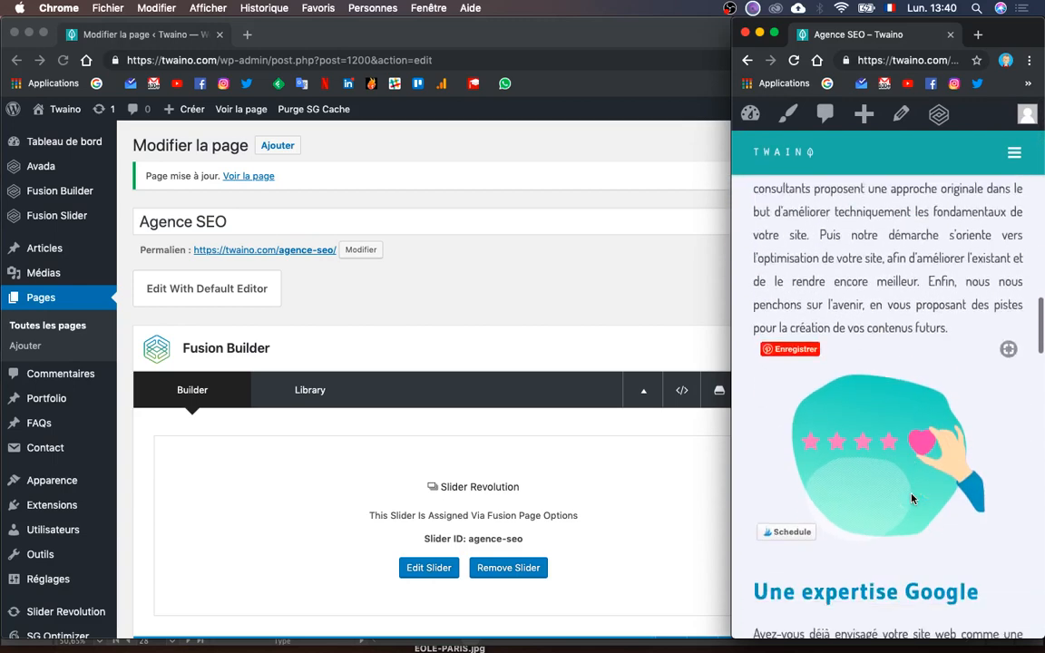
{"action": "scroll", "coordinate": [912, 498], "scroll_direction": "down", "scroll_amount": 12}
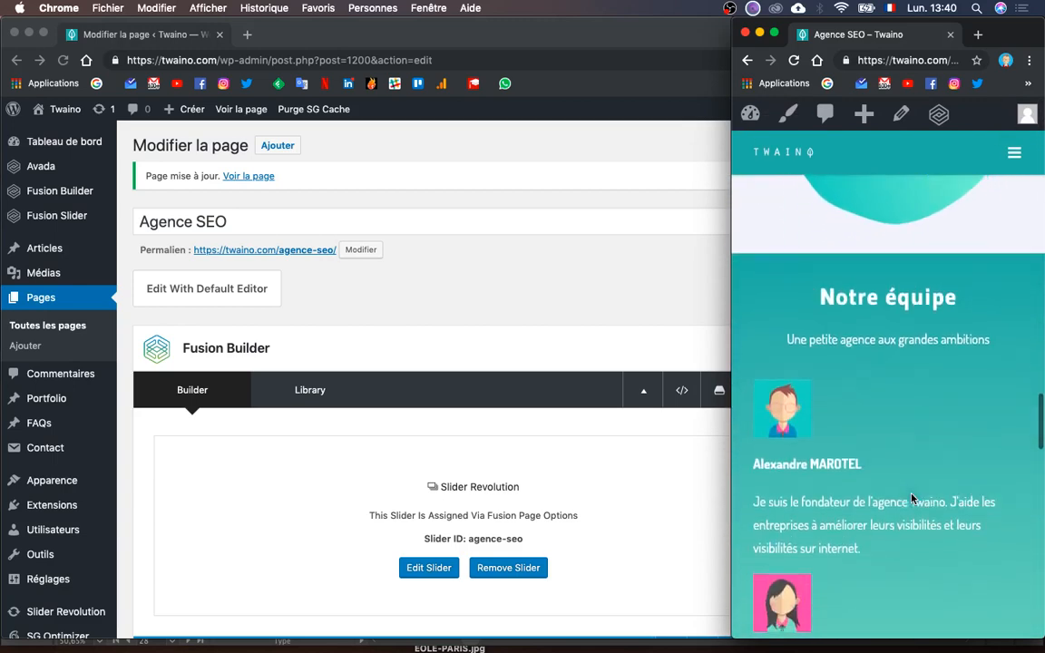
{"action": "scroll", "coordinate": [912, 494], "scroll_direction": "down", "scroll_amount": 8}
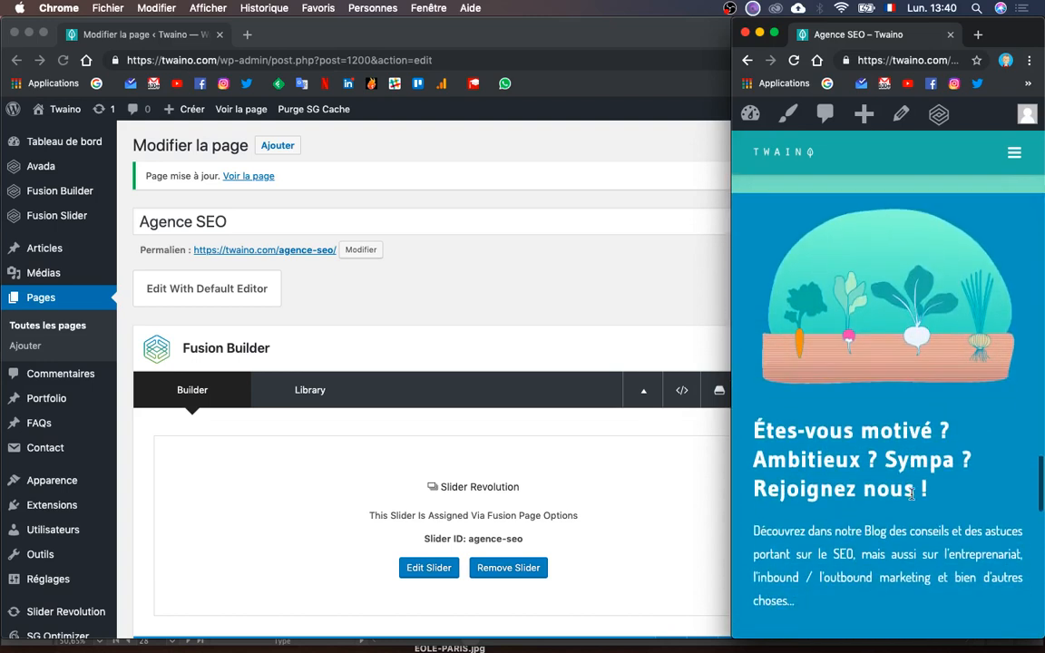
{"action": "scroll", "coordinate": [912, 495], "scroll_direction": "down", "scroll_amount": 3}
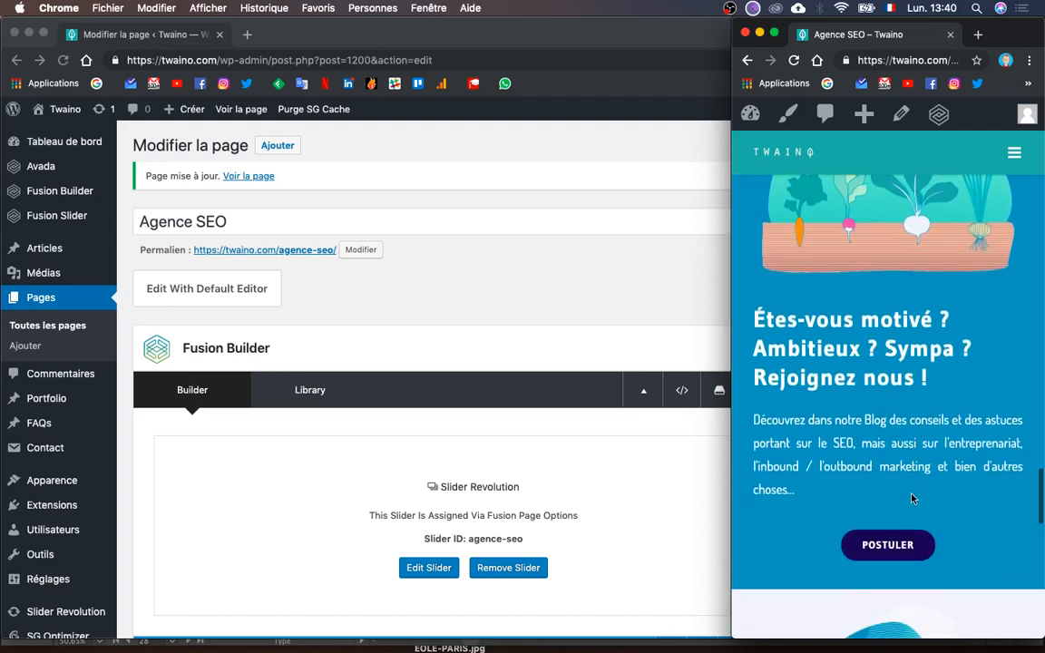
{"action": "scroll", "coordinate": [911, 498], "scroll_direction": "down", "scroll_amount": 2}
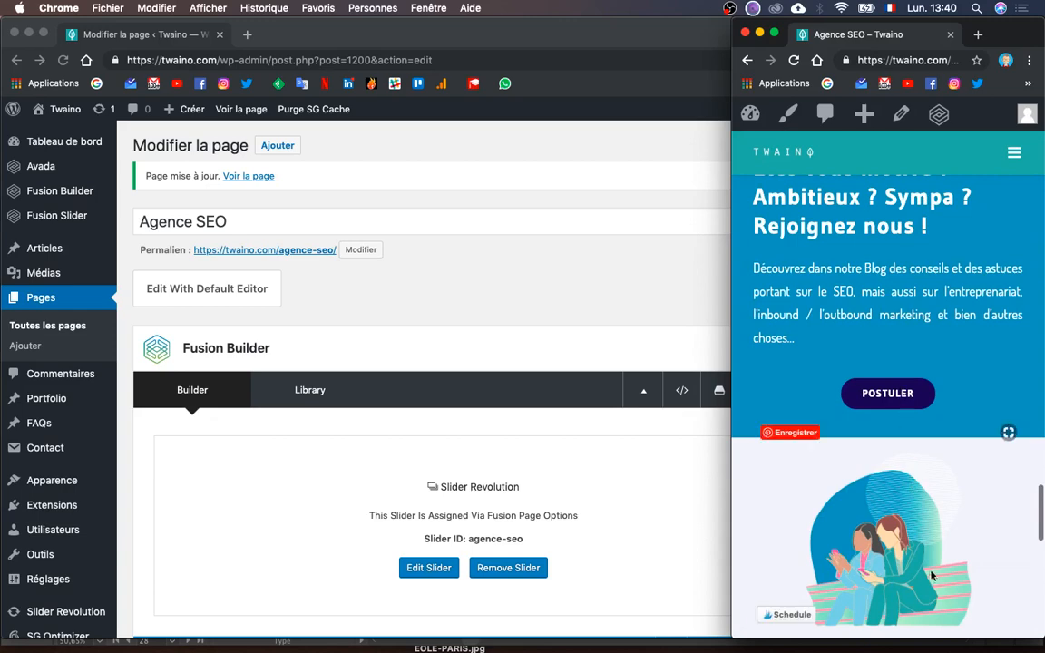
{"action": "scroll", "coordinate": [931, 575], "scroll_direction": "down", "scroll_amount": 10}
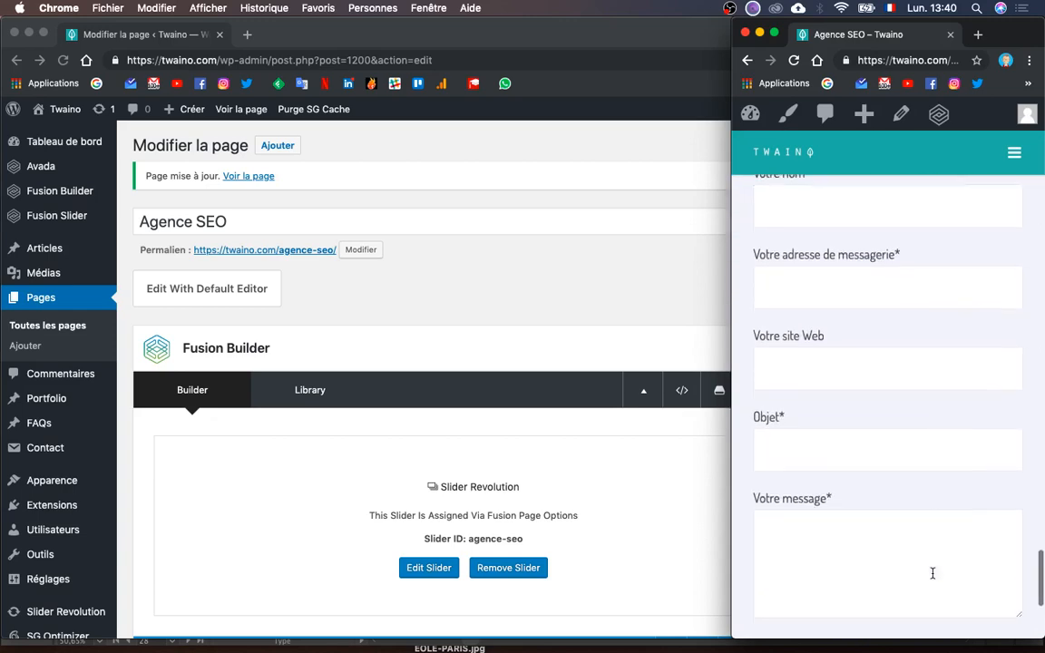
{"action": "scroll", "coordinate": [931, 574], "scroll_direction": "down", "scroll_amount": 4}
{"action": "scroll", "coordinate": [932, 576], "scroll_direction": "up", "scroll_amount": 8}
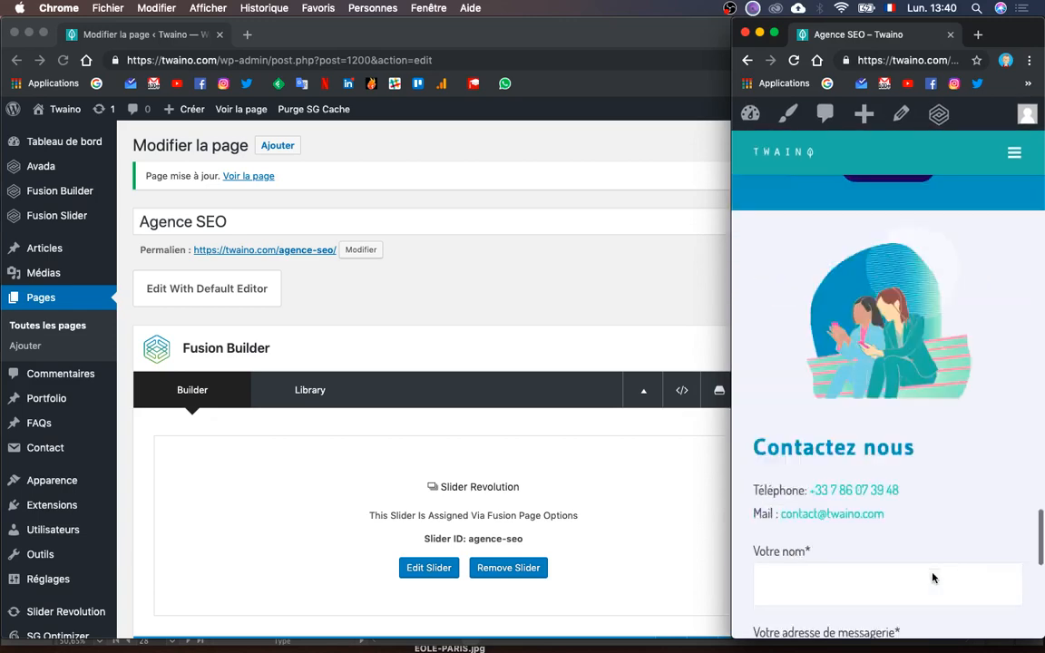
{"action": "scroll", "coordinate": [932, 578], "scroll_direction": "up", "scroll_amount": 15}
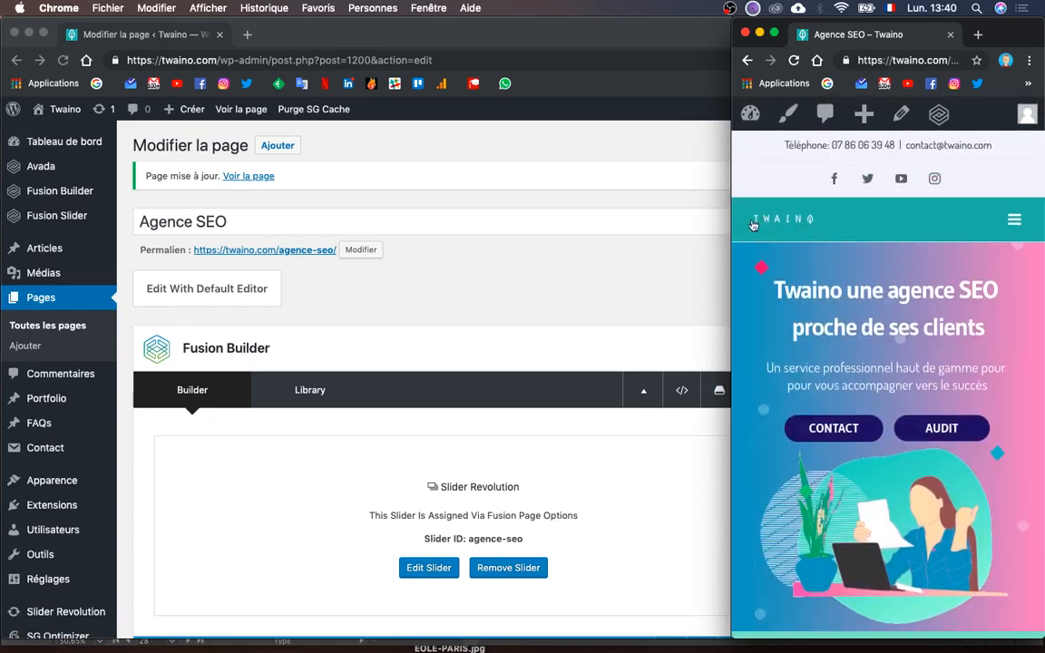
{"action": "left_click_drag", "start_coordinate": [580, 241], "coordinate": [3, 283]}
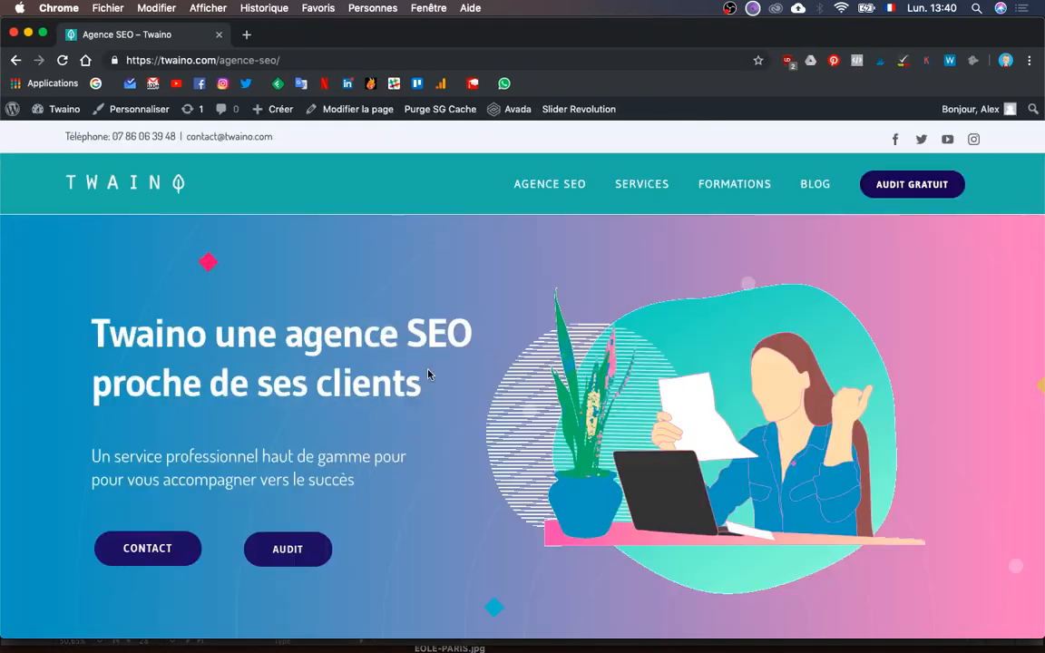
{"action": "scroll", "coordinate": [644, 475], "scroll_direction": "down", "scroll_amount": 10}
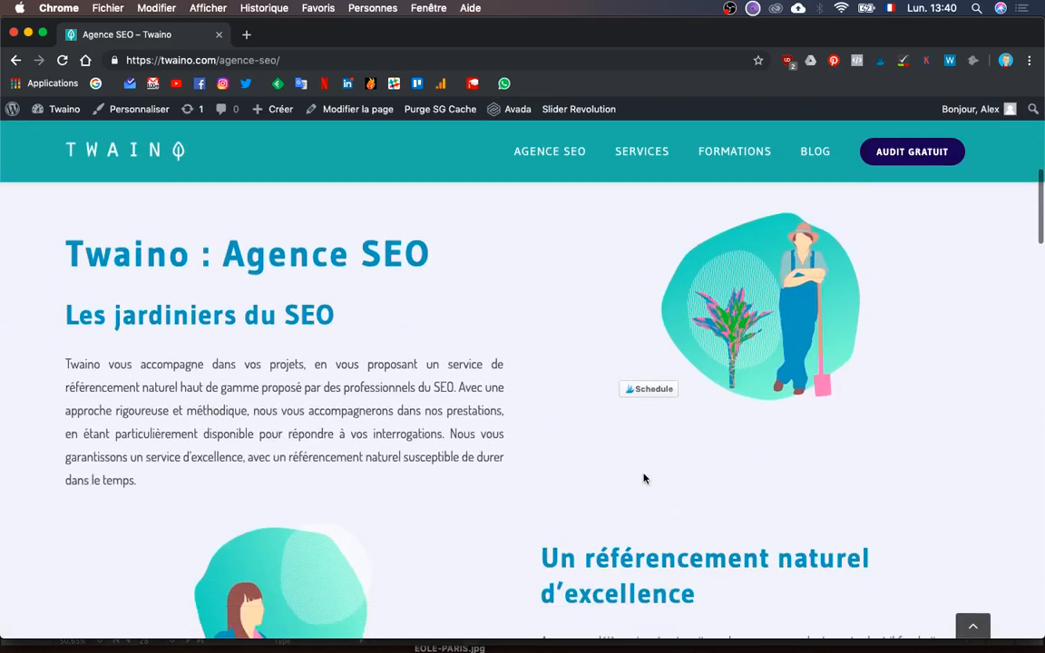
{"action": "scroll", "coordinate": [644, 475], "scroll_direction": "down", "scroll_amount": 10}
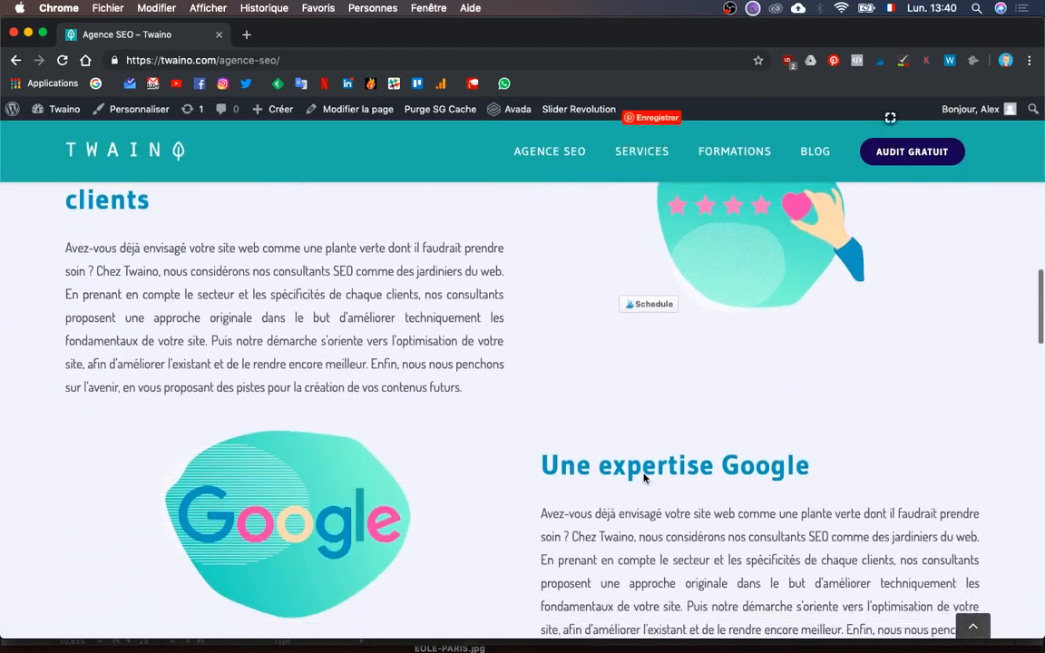
{"action": "scroll", "coordinate": [644, 478], "scroll_direction": "down", "scroll_amount": 10}
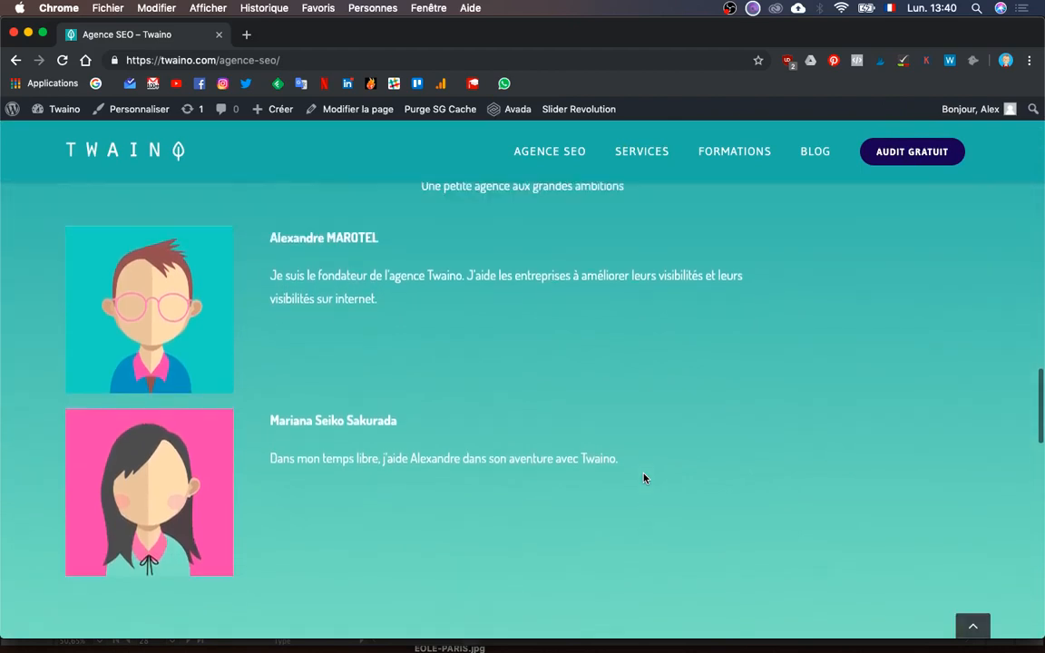
{"action": "scroll", "coordinate": [644, 478], "scroll_direction": "down", "scroll_amount": 1}
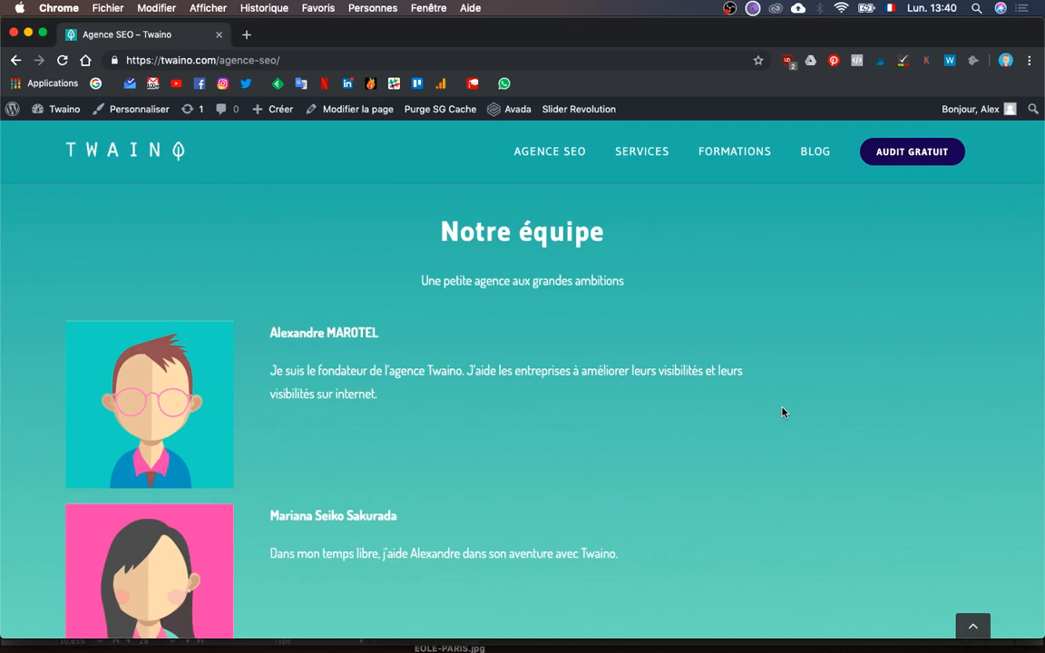
{"action": "scroll", "coordinate": [782, 412], "scroll_direction": "down", "scroll_amount": 2}
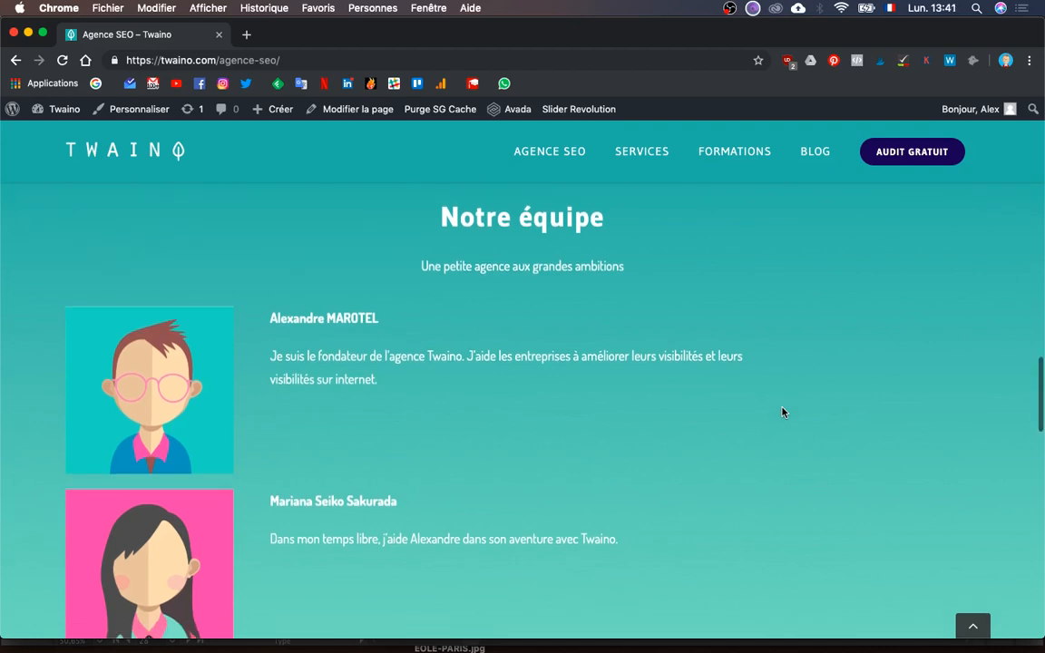
{"action": "scroll", "coordinate": [782, 412], "scroll_direction": "up", "scroll_amount": 3}
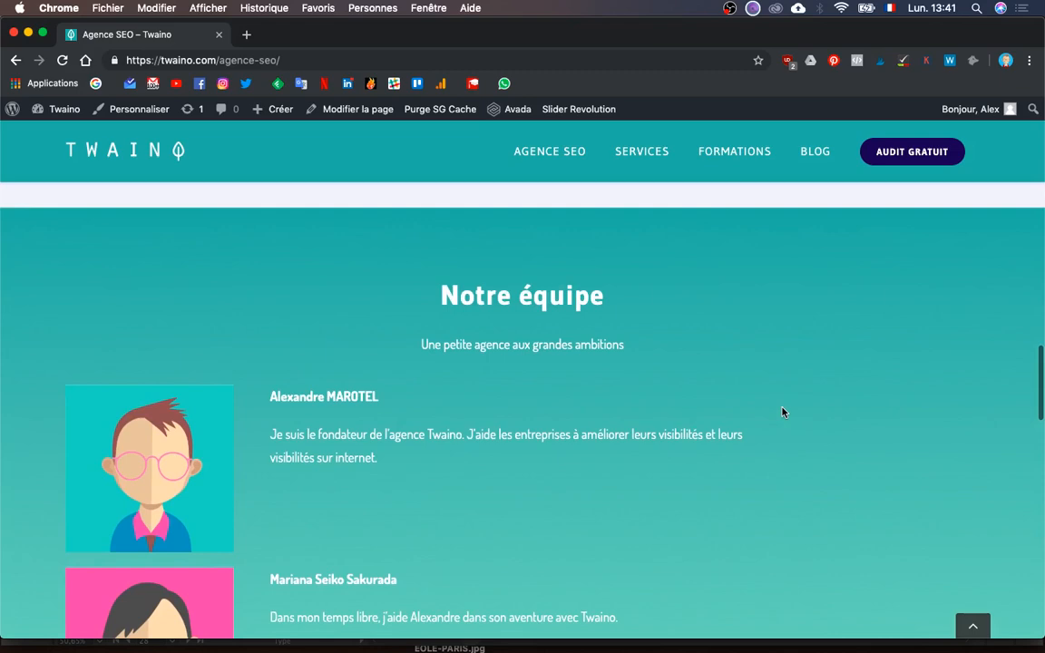
{"action": "scroll", "coordinate": [783, 412], "scroll_direction": "down", "scroll_amount": 2}
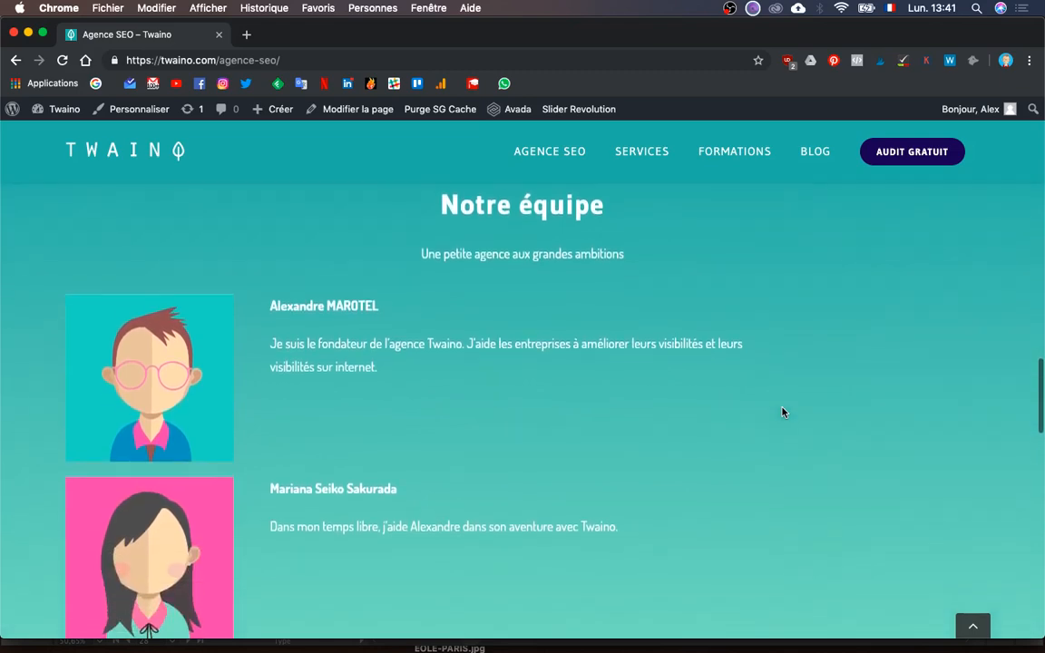
{"action": "scroll", "coordinate": [783, 412], "scroll_direction": "down", "scroll_amount": 10}
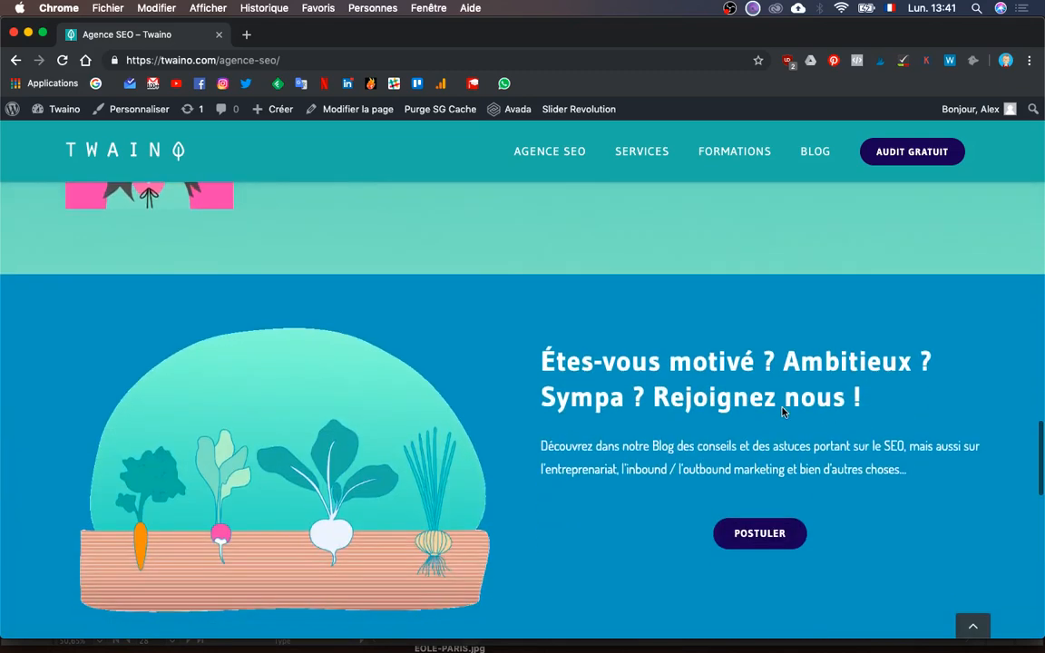
{"action": "scroll", "coordinate": [783, 411], "scroll_direction": "down", "scroll_amount": 20}
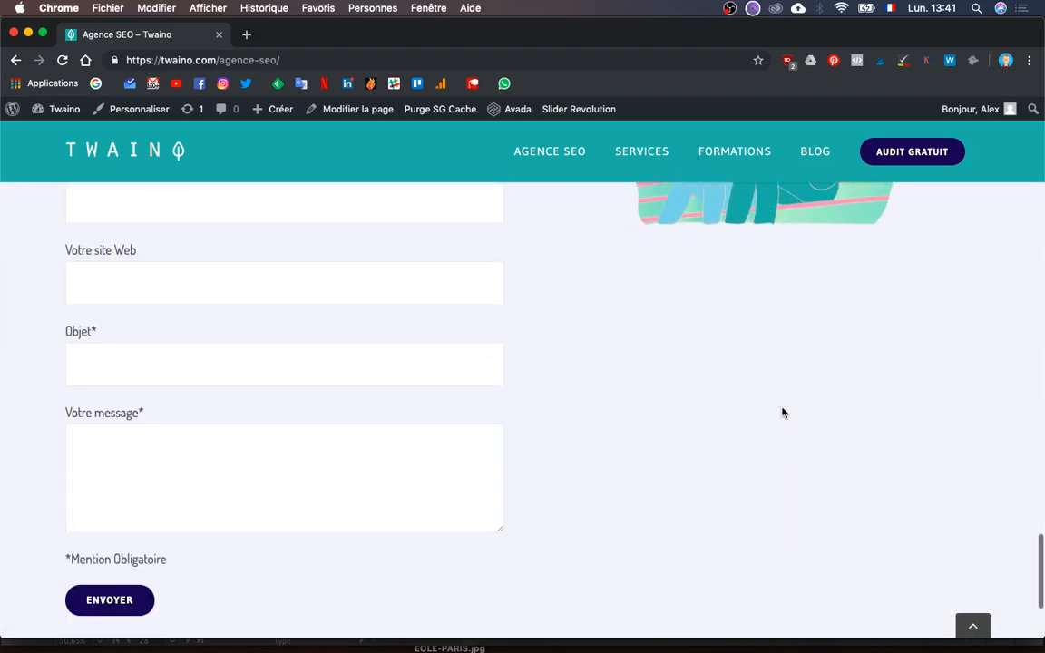
{"action": "scroll", "coordinate": [783, 412], "scroll_direction": "down", "scroll_amount": 4}
{"action": "scroll", "coordinate": [780, 410], "scroll_direction": "up", "scroll_amount": 12}
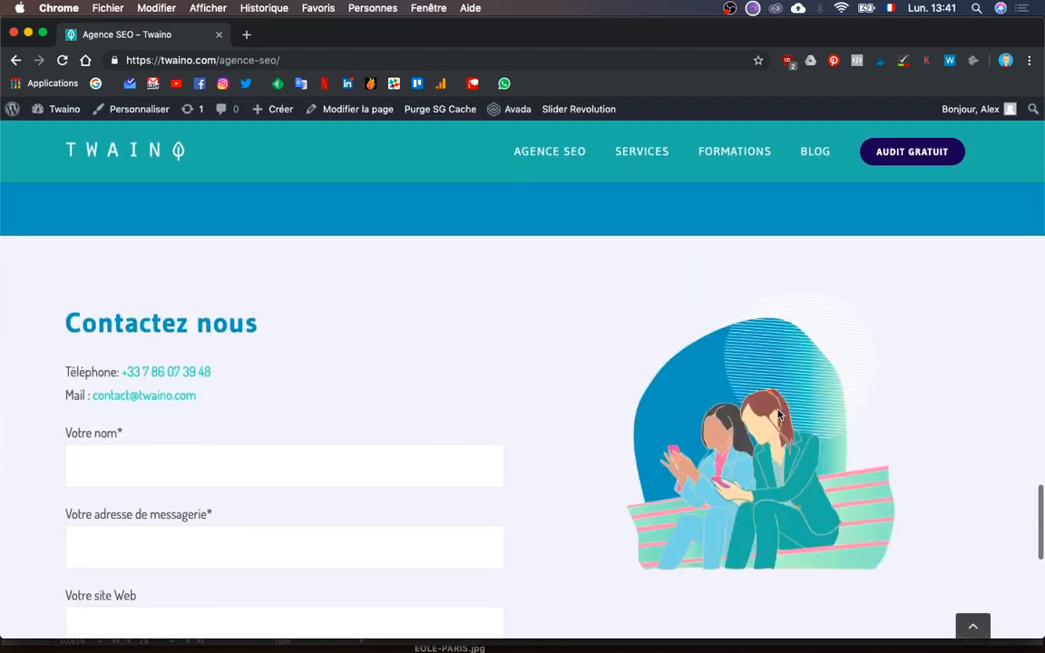
{"action": "scroll", "coordinate": [778, 413], "scroll_direction": "up", "scroll_amount": 20}
{"action": "key", "text": "ctrl+Up"}
{"action": "left_click", "coordinate": [756, 206]}
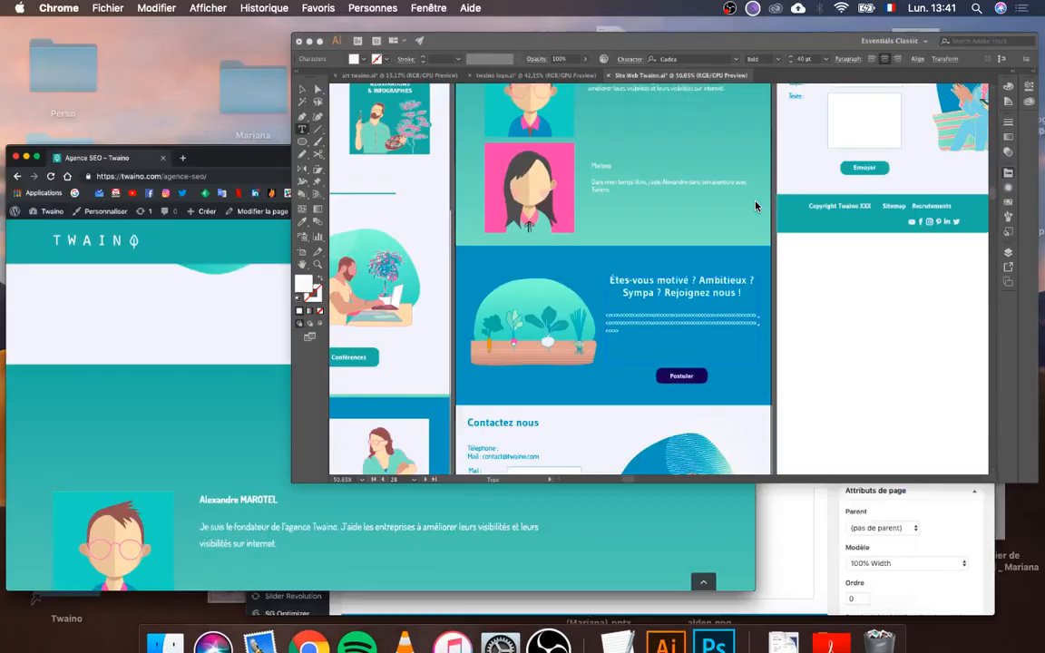
{"action": "scroll", "coordinate": [557, 314], "scroll_direction": "up", "scroll_amount": 5}
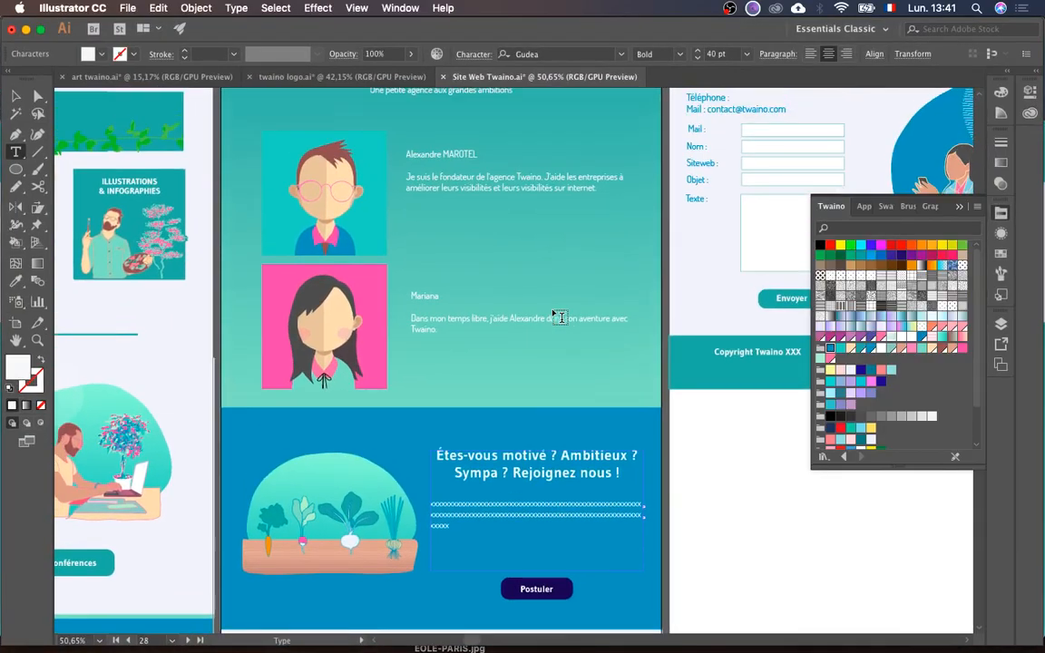
{"action": "scroll", "coordinate": [560, 317], "scroll_direction": "up", "scroll_amount": 15}
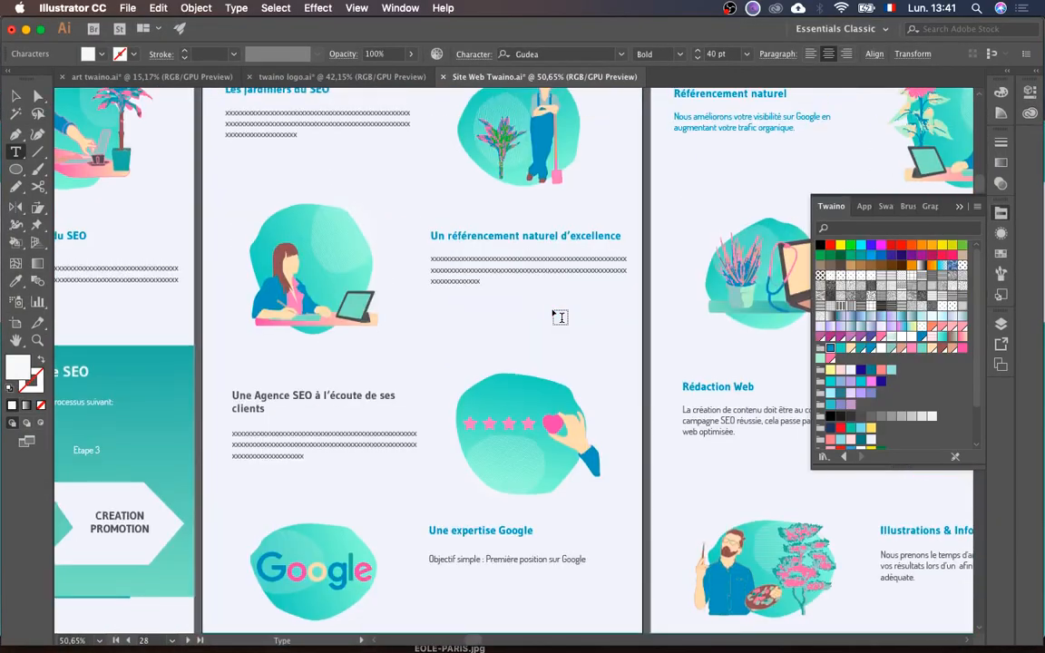
{"action": "scroll", "coordinate": [560, 317], "scroll_direction": "up", "scroll_amount": 15}
{"action": "scroll", "coordinate": [560, 317], "scroll_direction": "down", "scroll_amount": 5}
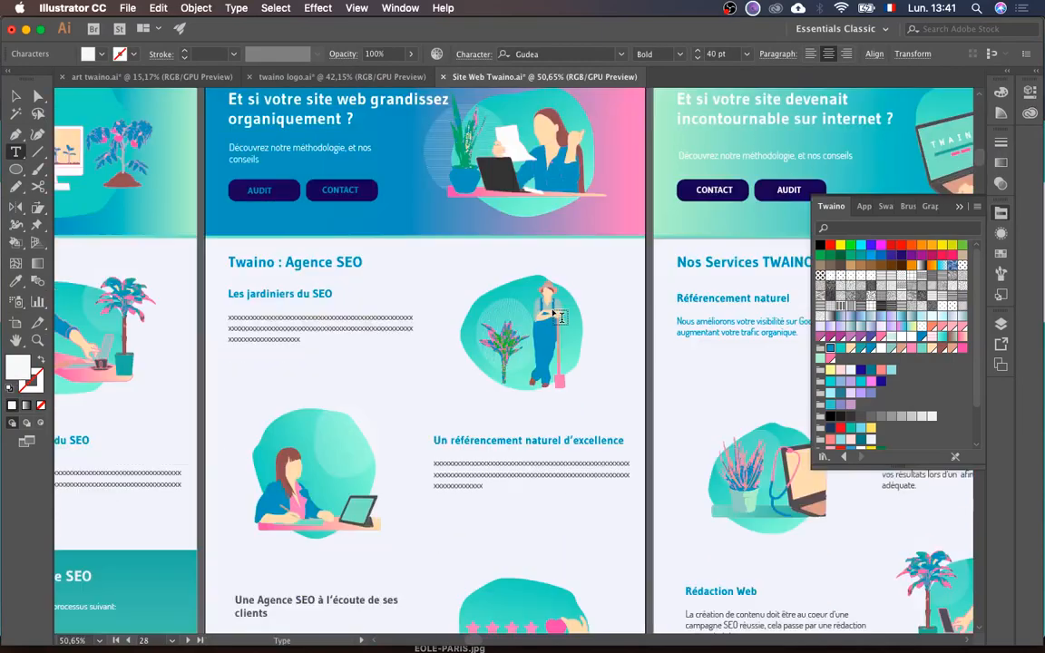
{"action": "scroll", "coordinate": [560, 317], "scroll_direction": "down", "scroll_amount": 15}
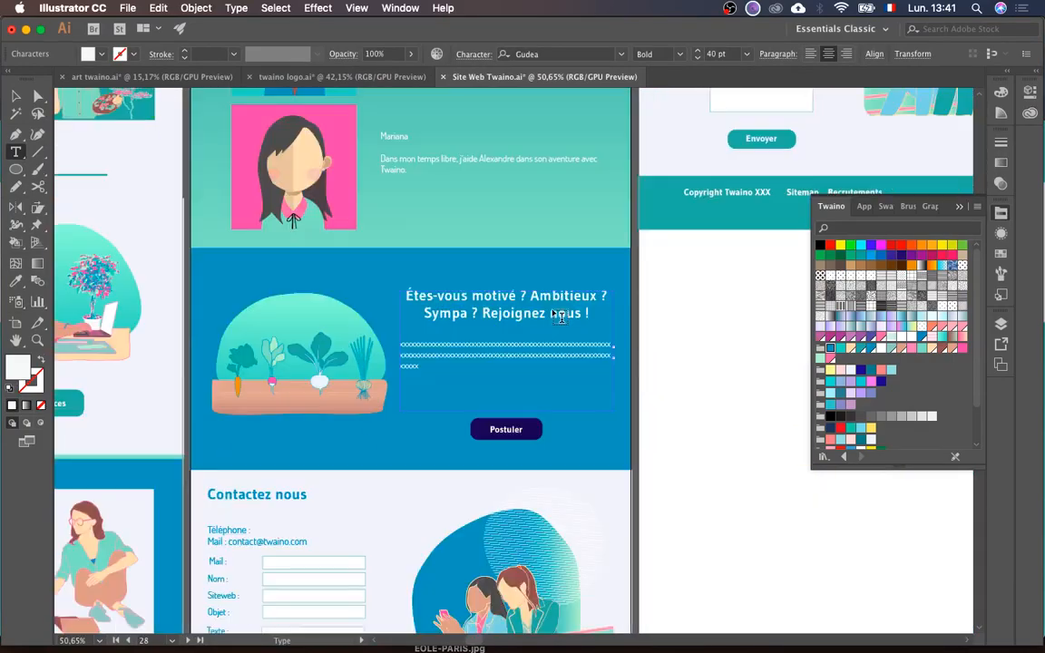
{"action": "key", "text": "ctrl+Up"}
{"action": "left_click", "coordinate": [408, 410]}
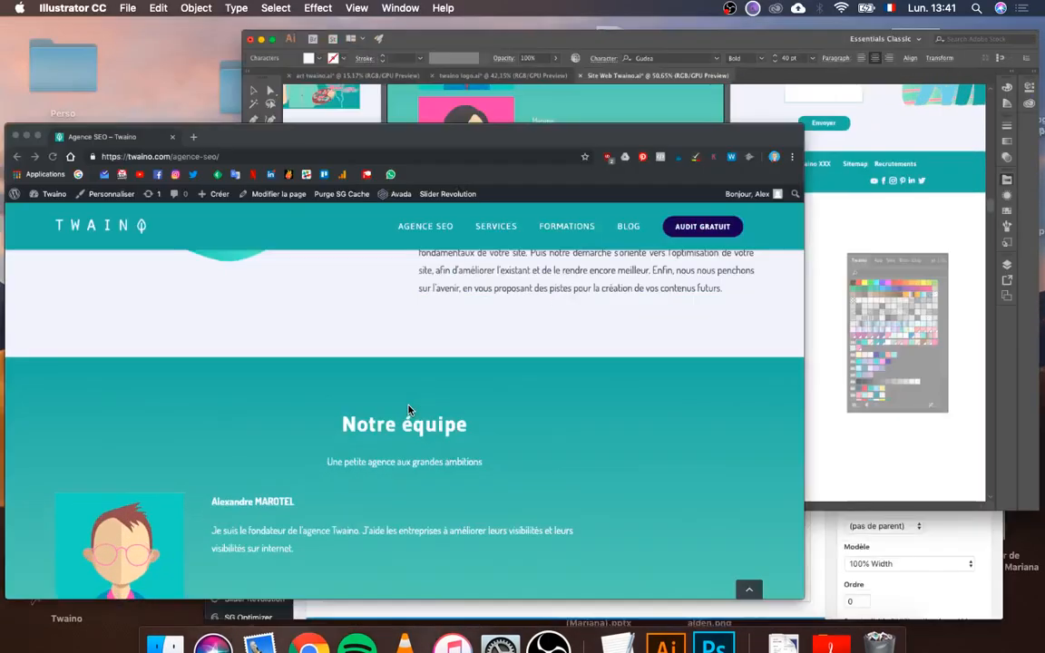
{"action": "scroll", "coordinate": [409, 408], "scroll_direction": "down", "scroll_amount": 10}
{"action": "scroll", "coordinate": [408, 406], "scroll_direction": "down", "scroll_amount": 5}
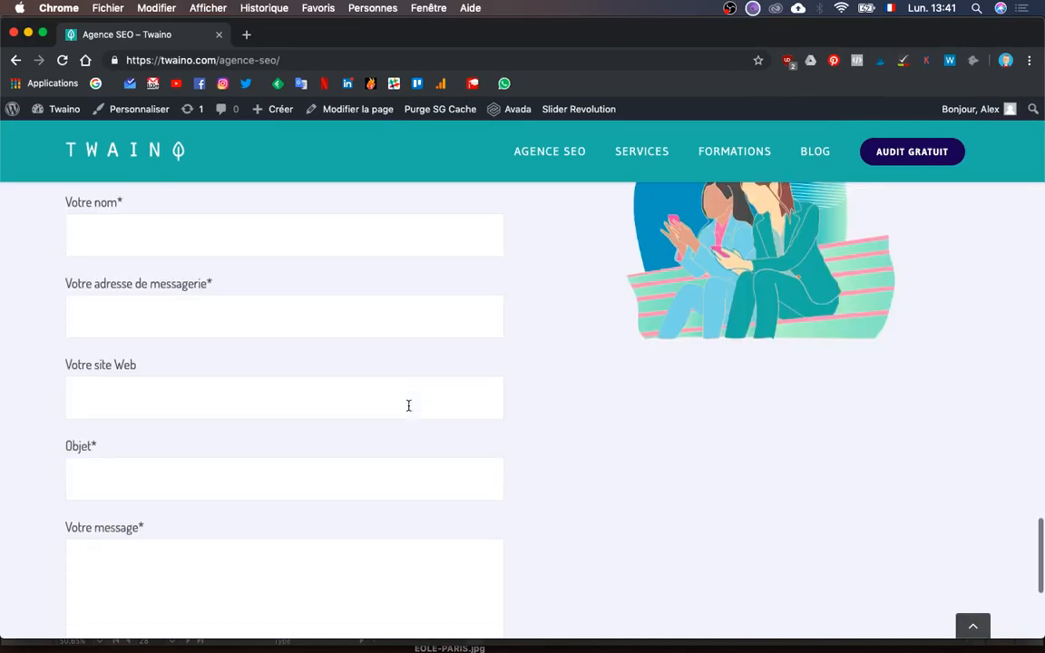
{"action": "scroll", "coordinate": [408, 408], "scroll_direction": "up", "scroll_amount": 10}
{"action": "key", "text": "ctrl+Up"}
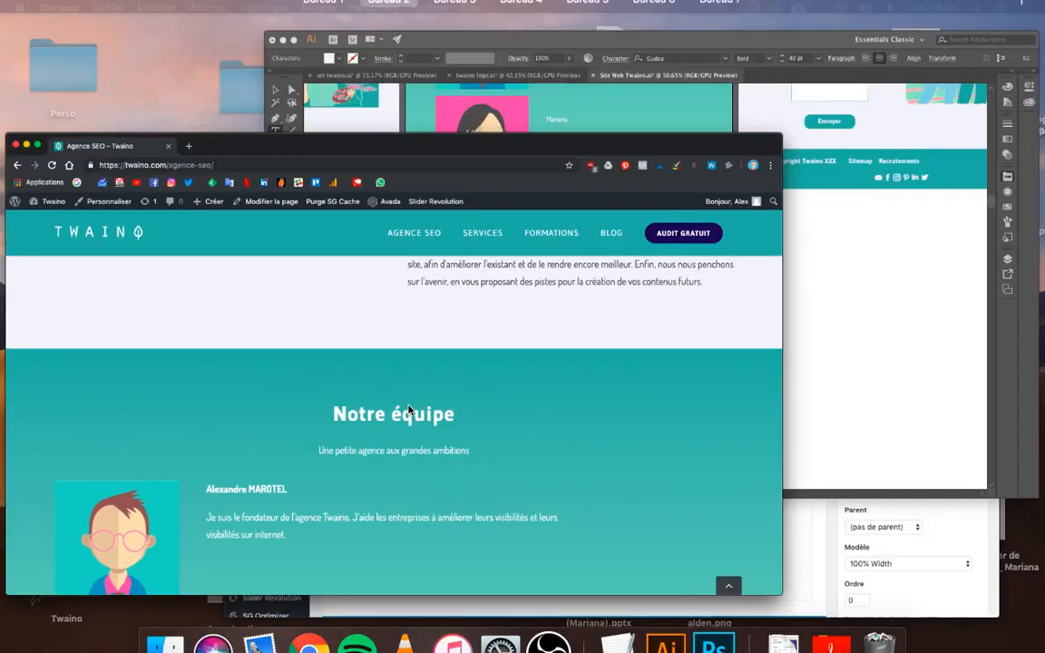
- Bring the Agence SEO 'Modifier la page' window forward and collapse the Recrutement Mobile container
{"action": "left_click", "coordinate": [516, 476]}
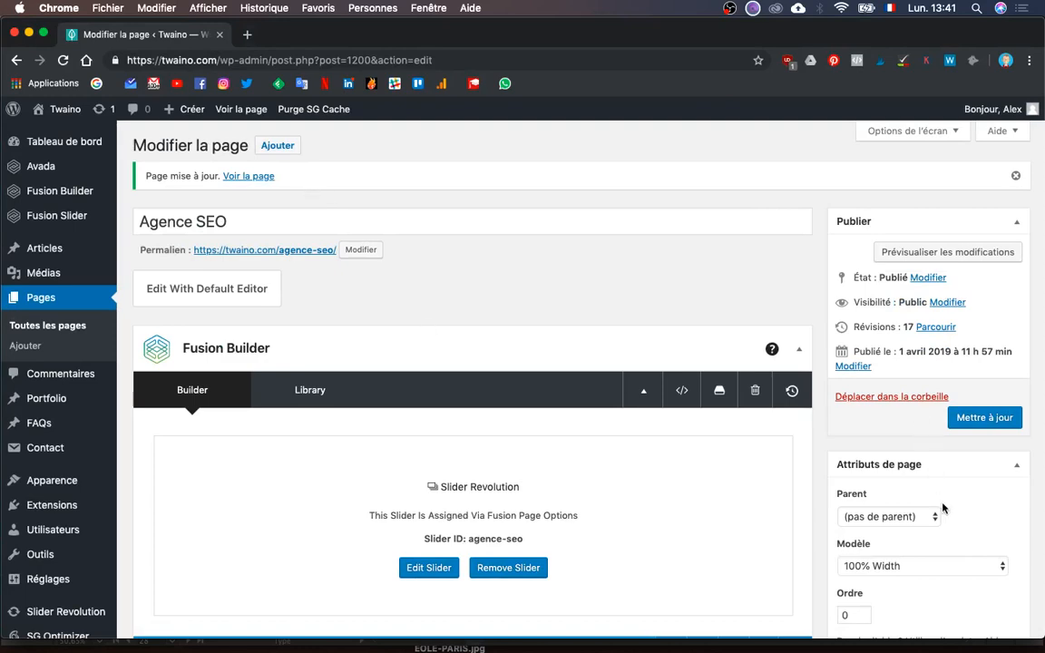
{"action": "scroll", "coordinate": [943, 507], "scroll_direction": "down", "scroll_amount": 15}
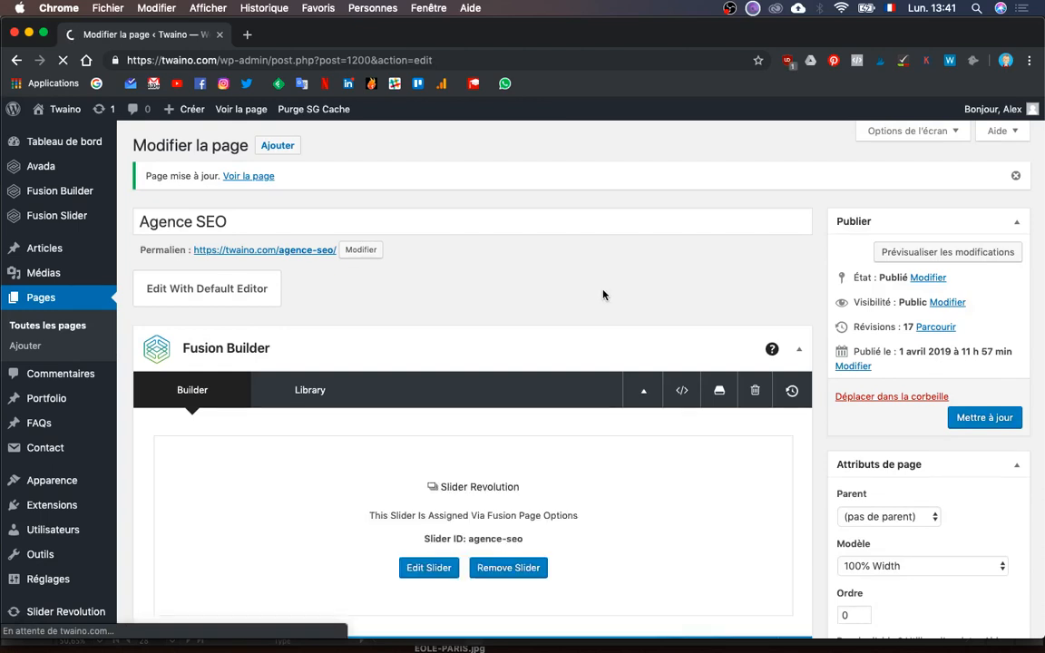
{"action": "scroll", "coordinate": [618, 363], "scroll_direction": "down", "scroll_amount": 3}
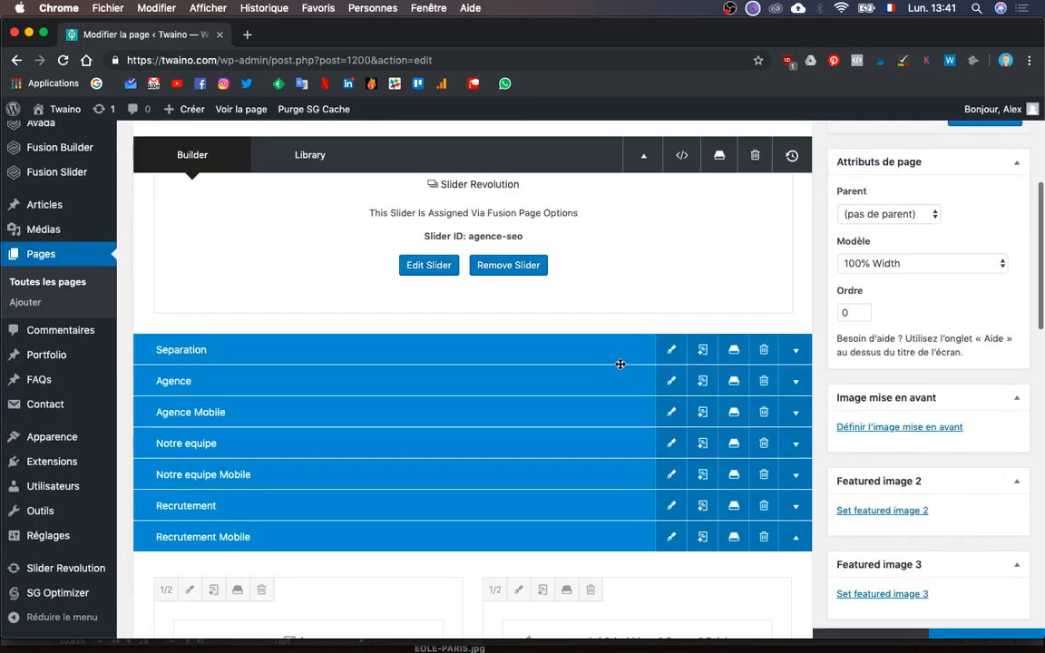
{"action": "scroll", "coordinate": [620, 364], "scroll_direction": "down", "scroll_amount": 2}
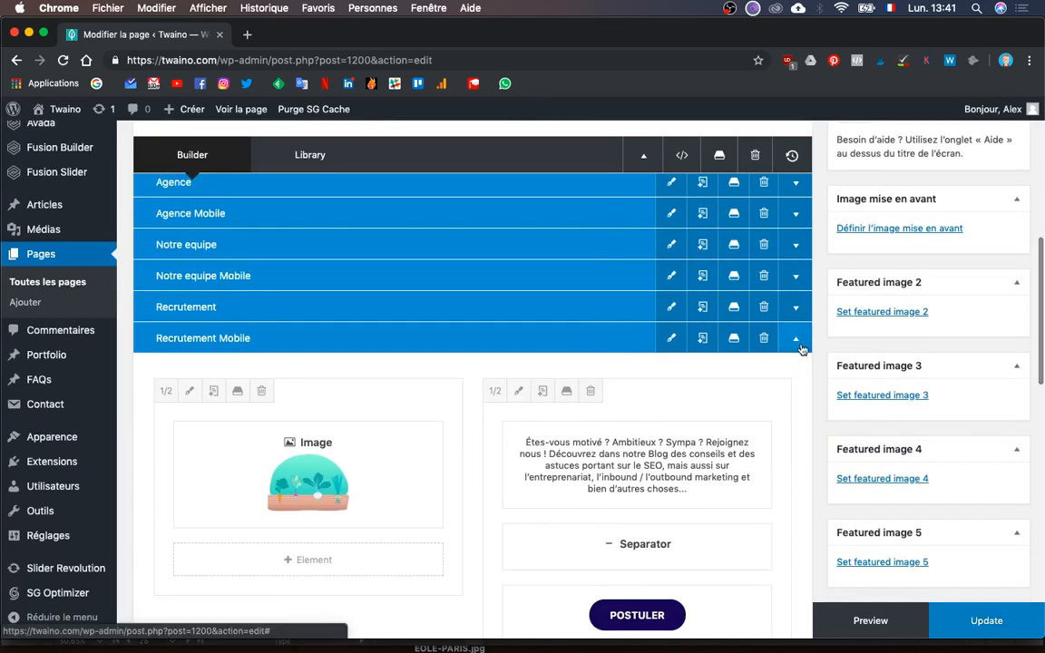
{"action": "left_click", "coordinate": [798, 341]}
{"action": "scroll", "coordinate": [824, 516], "scroll_direction": "up", "scroll_amount": 10}
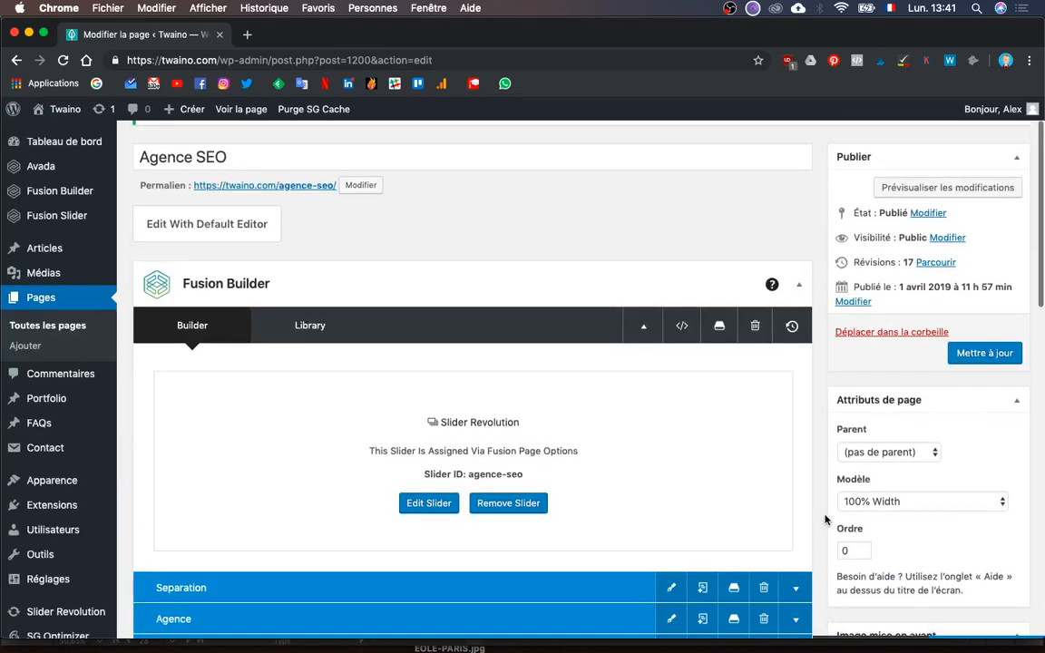